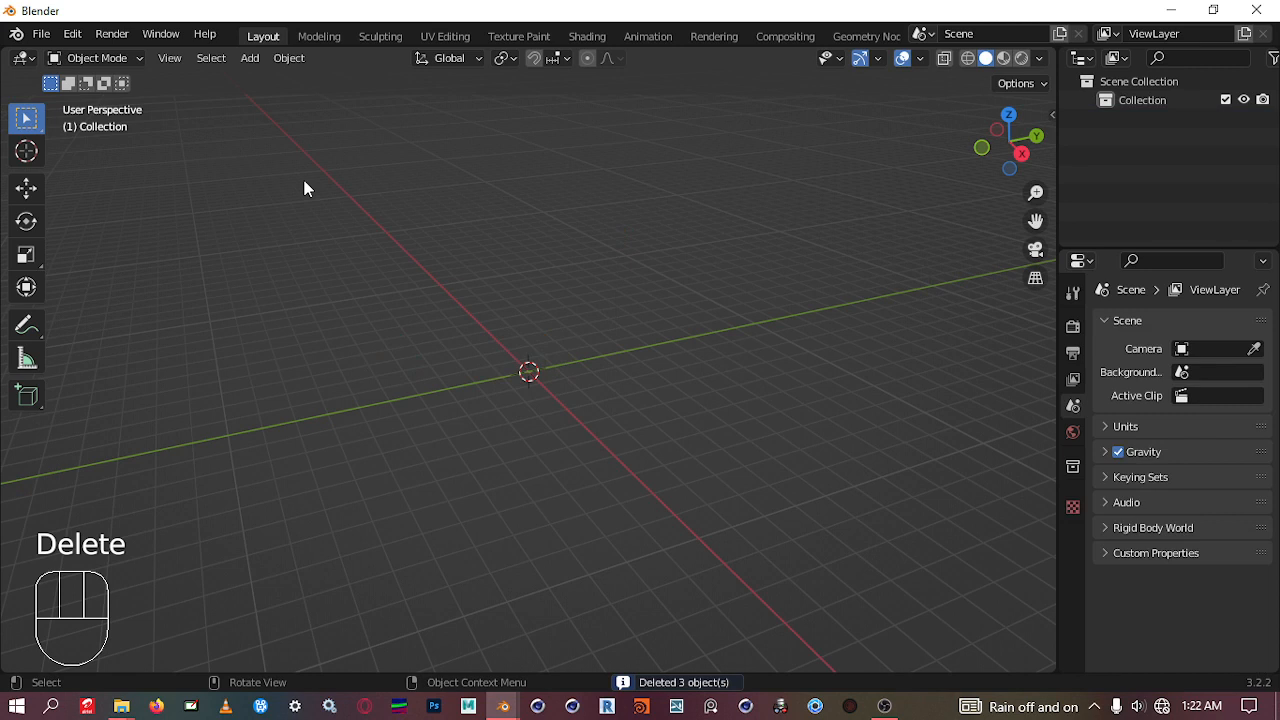
Step: In front view, add the image Evtb5P4VgAoHtcj.jpg from E:\Blender Crash Course as a reference image
mouse_move(691, 394)
middle_down()
mouse_move(668, 398)
mouse_move(670, 380)
middle_up()
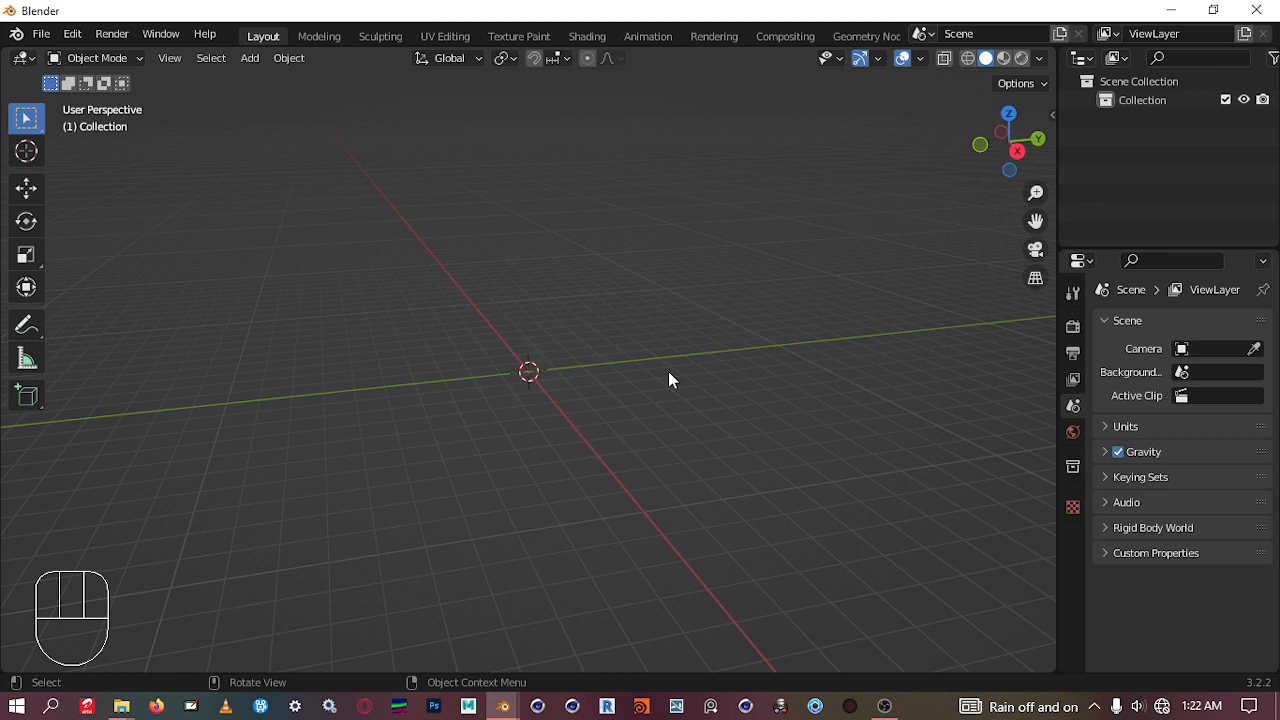
key(KP_1)
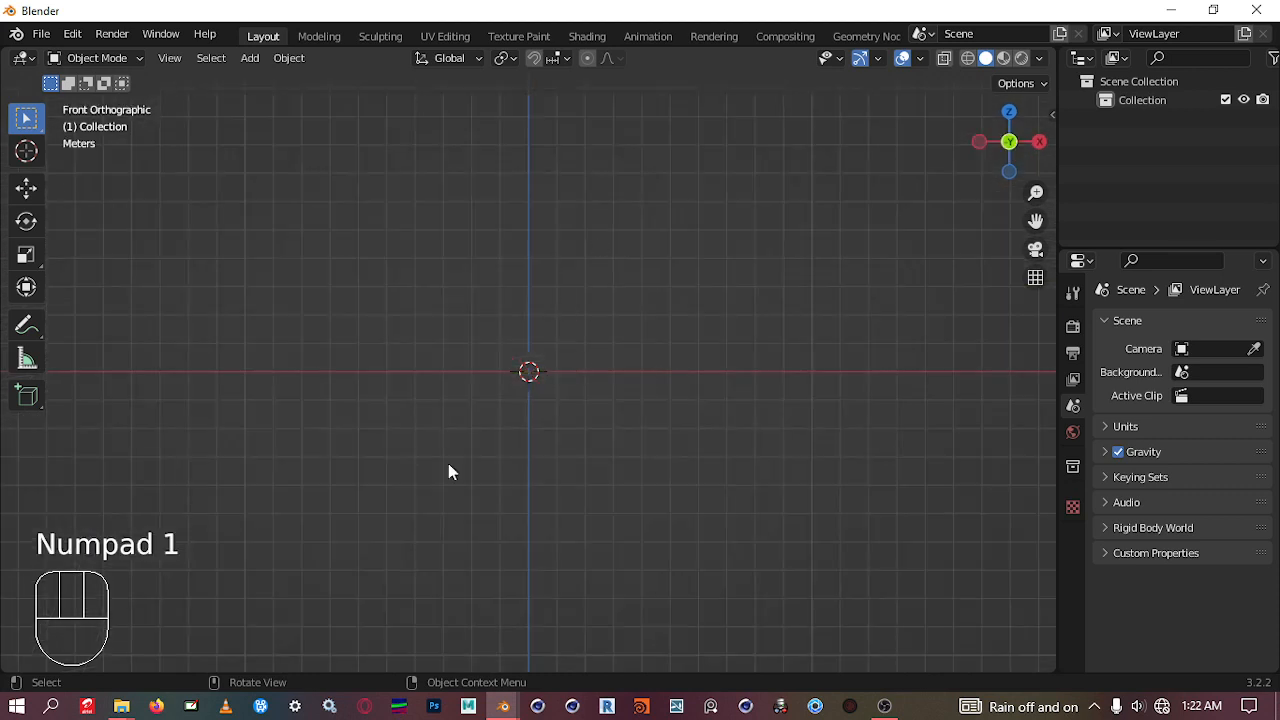
shift+middle_drag(543, 294, 566, 371)
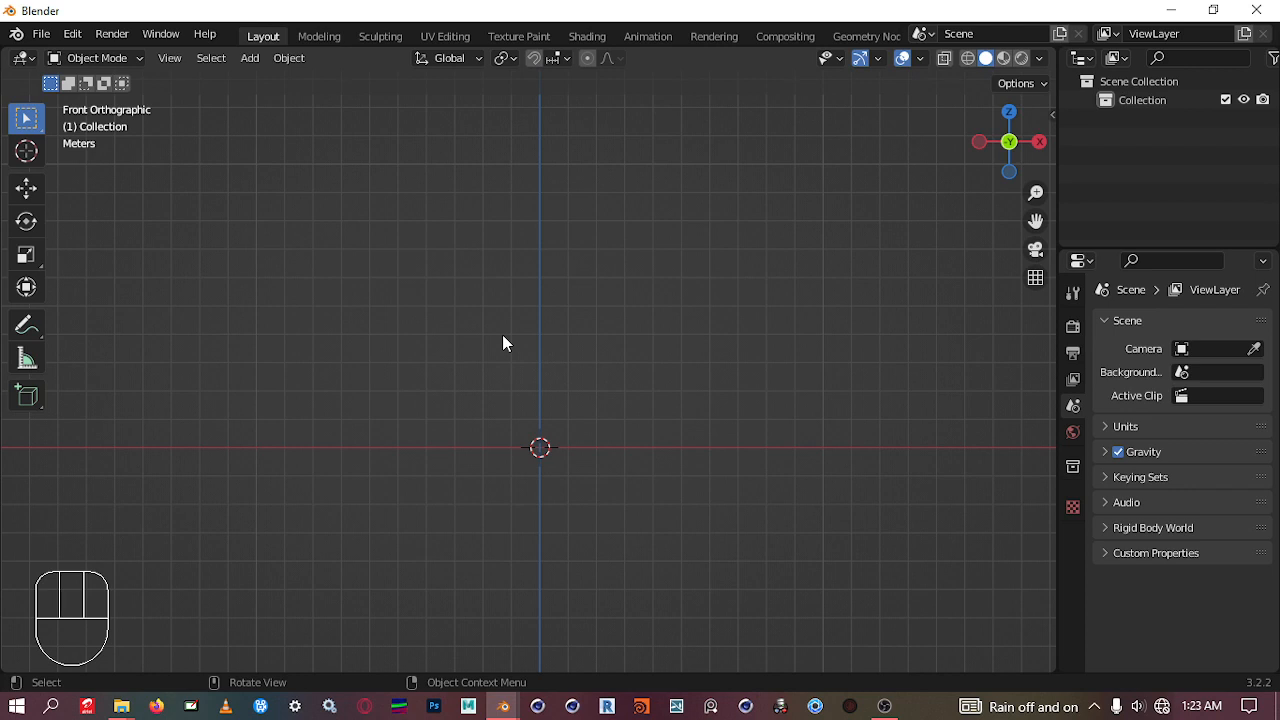
key(shift+a)
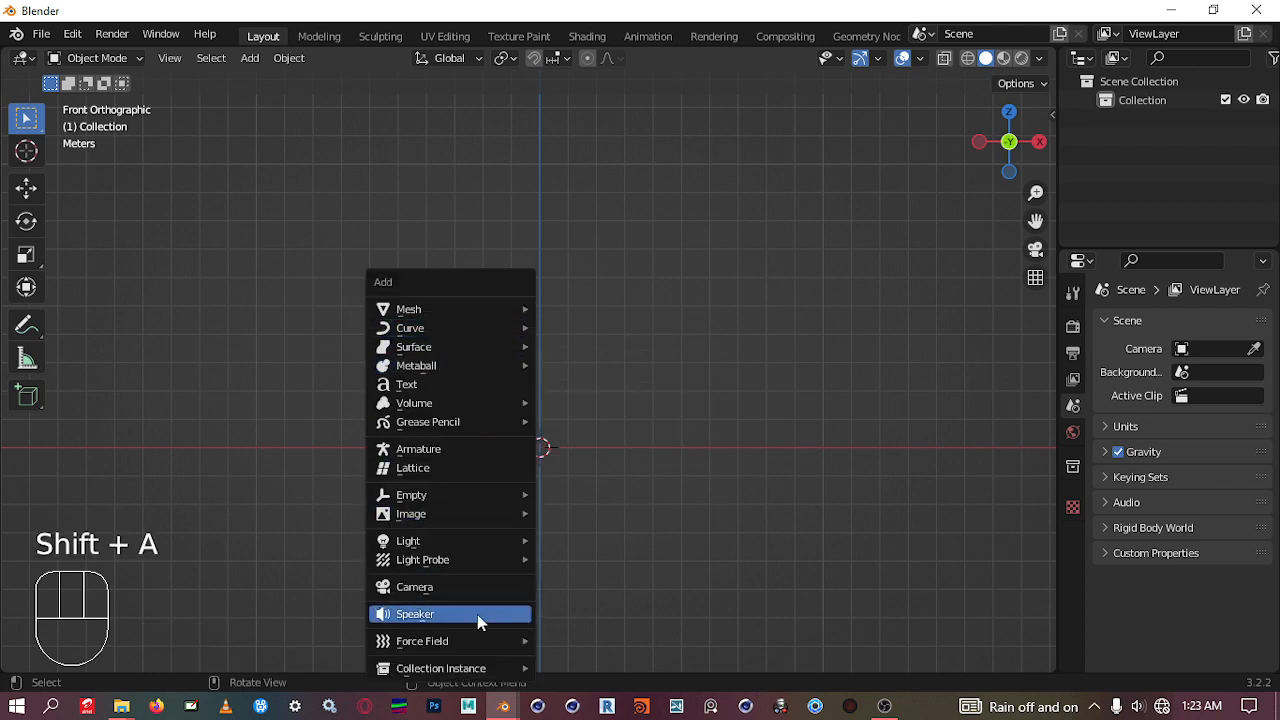
mouse_move(471, 514)
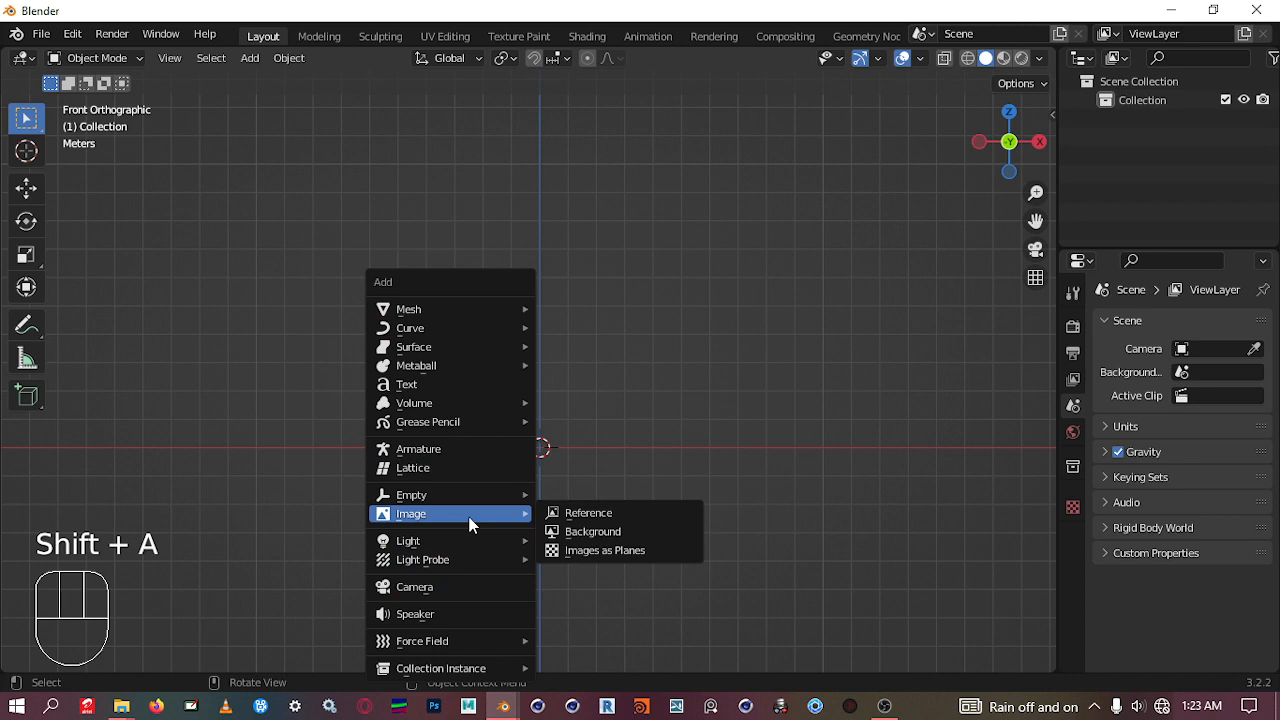
click(590, 515)
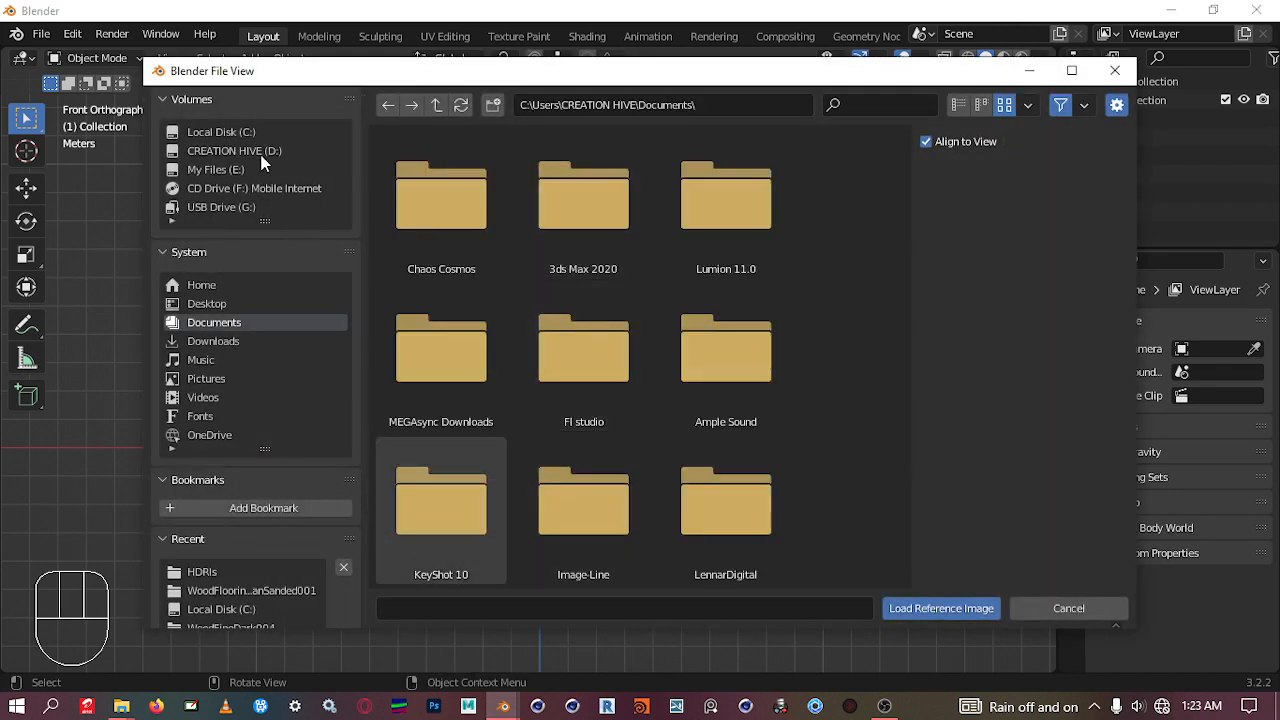
click(224, 170)
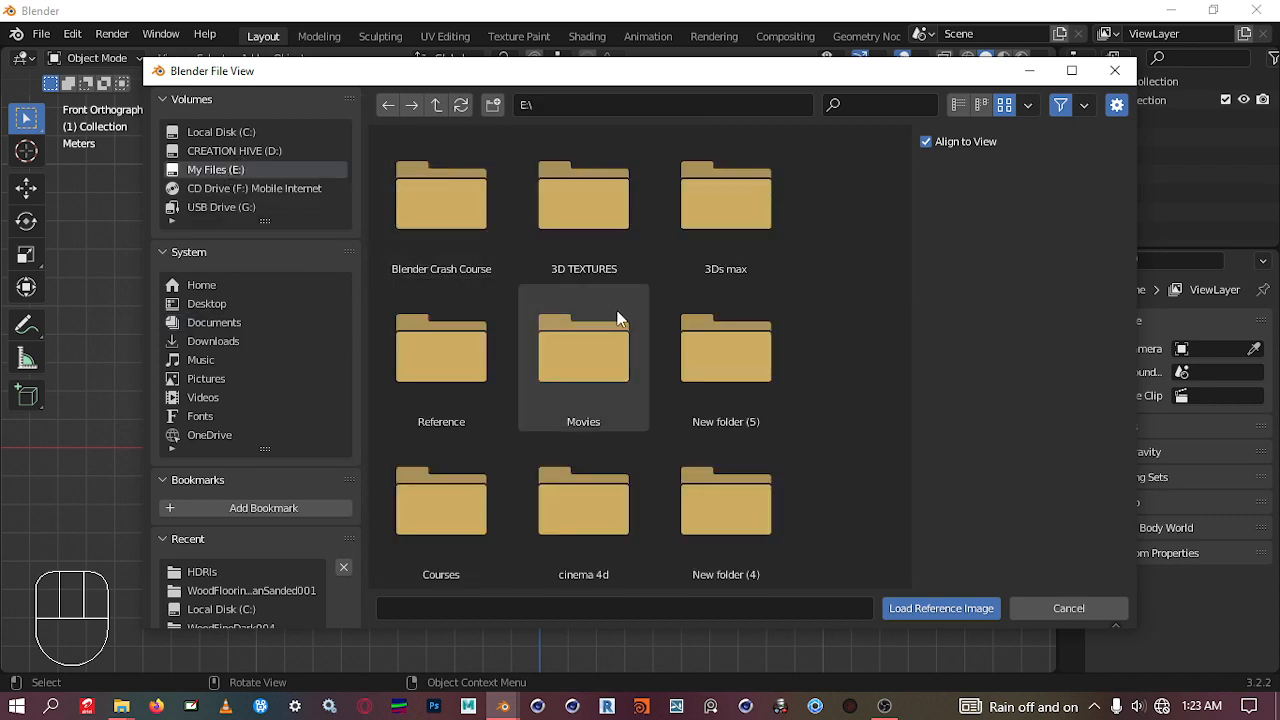
scroll(658, 238, down, 1)
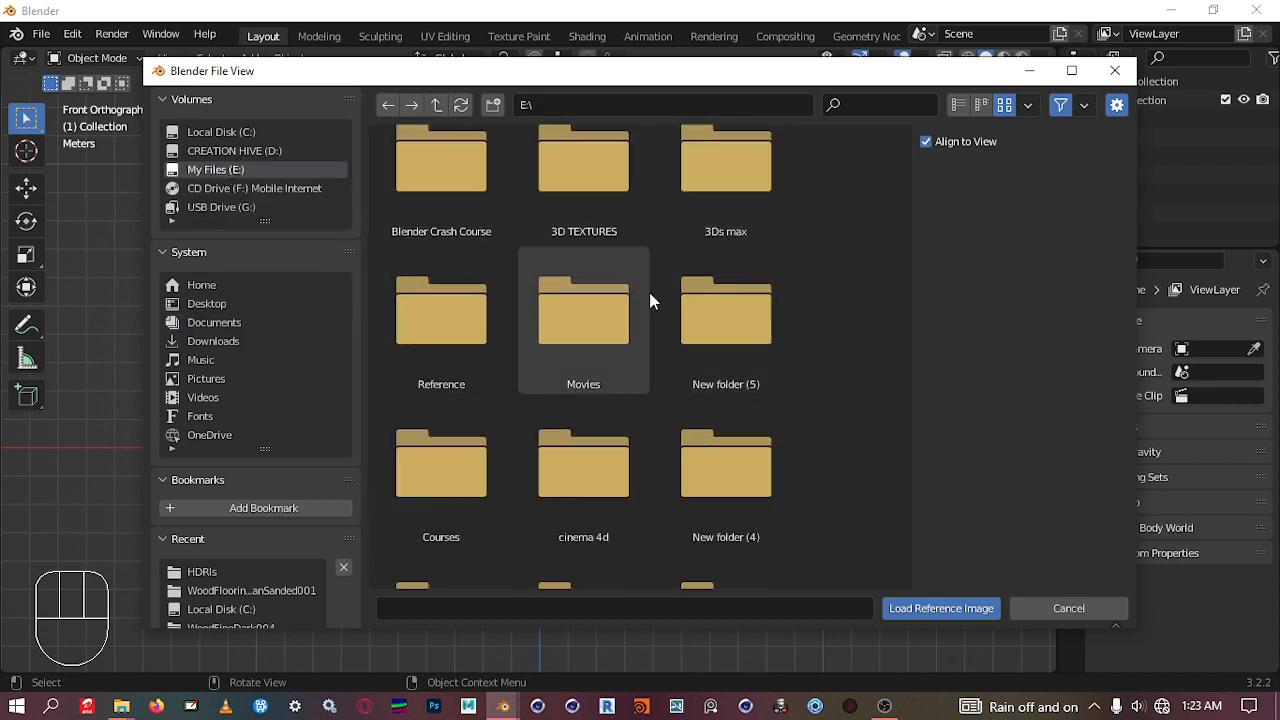
click(467, 188)
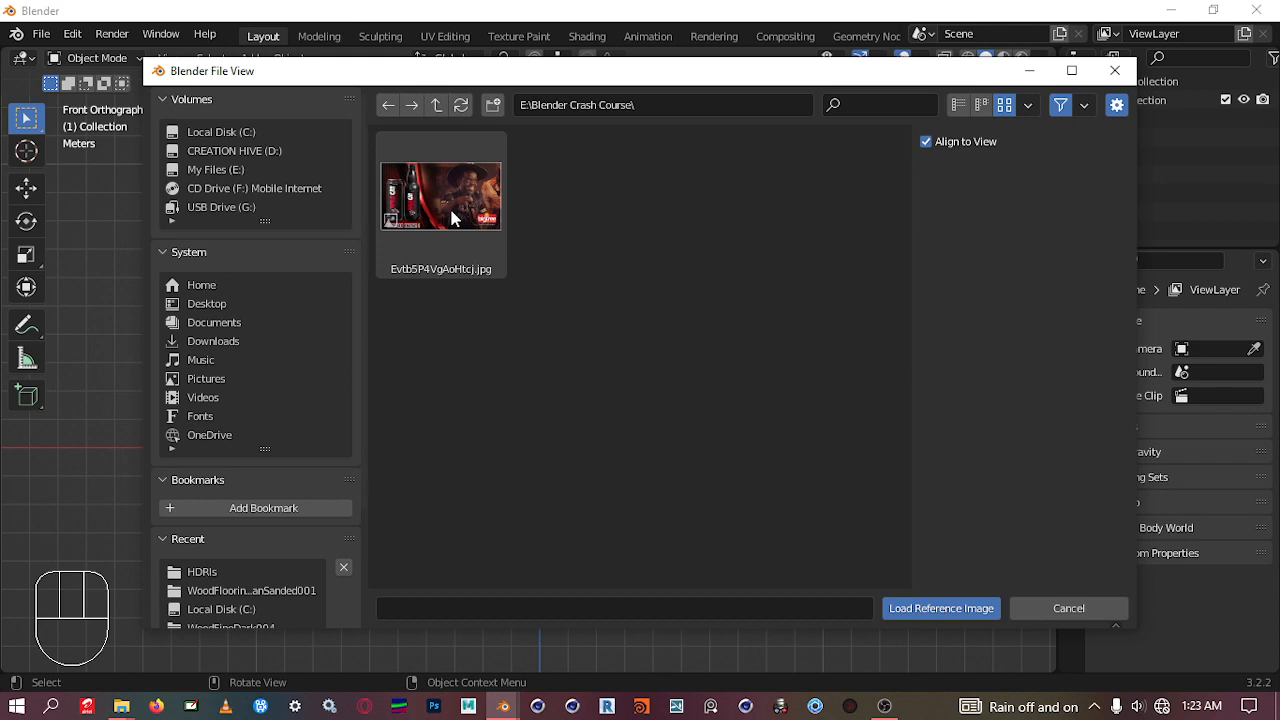
click(443, 207)
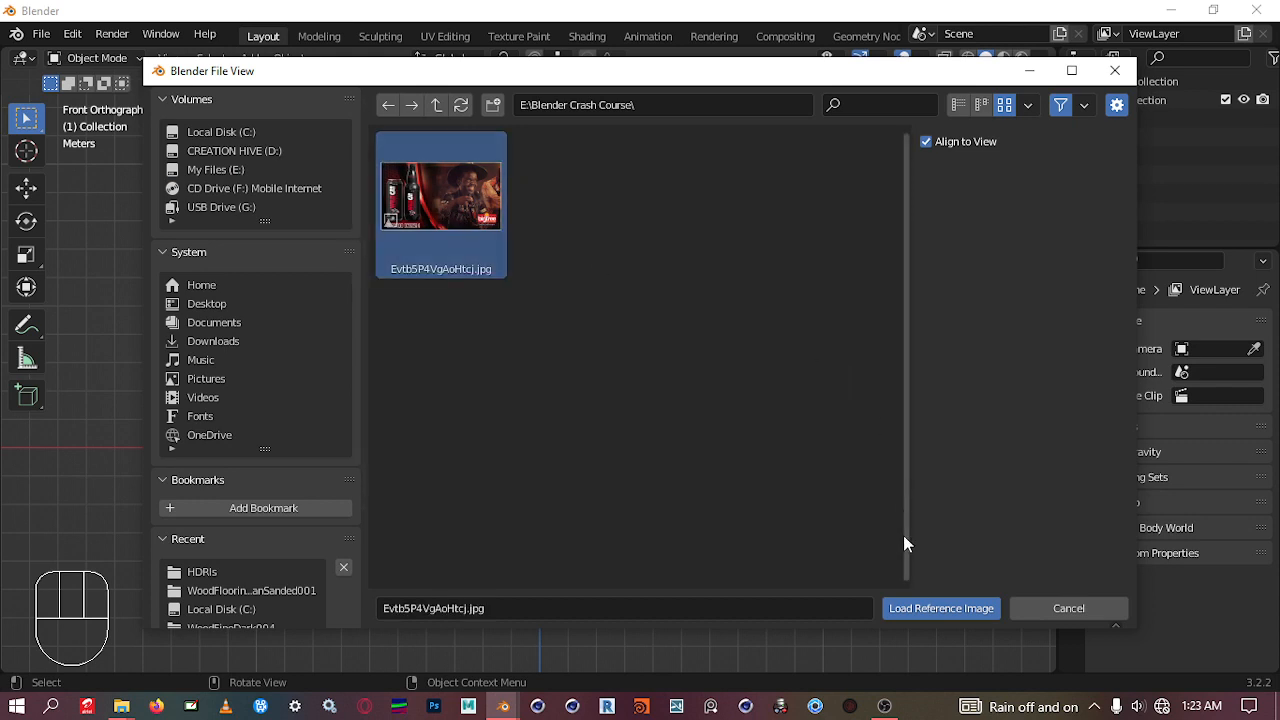
click(935, 609)
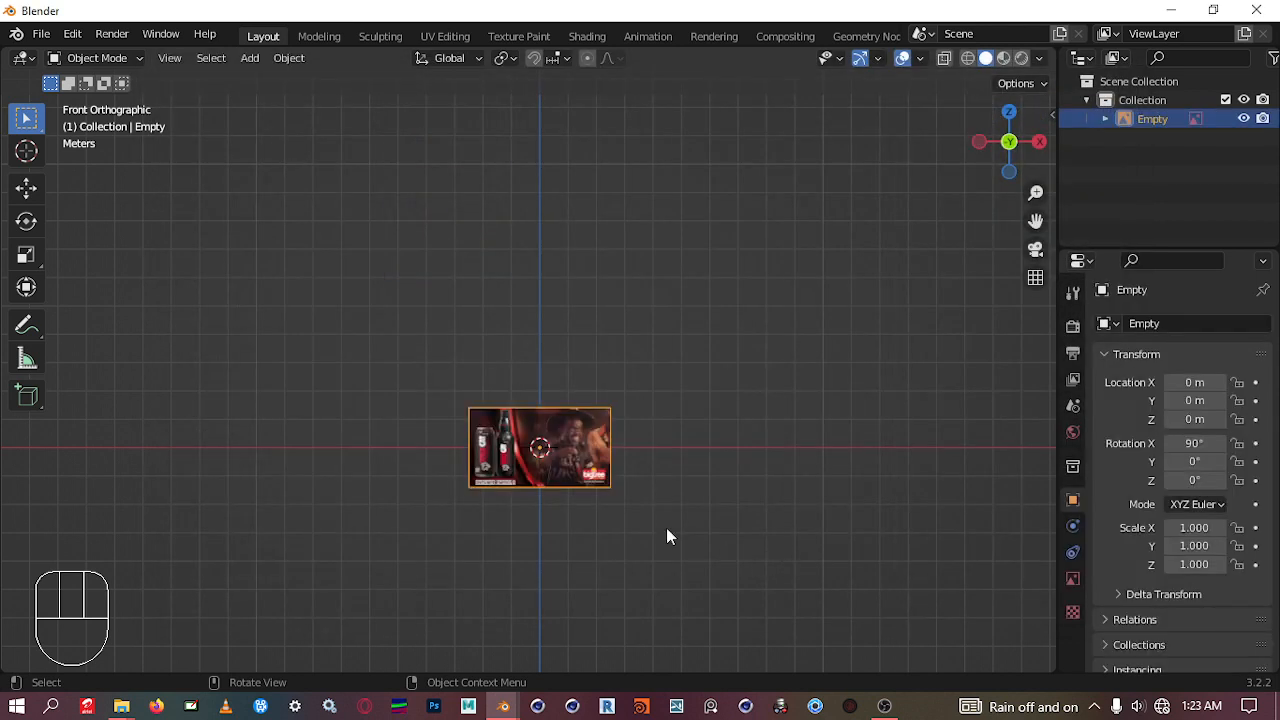
Step: Move the reference image so its bottle is centred on the vertical axis, at about X -0.5 m and Z -0.013 m
scroll(498, 482, up, 1)
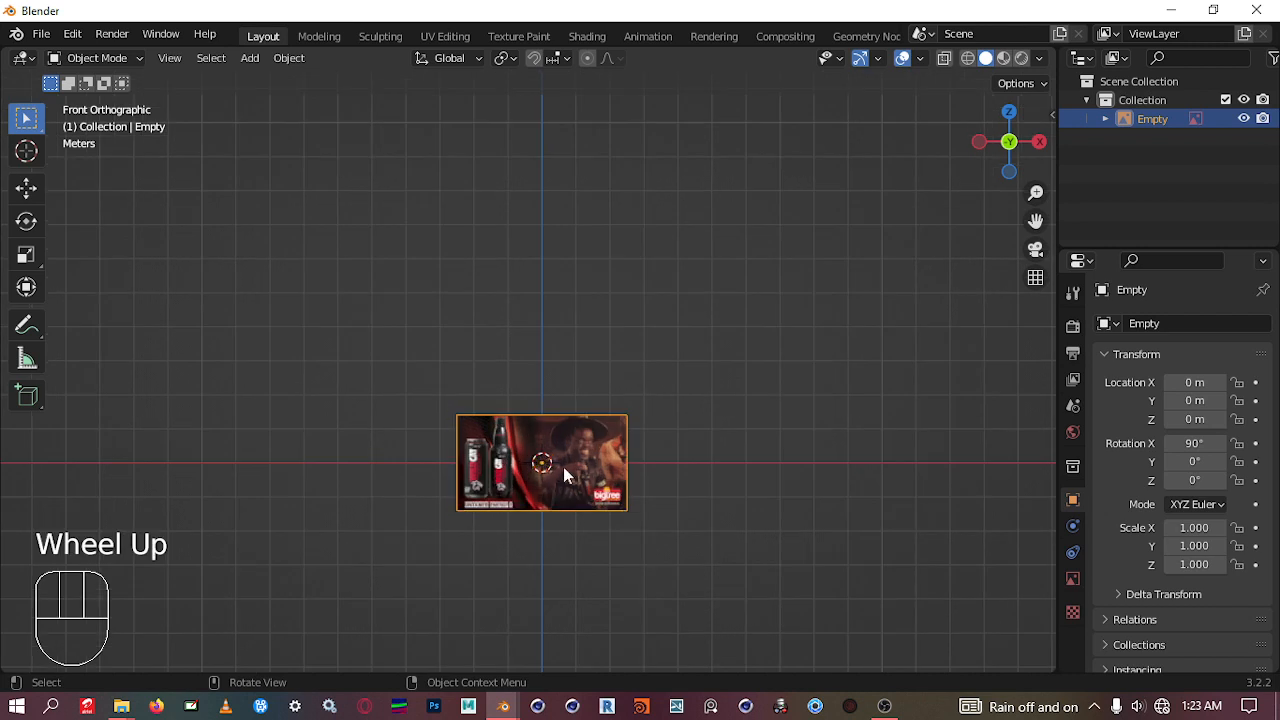
mouse_move(564, 468)
mouse_down()
mouse_move(578, 390)
mouse_move(600, 395)
mouse_move(575, 455)
mouse_up()
scroll(573, 458, up, 5)
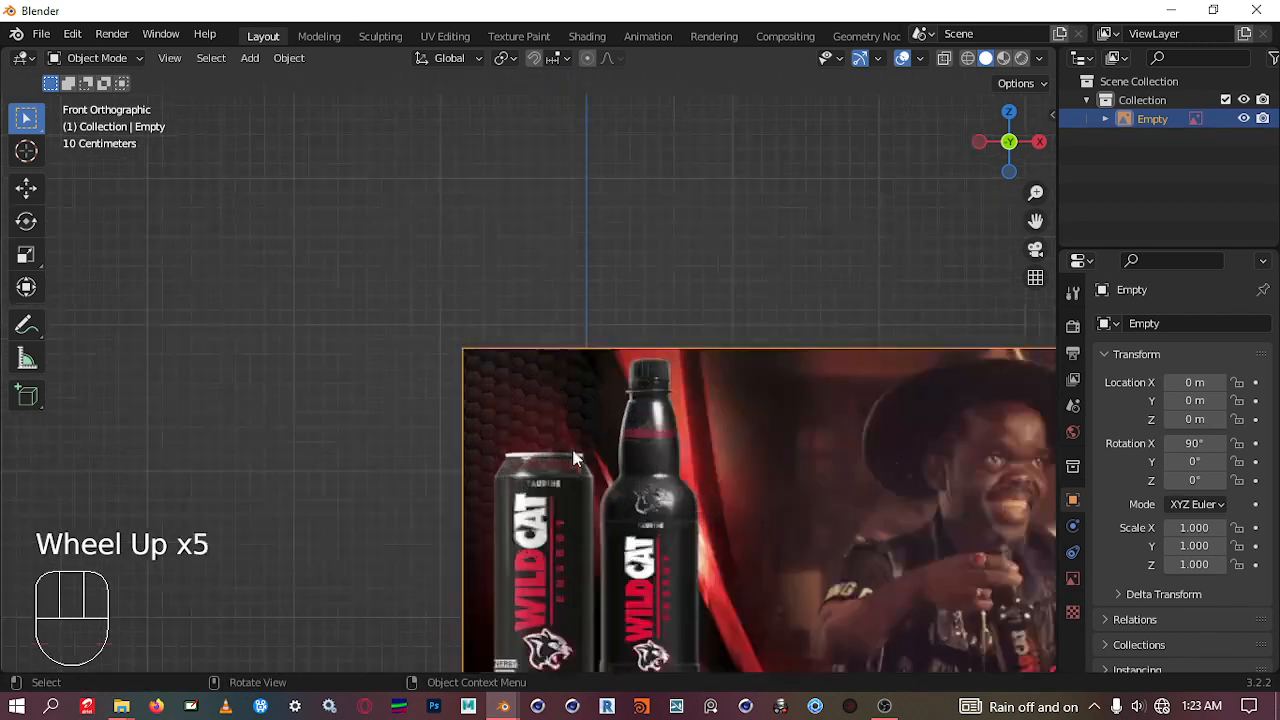
scroll(573, 458, up, 1)
shift+middle_drag(711, 470, 529, 217)
scroll(529, 217, down, 1)
shift+middle_drag(547, 260, 560, 281)
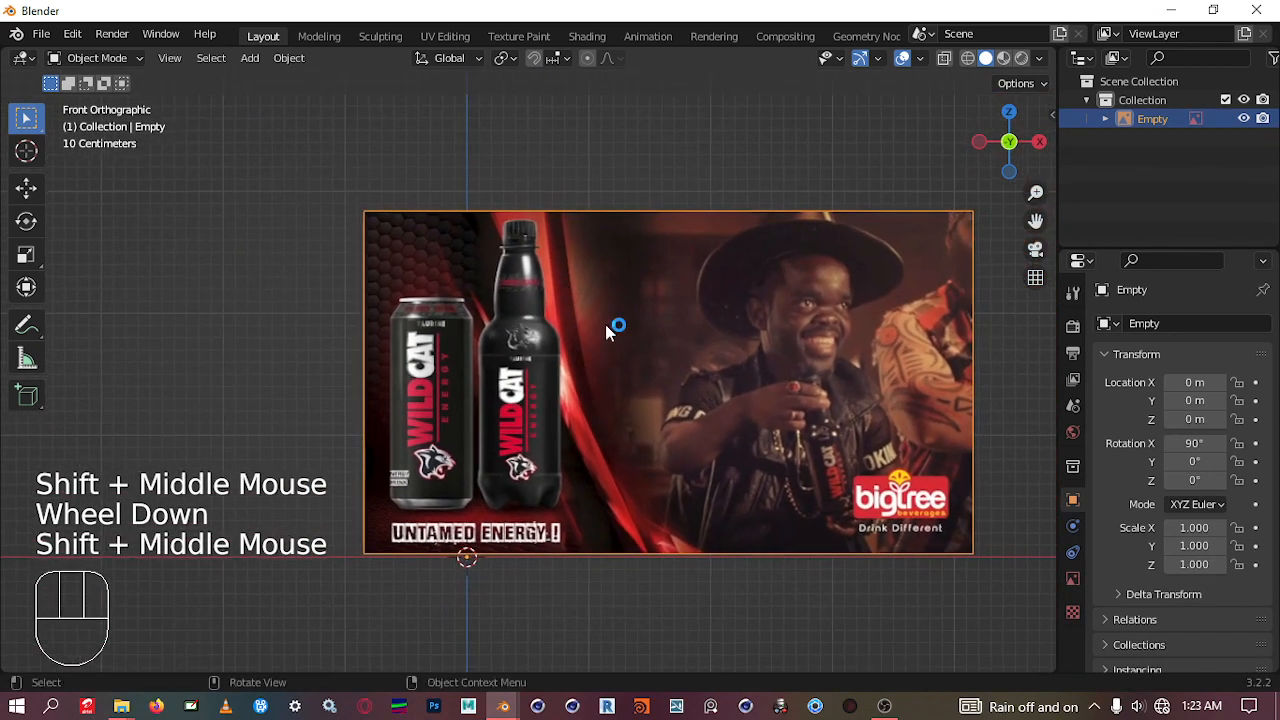
scroll(591, 377, up, 1)
shift+middle_drag(591, 377, 545, 349)
shift+middle_drag(623, 285, 623, 326)
click(531, 377)
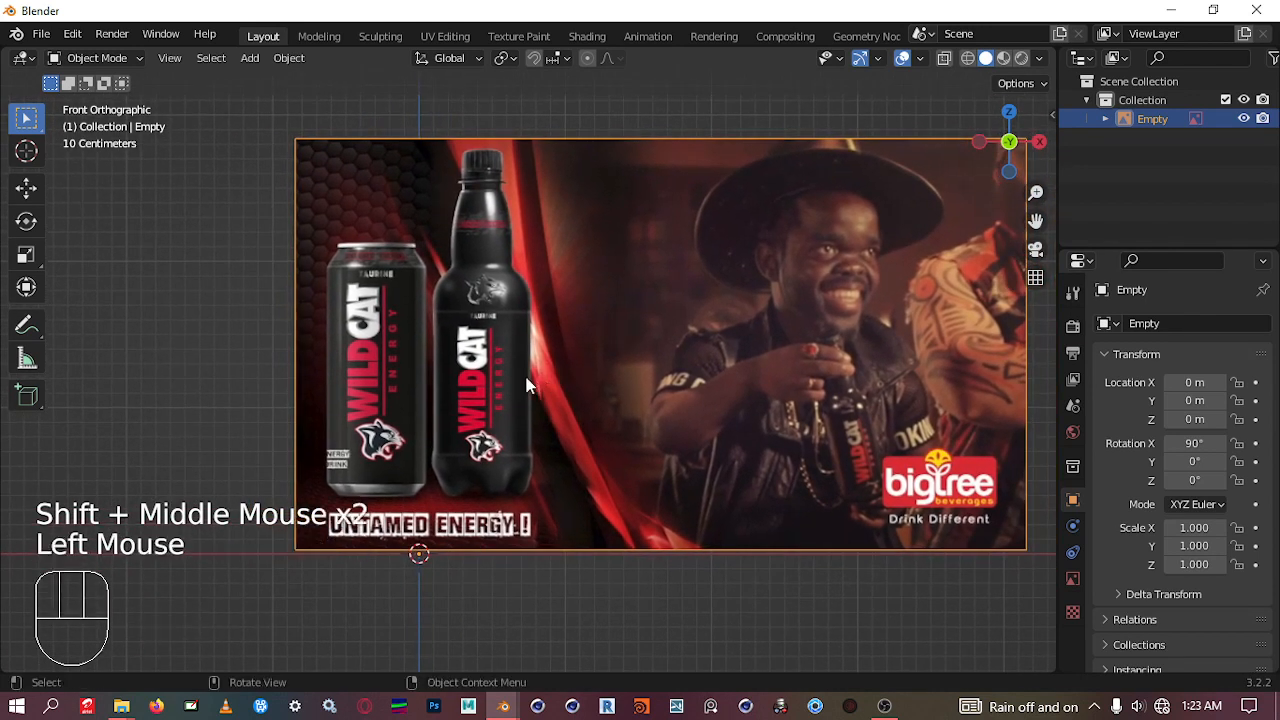
key(g)
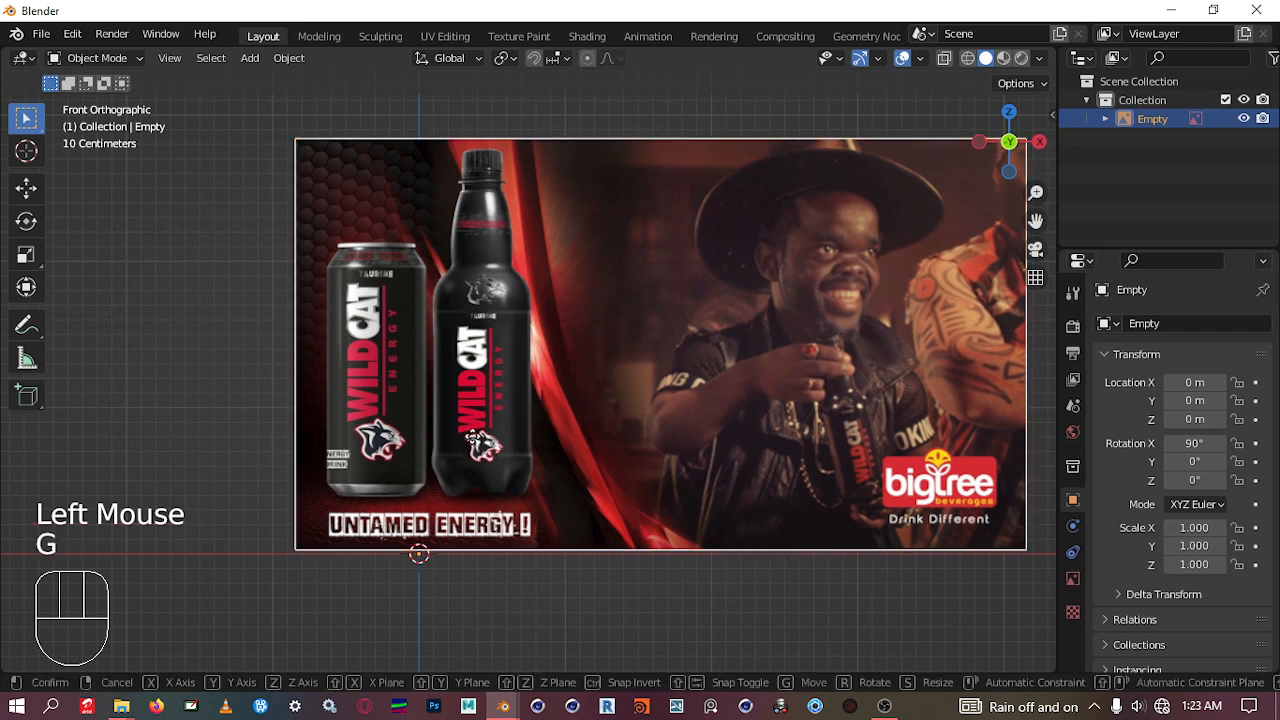
click(433, 440)
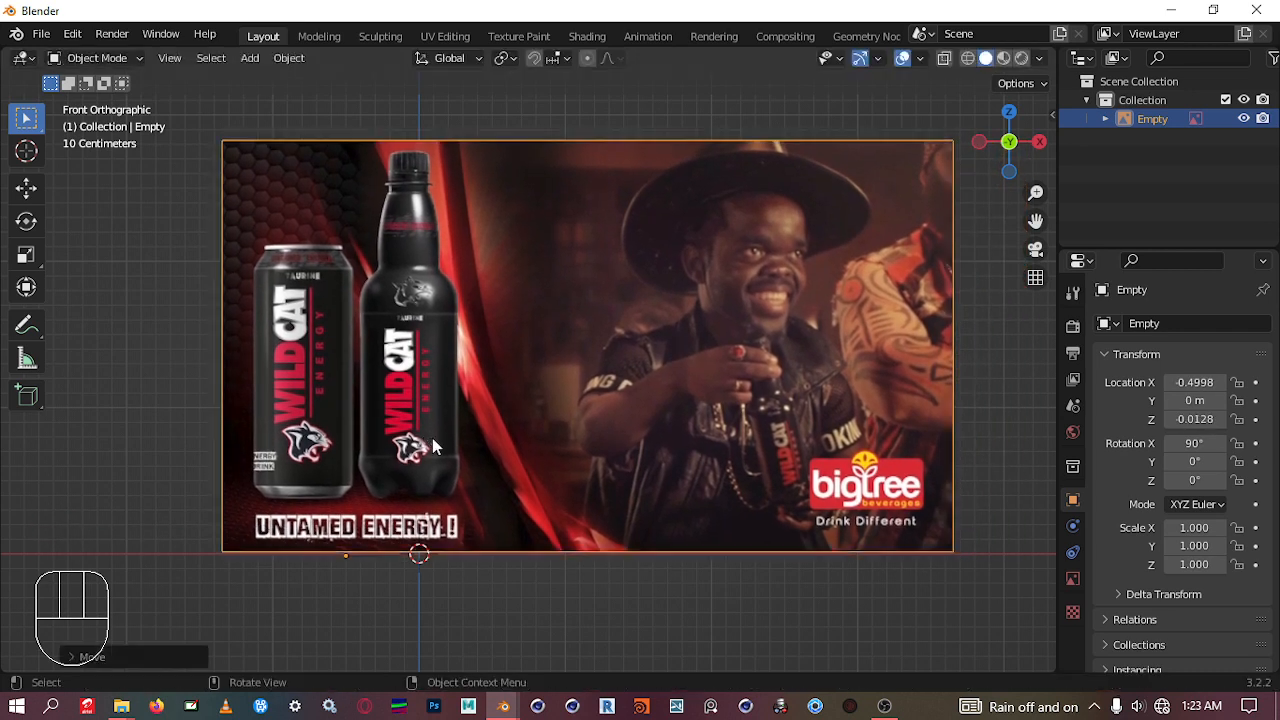
Step: Examine the can and bottle in the reference image up close from the front and in perspective
shift+middle_drag(478, 396, 565, 427)
scroll(568, 361, up, 3)
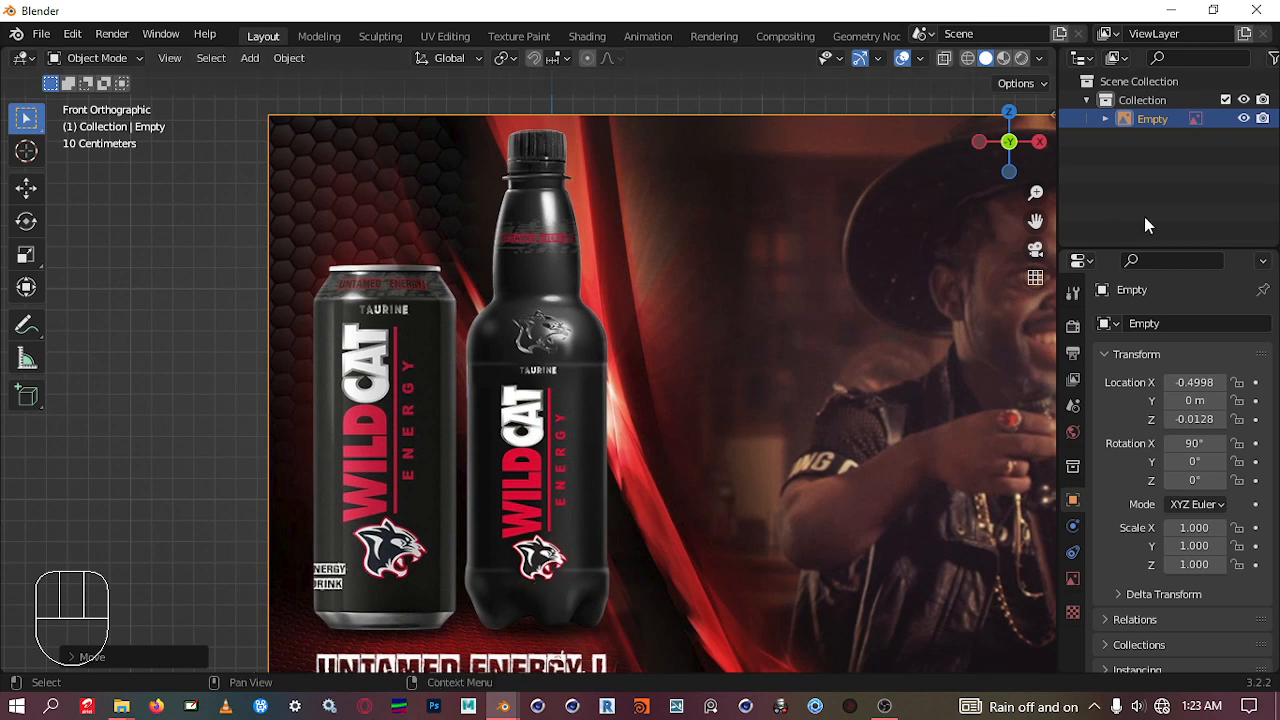
shift+middle_drag(878, 292, 645, 297)
scroll(645, 297, down, 1)
shift+middle_drag(641, 344, 669, 340)
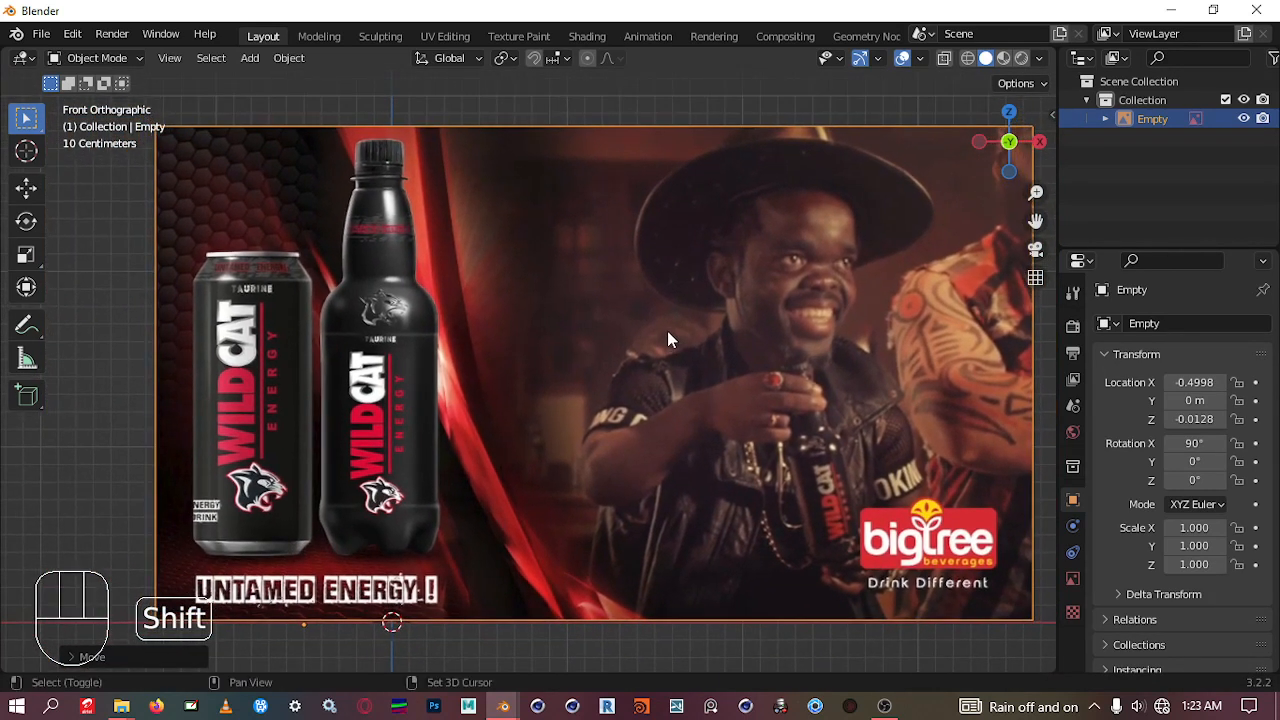
click(585, 266)
scroll(569, 270, down, 2)
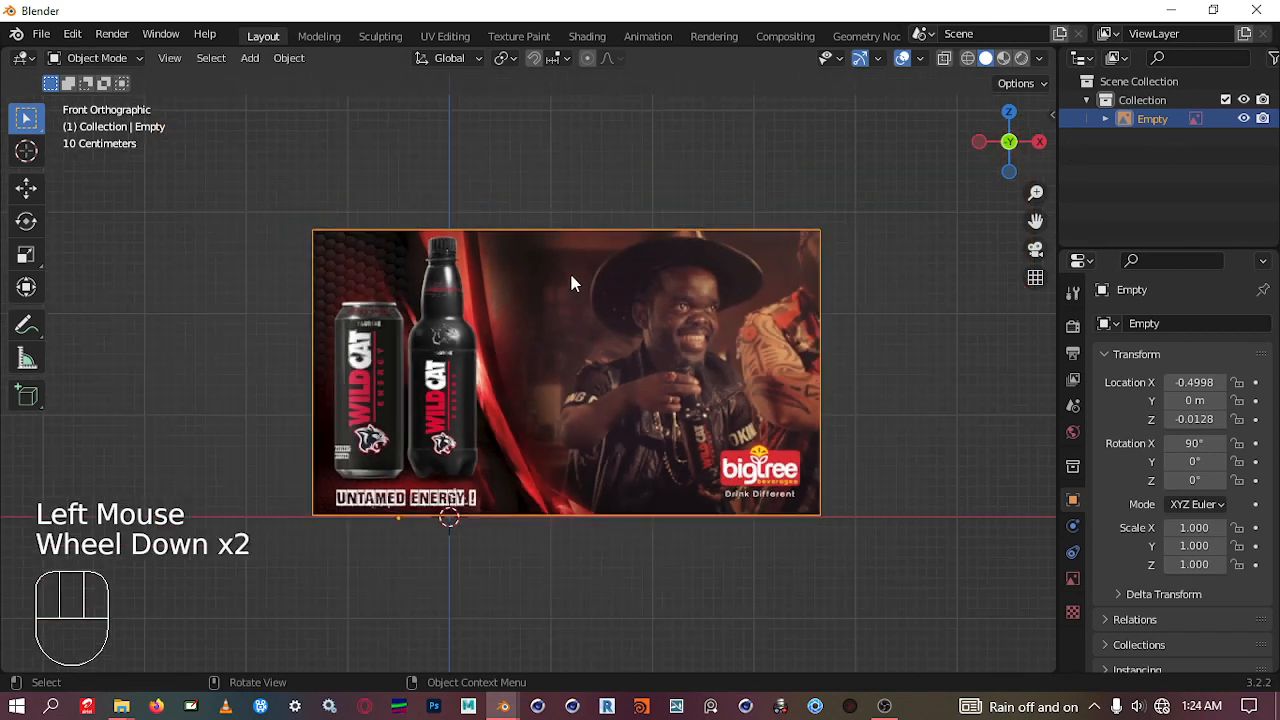
scroll(569, 270, up, 1)
click(569, 270)
click(566, 168)
click(528, 289)
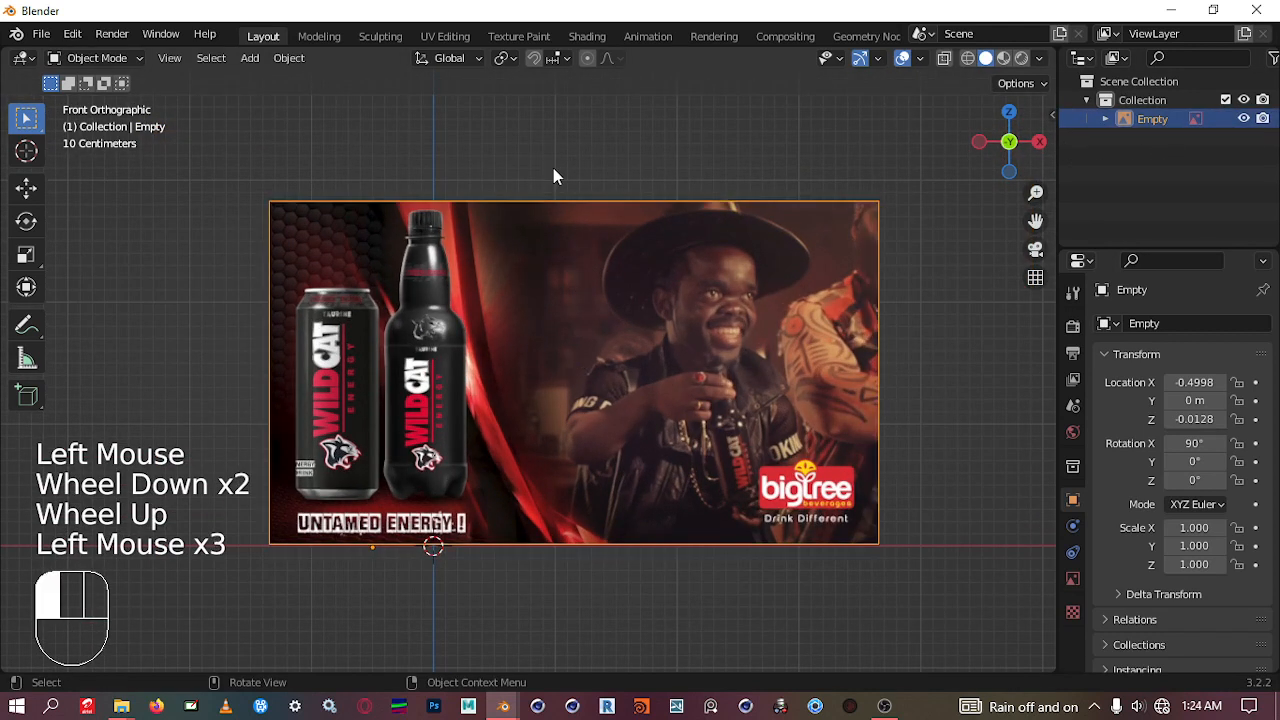
click(537, 257)
click(569, 172)
click(541, 258)
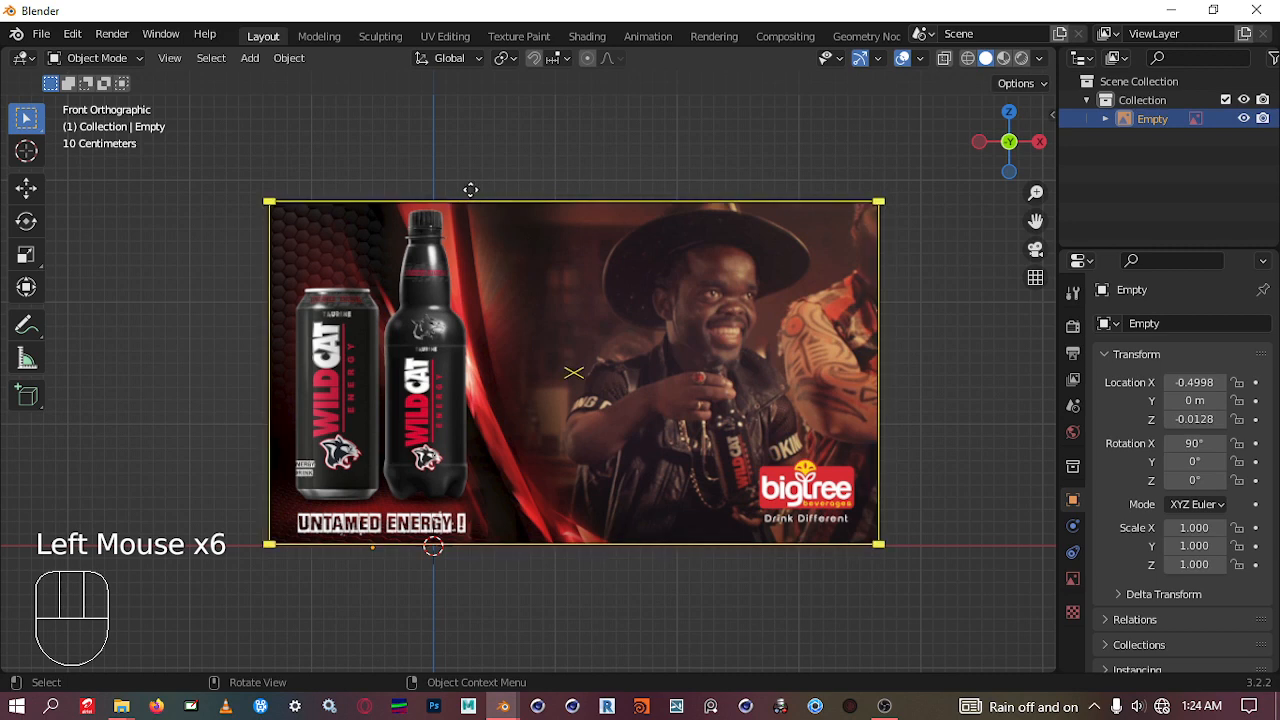
middle_drag(407, 160, 530, 198)
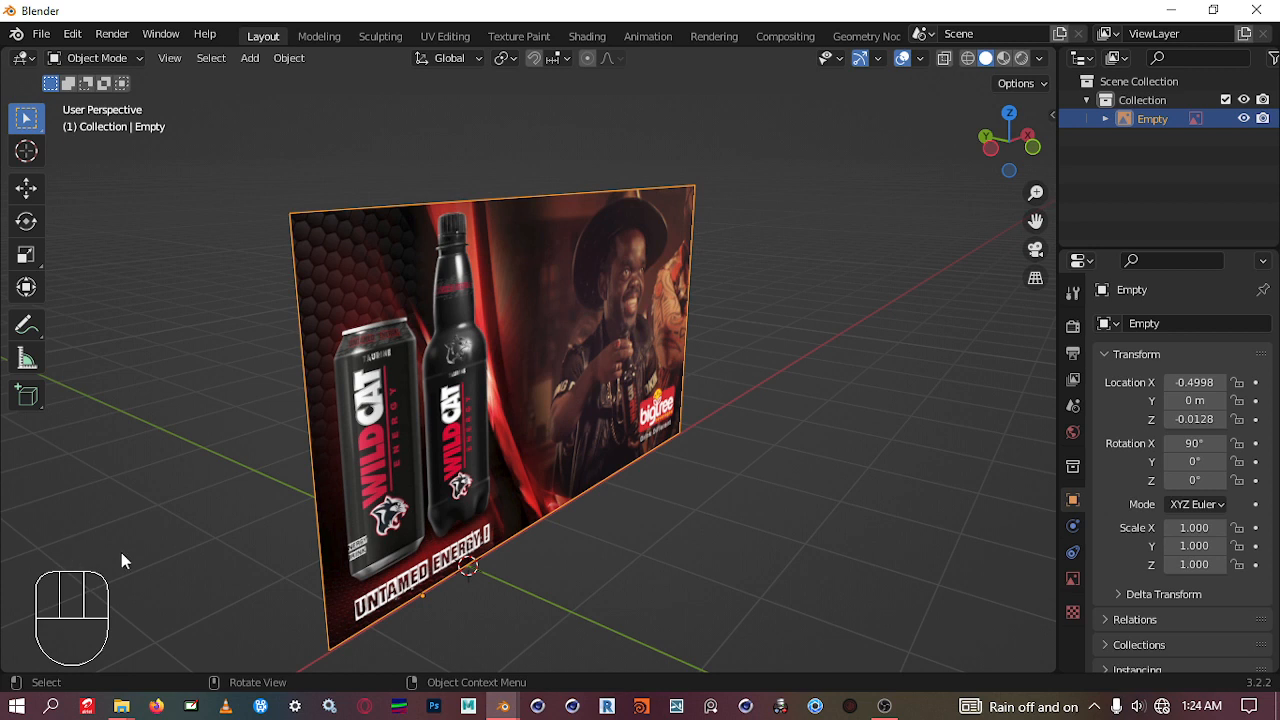
middle_drag(669, 421, 652, 396)
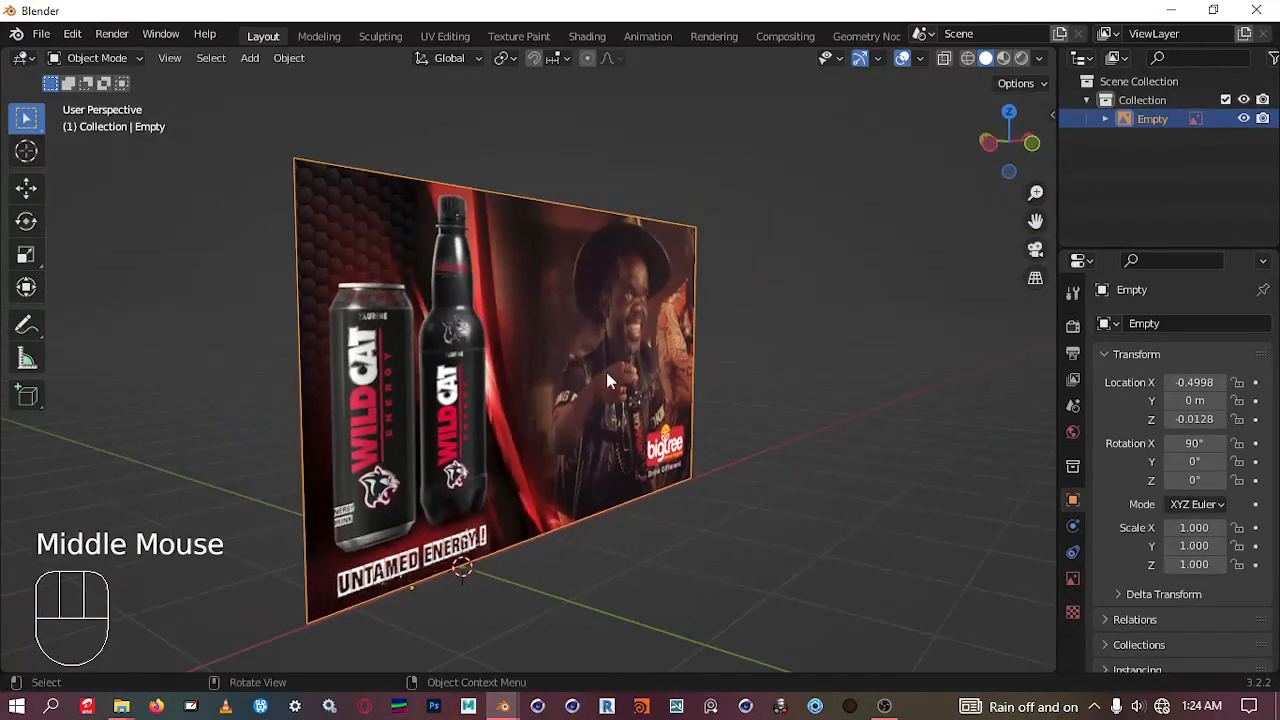
click(538, 256)
middle_drag(877, 463, 532, 332)
click(533, 325)
key(g)
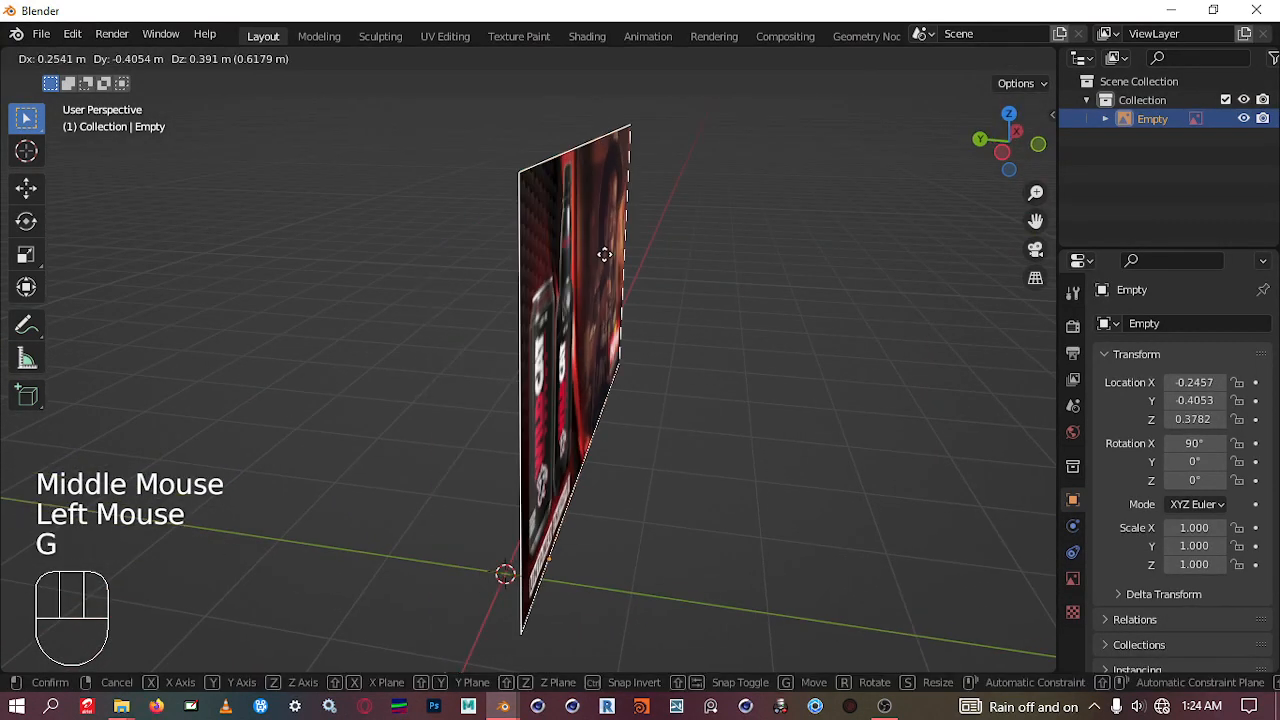
right_click(435, 438)
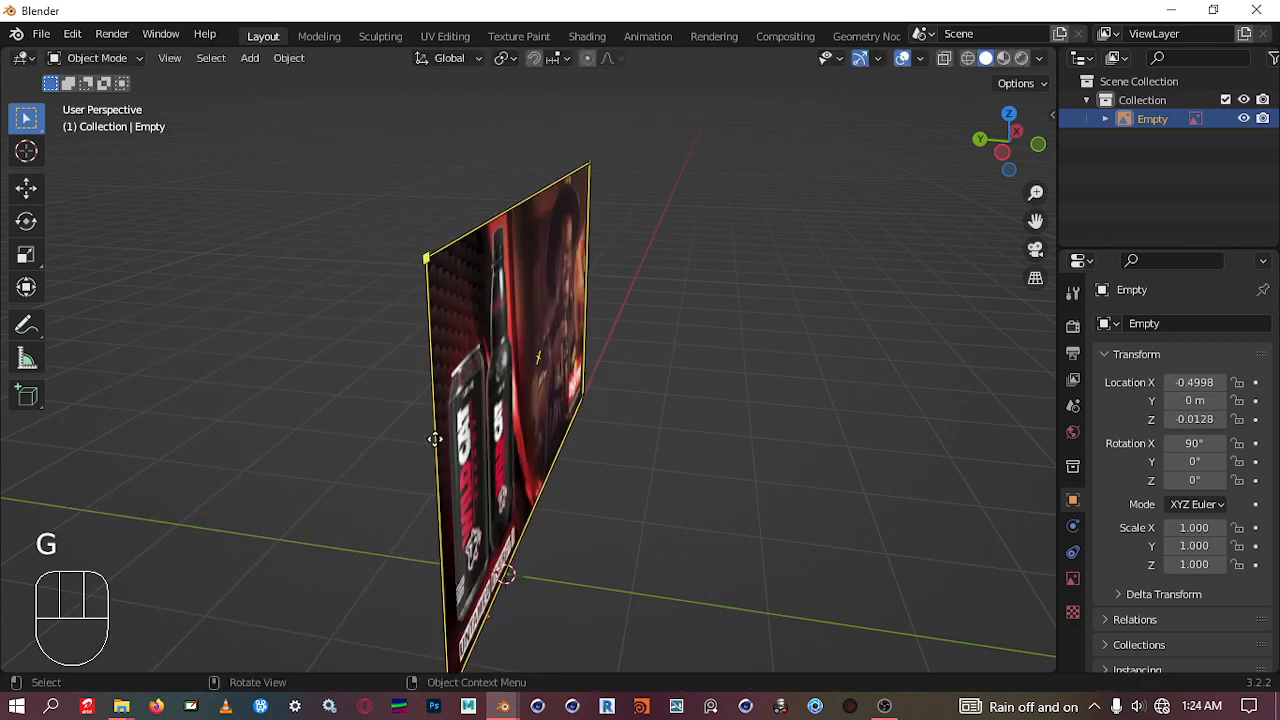
click(538, 317)
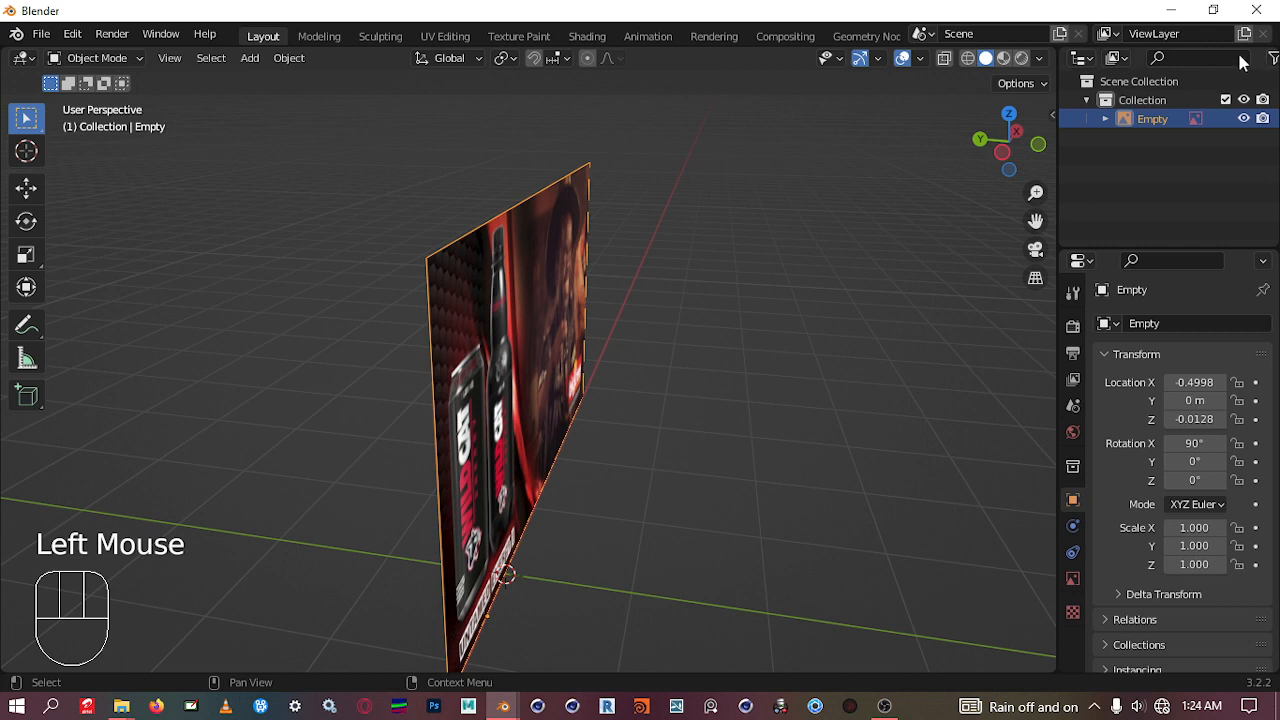
click(1214, 10)
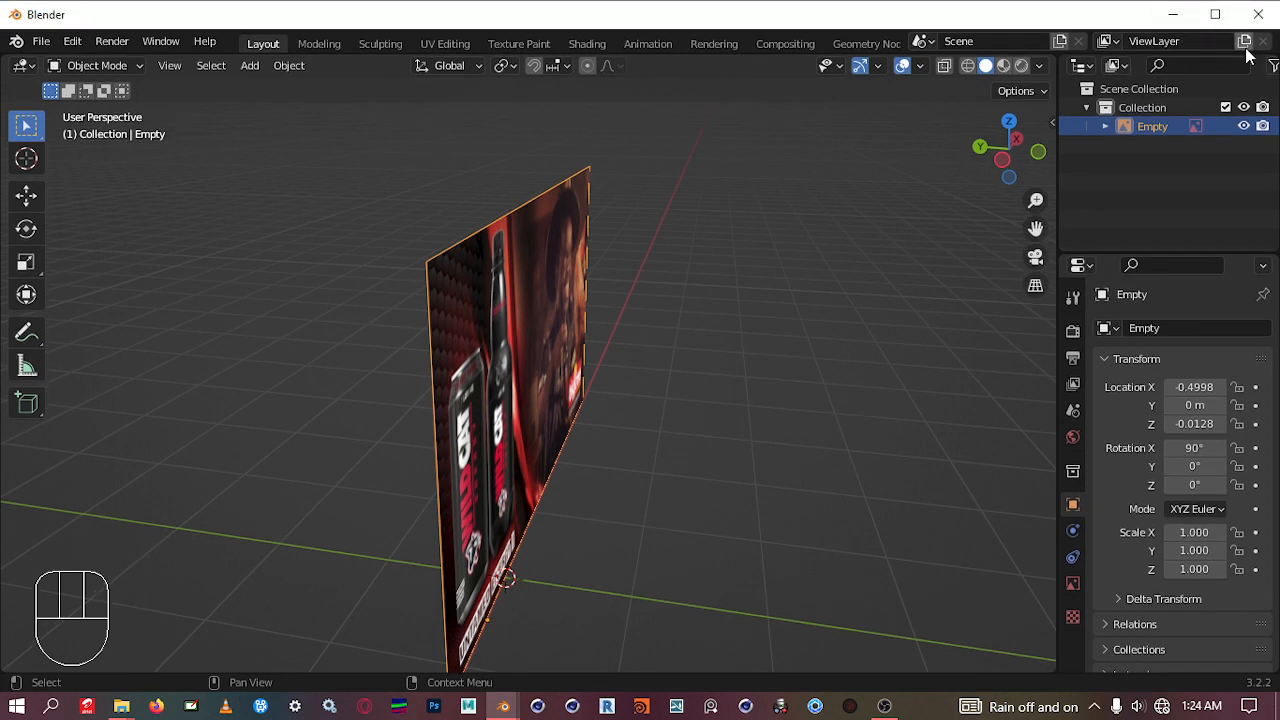
drag(1125, 14, 1085, 8)
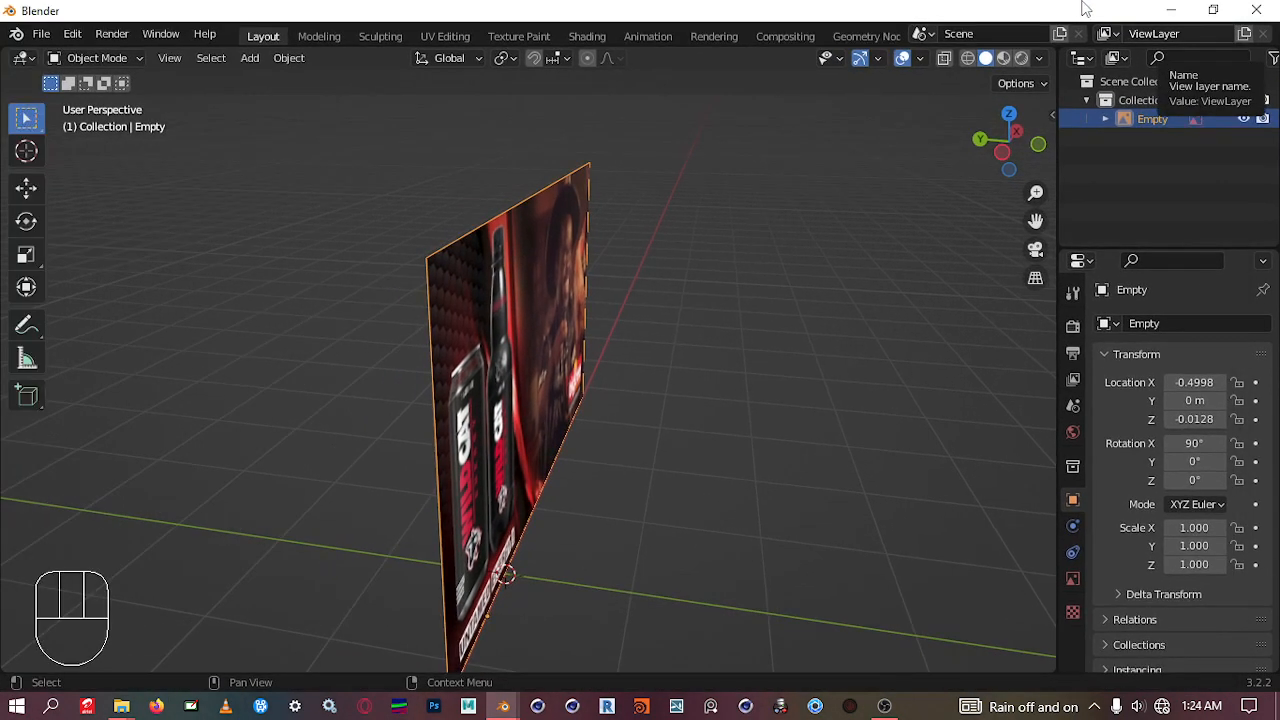
Step: Enable the Selectable restriction toggle in the Outliner and disable viewport selection for the reference image
click(1273, 58)
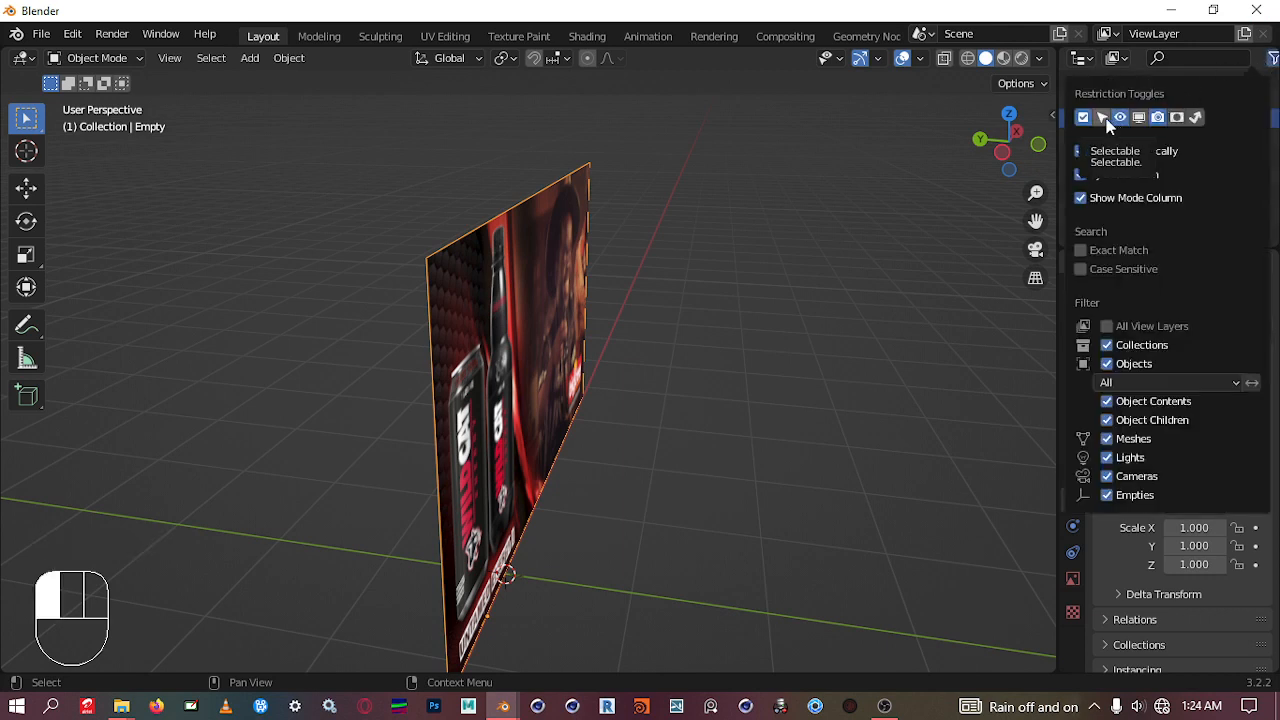
click(1273, 60)
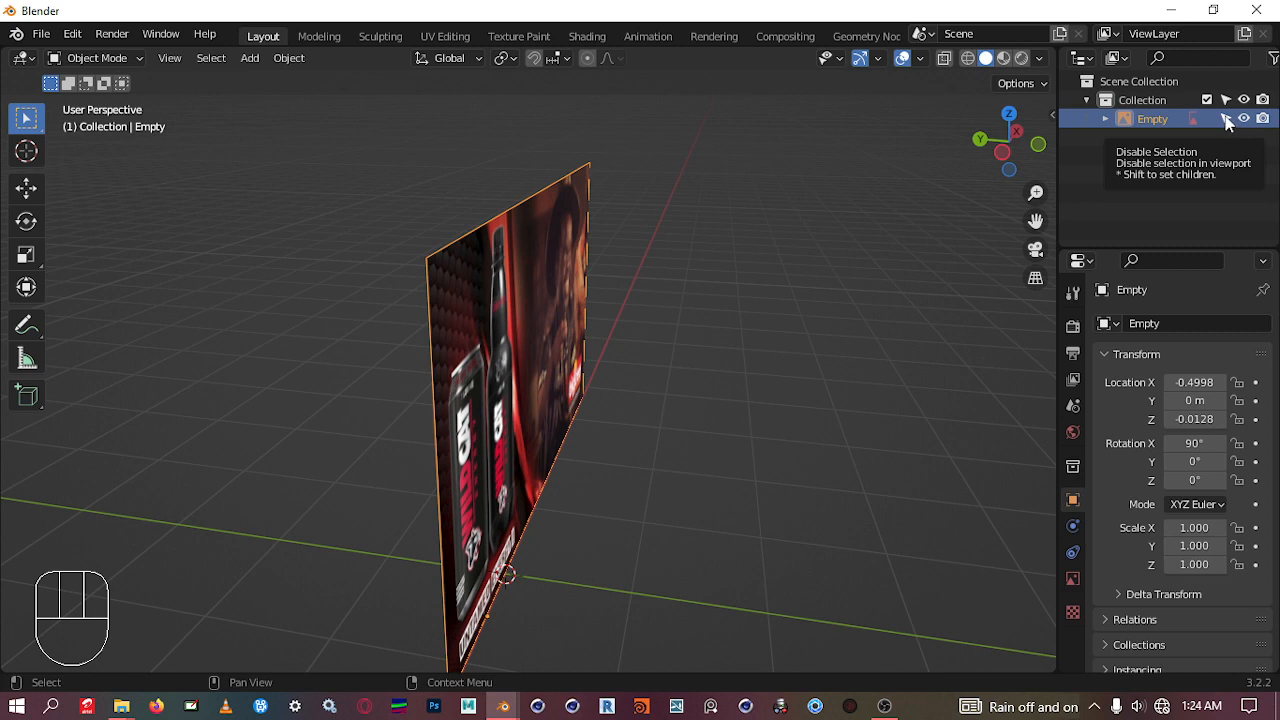
click(1226, 119)
click(1226, 119)
click(1226, 119)
click(1226, 119)
click(1226, 119)
Step: Test in the viewport whether the reference image can still be selected, trying from several angles
click(488, 345)
middle_drag(488, 345, 505, 262)
click(509, 265)
mouse_move(509, 257)
mouse_down()
mouse_move(504, 228)
mouse_move(500, 270)
mouse_up()
middle_drag(525, 278, 490, 340)
drag(616, 372, 620, 305)
middle_drag(578, 286, 617, 348)
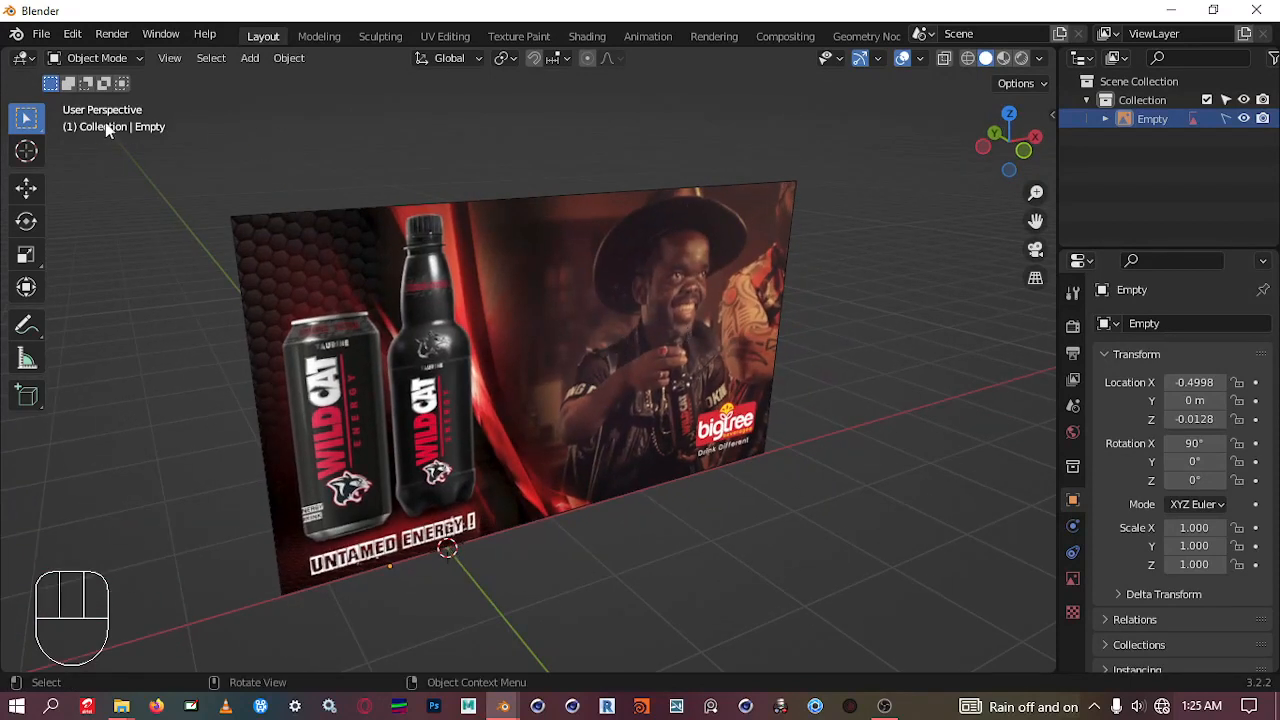
Step: Set the number of undo steps to 256 in the System preferences
click(74, 34)
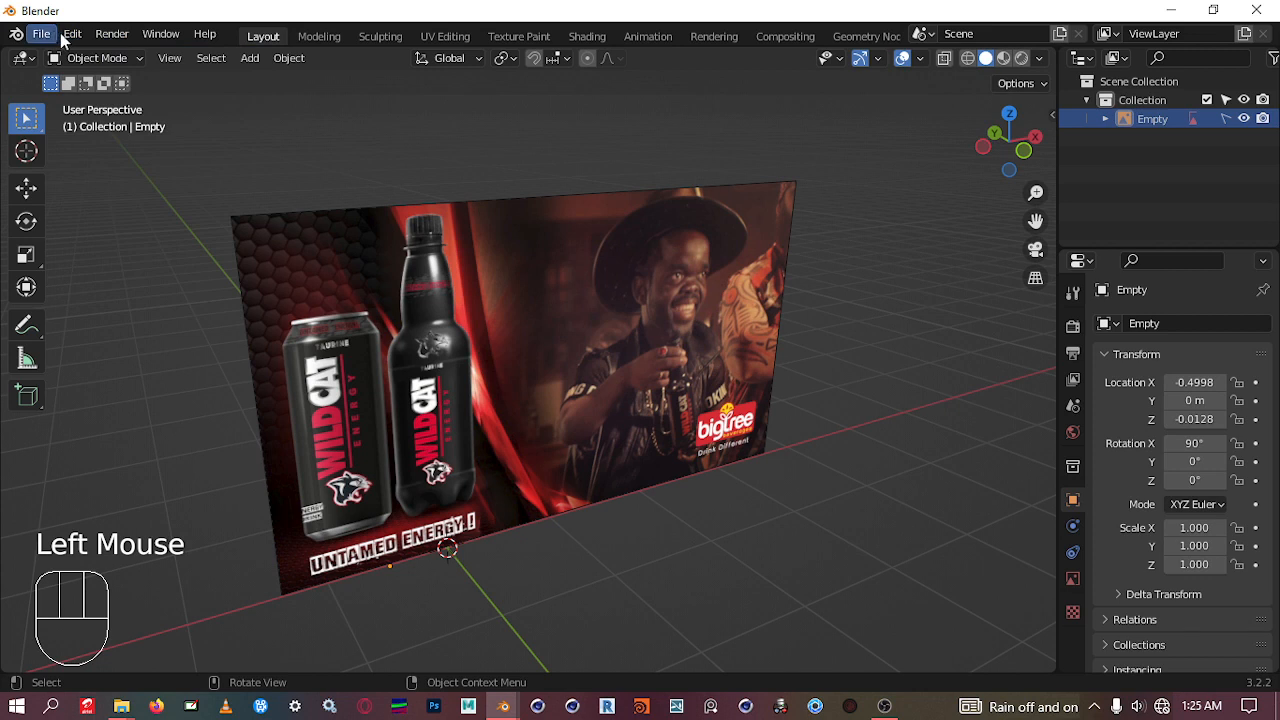
click(73, 34)
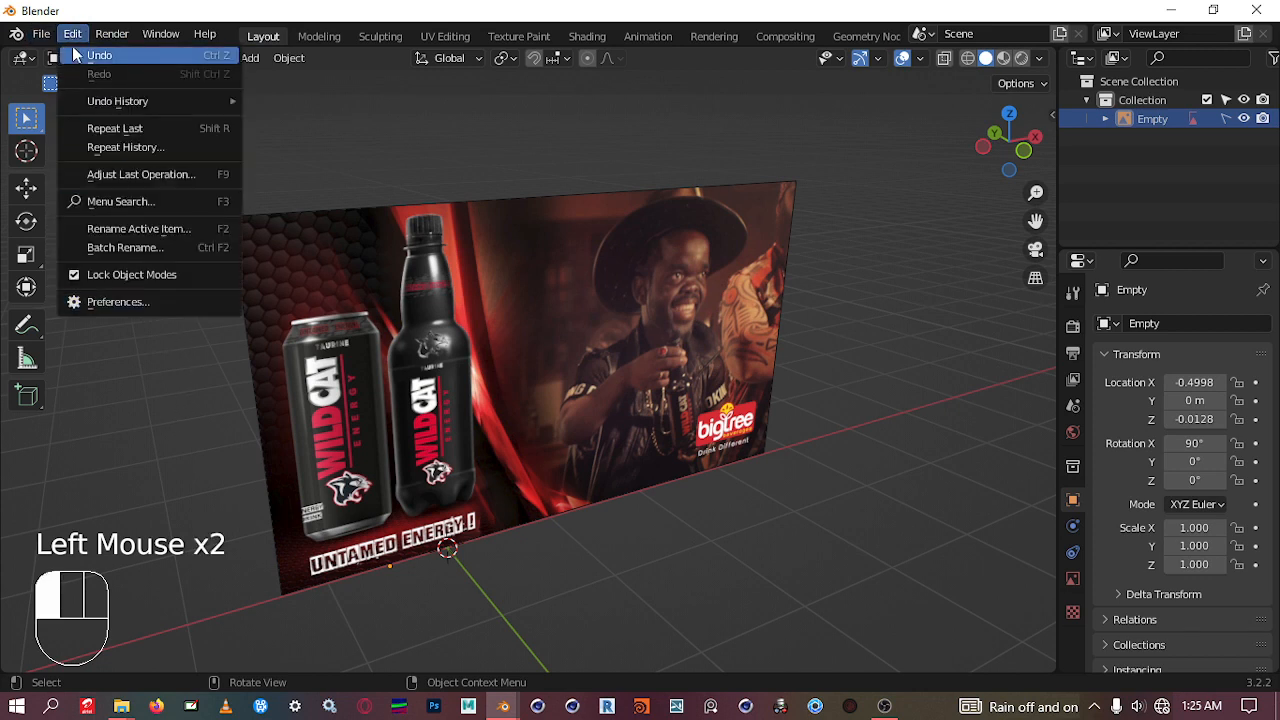
click(136, 301)
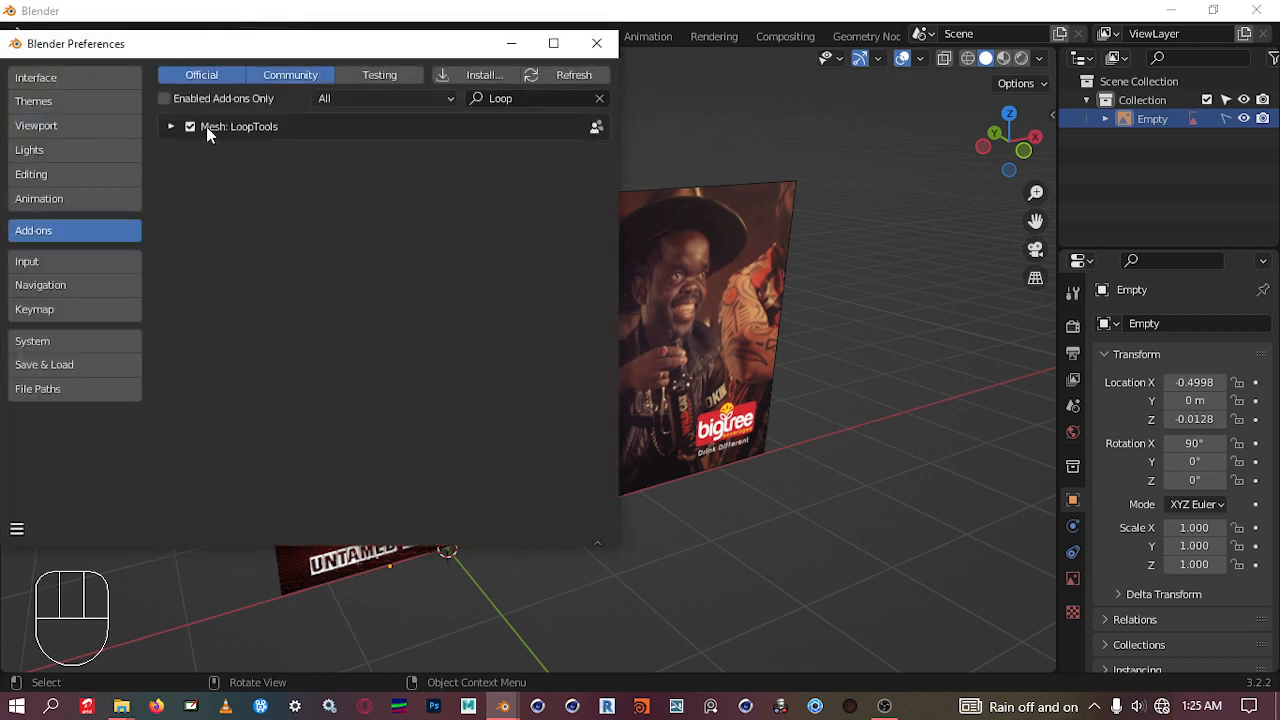
click(49, 343)
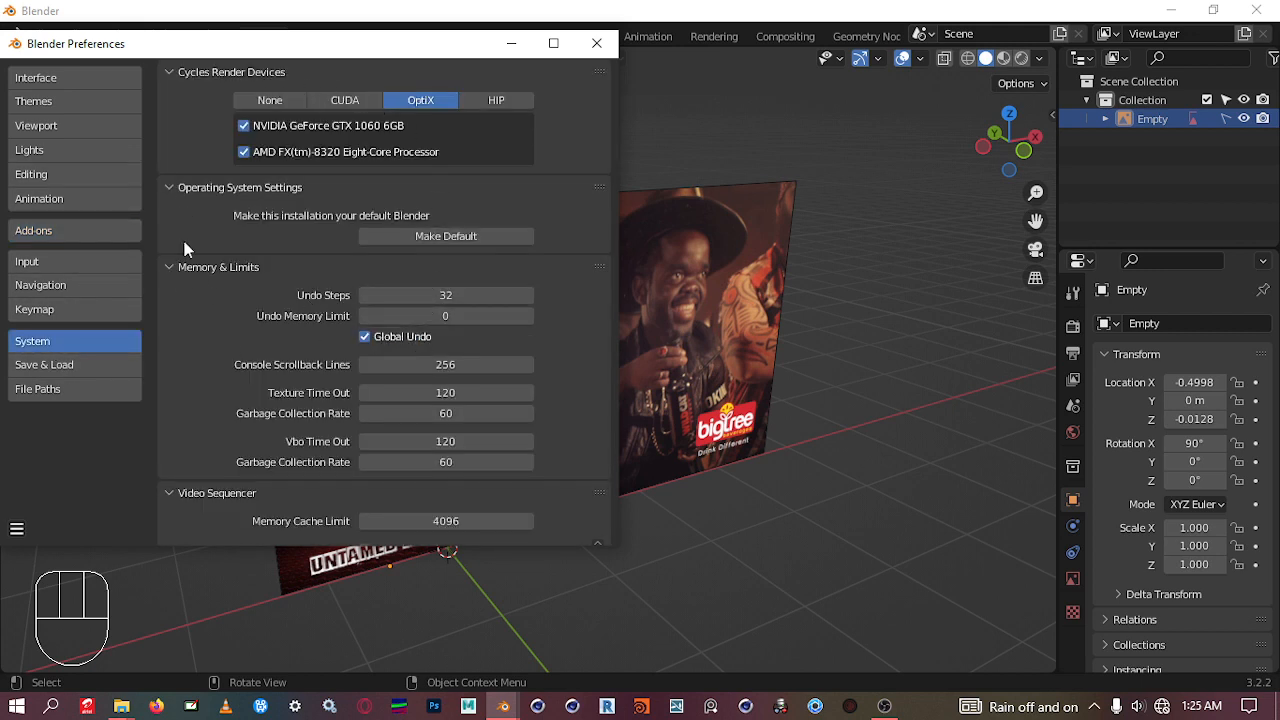
click(457, 297)
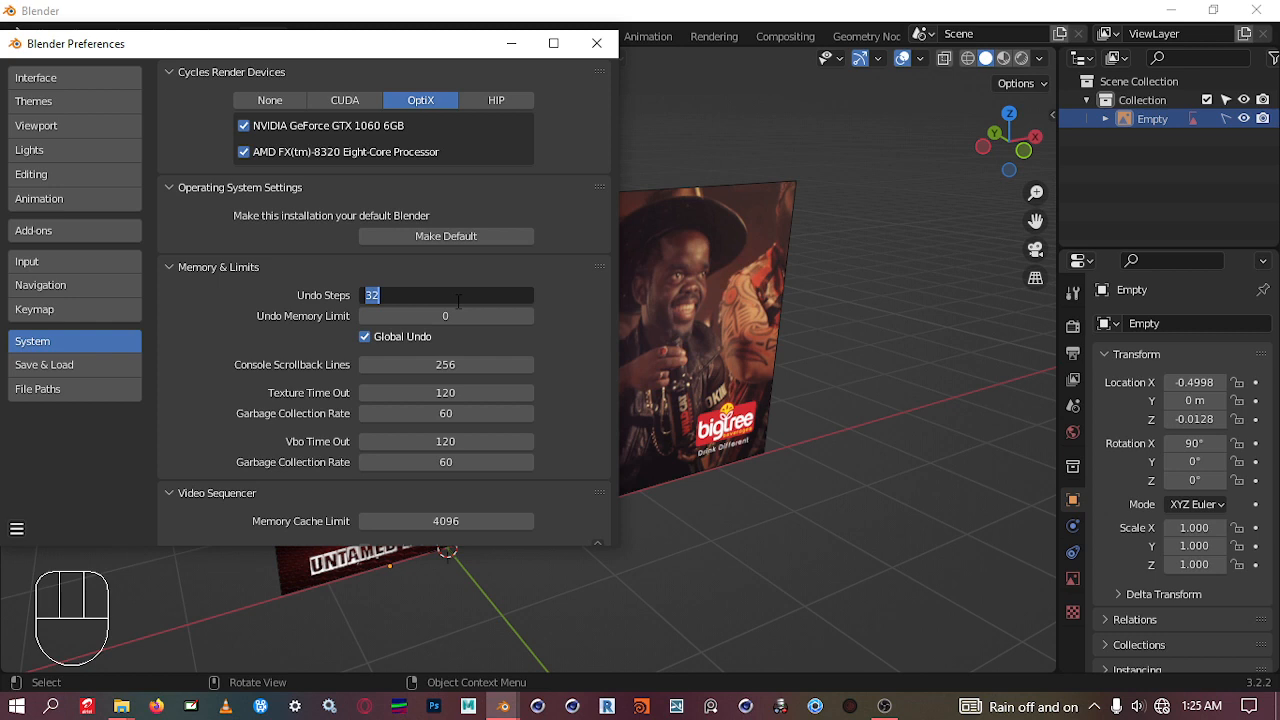
text(256)
key(Return)
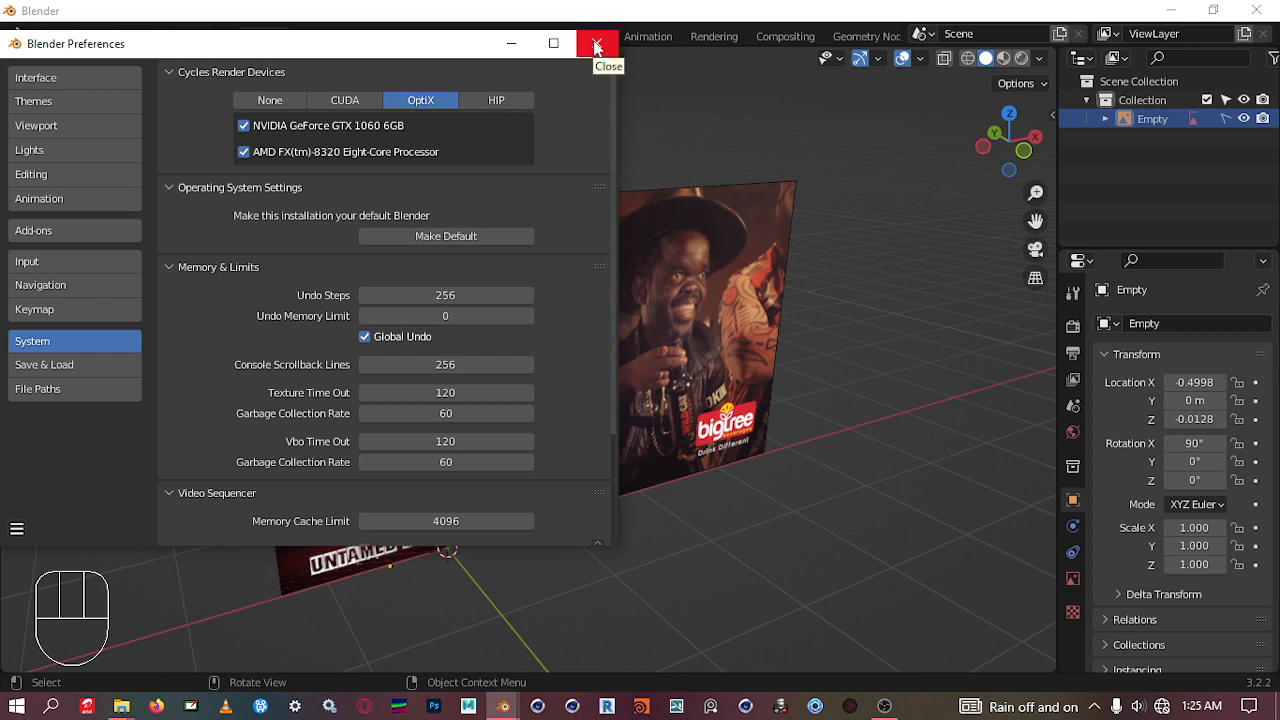
Step: Save the preferences and close the Preferences window
click(17, 529)
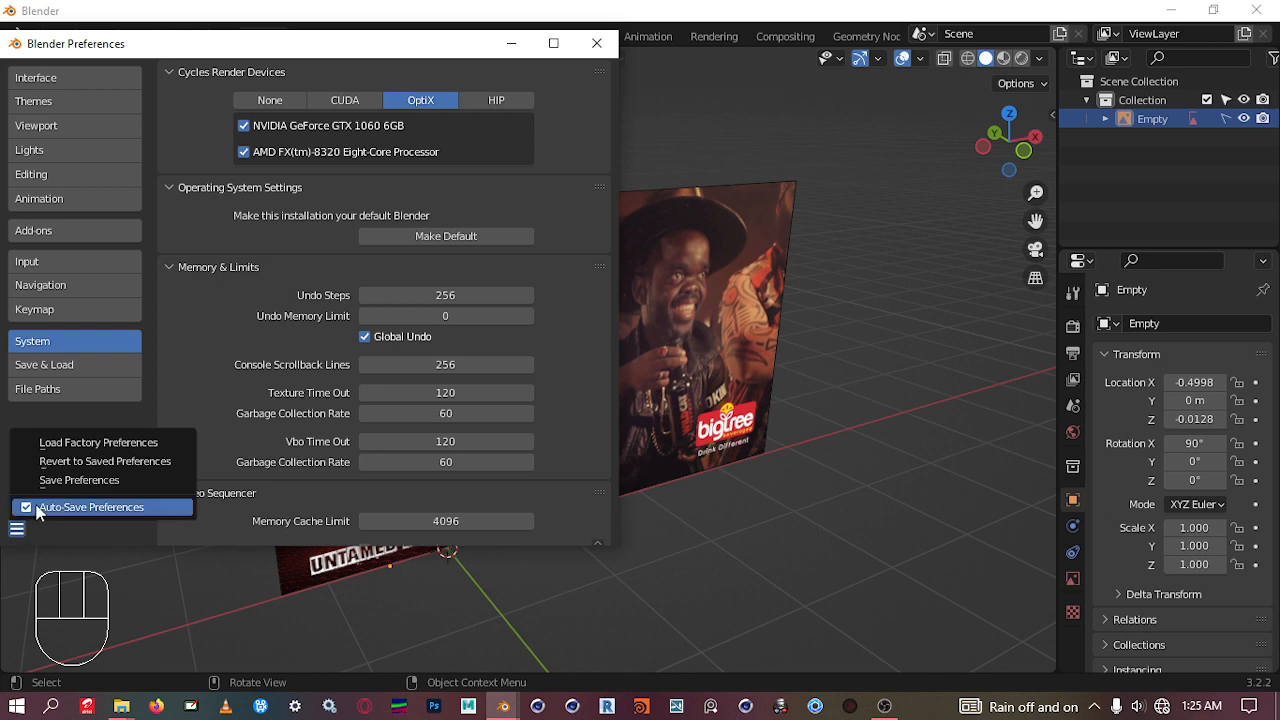
click(71, 479)
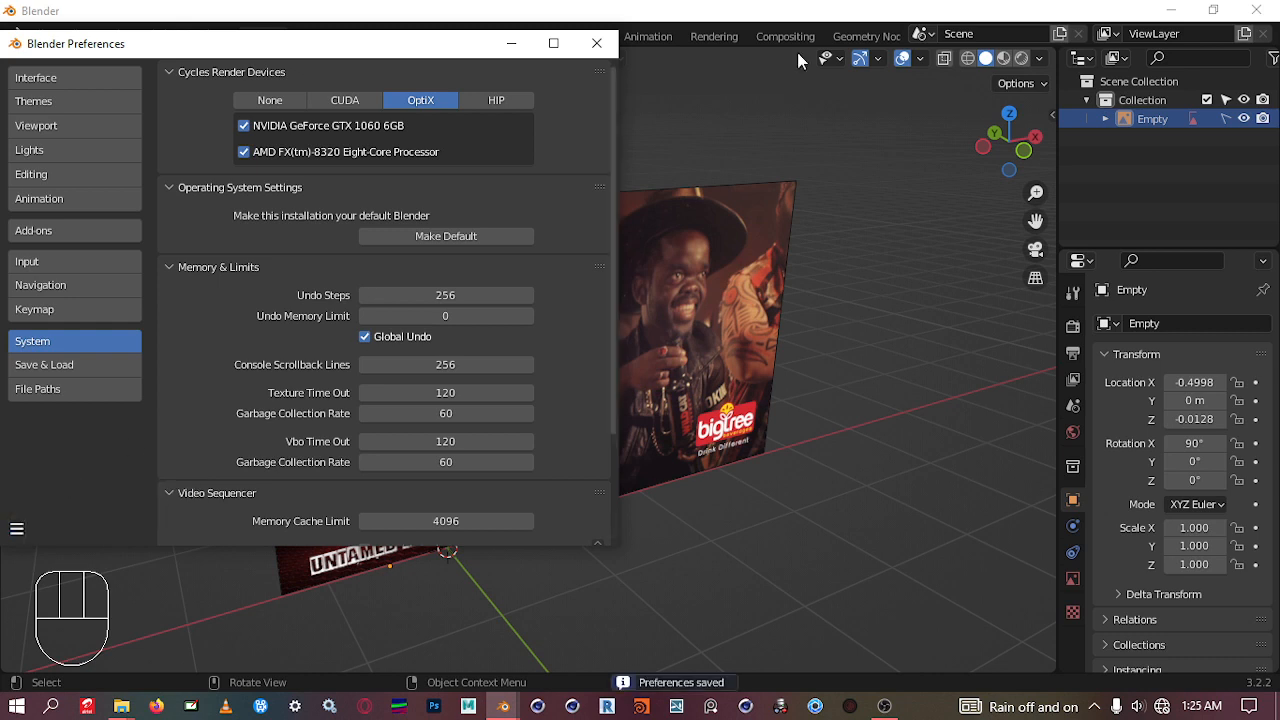
click(600, 43)
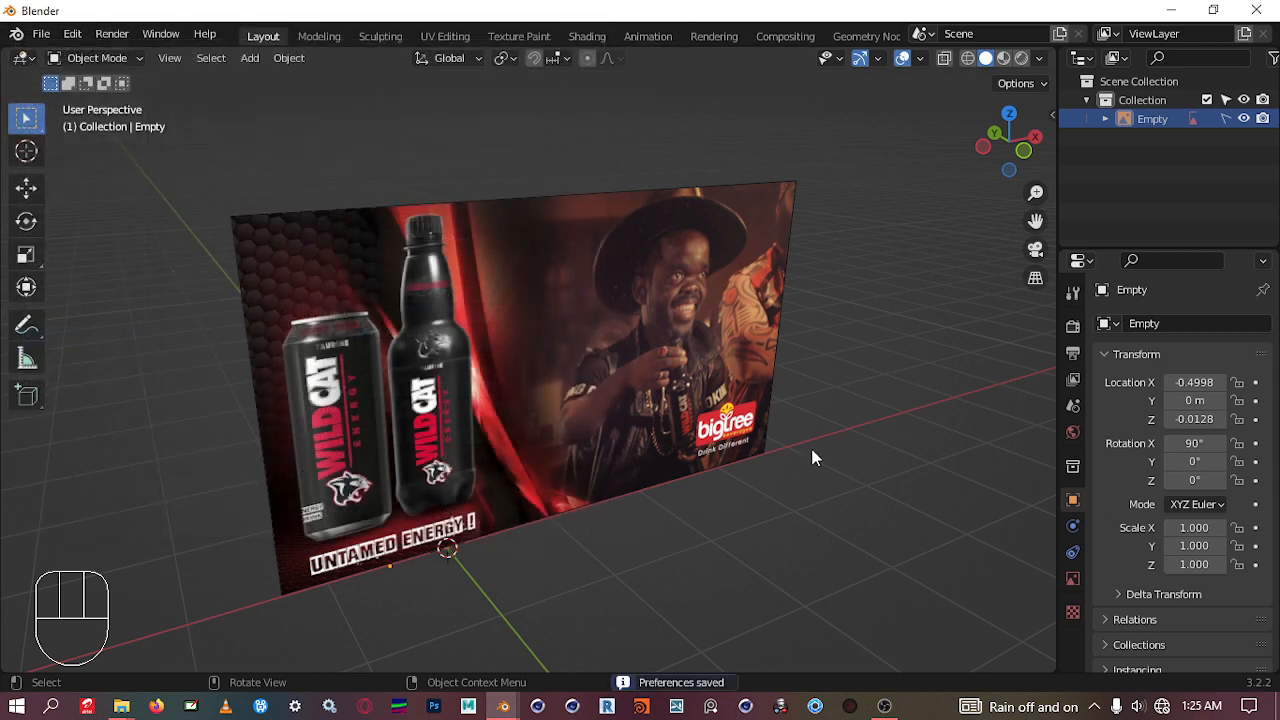
click(606, 386)
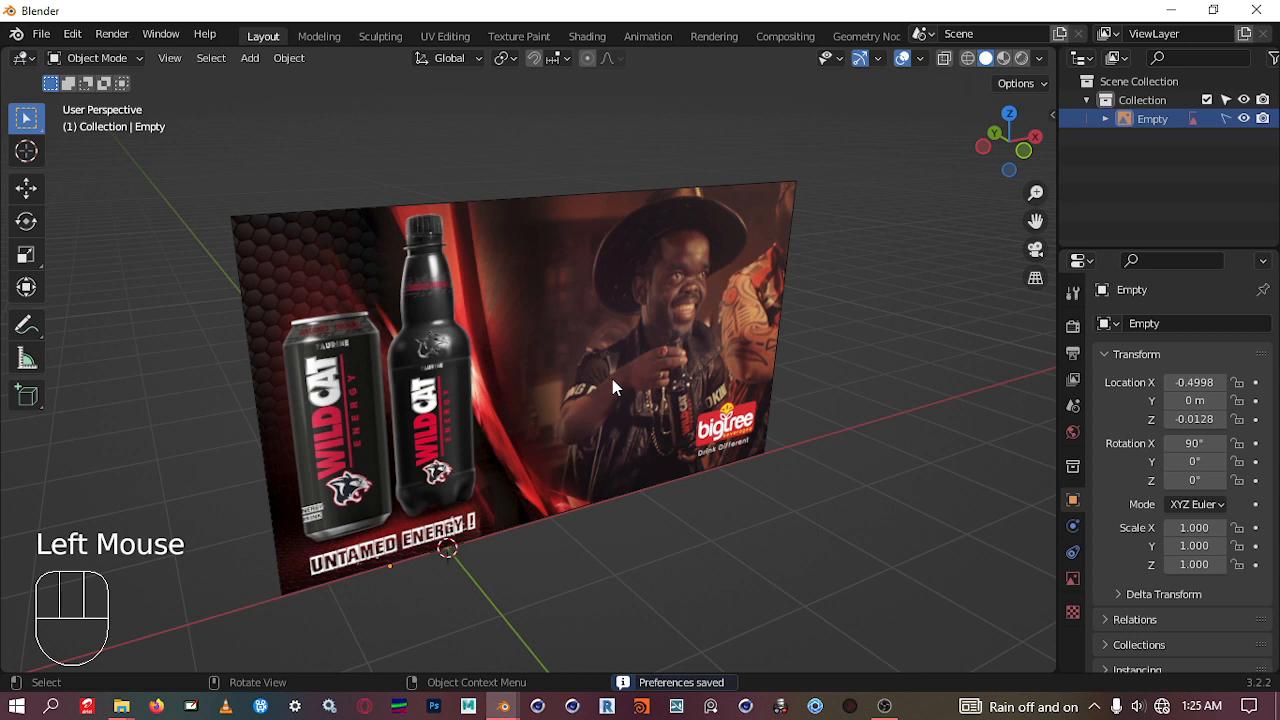
Step: Examine the shapes of the can and bottle in the reference image from the front view
key(KP_1)
scroll(335, 372, up, 2)
shift+middle_drag(510, 400, 587, 350)
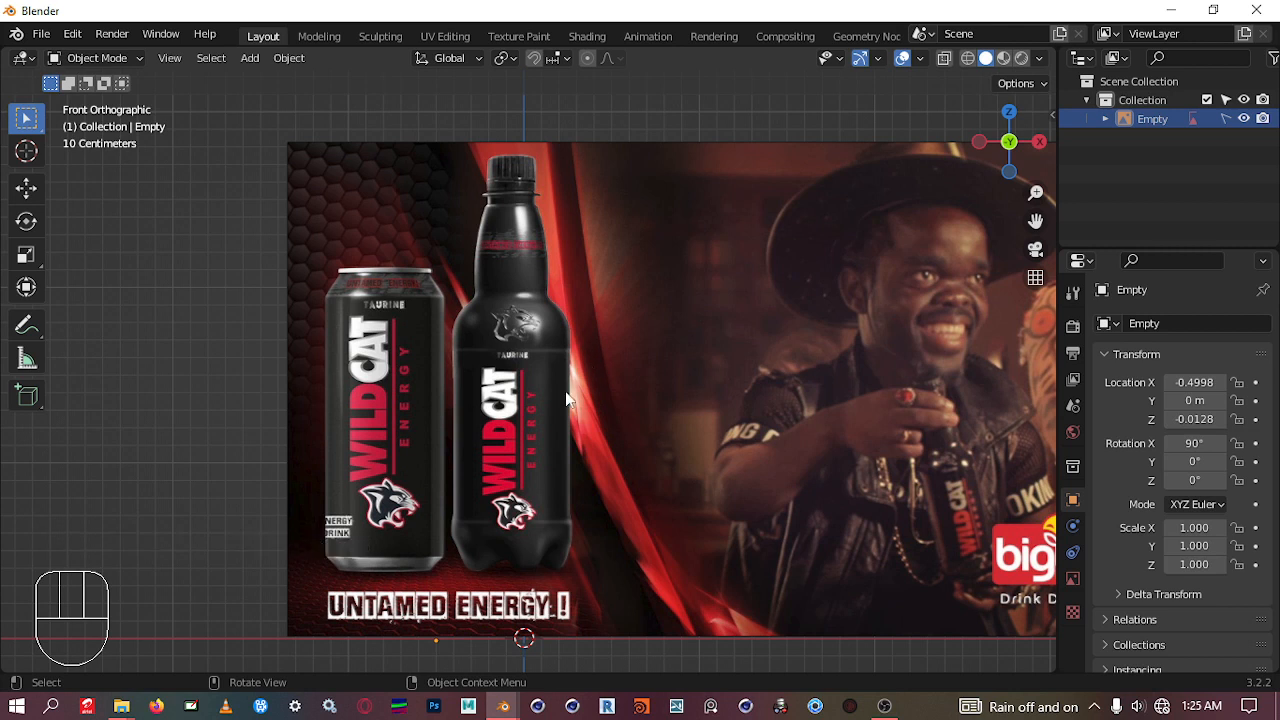
mouse_move(510, 412)
shift+middle_down()
mouse_move(510, 440)
mouse_move(508, 420)
shift+middle_up()
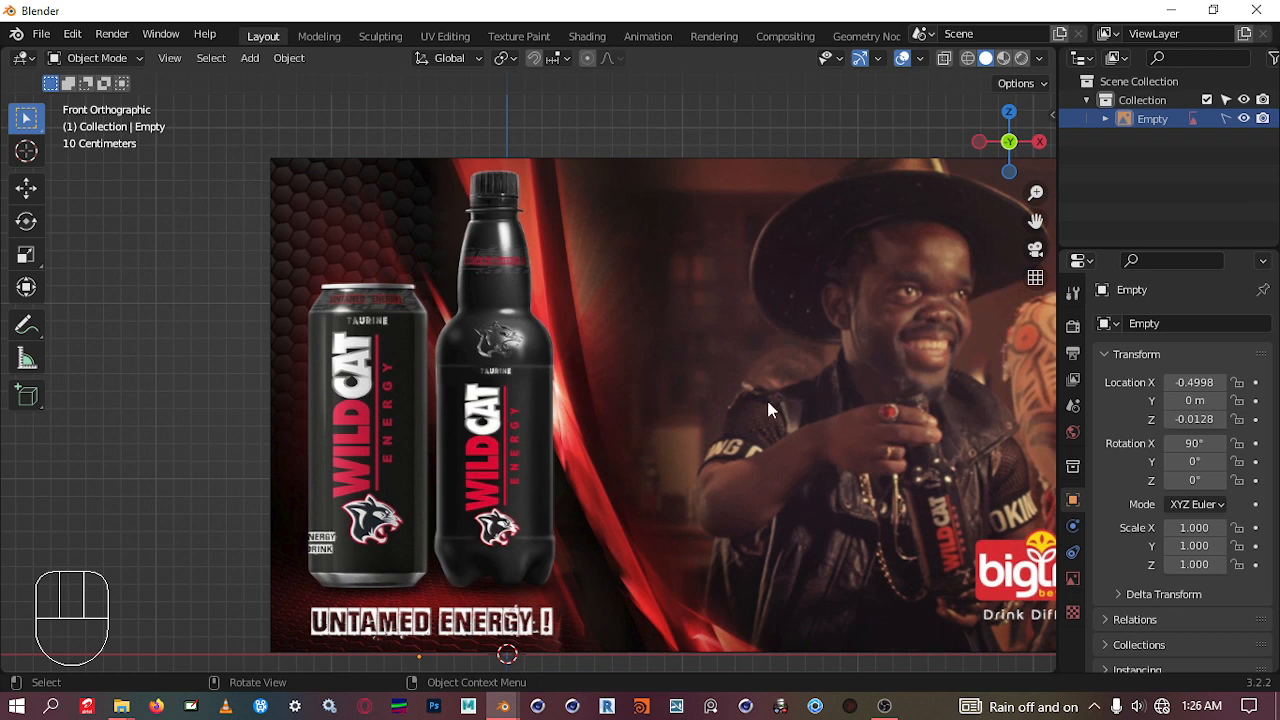
scroll(476, 400, down, 1)
scroll(476, 400, up, 2)
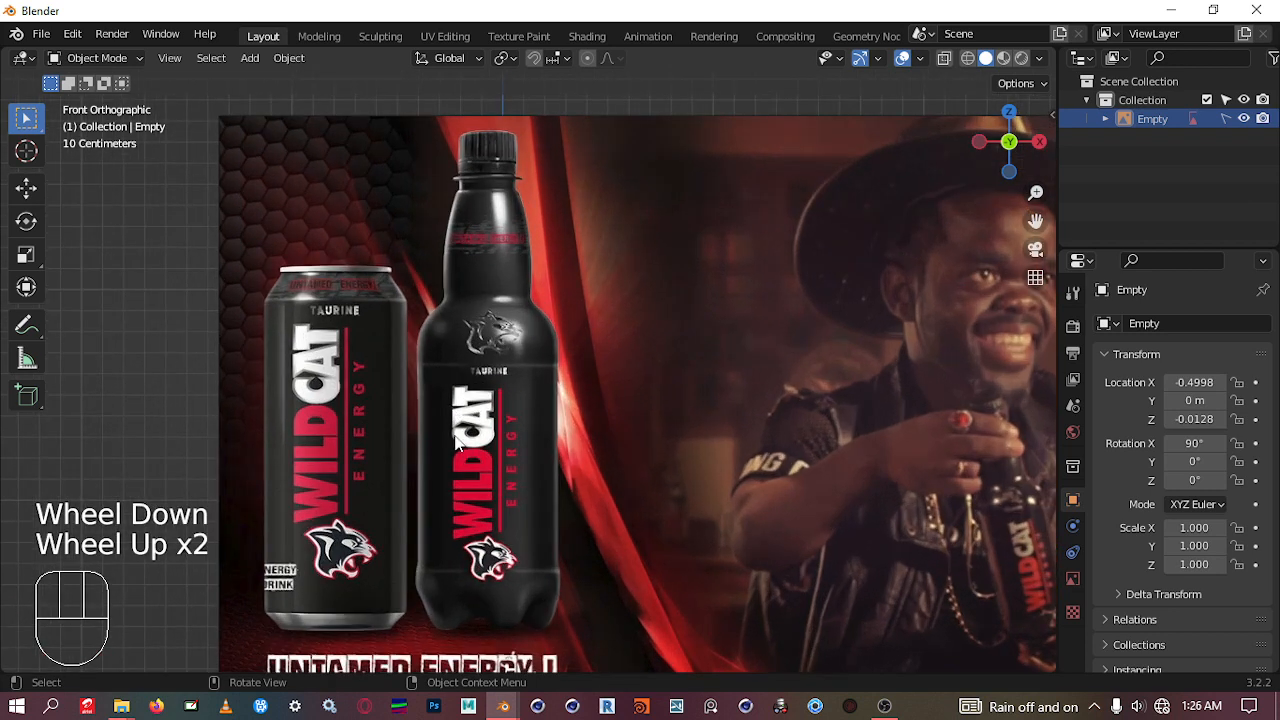
scroll(454, 446, down, 1)
scroll(455, 445, up, 1)
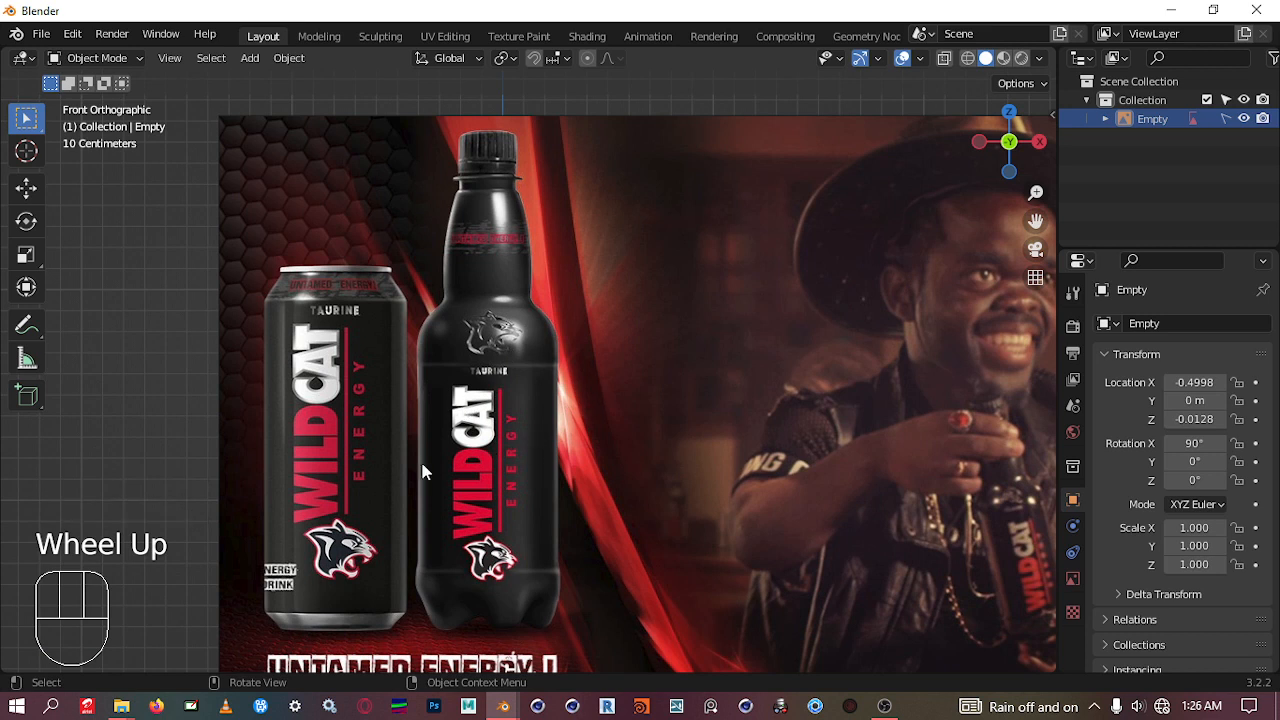
scroll(349, 385, down, 1)
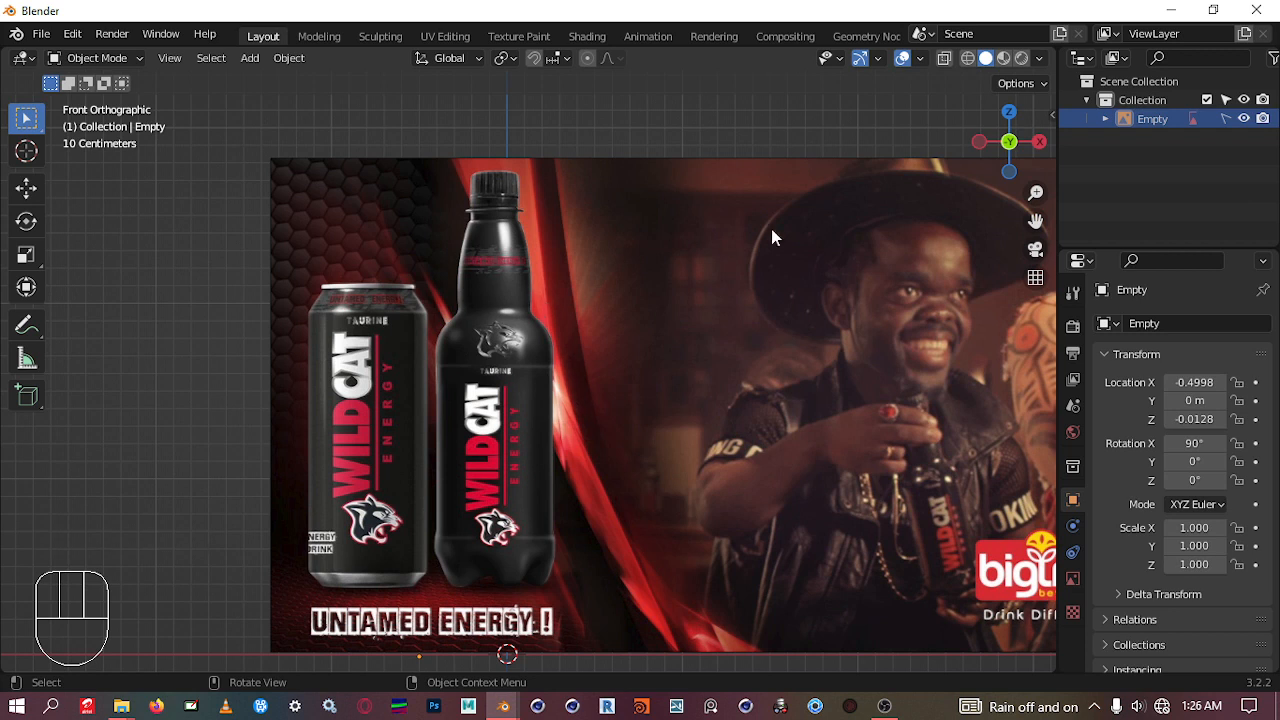
scroll(537, 364, down, 1)
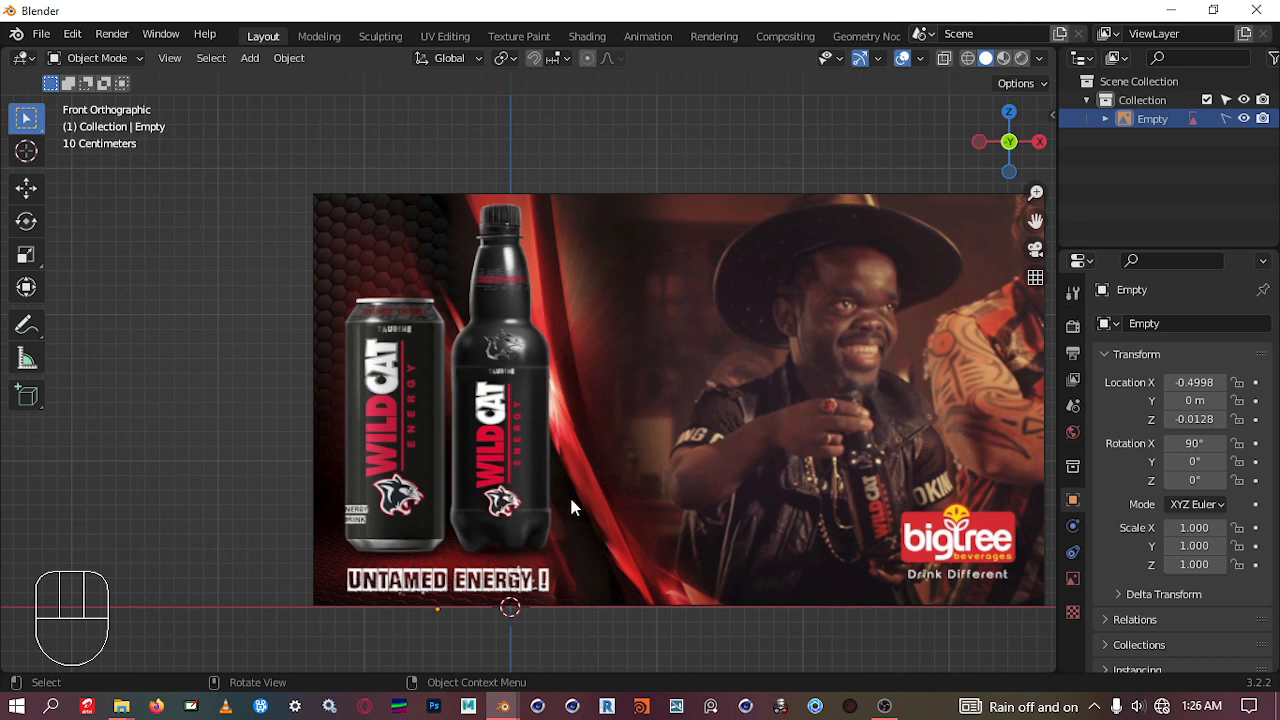
Step: Add a mesh cylinder at the world origin and set its vertex count to 36
key(shift+a)
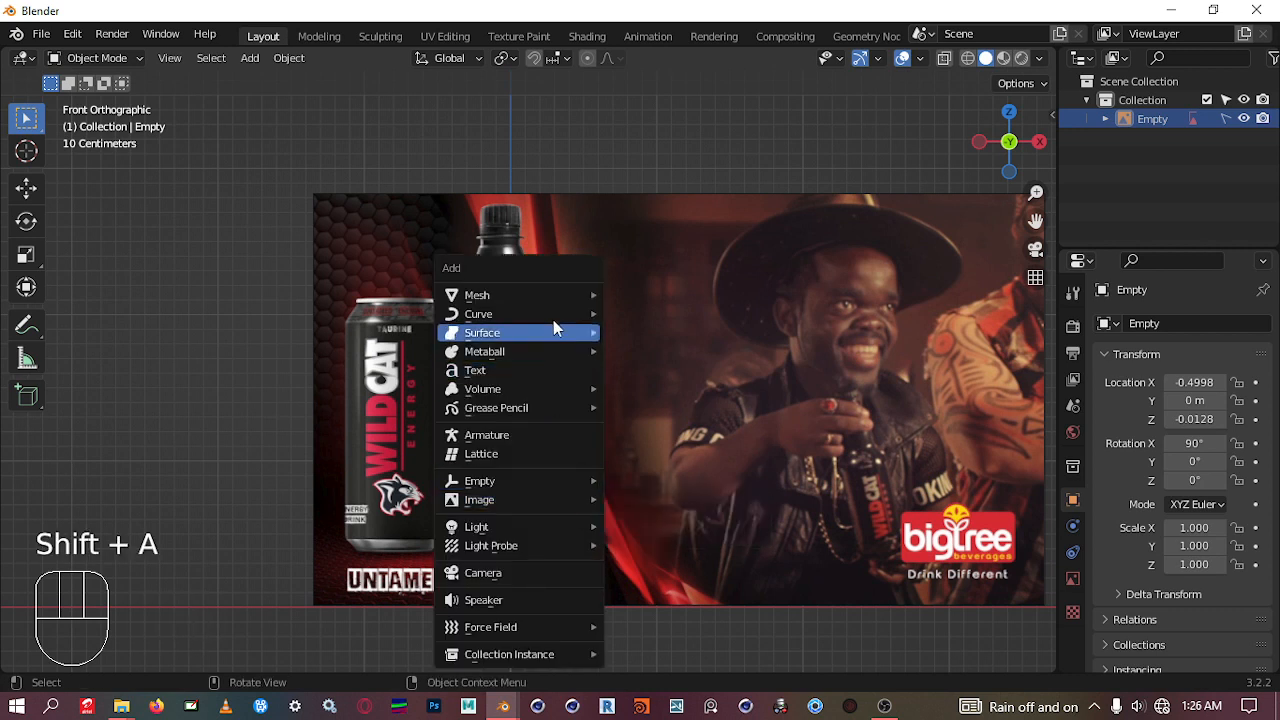
mouse_move(560, 294)
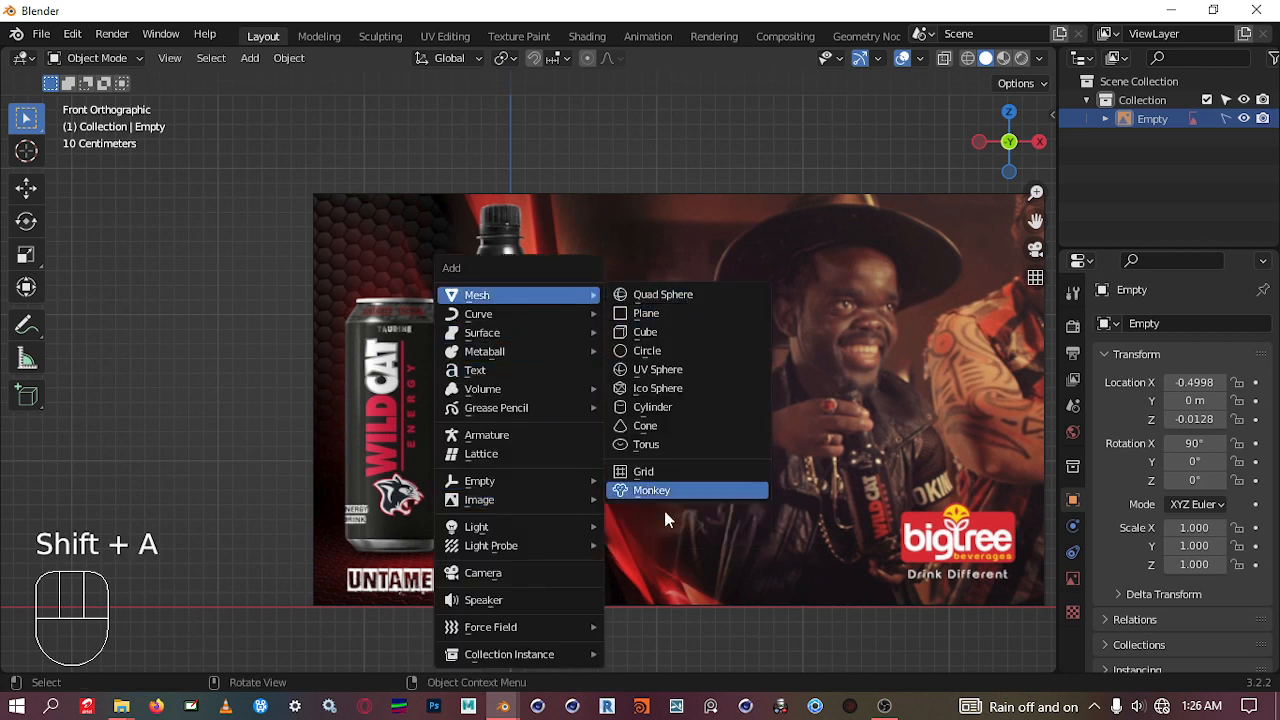
click(672, 406)
scroll(622, 421, down, 3)
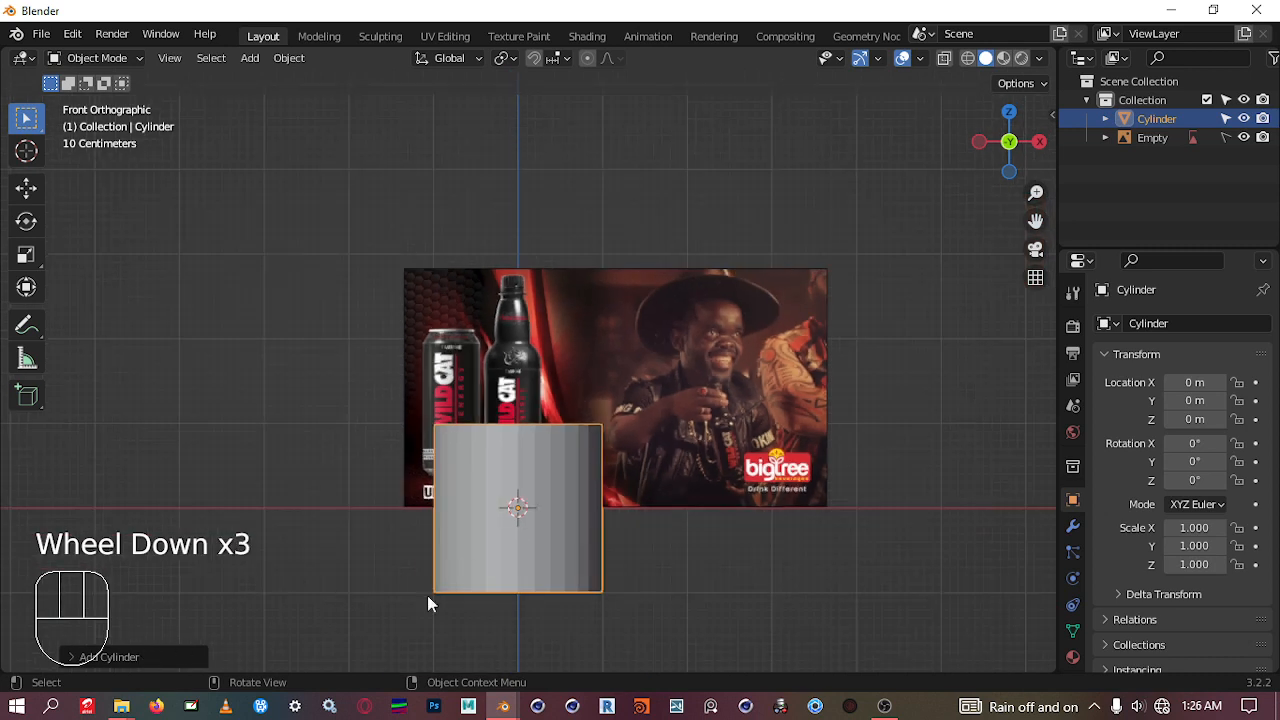
click(105, 657)
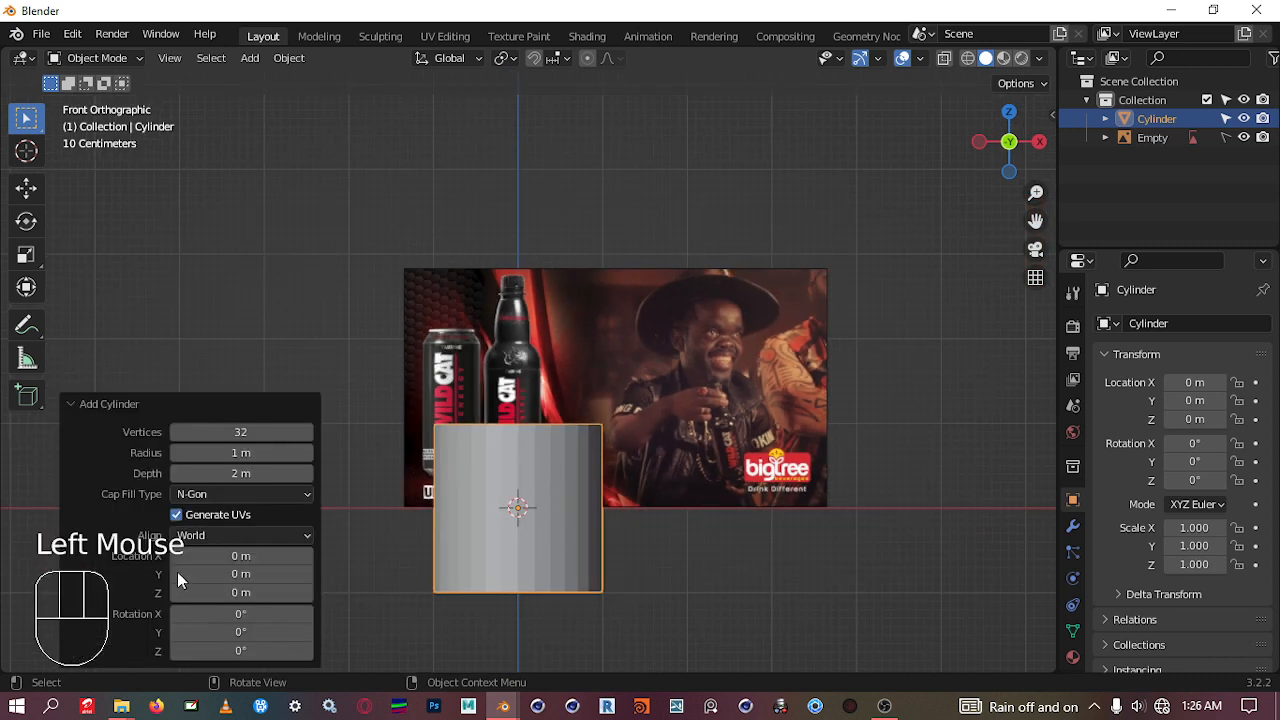
click(240, 432)
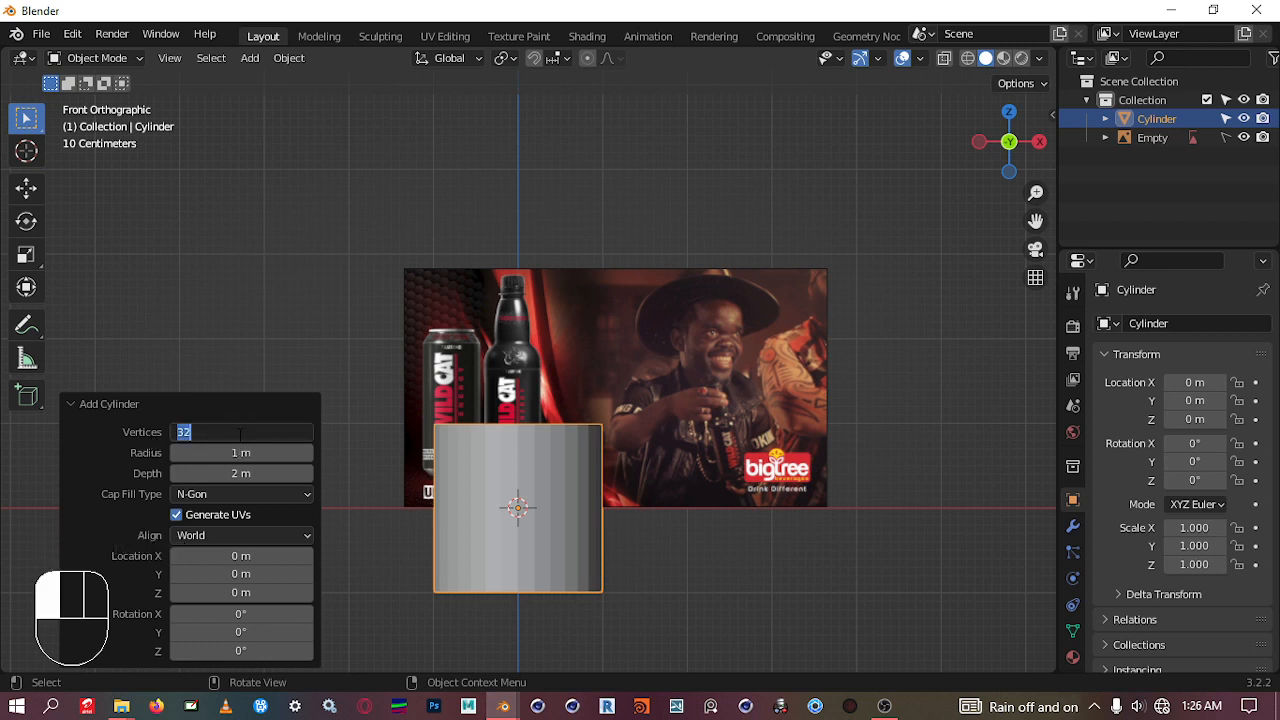
text(36)
key(Return)
click(368, 389)
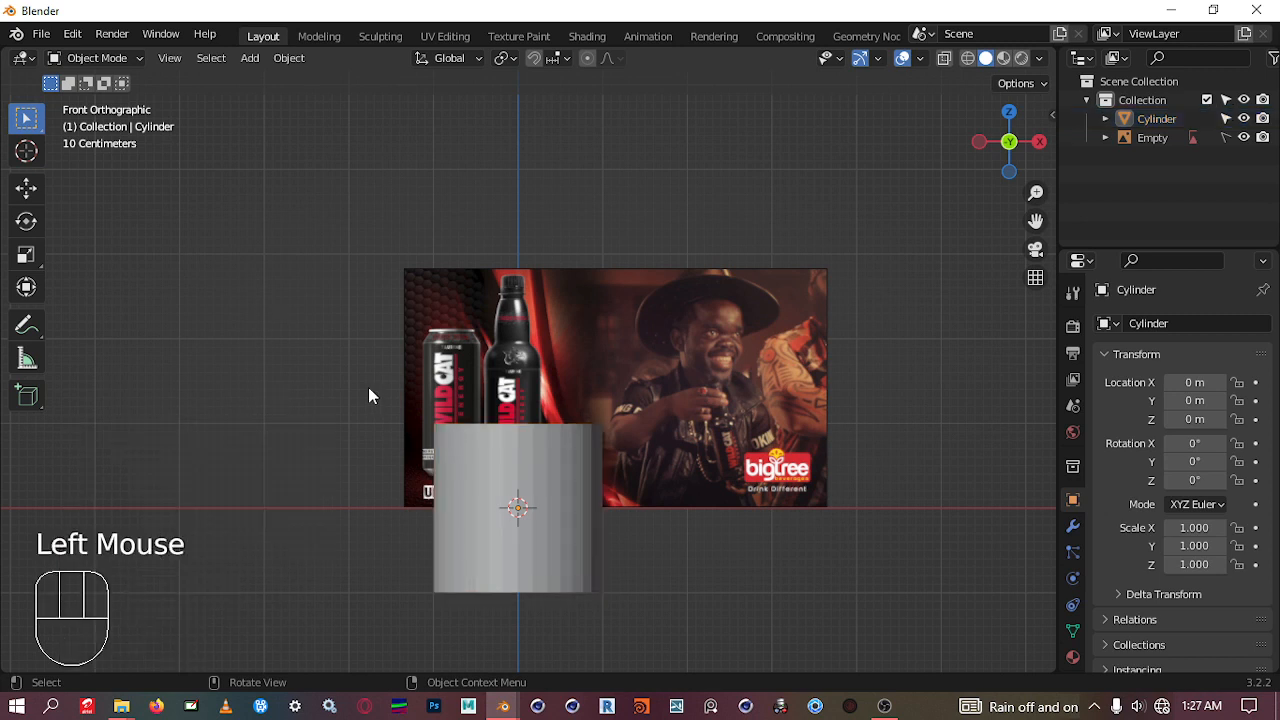
Step: Show the cylinder in wireframe shading in the front view so the reference image can be seen through it
click(569, 523)
scroll(545, 527, up, 2)
shift+middle_drag(545, 527, 580, 399)
middle_drag(574, 347, 615, 417)
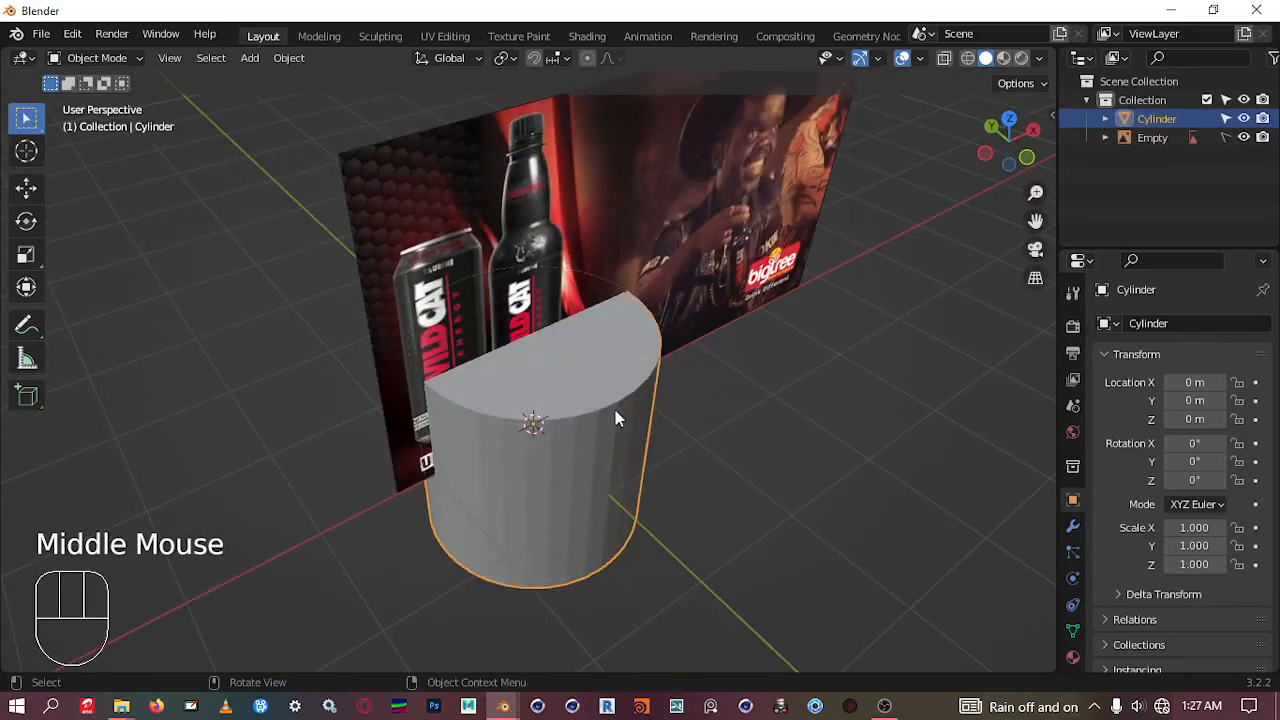
key(KP_1)
key(shift)
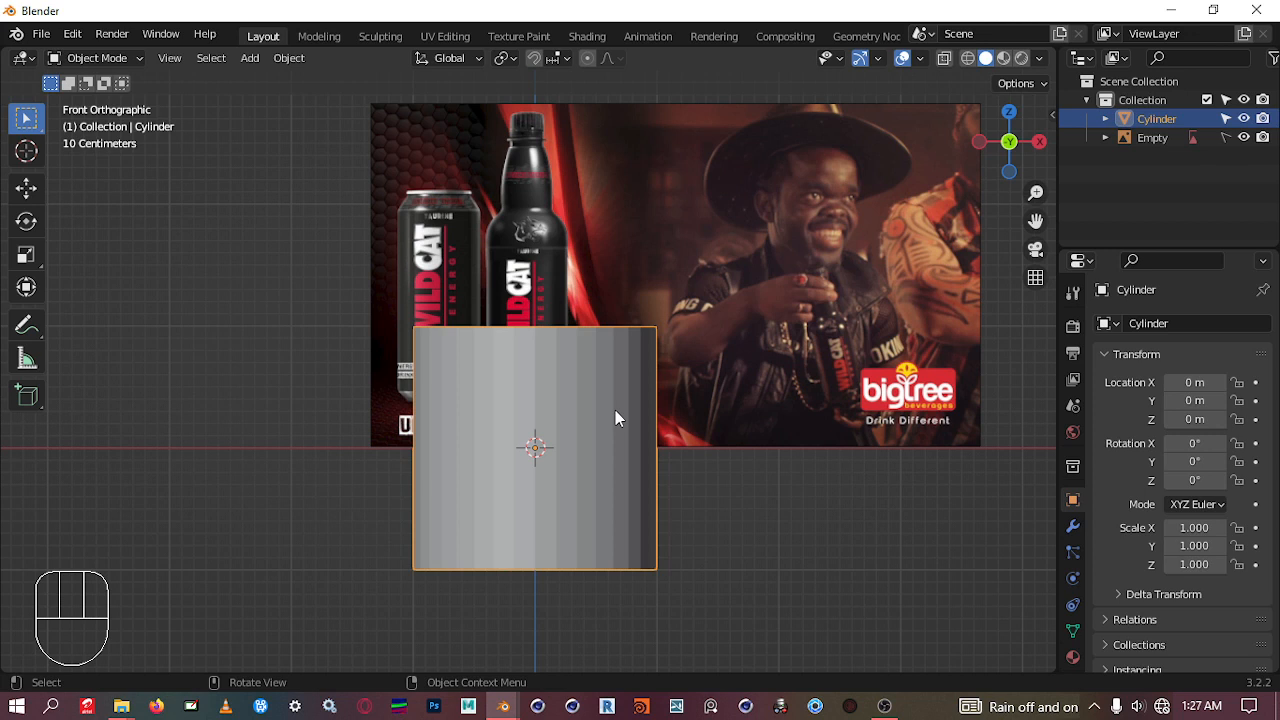
key(z)
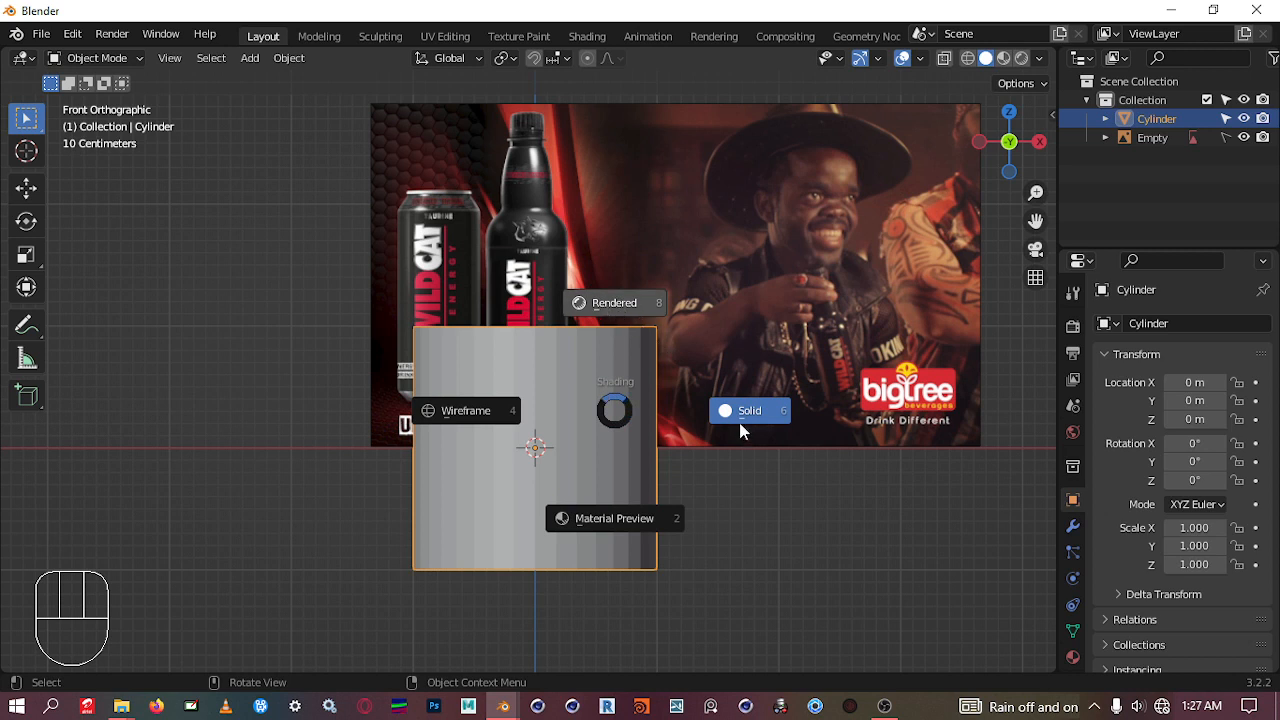
click(610, 526)
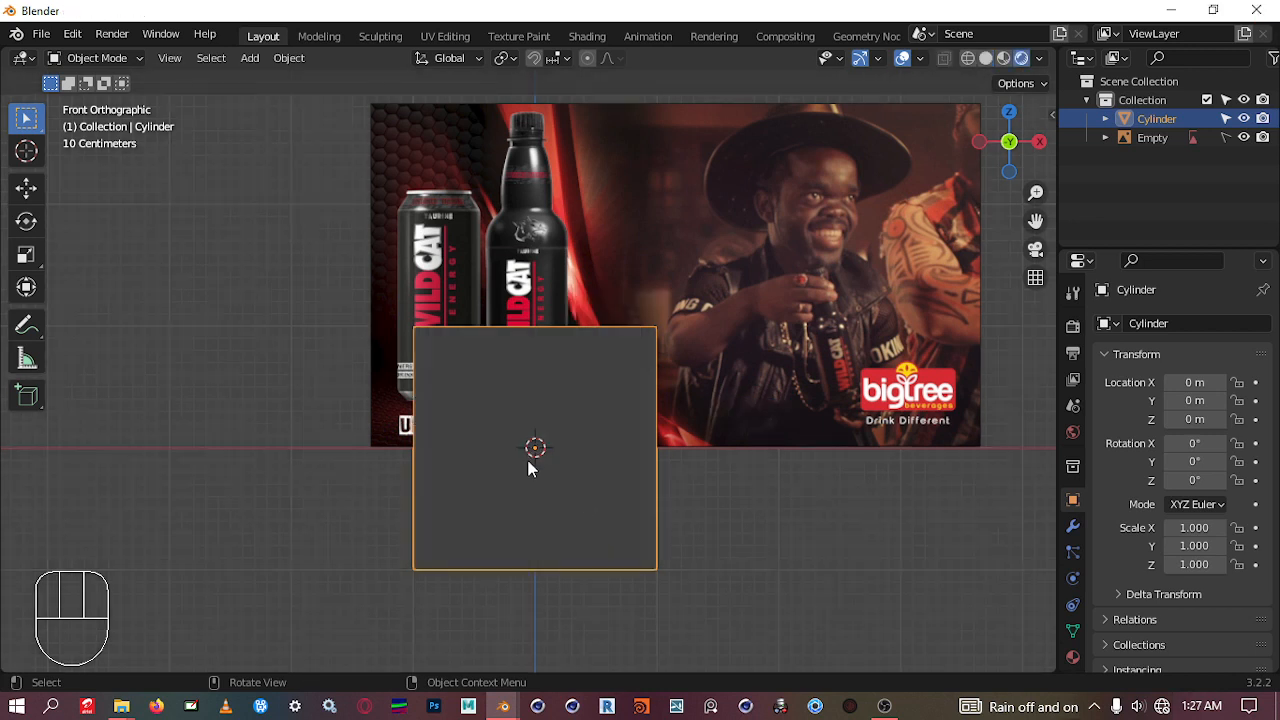
key(z)
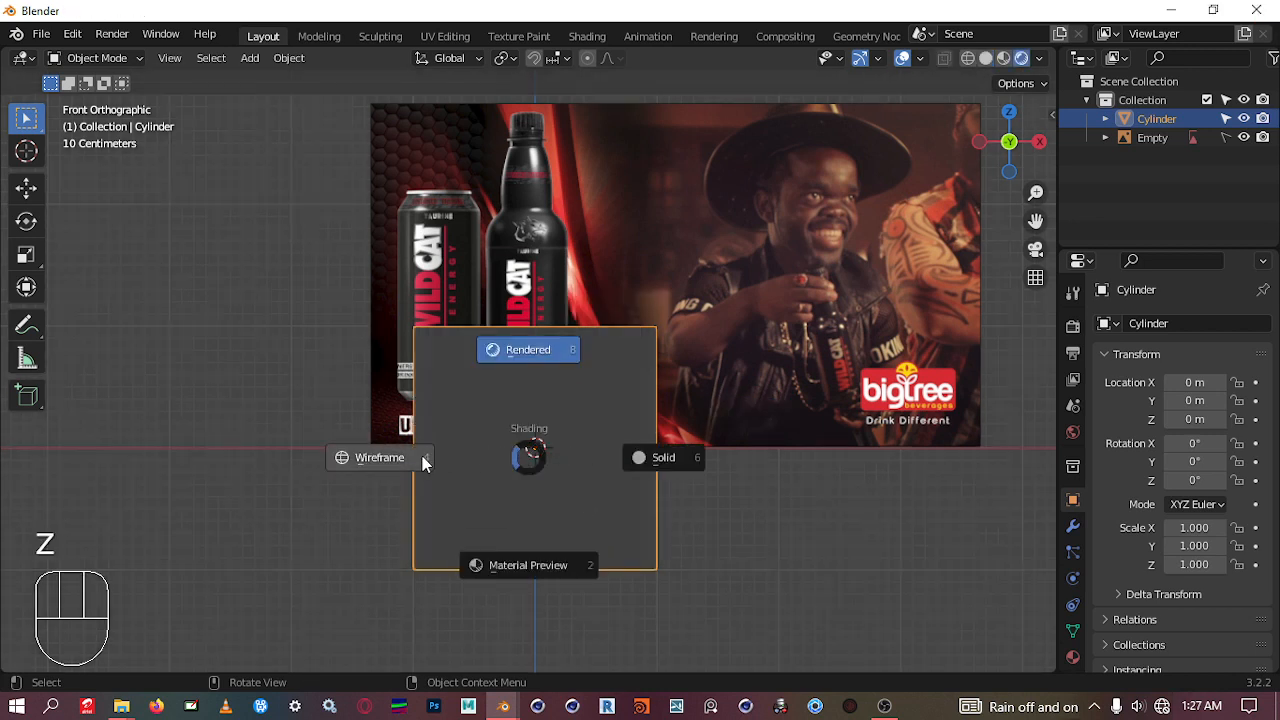
click(386, 463)
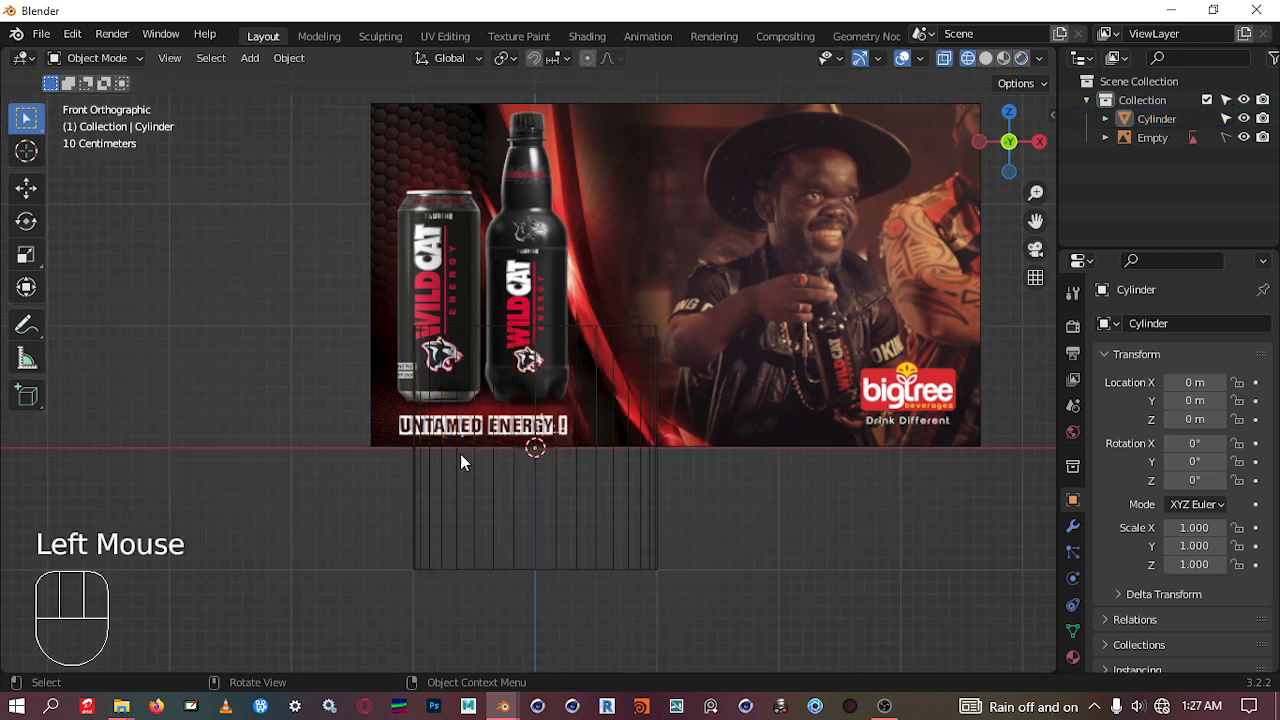
Step: Scale the cylinder uniformly down to about 0.354, close to the bottle's width
double_click(527, 518)
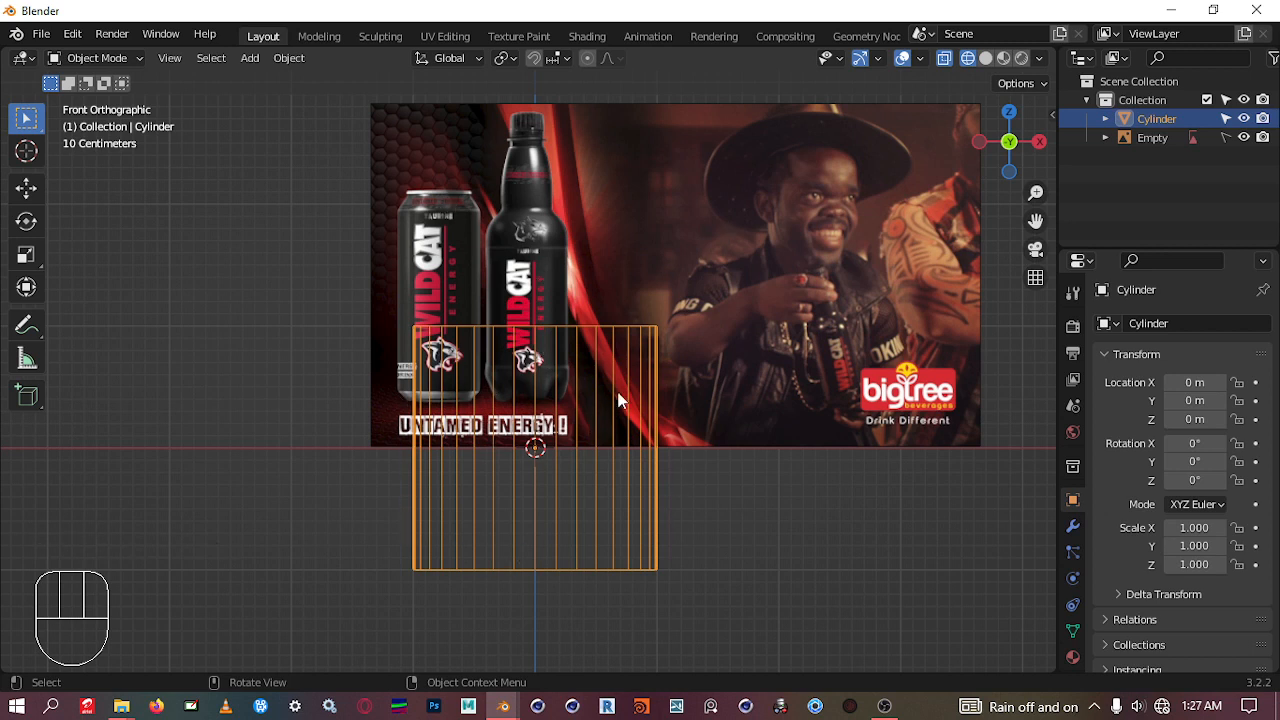
key(s)
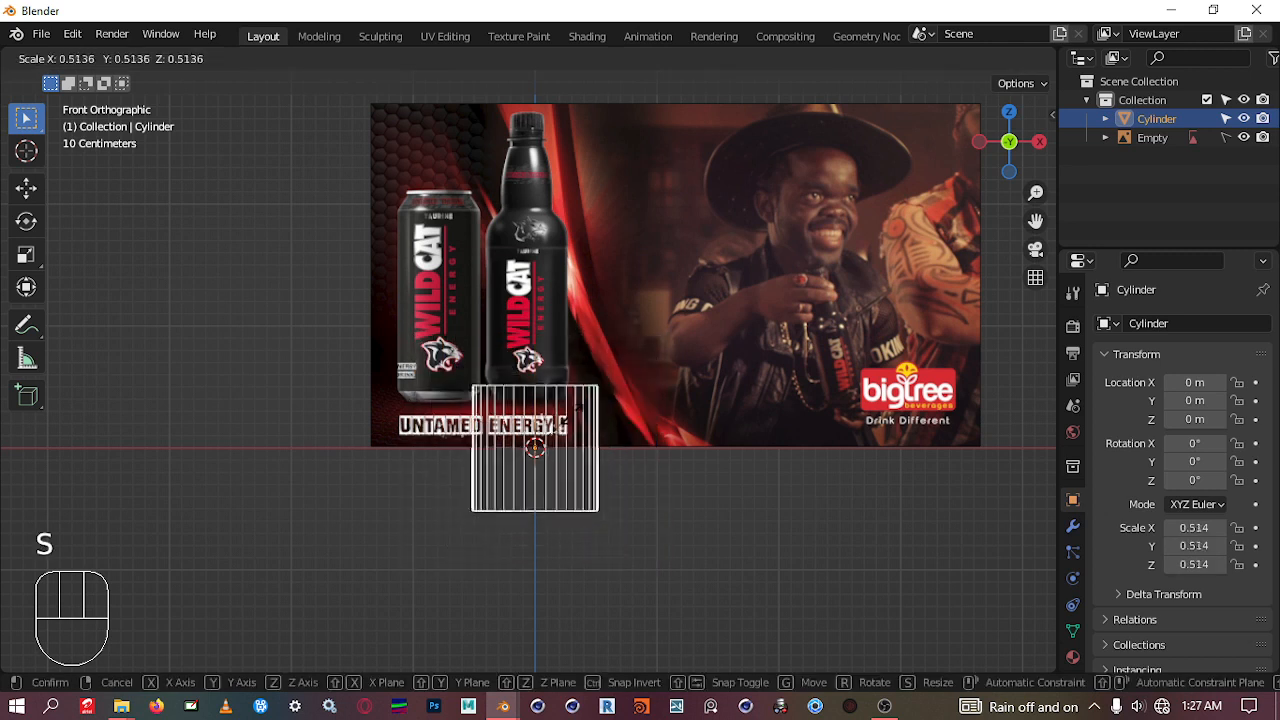
click(550, 428)
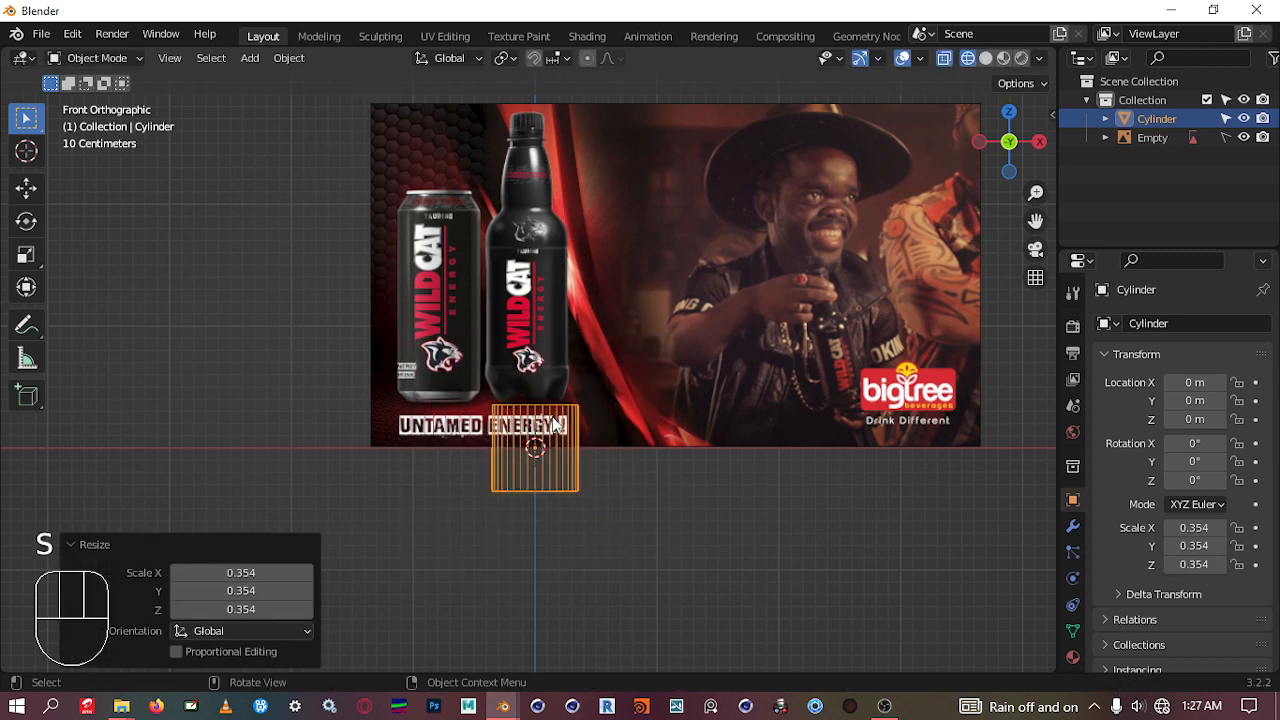
Step: Move the cylinder up over the bottle's label area, at about X -0.07 m and Z 1.207 m
scroll(540, 452, up, 2)
scroll(540, 455, down, 1)
key(g)
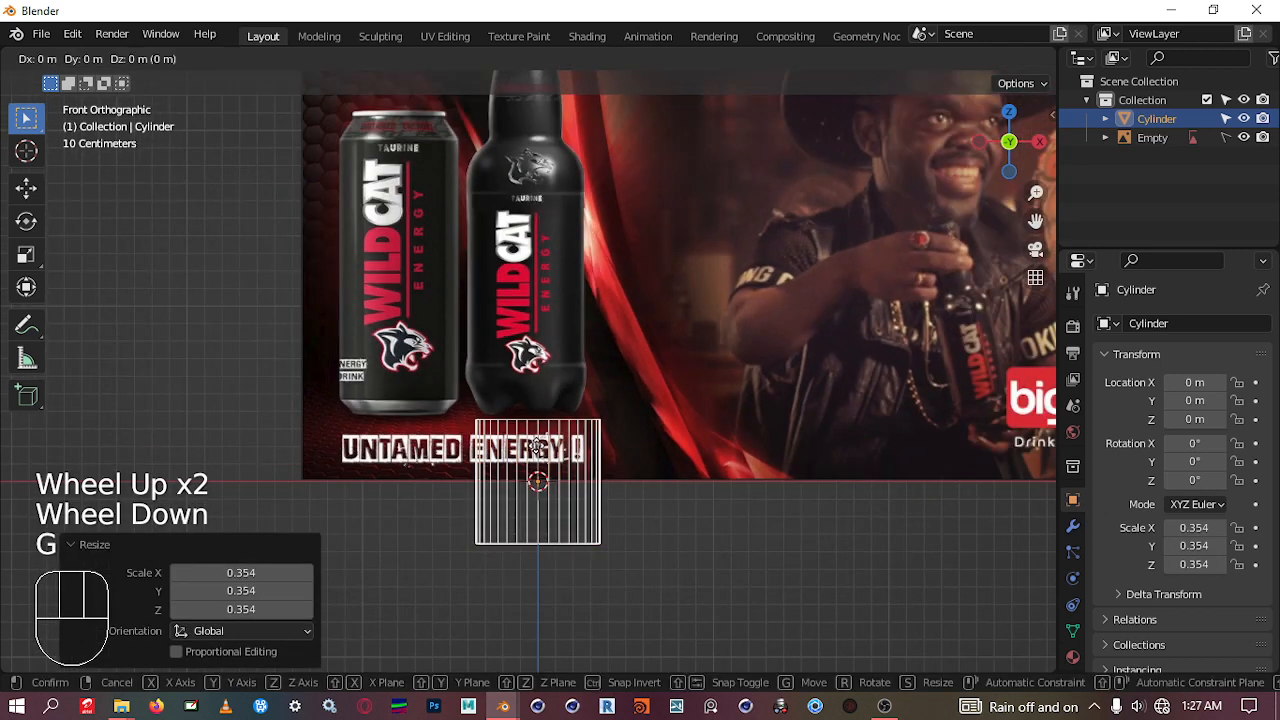
click(529, 250)
scroll(529, 250, up, 2)
shift+middle_drag(529, 250, 627, 439)
scroll(610, 470, down, 1)
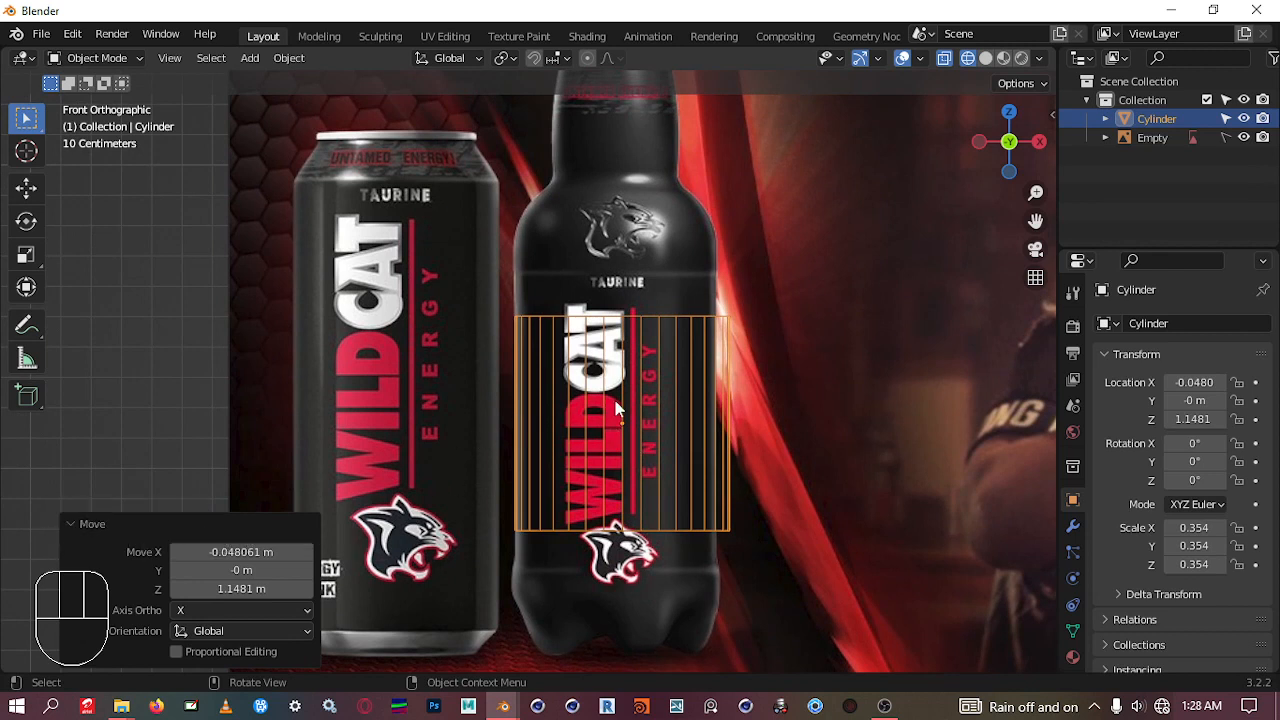
key(g)
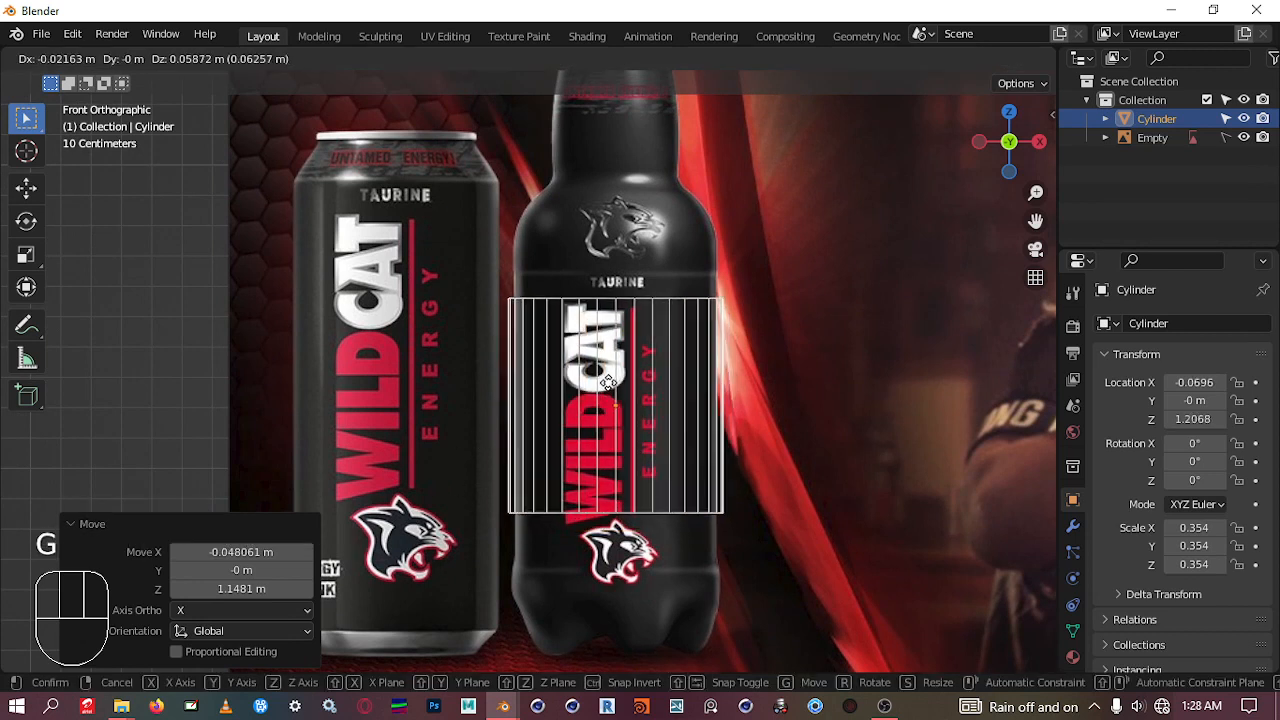
click(608, 383)
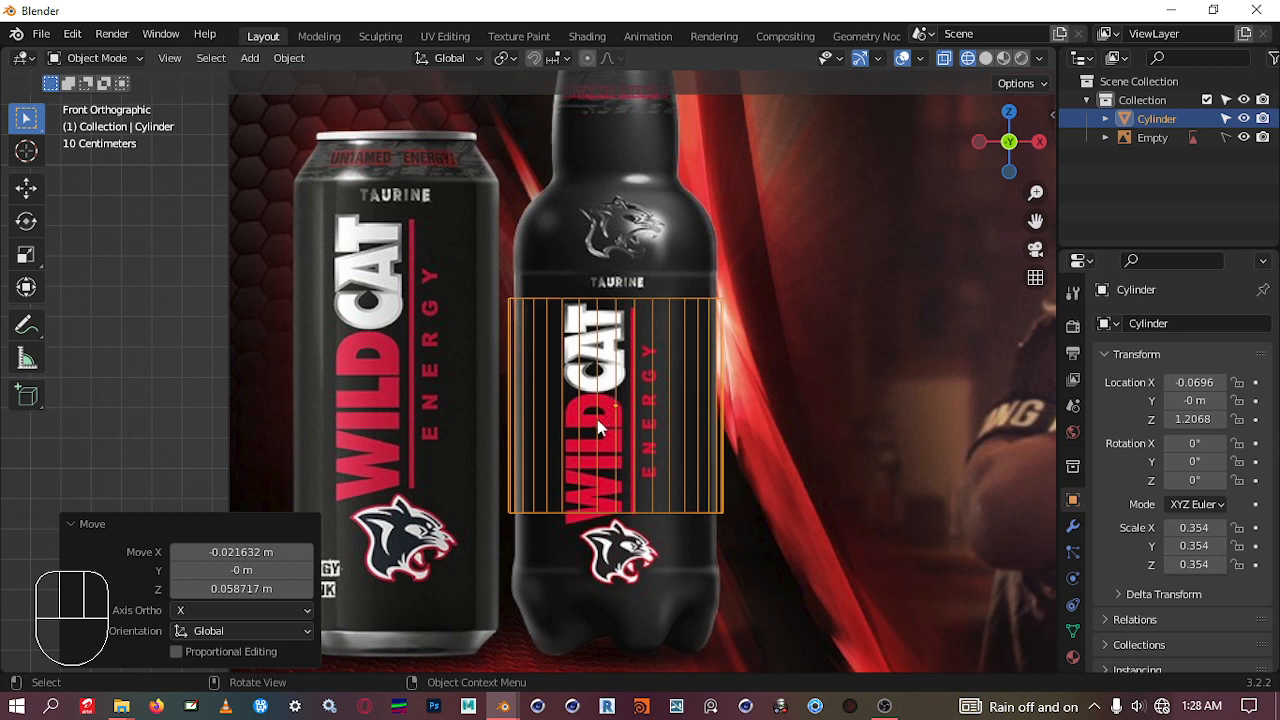
Step: Scale the cylinder uniformly to about 0.332 and move it to about X -0.077 m, Z 1.225 m to match the bottle's body width
scroll(597, 419, up, 2)
mouse_move(597, 419)
shift+middle_down()
mouse_move(620, 430)
mouse_move(579, 419)
shift+middle_up()
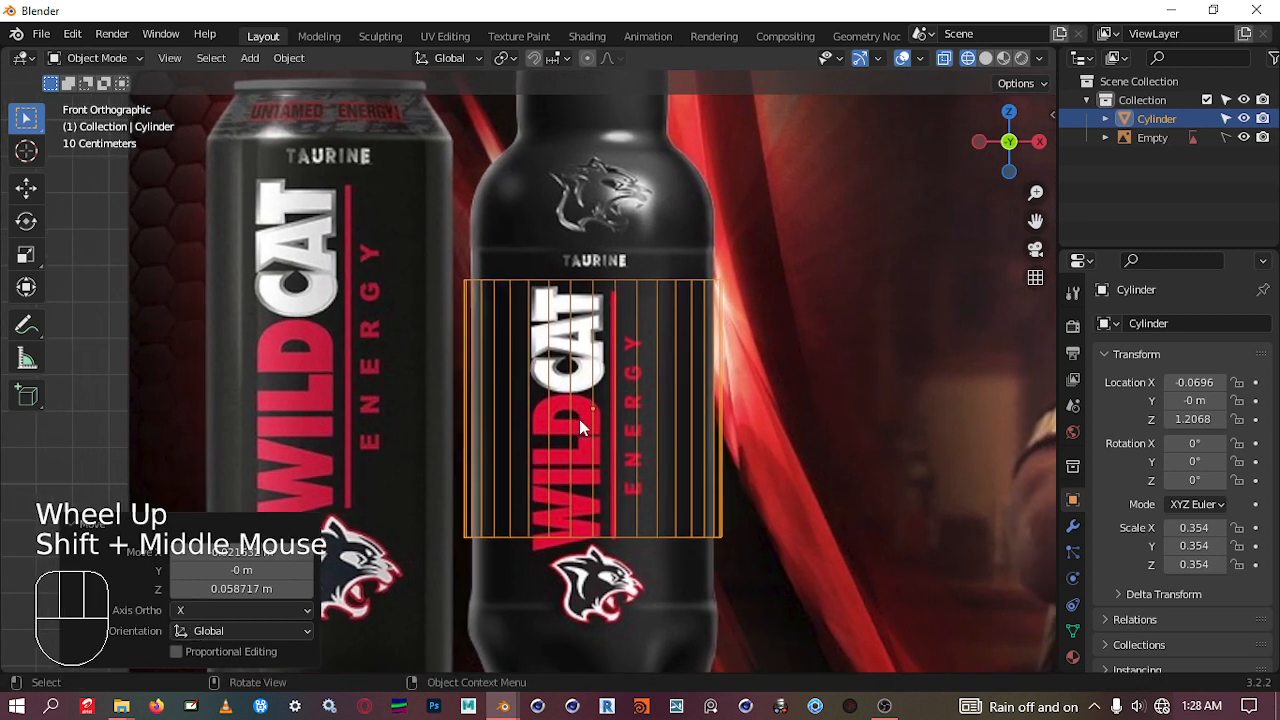
key(s)
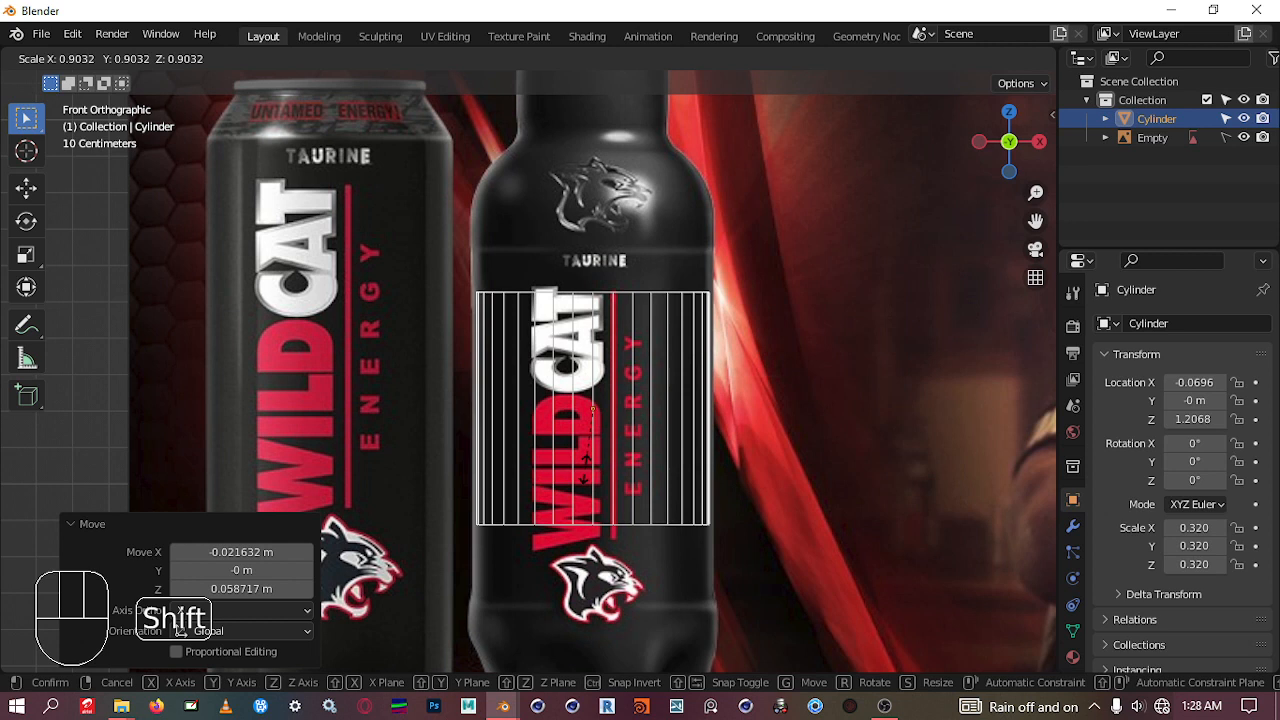
click(587, 478)
key(g)
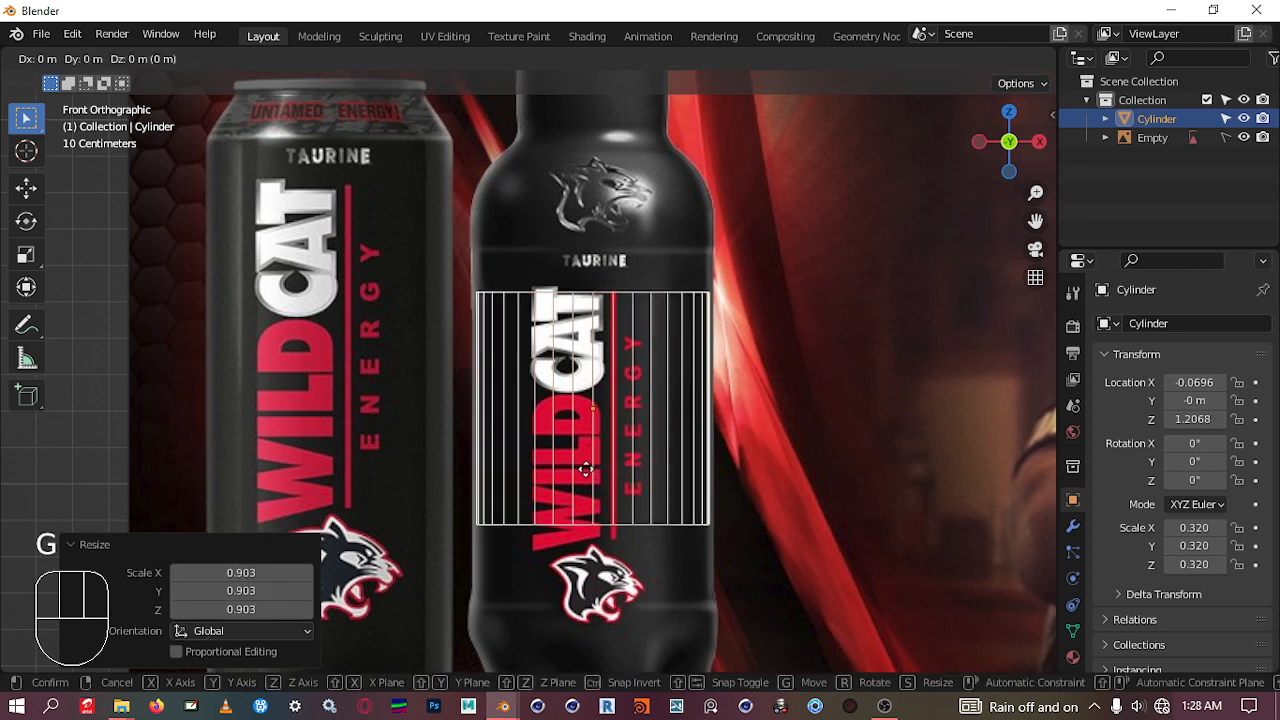
click(582, 463)
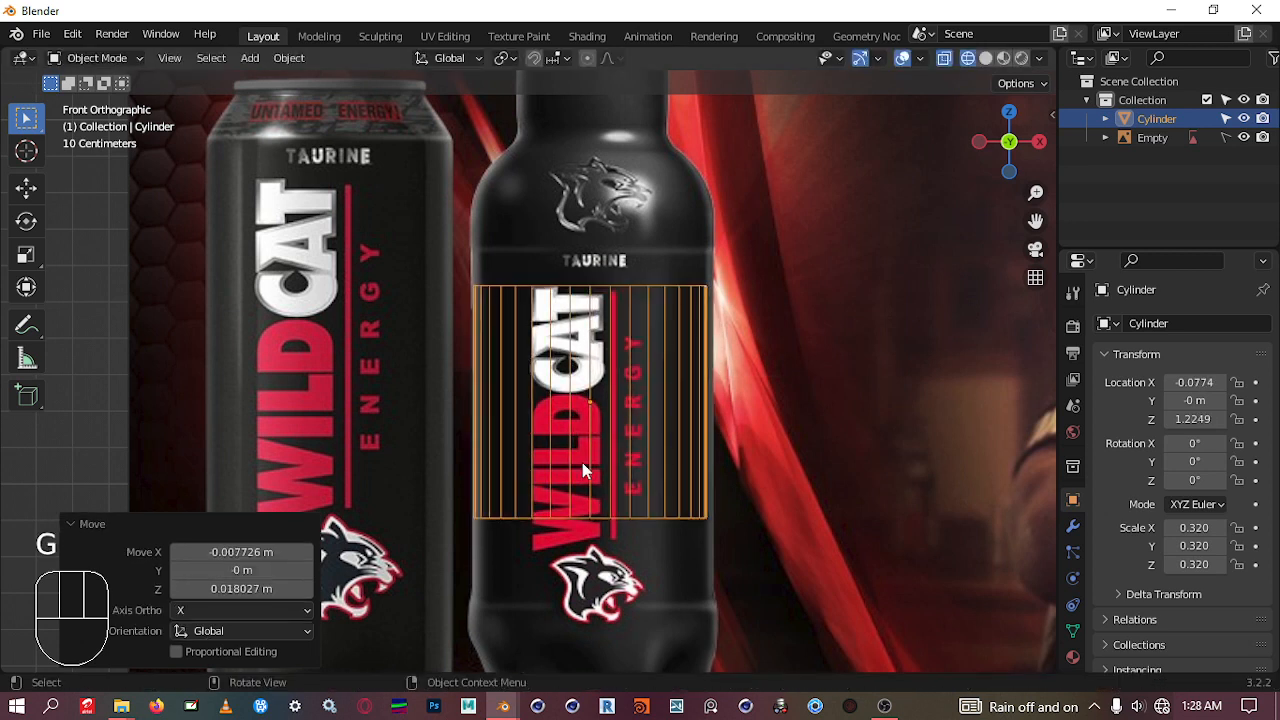
key(s)
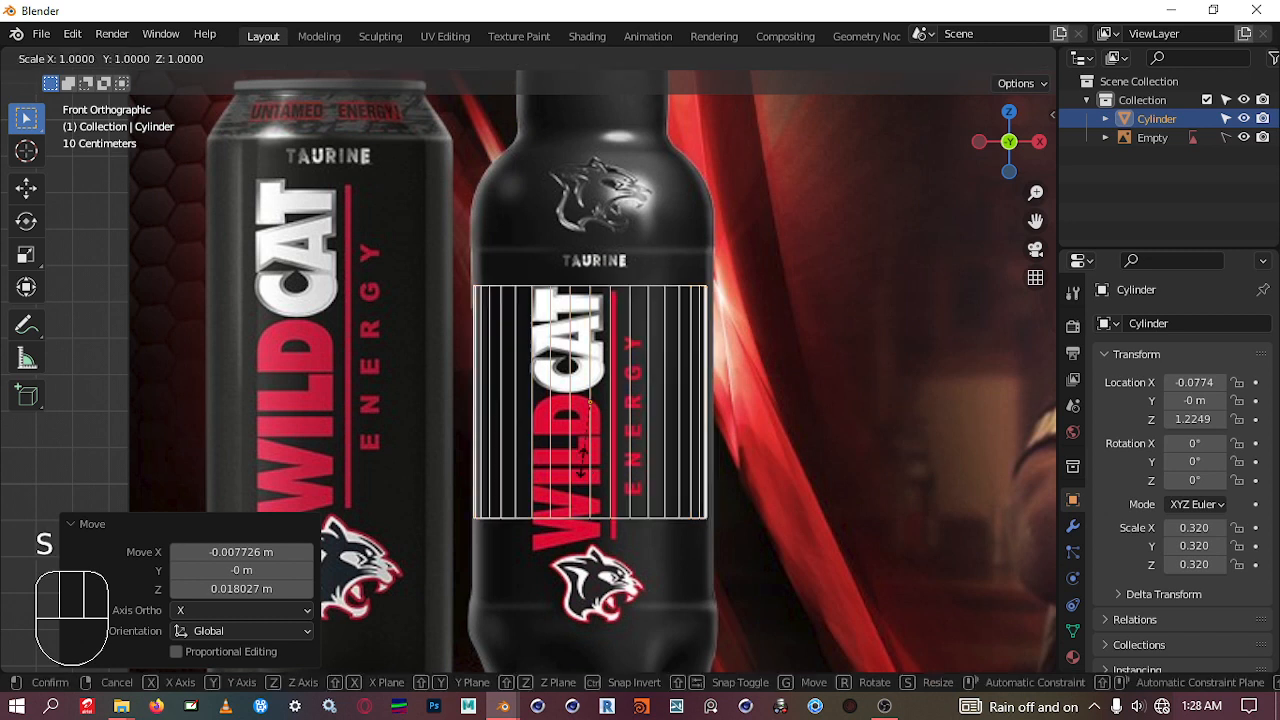
key(shift)
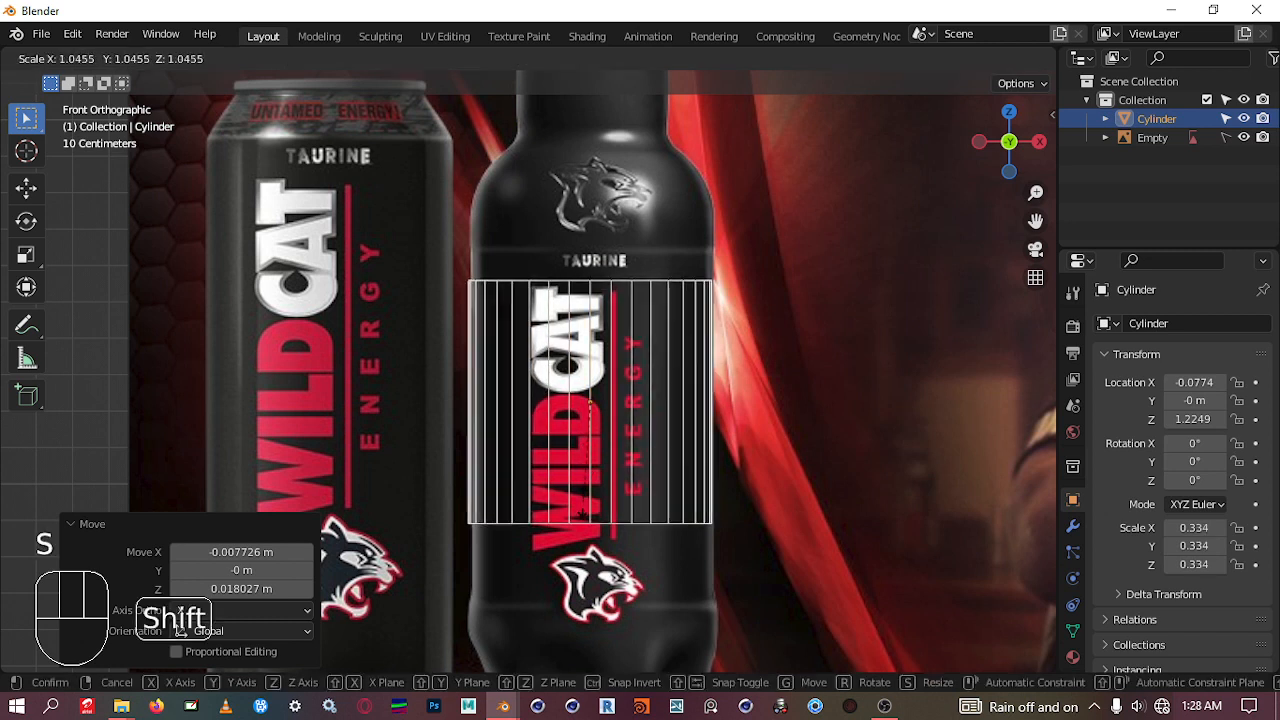
click(584, 501)
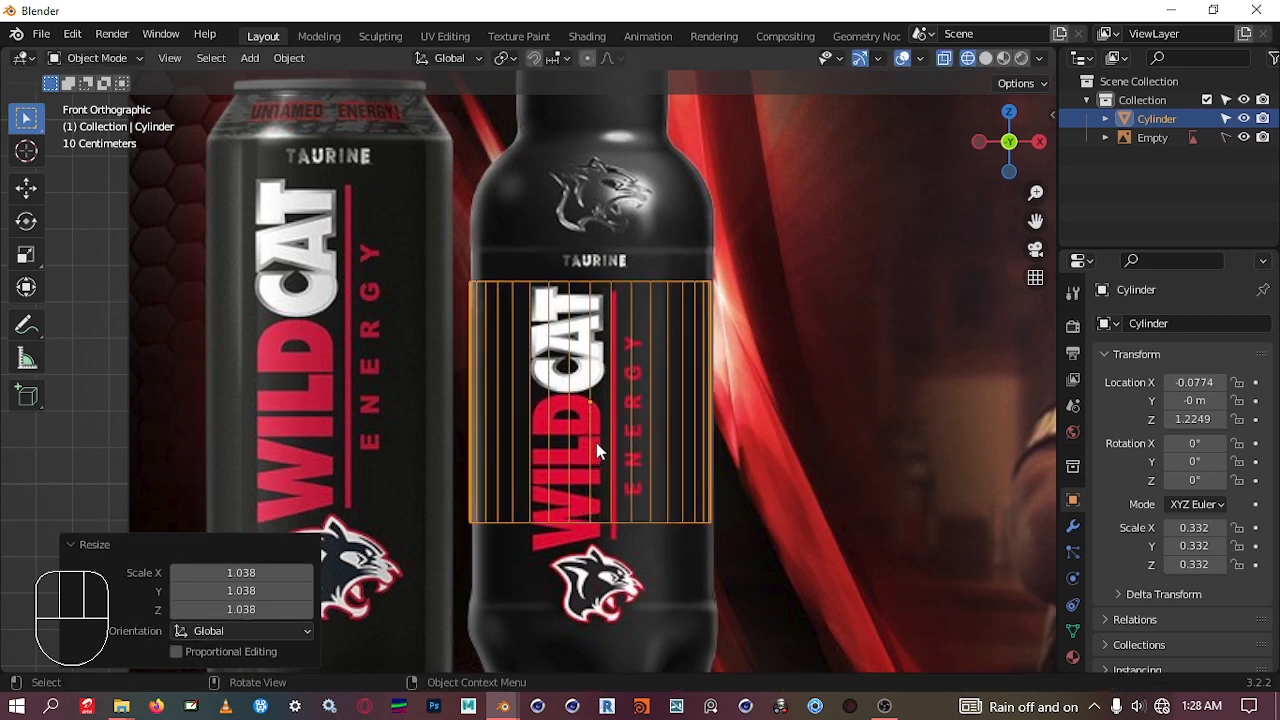
Step: Stretch the cylinder along the Z axis only, to a Z scale of about 0.920
scroll(584, 500, down, 3)
shift+middle_drag(584, 500, 587, 322)
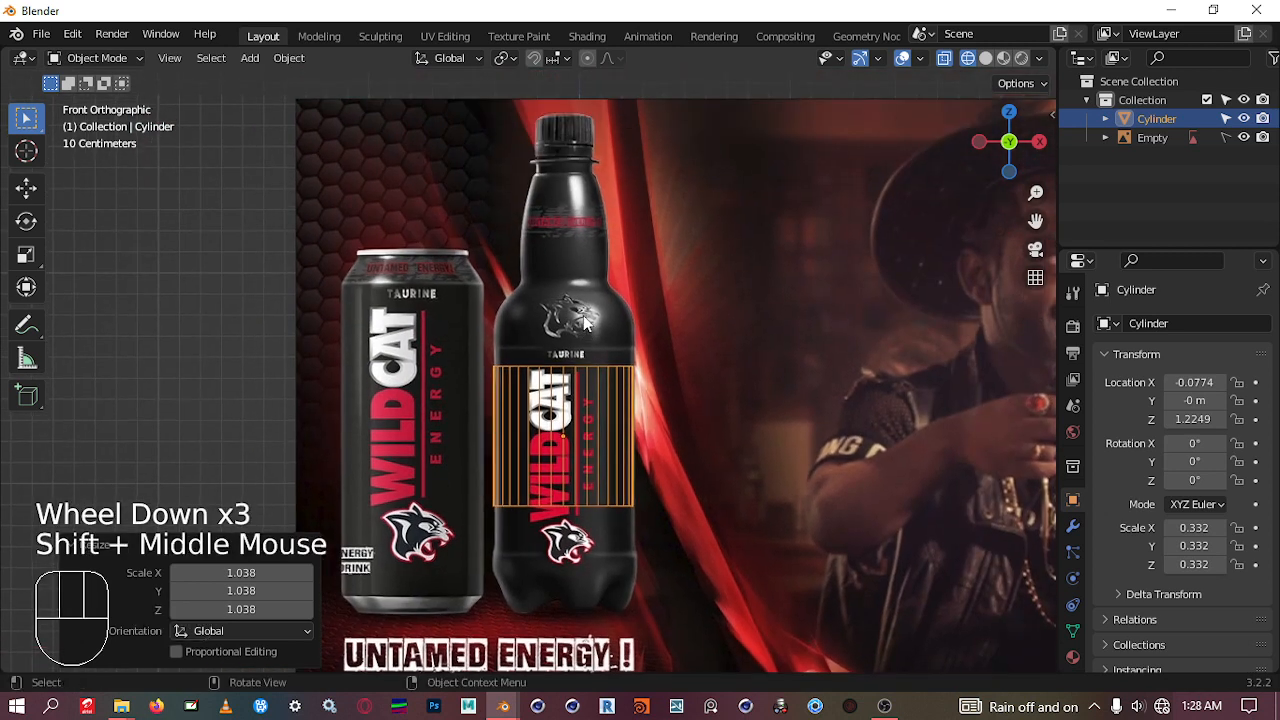
key(s)
key(z)
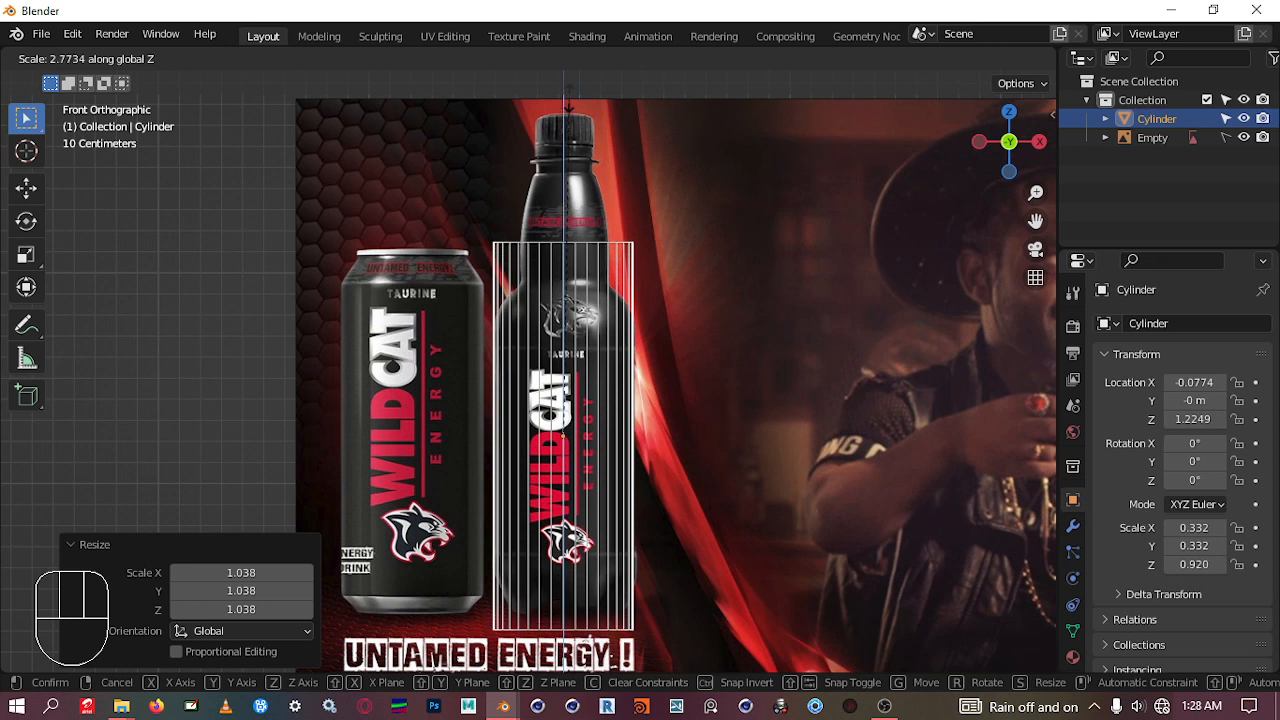
click(568, 106)
Step: Move the cylinder up about 0.334 m along Z so its upper end meets the bottle's neck just under the cap
key(g)
key(z)
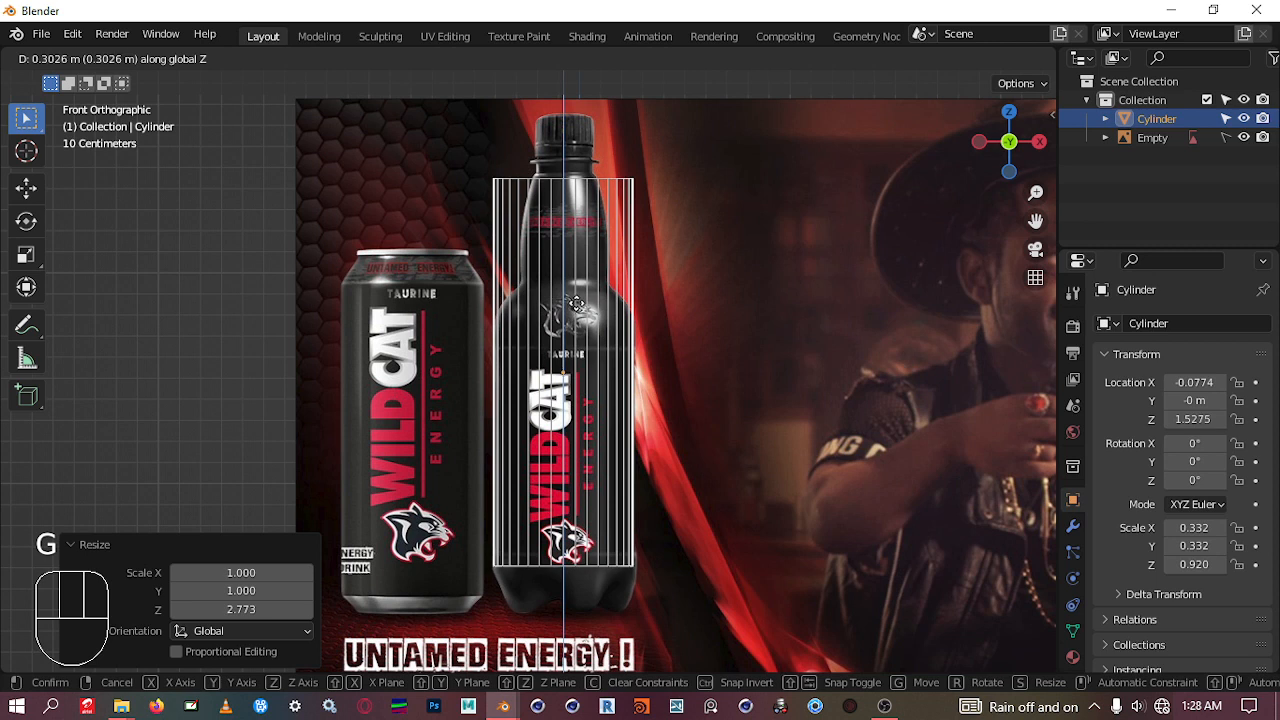
click(576, 306)
scroll(567, 315, down, 1)
scroll(567, 350, up, 2)
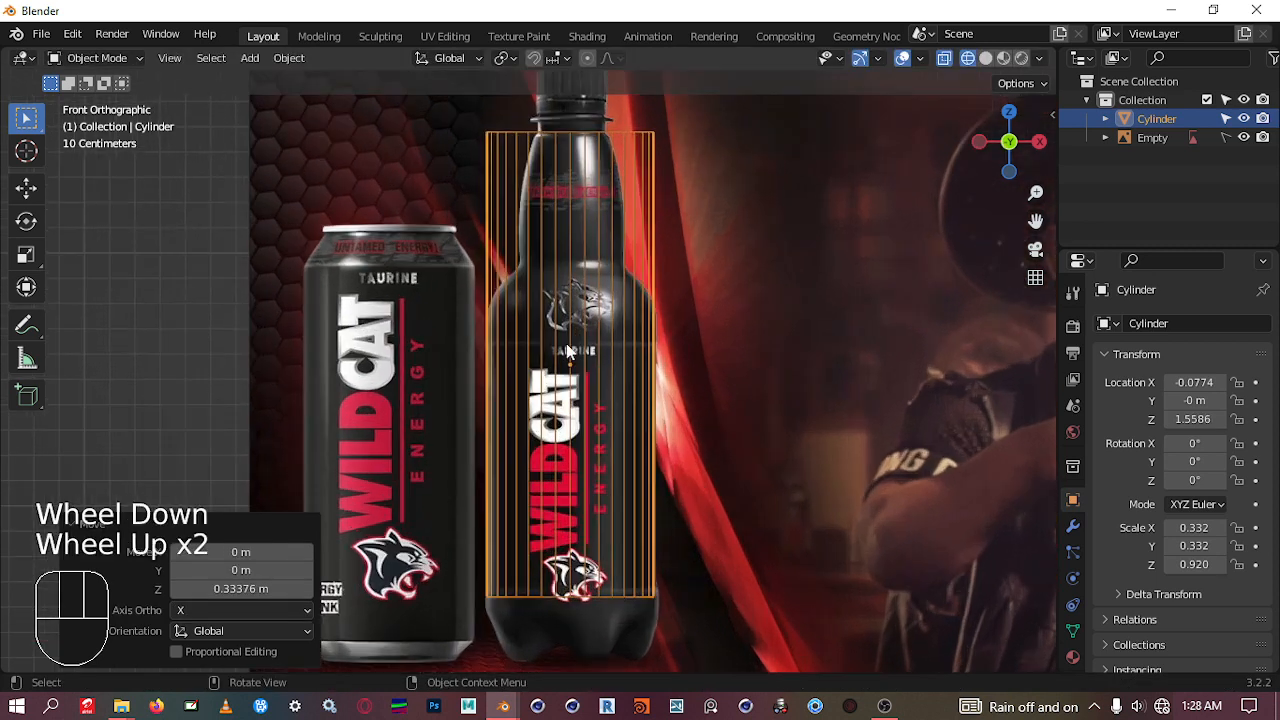
scroll(567, 350, up, 1)
shift+middle_drag(567, 350, 548, 397)
shift+scroll(539, 382, up, 1)
scroll(539, 382, down, 1)
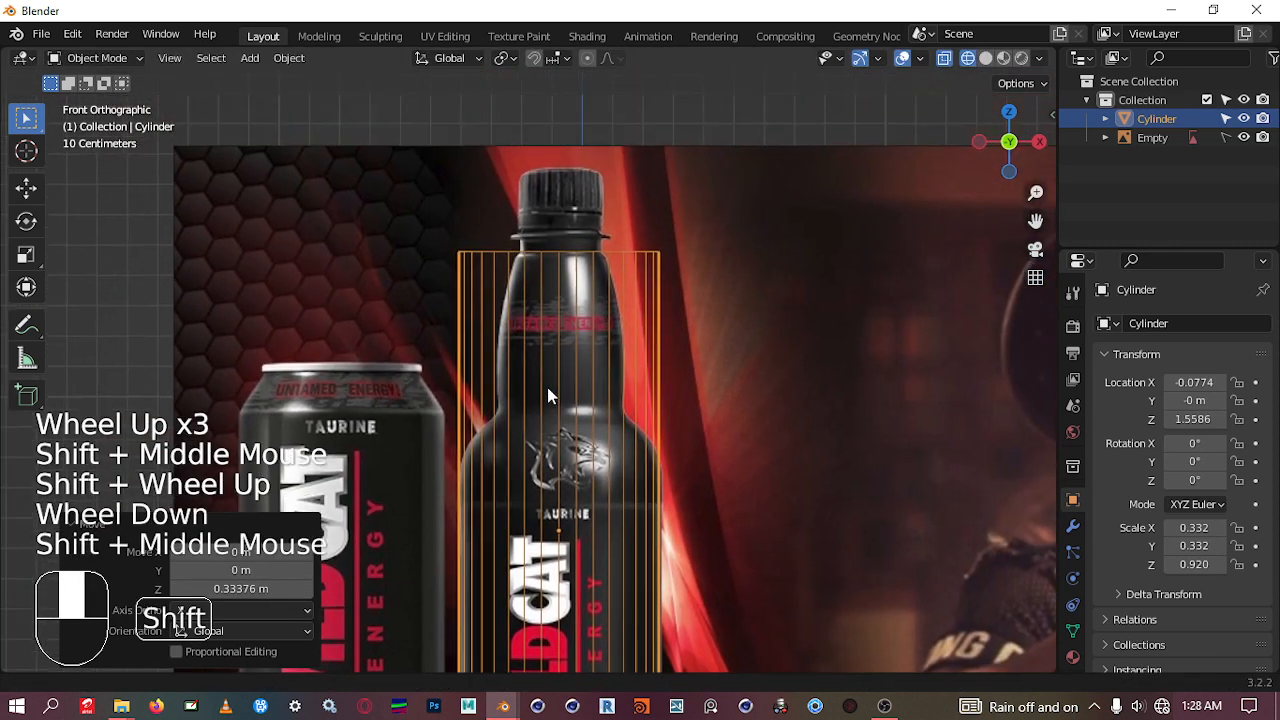
scroll(545, 375, up, 1)
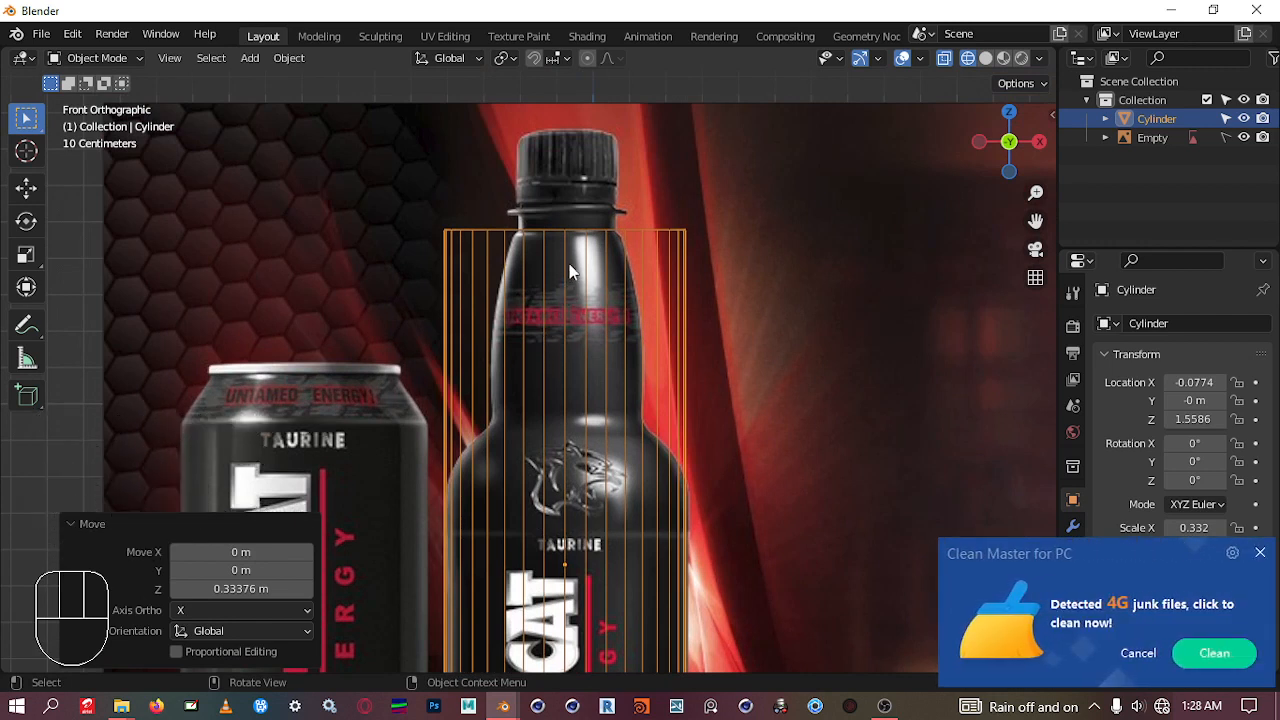
key(Tab)
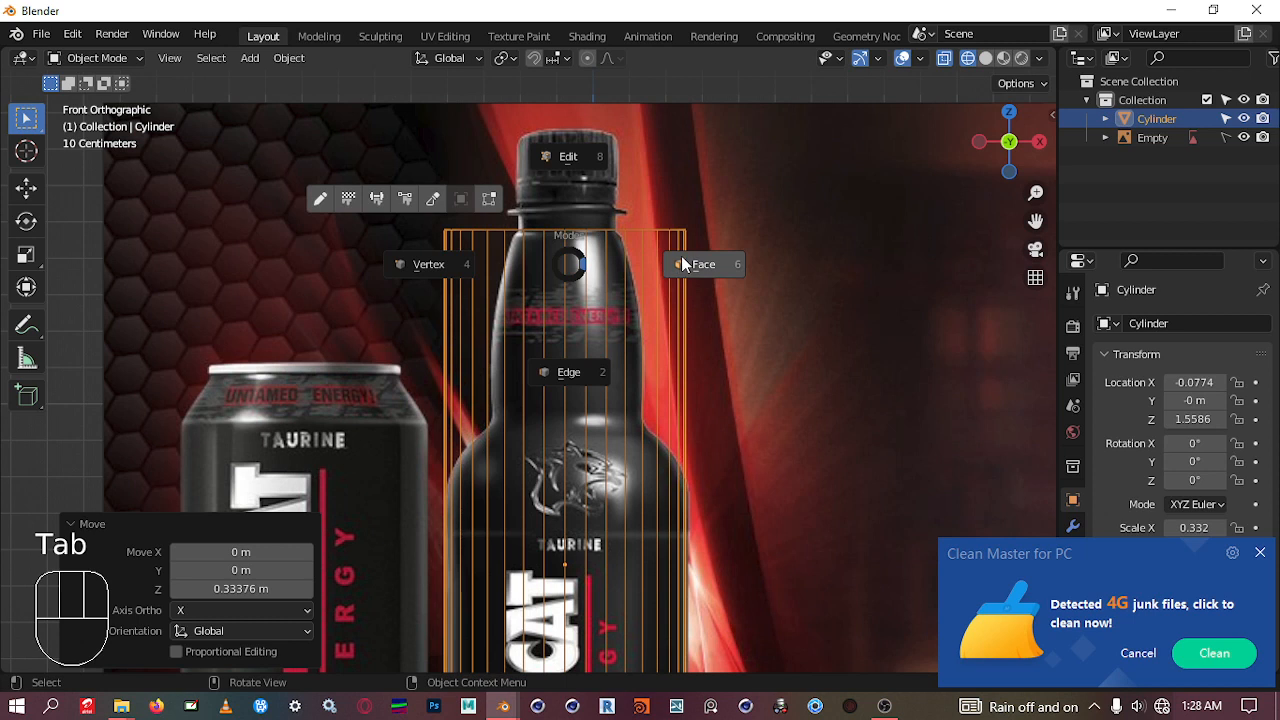
right_click(538, 228)
key(Tab)
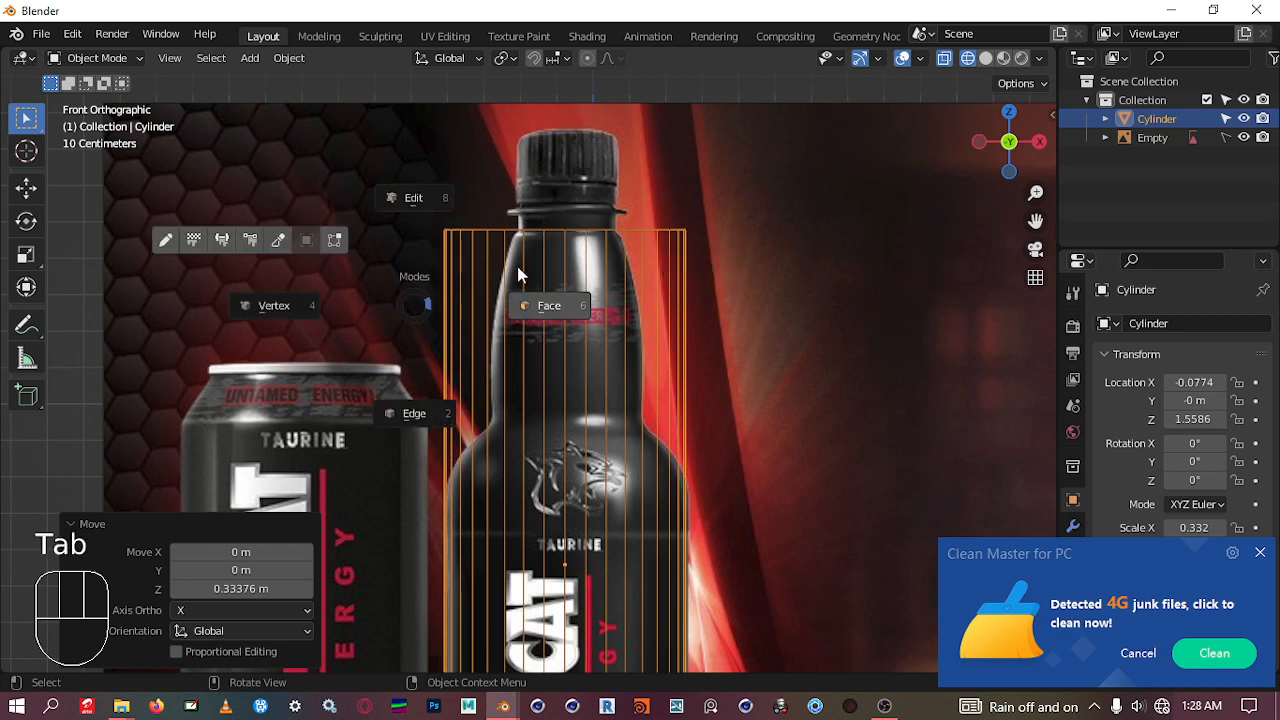
right_click(379, 364)
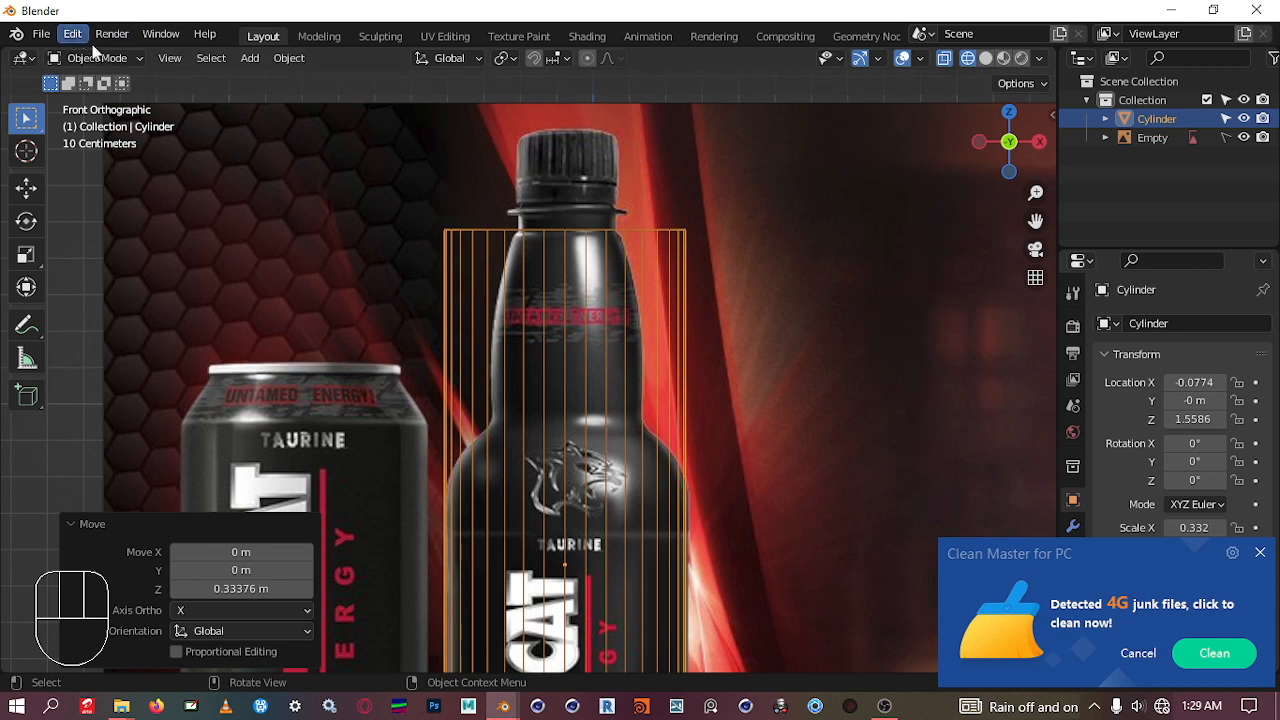
Step: Enter Edit Mode on the cylinder and switch to vertex selection
scroll(620, 325, up, 2)
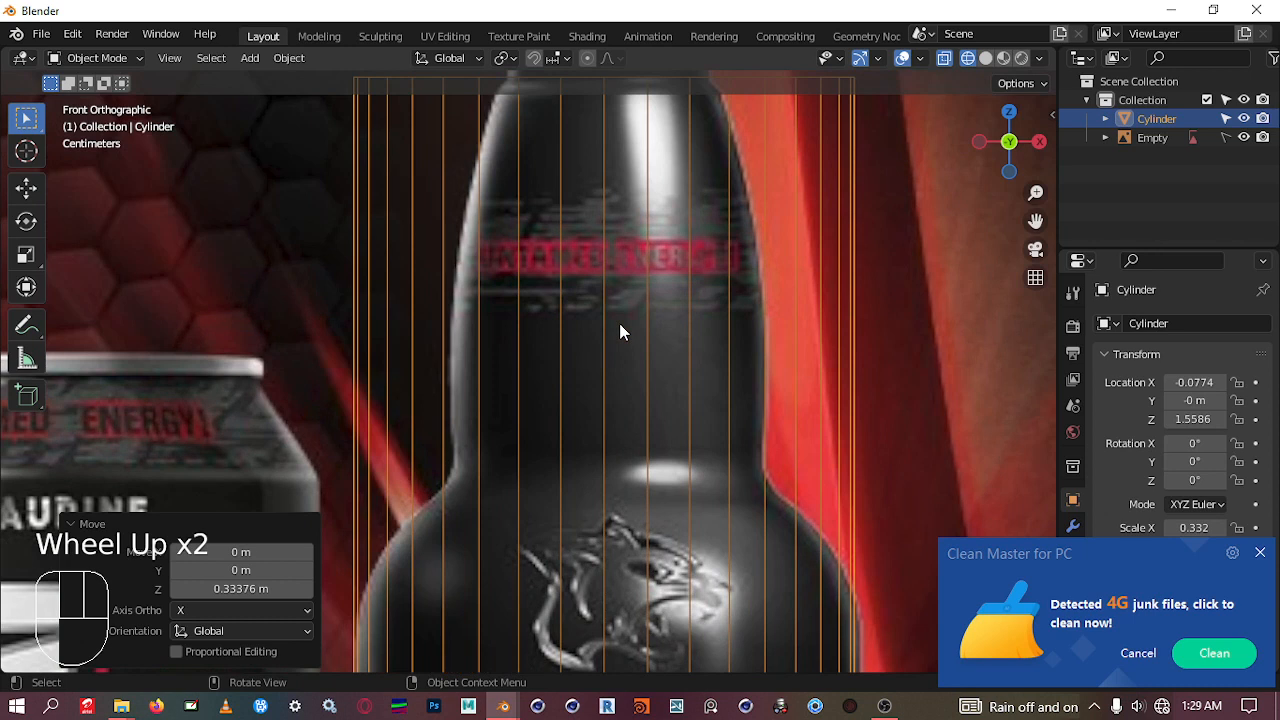
scroll(620, 320, down, 2)
scroll(625, 300, up, 1)
key(Tab)
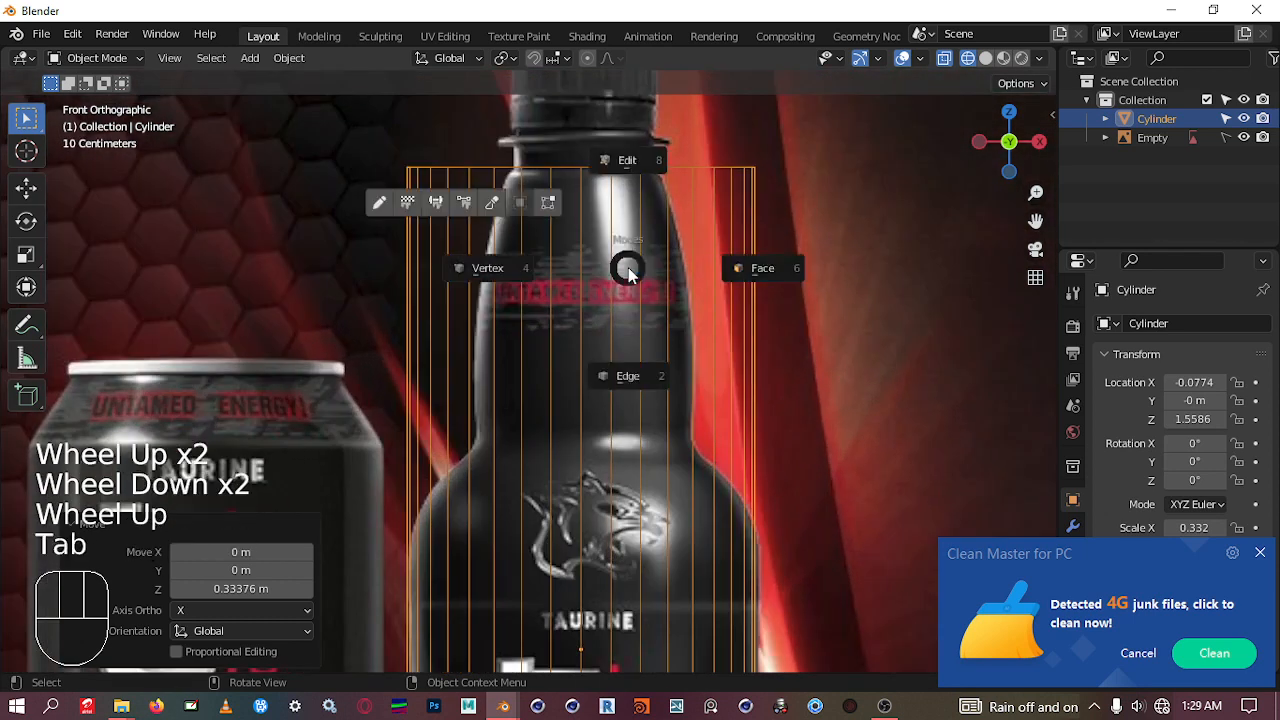
click(762, 268)
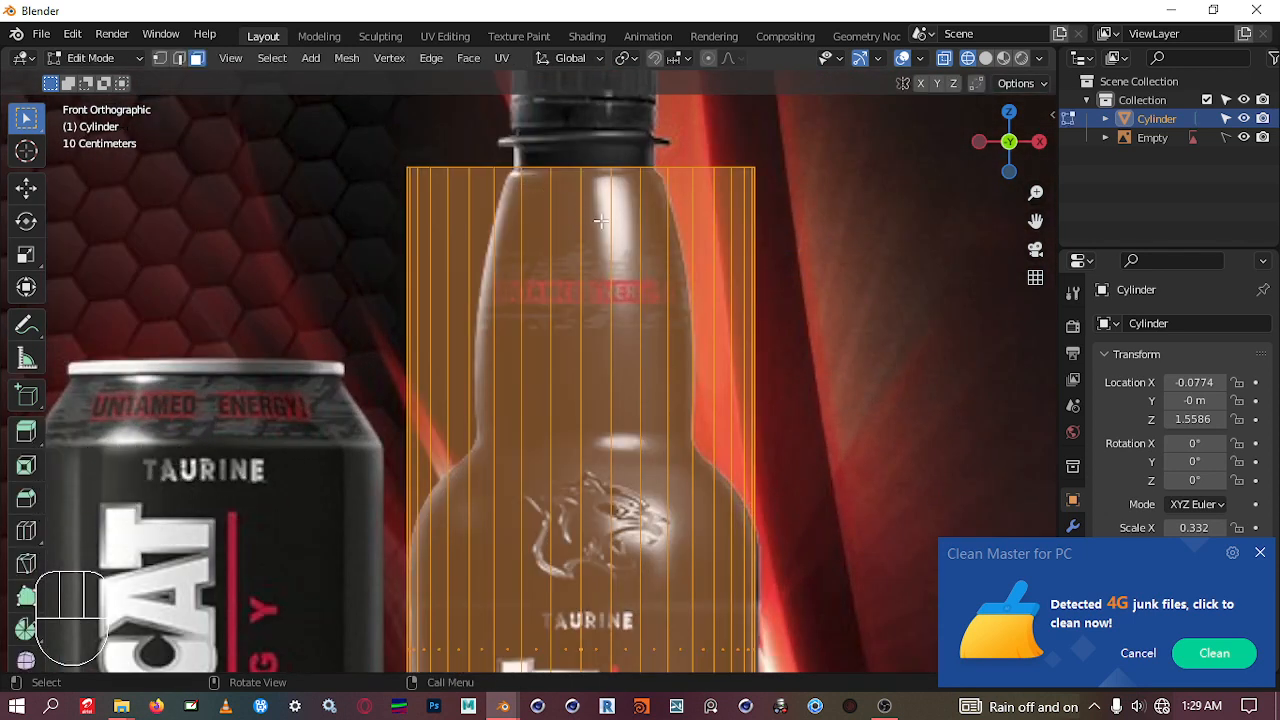
key(Tab)
click(457, 221)
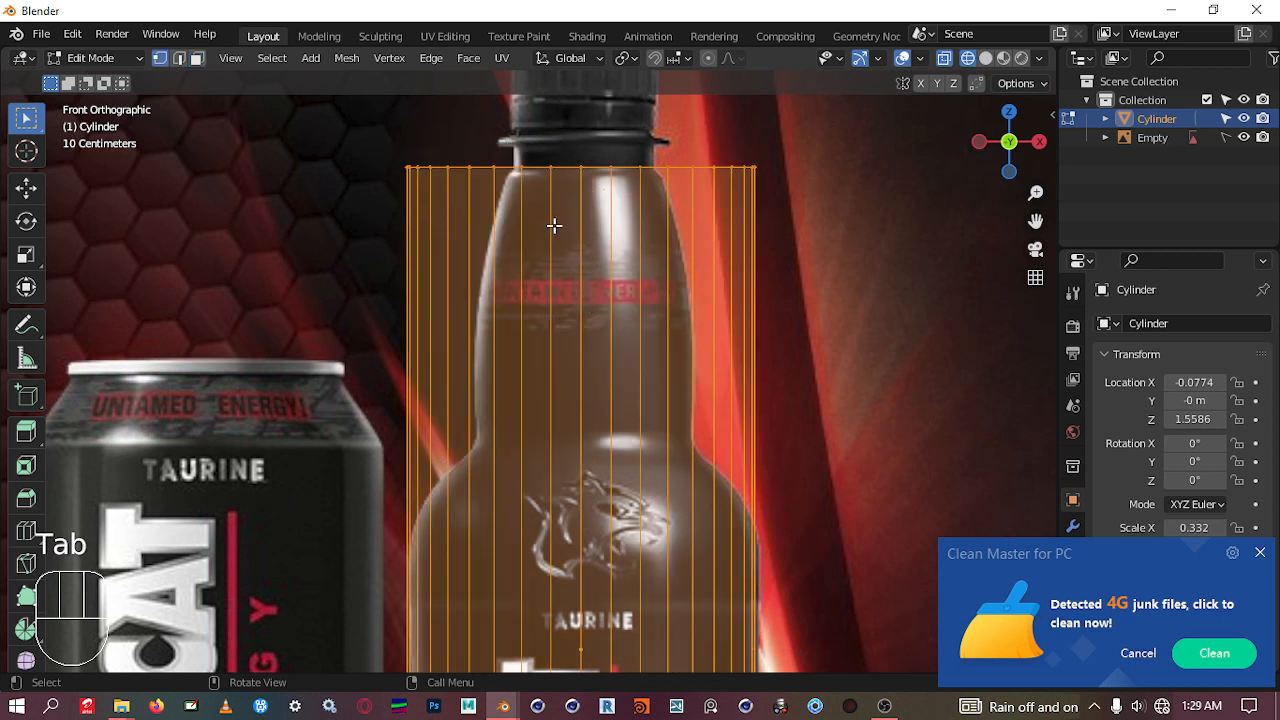
Step: Select the cylinder's top ring of vertices and lower it about 0.022 m along Z to the base of the bottle's neck ring
scroll(556, 224, up, 1)
key(z)
key(shift)
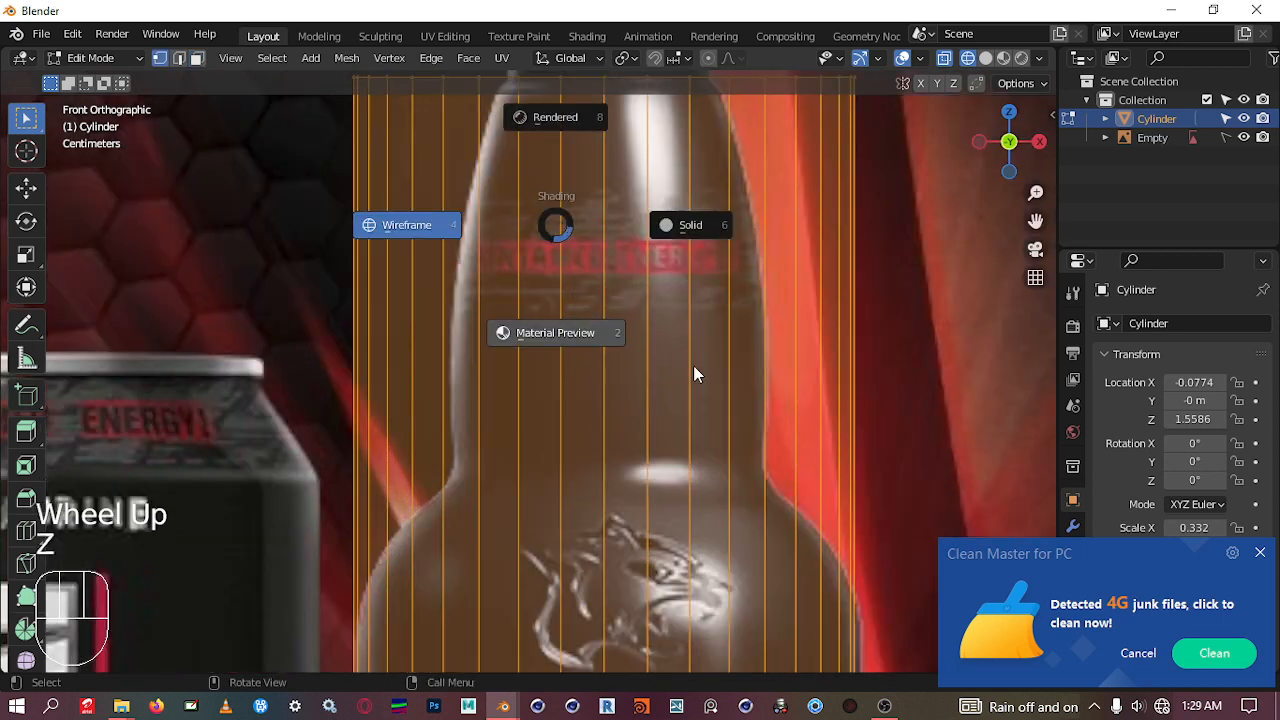
shift+middle_drag(537, 269, 530, 520)
shift+middle_drag(666, 420, 595, 400)
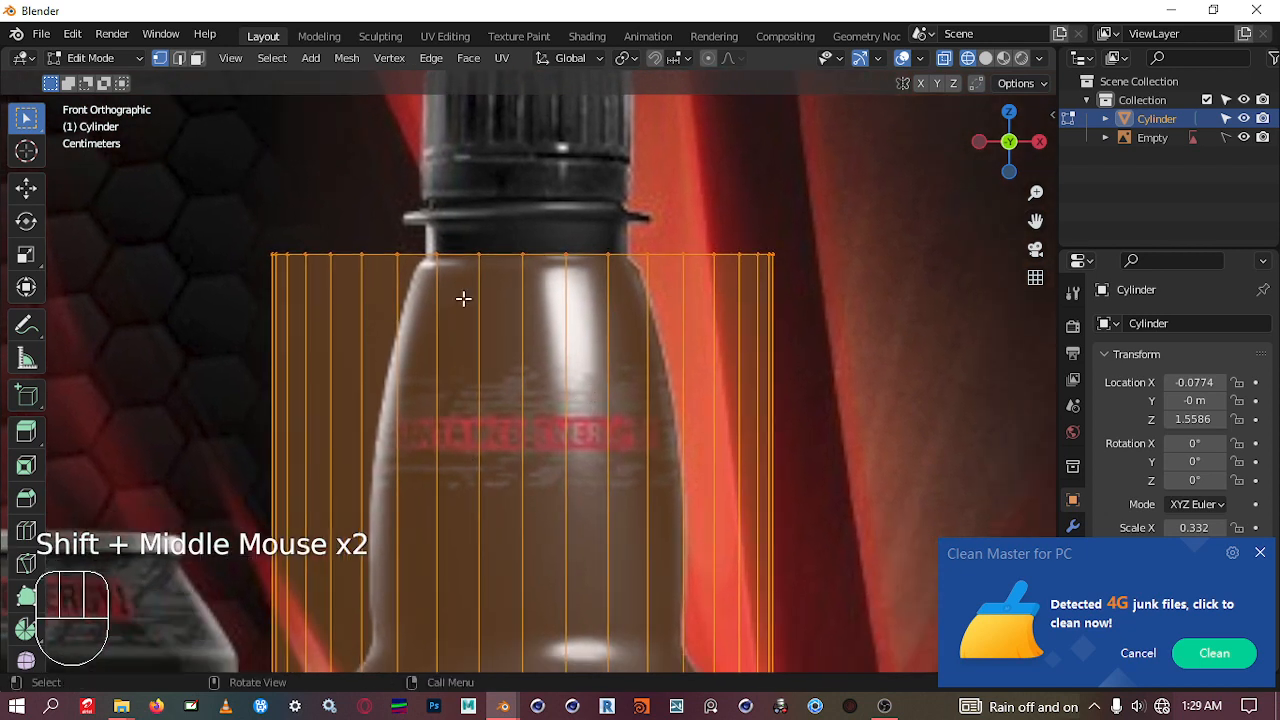
drag(175, 162, 900, 380)
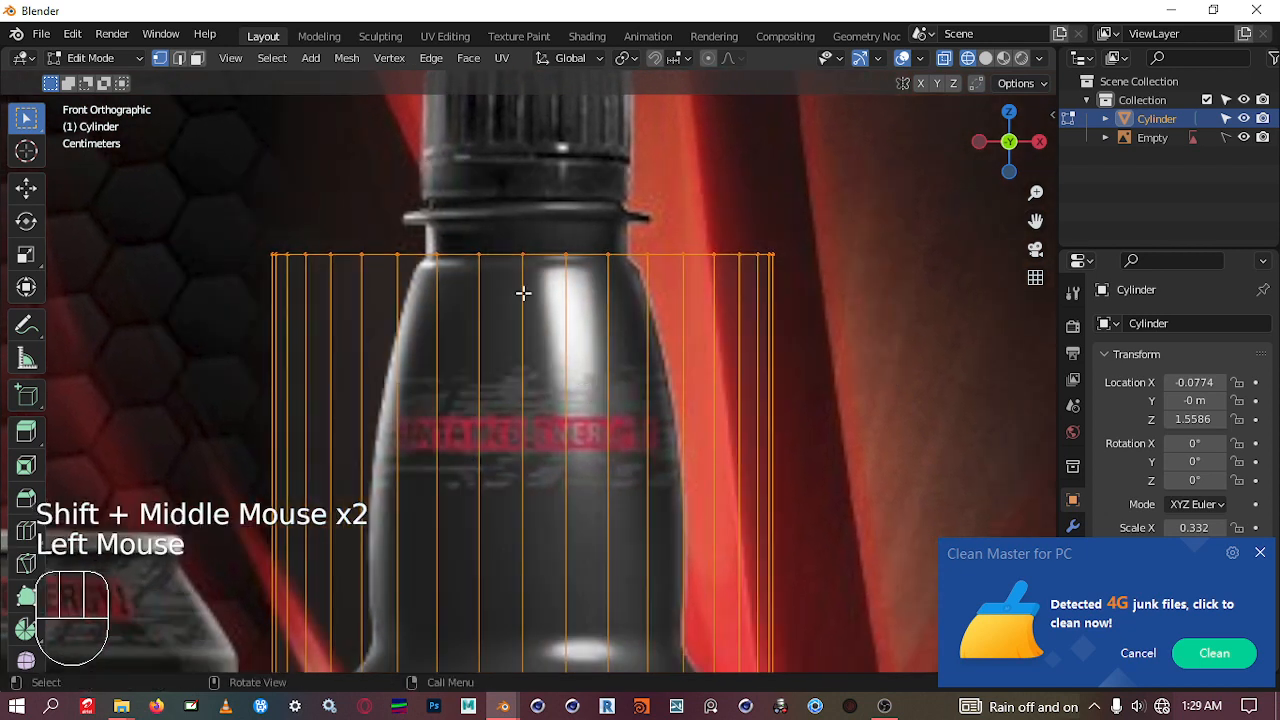
drag(205, 182, 280, 252)
drag(995, 398, 852, 332)
key(g)
key(z)
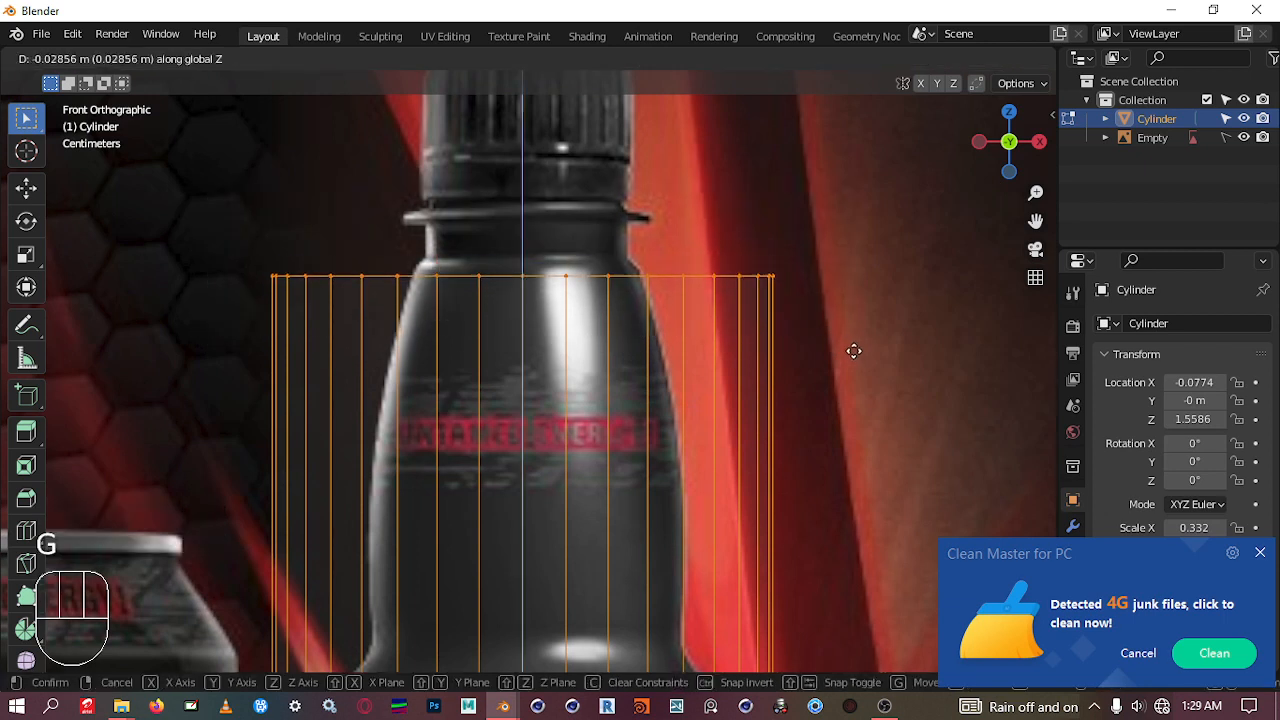
click(855, 349)
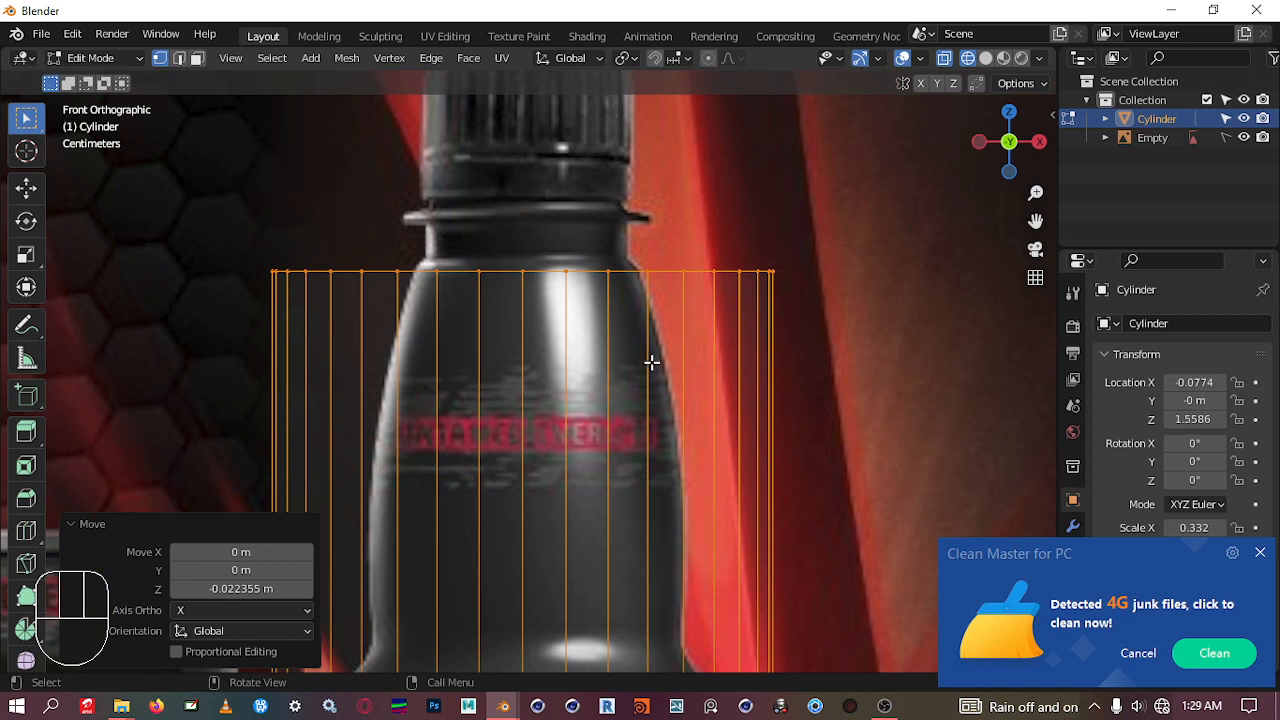
Step: Scale the top vertex ring down to about 0.444 to match the bottle's width just below the neck ring
scroll(640, 362, down, 2)
scroll(636, 352, up, 2)
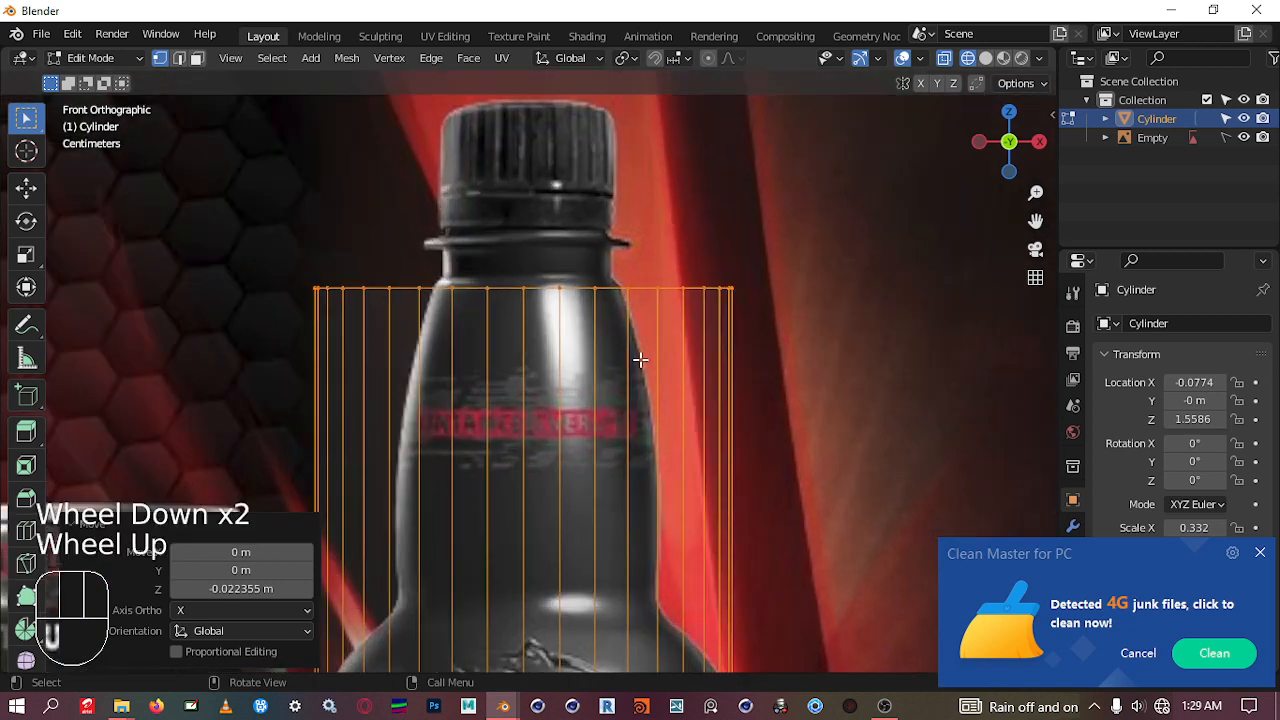
key(s)
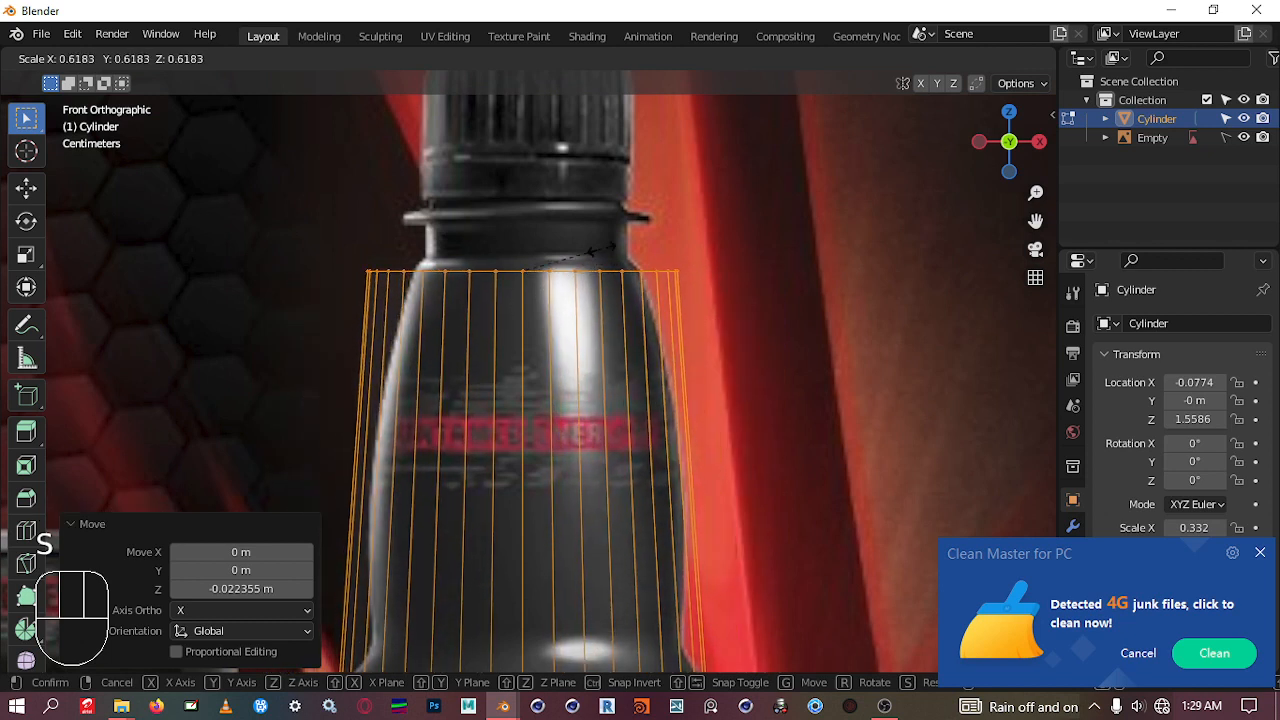
click(565, 311)
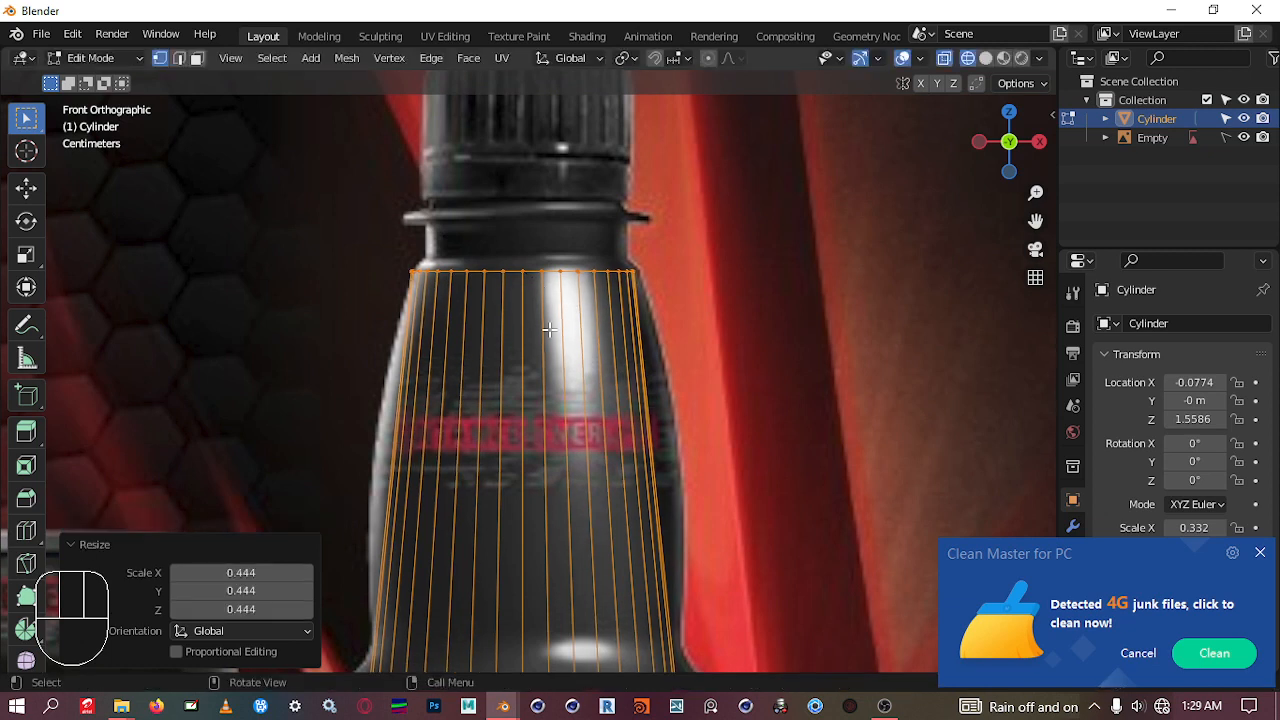
scroll(560, 364, down, 2)
scroll(546, 390, up, 2)
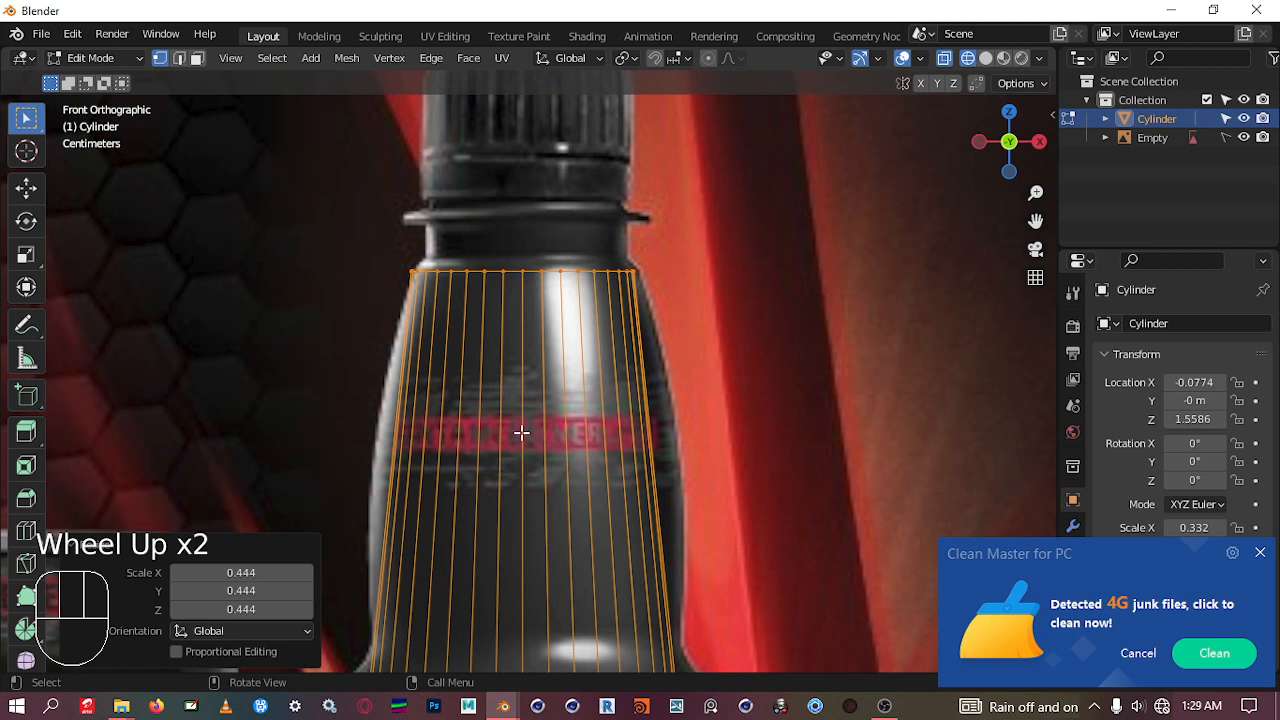
Step: Add 10 evenly spaced horizontal loop cuts along the tapered cylinder, leaving them unslid
scroll(521, 420, down, 5)
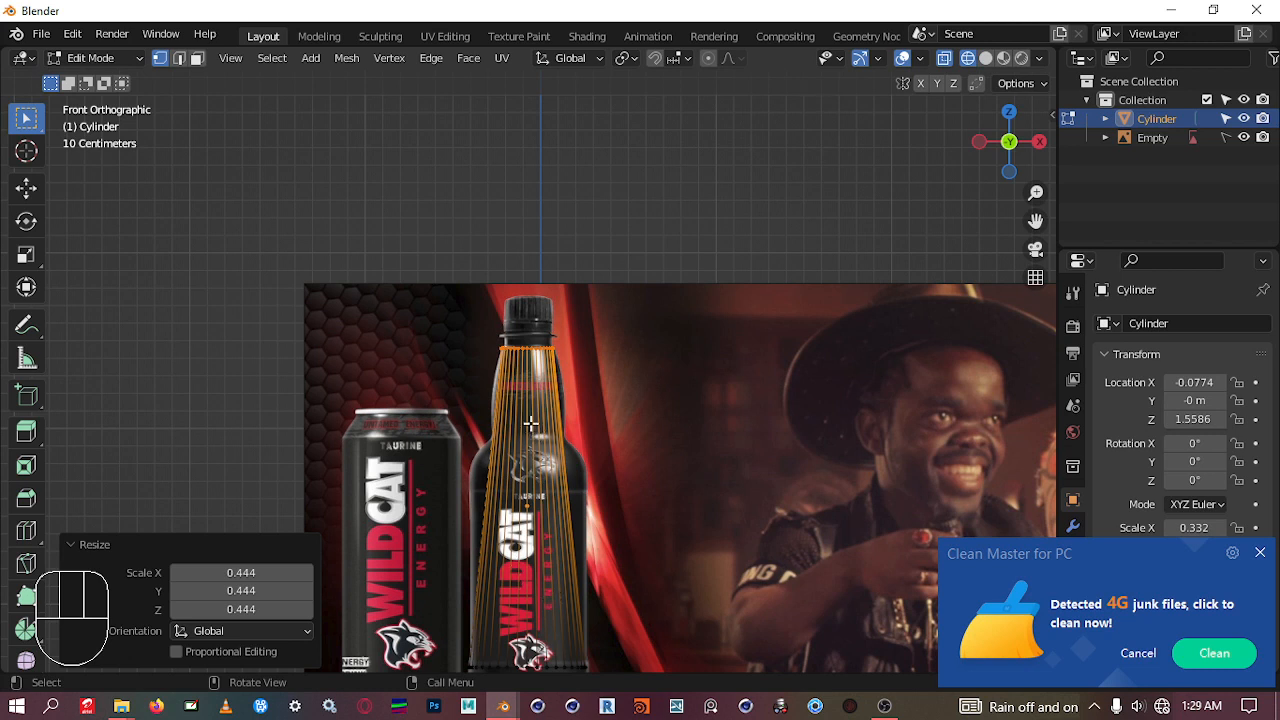
key(ctrl+r)
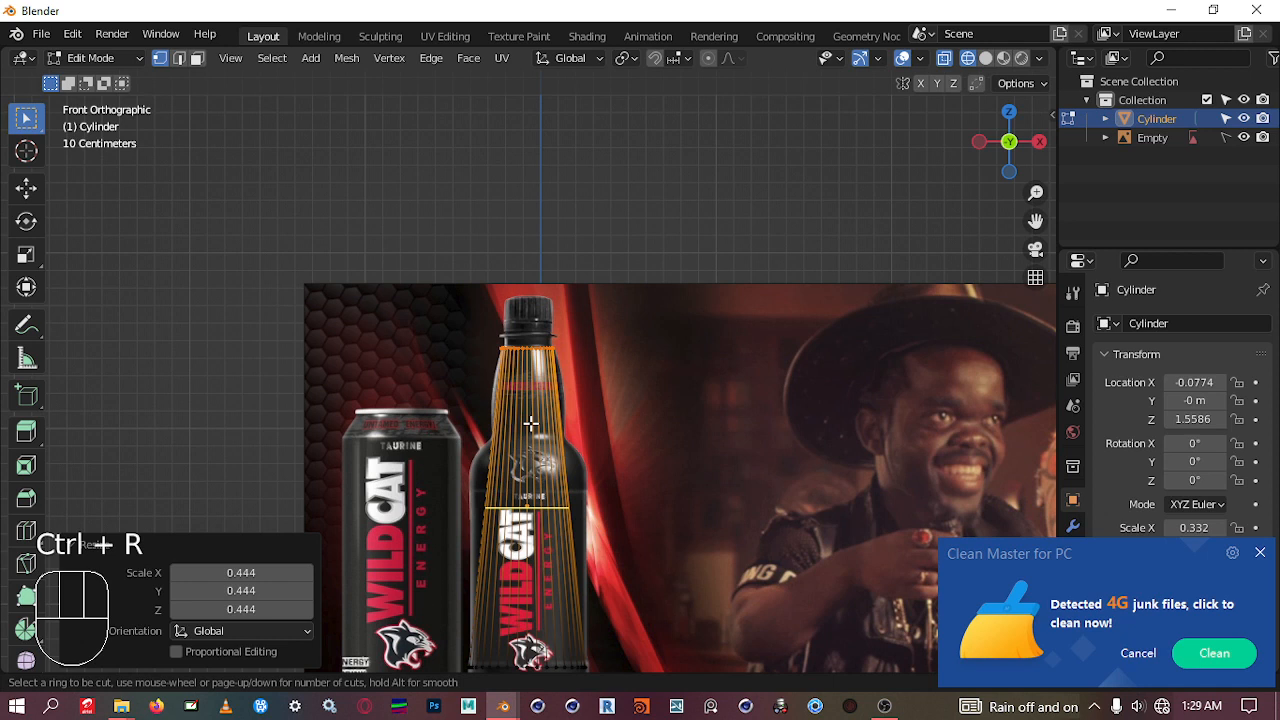
scroll(530, 424, up, 1)
scroll(530, 424, up, 2)
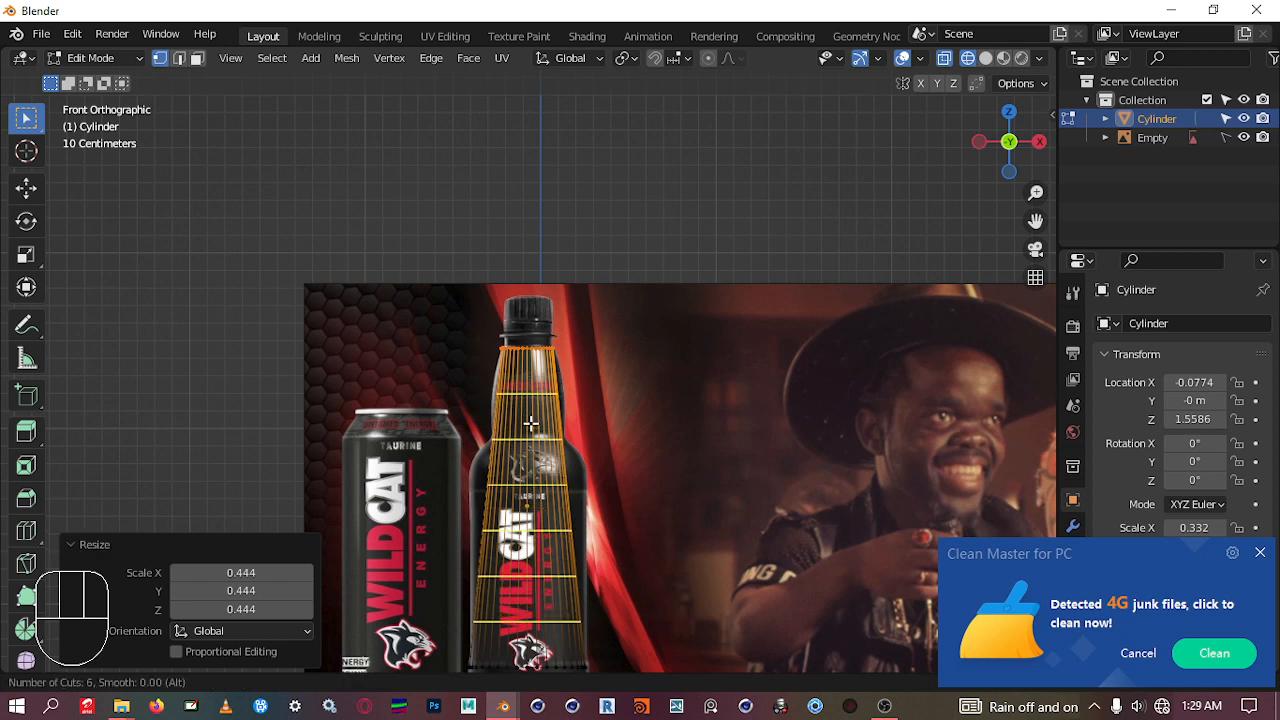
scroll(530, 424, up, 4)
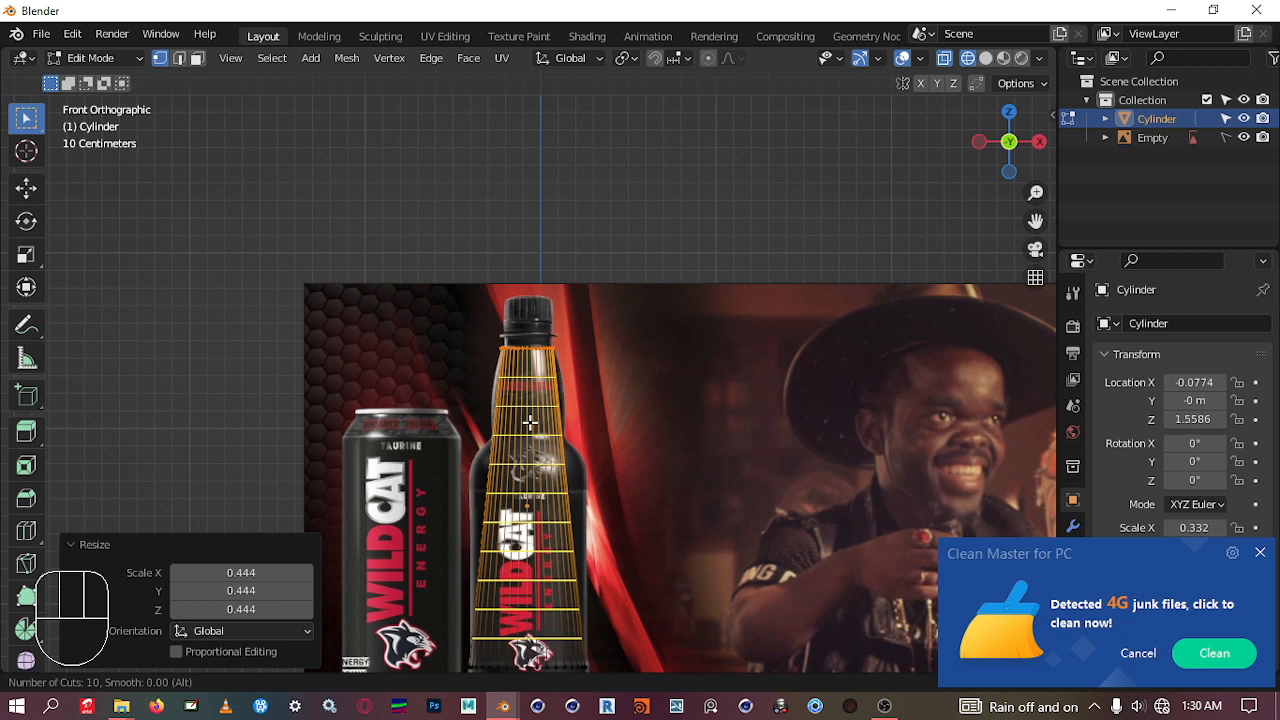
click(530, 424)
right_click(530, 424)
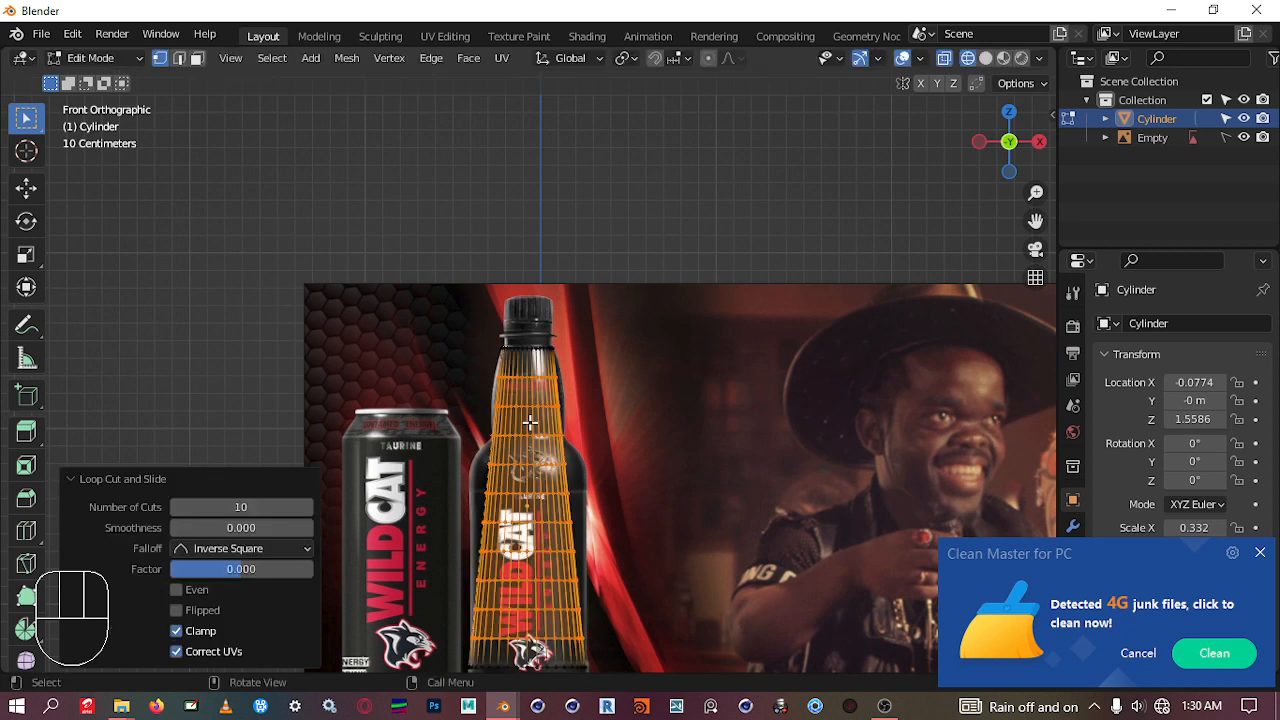
click(581, 370)
scroll(585, 362, up, 8)
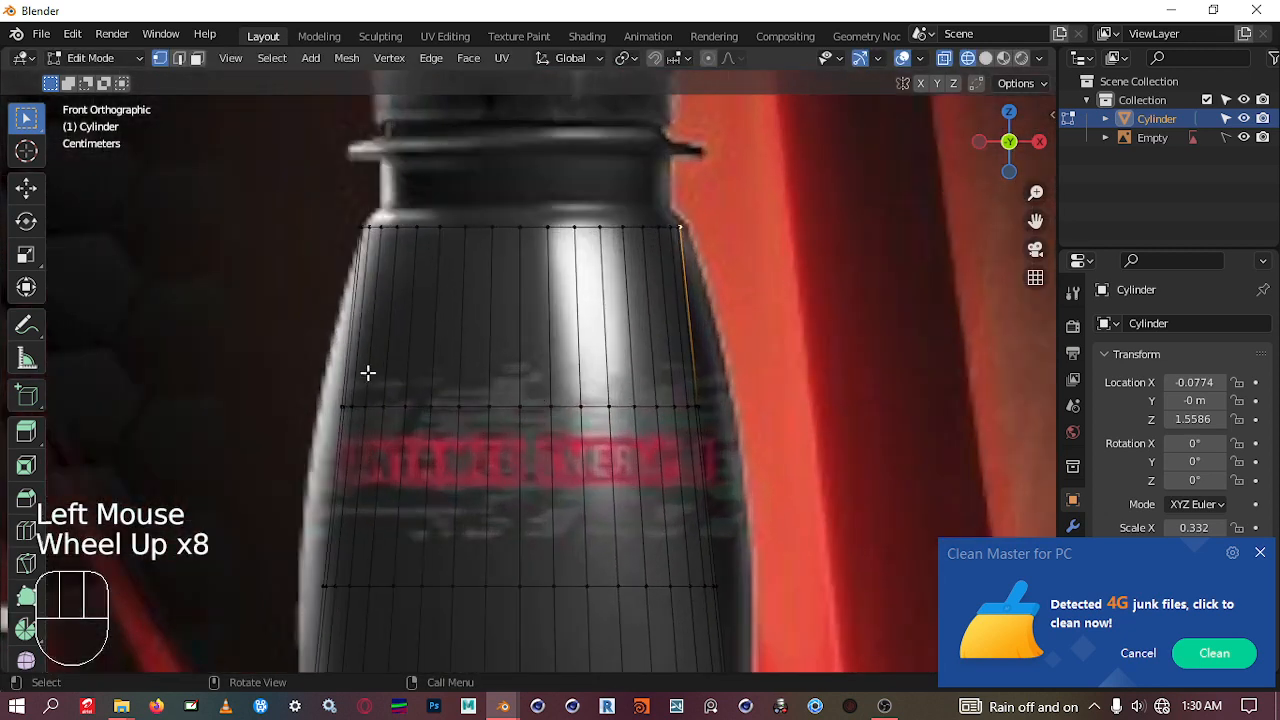
drag(288, 320, 704, 465)
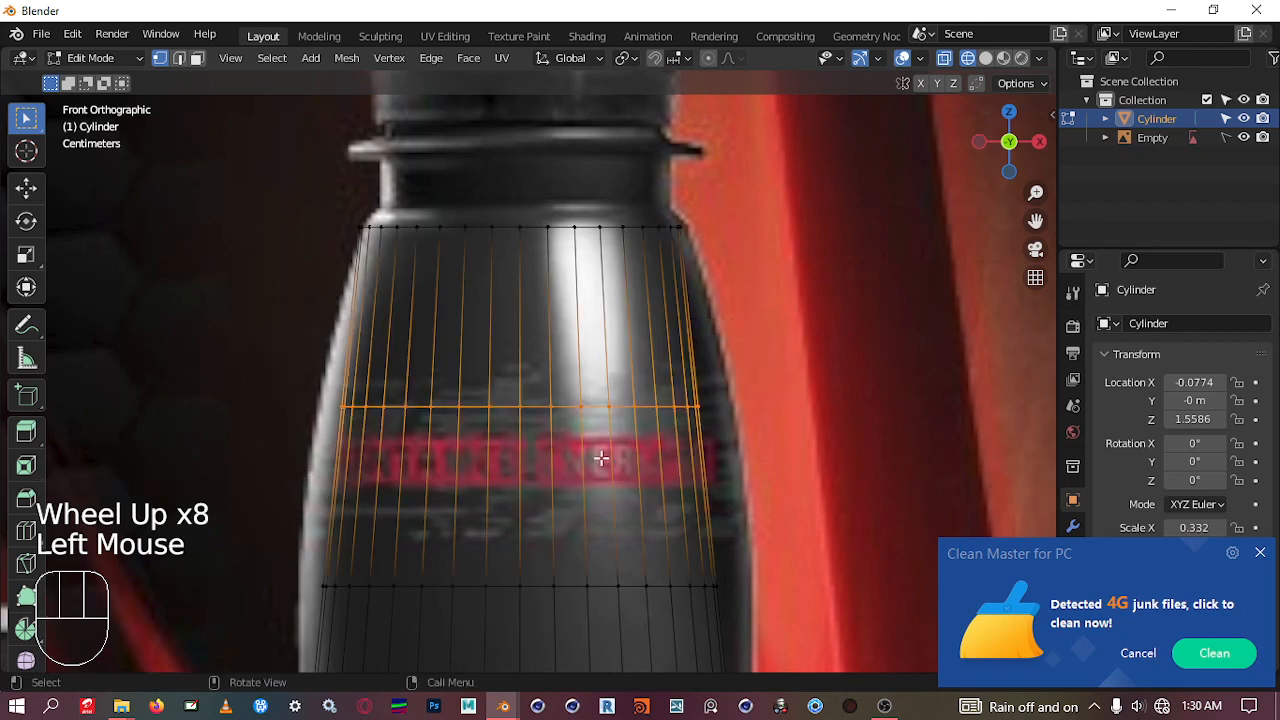
key(g)
key(s)
key(z)
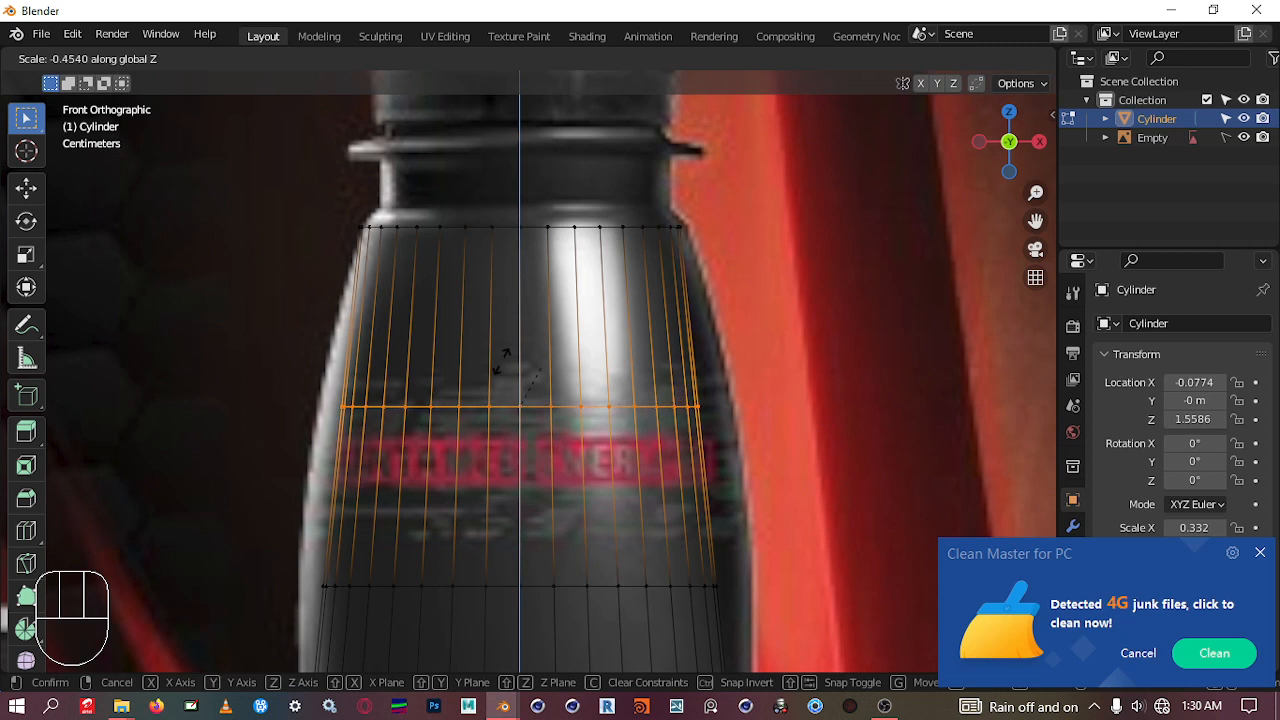
right_click(890, 454)
Step: Select the first vertex ring below the cylinder's top ring and scale it to 1.128 to match the bottle outline
drag(306, 338, 860, 496)
key(s)
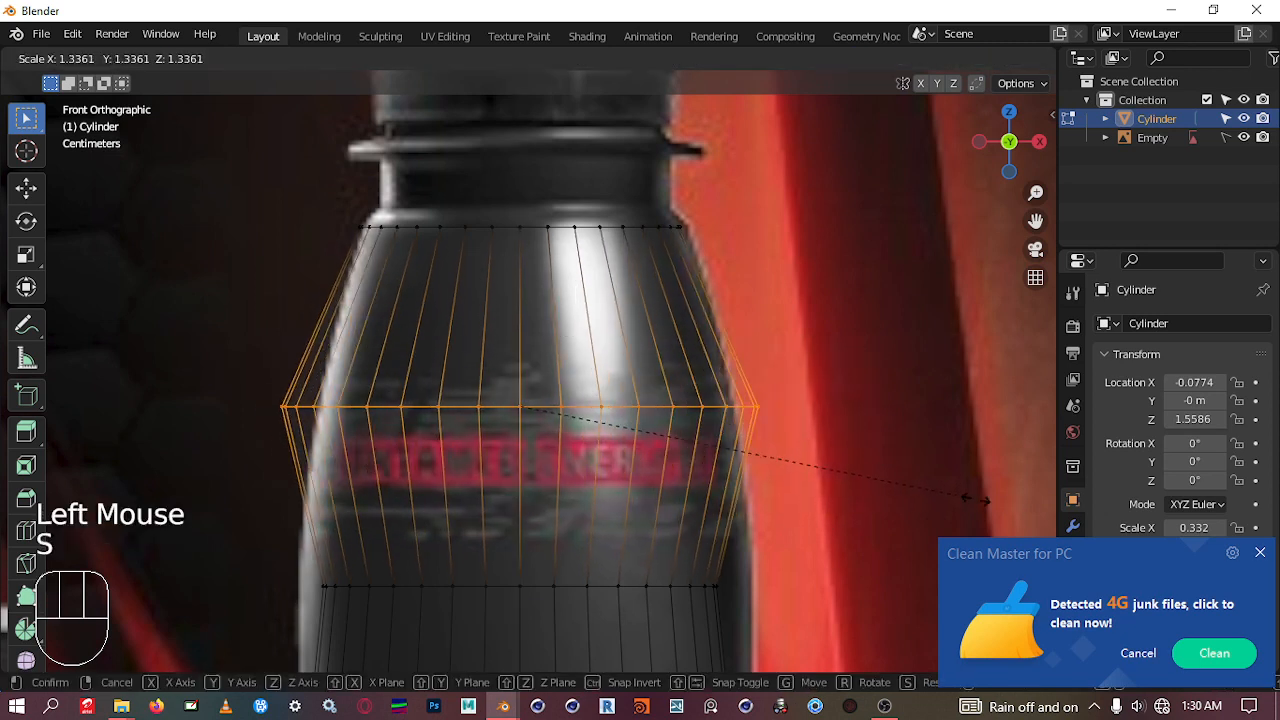
click(910, 483)
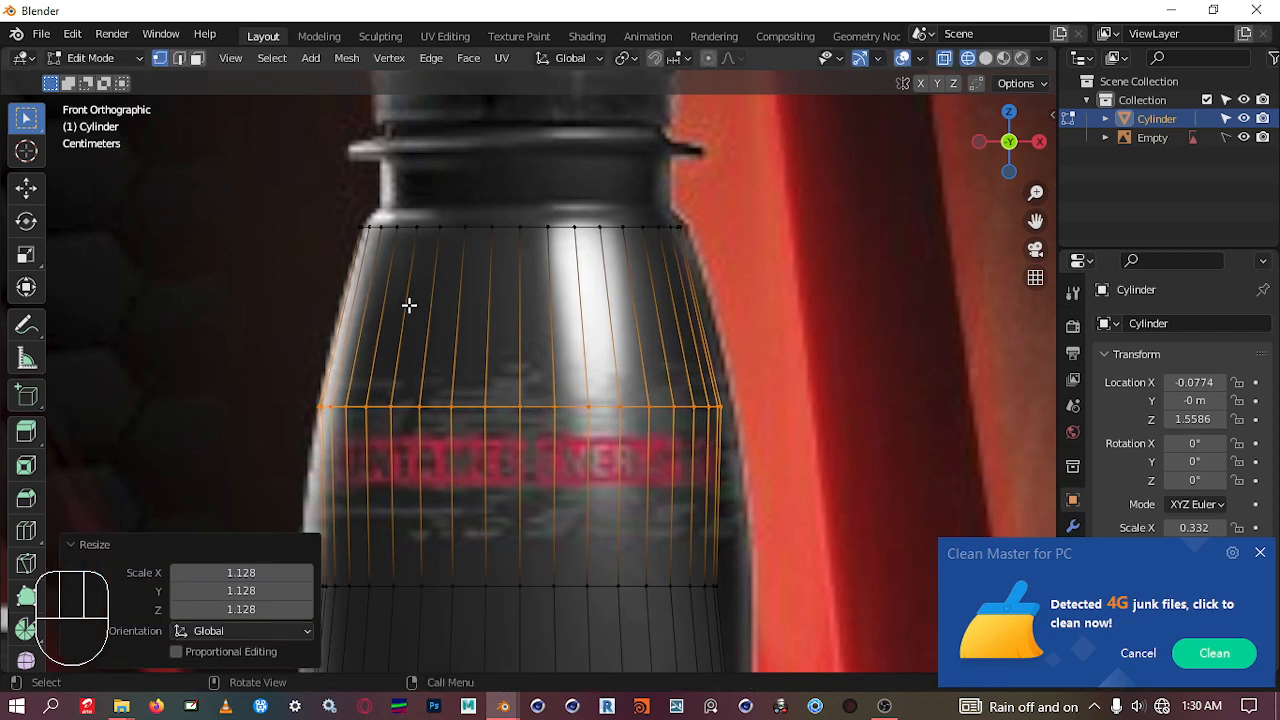
Step: Add one centred loop cut between the top ring and the widened ring below it, and scale the new loop to 1.038
key(ctrl+r)
click(338, 303)
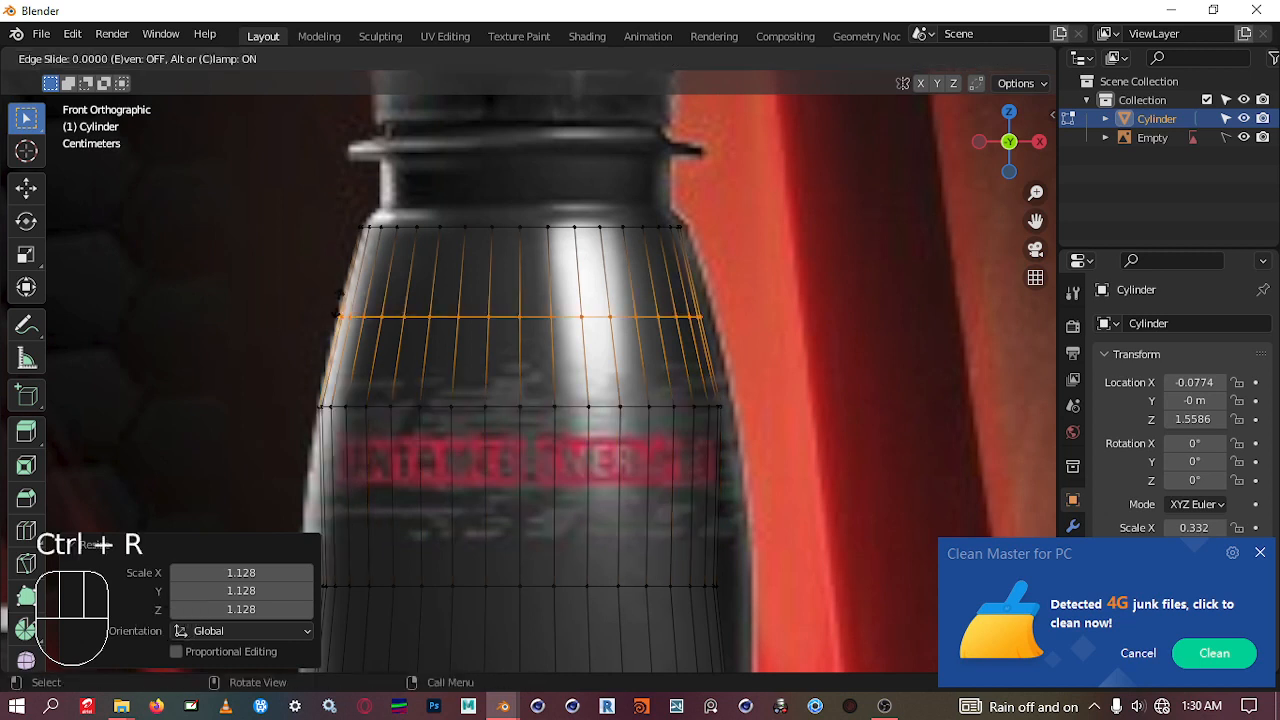
click(338, 303)
key(s)
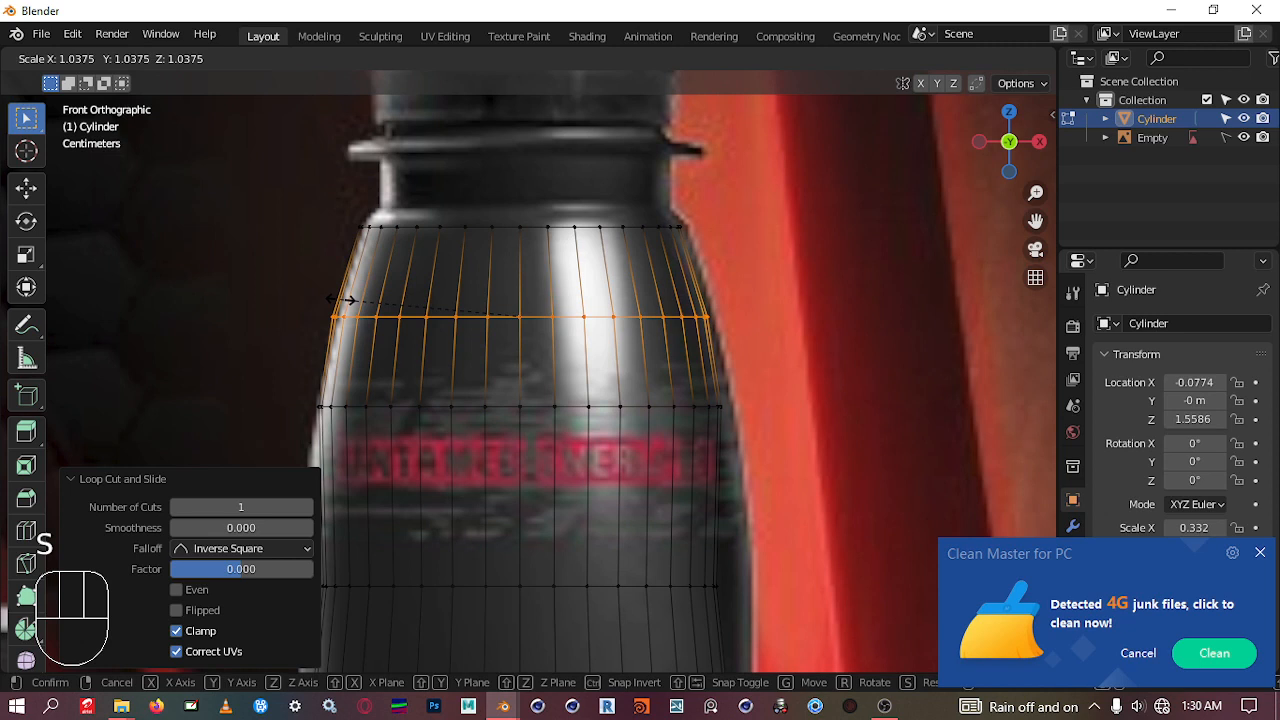
click(340, 300)
scroll(390, 372, down, 3)
scroll(386, 434, up, 2)
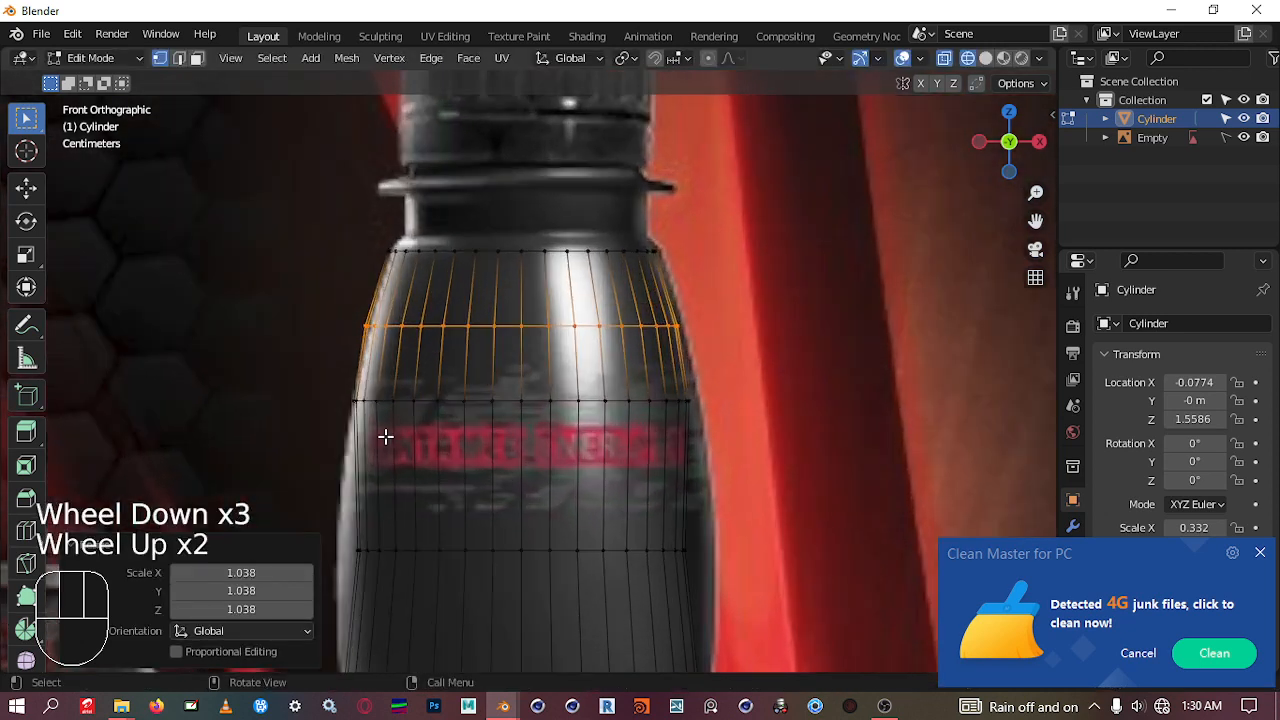
Step: Select the vertex ring just below the bottle's UNTAMED ENERGY text and scale it to 1.124 to meet the outline
shift+middle_drag(471, 449, 495, 220)
drag(314, 330, 806, 385)
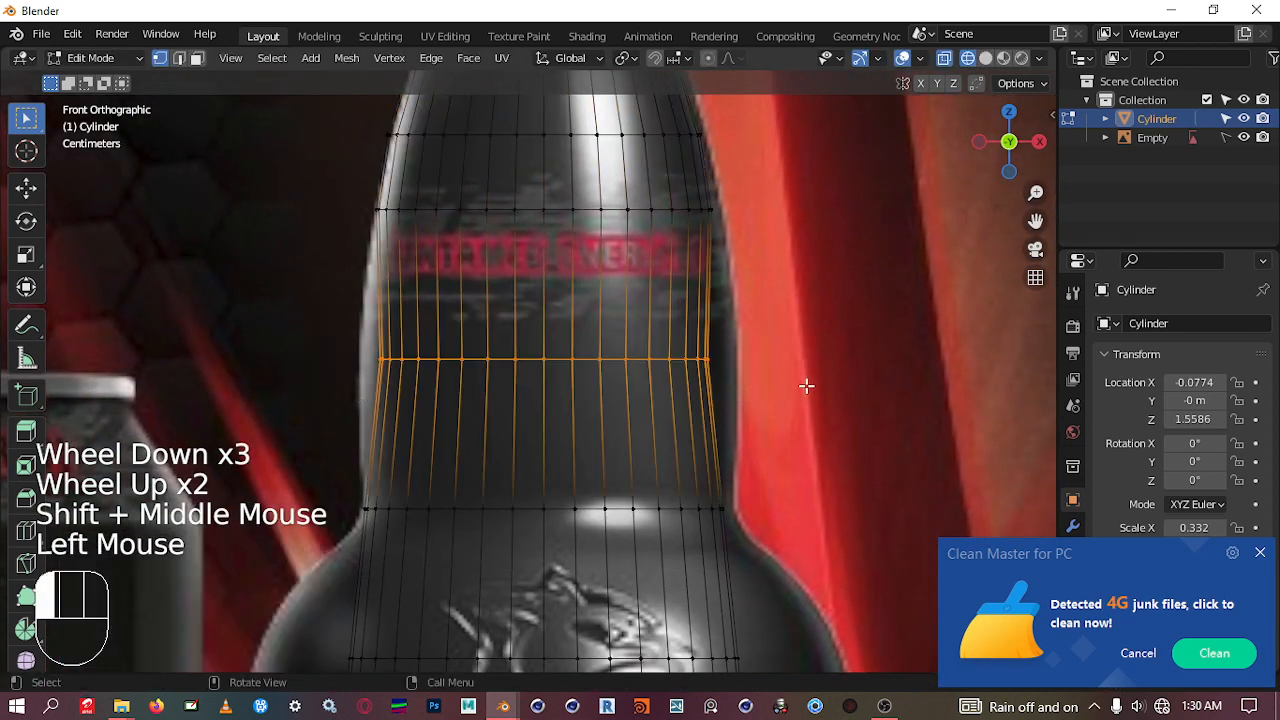
key(s)
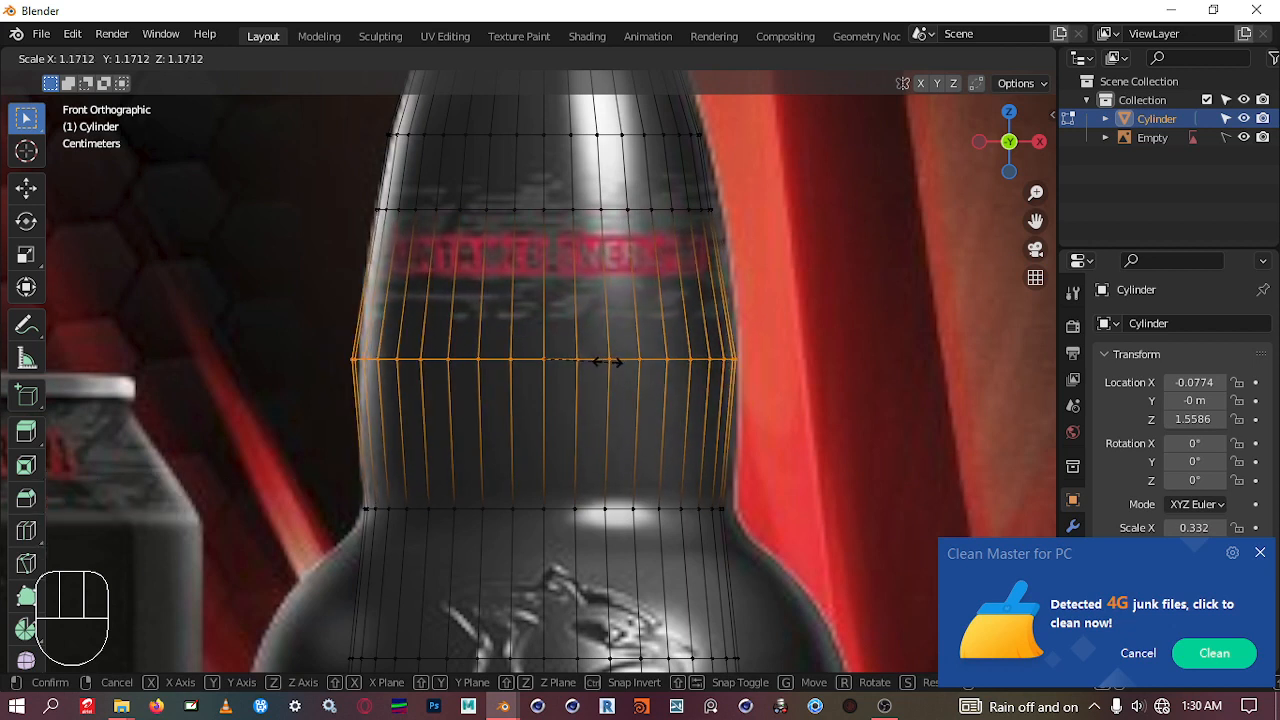
key(shift)
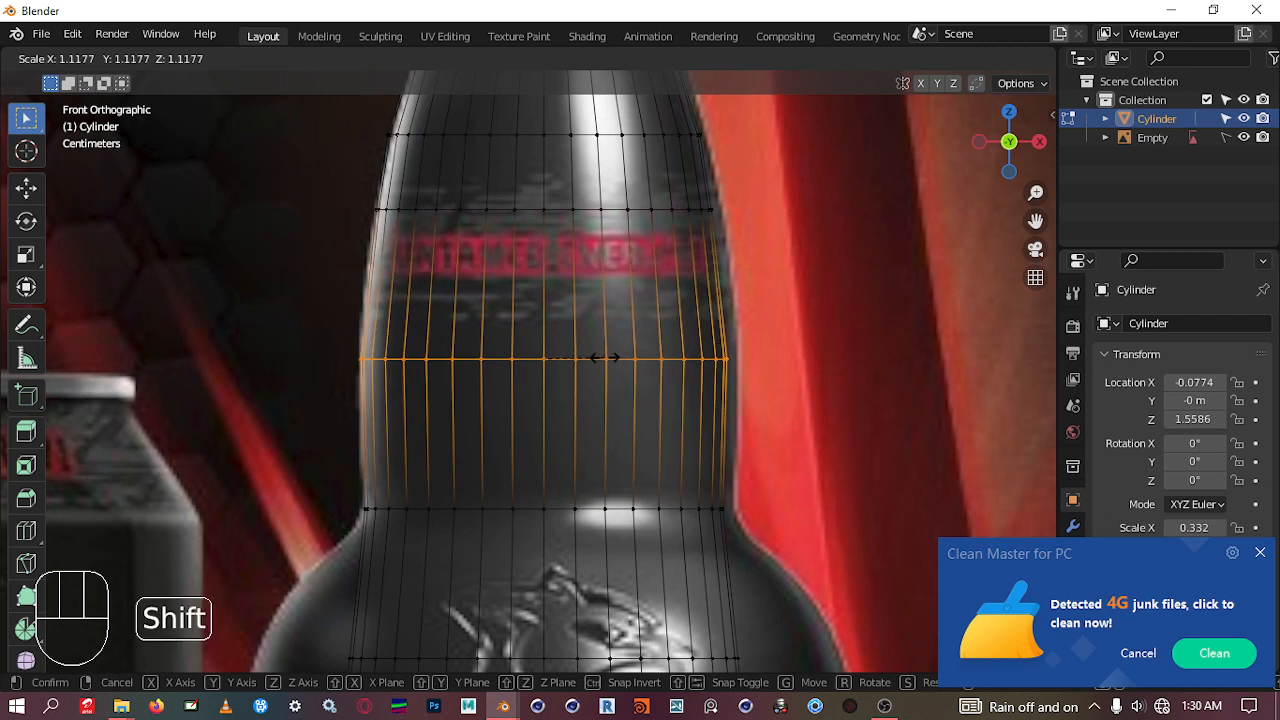
click(607, 367)
Step: Add one centred loop cut across the UNTAMED ENERGY text area and scale it to 1.011 to follow the bottle's curve
scroll(612, 350, down, 3)
scroll(572, 372, up, 4)
scroll(468, 314, up, 2)
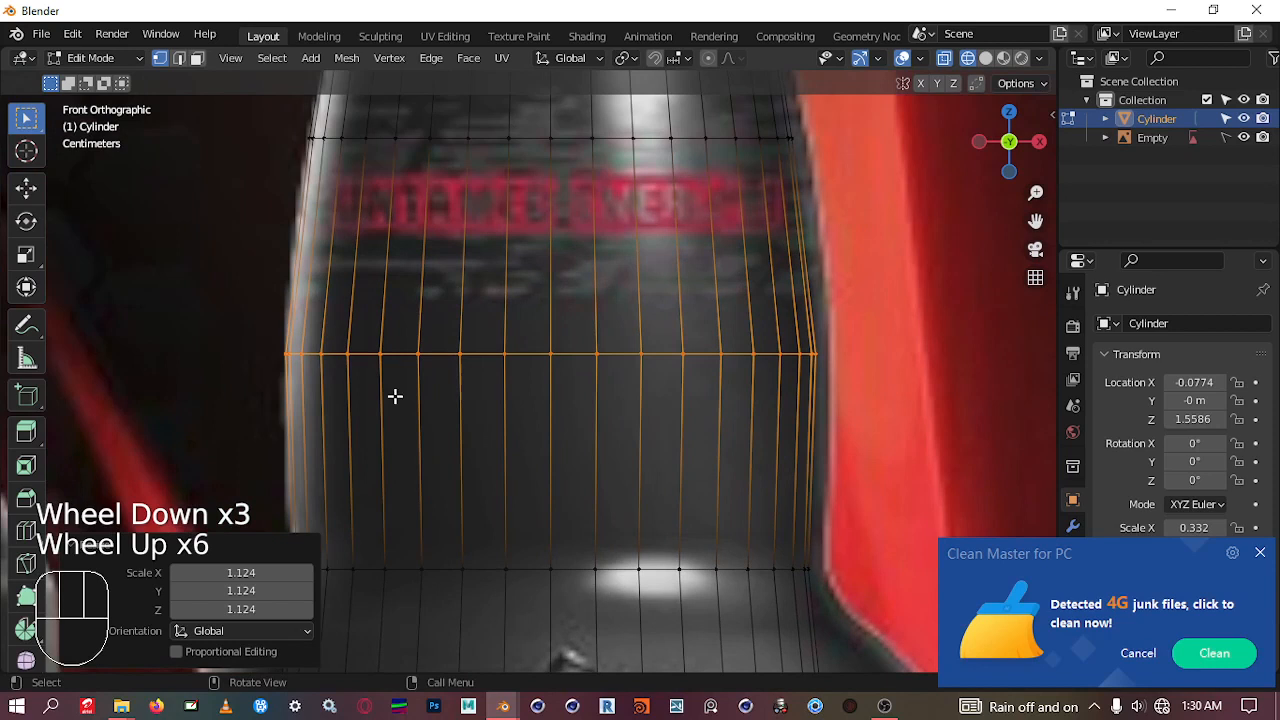
key(r)
right_click(305, 236)
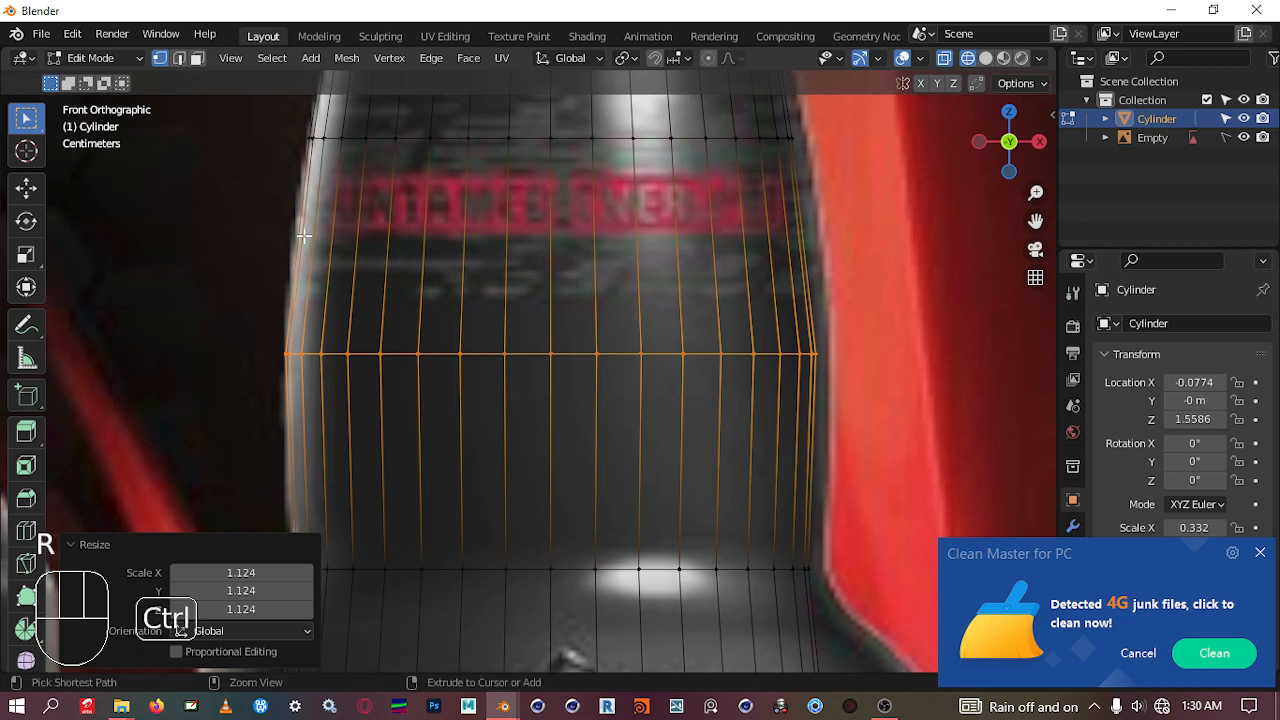
key(ctrl+r)
click(304, 238)
click(304, 235)
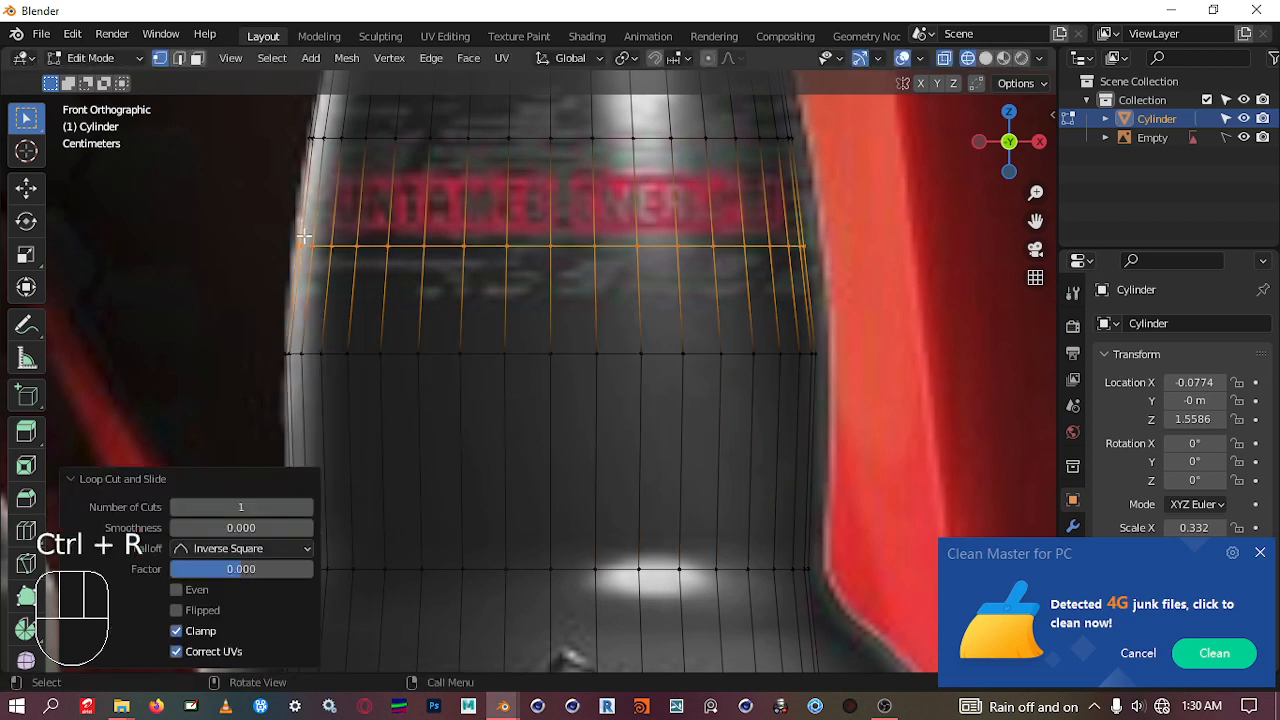
key(s)
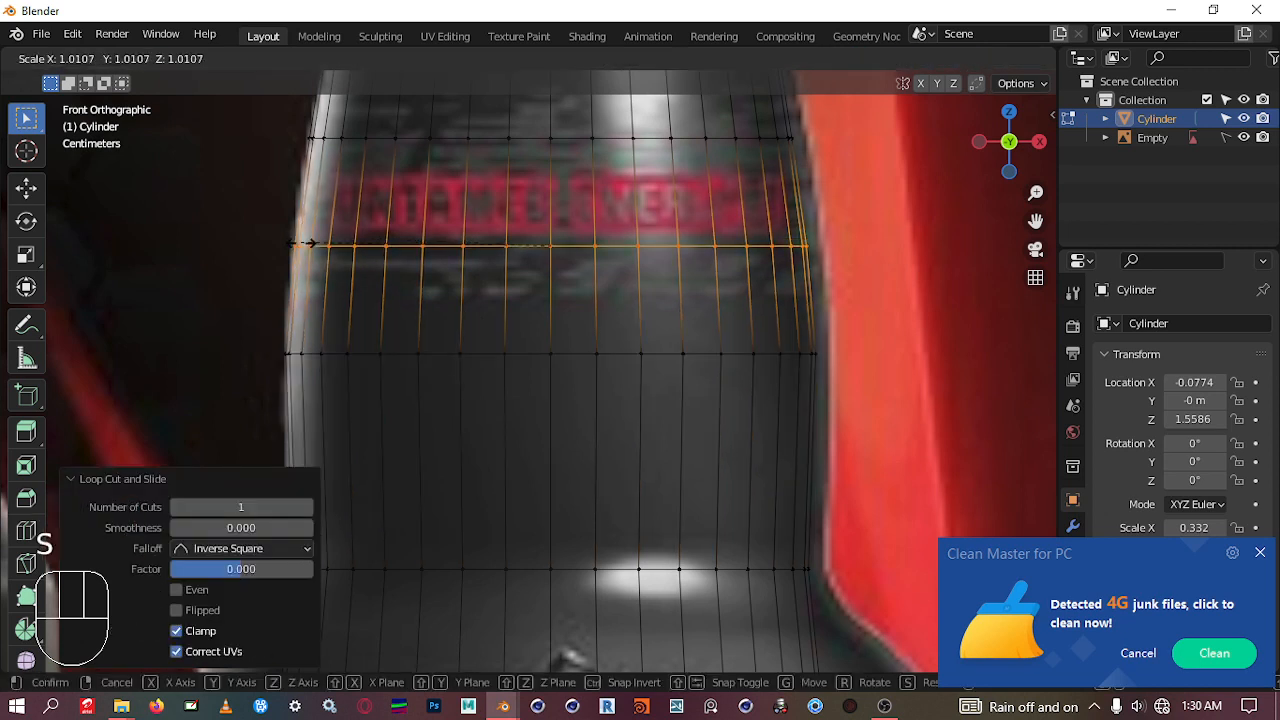
click(305, 244)
scroll(360, 250, down, 2)
shift+middle_drag(390, 256, 492, 539)
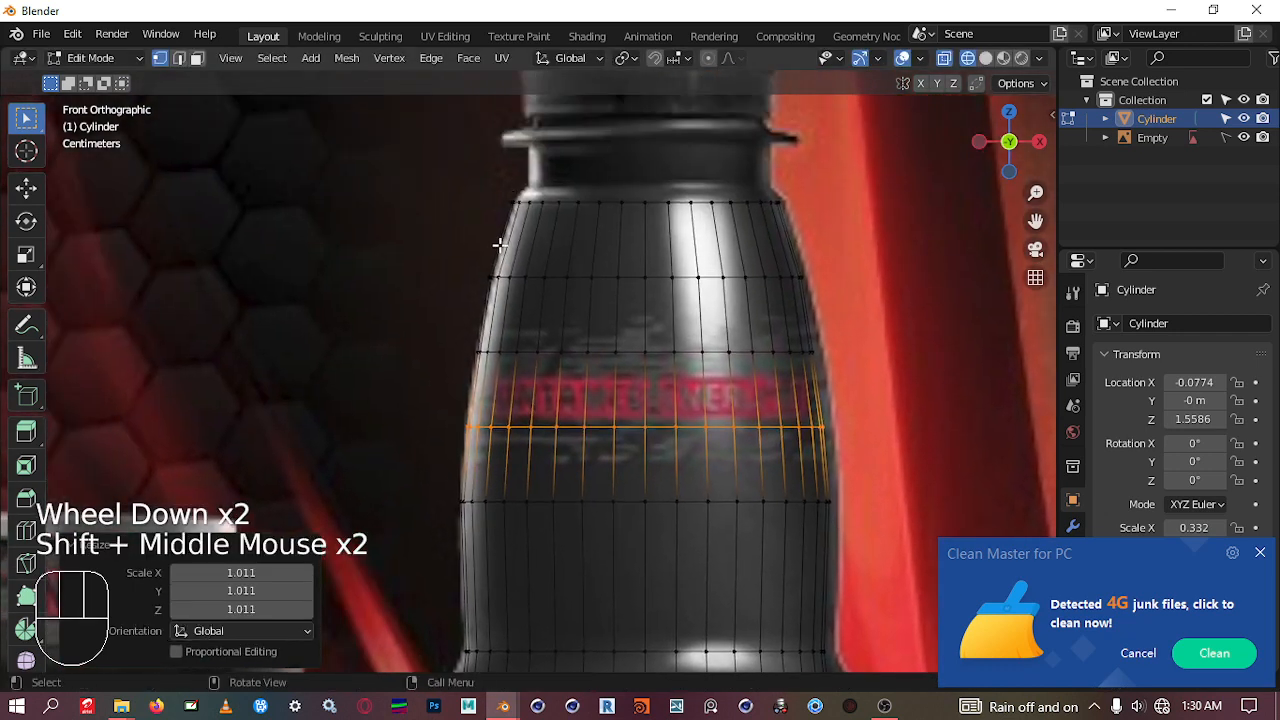
Step: Add a loop cut on the straight section above the bottle's shoulder and slide it down close to the shoulder ring
shift+middle_drag(446, 483, 614, 260)
scroll(580, 311, up, 3)
shift+middle_drag(580, 311, 359, 320)
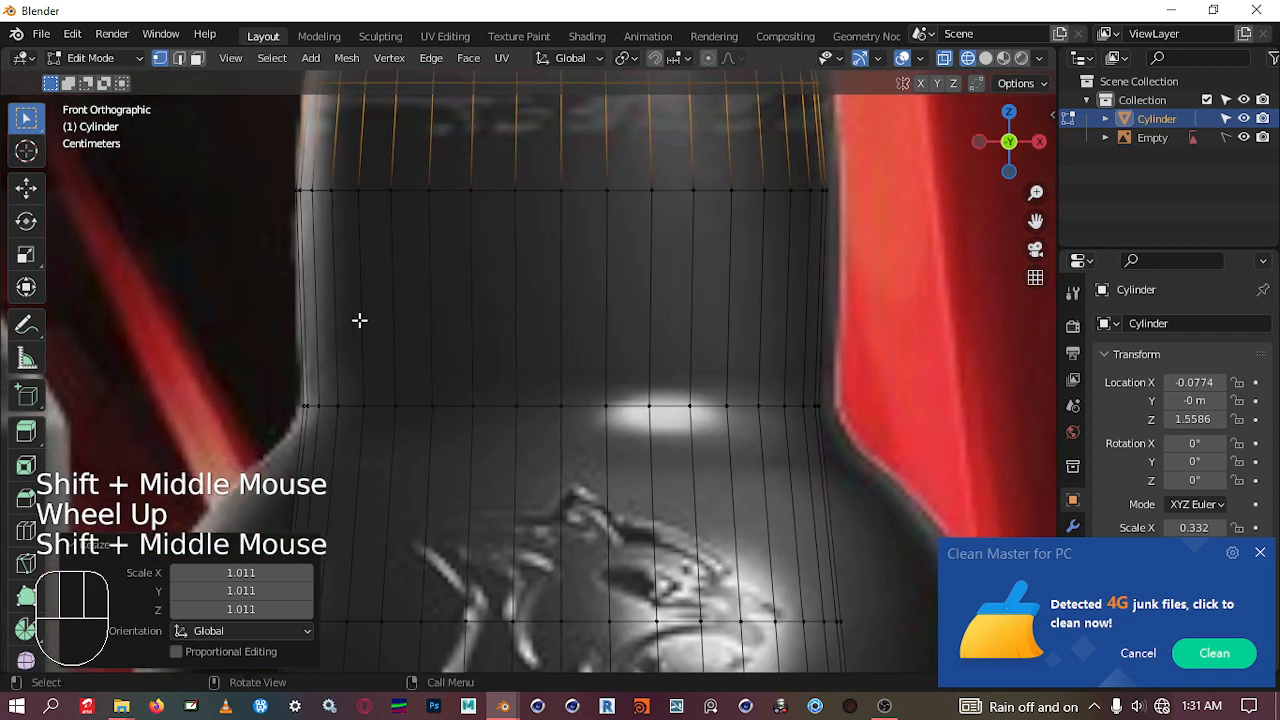
key(ctrl+r)
click(306, 352)
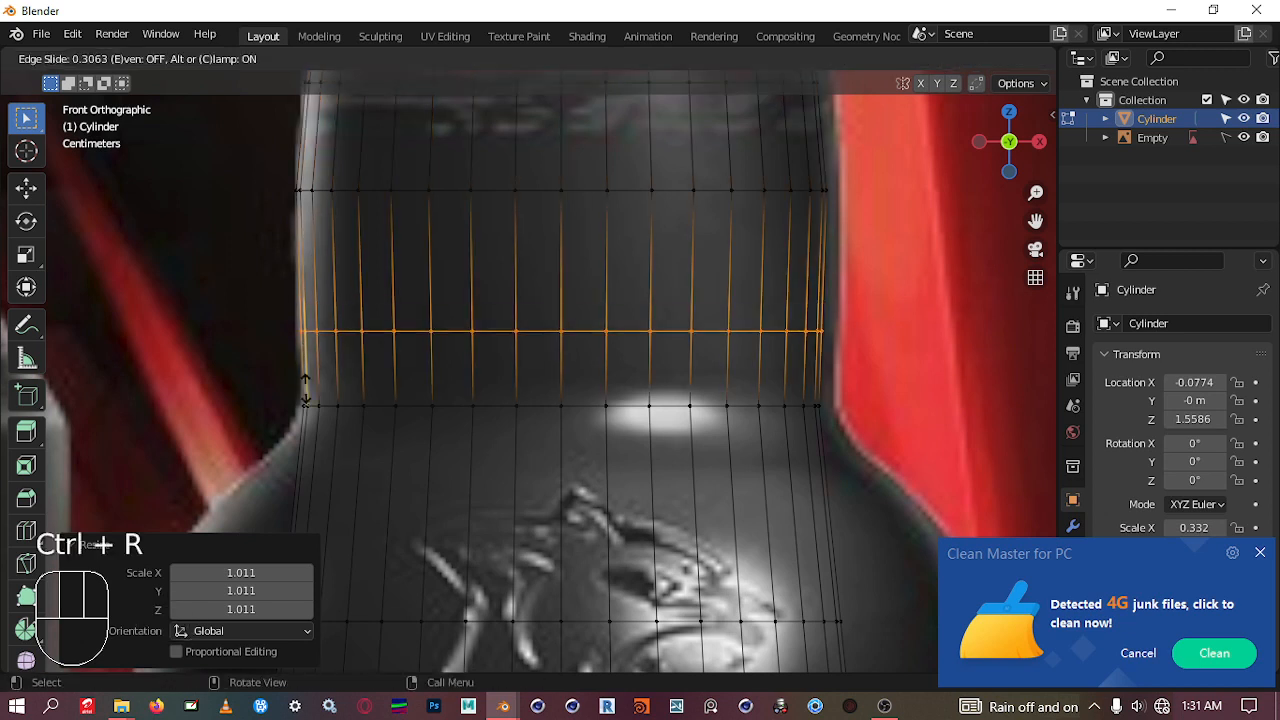
click(310, 412)
Step: Select the vertex ring where the shoulder begins and lower it about 0.0137 m along Z
drag(284, 391, 869, 434)
shift+middle_drag(808, 443, 782, 367)
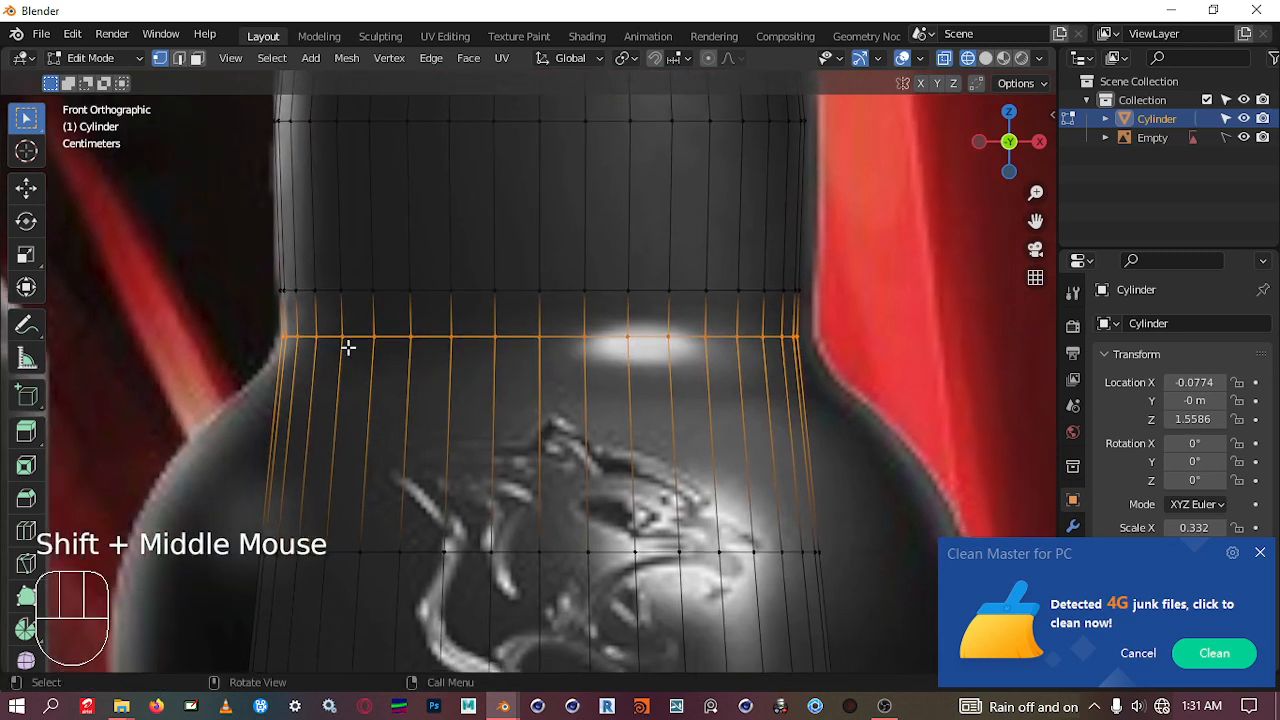
key(g)
key(z)
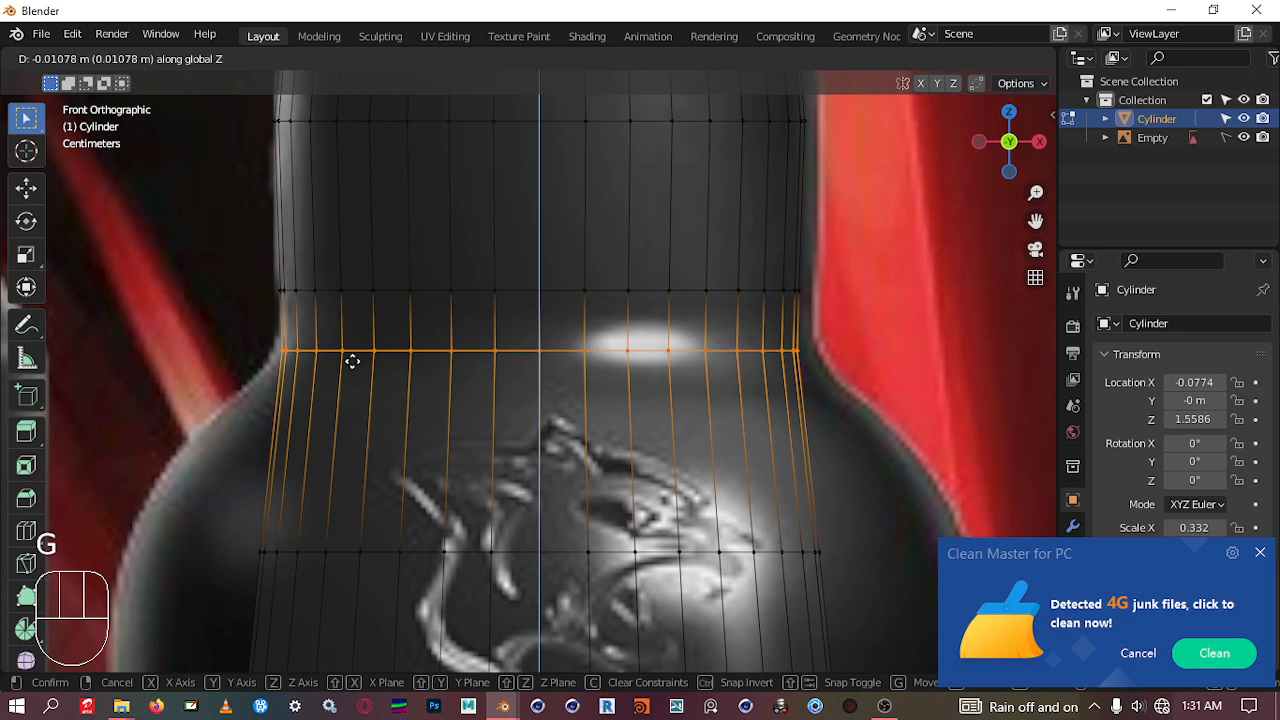
click(347, 365)
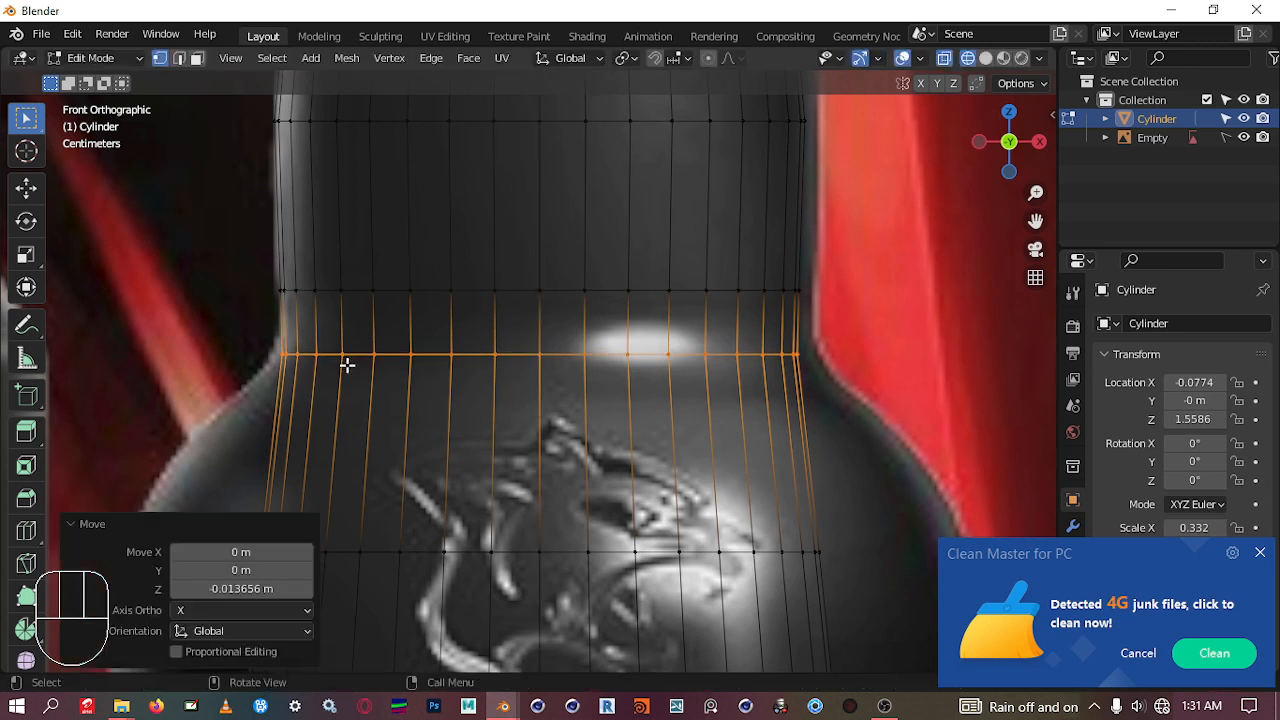
Step: Select the next vertex ring, across the embossed cat head, and scale it to about 1.48 to widen the shoulder
scroll(366, 374, down, 2)
shift+middle_drag(366, 374, 389, 249)
drag(331, 321, 765, 419)
key(s)
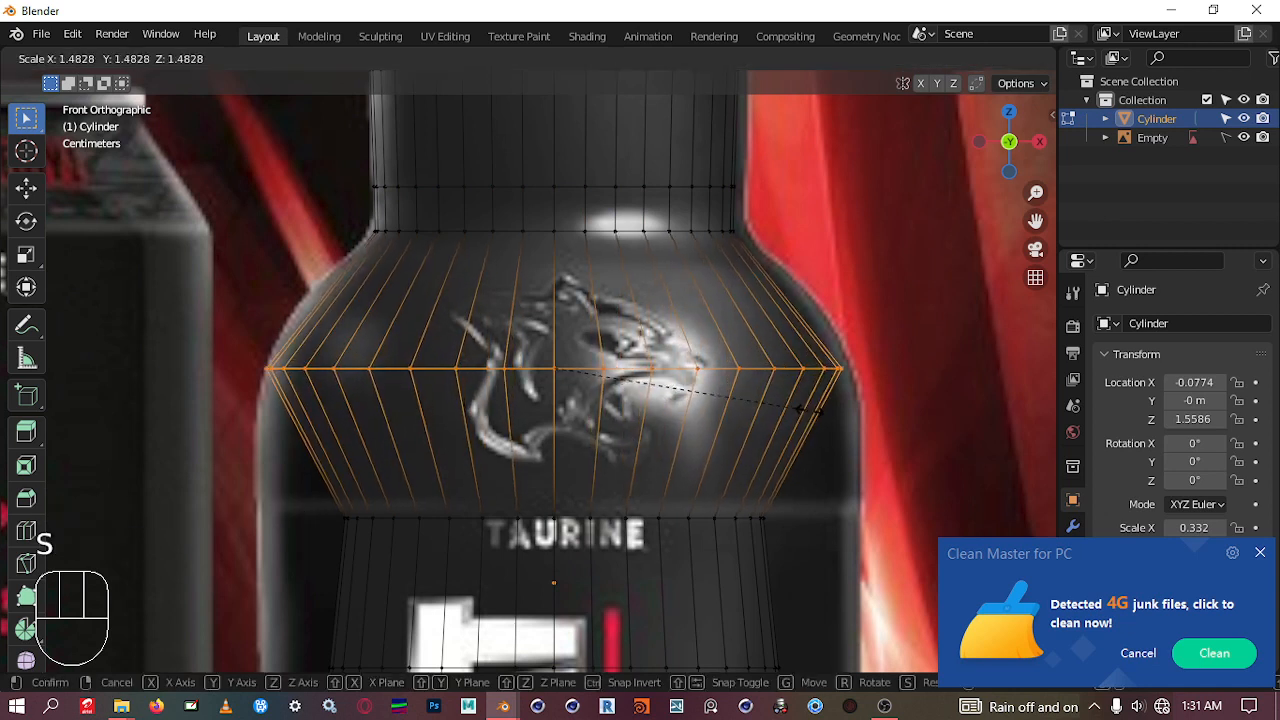
click(816, 410)
Step: Select the two vertex rings below the embossed cat head, around the TAURINE text and CAT lettering, and scale them to about 1.30
shift+middle_drag(760, 415, 350, 320)
drag(291, 349, 829, 439)
drag(280, 340, 880, 600)
shift+middle_drag(780, 530, 790, 455)
key(s)
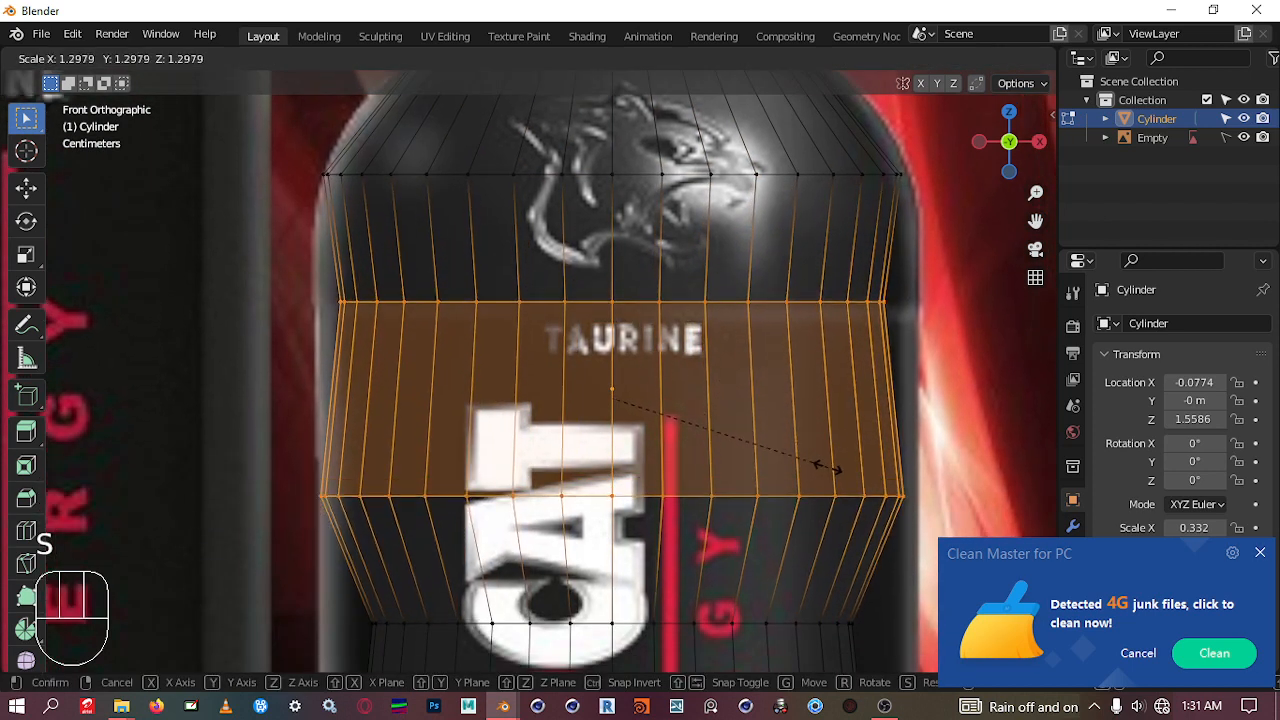
click(817, 461)
Step: Select only the vertex ring just above the TAURINE text and scale it to 1.077 to match its neighbours' width
drag(326, 261, 916, 413)
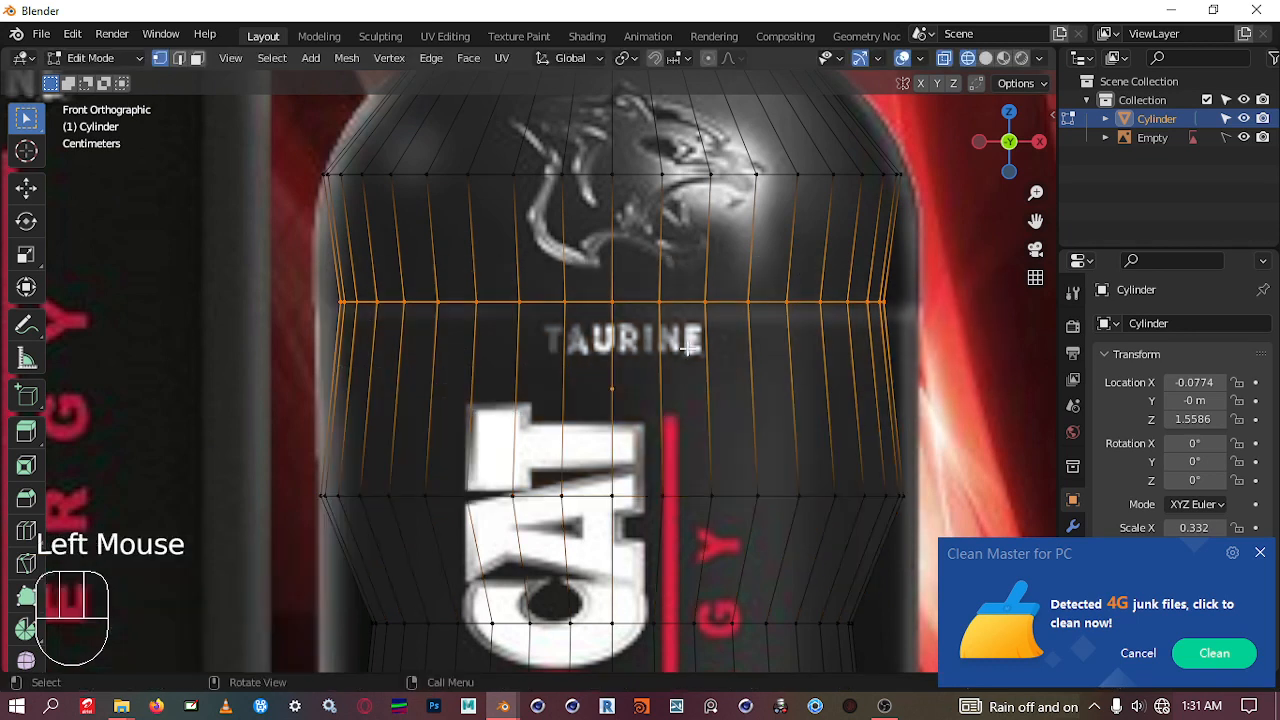
key(s)
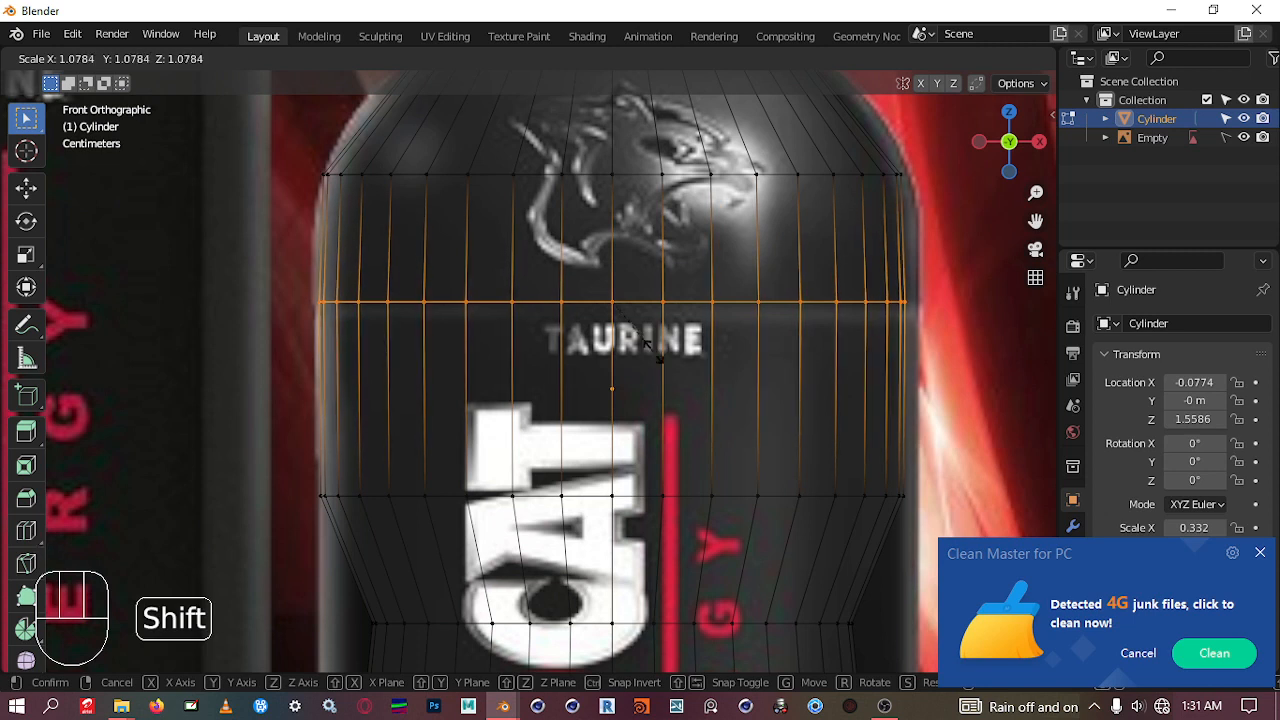
shift+click(651, 349)
Step: Select the vertex ring through the C of the WILDCAT lettering and scale it to about 1.226 to match the body width
scroll(547, 346, down, 3)
shift+middle_drag(548, 461, 550, 336)
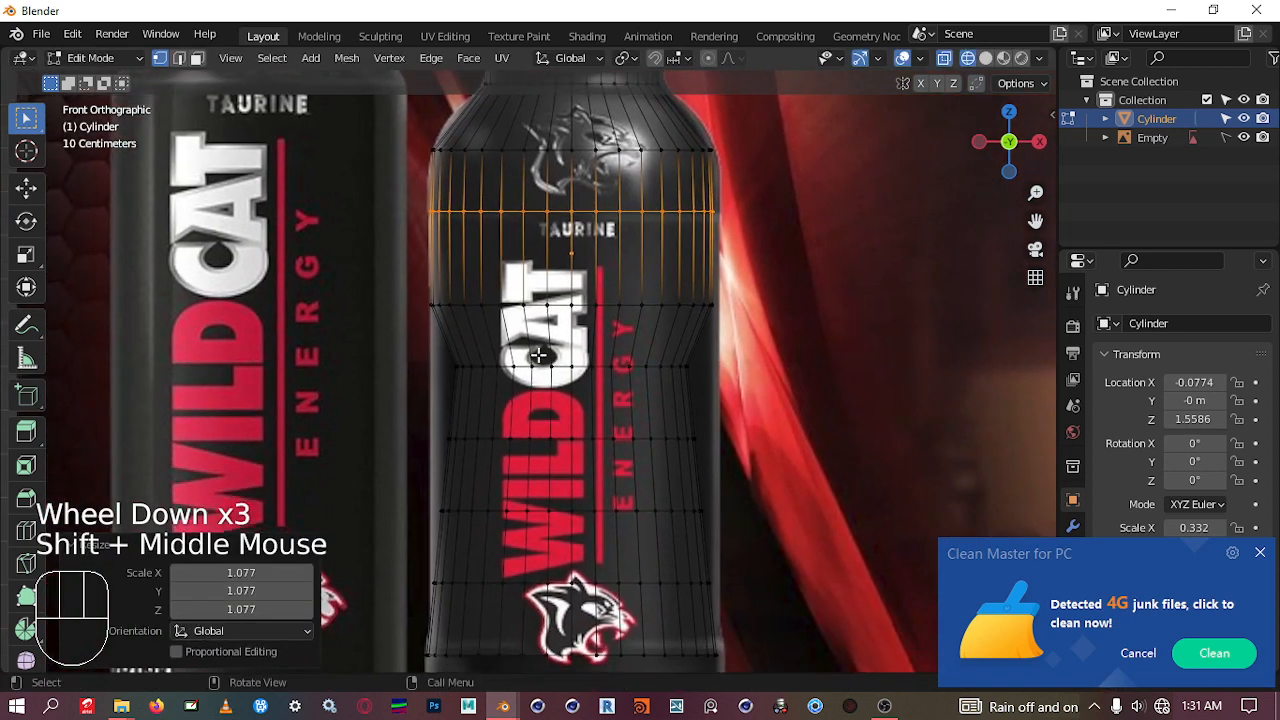
drag(417, 340, 733, 390)
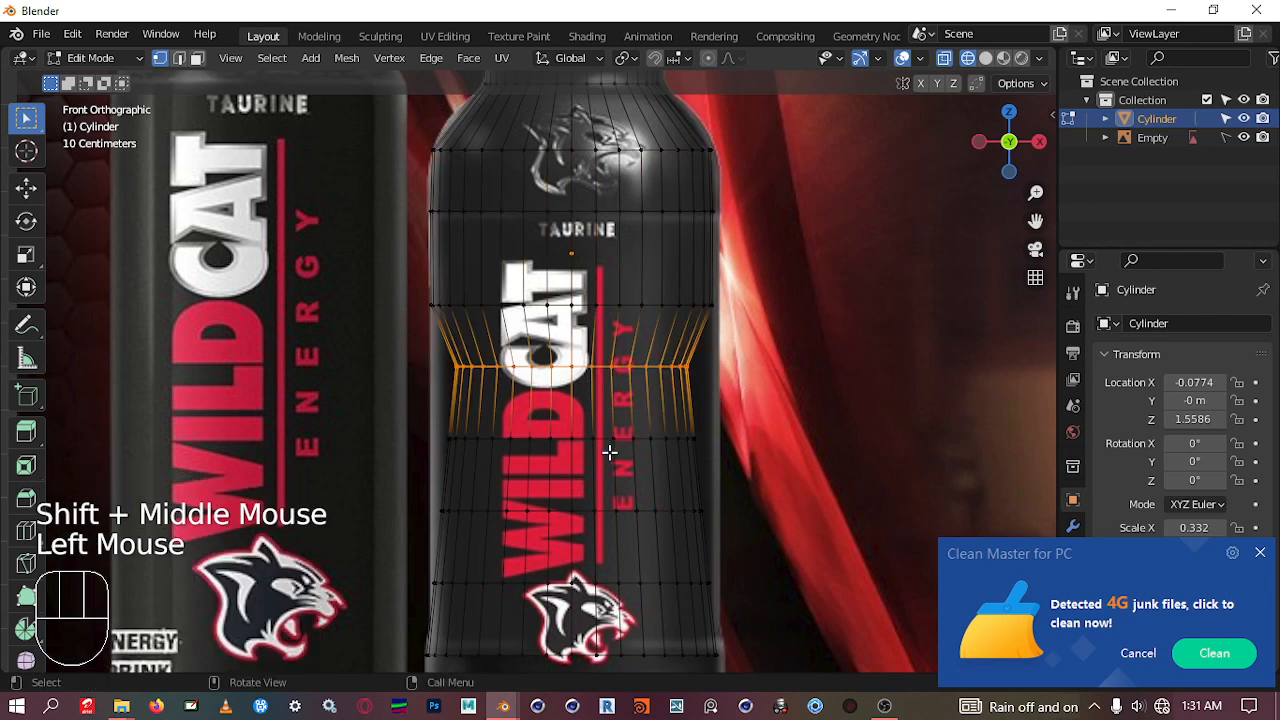
scroll(611, 450, up, 1)
shift+middle_drag(611, 450, 543, 343)
scroll(418, 410, up, 1)
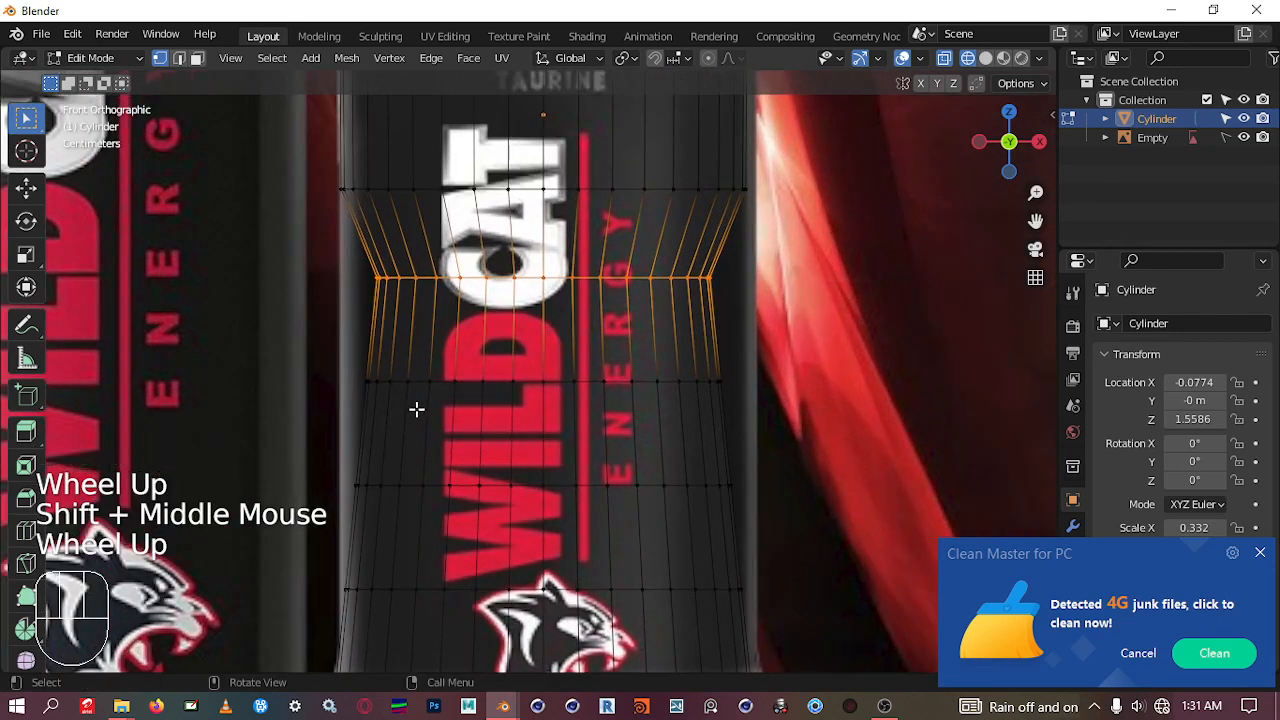
scroll(368, 375, down, 1)
scroll(385, 340, up, 3)
shift+middle_drag(394, 320, 471, 334)
key(s)
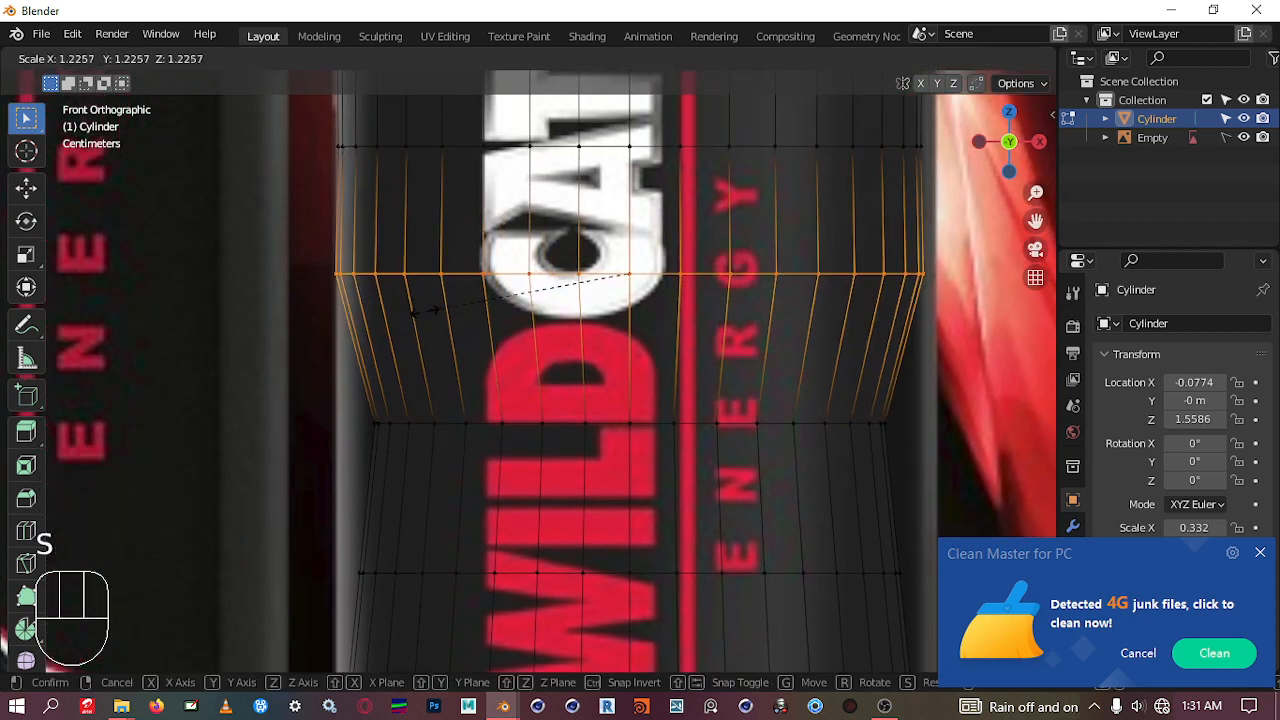
click(361, 359)
Step: Select the vertex ring through the L of the WILDCAT lettering and scale it to 1.150 to match the body width
drag(314, 366, 771, 447)
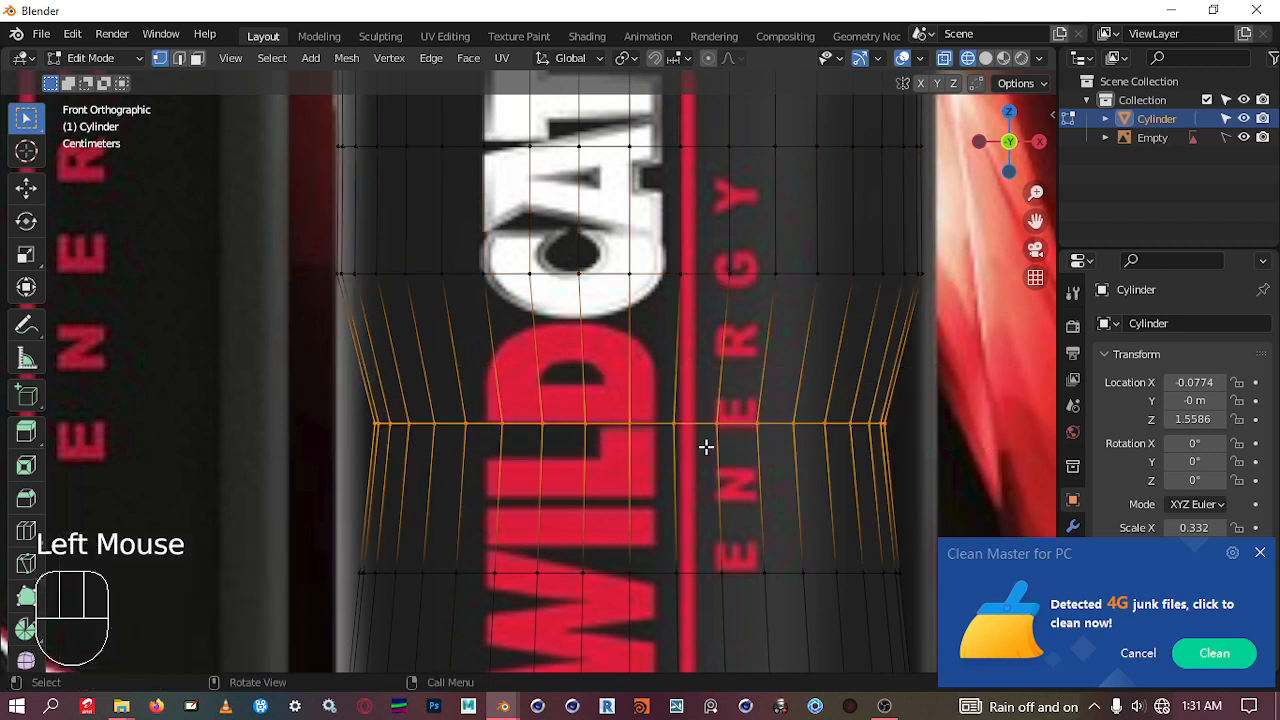
key(s)
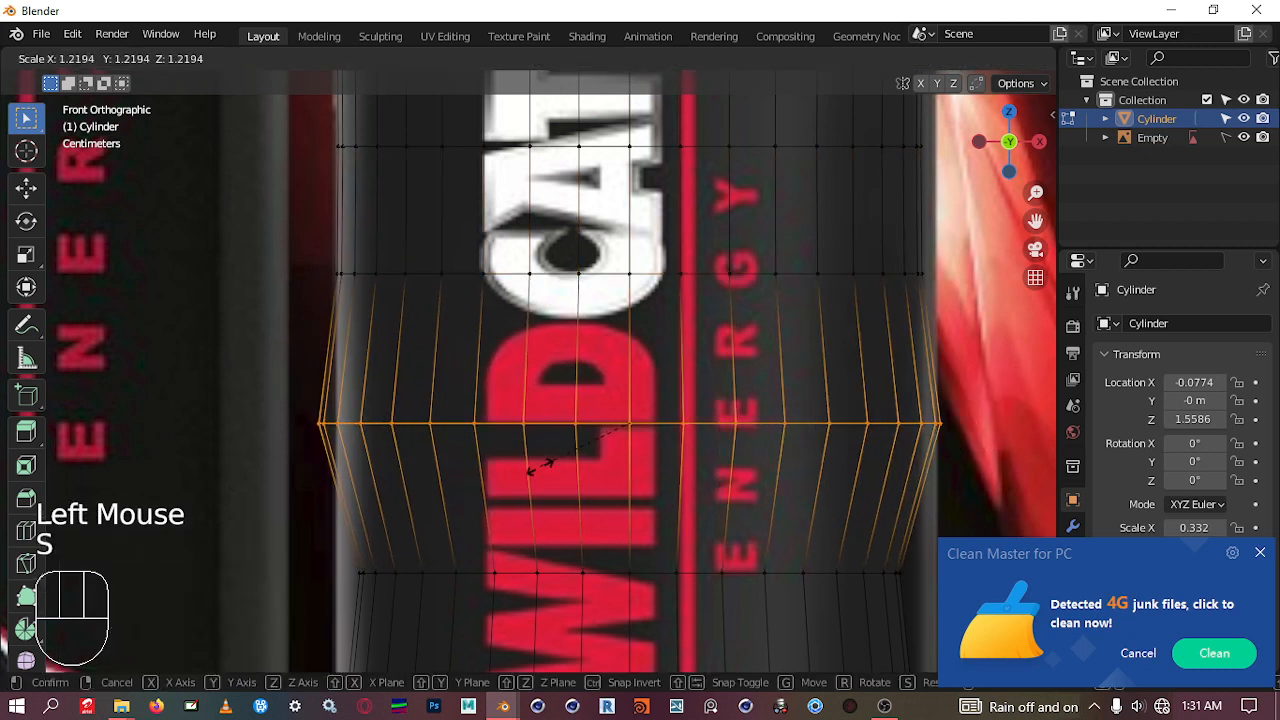
click(543, 451)
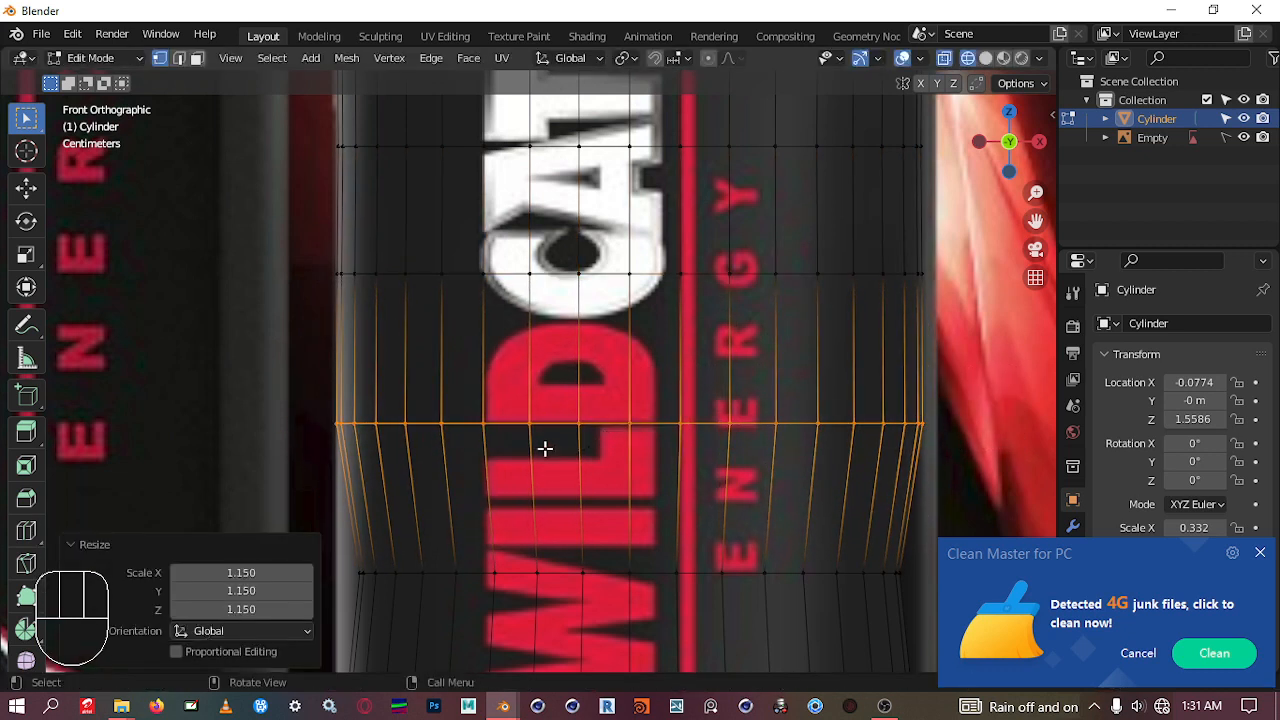
Step: Select the vertex ring through the W of the WILDCAT lettering and scale it to 1.090 to match the body width
scroll(565, 410, down, 2)
shift+middle_drag(565, 410, 563, 280)
scroll(523, 389, up, 2)
shift+middle_drag(523, 389, 531, 371)
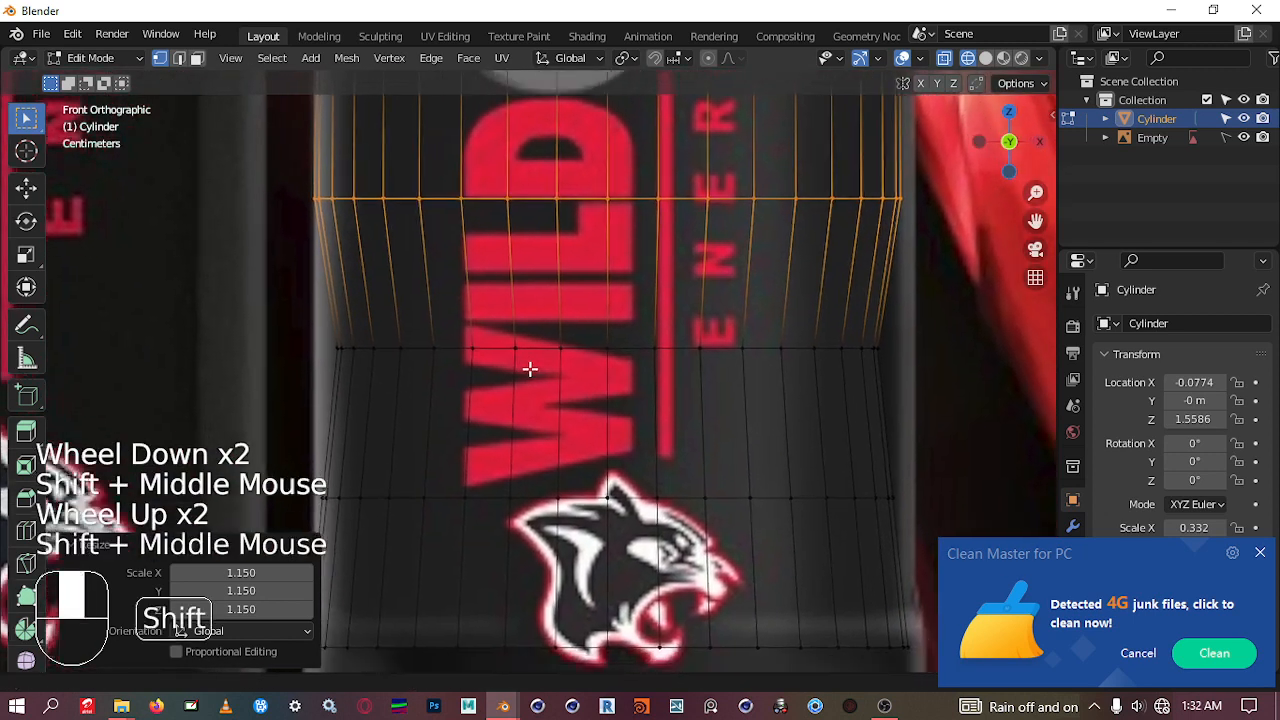
drag(262, 272, 943, 403)
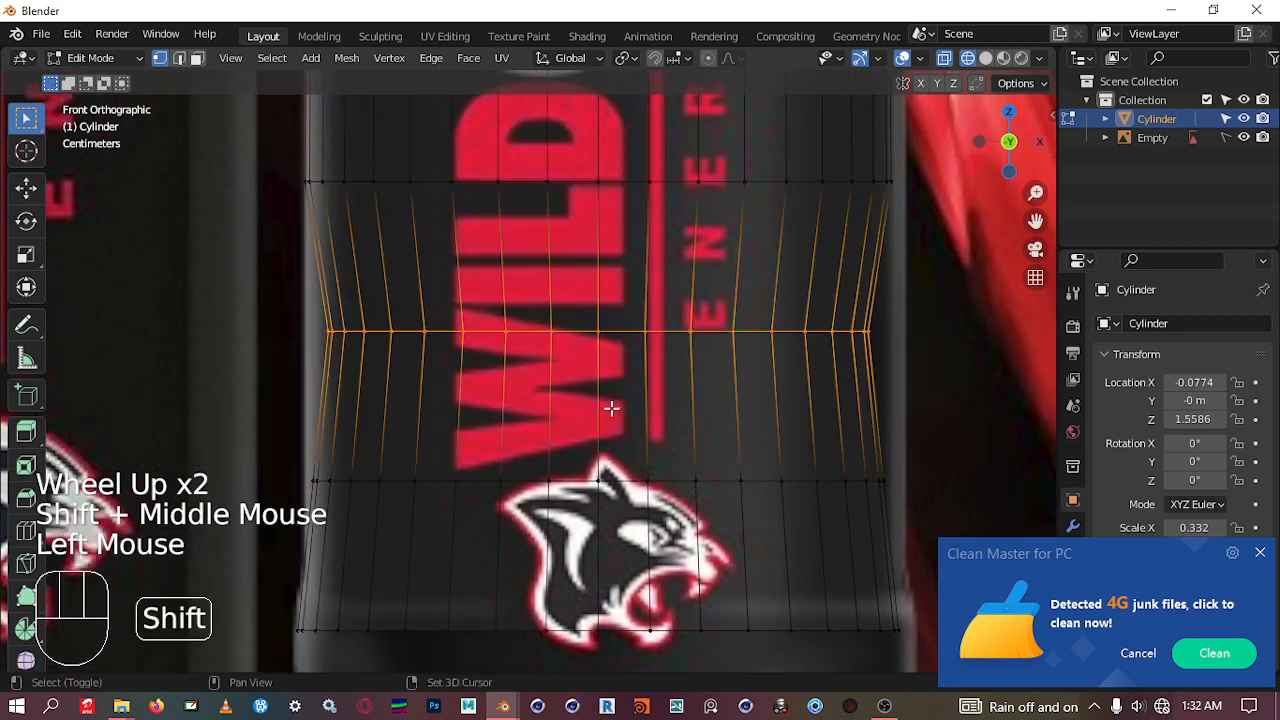
shift+middle_drag(609, 409, 704, 418)
scroll(500, 417, up, 2)
shift+middle_drag(500, 417, 540, 394)
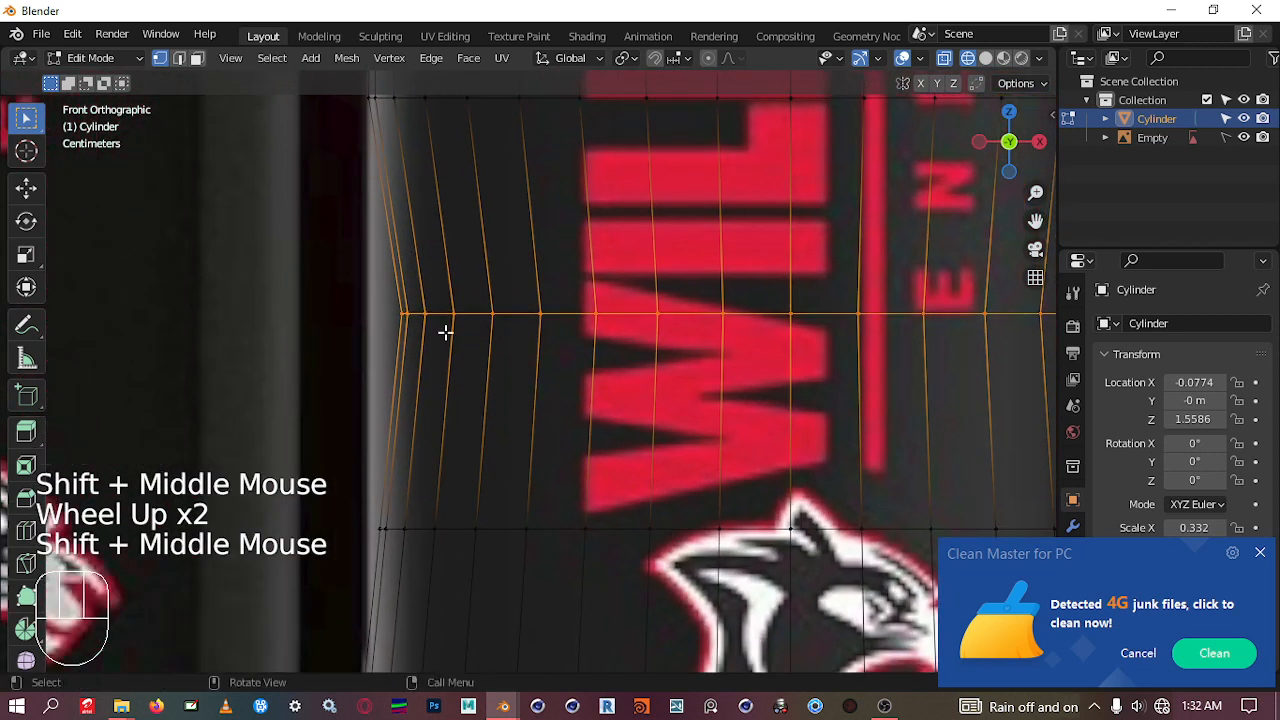
key(s)
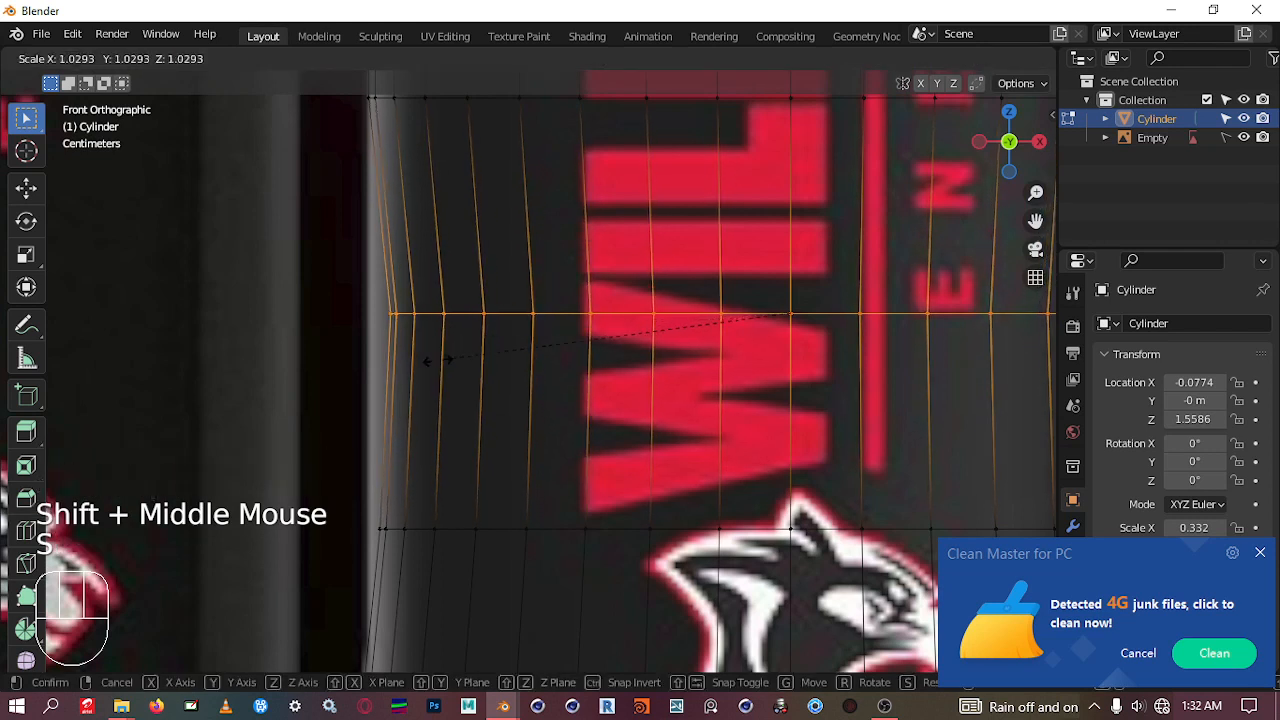
click(422, 395)
Step: Select the vertex ring at the top of the lower cat head and scale it to 1.039 to meet the bottle's edge
scroll(437, 374, down, 2)
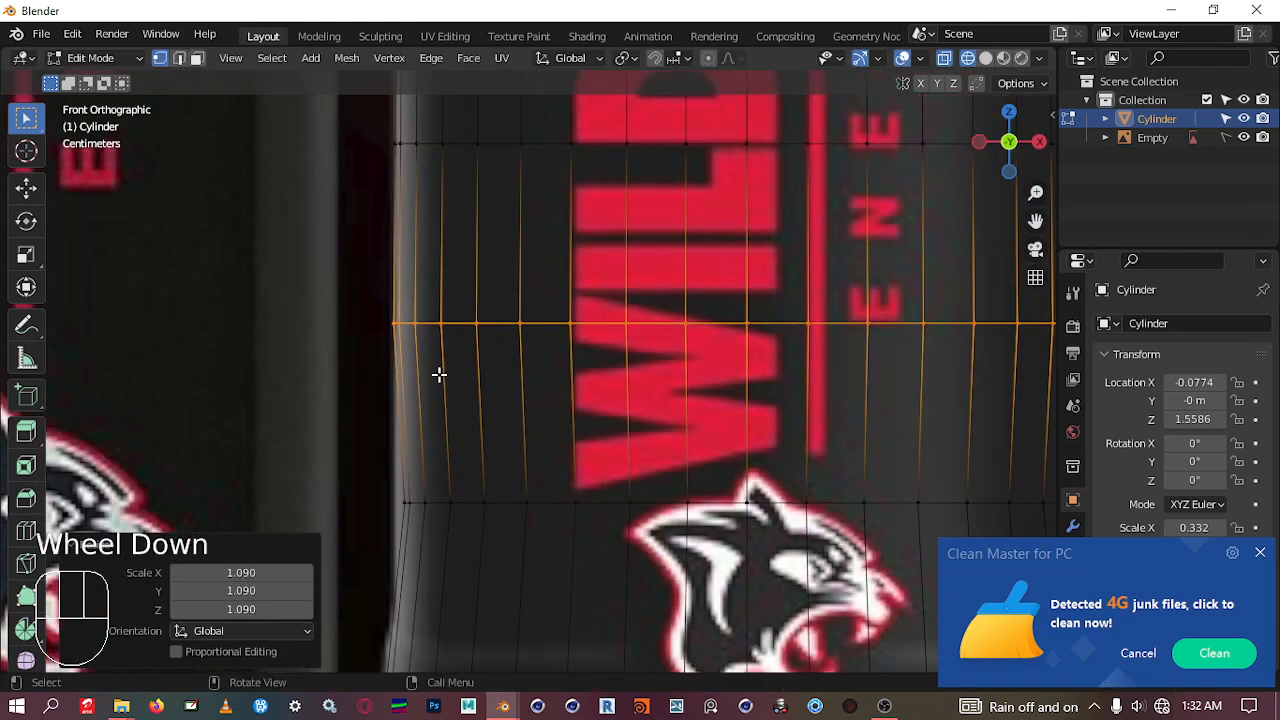
shift+middle_drag(554, 451, 500, 411)
drag(334, 418, 990, 495)
scroll(407, 484, up, 1)
shift+middle_drag(407, 484, 417, 394)
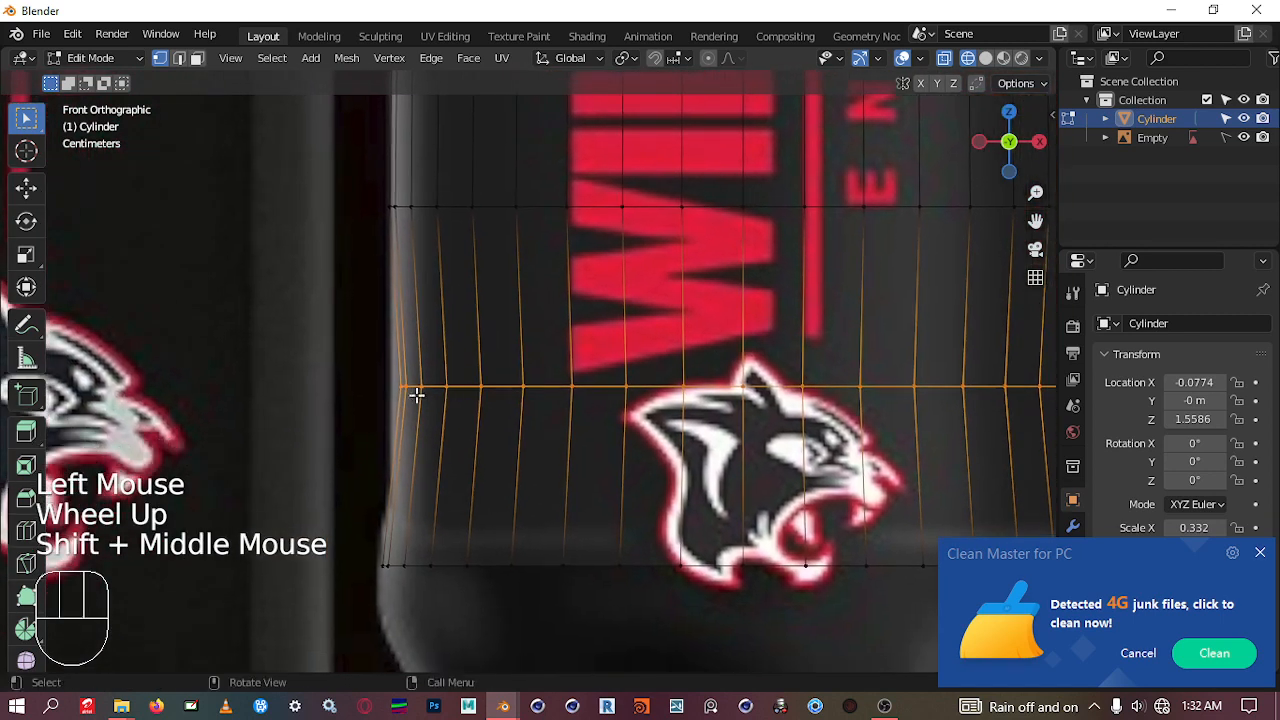
scroll(400, 391, up, 2)
key(s)
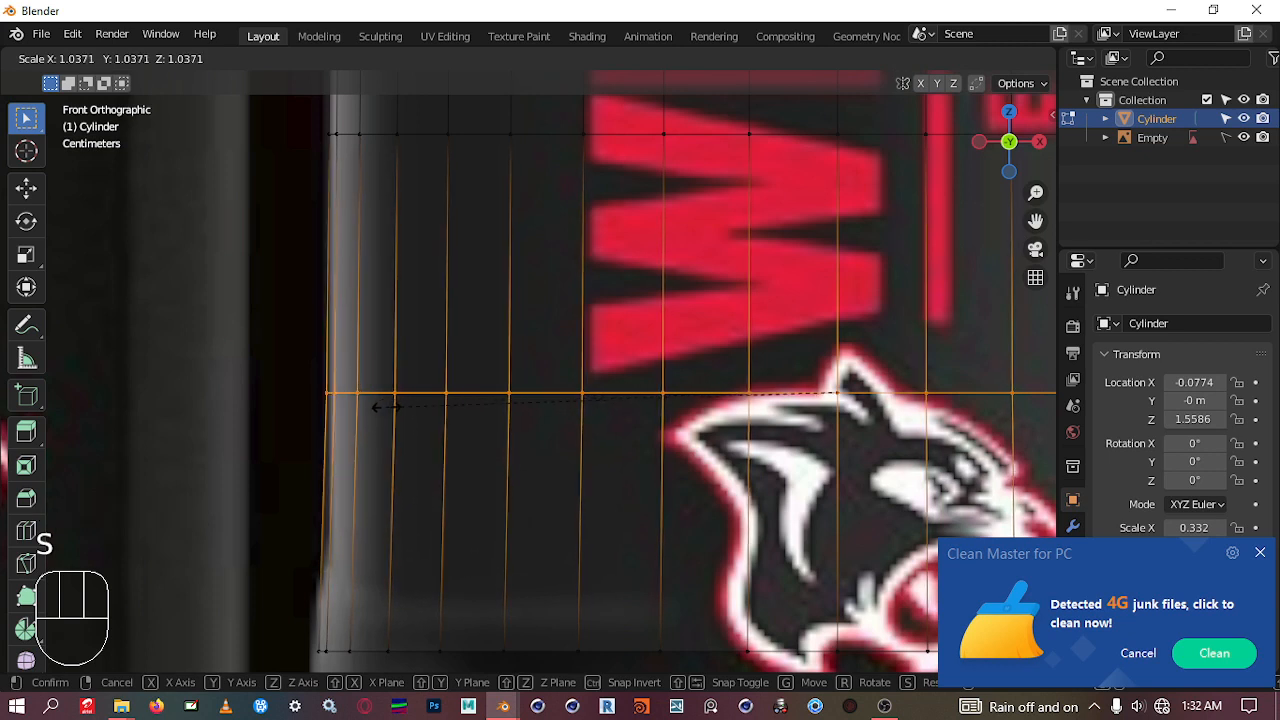
click(378, 407)
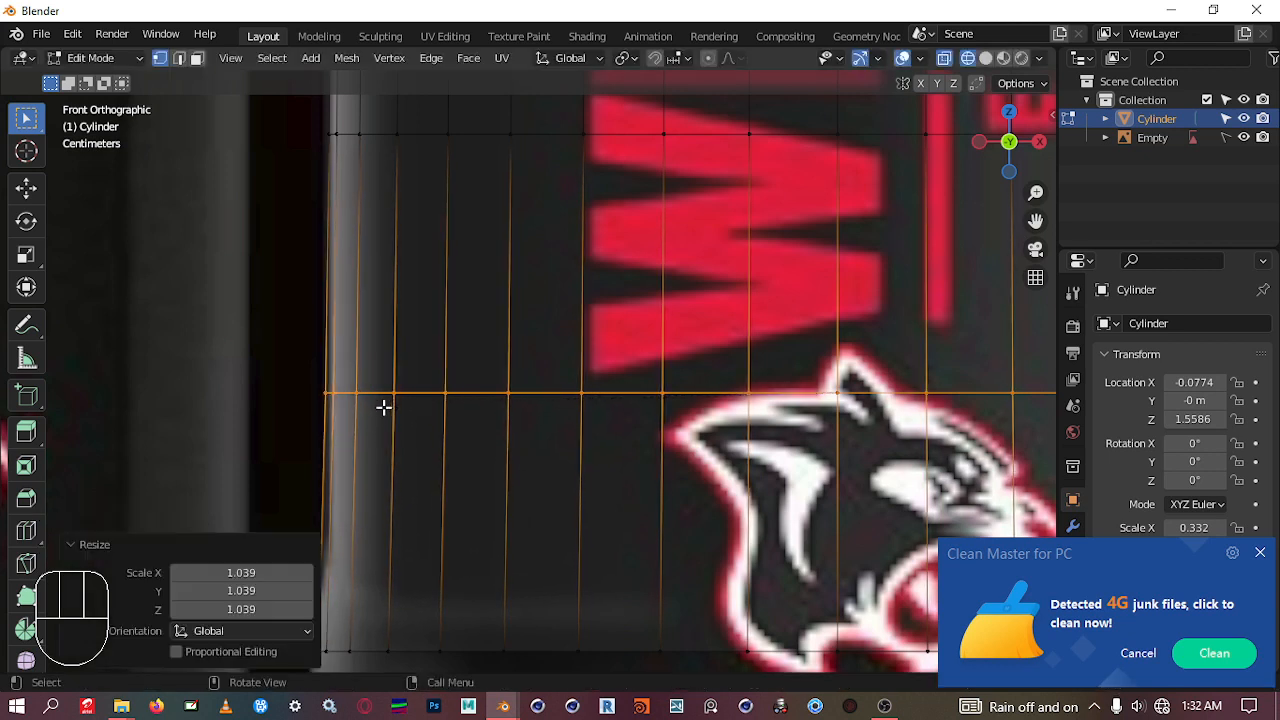
Step: Add two evenly spaced loop cuts across the sloping shoulder between the neck and the body, without sliding them
scroll(331, 401, down, 2)
scroll(330, 401, down, 1)
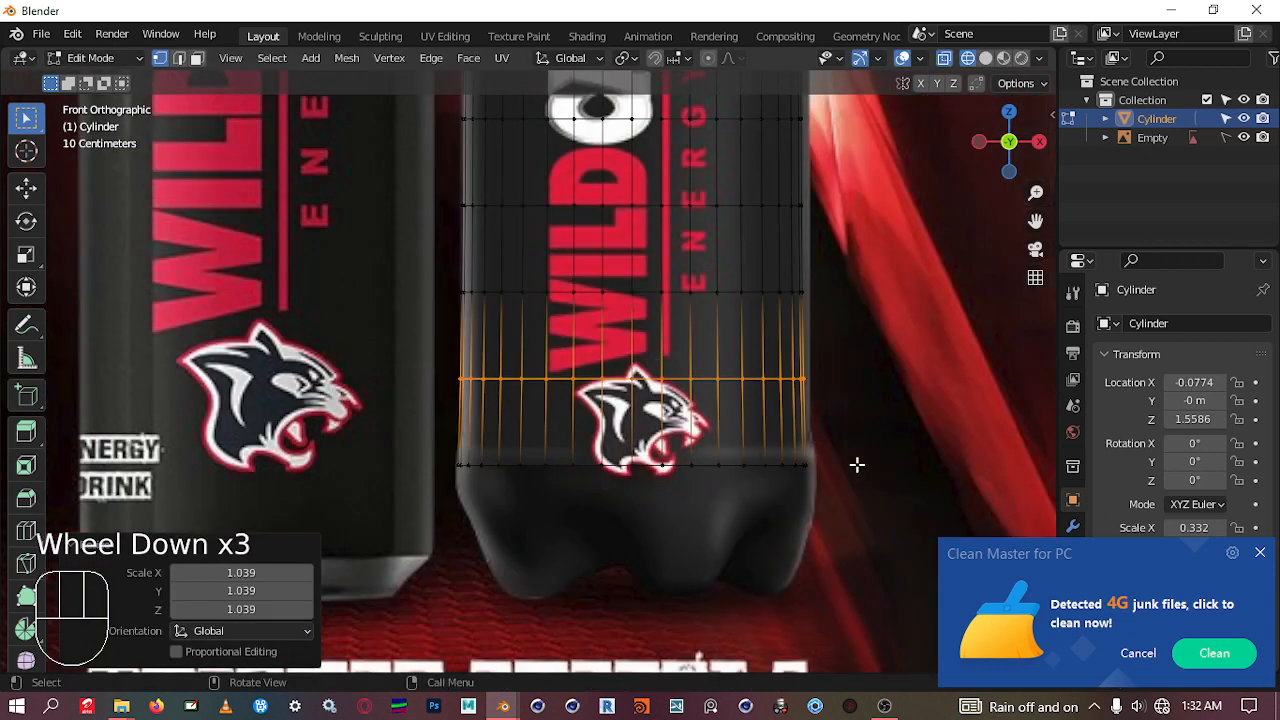
shift+middle_drag(814, 423, 780, 523)
shift+middle_drag(749, 449, 779, 536)
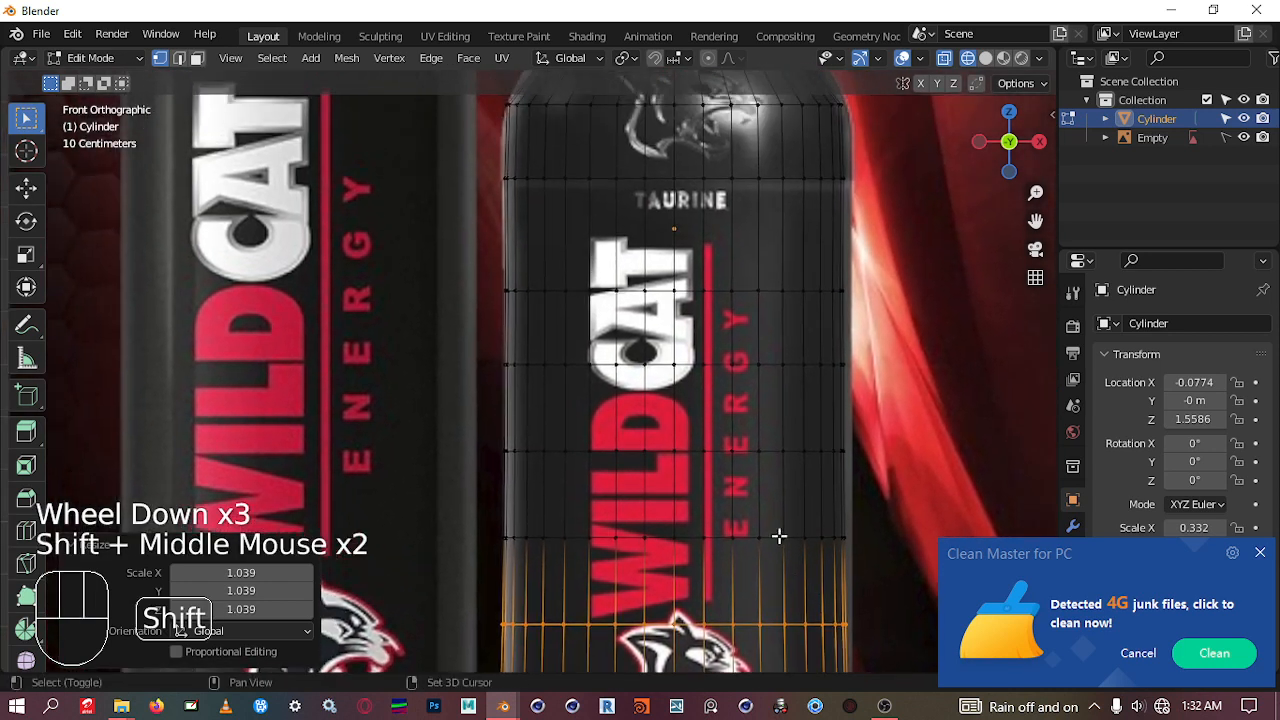
scroll(677, 343, down, 2)
shift+middle_drag(677, 343, 640, 630)
scroll(660, 430, up, 2)
shift+middle_drag(657, 444, 502, 448)
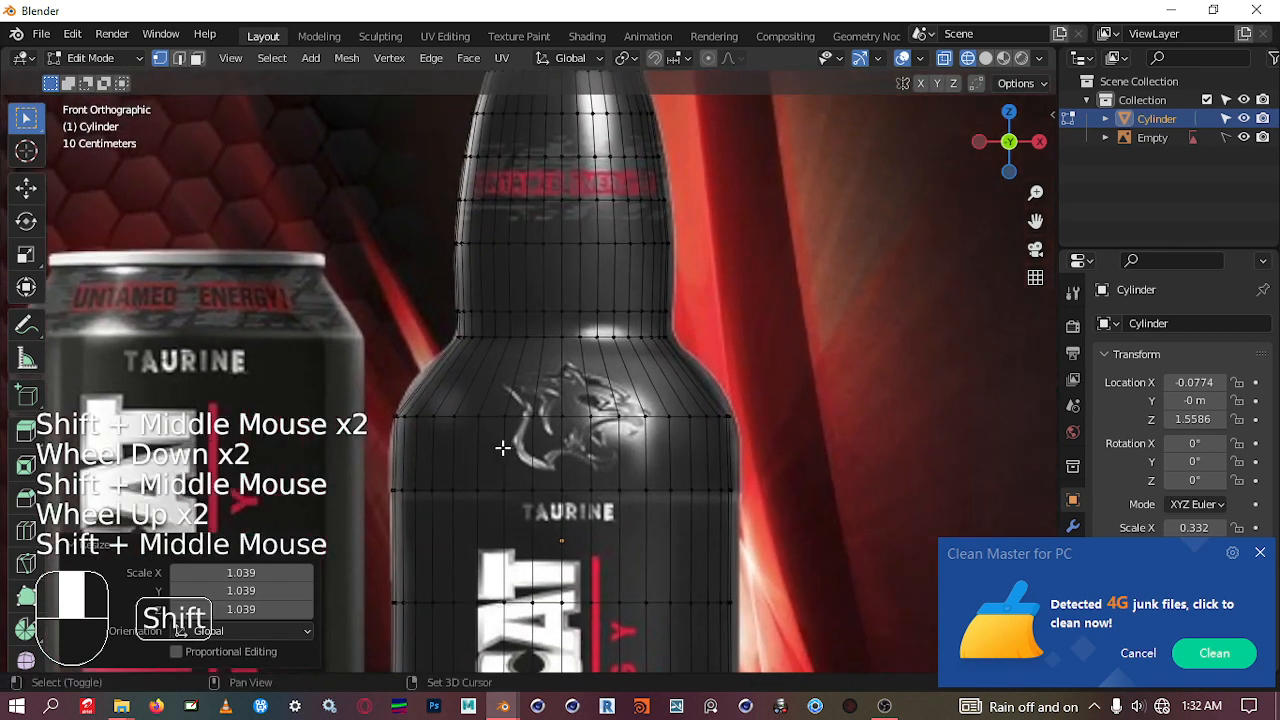
scroll(502, 448, up, 2)
shift+middle_drag(490, 290, 577, 243)
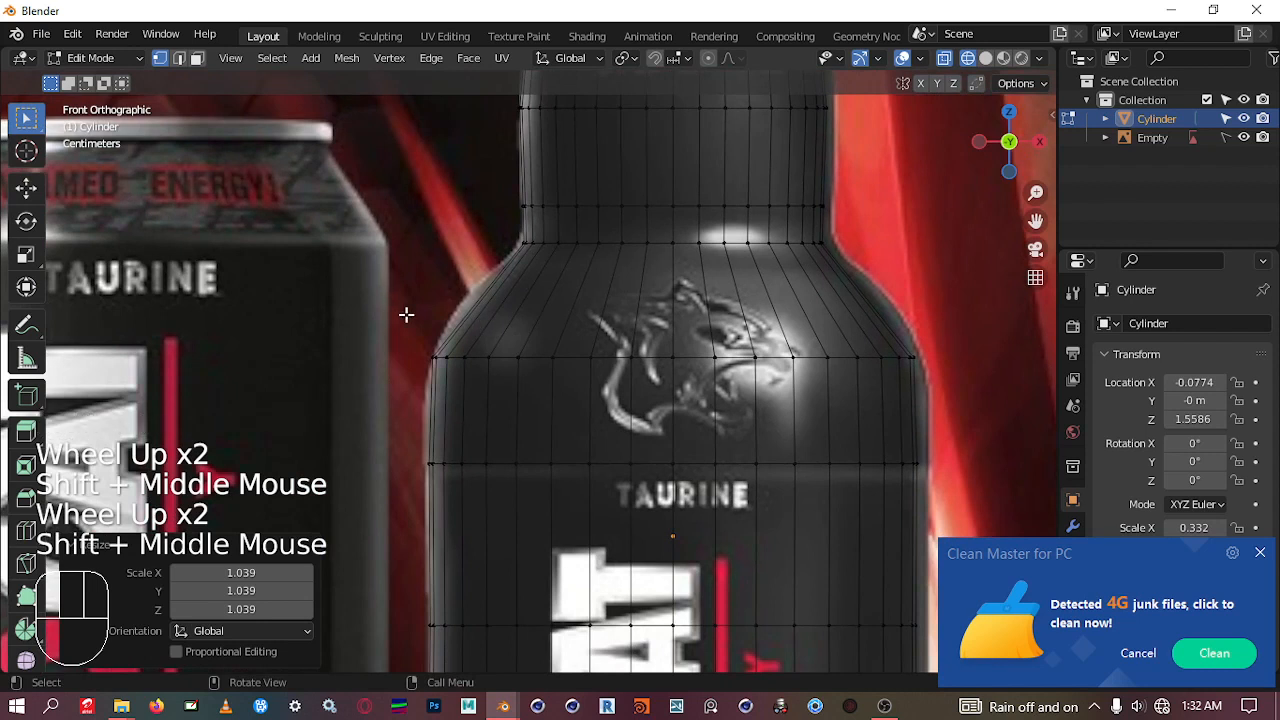
shift+middle_drag(609, 316, 477, 343)
scroll(429, 349, up, 1)
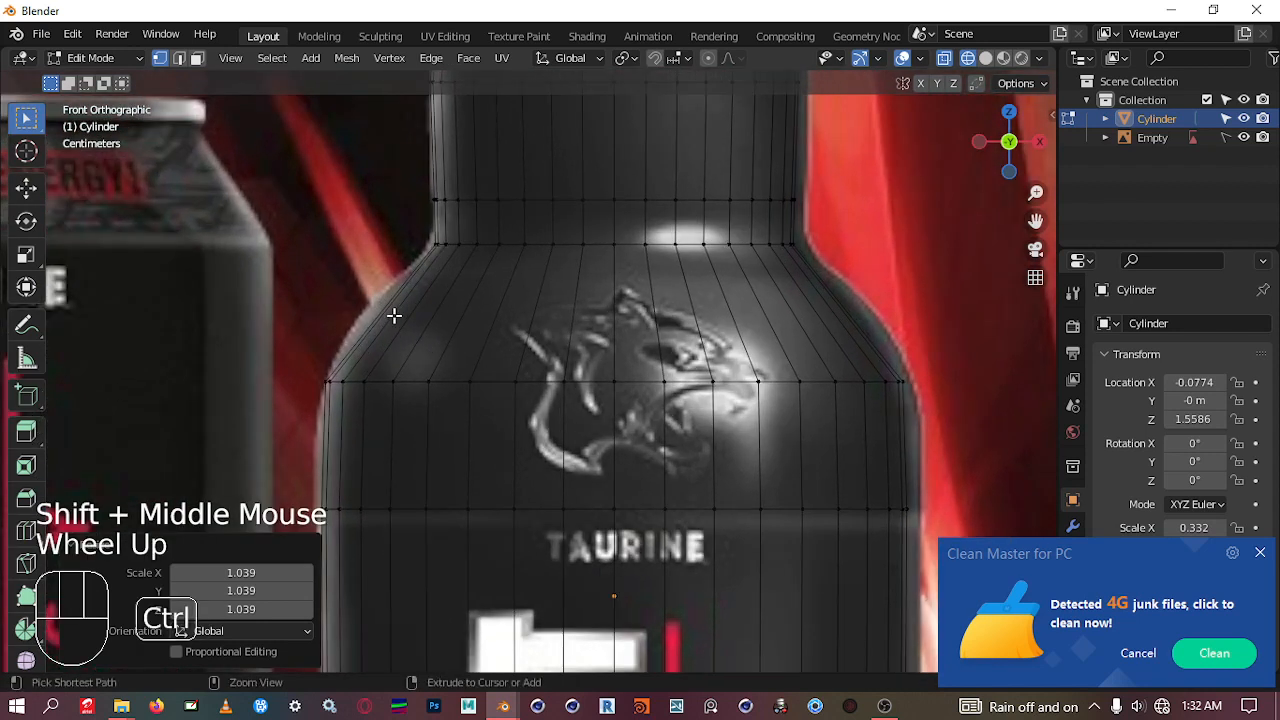
key(ctrl+r)
scroll(394, 316, up, 1)
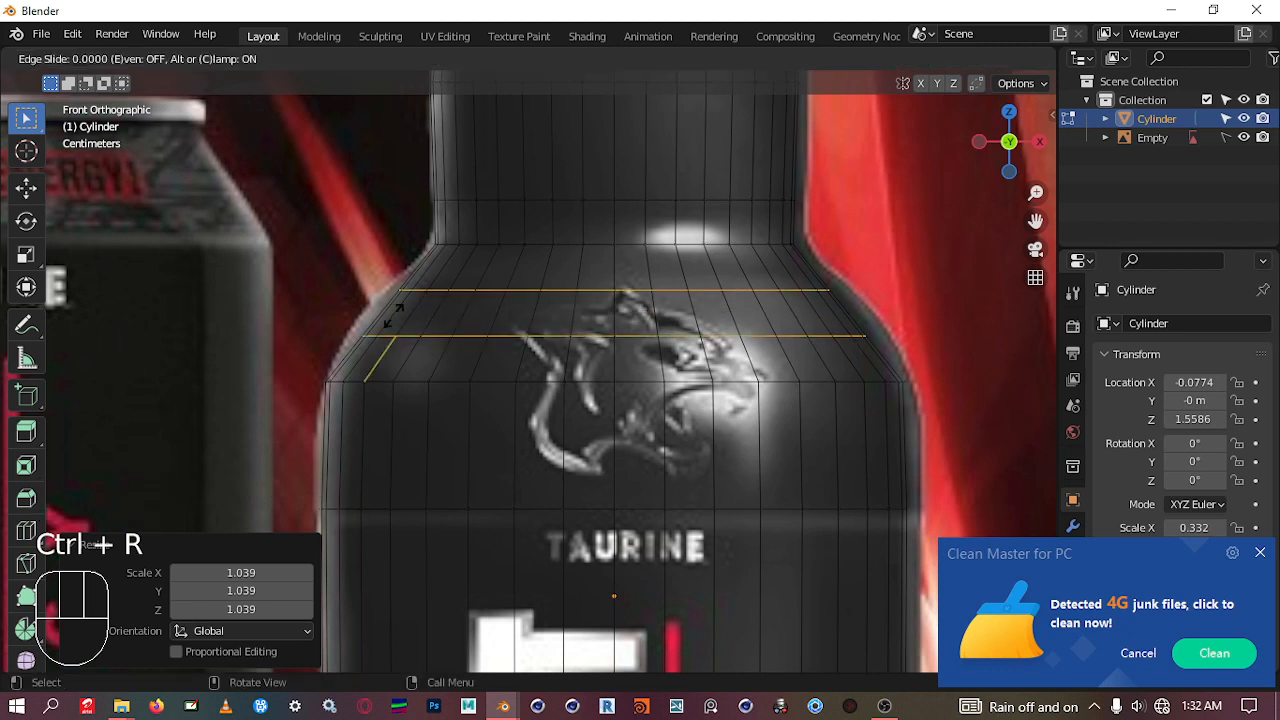
click(394, 316)
scroll(376, 306, up, 1)
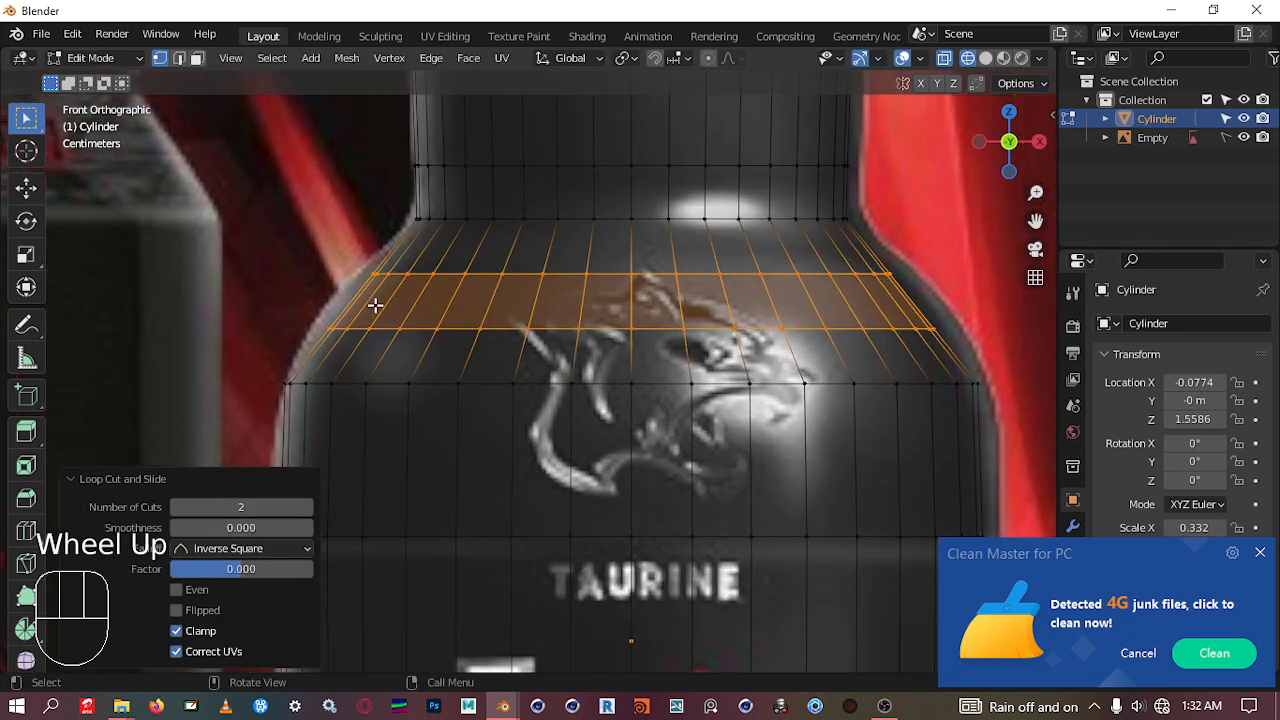
Step: Select the lower of the two shoulder loops and scale it to 1.066 to follow the bottle's curved outline
drag(294, 309, 975, 365)
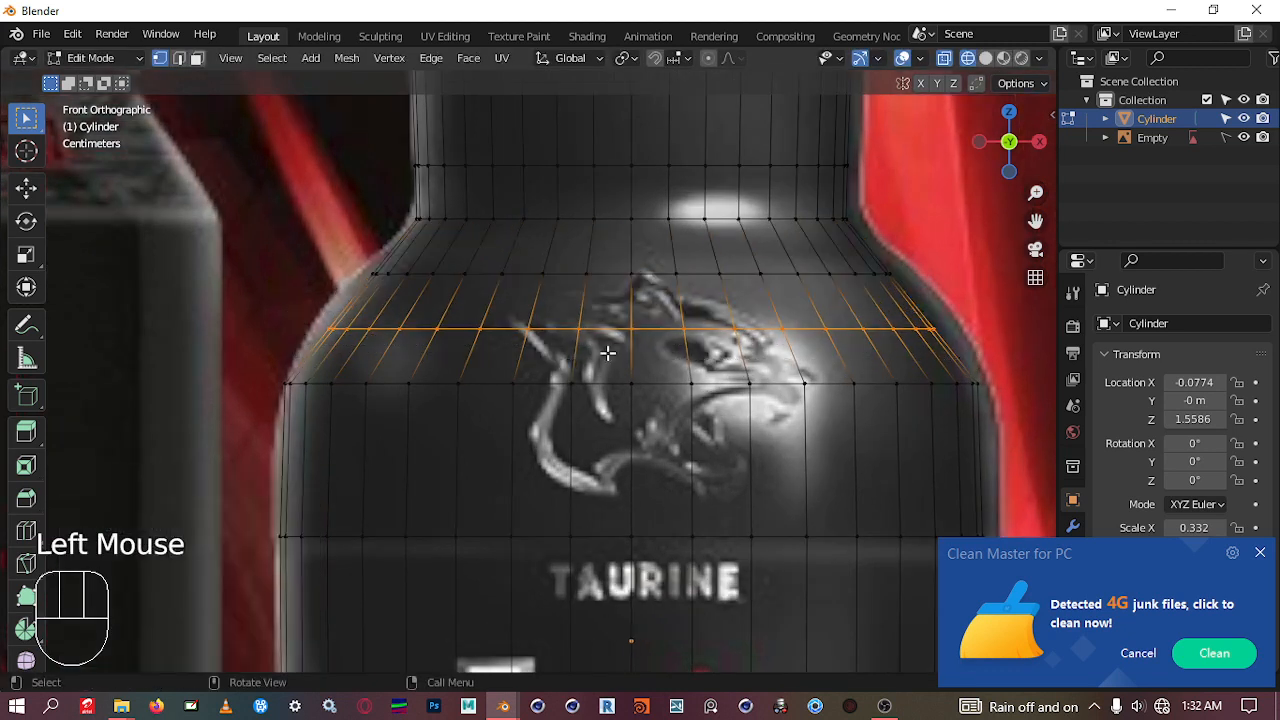
scroll(421, 365, up, 1)
shift+middle_drag(421, 365, 472, 382)
key(s)
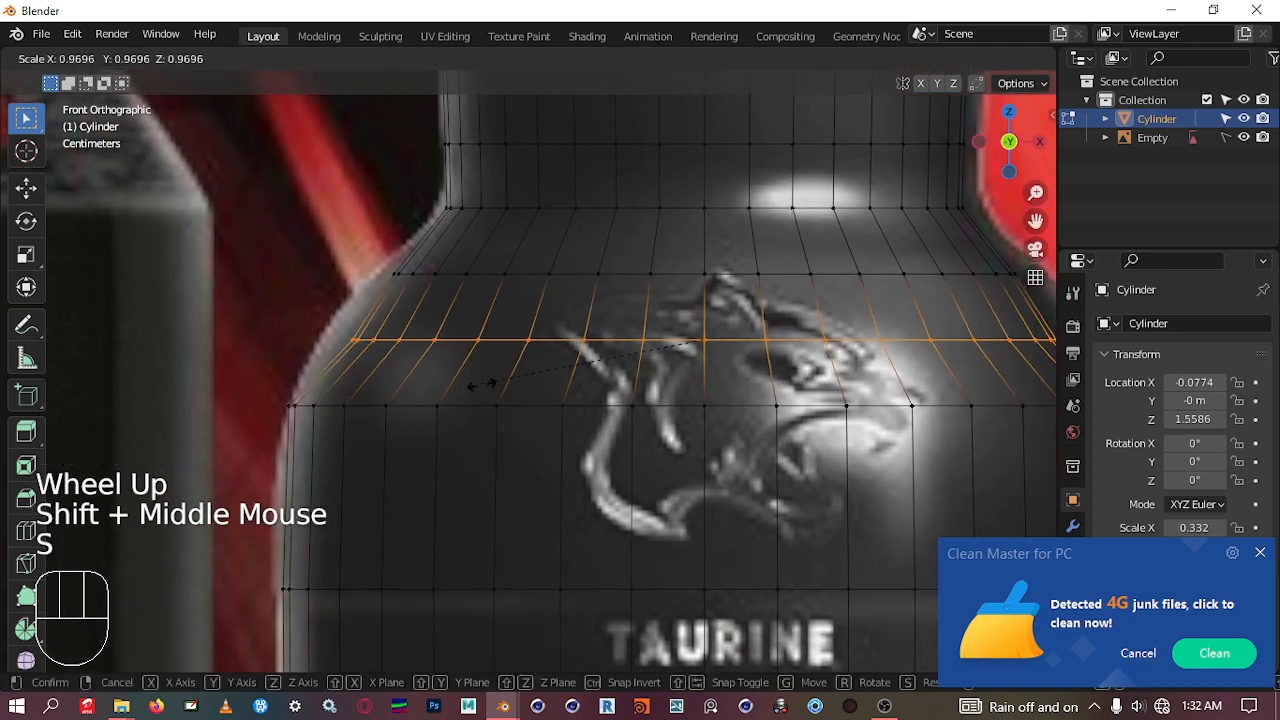
click(429, 299)
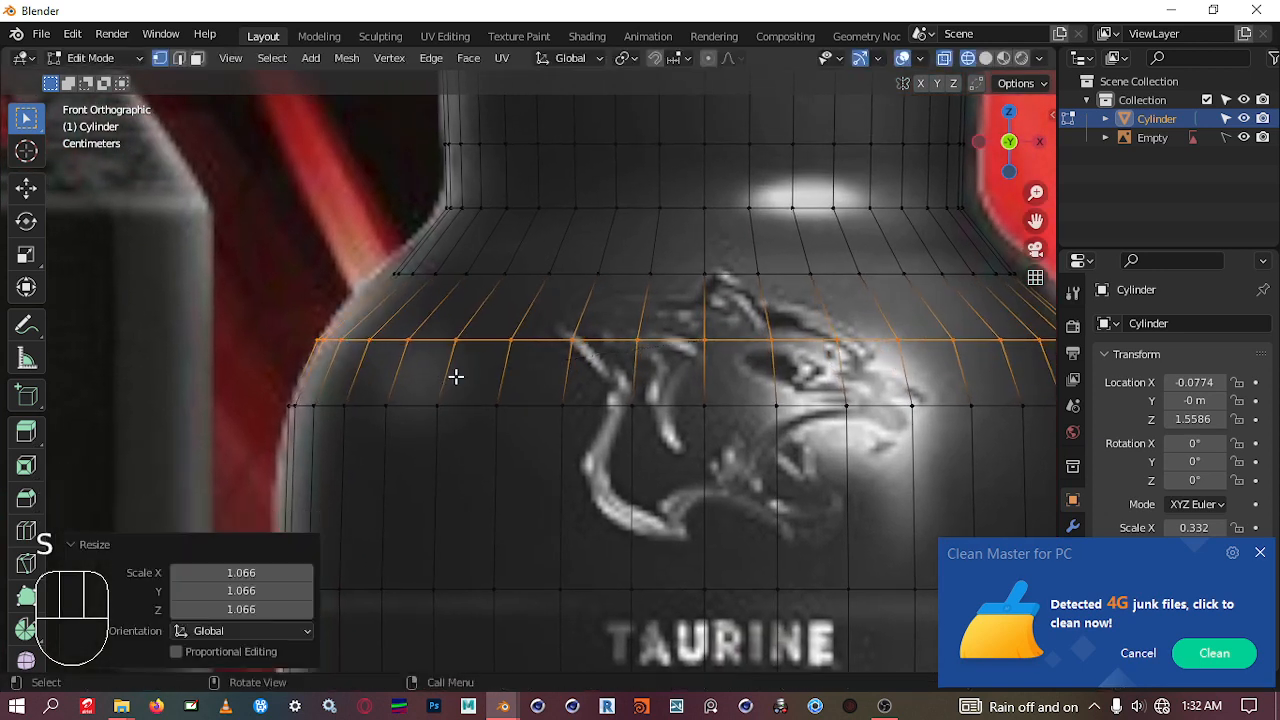
Step: Select the upper of the two shoulder loops and scale it to 1.082 to follow the bottle's curved outline
drag(380, 252, 1068, 310)
key(s)
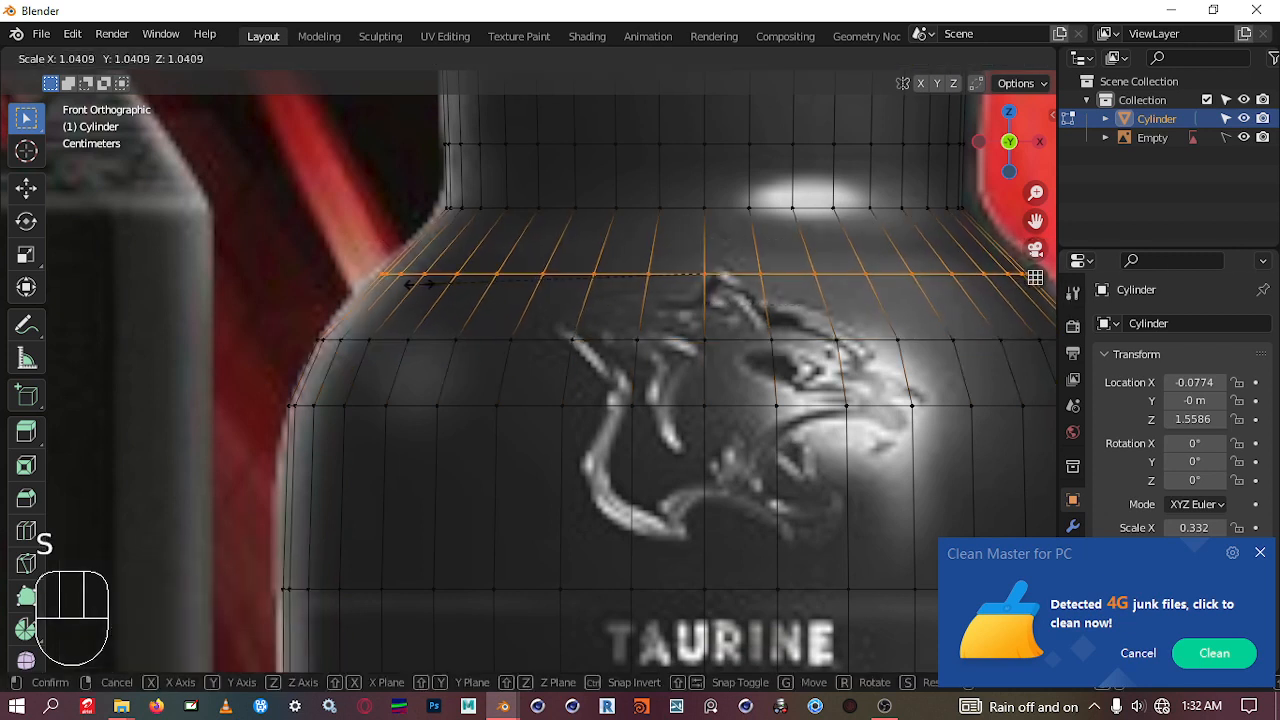
click(371, 261)
scroll(371, 261, down, 3)
shift+middle_drag(366, 246, 451, 310)
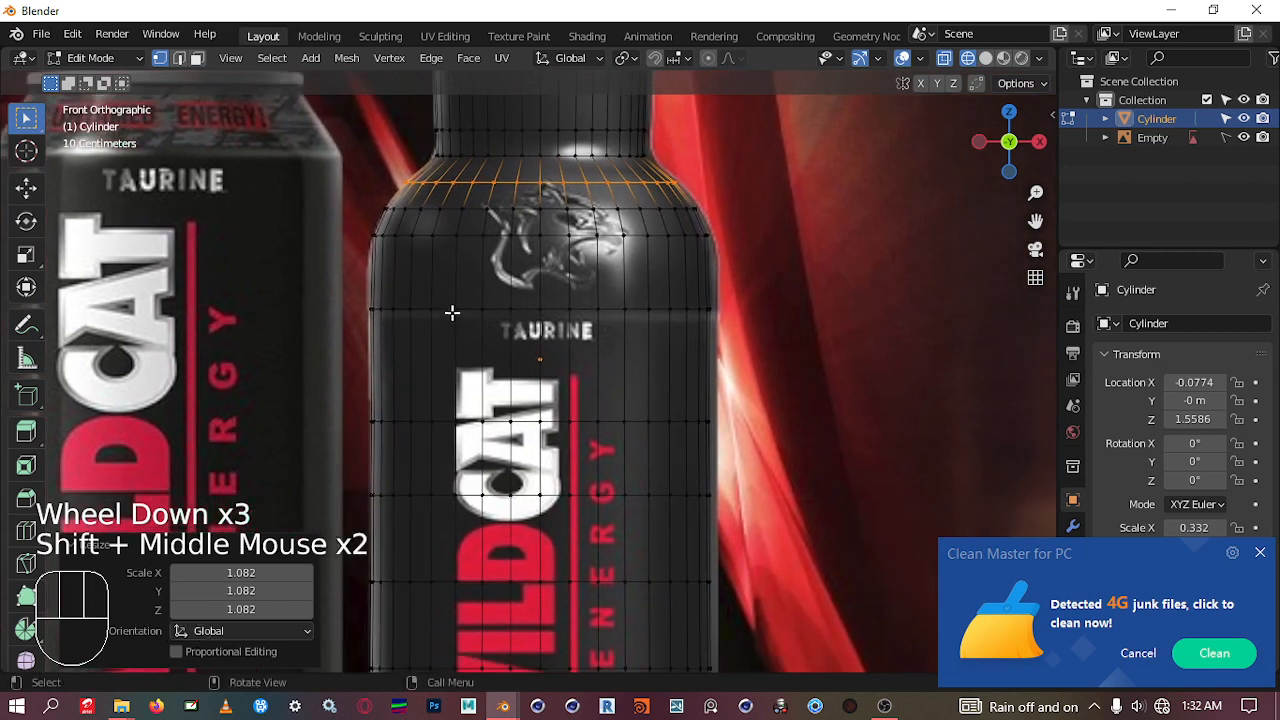
scroll(451, 310, down, 4)
scroll(528, 540, up, 2)
scroll(528, 540, down, 3)
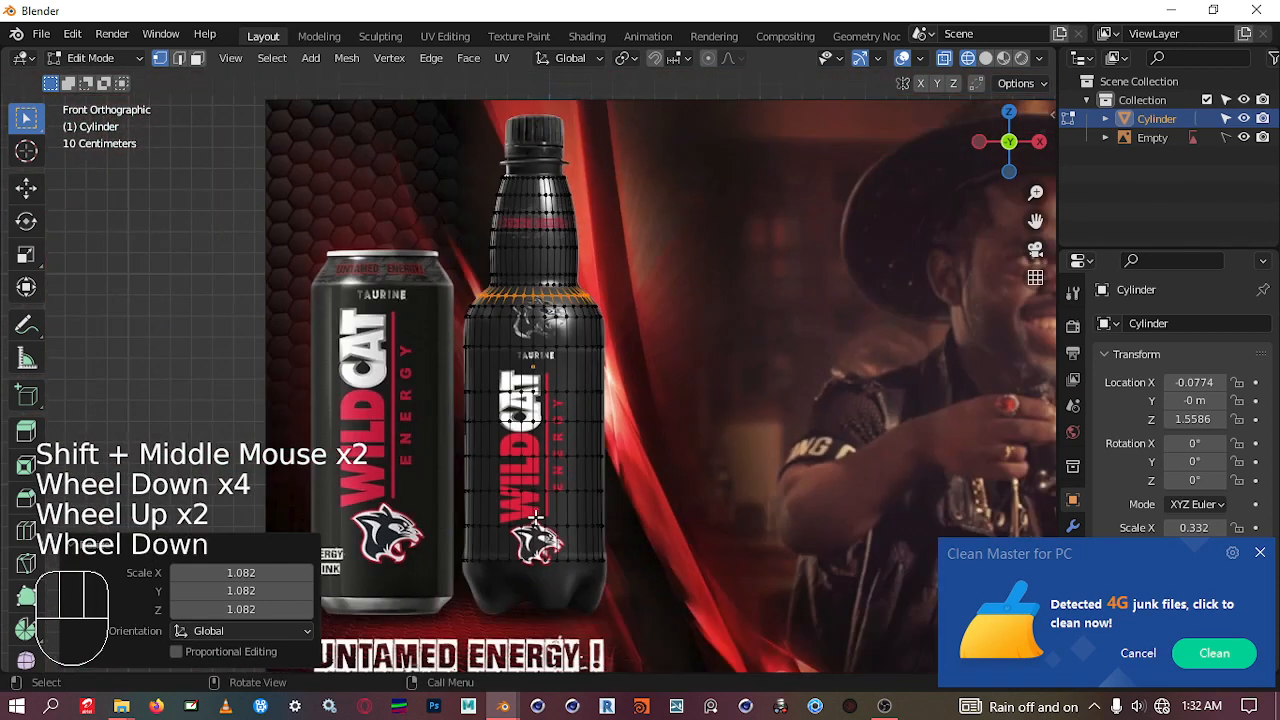
Step: Switch the viewport from wireframe to solid shading in a perspective view and clear the vertex selection
middle_drag(540, 557, 735, 340)
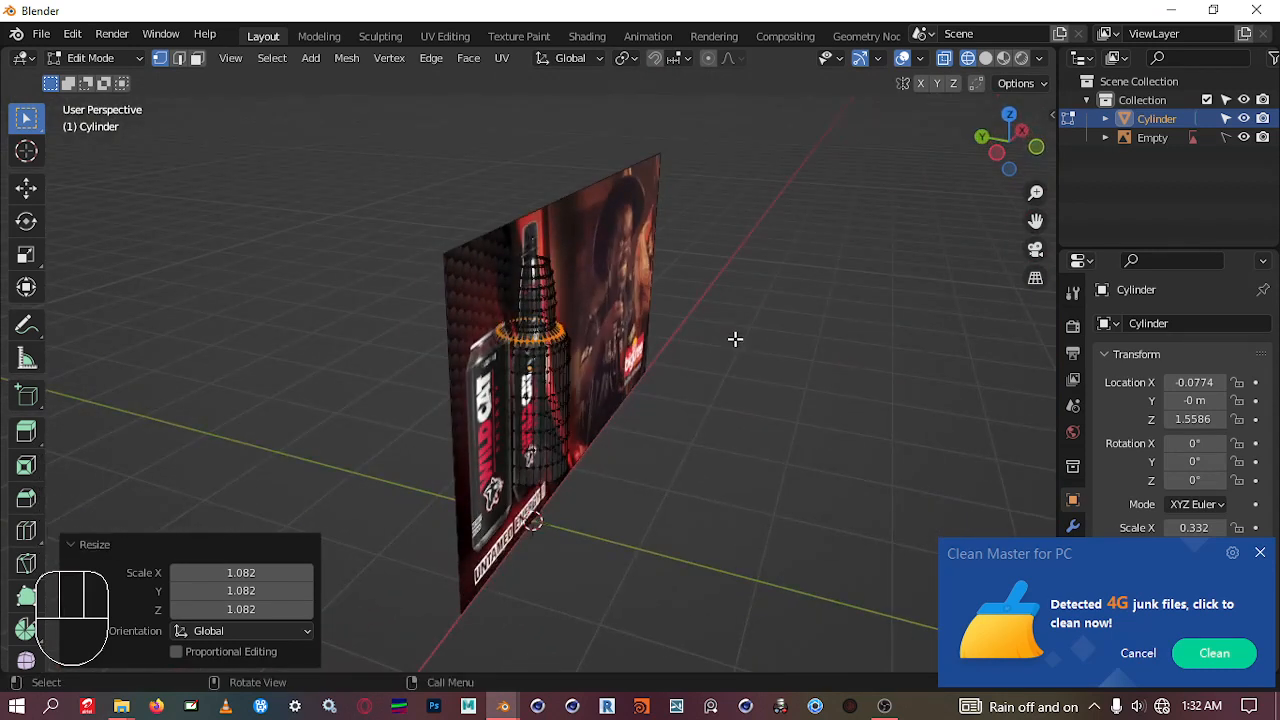
key(shift+z)
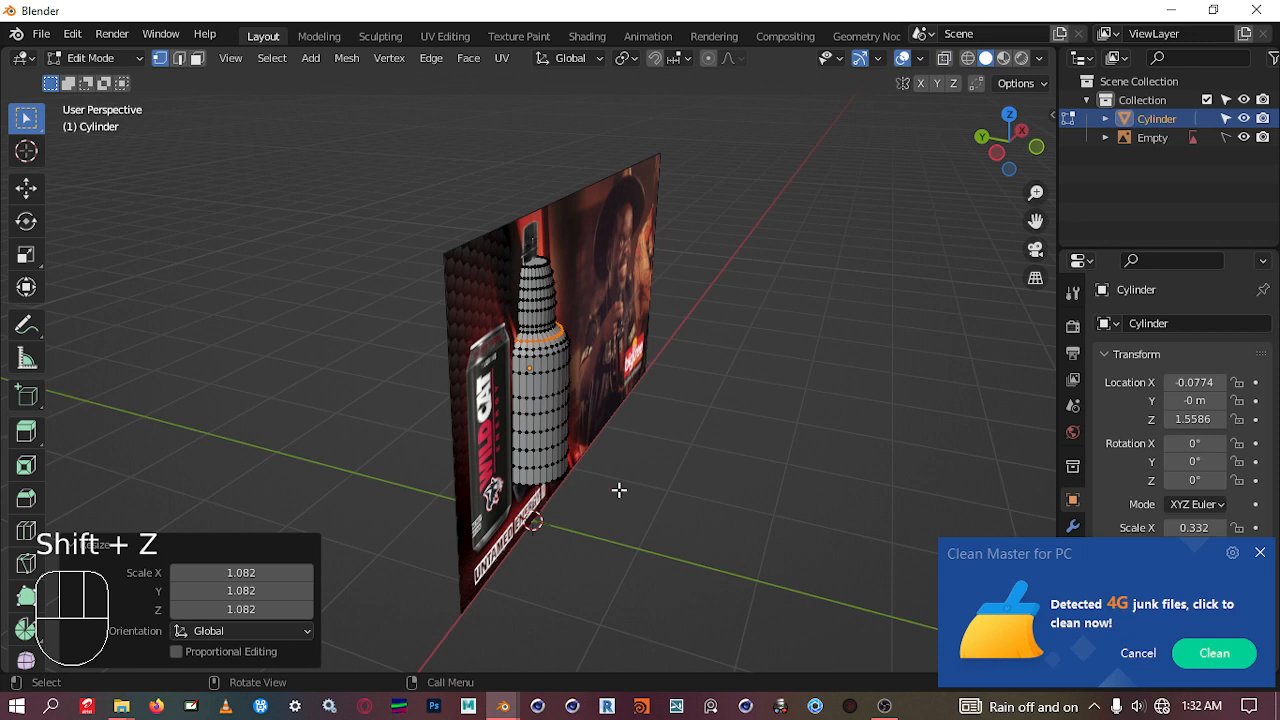
key(shift+z)
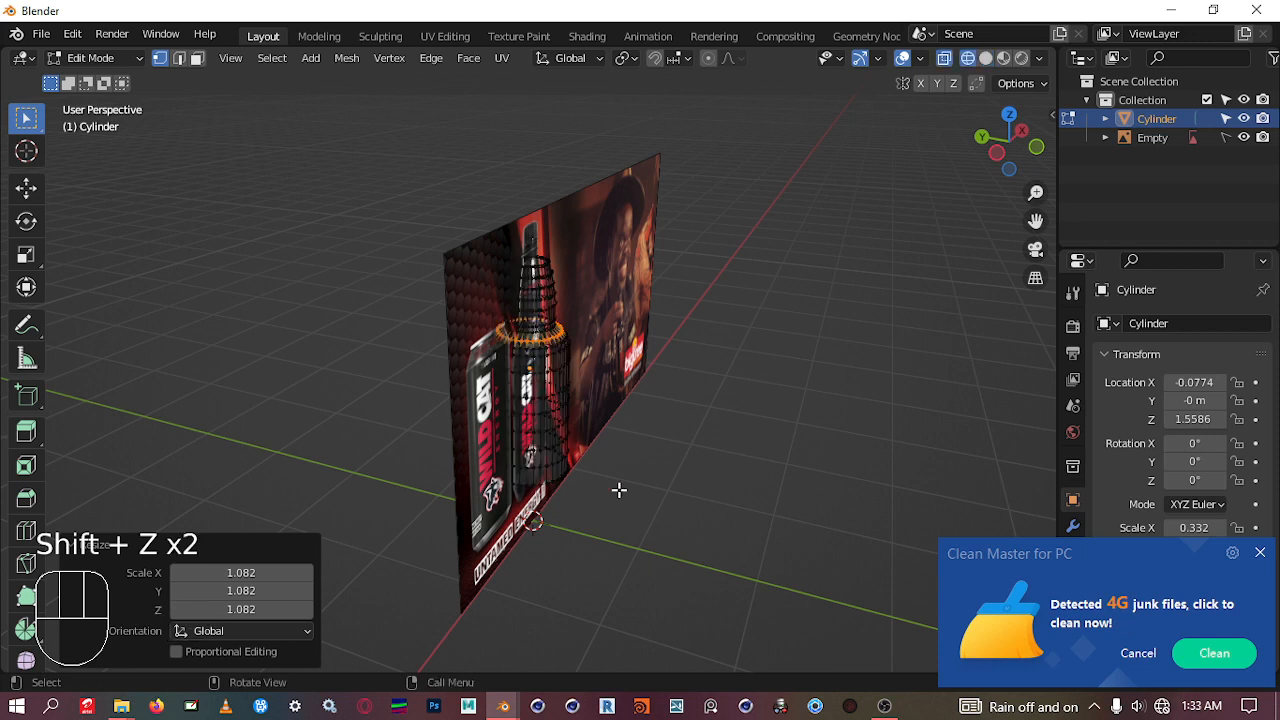
key(shift+z)
key(z)
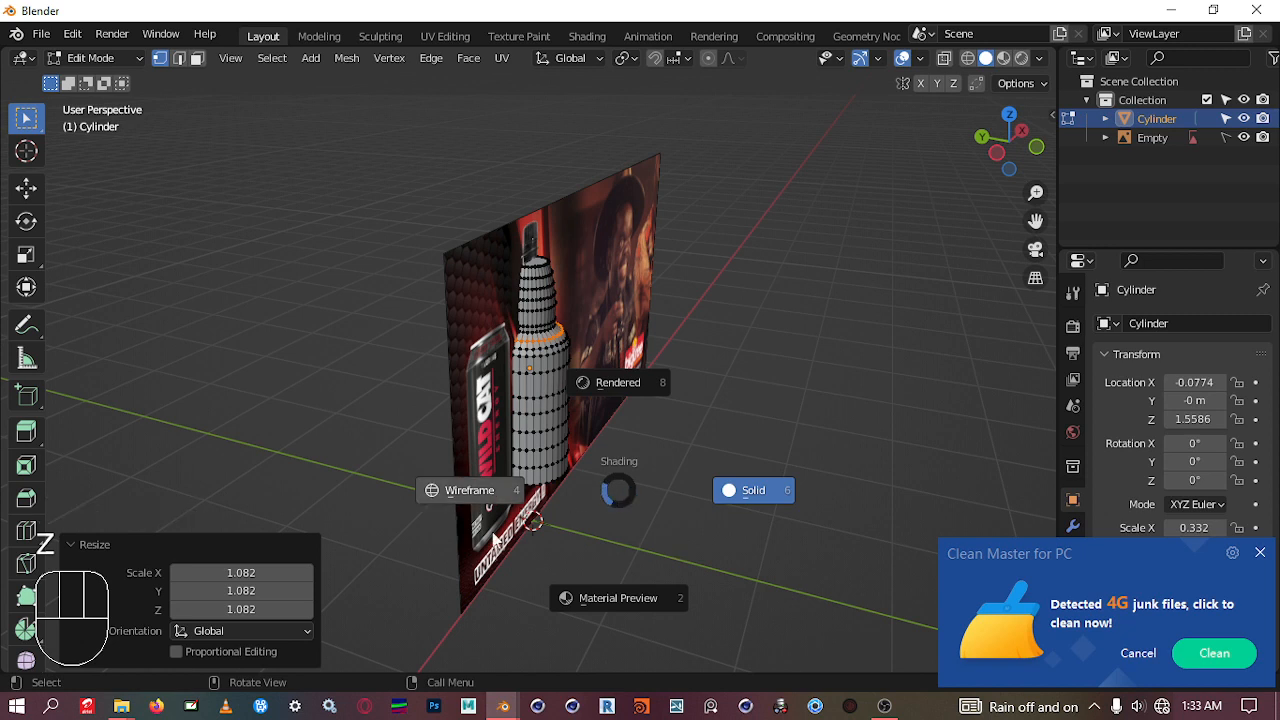
click(810, 426)
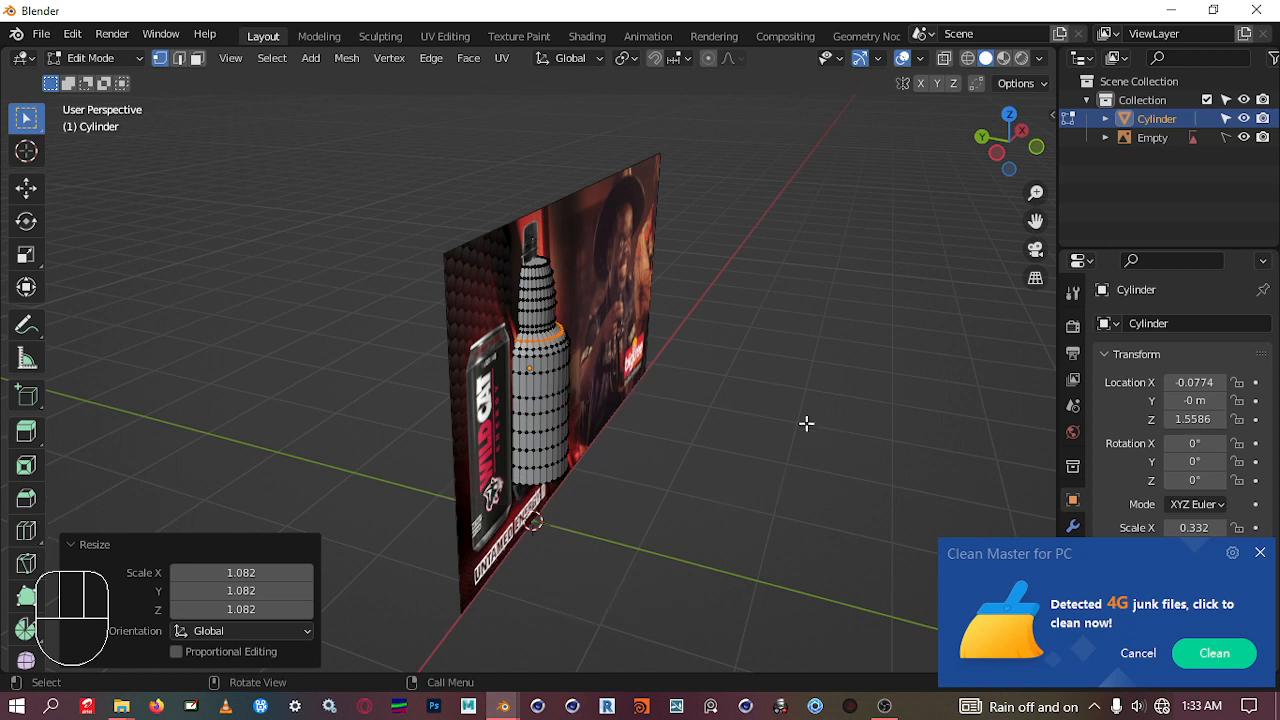
key(z)
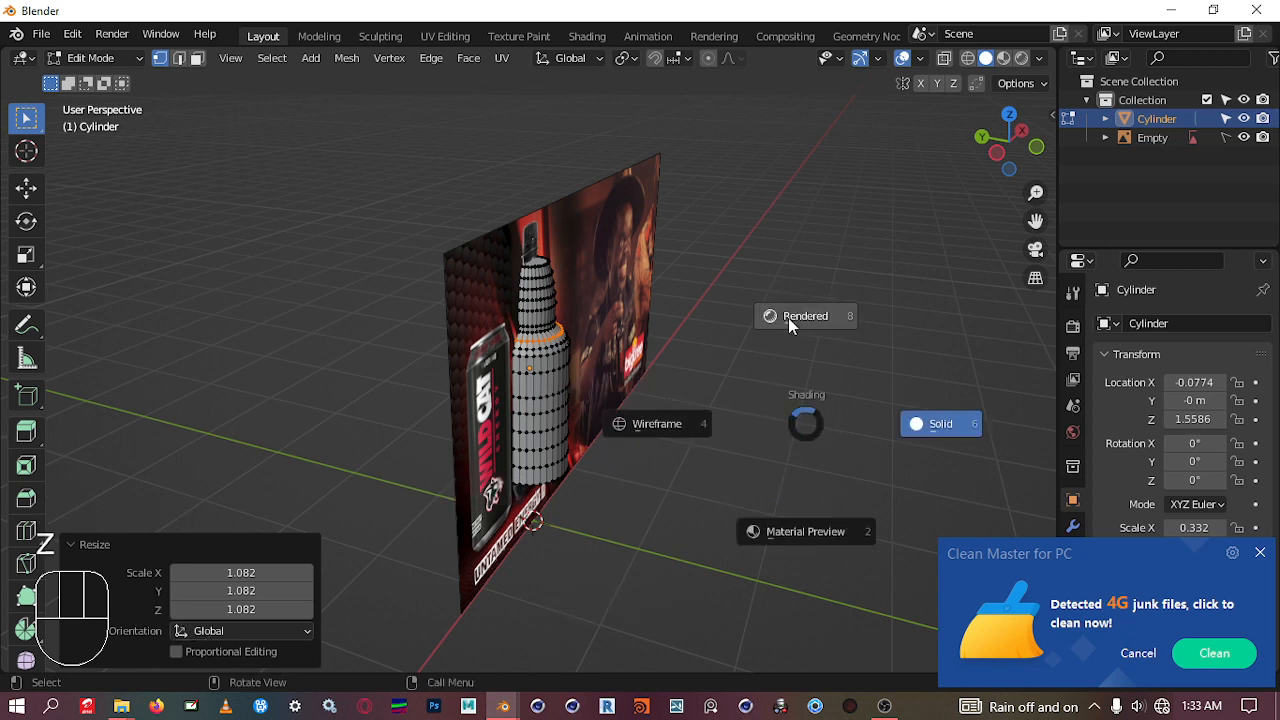
click(780, 264)
key(shift+z)
middle_drag(769, 383, 559, 329)
key(shift+z)
click(545, 189)
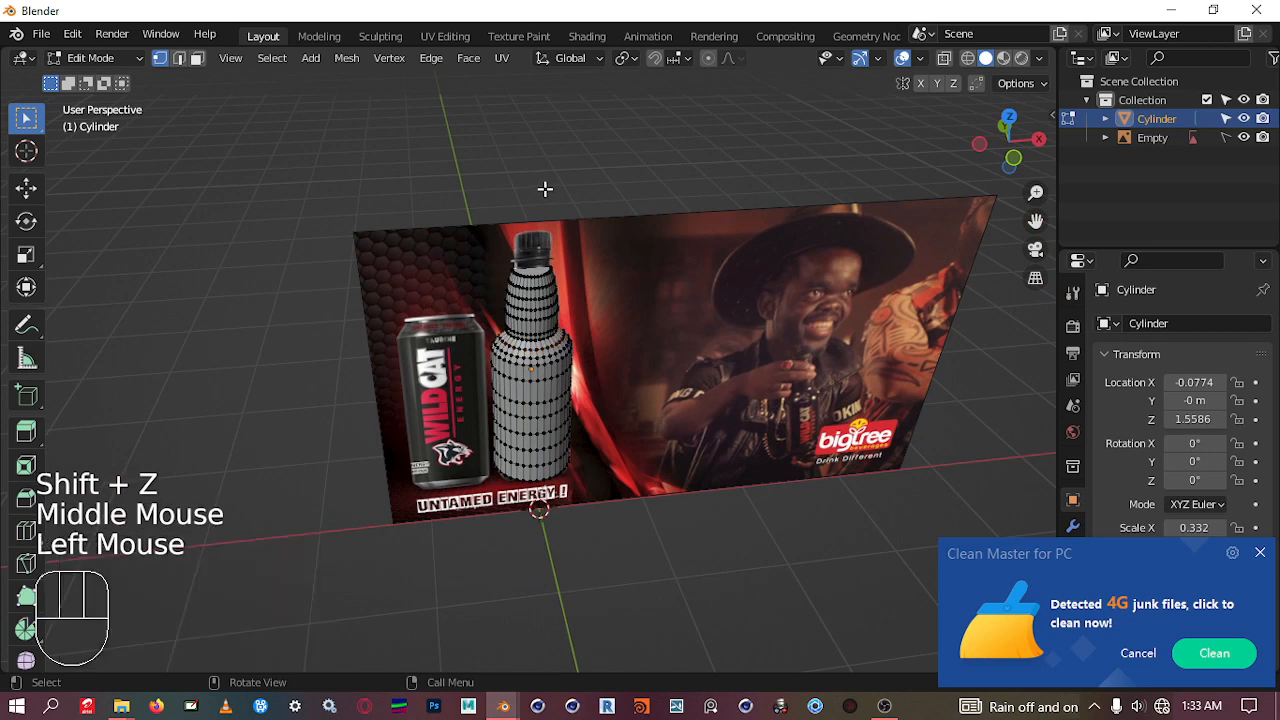
Step: Hide the Cylinder object to expose the reference bottle and return to the front orthographic view
scroll(534, 347, up, 2)
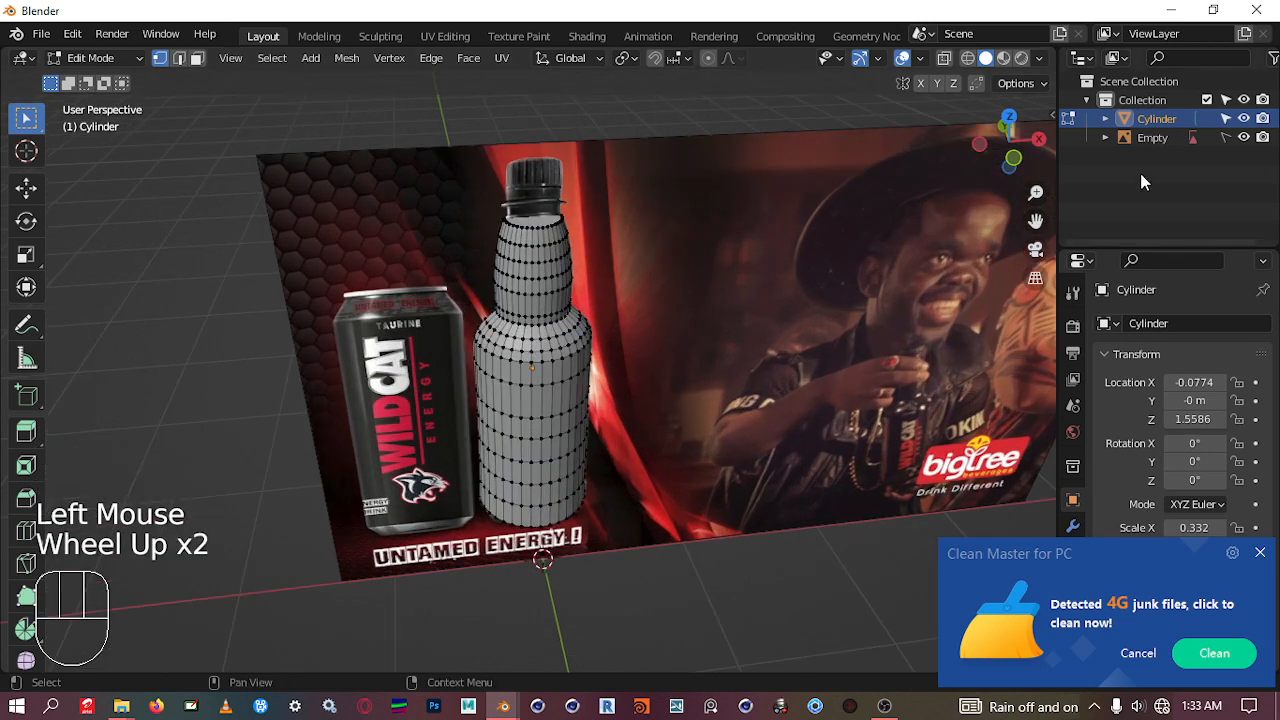
click(1246, 119)
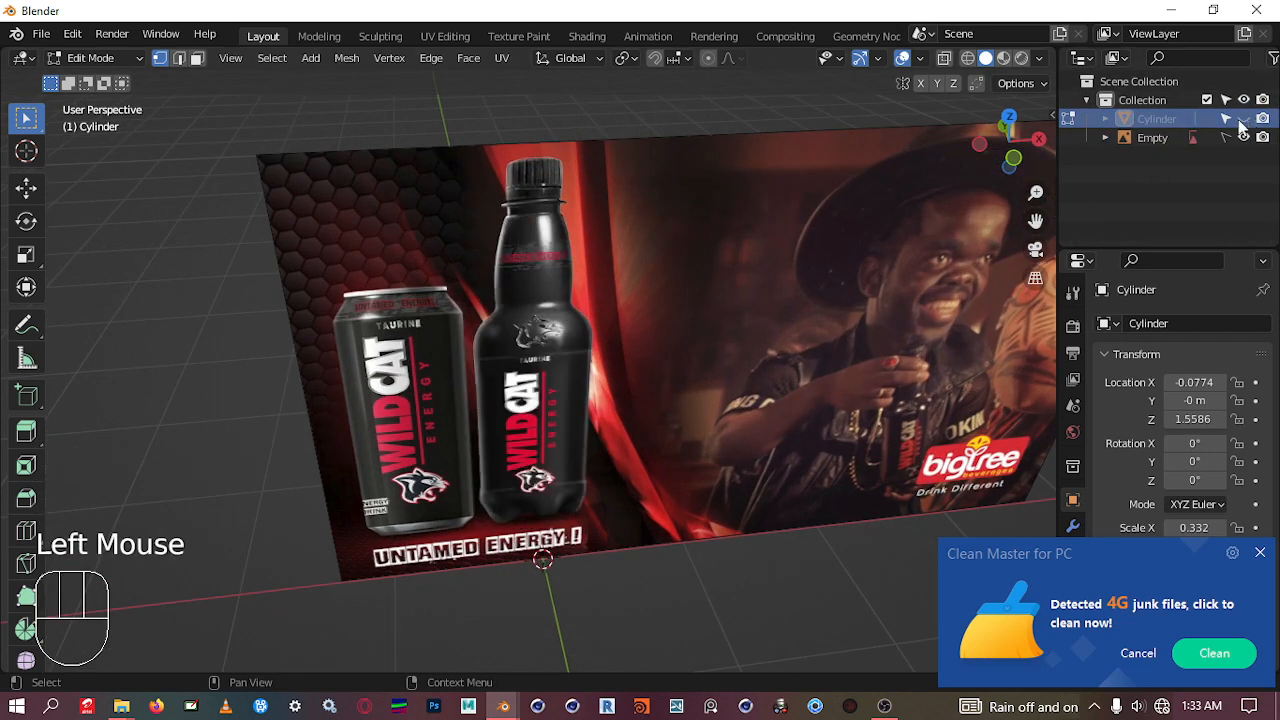
scroll(588, 348, up, 2)
middle_drag(588, 348, 562, 262)
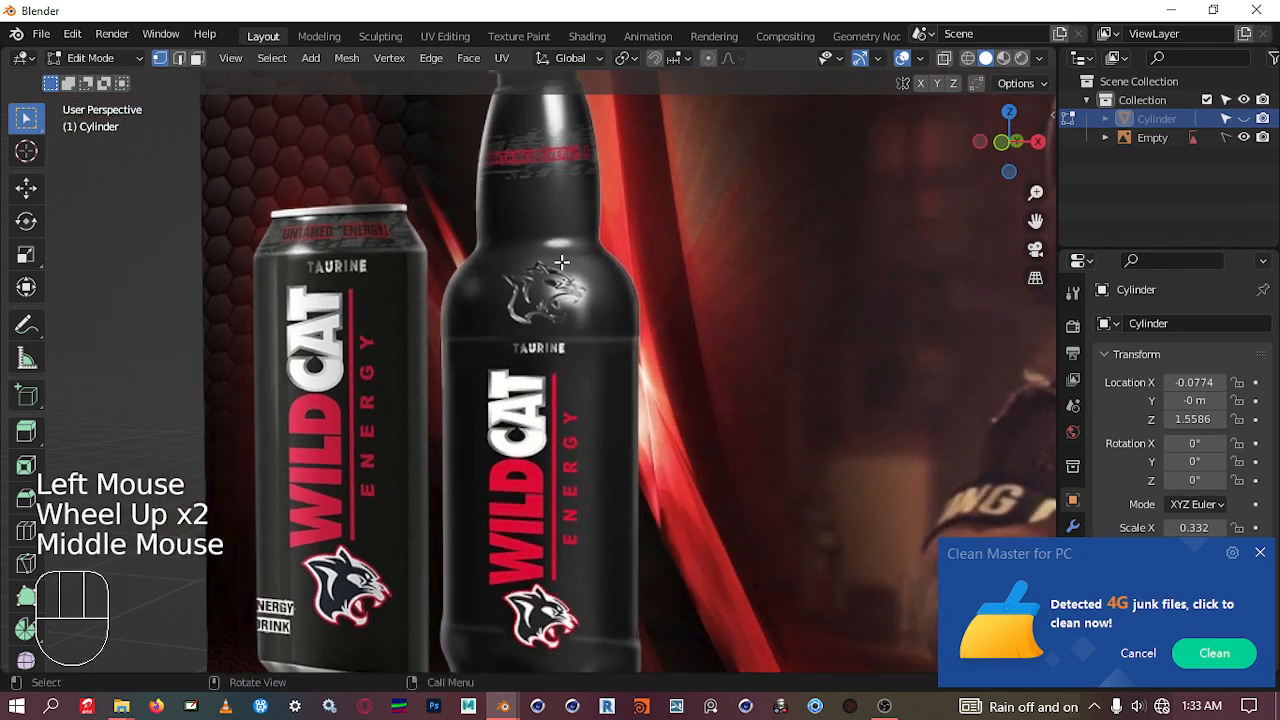
key(KP_1)
scroll(563, 224, down, 1)
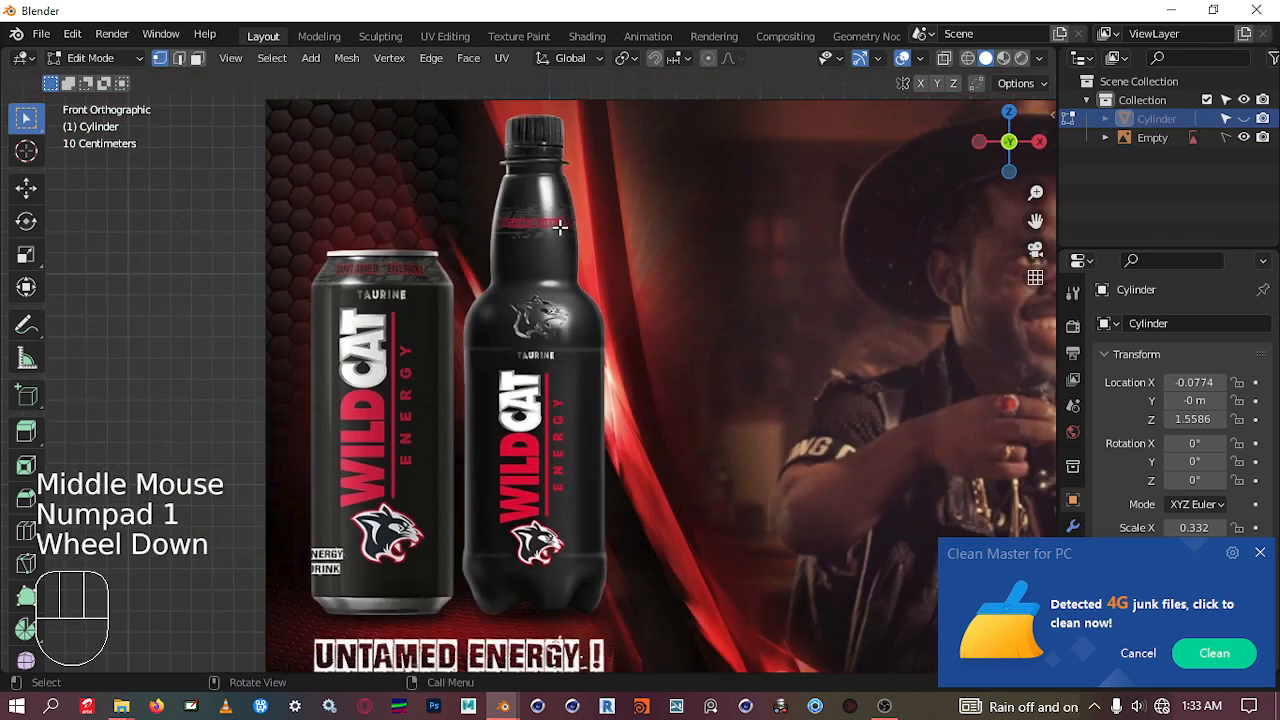
Step: Examine the reference bottle's outline from the cap and neck down to the lobed base
scroll(556, 227, up, 3)
shift+middle_drag(556, 227, 593, 417)
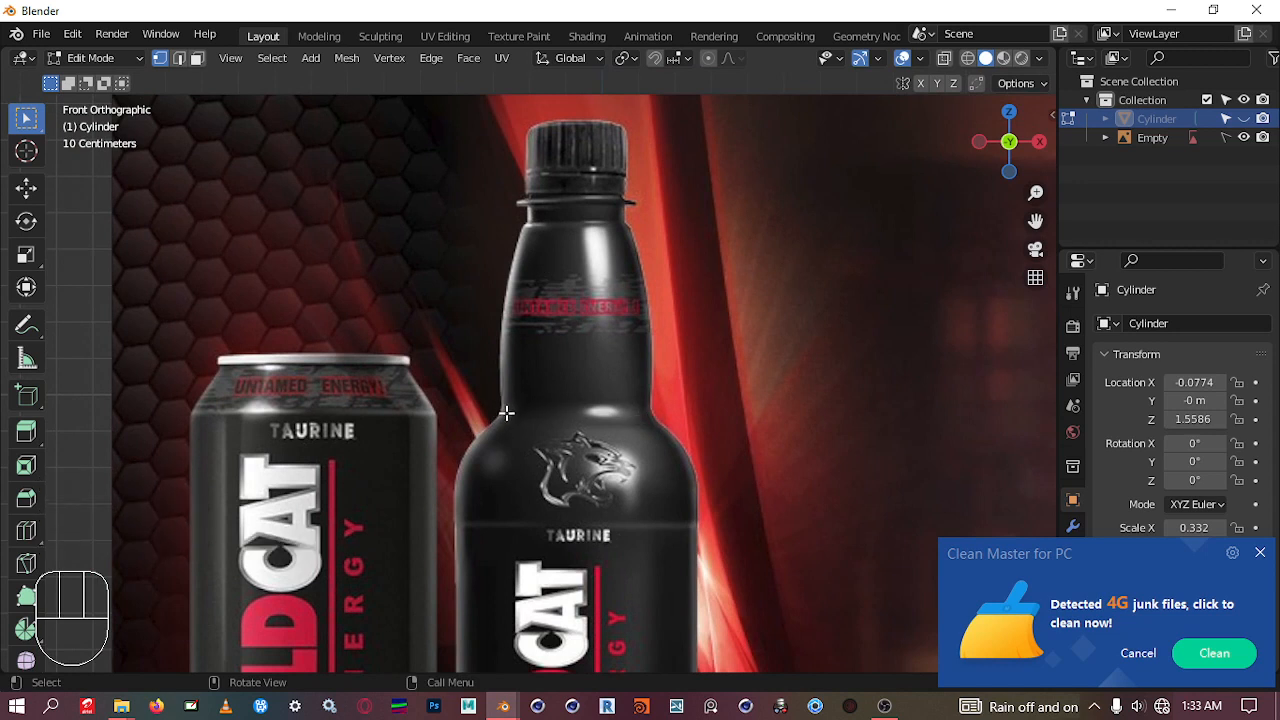
shift+middle_drag(503, 420, 479, 271)
scroll(430, 268, up, 3)
scroll(430, 268, down, 1)
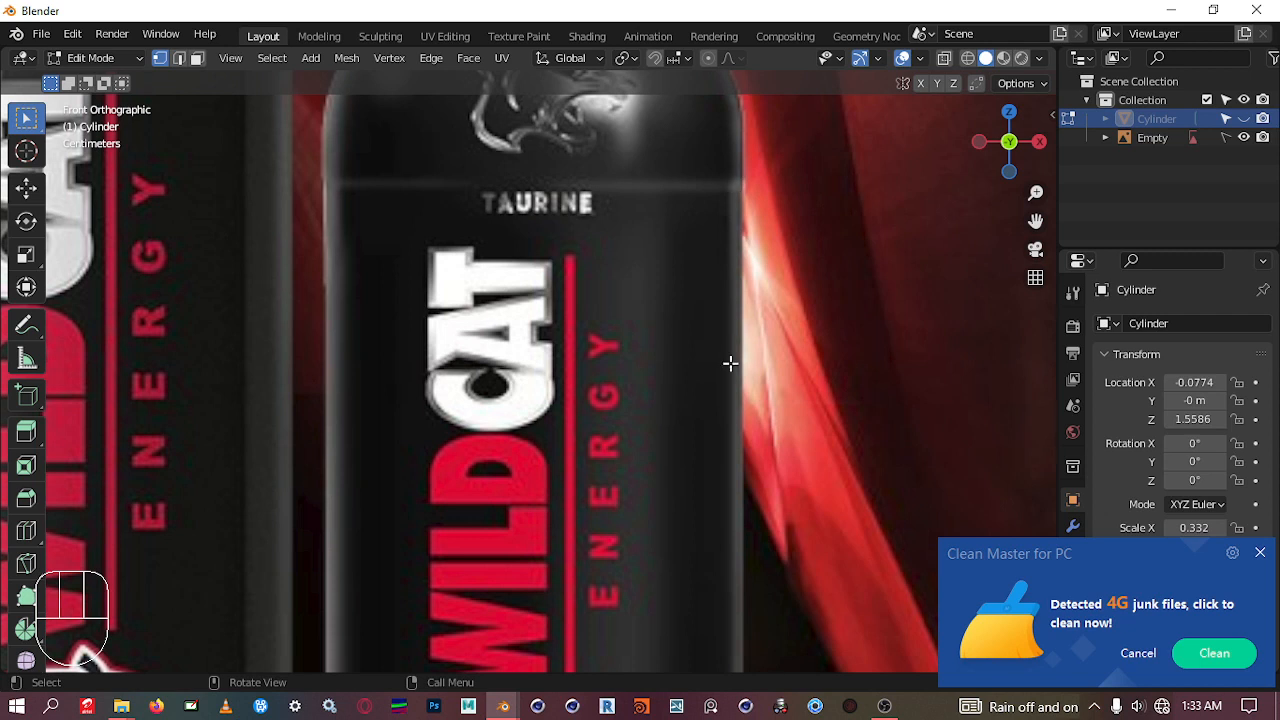
shift+middle_drag(765, 564, 693, 264)
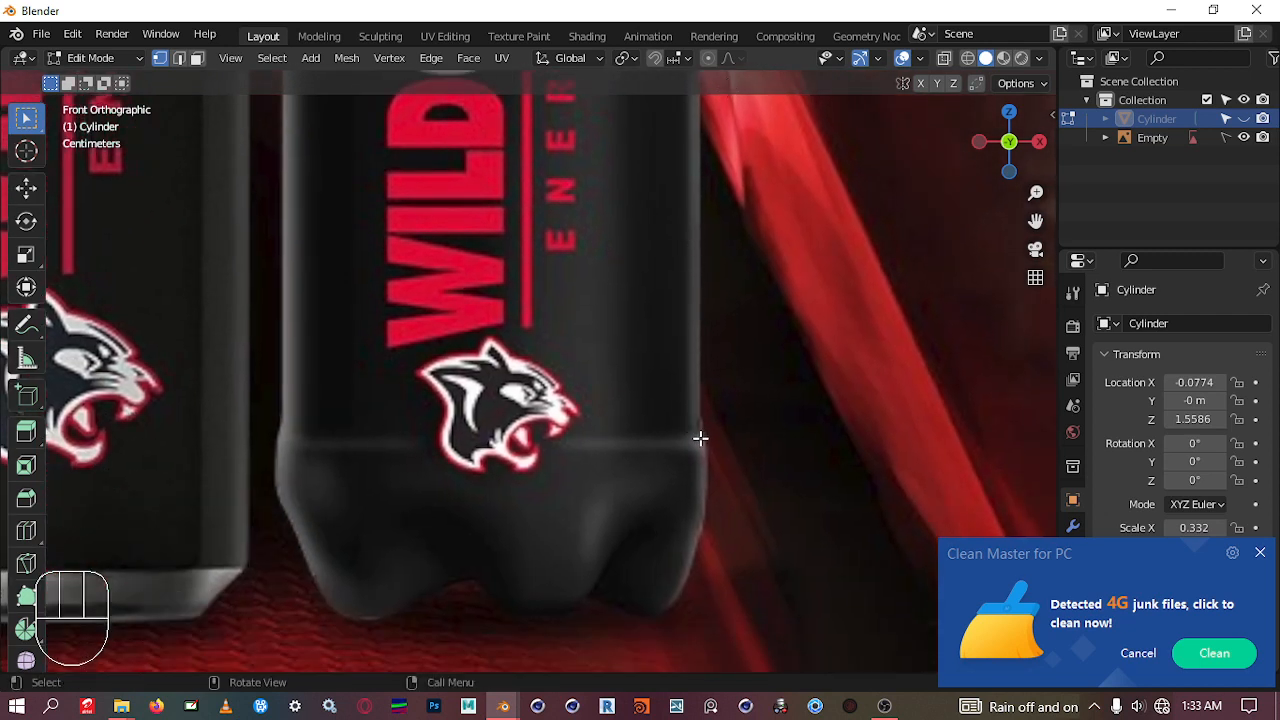
Step: Check the reference bottle's base and neck, and unhide the Cylinder object
scroll(655, 330, down, 3)
shift+scroll(650, 330, down, 1)
shift+middle_drag(650, 330, 600, 420)
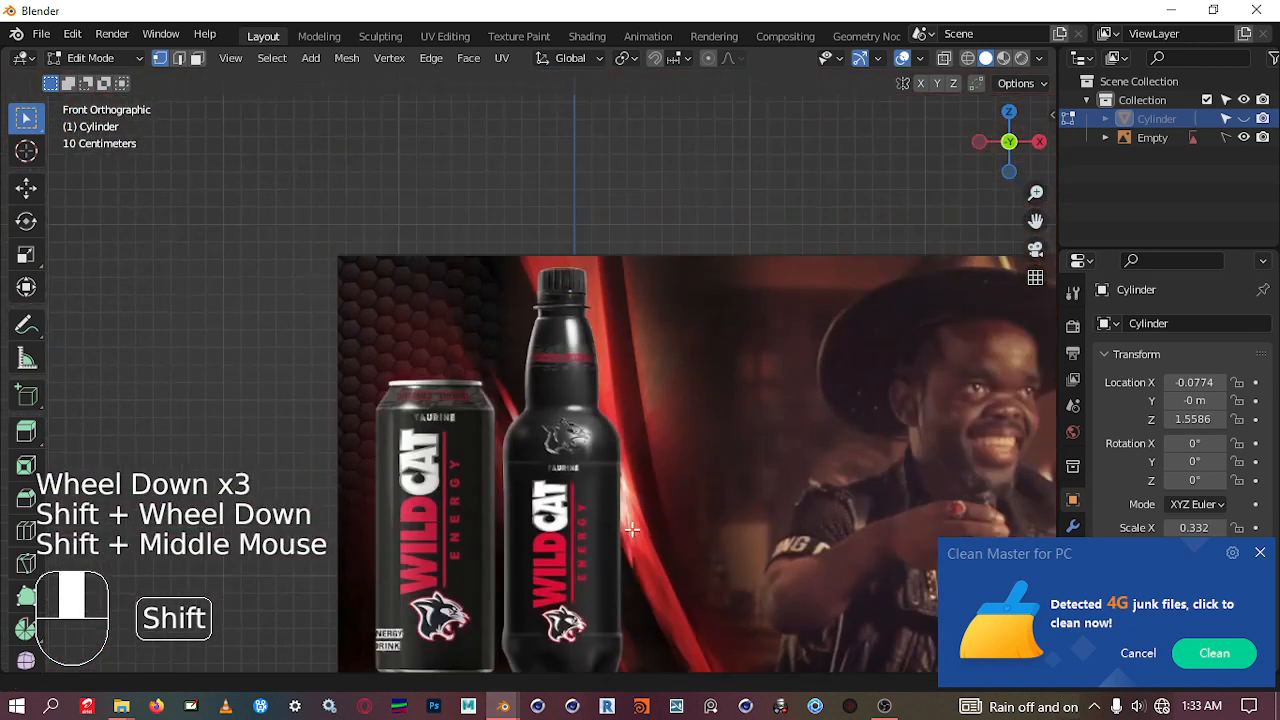
scroll(570, 385, up, 5)
scroll(565, 383, up, 1)
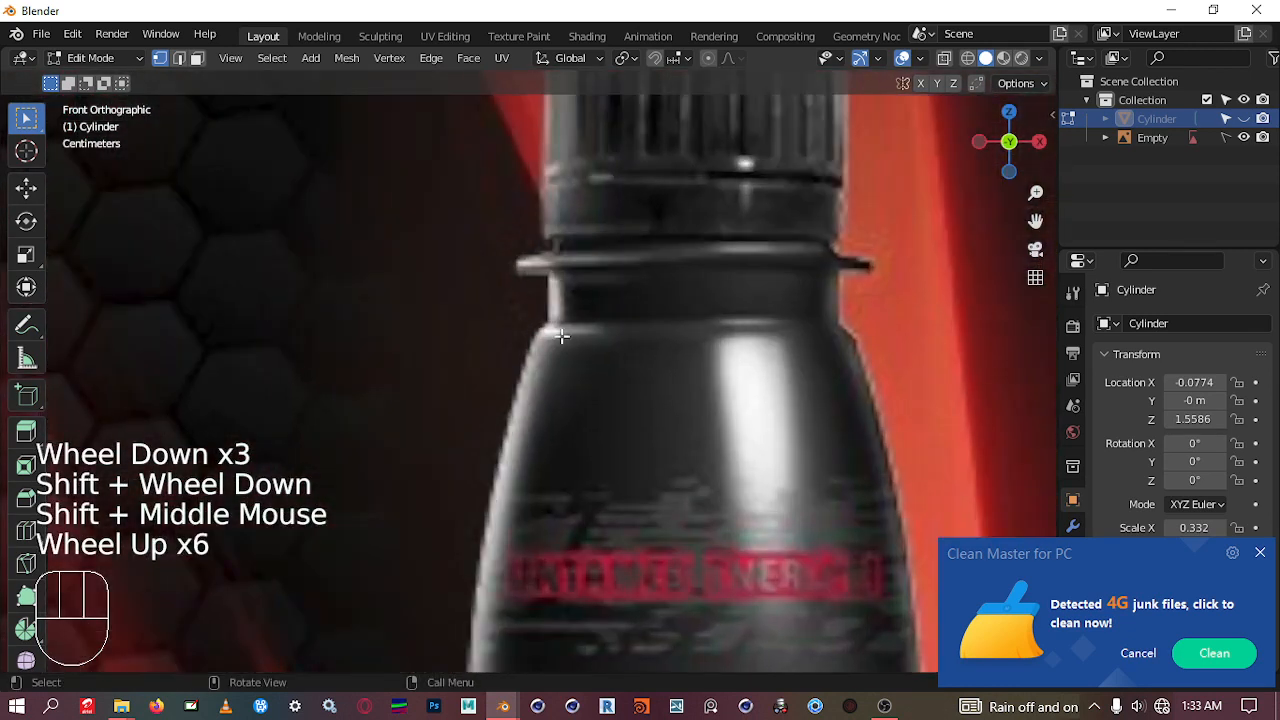
scroll(560, 265, down, 2)
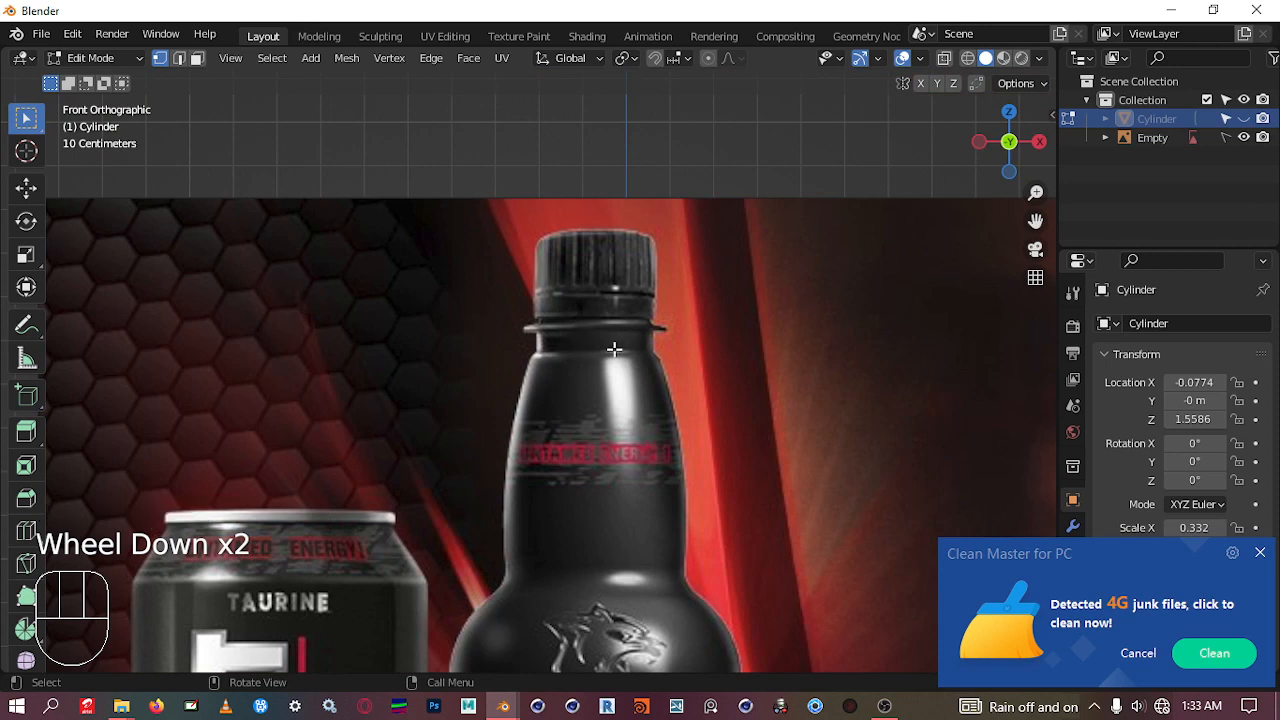
click(1244, 118)
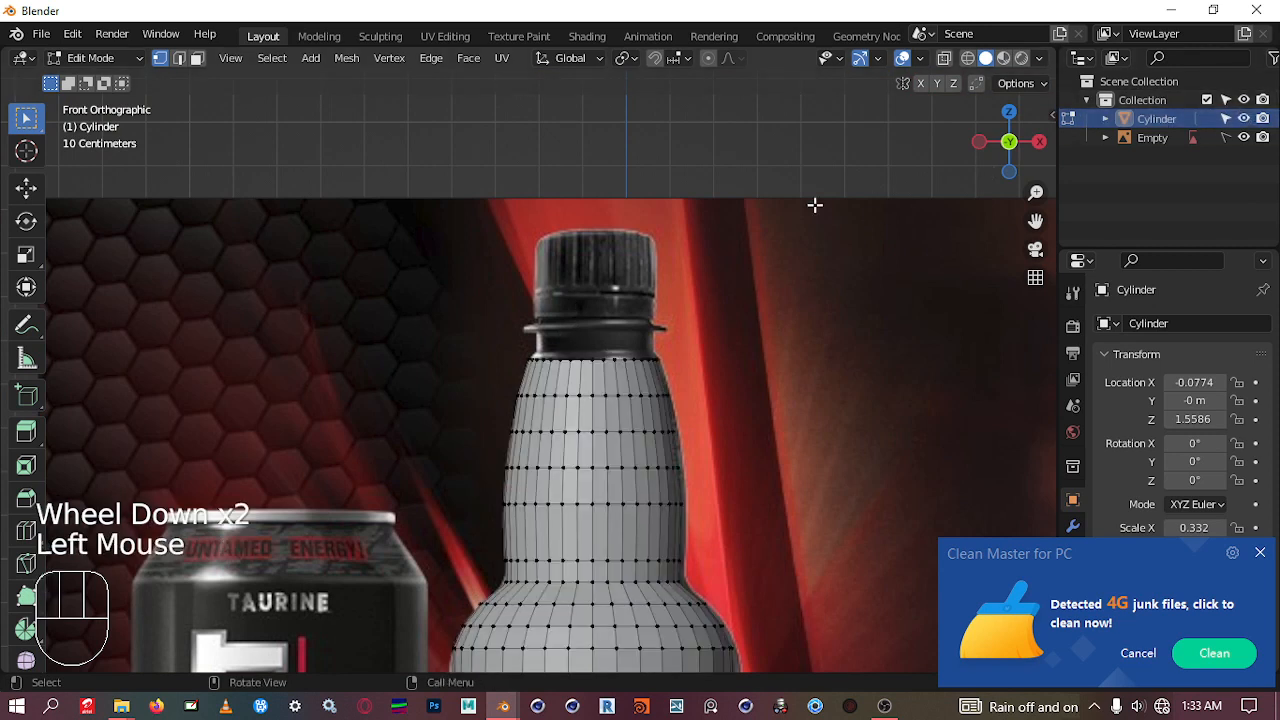
Step: Display the bottle mesh in wireframe and switch to face selection at the junction of neck and shoulder
scroll(780, 329, down, 2)
shift+middle_drag(780, 329, 640, 163)
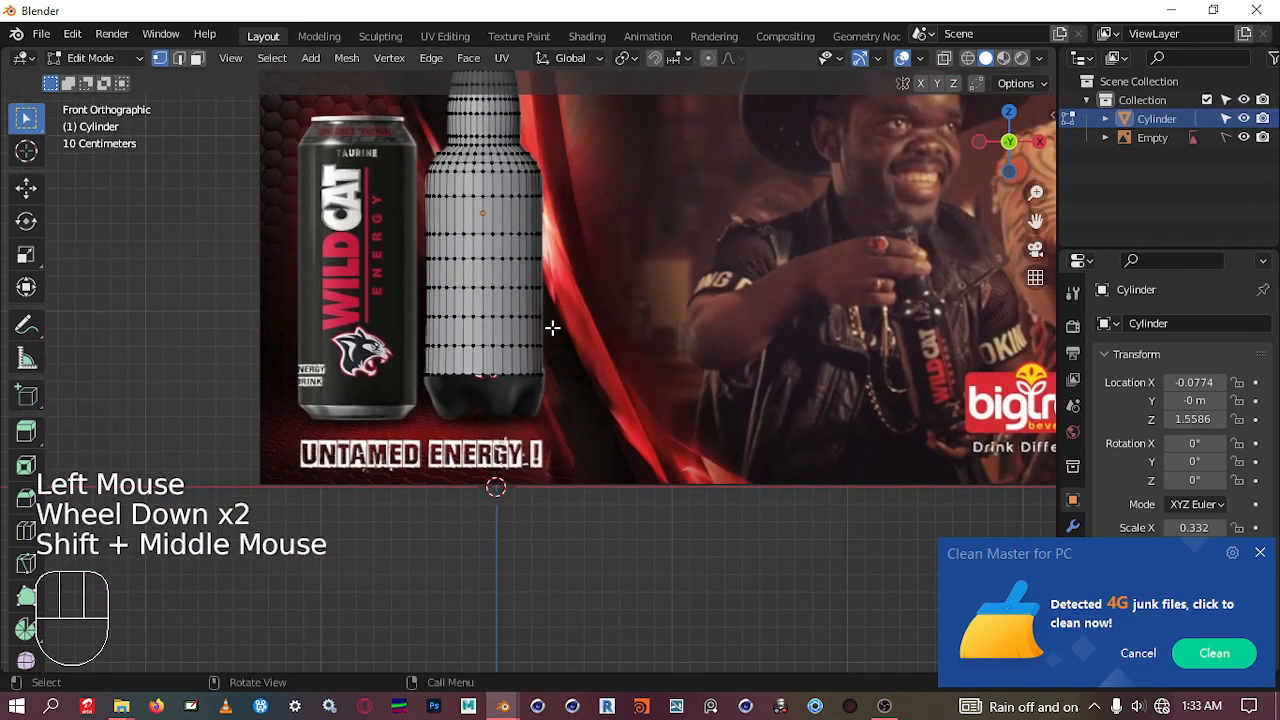
key(shift+z)
scroll(470, 380, up, 4)
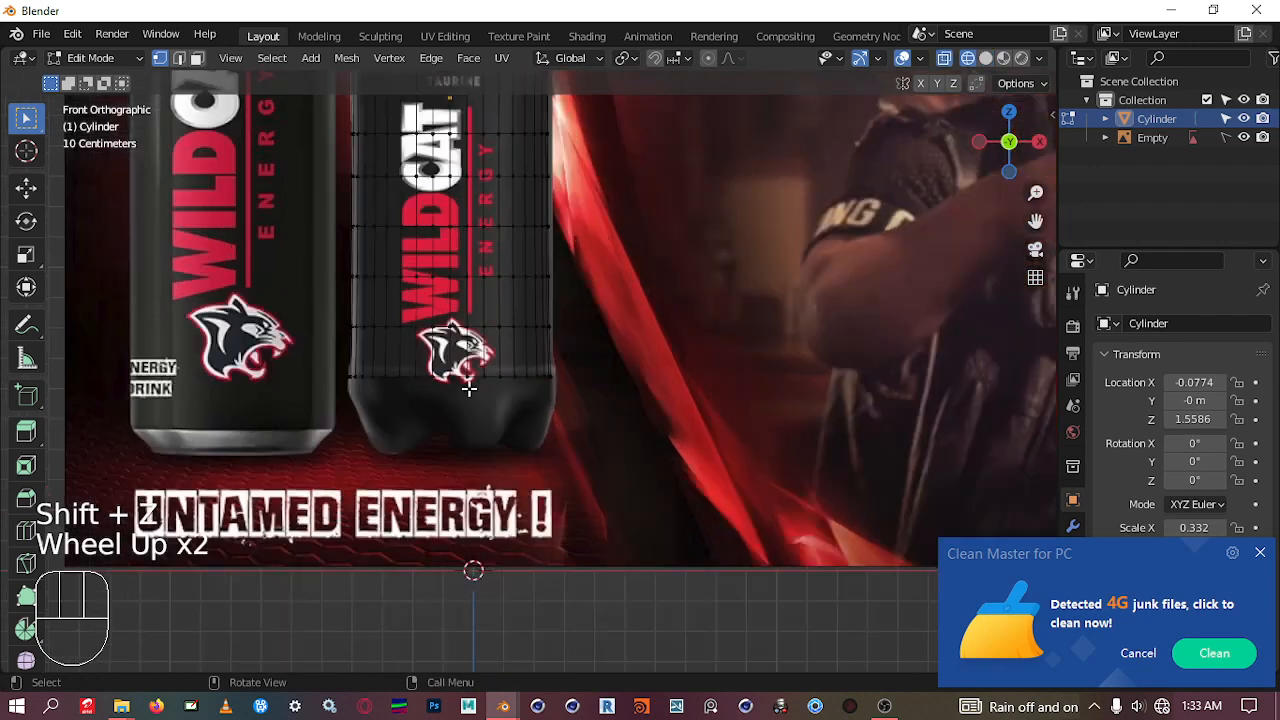
scroll(467, 373, up, 1)
shift+middle_drag(467, 373, 411, 417)
scroll(717, 443, down, 2)
scroll(546, 340, up, 4)
scroll(411, 417, up, 1)
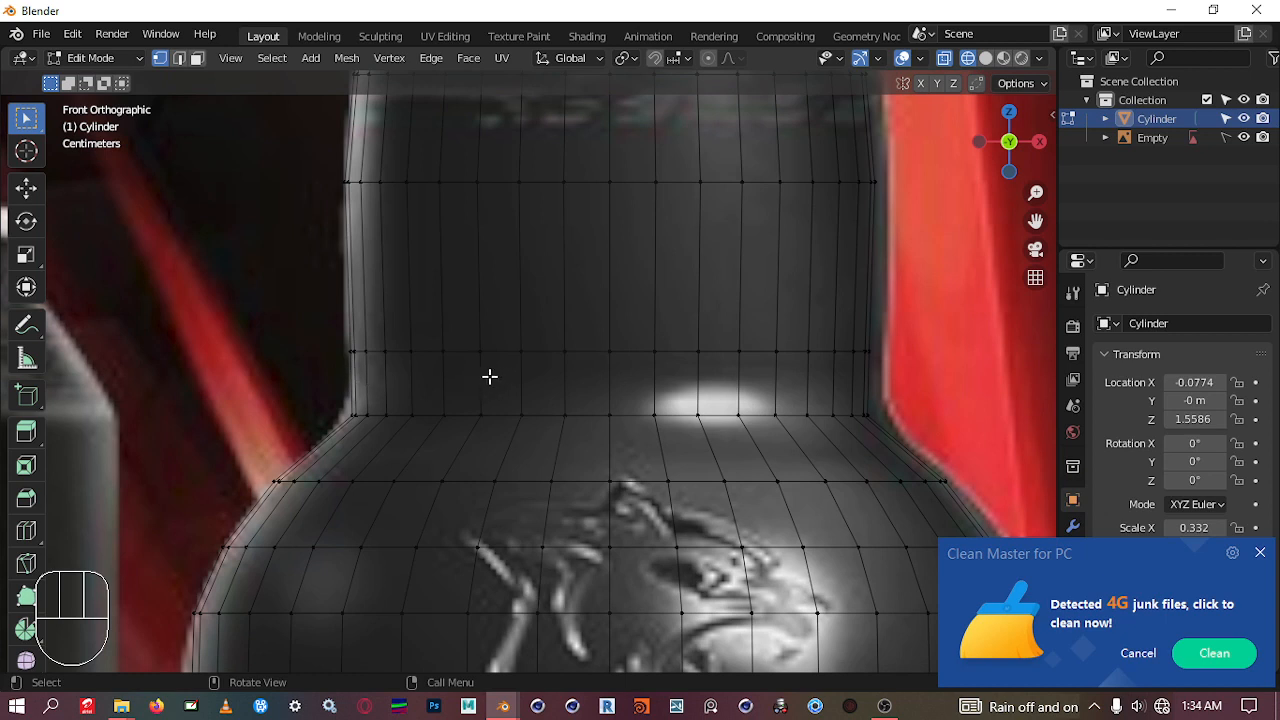
key(Tab)
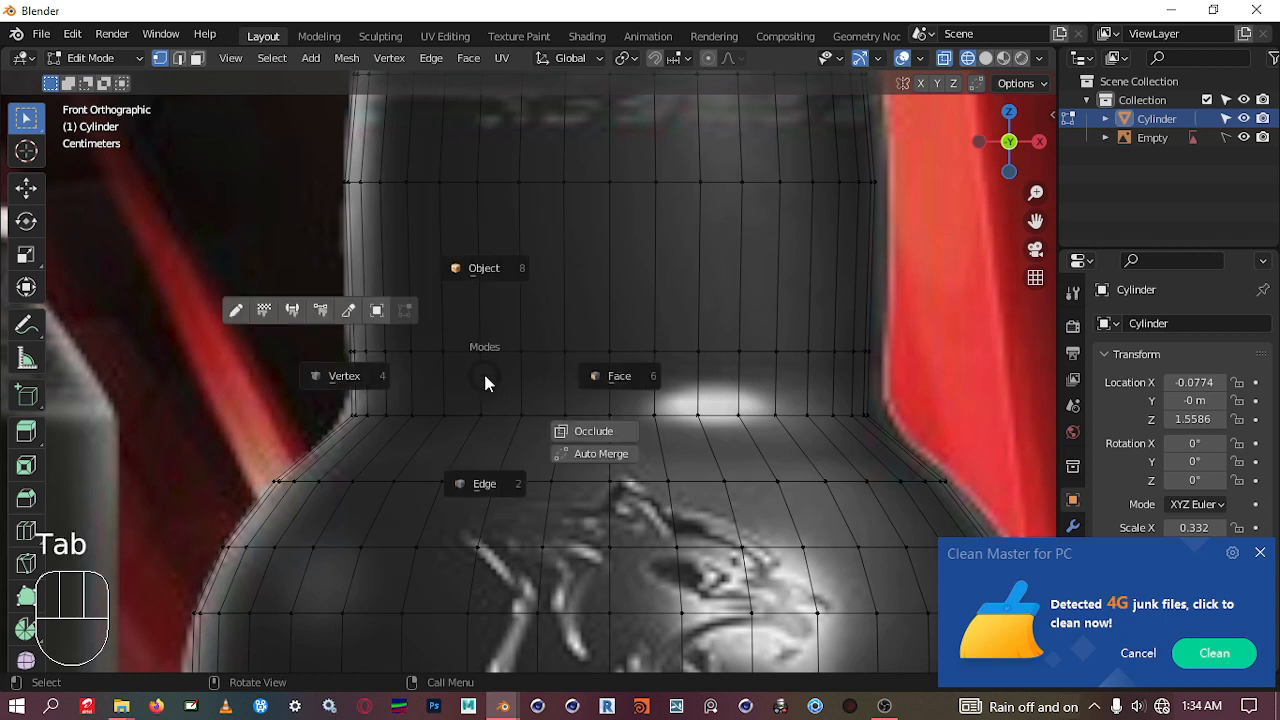
click(599, 377)
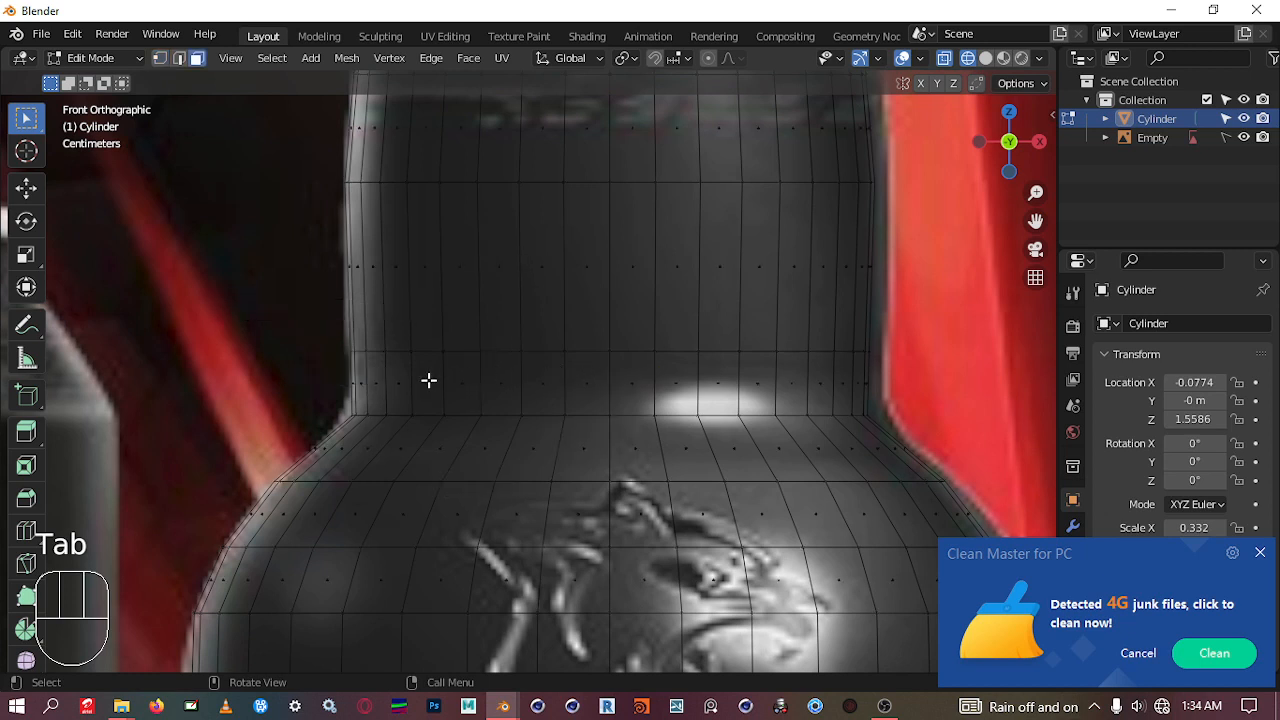
Step: Try picking individual faces in the narrow band at the base of the neck
click(434, 380)
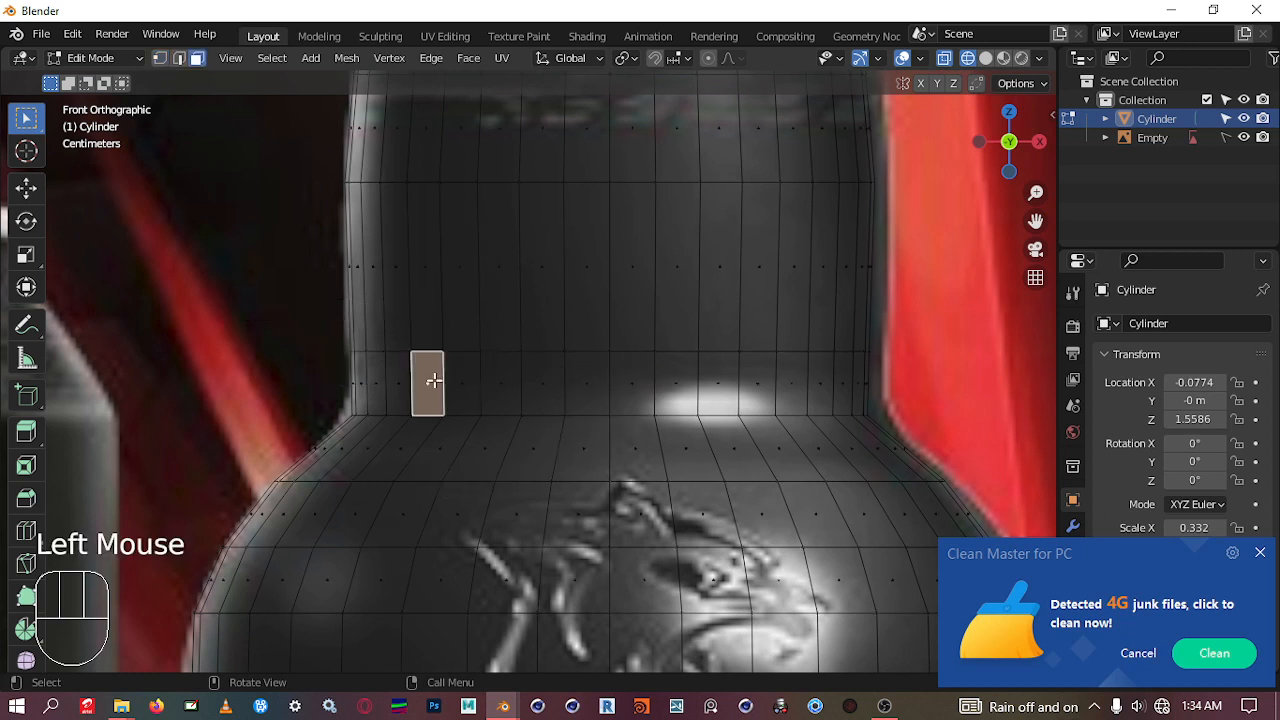
click(468, 380)
click(362, 379)
click(436, 383)
click(403, 382)
click(477, 383)
click(504, 381)
click(791, 369)
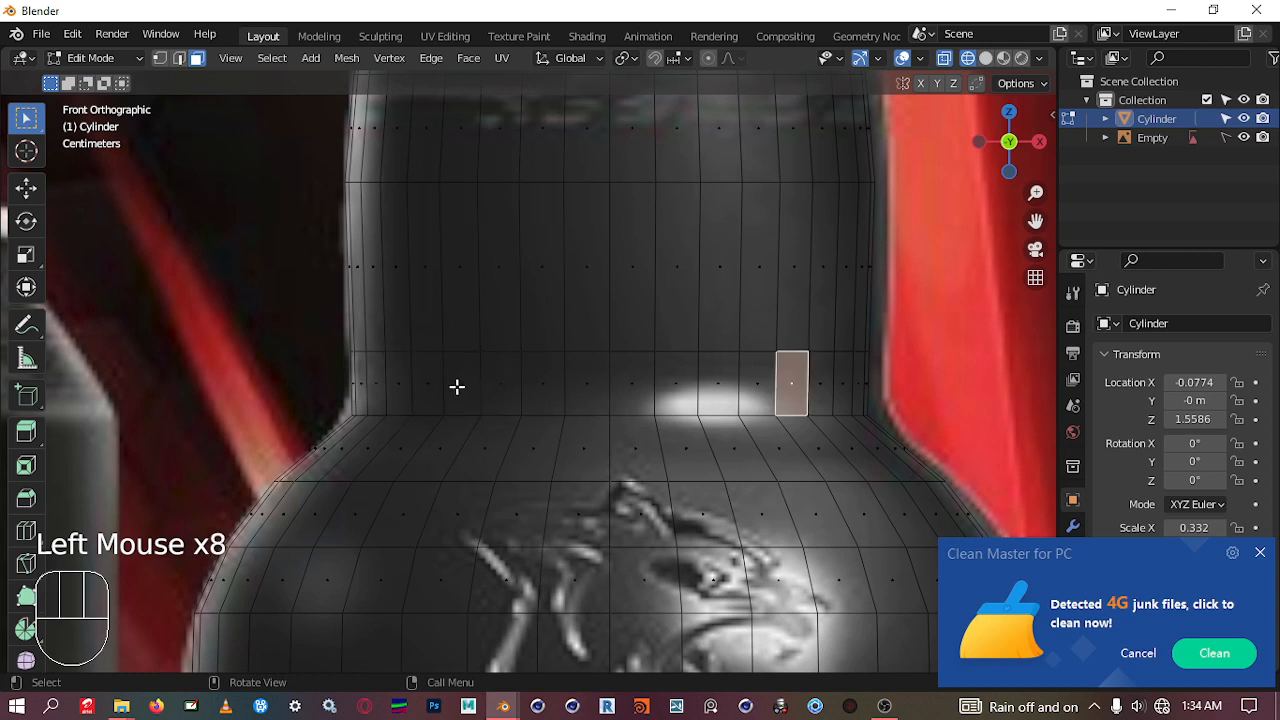
Step: Try to select the whole face loop around the neck's base in wireframe, undoing the stray face selections
alt+middle_drag(457, 386, 458, 386)
key(ctrl+z)
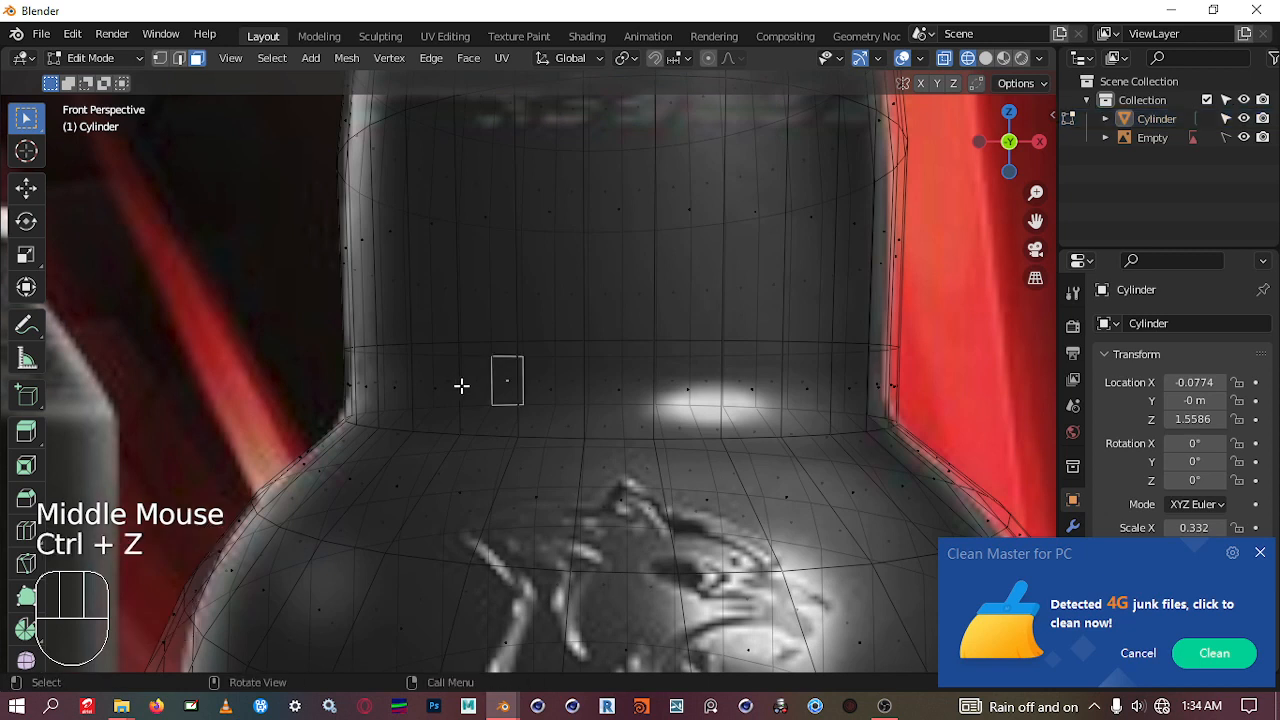
key(ctrl+z)
key(KP_1)
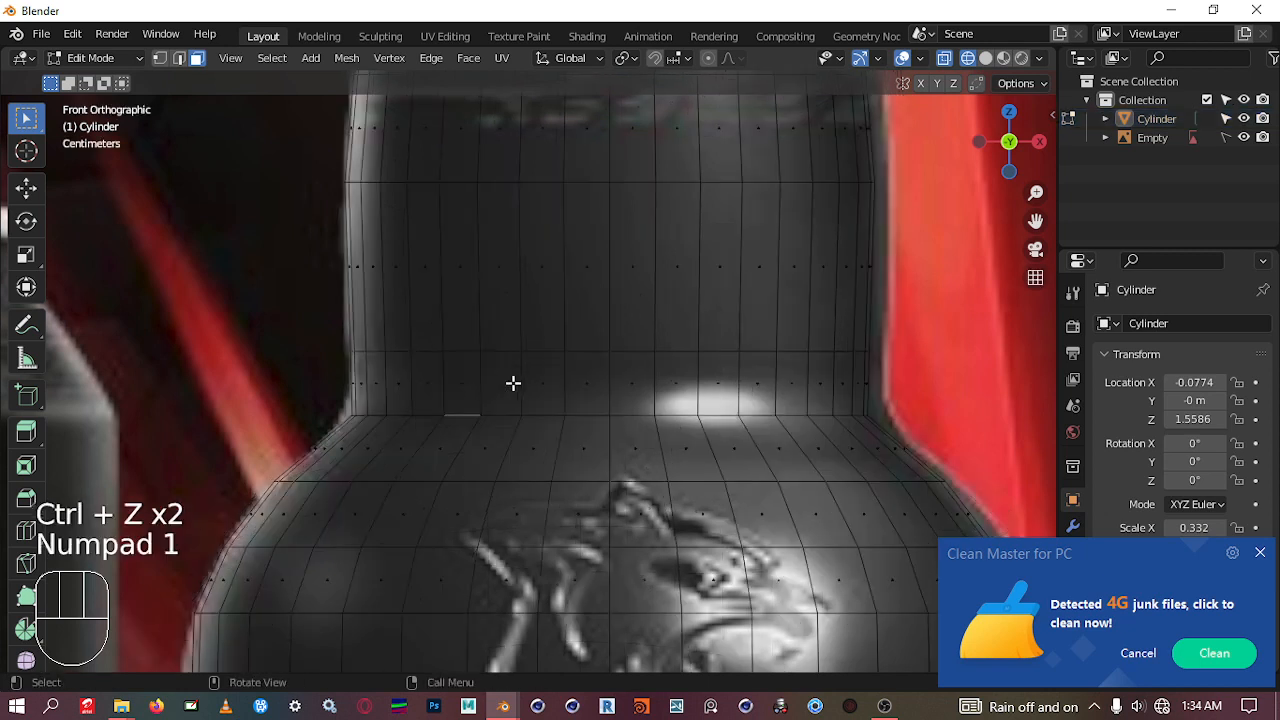
click(477, 375)
alt+middle_drag(477, 375, 486, 380)
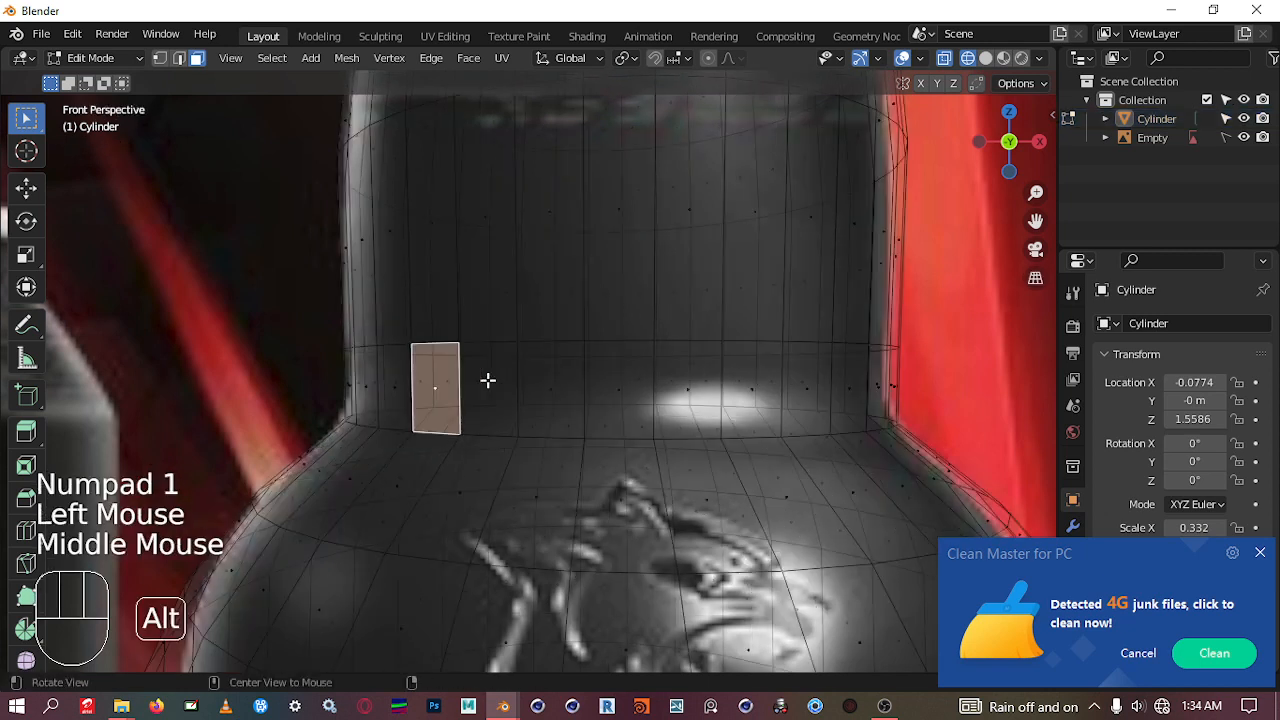
key(ctrl+z)
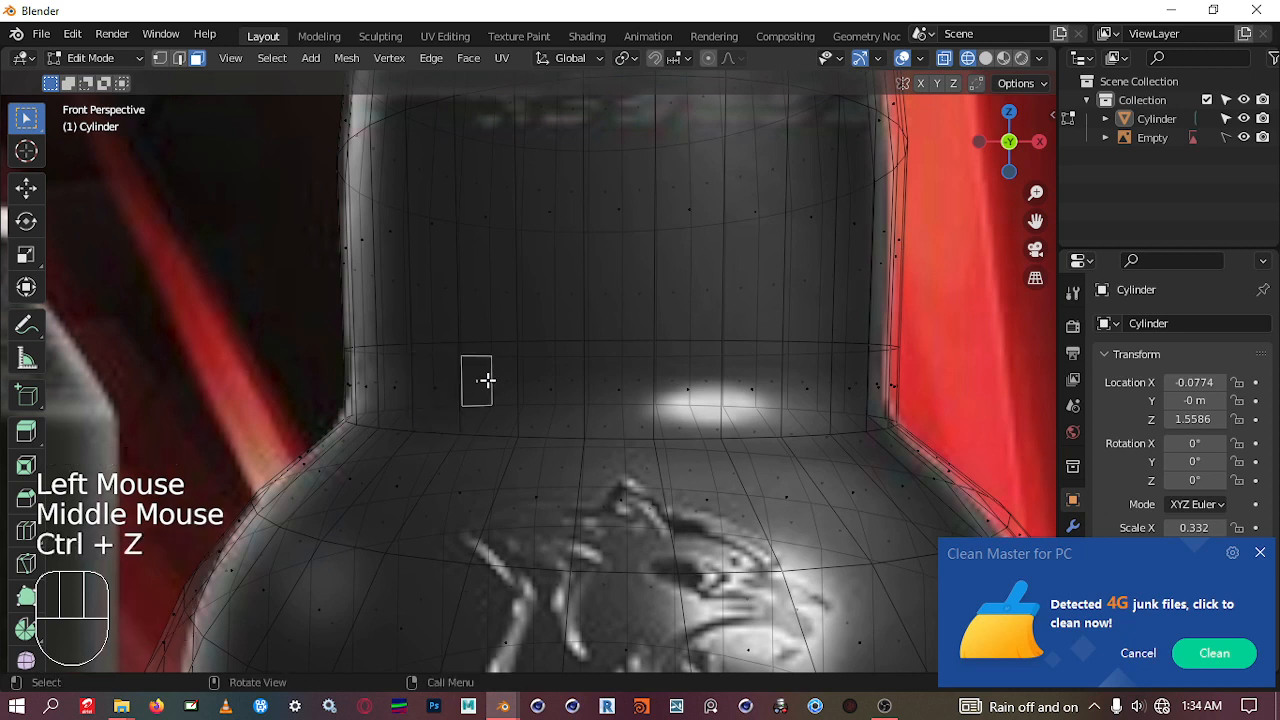
key(KP_0)
key(KP_1)
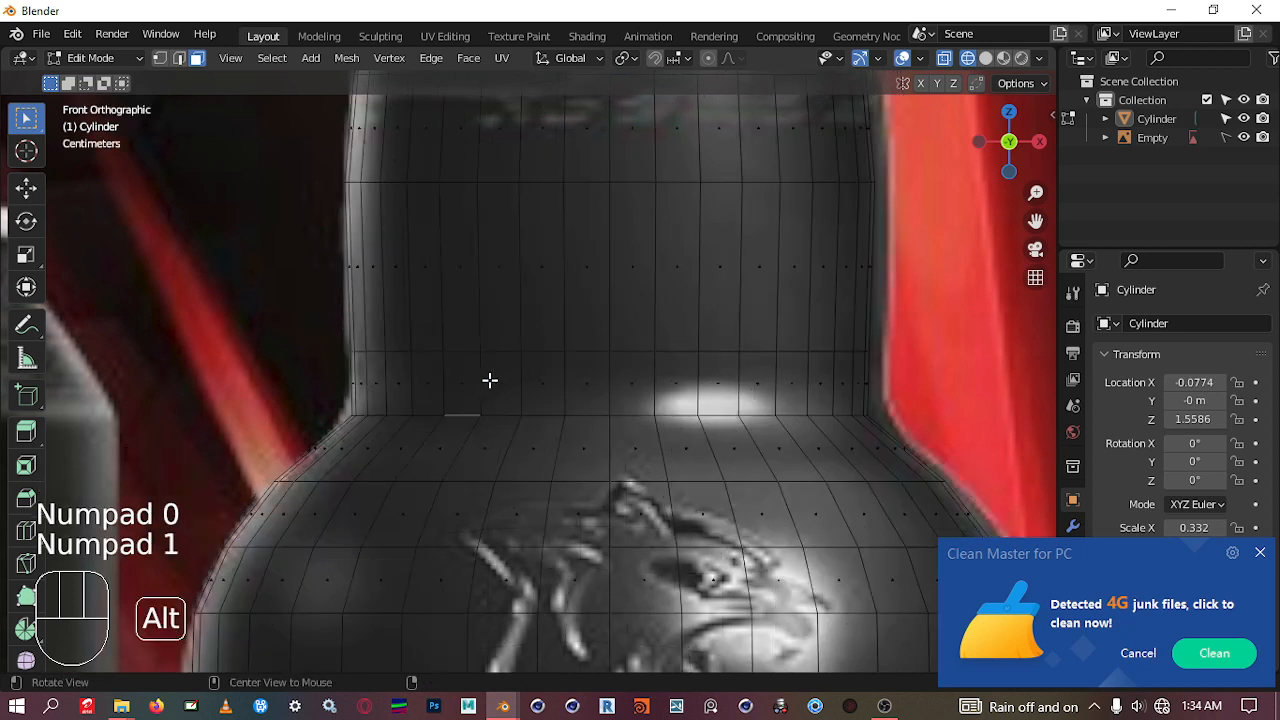
alt+middle_drag(488, 378, 624, 381)
scroll(503, 371, down, 3)
click(544, 372)
Step: Switch the viewport to solid shading with the neck's base seen in an angled perspective view
scroll(544, 372, up, 2)
middle_drag(540, 376, 520, 406)
key(shift+z)
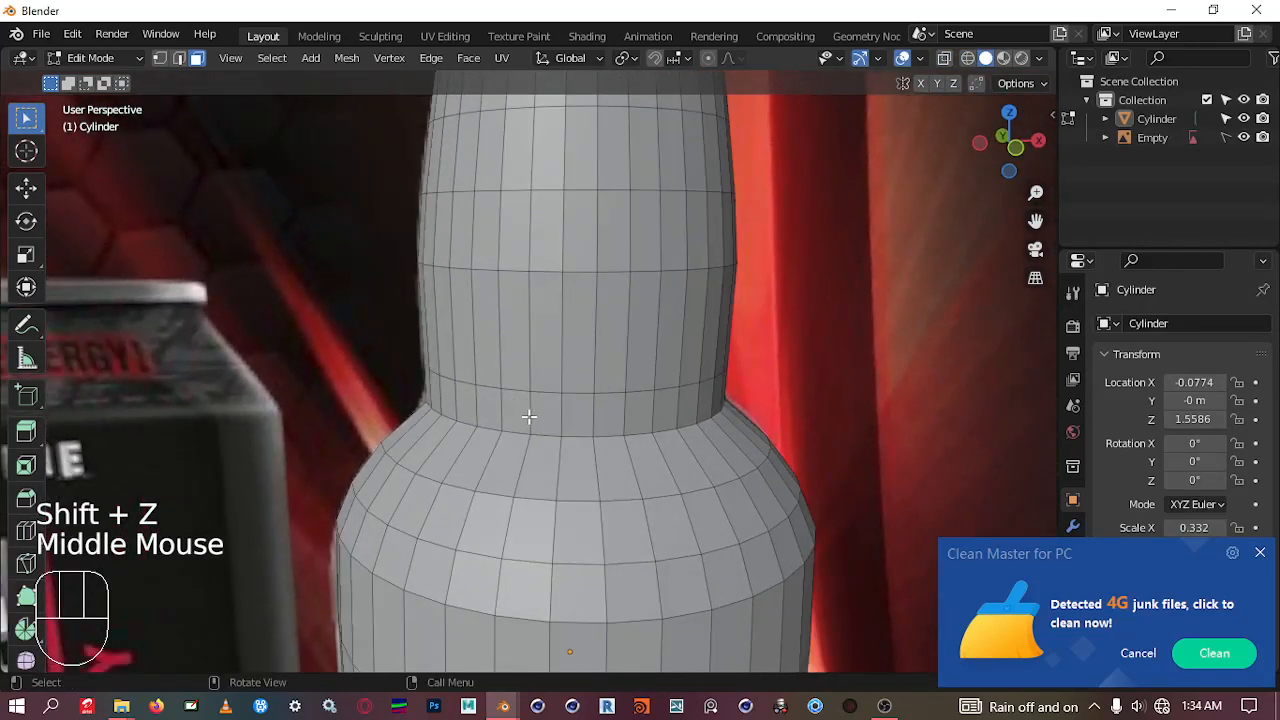
key(shift+z)
key(shift+z)
middle_drag(550, 412, 571, 389)
key(shift+z)
key(shift+z)
key(shift+z)
key(shift+z)
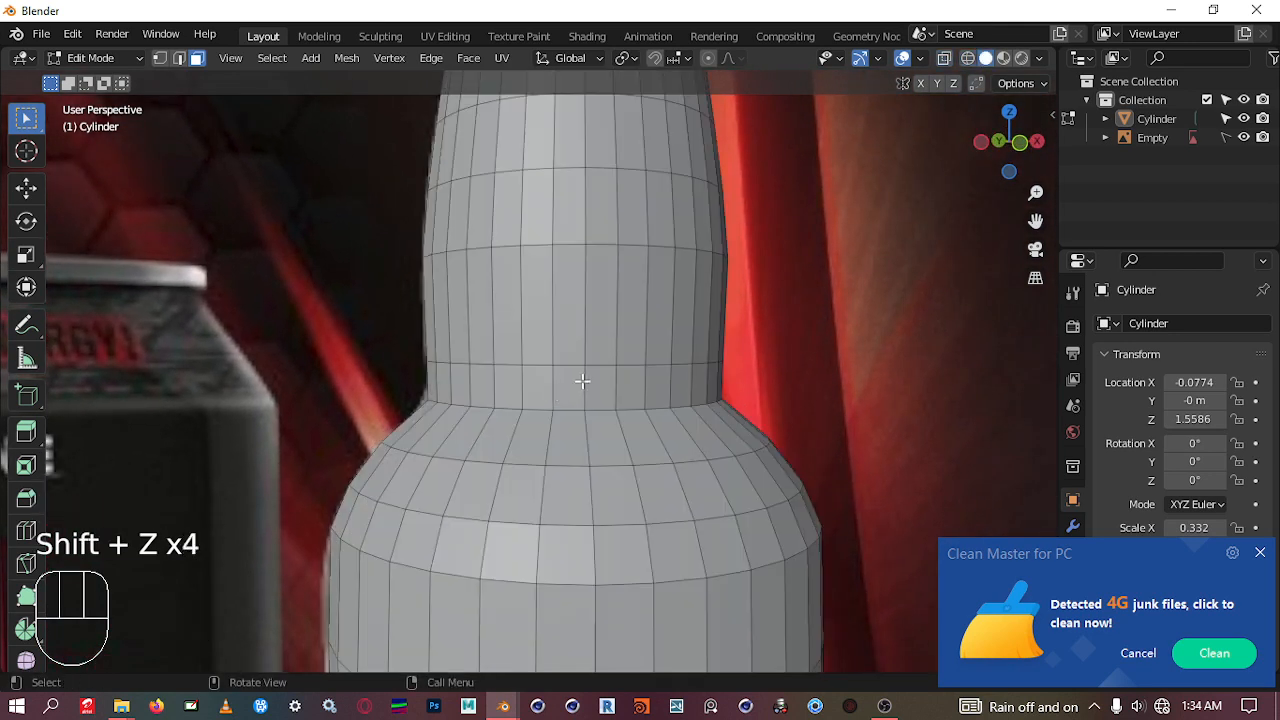
middle_drag(617, 321, 580, 374)
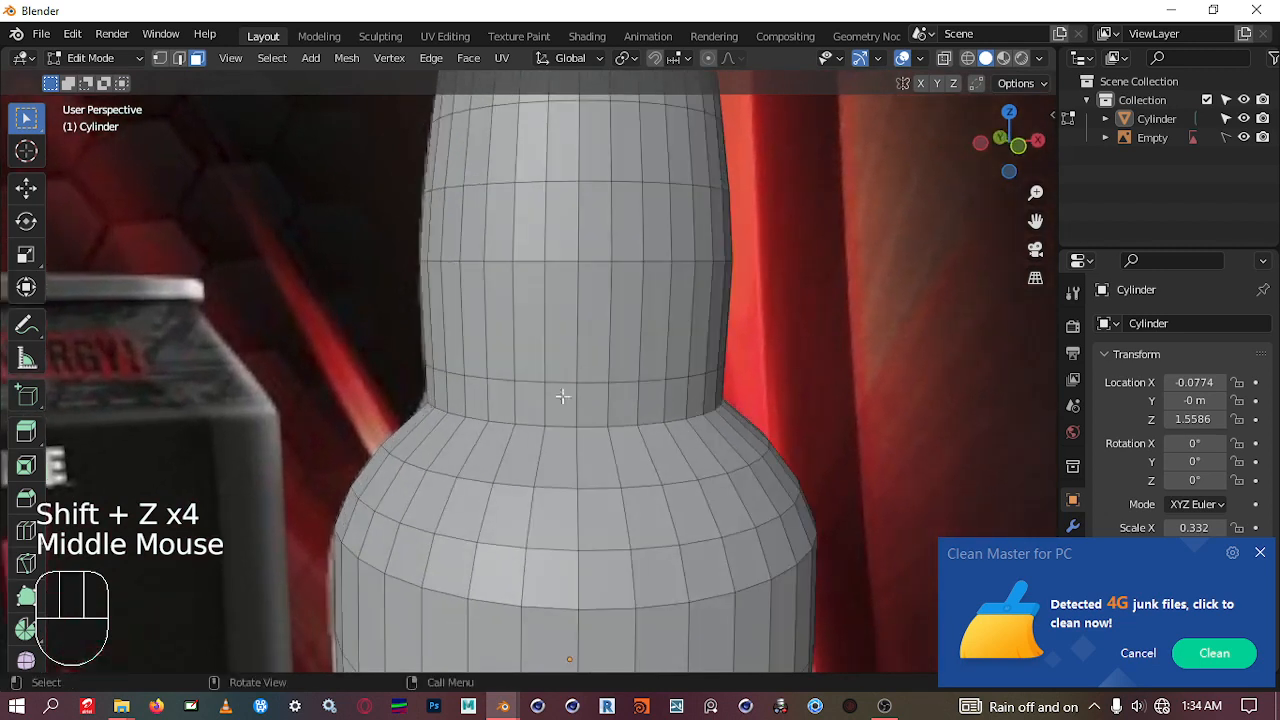
Step: Try again to loop-select the narrow face band above the shoulder in solid shading
click(547, 397)
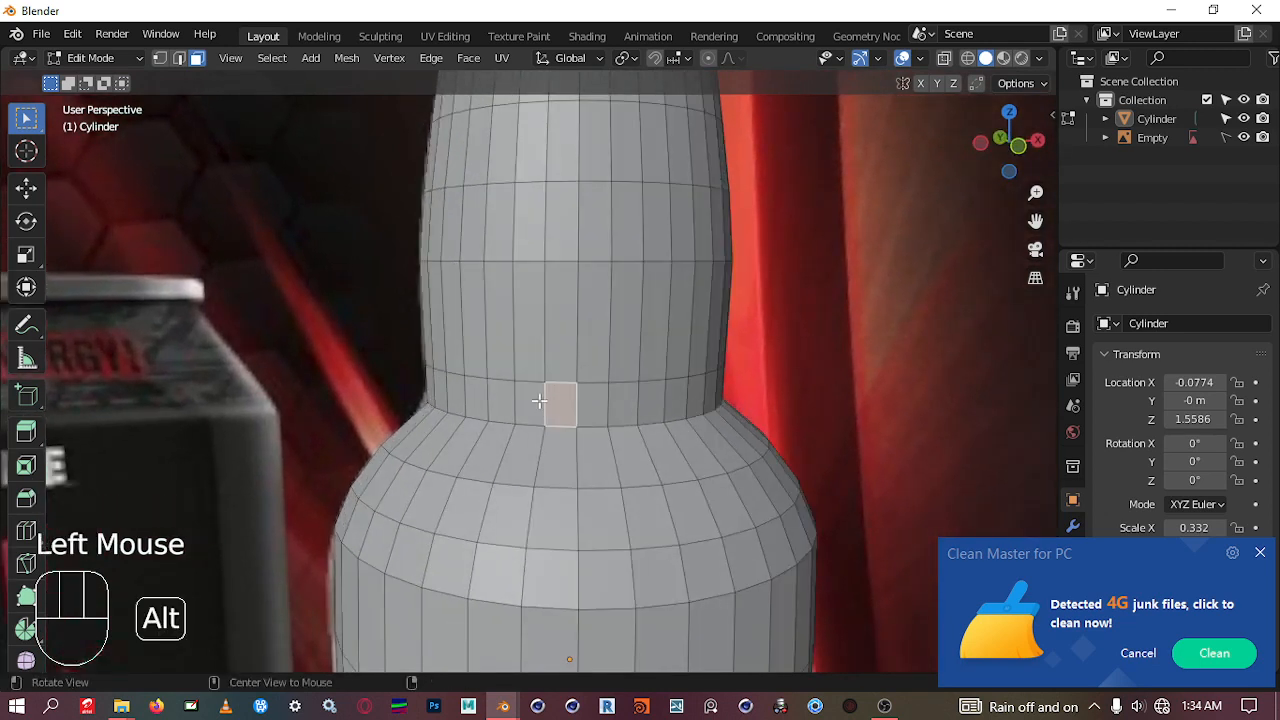
alt+middle_click(539, 401)
alt+middle_click(591, 409)
alt+shift+middle_click(585, 405)
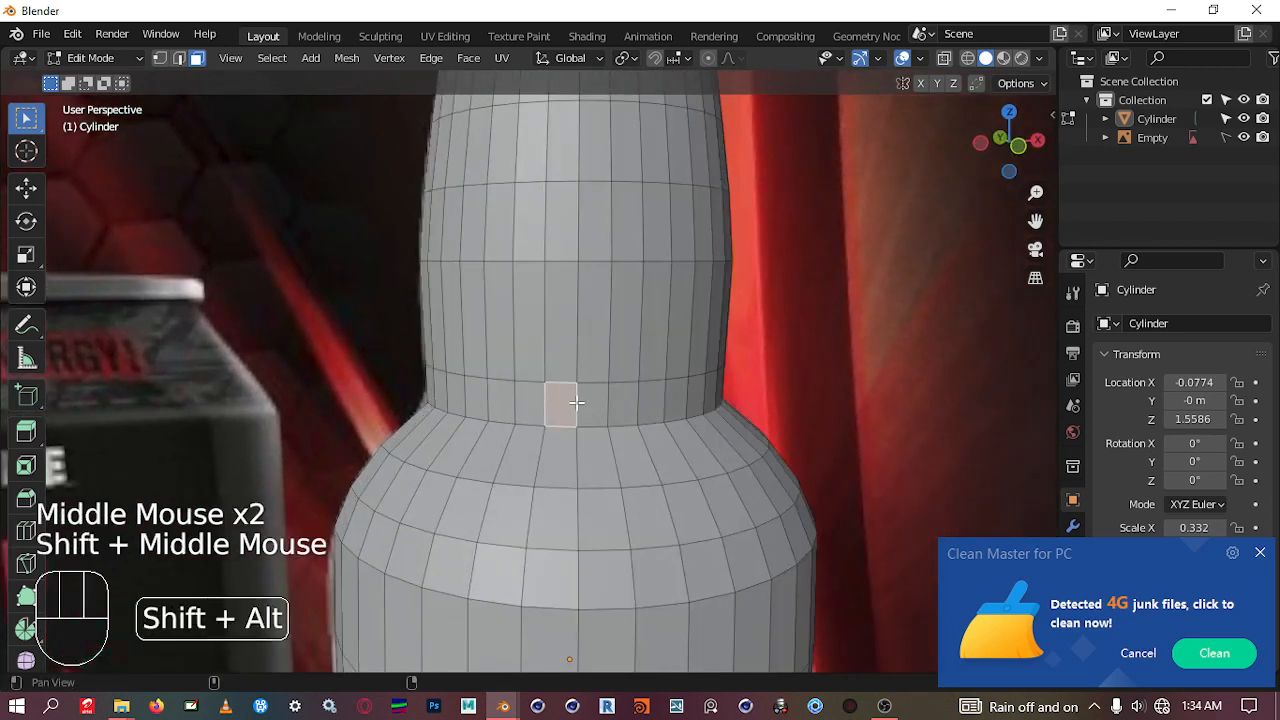
middle_click(595, 401)
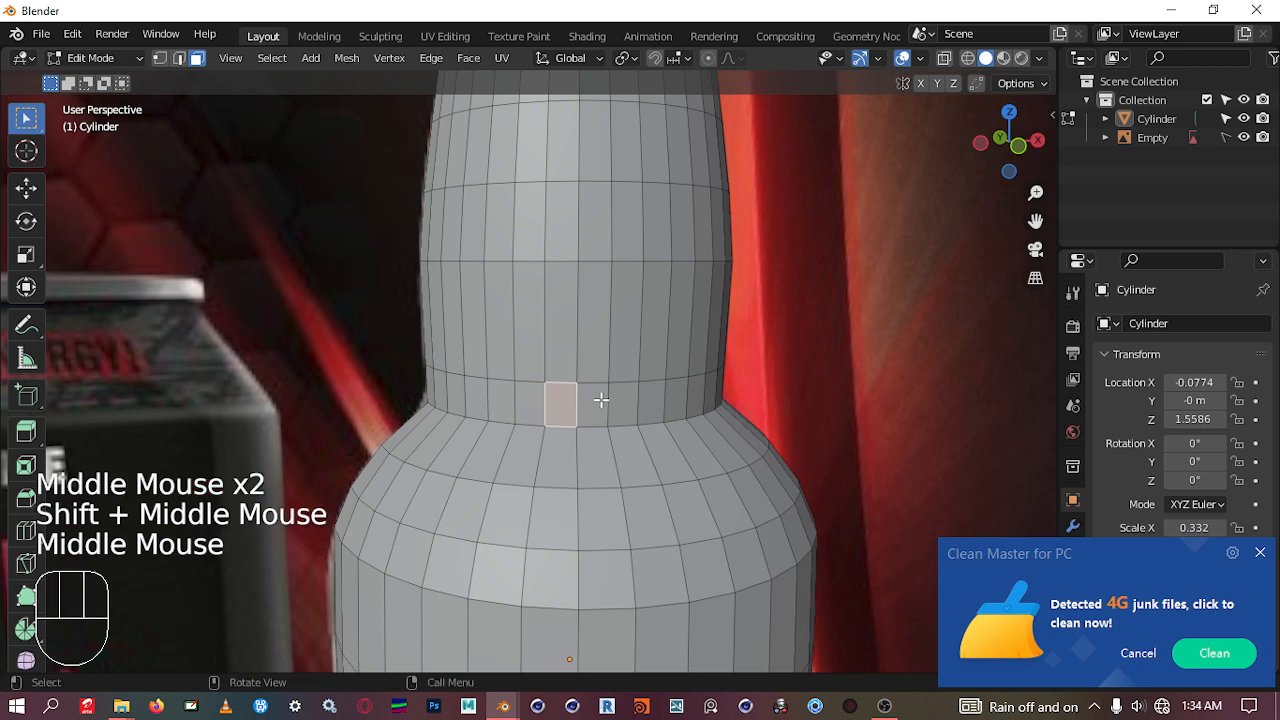
alt+middle_click(602, 400)
alt+middle_click(614, 400)
click(614, 400)
click(592, 402)
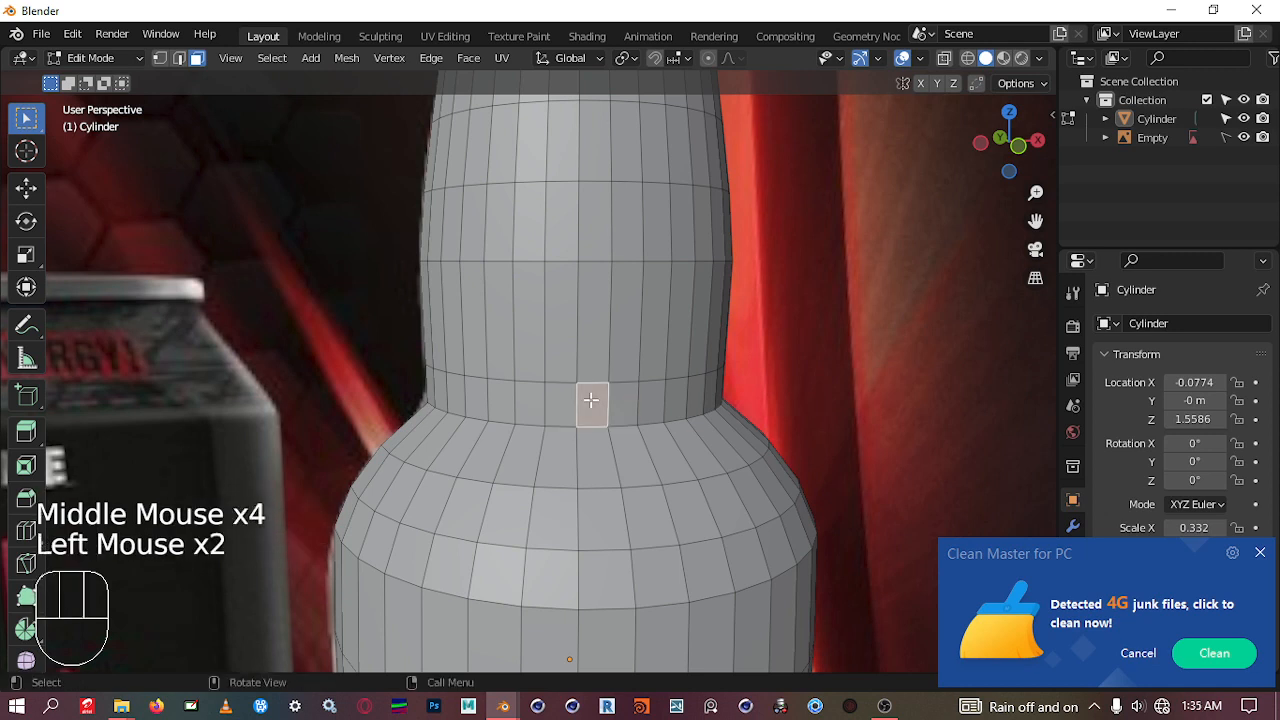
middle_click(618, 402)
middle_click(622, 401)
middle_click(640, 401)
shift+middle_click(655, 401)
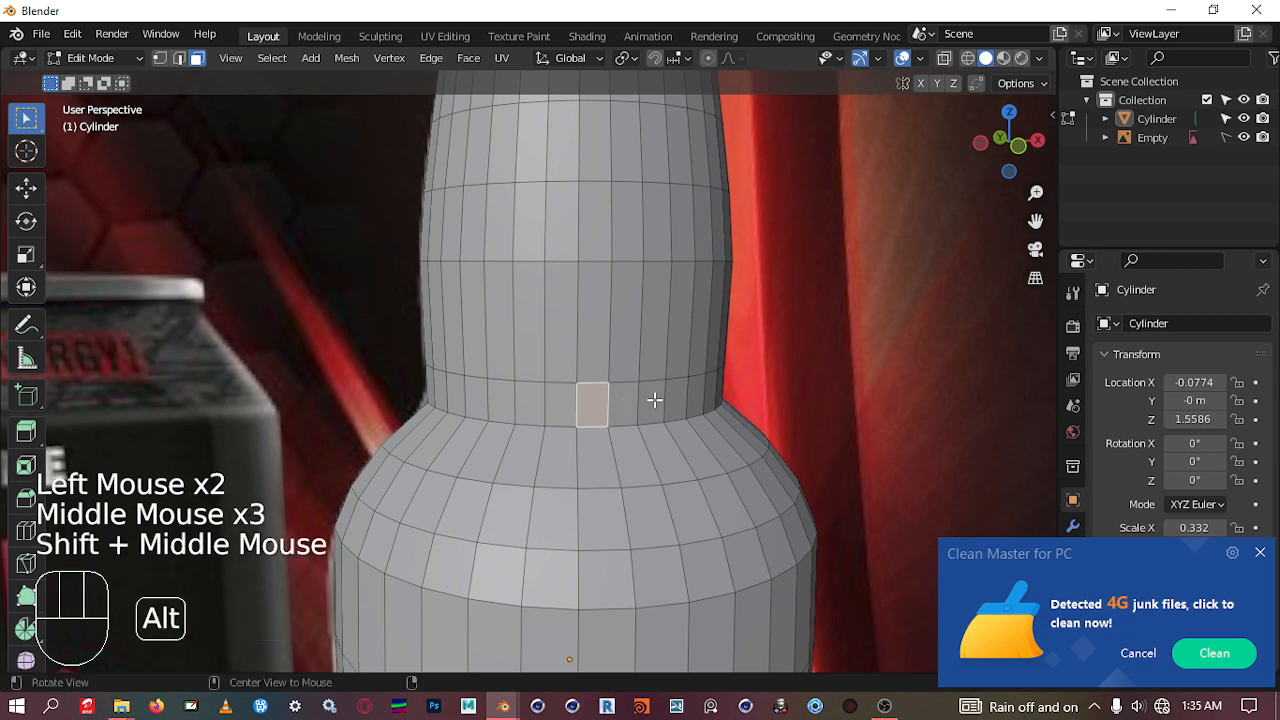
Step: Disable Emulate 3 Button Mouse in the Input preferences and close the preferences window
click(74, 35)
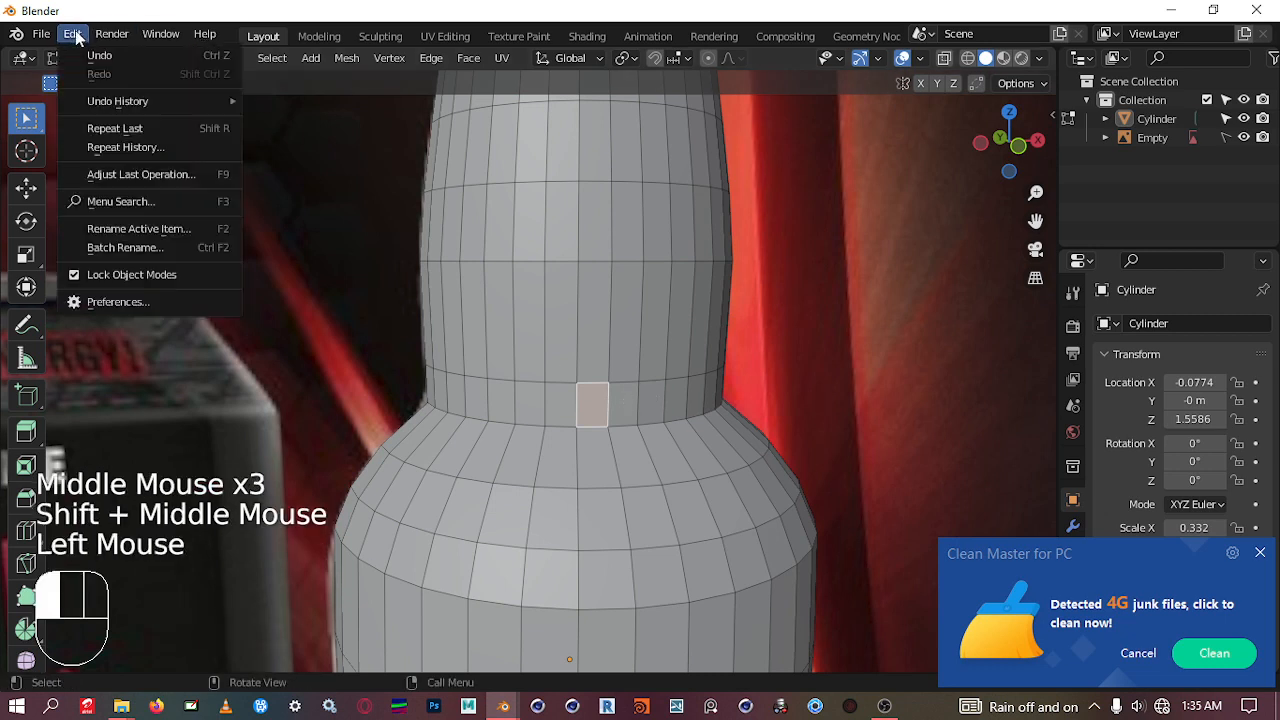
click(125, 297)
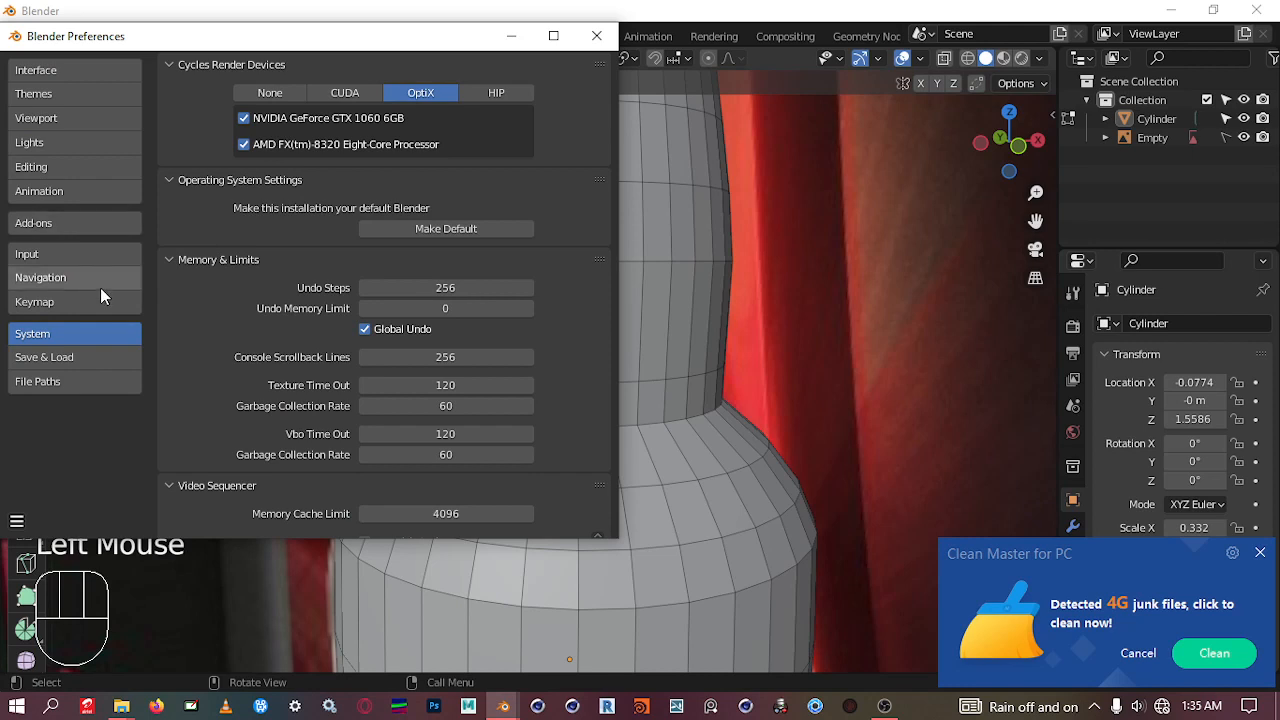
click(51, 254)
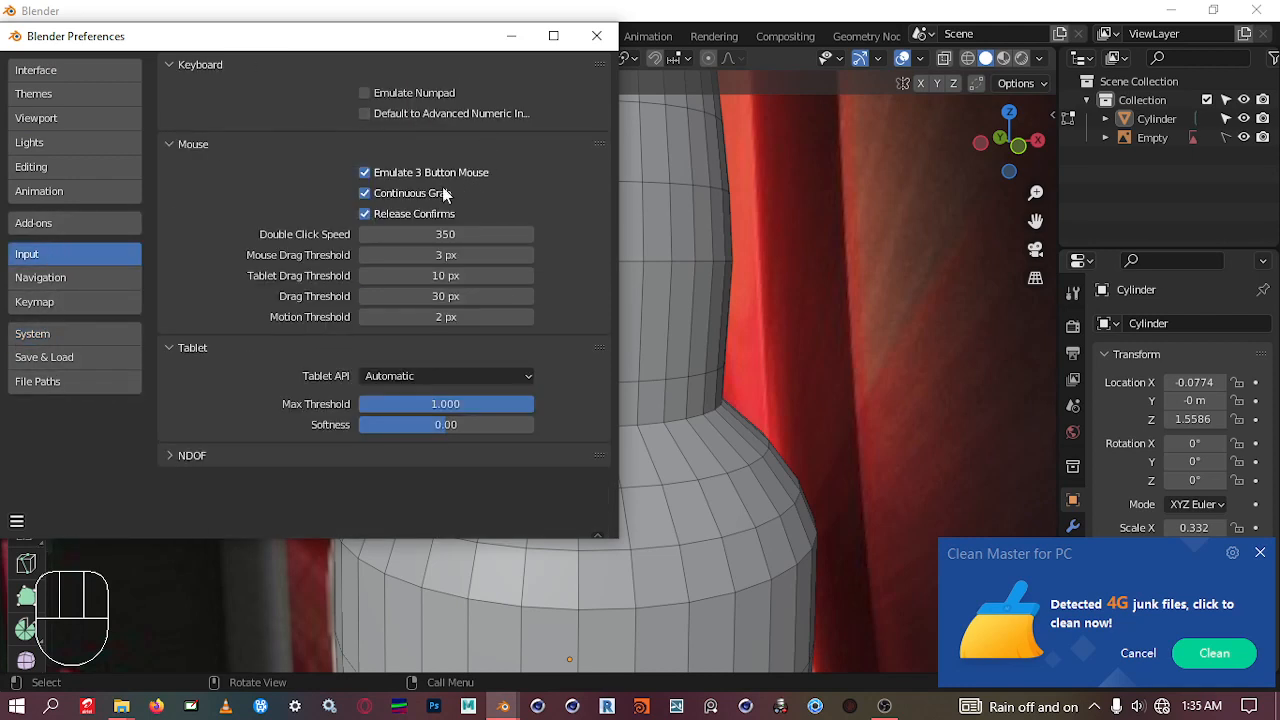
click(365, 173)
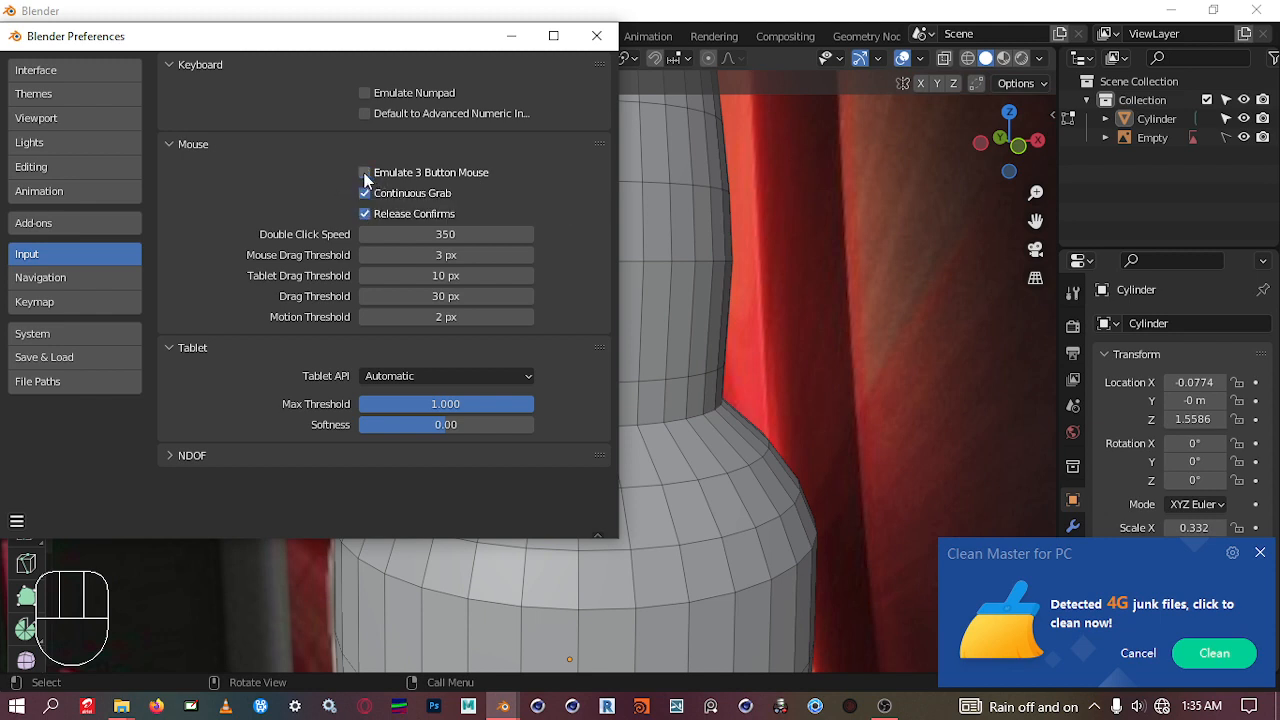
click(597, 38)
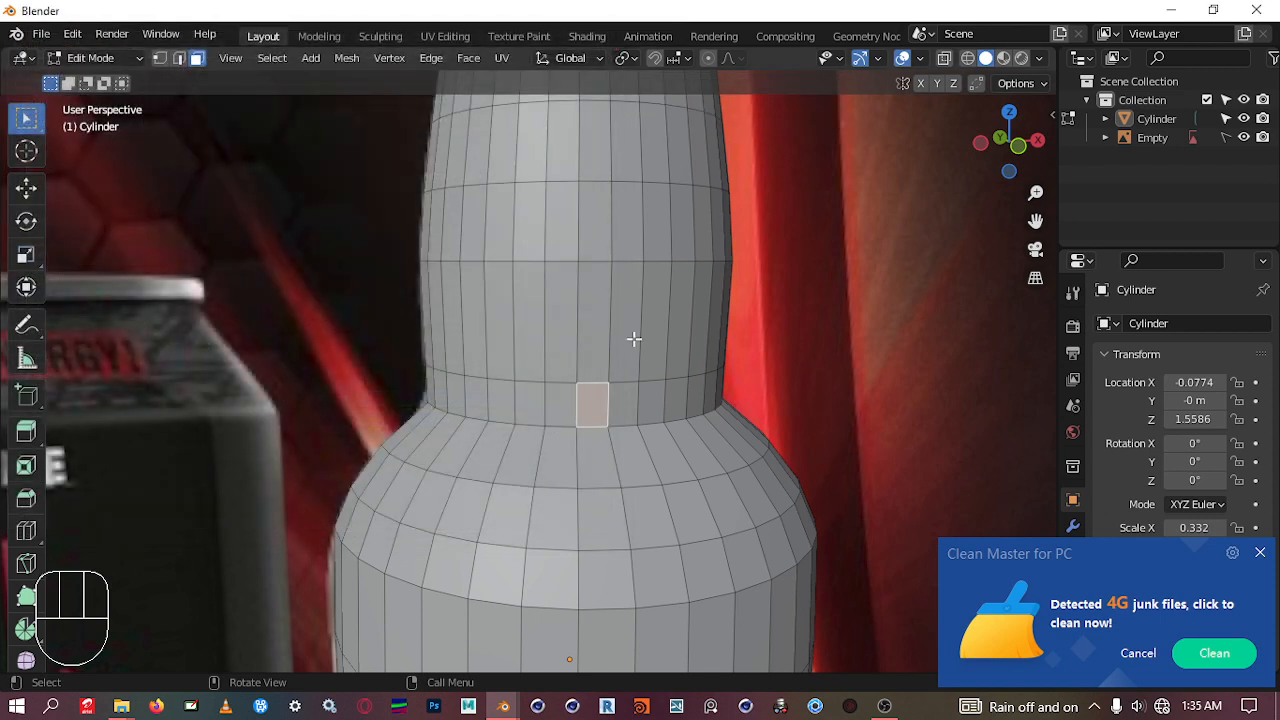
Step: Select the full face loop around the base of the neck just above the shoulder
key(alt)
alt+click(561, 401)
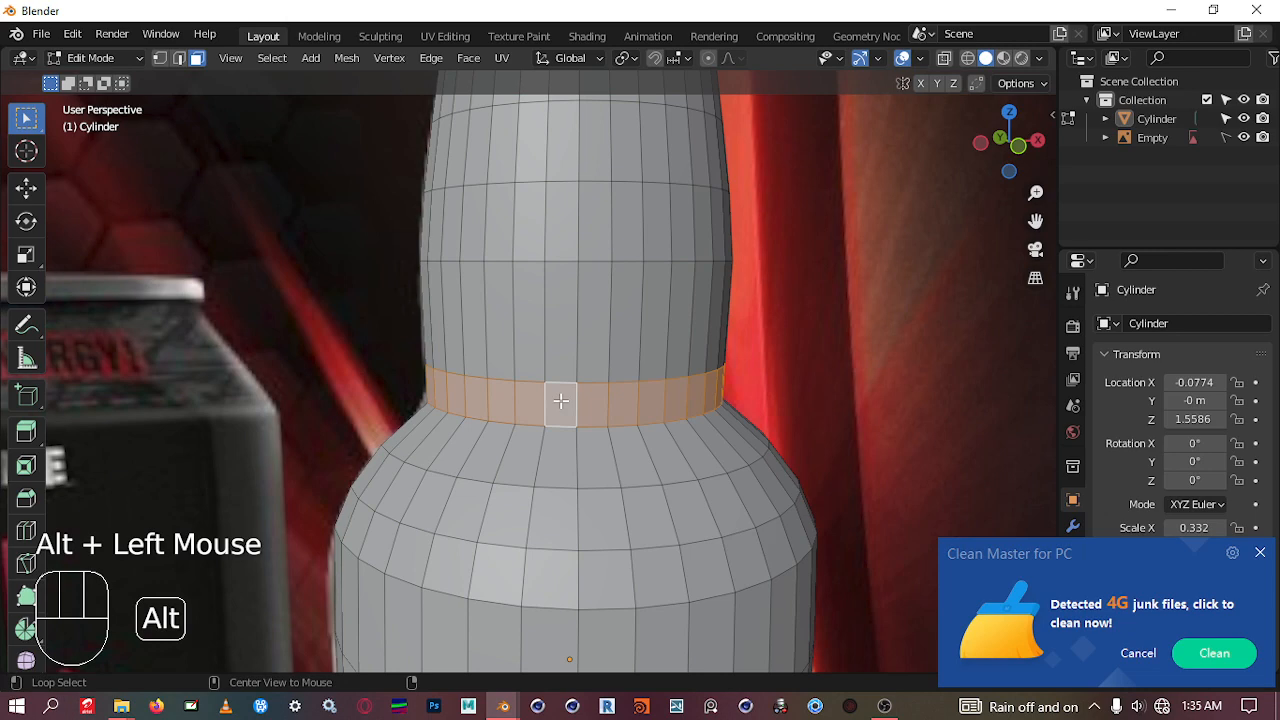
mouse_move(561, 401)
middle_down()
mouse_move(478, 325)
mouse_move(500, 400)
mouse_move(660, 371)
mouse_move(451, 377)
mouse_move(623, 391)
mouse_move(544, 413)
middle_up()
scroll(452, 382, up, 2)
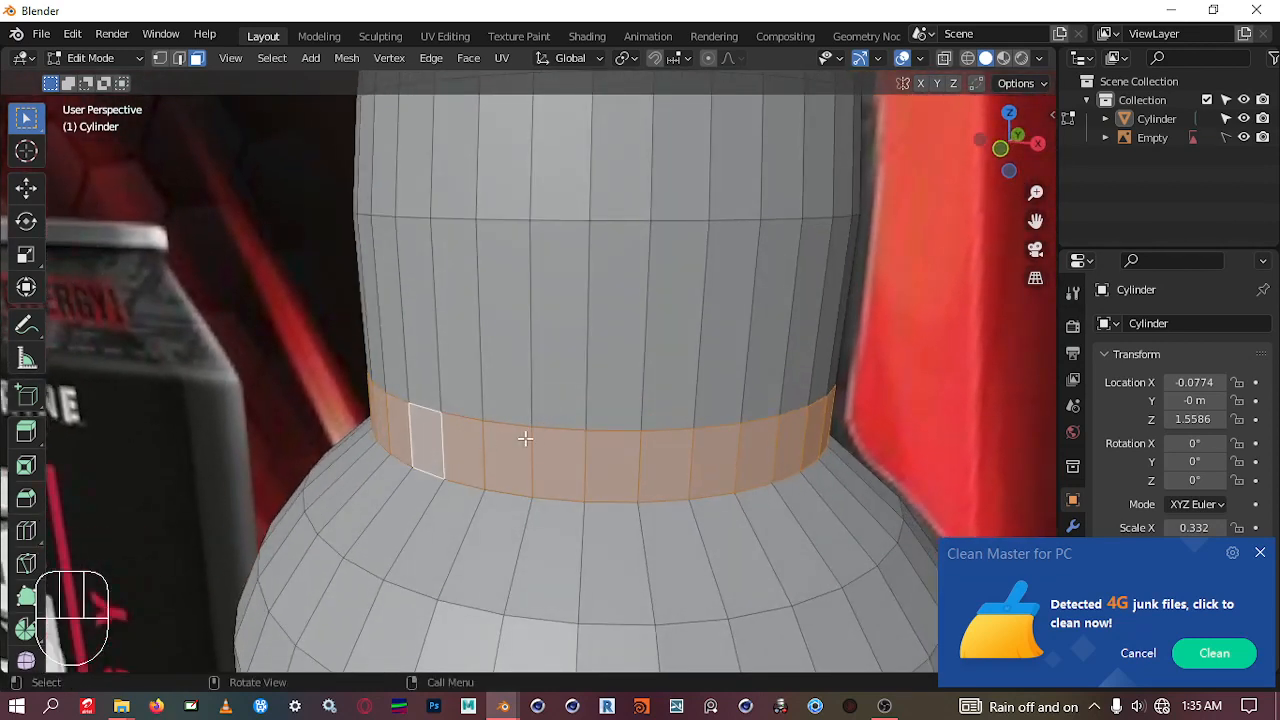
Step: Extrude the selected face band at the neck's base in place and try shrinking it along its normals
key(e)
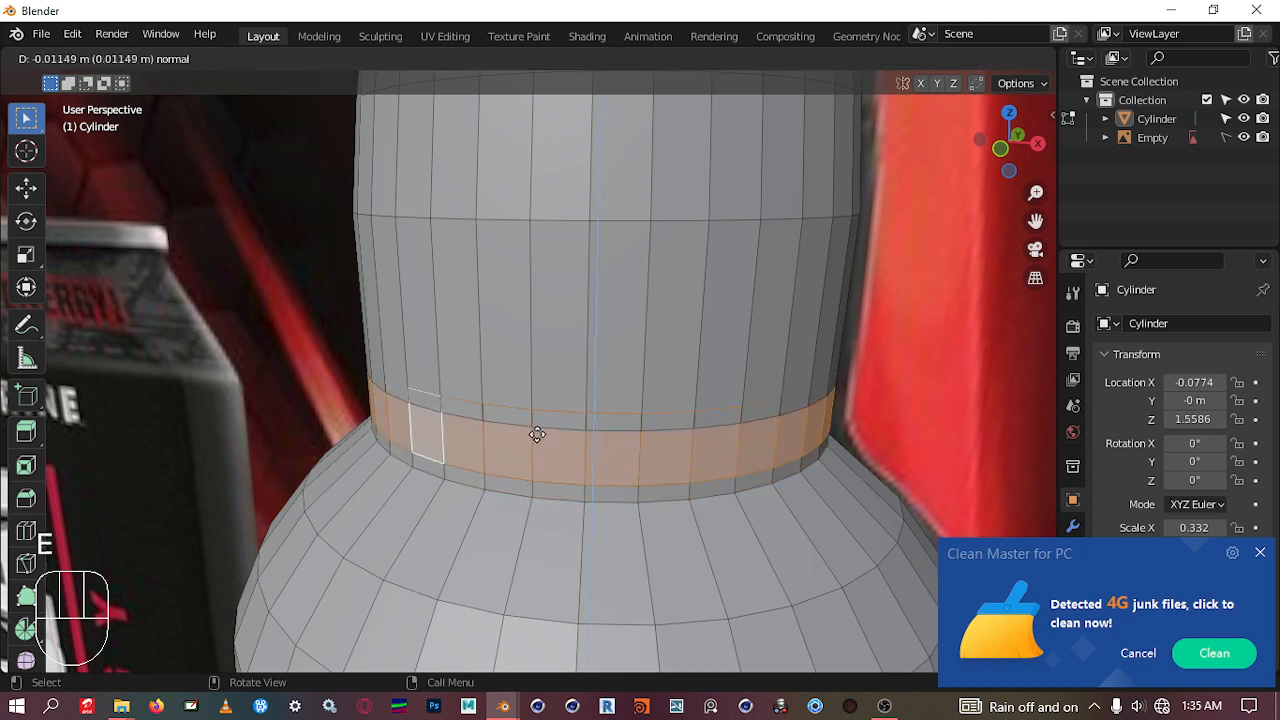
right_click(615, 440)
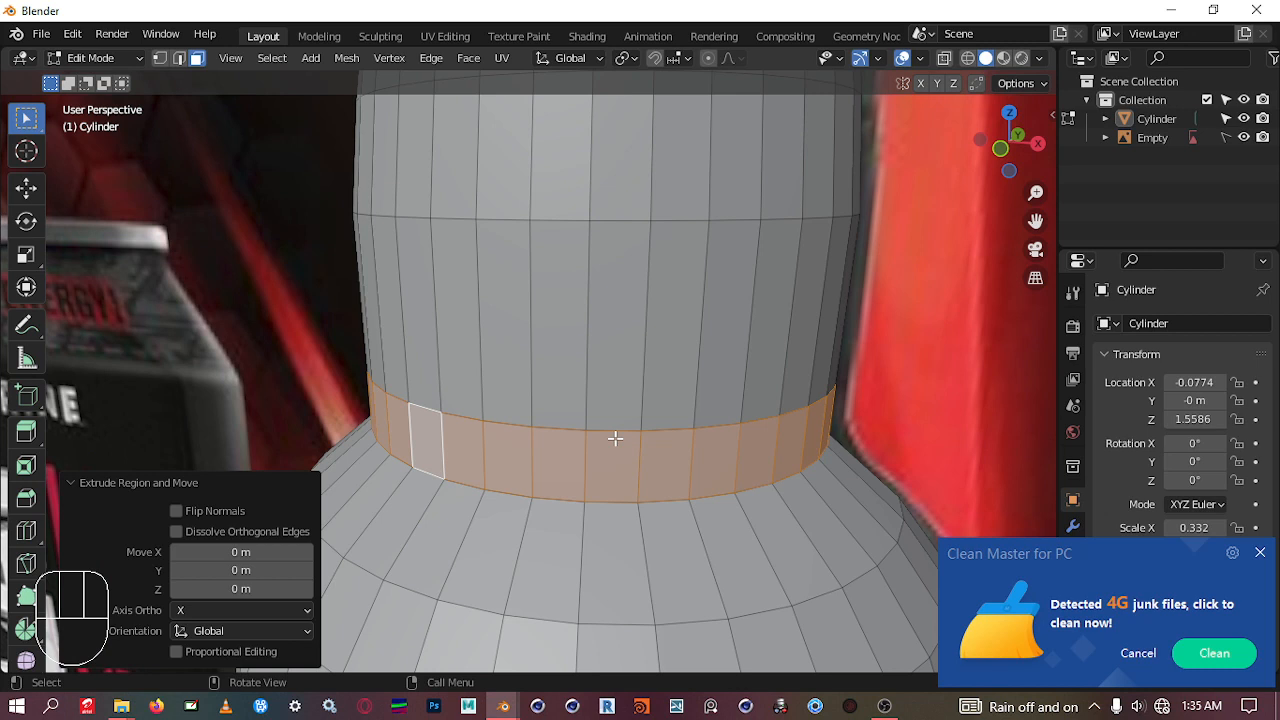
key(alt)
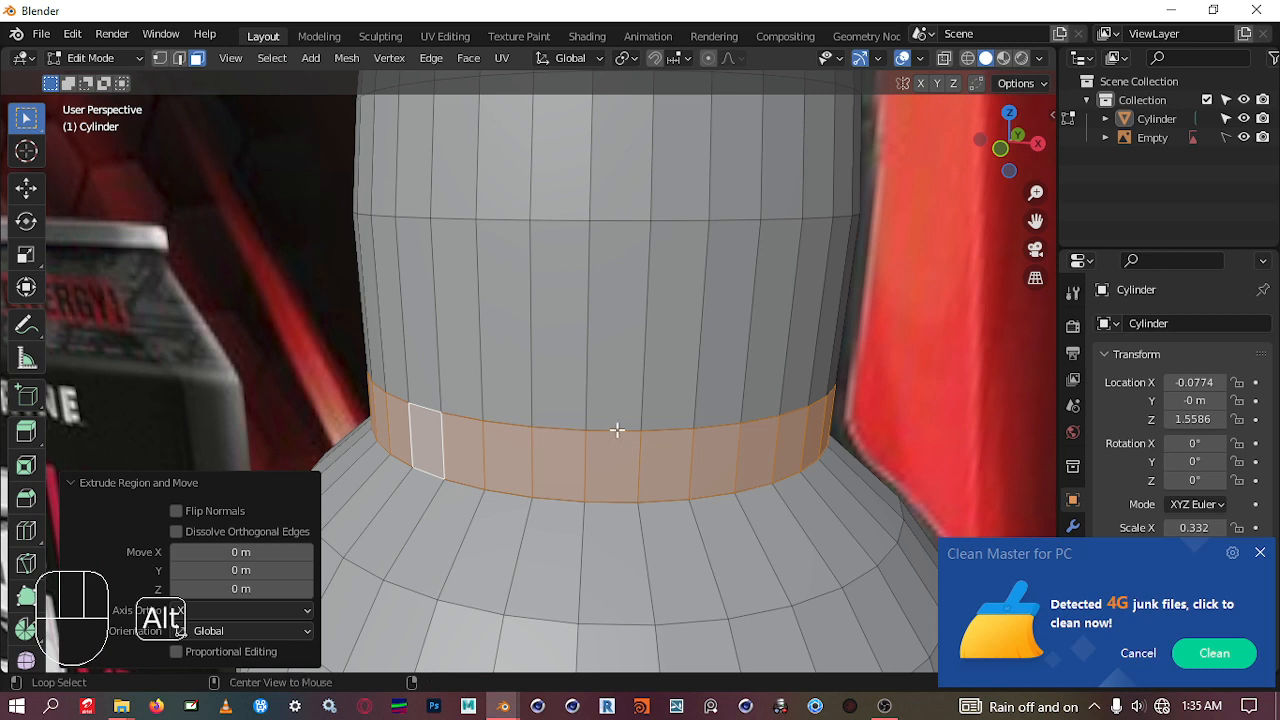
key(alt+s)
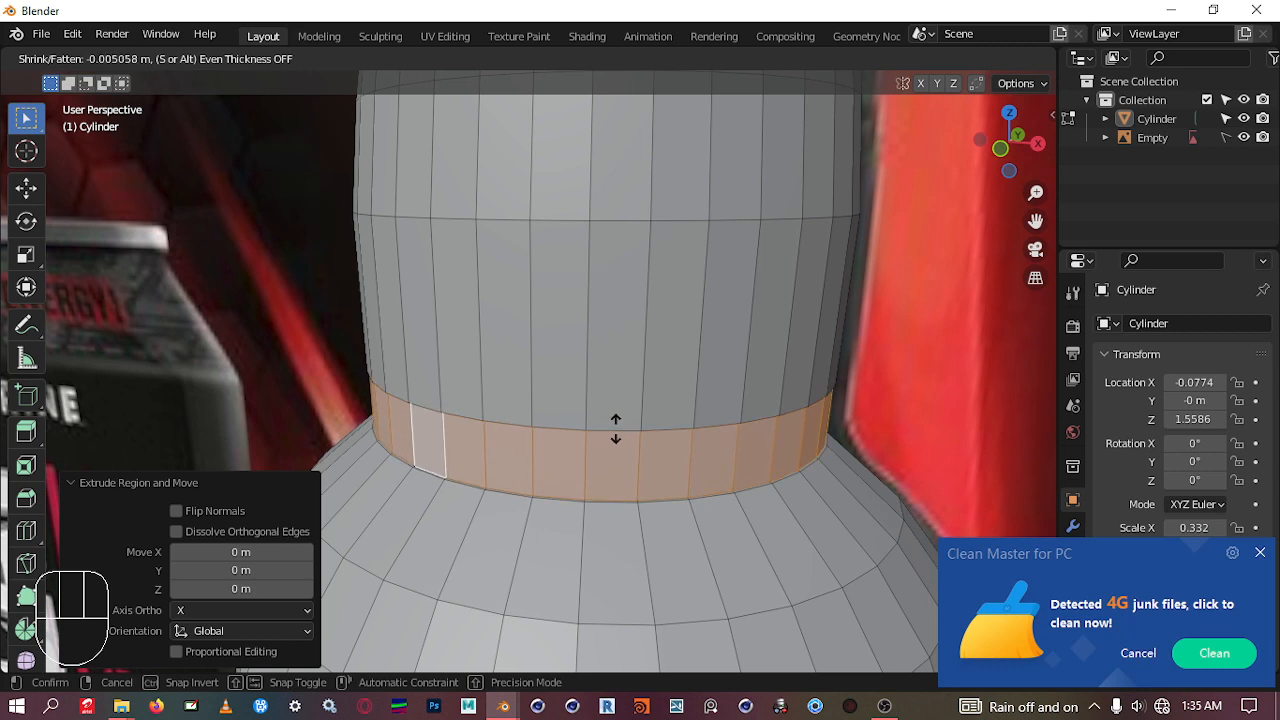
key(Escape)
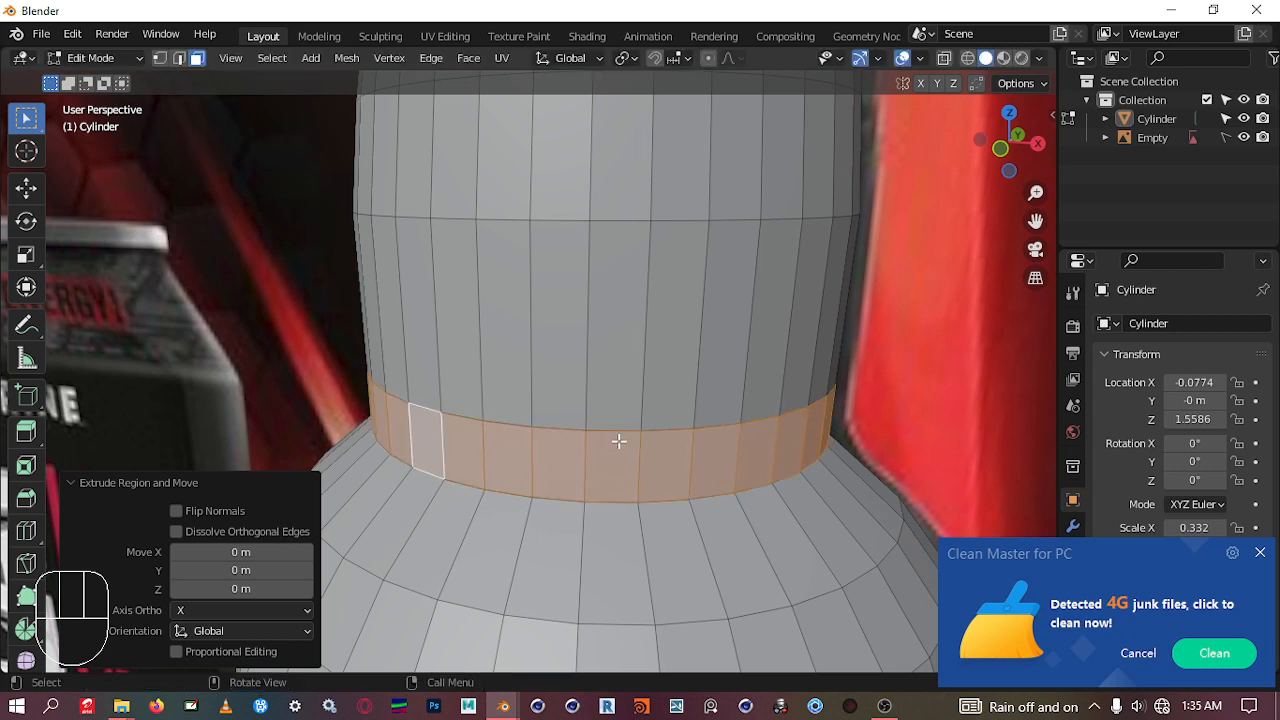
Step: In front wireframe view, extrude the neck-base face band in place and shrink it inward along its normals with an offset of about -0.0259 m
key(KP_1)
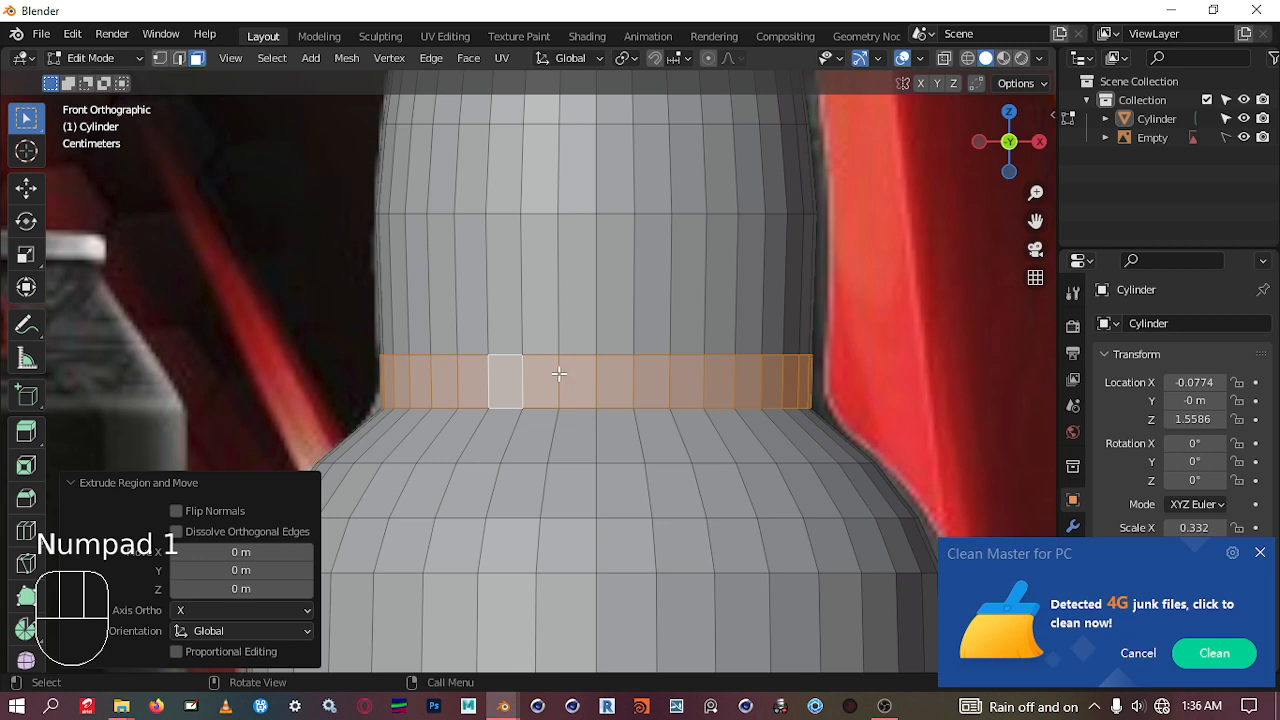
key(shift+z)
scroll(421, 377, up, 1)
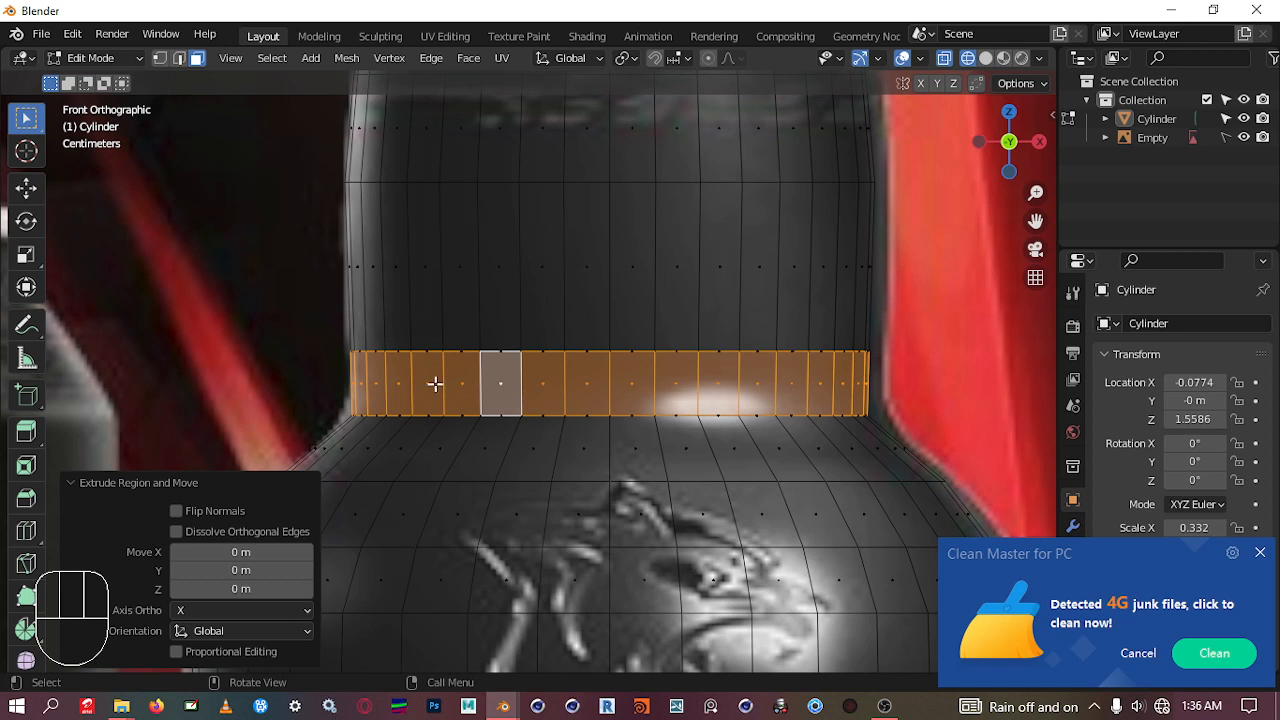
key(e)
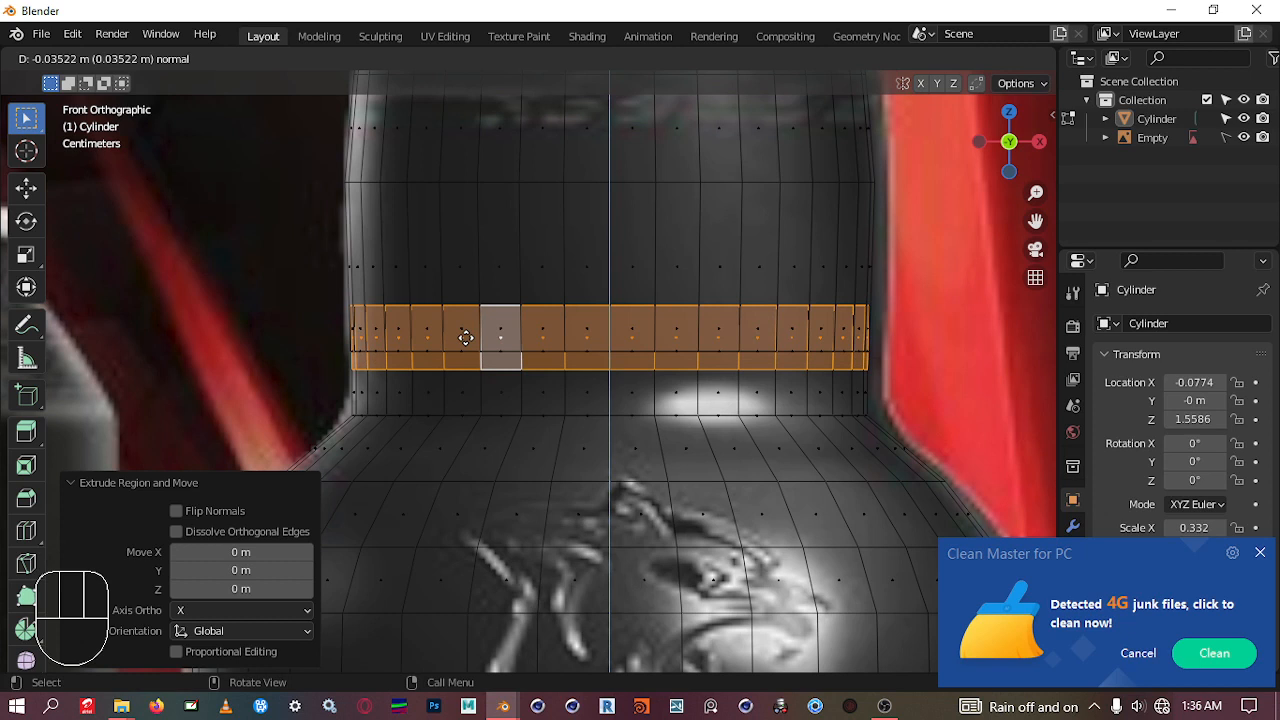
key(Escape)
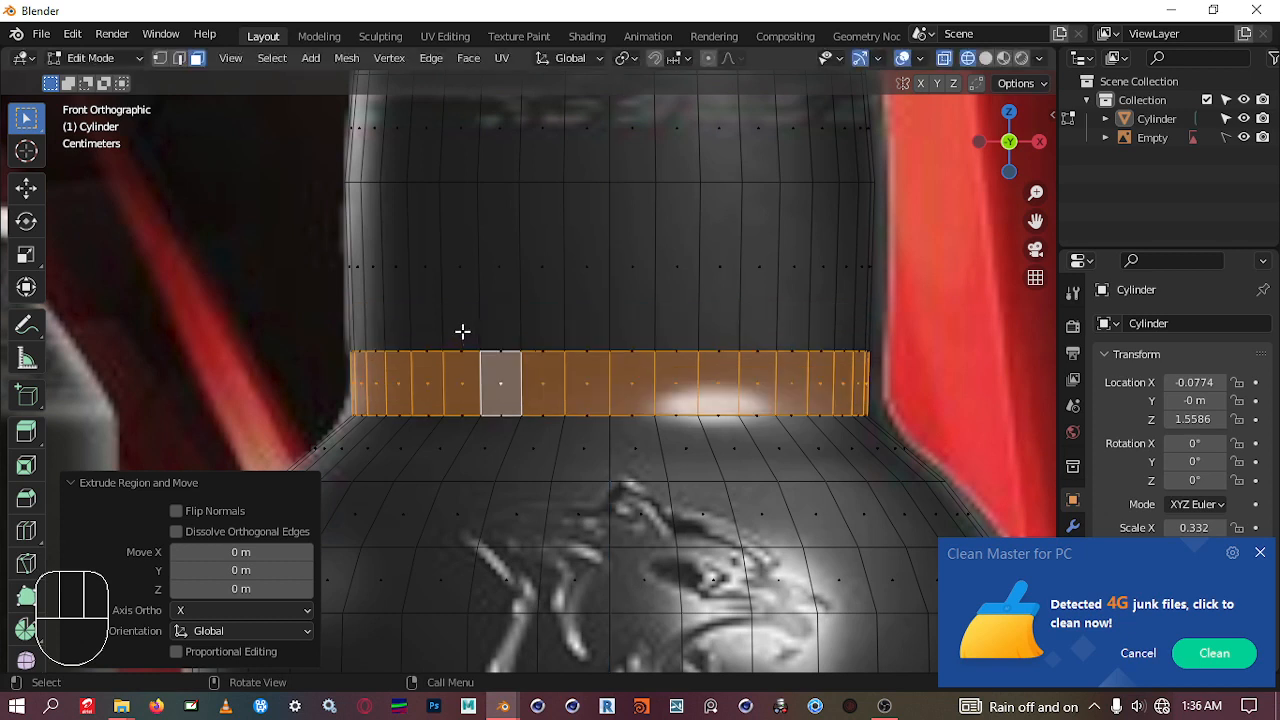
key(alt+s)
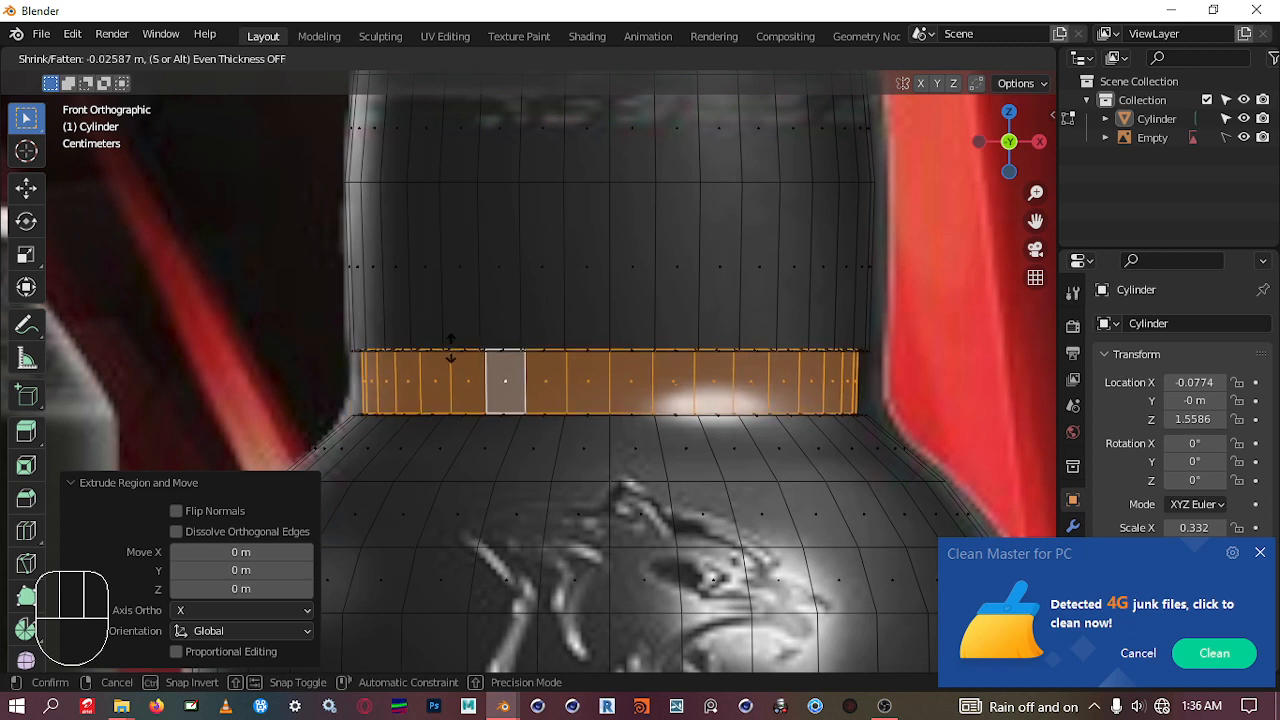
click(451, 348)
Step: Add one centred loop cut around the inset band at the neck's base
scroll(555, 402, up, 1)
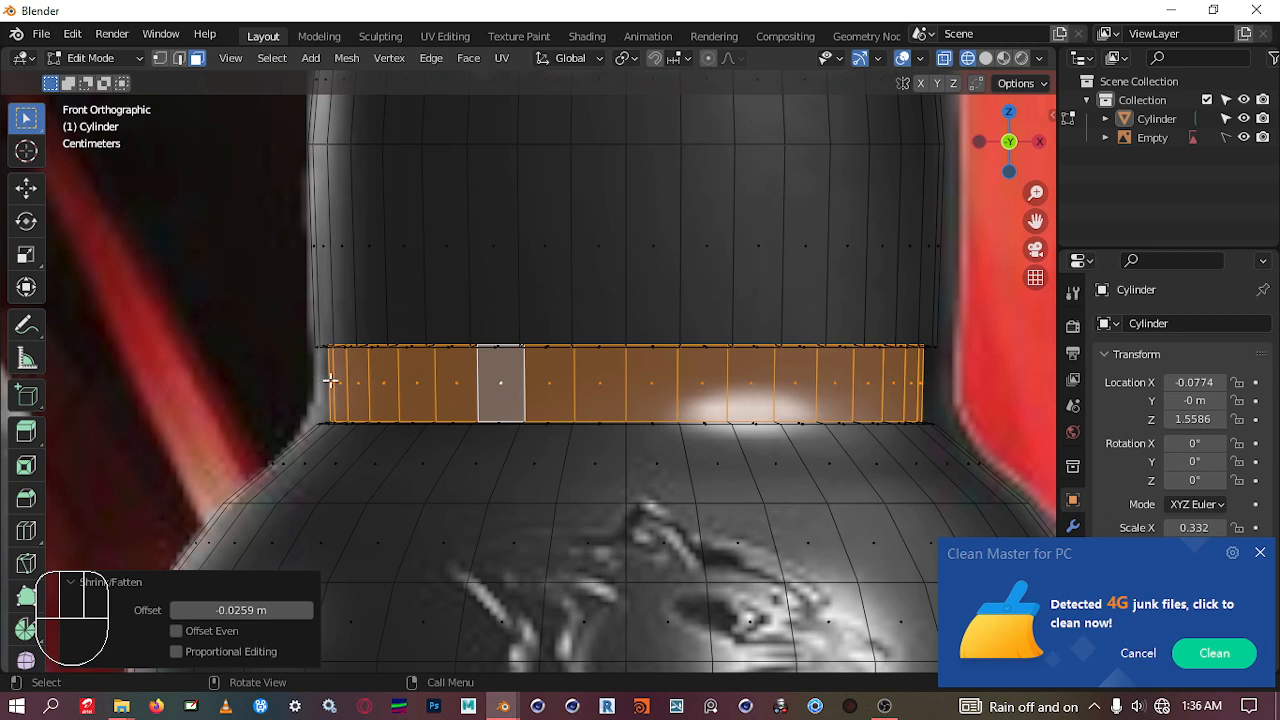
key(ctrl+r)
click(437, 383)
key(1)
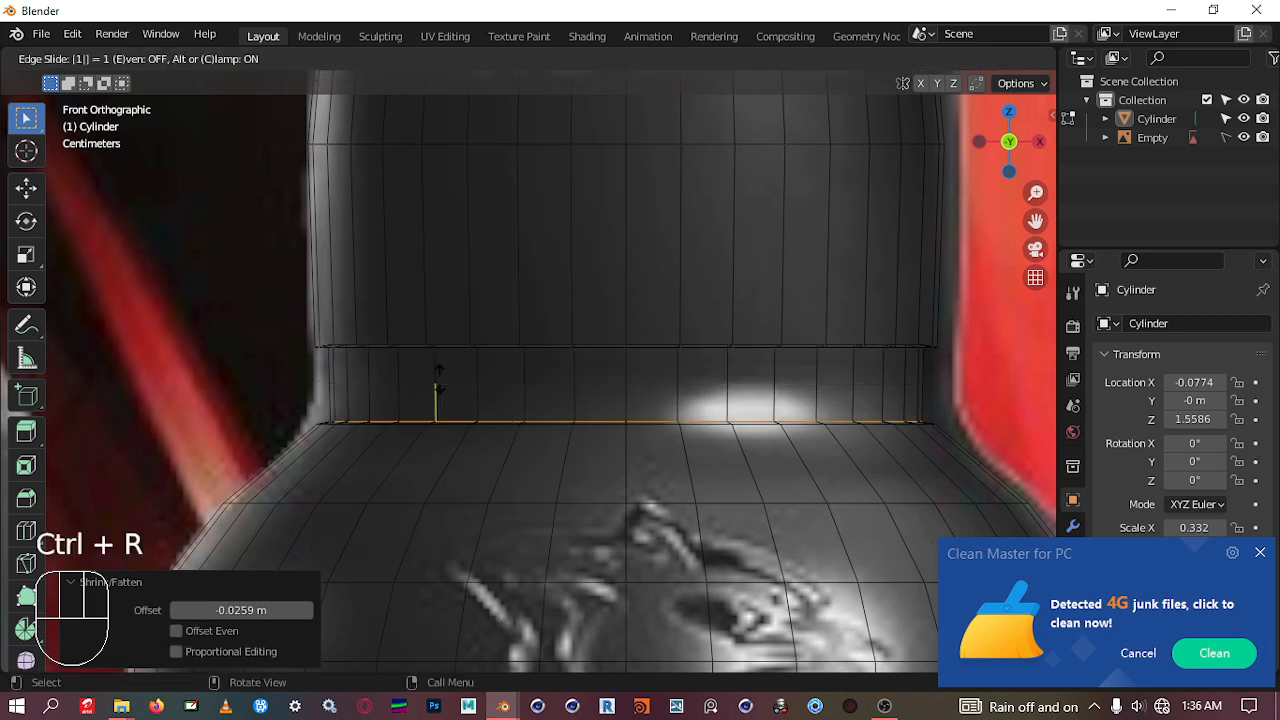
right_click(433, 380)
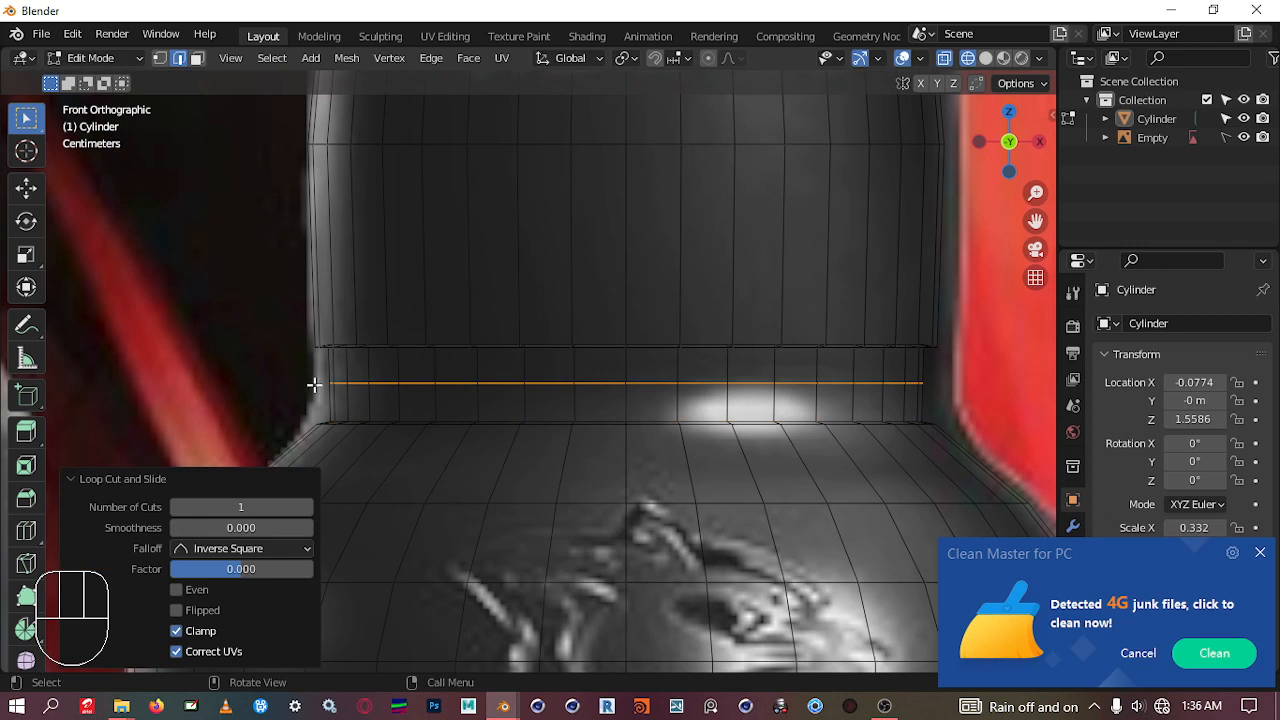
Step: Select the vertex ring in the middle of the groove and scale it to about 0.973
key(1)
drag(314, 385, 928, 370)
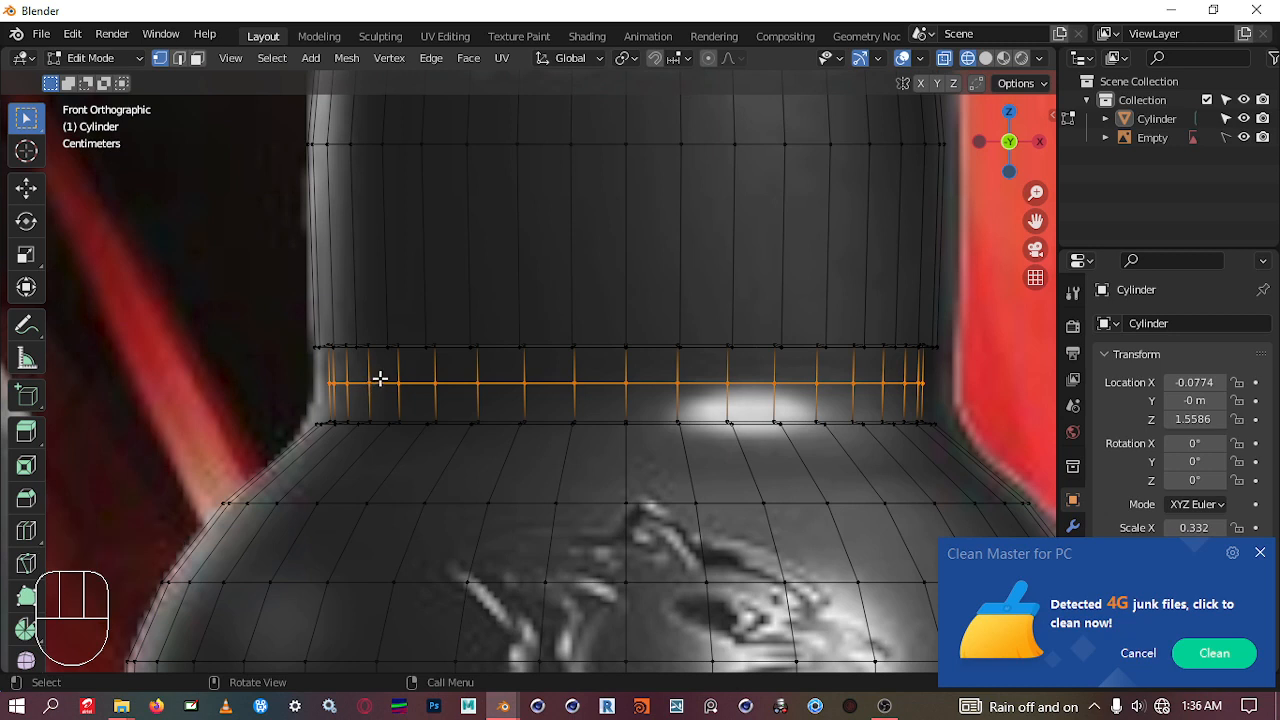
key(s)
click(386, 377)
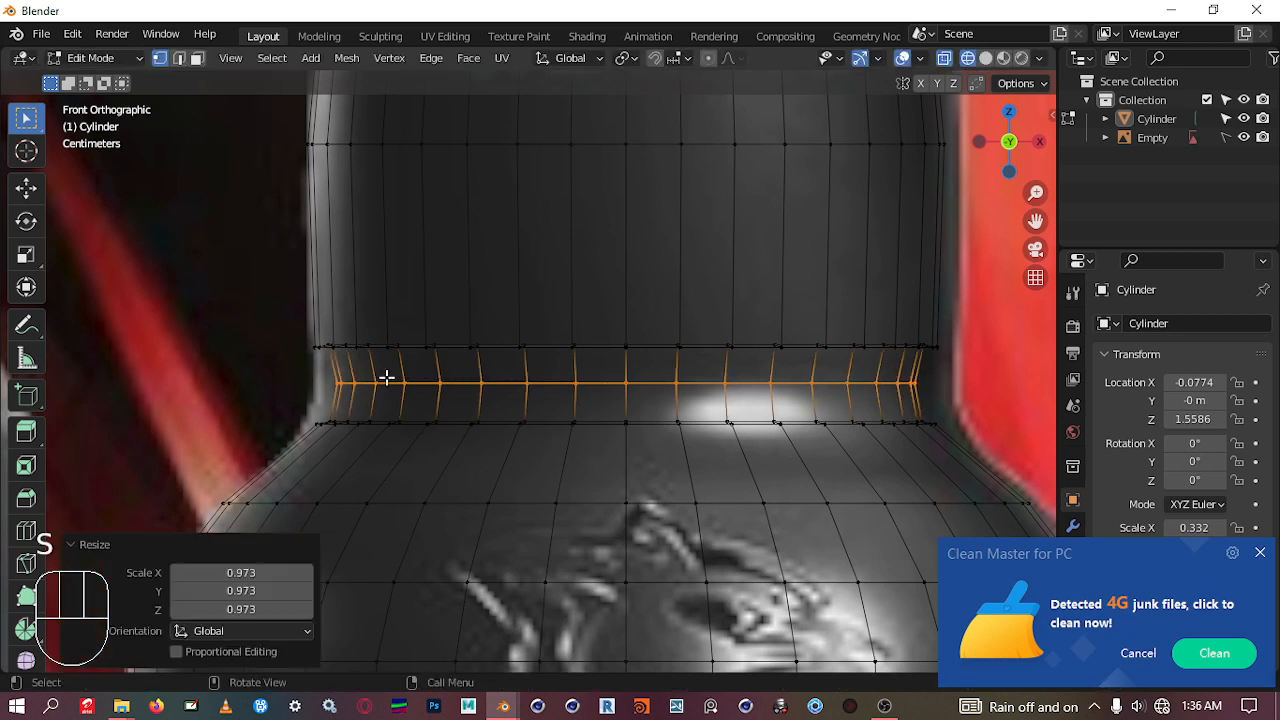
Step: Switch to solid shading and Object Mode with the grooved neck seen at an angle
click(964, 383)
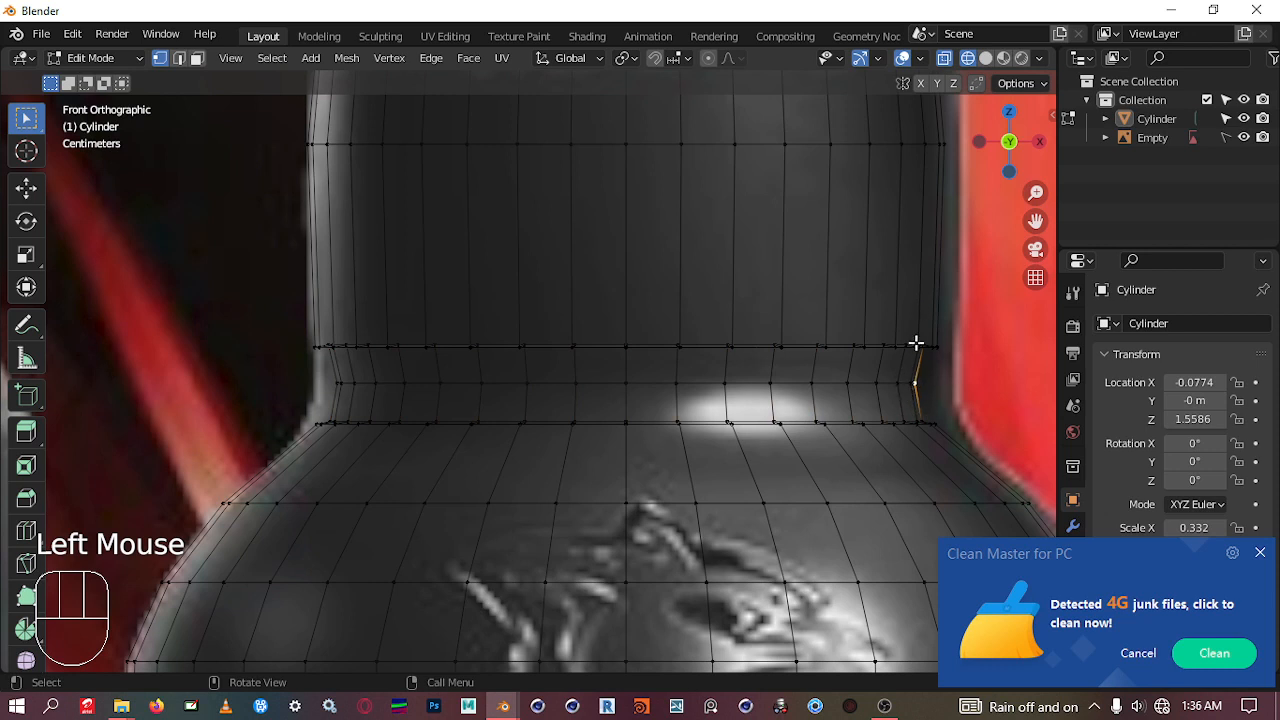
middle_drag(938, 335, 864, 378)
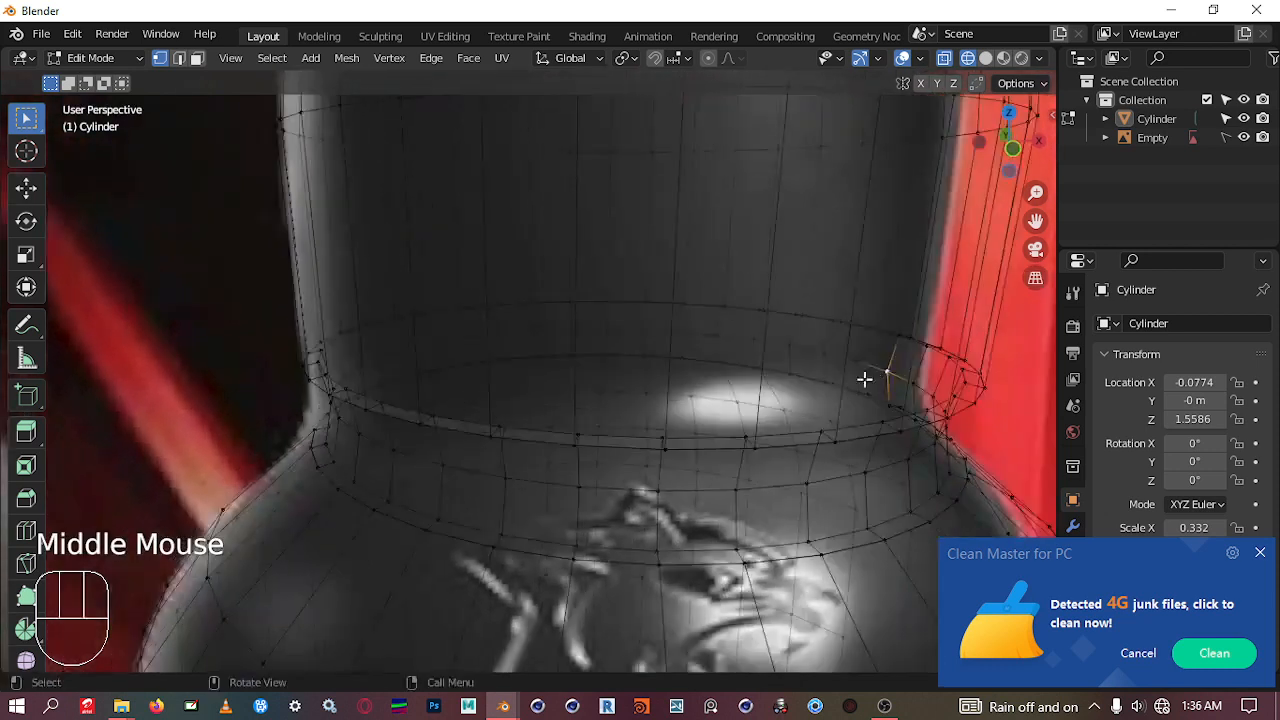
scroll(855, 375, down, 3)
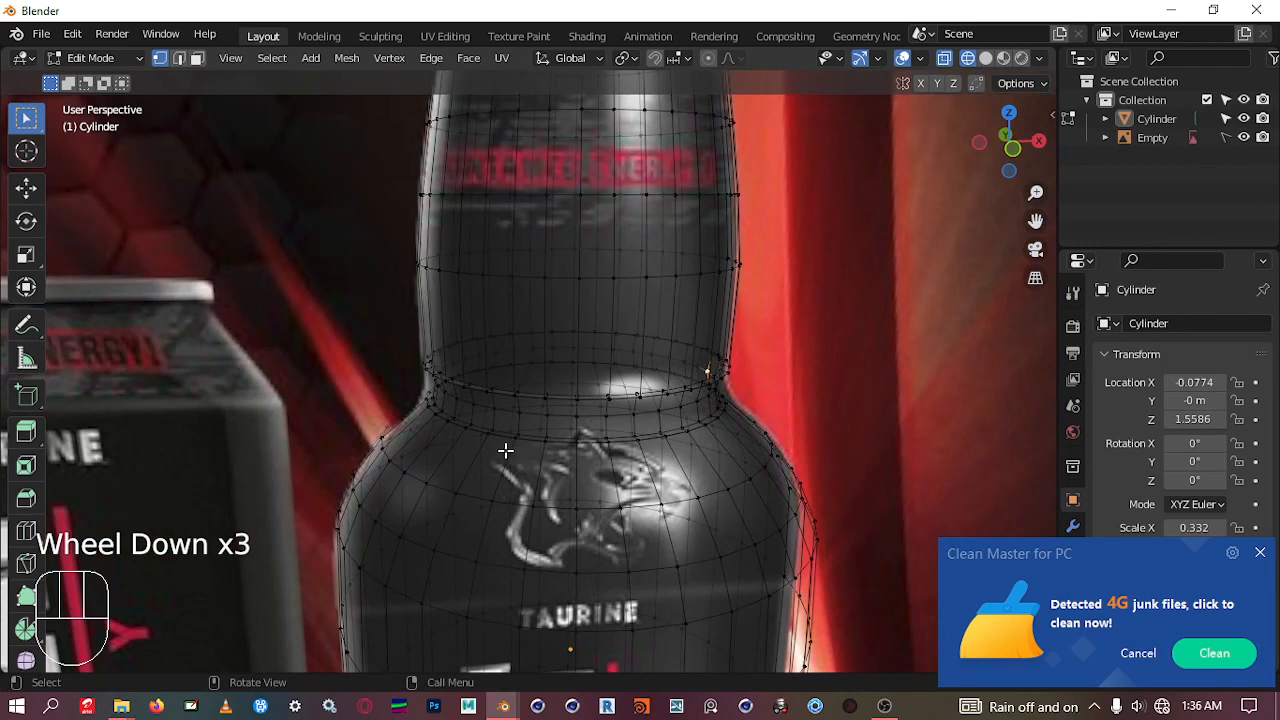
scroll(505, 450, down, 2)
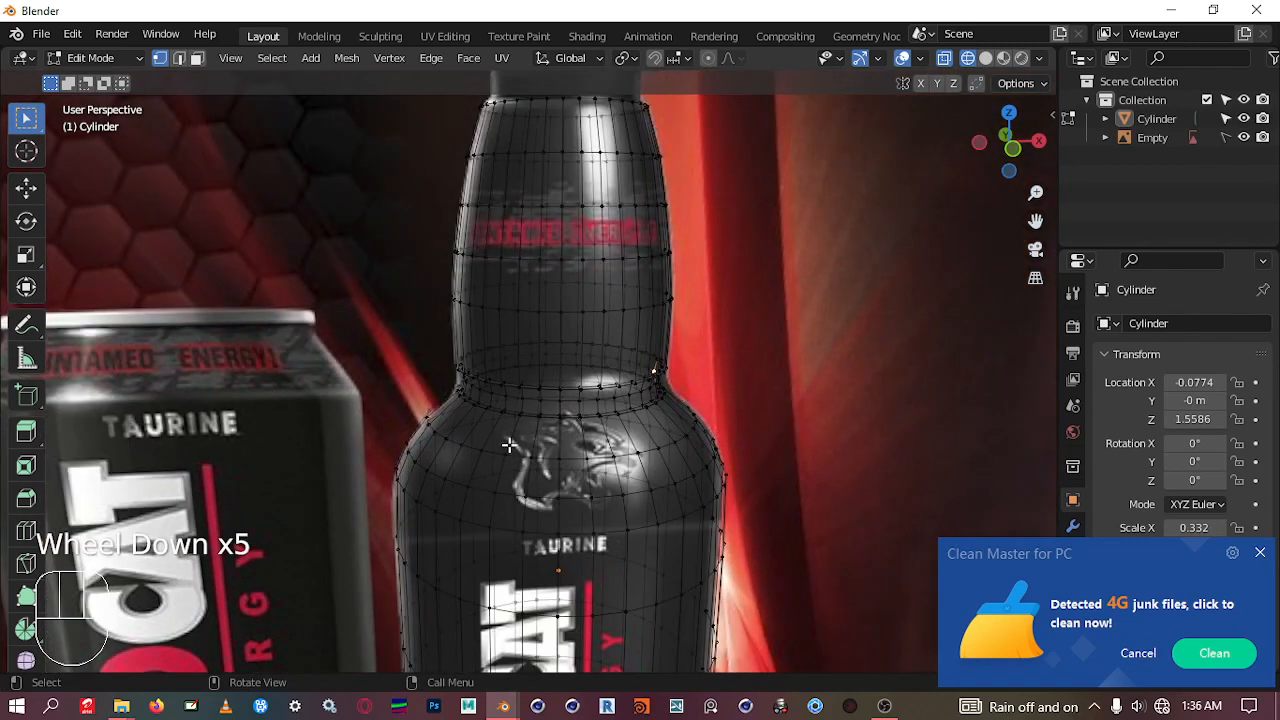
middle_drag(510, 445, 603, 437)
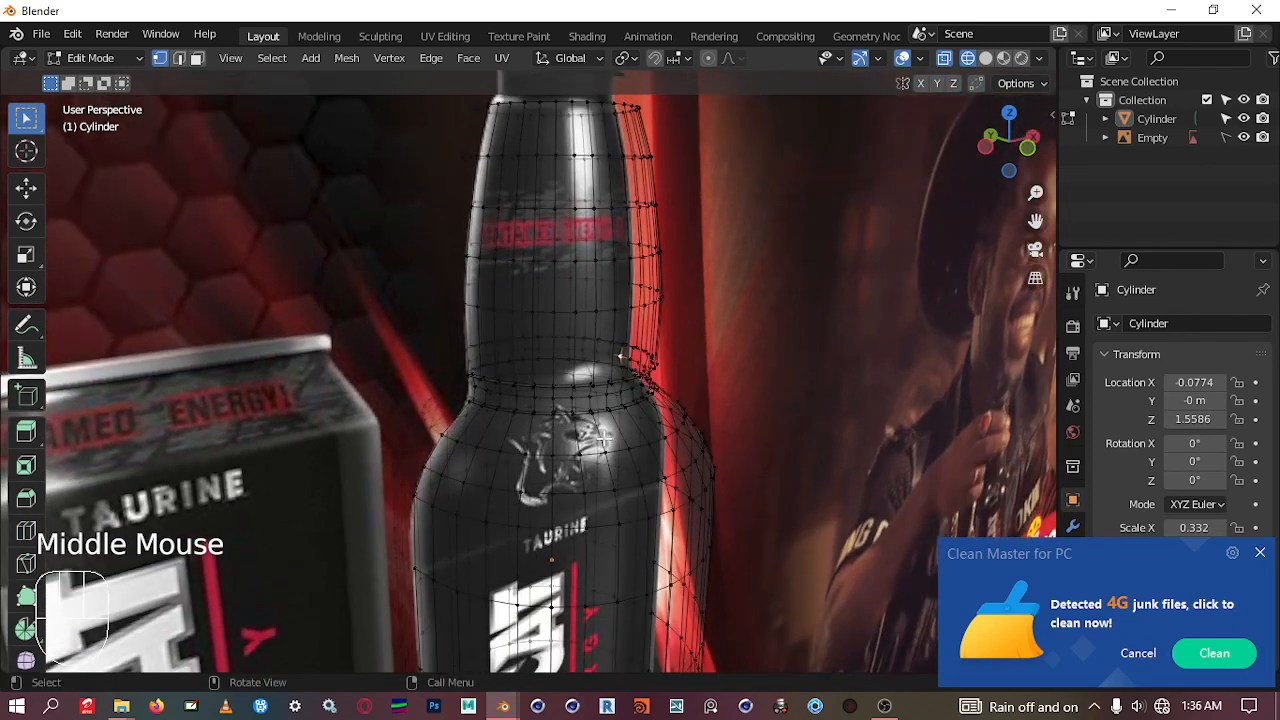
key(shift+z)
scroll(580, 410, down, 2)
mouse_move(585, 420)
middle_down()
mouse_move(573, 399)
mouse_move(586, 420)
middle_up()
key(Tab)
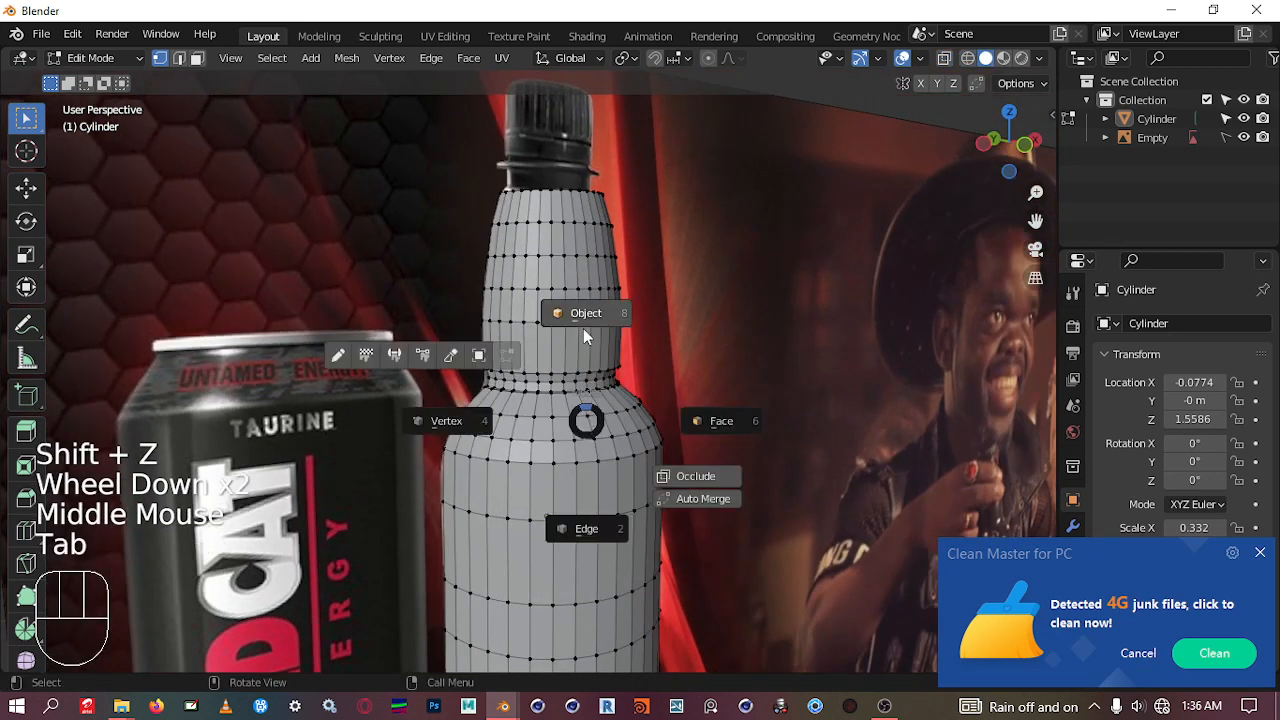
middle_drag(559, 312, 589, 394)
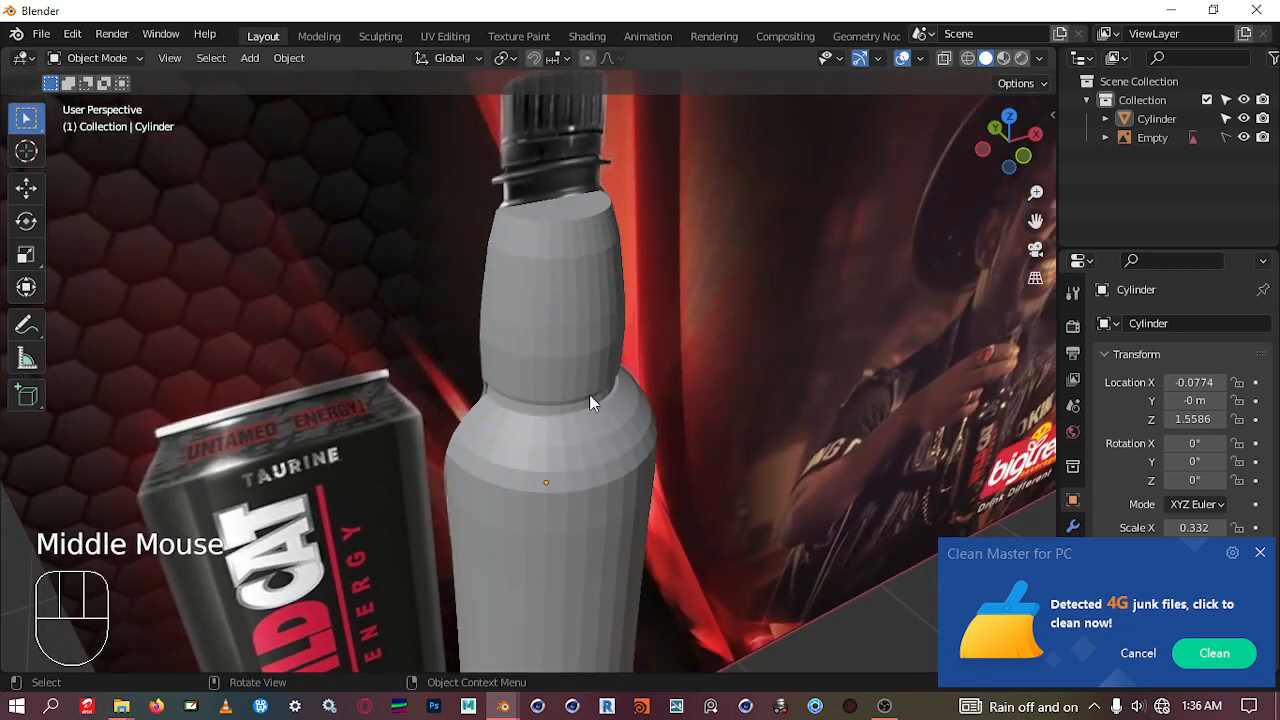
Step: Dismiss the Clean Master notification and select the bottle object
right_click(573, 315)
click(575, 317)
middle_drag(597, 217, 583, 280)
scroll(602, 408, up, 2)
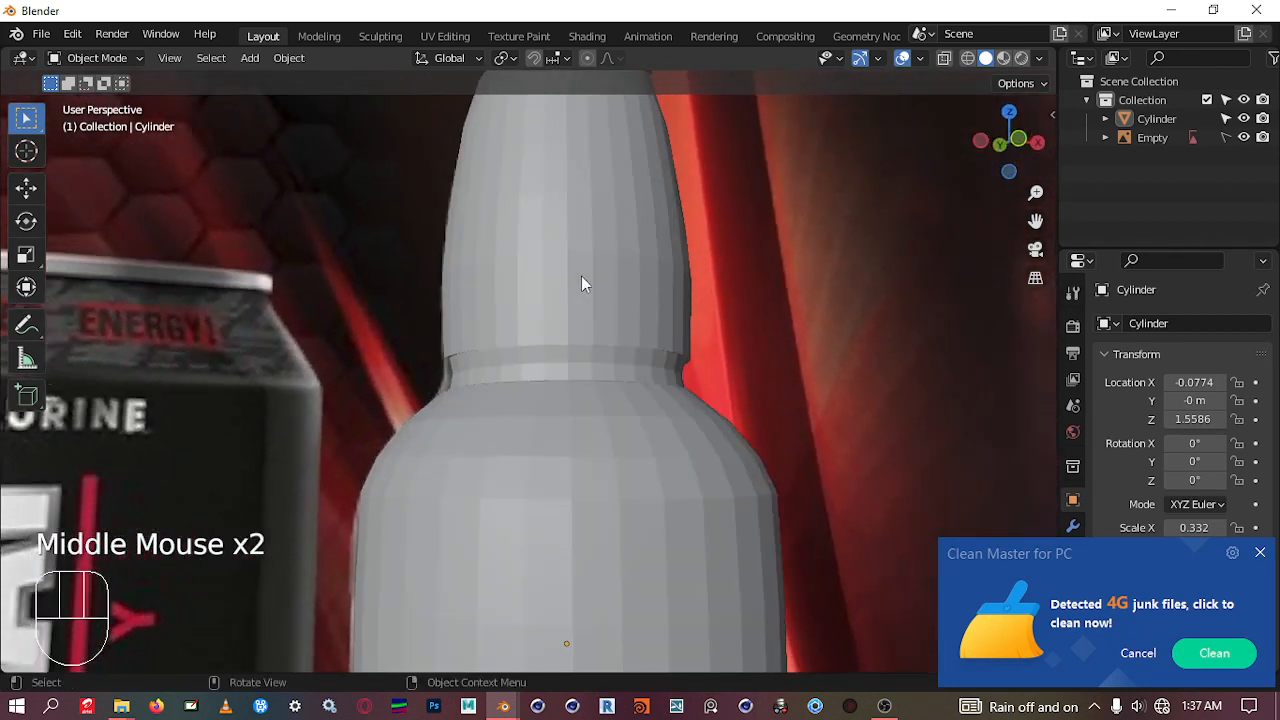
click(1259, 553)
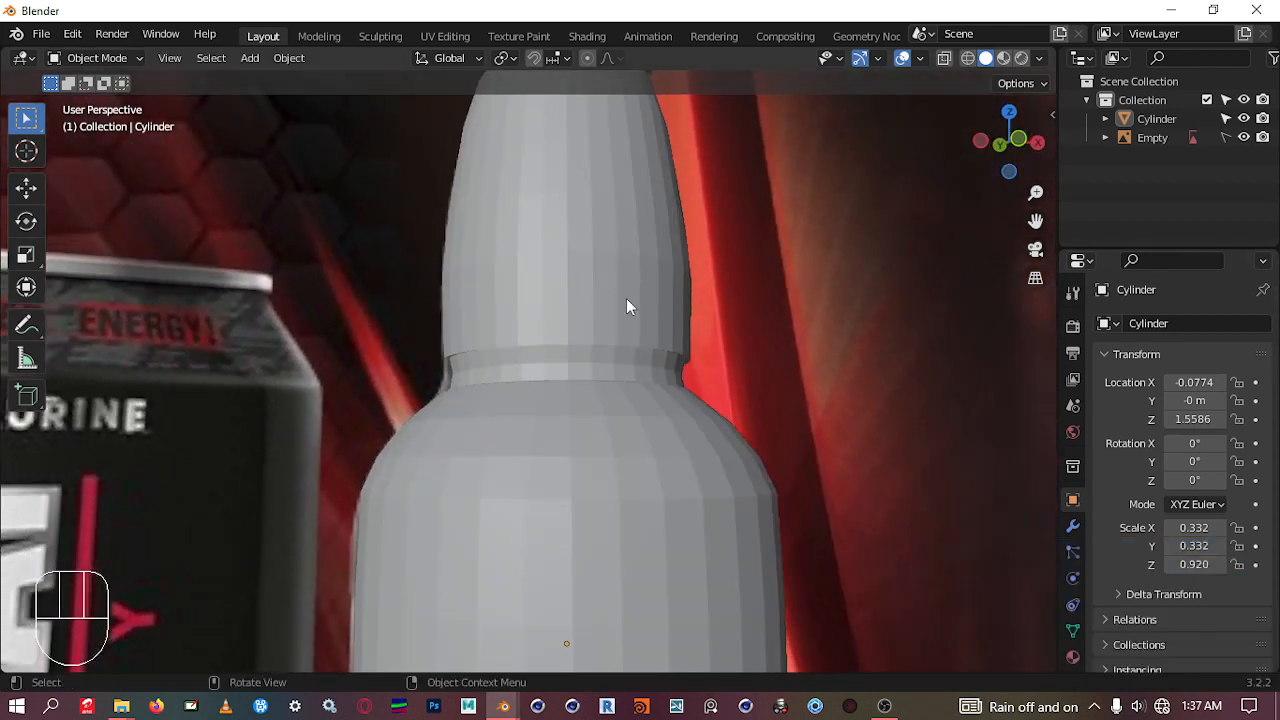
click(627, 268)
scroll(588, 250, down, 3)
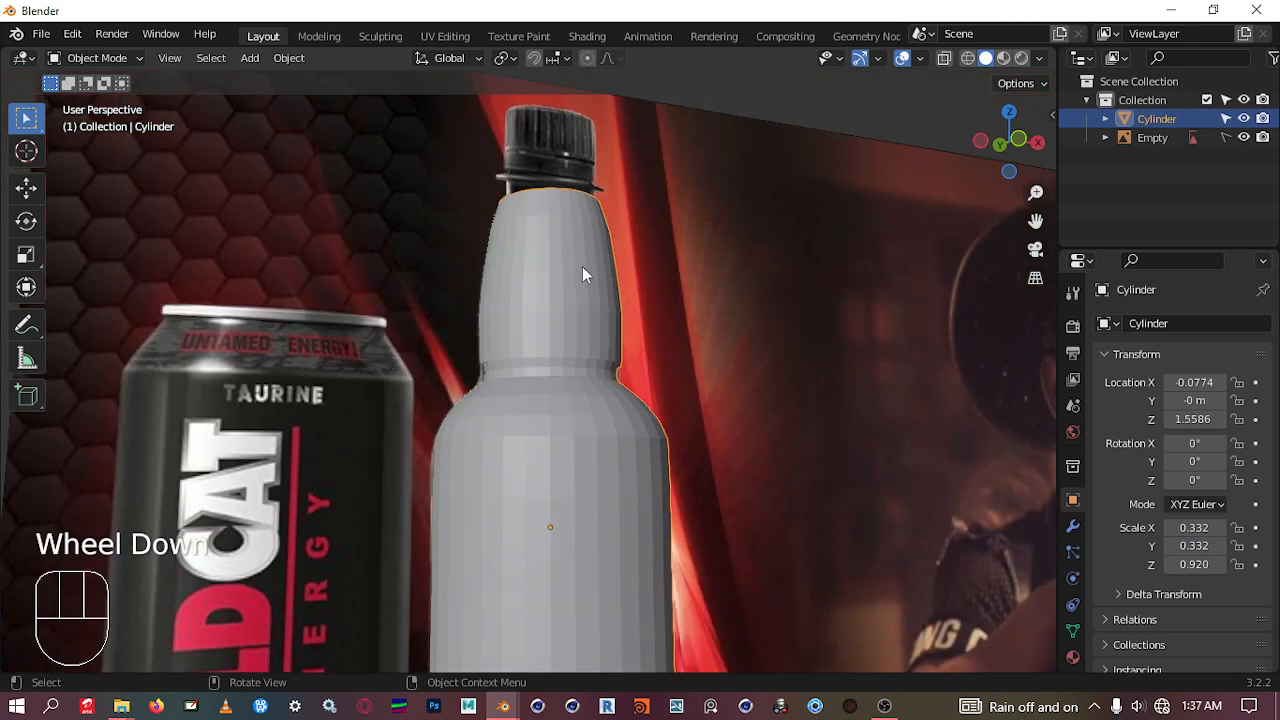
Step: Apply smooth shading to the whole bottle object
right_click(582, 266)
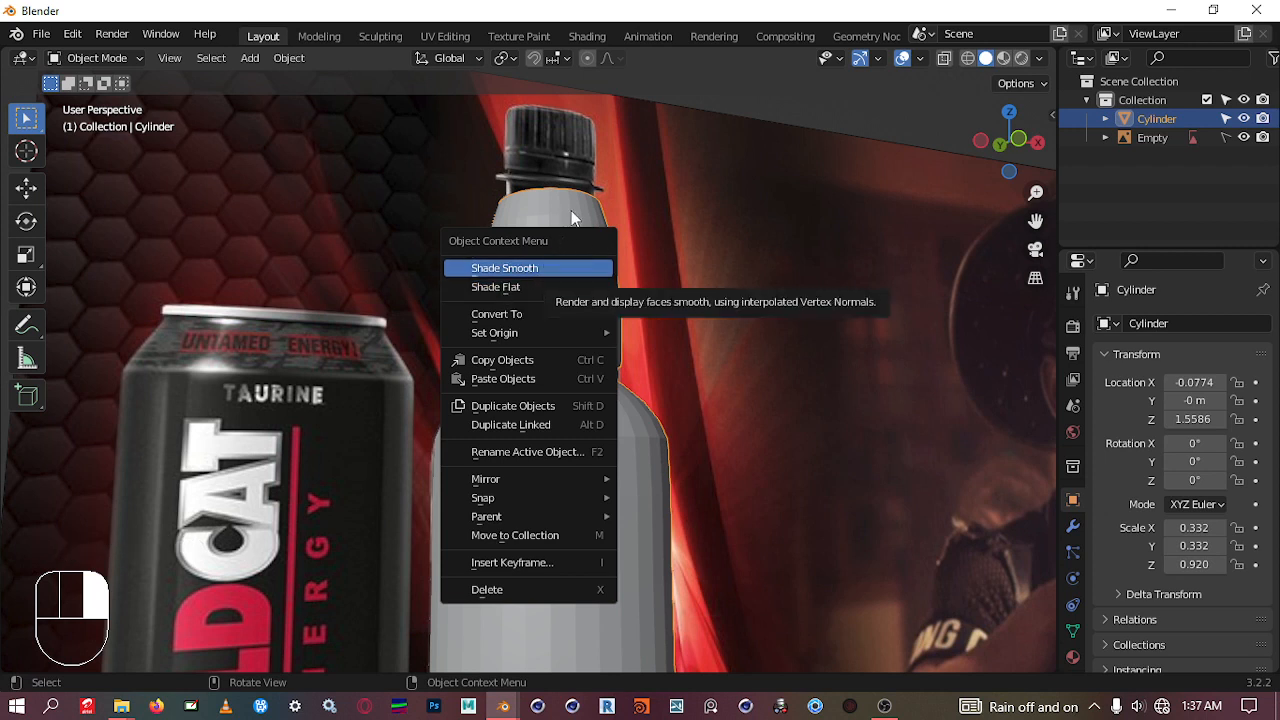
click(538, 270)
scroll(574, 410, down, 3)
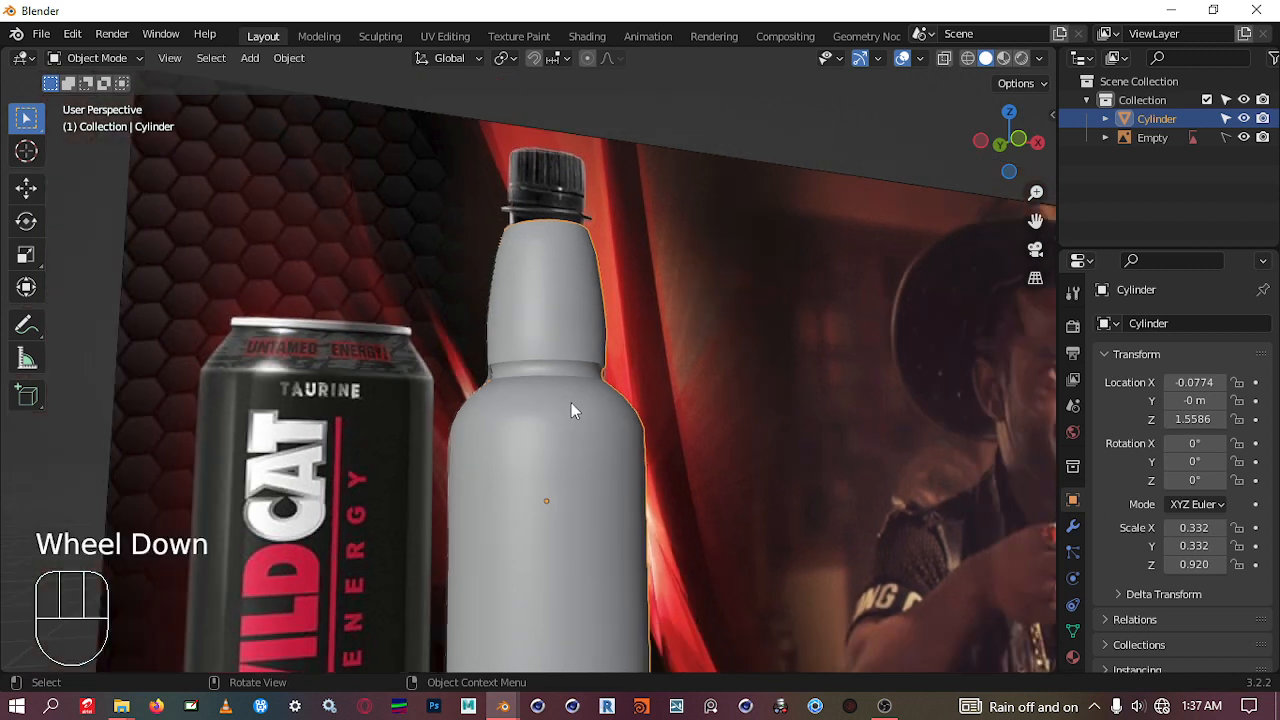
scroll(572, 405, up, 2)
shift+middle_drag(571, 398, 586, 337)
scroll(583, 300, down, 1)
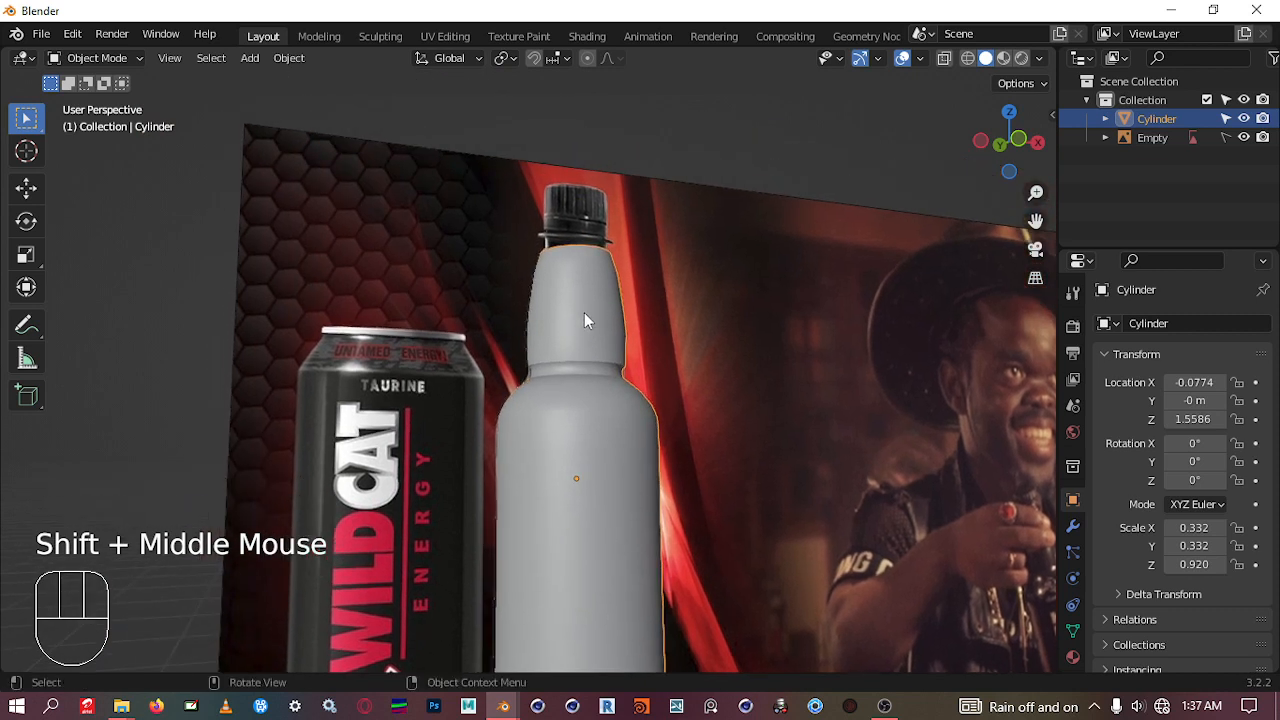
scroll(590, 320, up, 3)
shift+middle_drag(603, 310, 567, 306)
scroll(556, 306, up, 1)
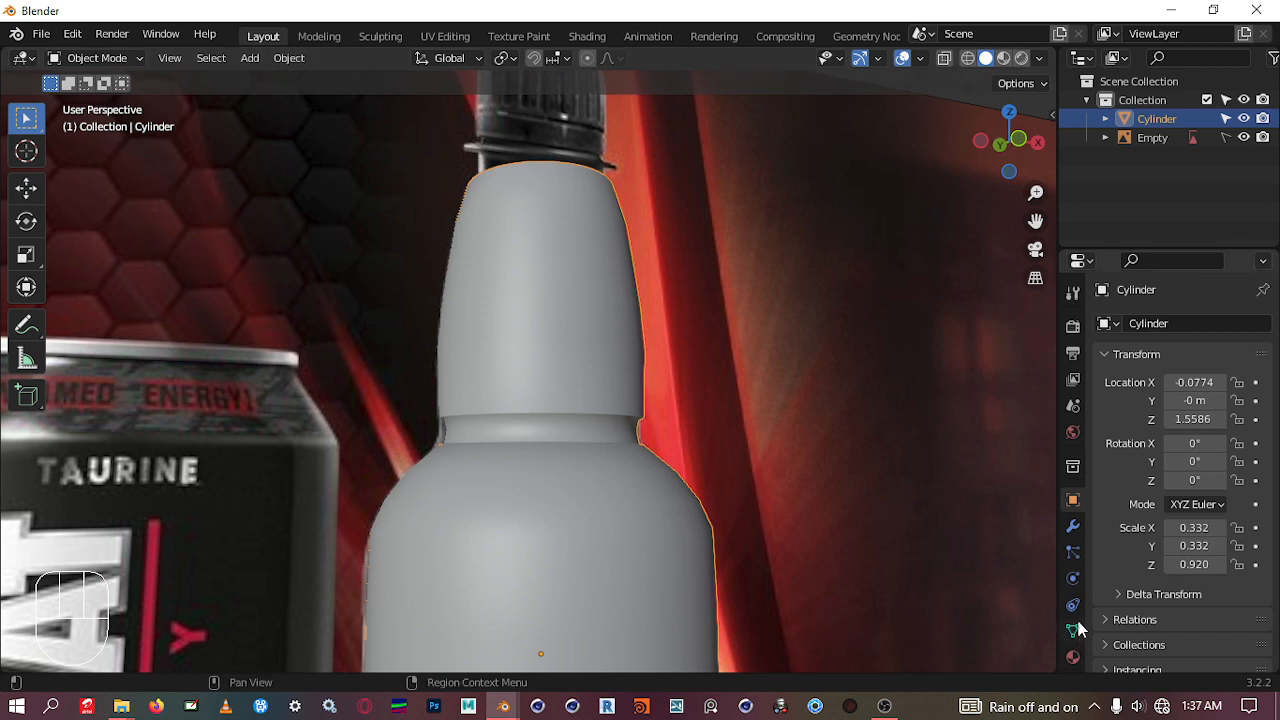
Step: Enable Auto Smooth in the normals settings of the bottle mesh
drag(1052, 388, 1034, 388)
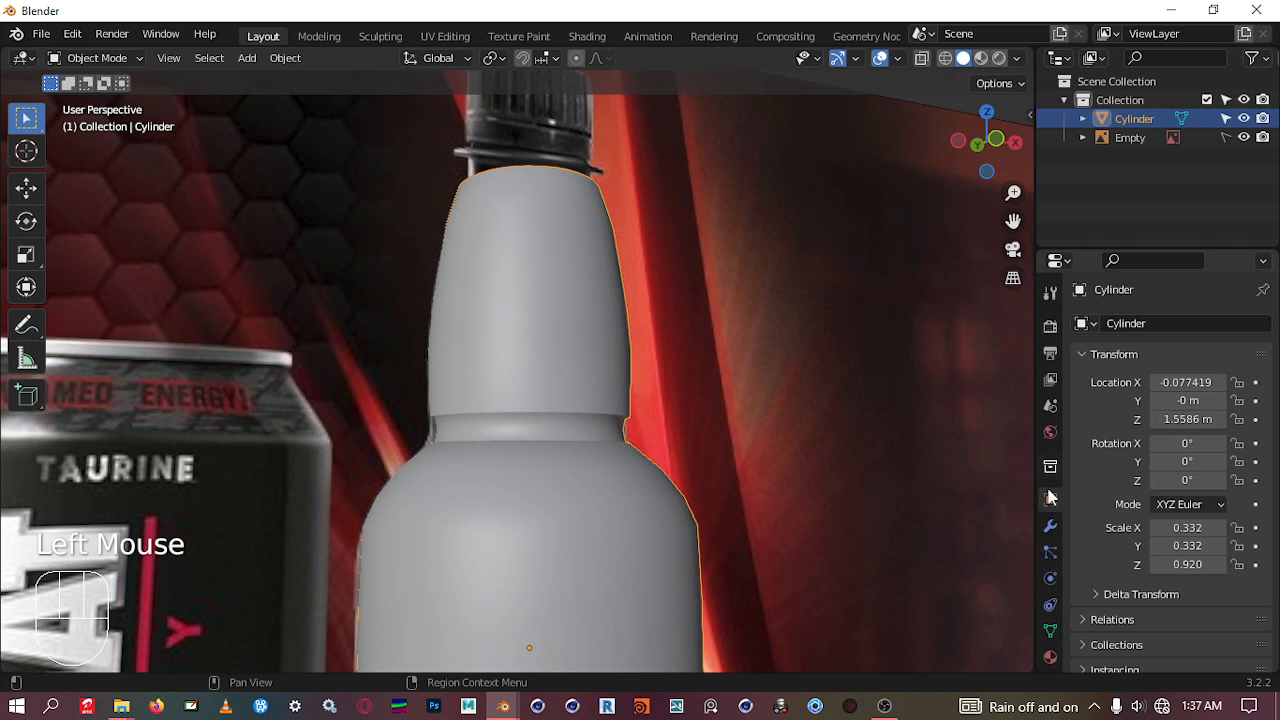
click(1050, 636)
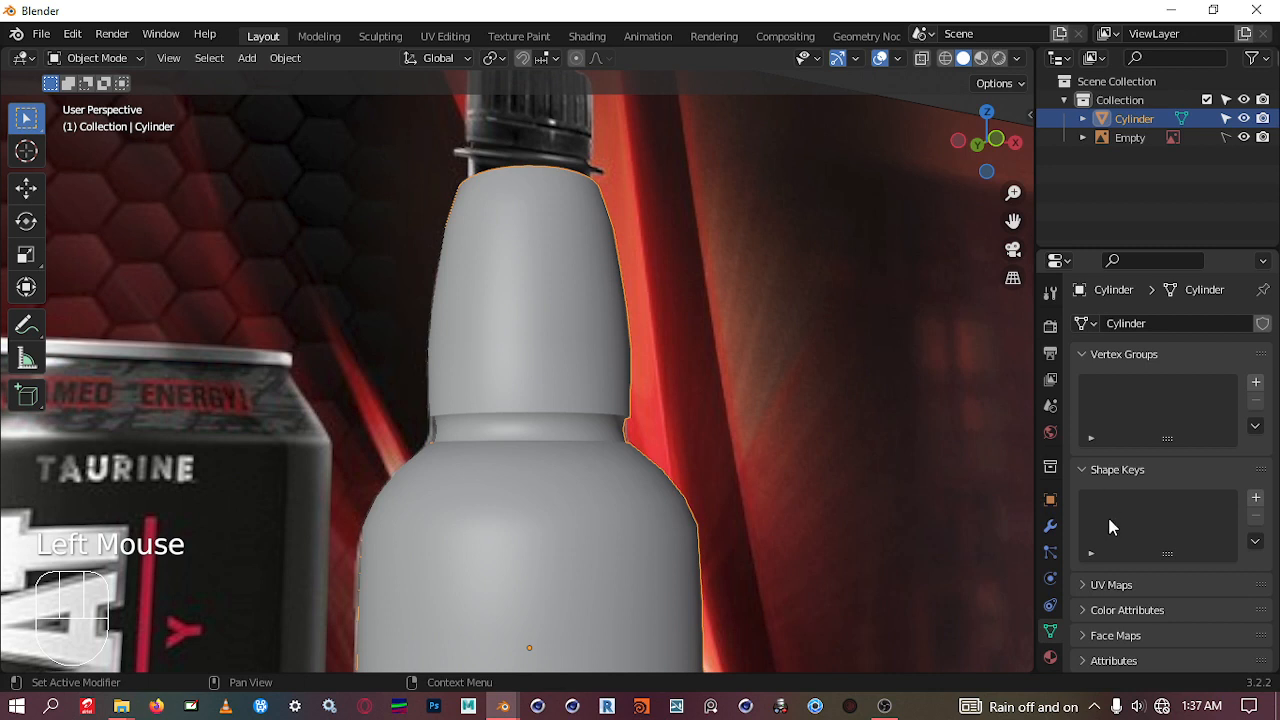
scroll(1110, 527, down, 2)
click(1087, 611)
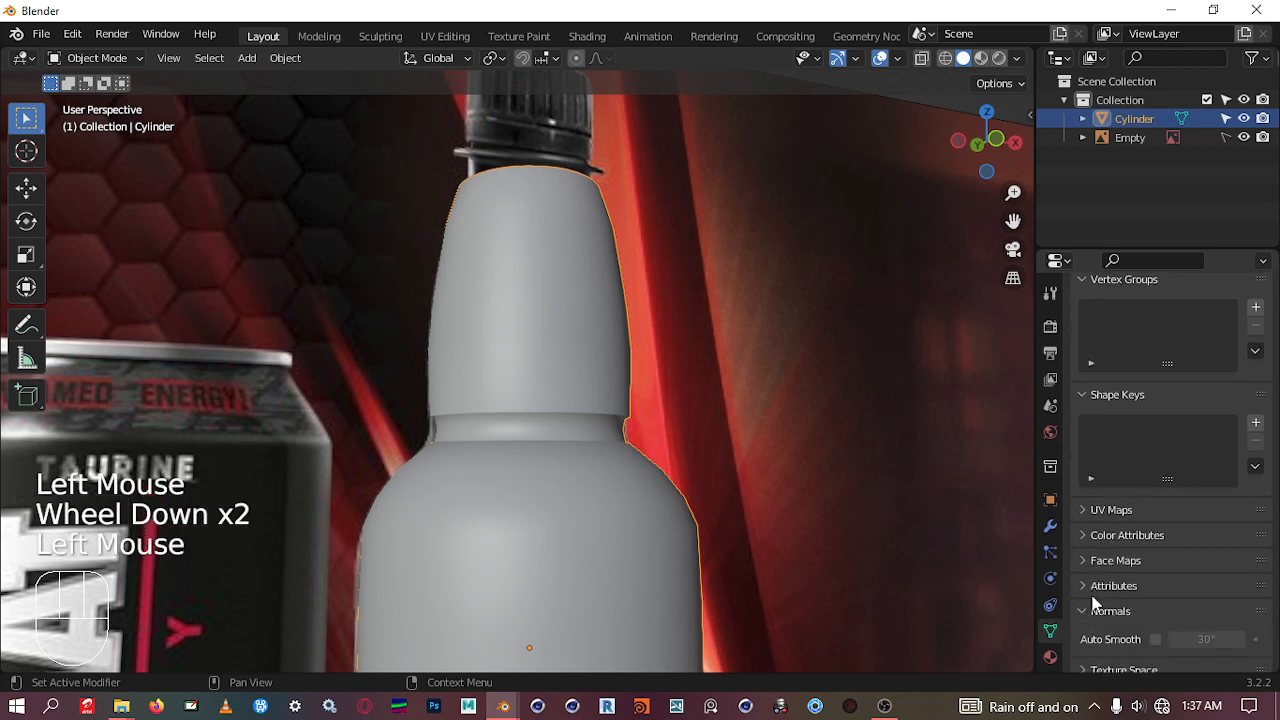
scroll(1118, 586, down, 2)
click(1157, 565)
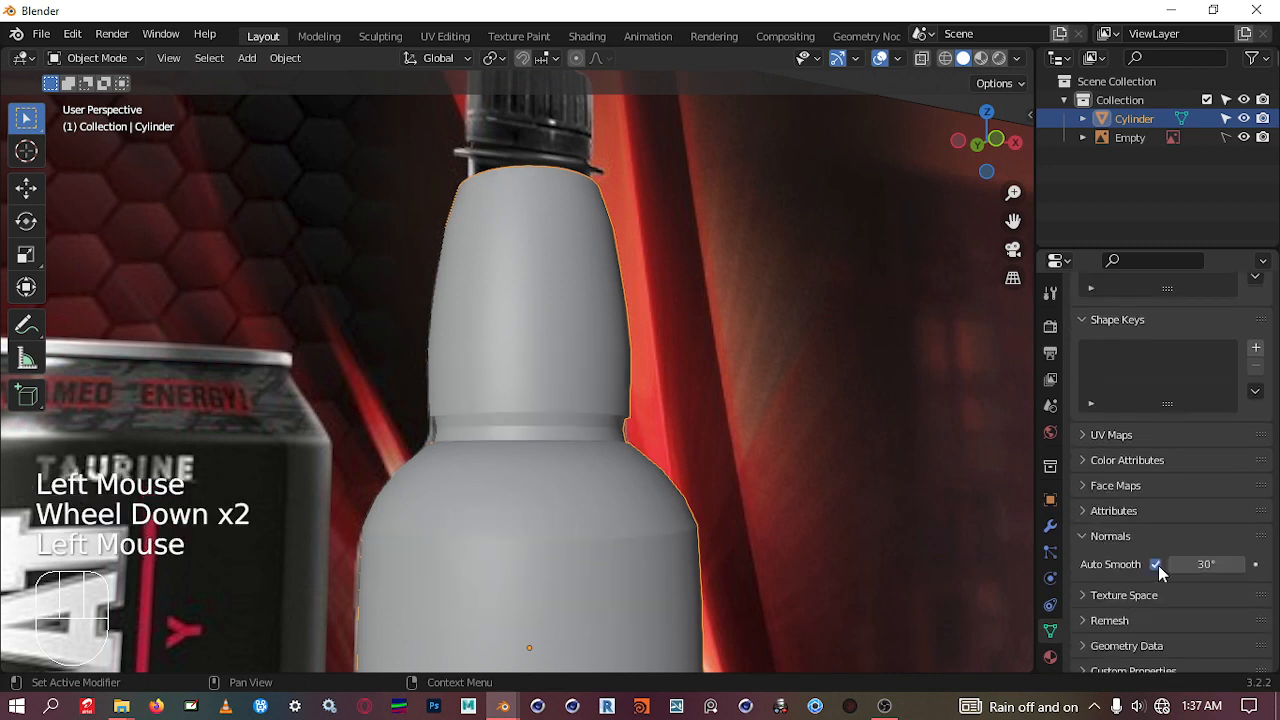
click(1157, 565)
click(1157, 565)
click(1157, 565)
click(1157, 565)
click(1157, 565)
click(1157, 565)
click(1157, 565)
click(1157, 565)
click(1157, 565)
click(1155, 566)
Step: Examine the shading on the bottle's neck, groove and shoulder from several distances and angles
scroll(620, 514, up, 3)
scroll(640, 530, down, 2)
middle_drag(643, 534, 599, 549)
scroll(582, 512, down, 3)
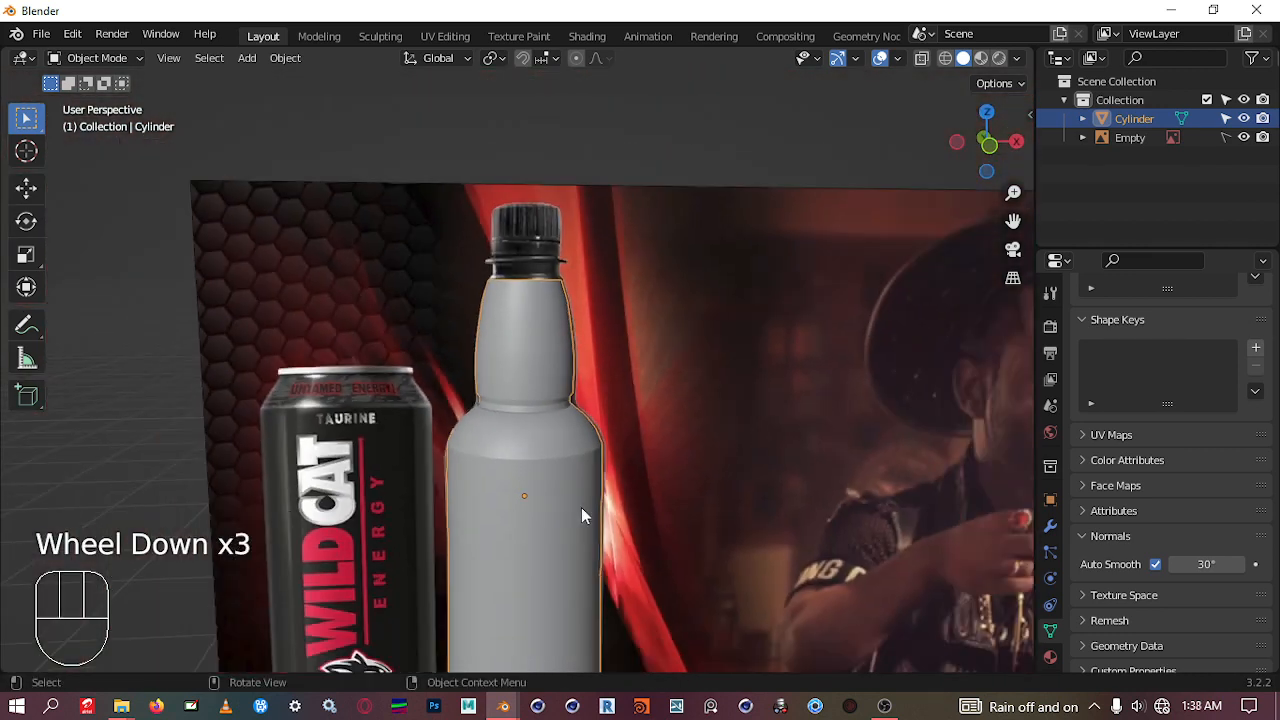
mouse_move(581, 507)
middle_down()
mouse_move(529, 484)
mouse_move(586, 491)
mouse_move(586, 506)
middle_up()
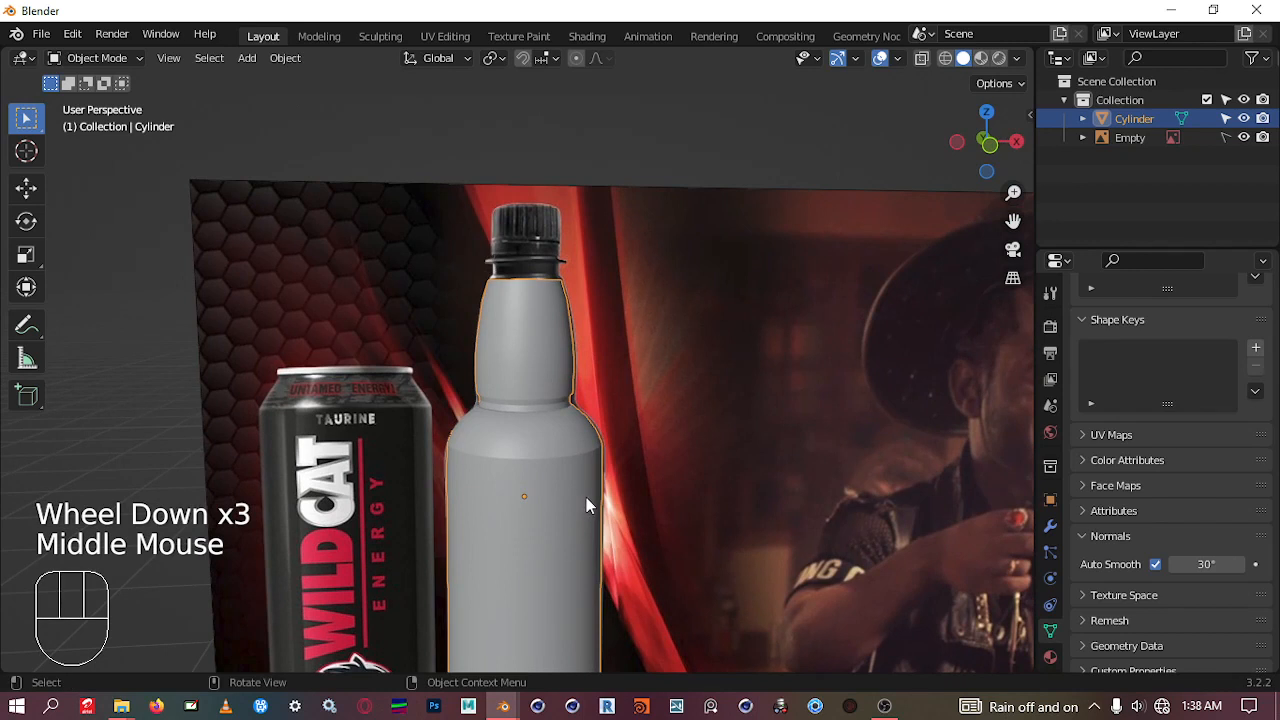
scroll(551, 345, up, 2)
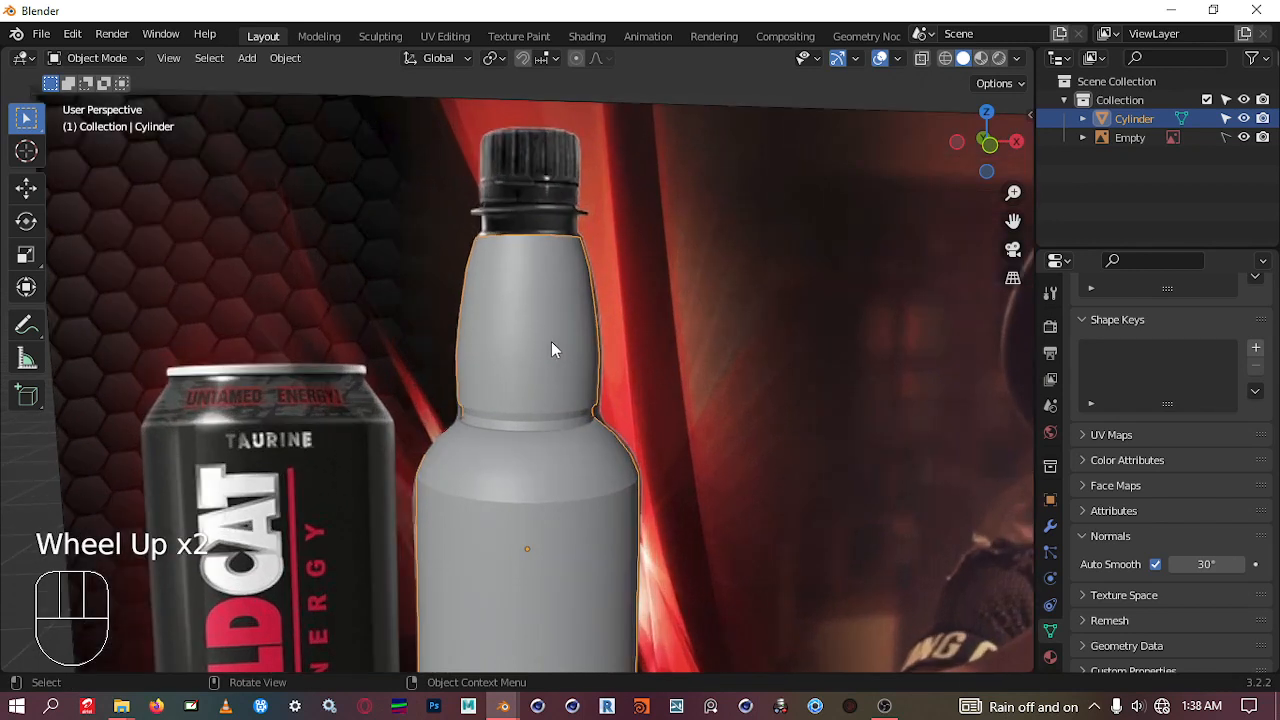
right_click(565, 296)
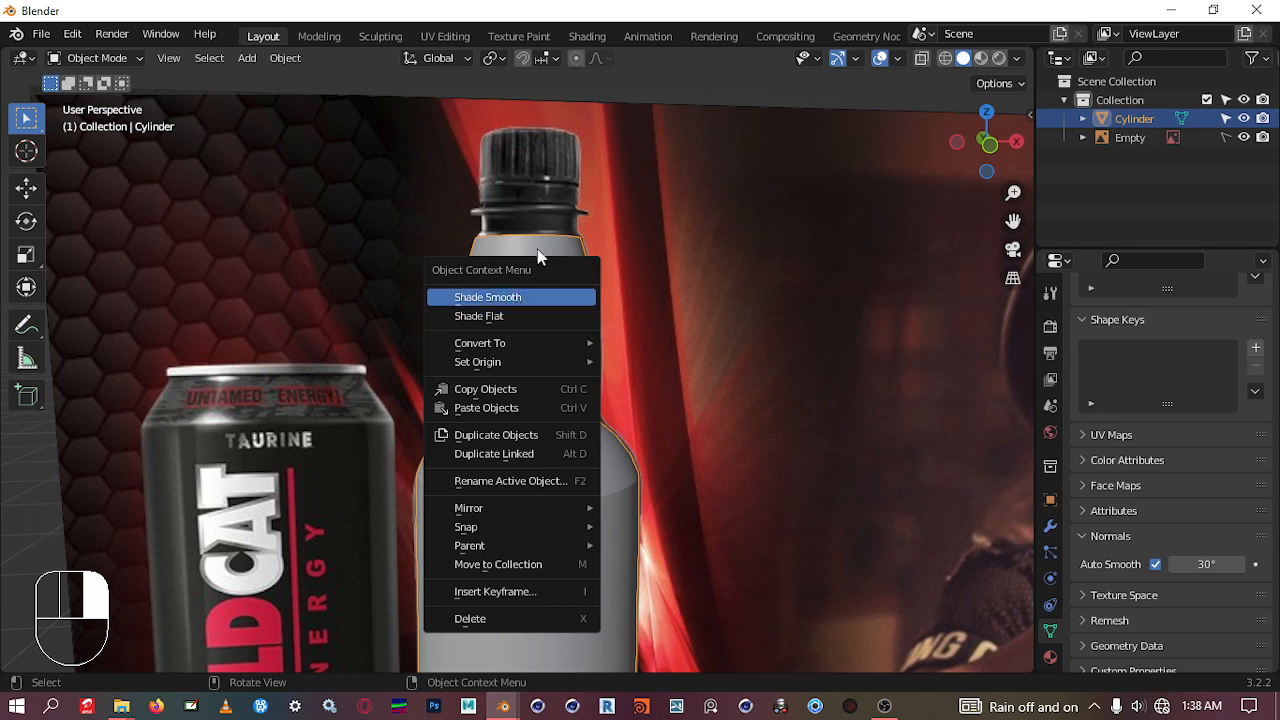
click(538, 256)
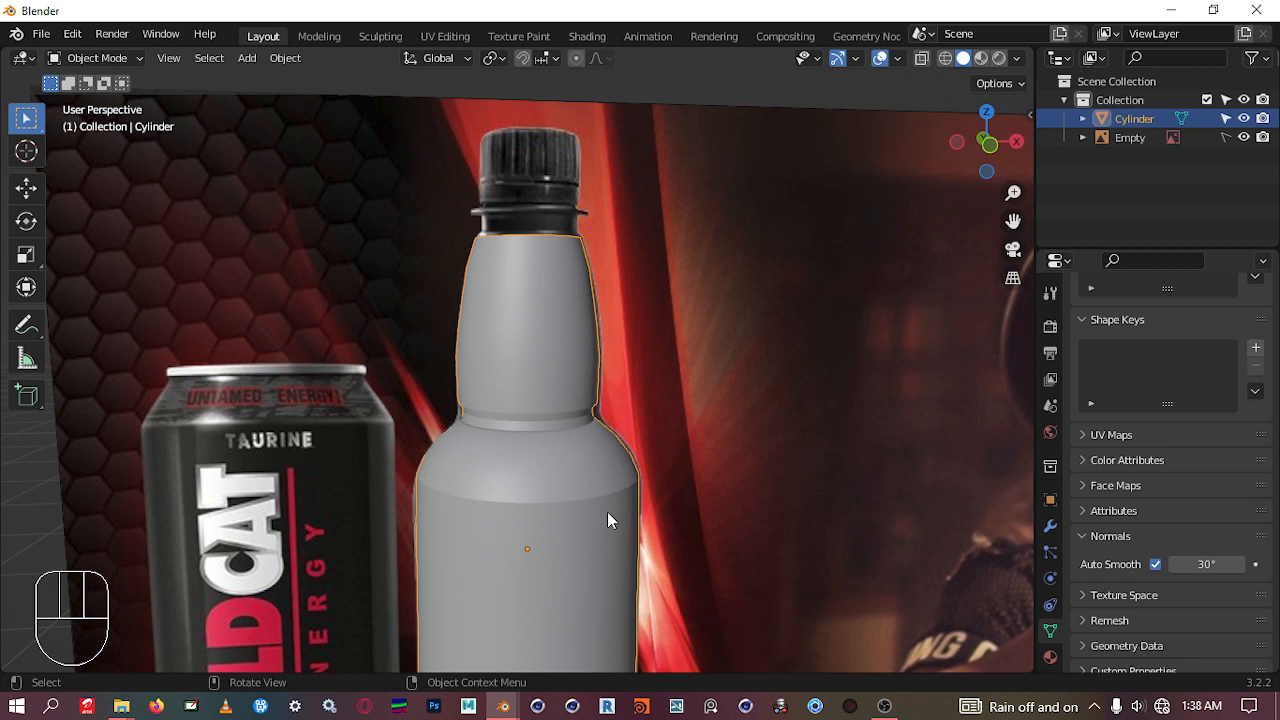
scroll(611, 514, up, 1)
click(587, 476)
scroll(587, 476, down, 1)
scroll(586, 478, down, 2)
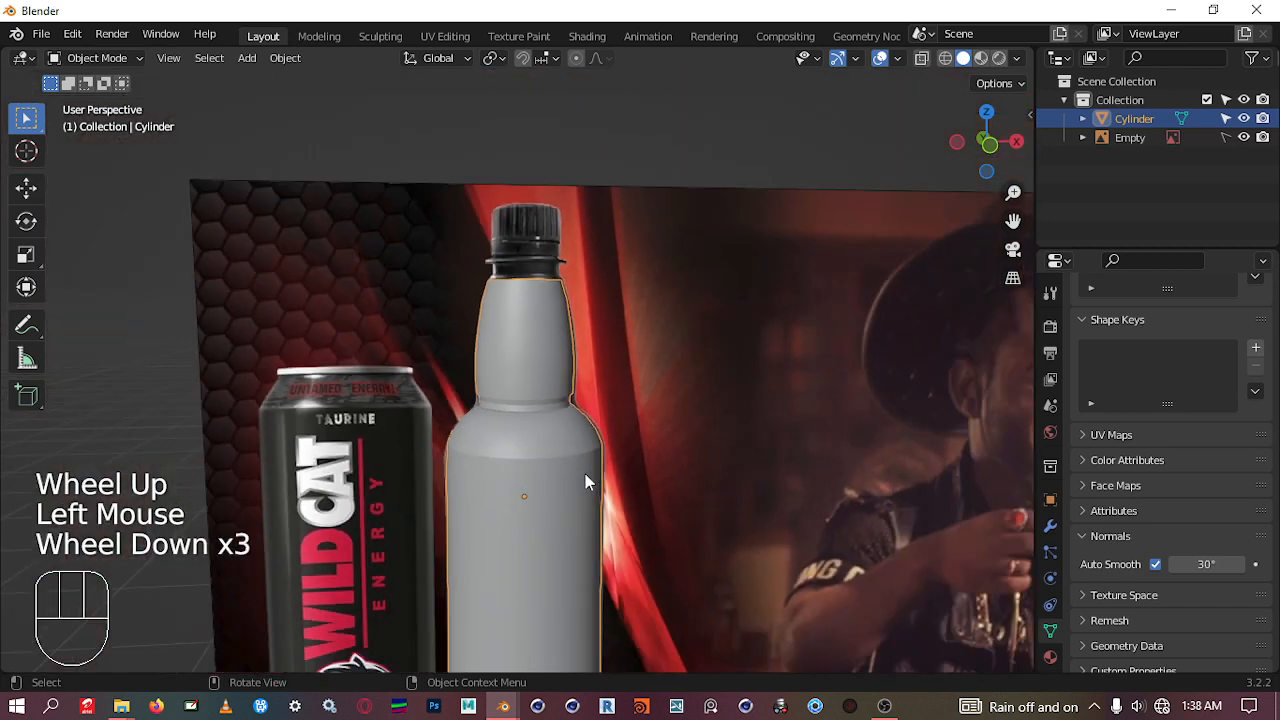
click(549, 366)
click(581, 236)
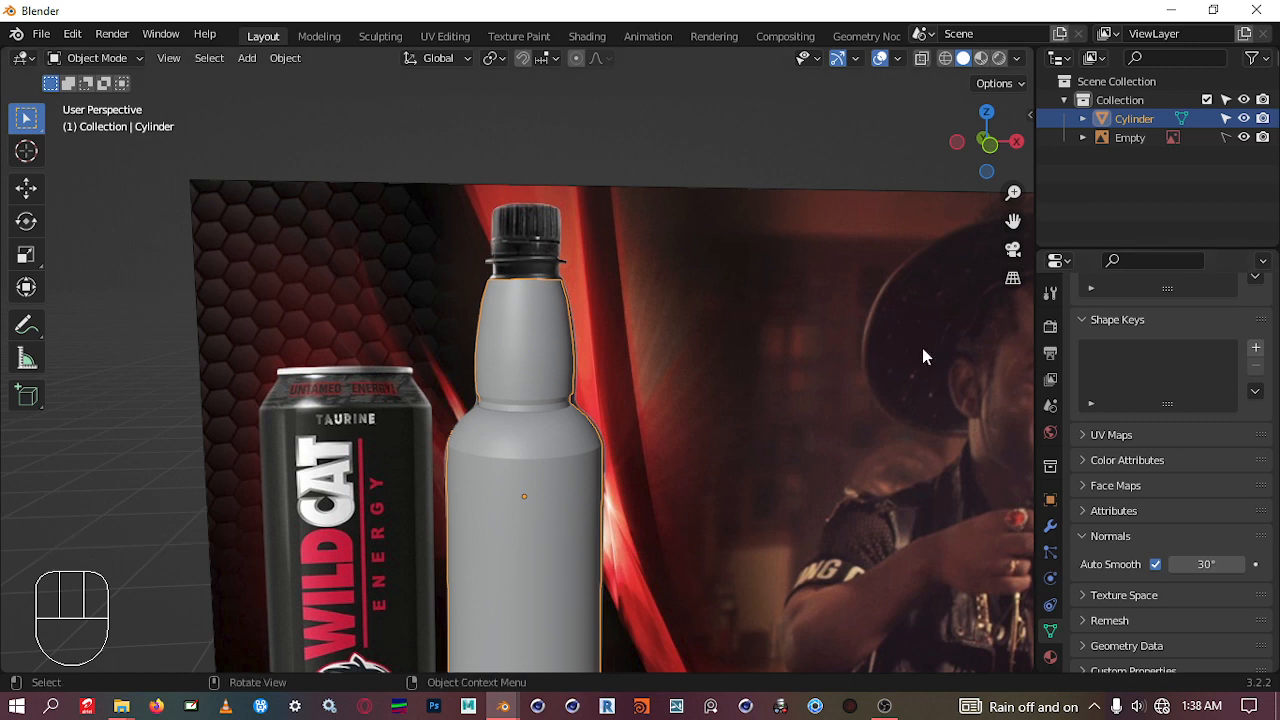
scroll(516, 423, up, 3)
middle_drag(537, 434, 502, 410)
scroll(505, 415, up, 3)
middle_drag(573, 377, 571, 497)
scroll(600, 445, down, 4)
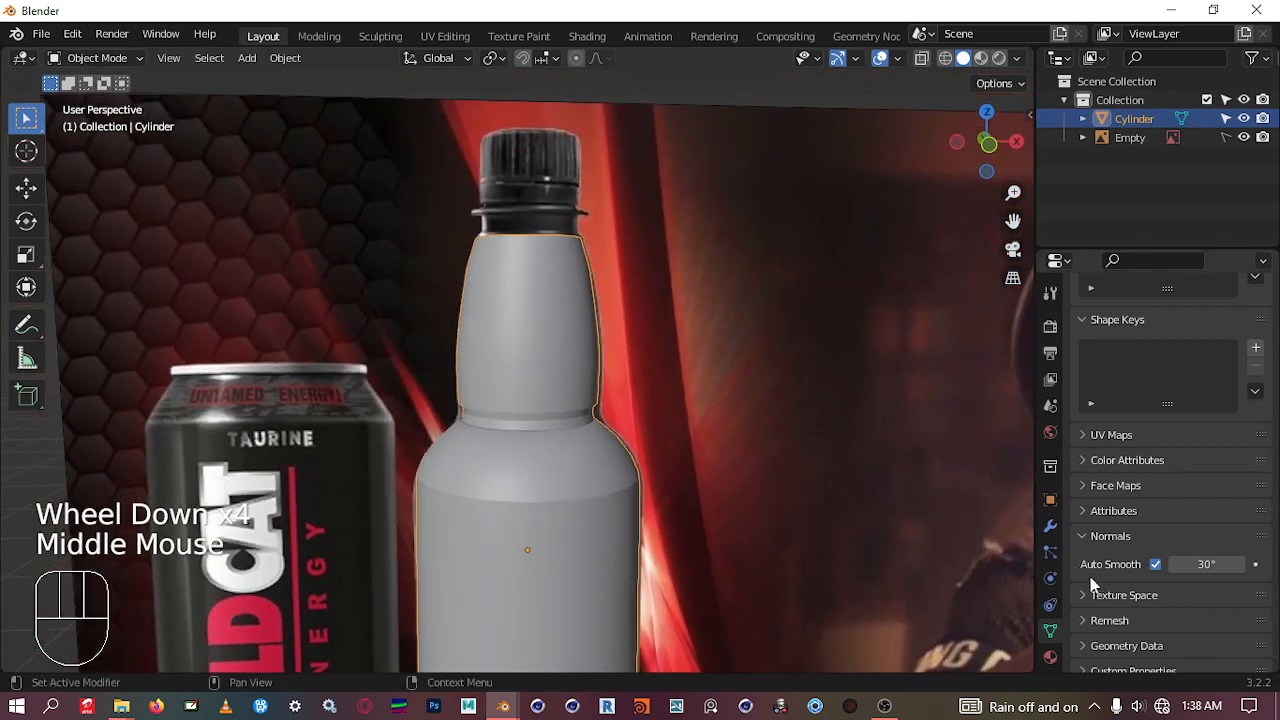
Step: Add a Subdivision Surface modifier to the bottle and deselect the object
click(1050, 528)
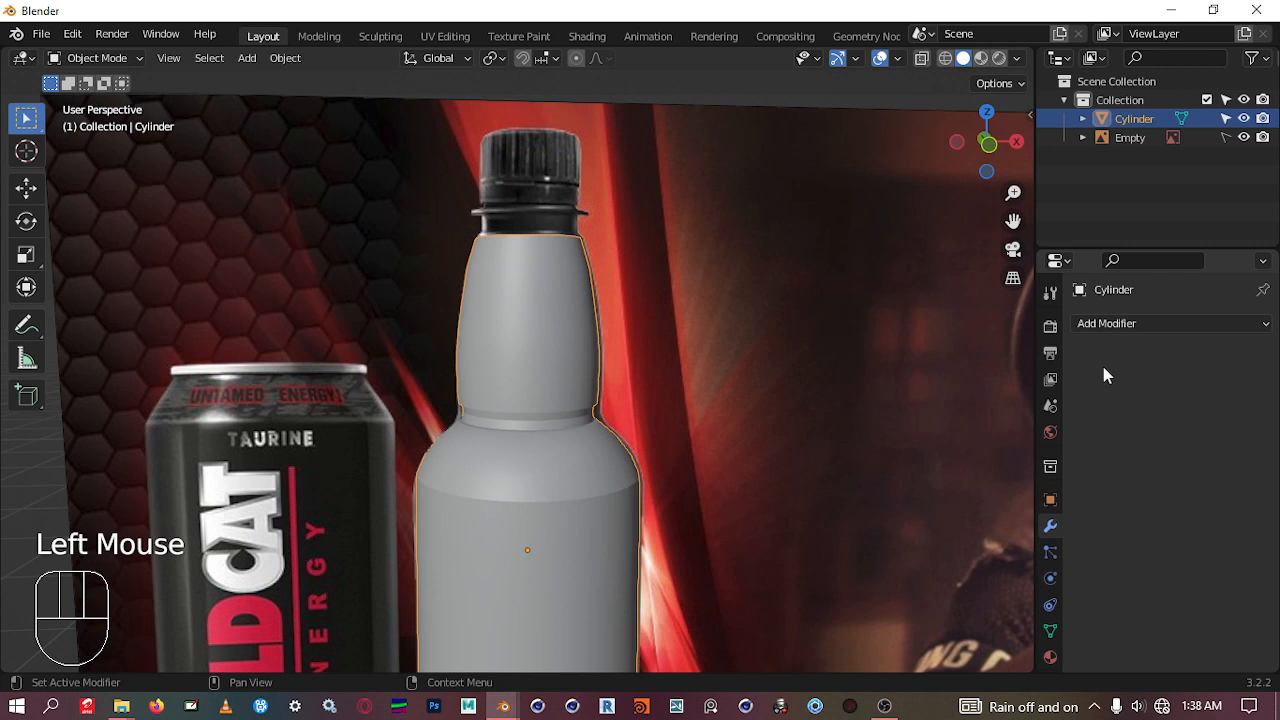
click(1113, 323)
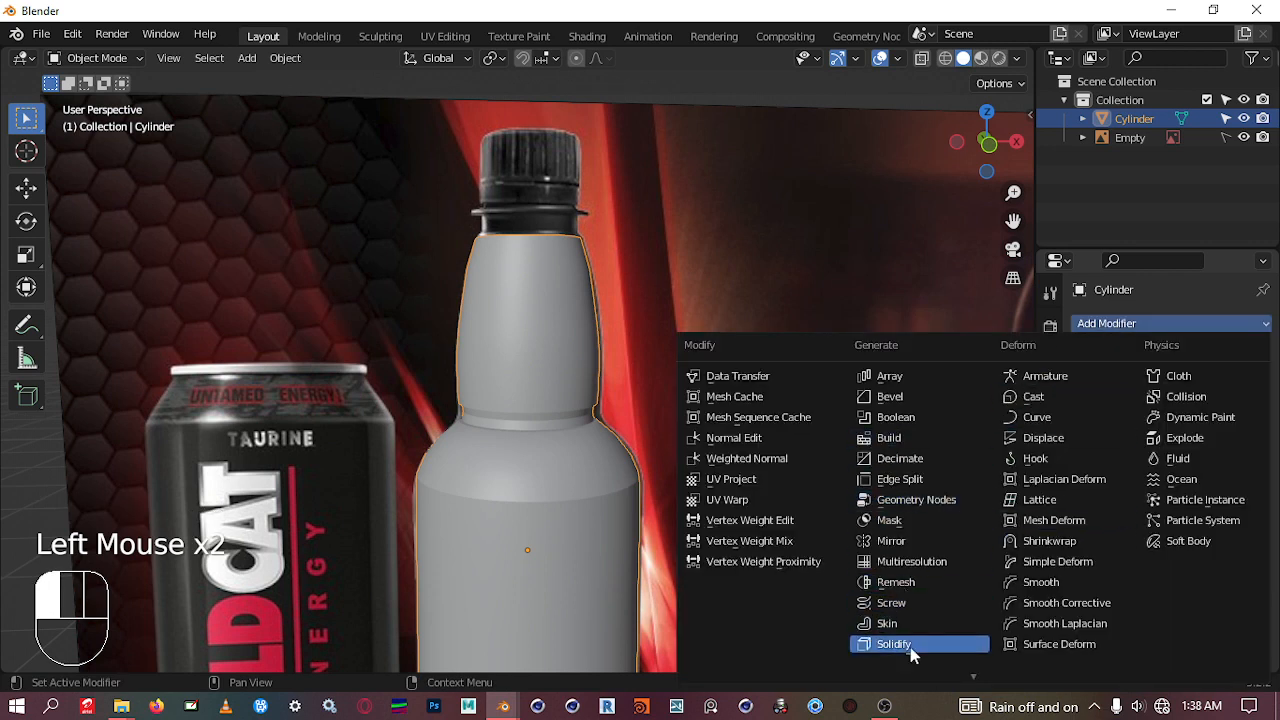
mouse_move(906, 675)
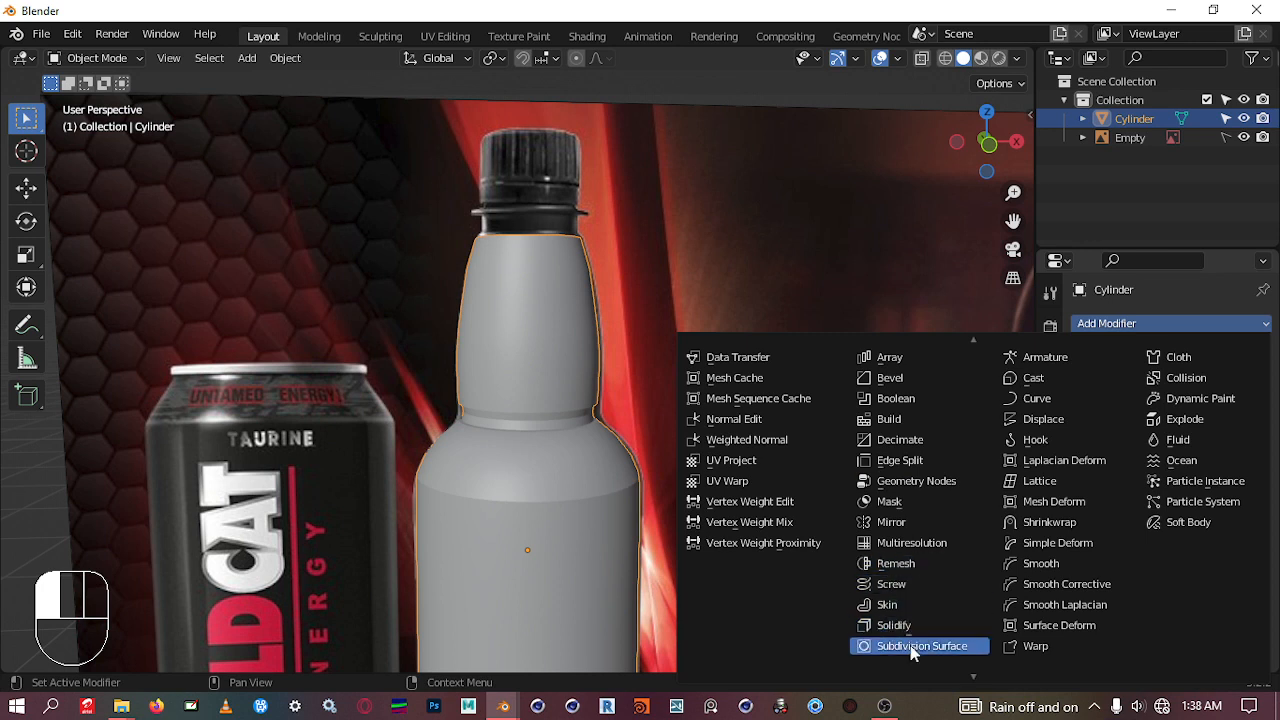
click(910, 646)
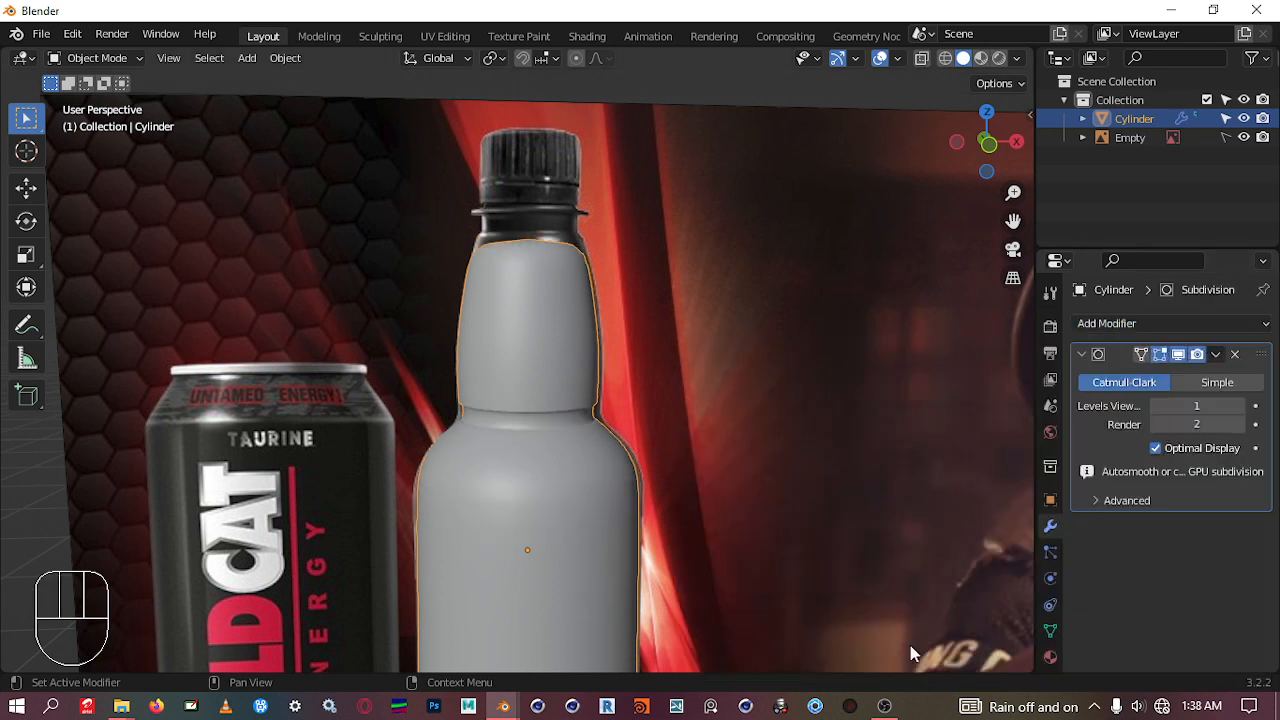
click(908, 643)
Step: Inspect the subdivided neck groove and set the Subdivision modifier's viewport level to 2
scroll(564, 479, up, 4)
middle_drag(563, 477, 585, 264)
scroll(585, 267, up, 2)
middle_drag(584, 314, 560, 263)
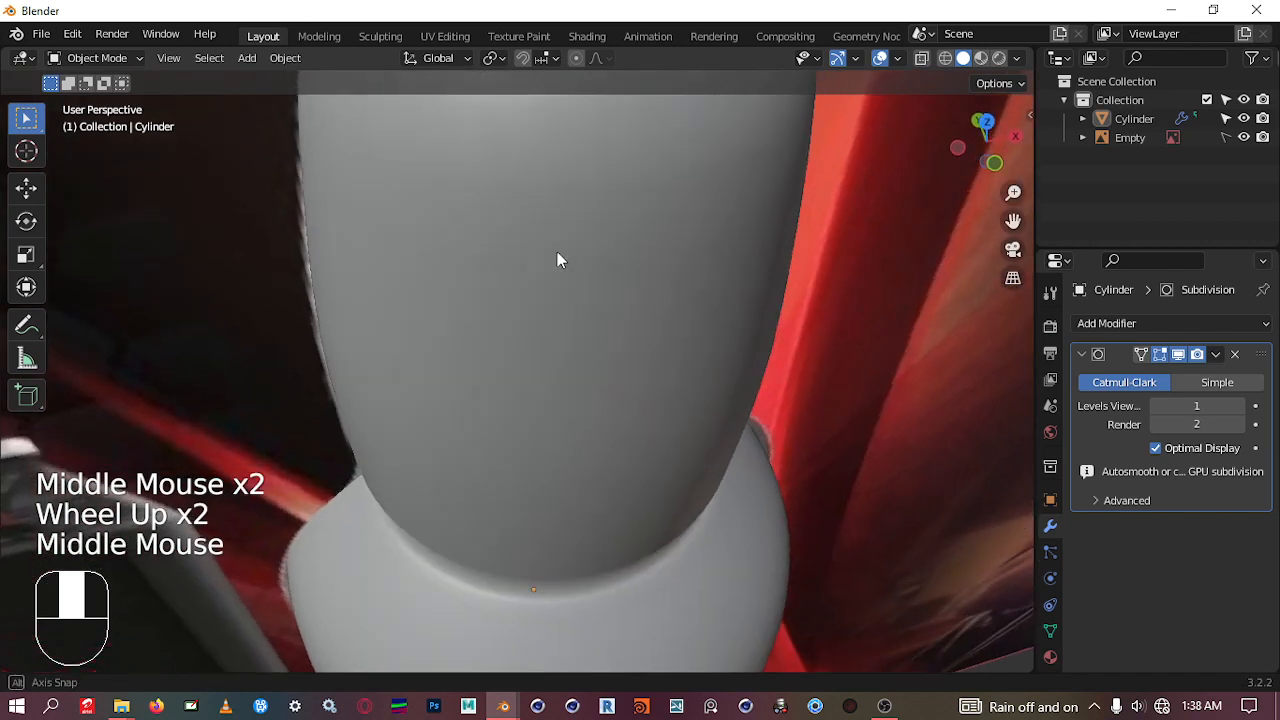
scroll(554, 217, down, 2)
scroll(554, 217, up, 1)
middle_drag(554, 217, 543, 444)
scroll(551, 546, up, 2)
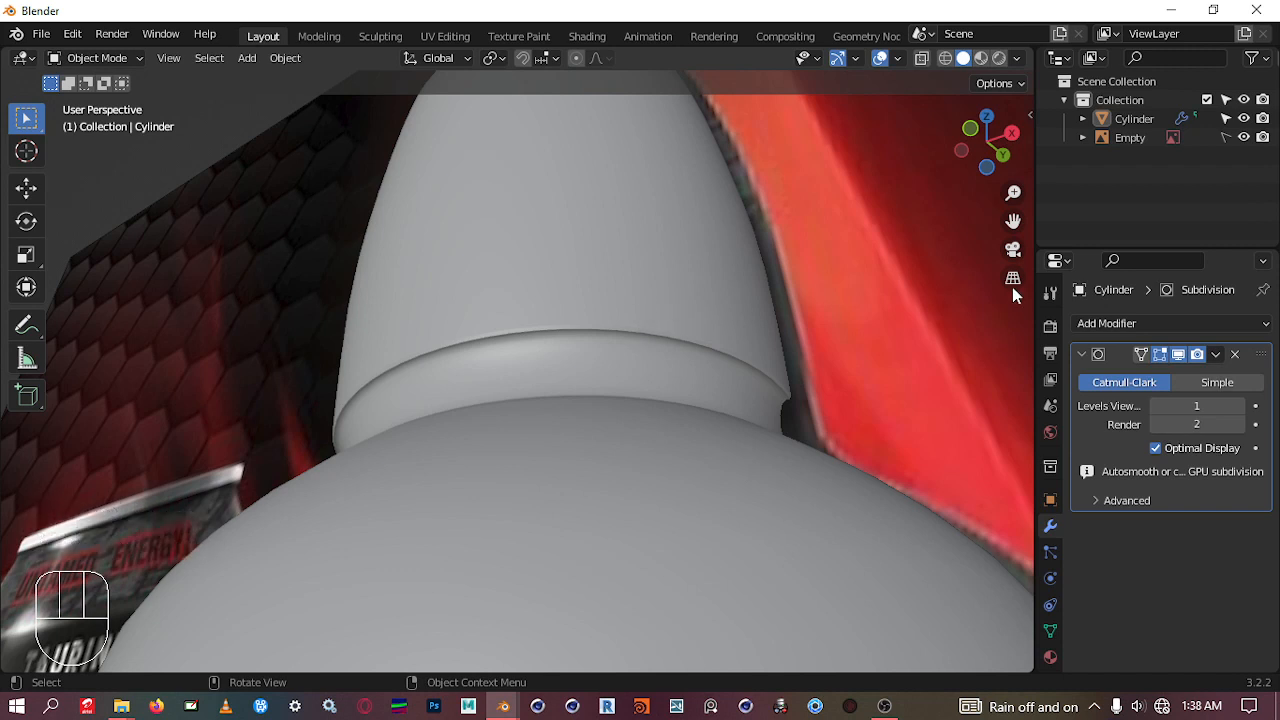
click(1240, 408)
middle_drag(449, 446, 530, 392)
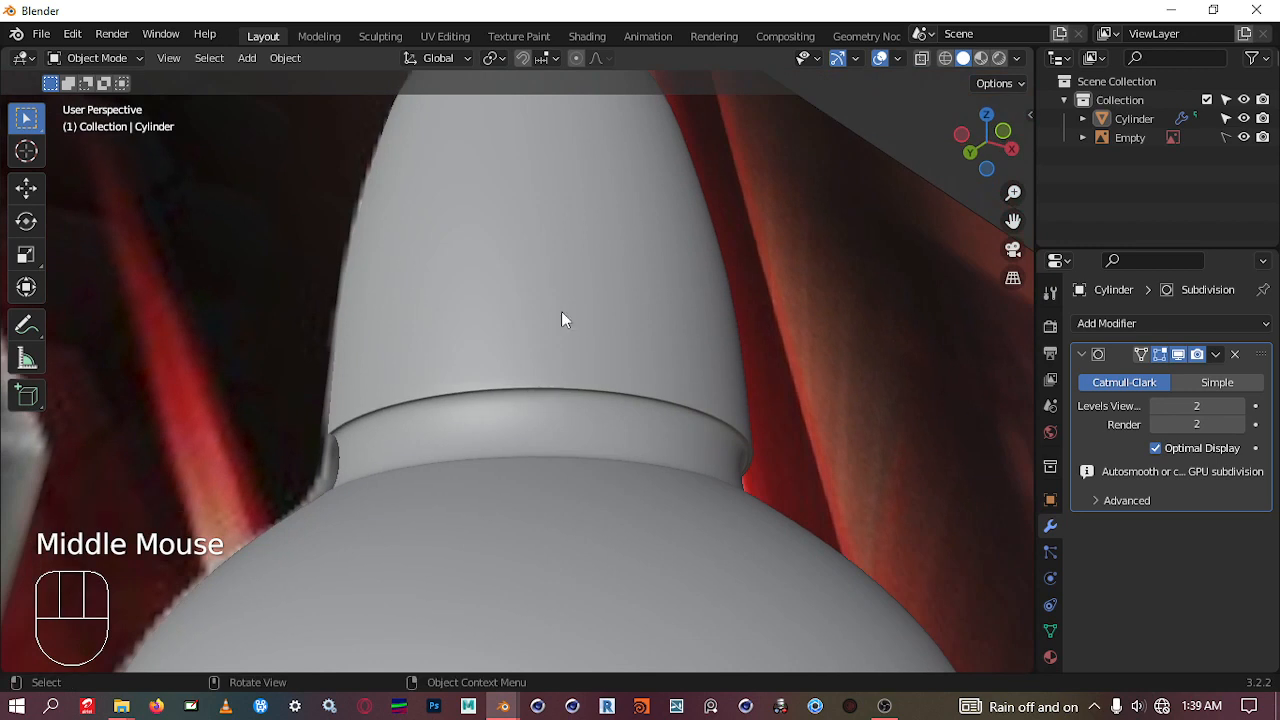
click(516, 312)
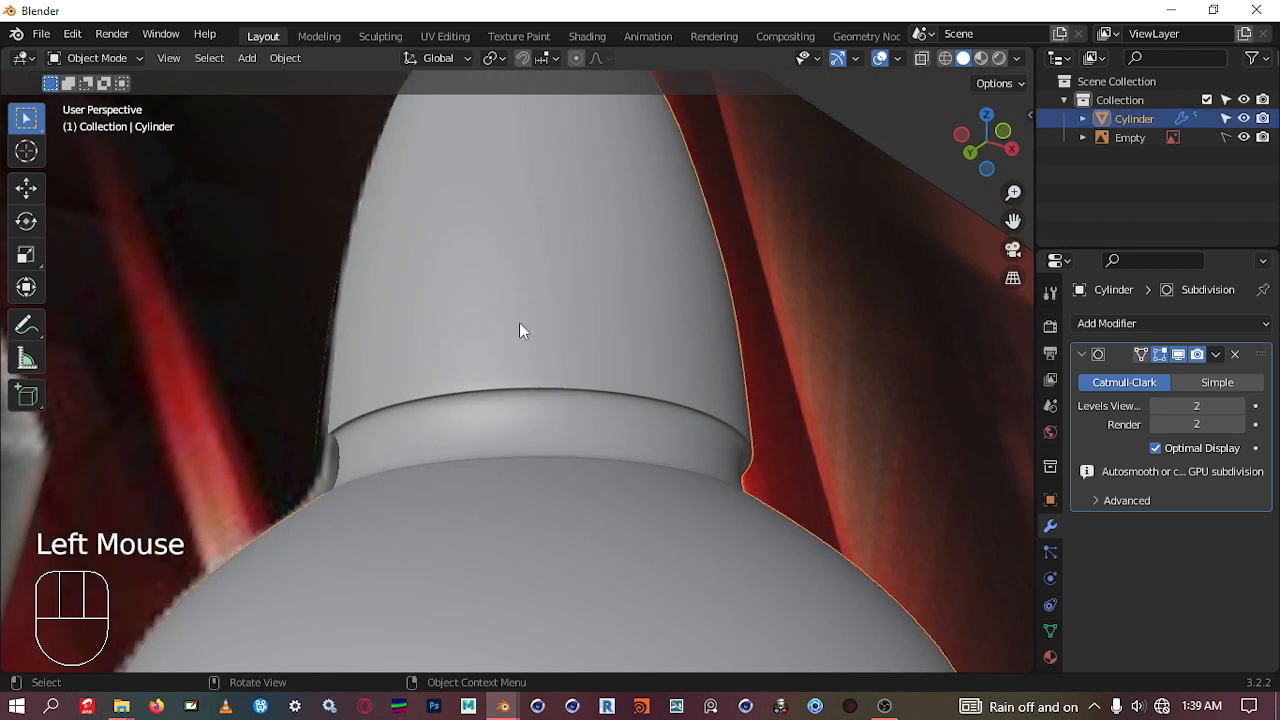
middle_drag(520, 324, 526, 371)
scroll(540, 380, up, 1)
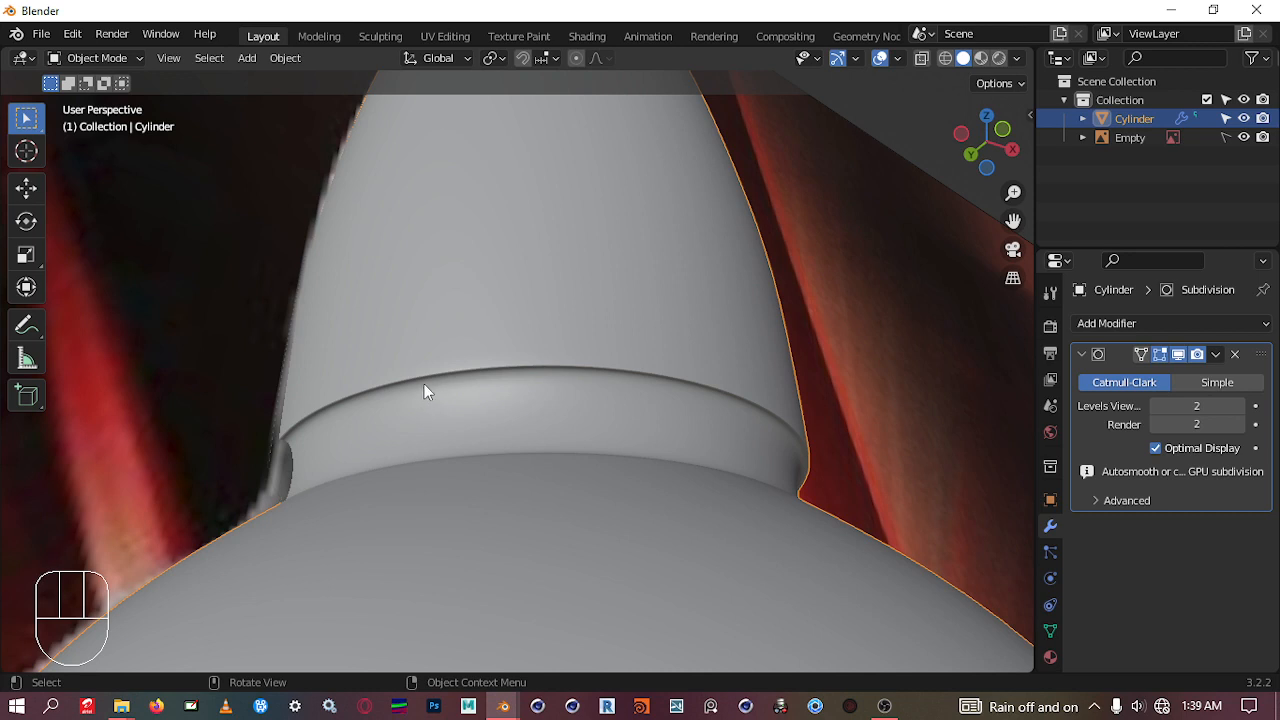
Step: Enter Edit Mode on the bottle with edge selection and turn off the Subdivision modifier's viewport display
key(Tab)
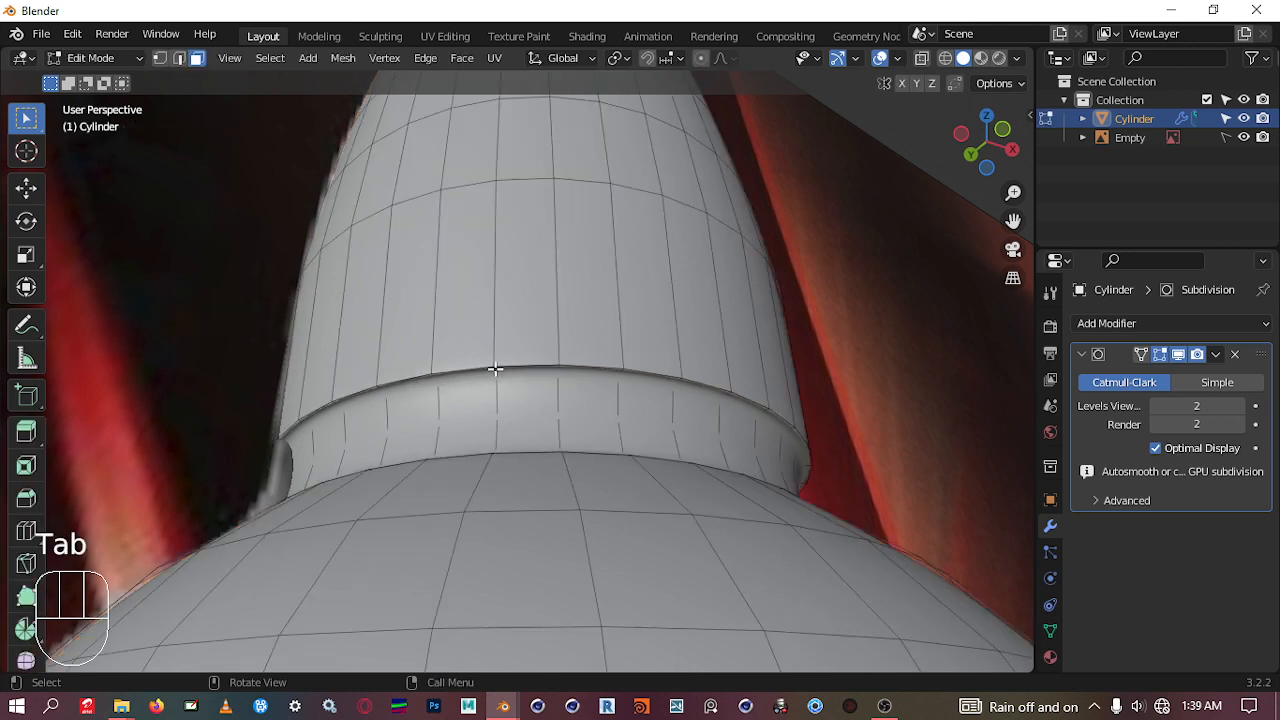
key(Tab)
click(467, 513)
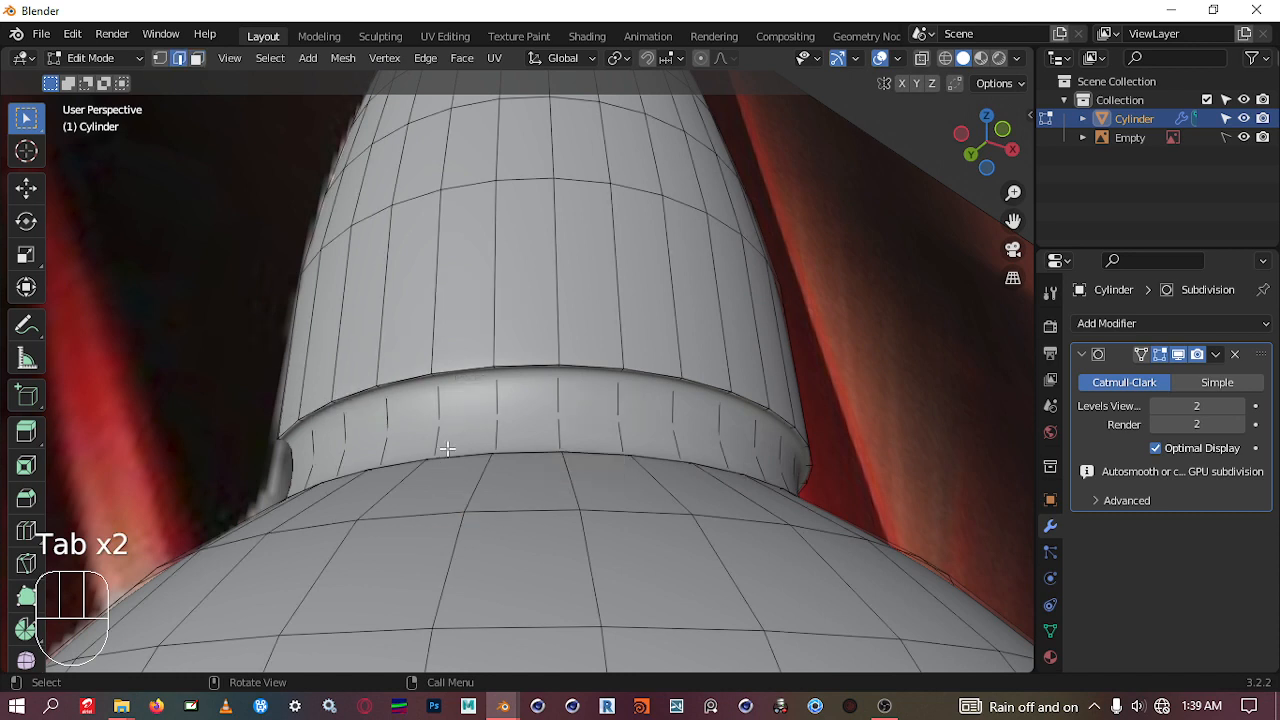
click(1179, 355)
click(1179, 355)
click(1179, 355)
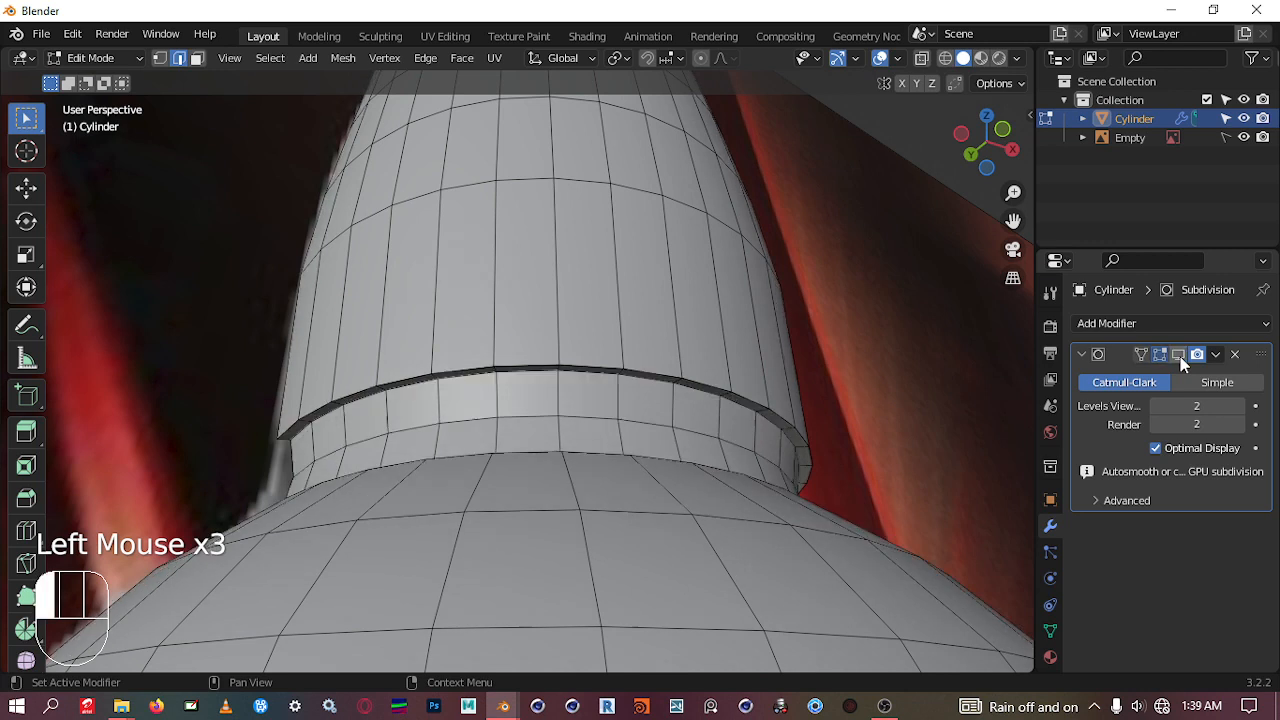
Step: Select the full edge loop along the upper rim of the groove between the bottle's neck and shoulder
scroll(656, 371, up, 2)
middle_drag(664, 366, 625, 339)
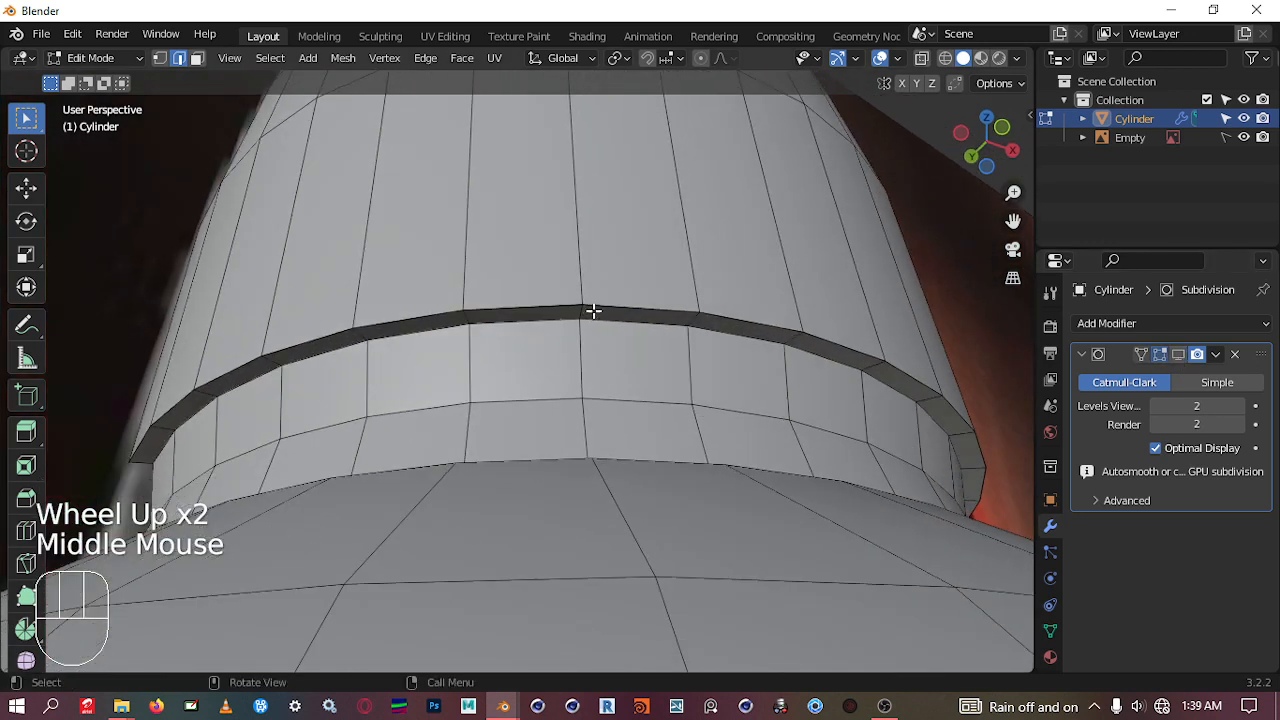
middle_drag(591, 303, 613, 321)
scroll(632, 380, up, 1)
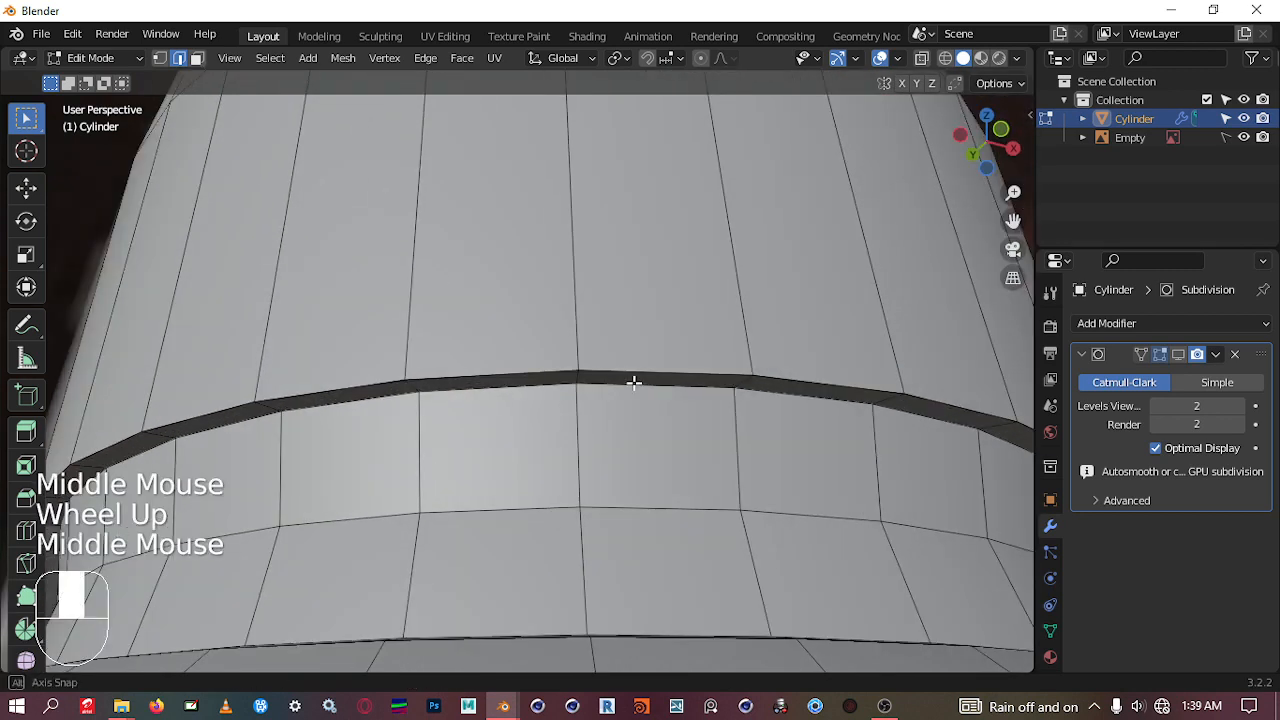
middle_drag(632, 380, 607, 347)
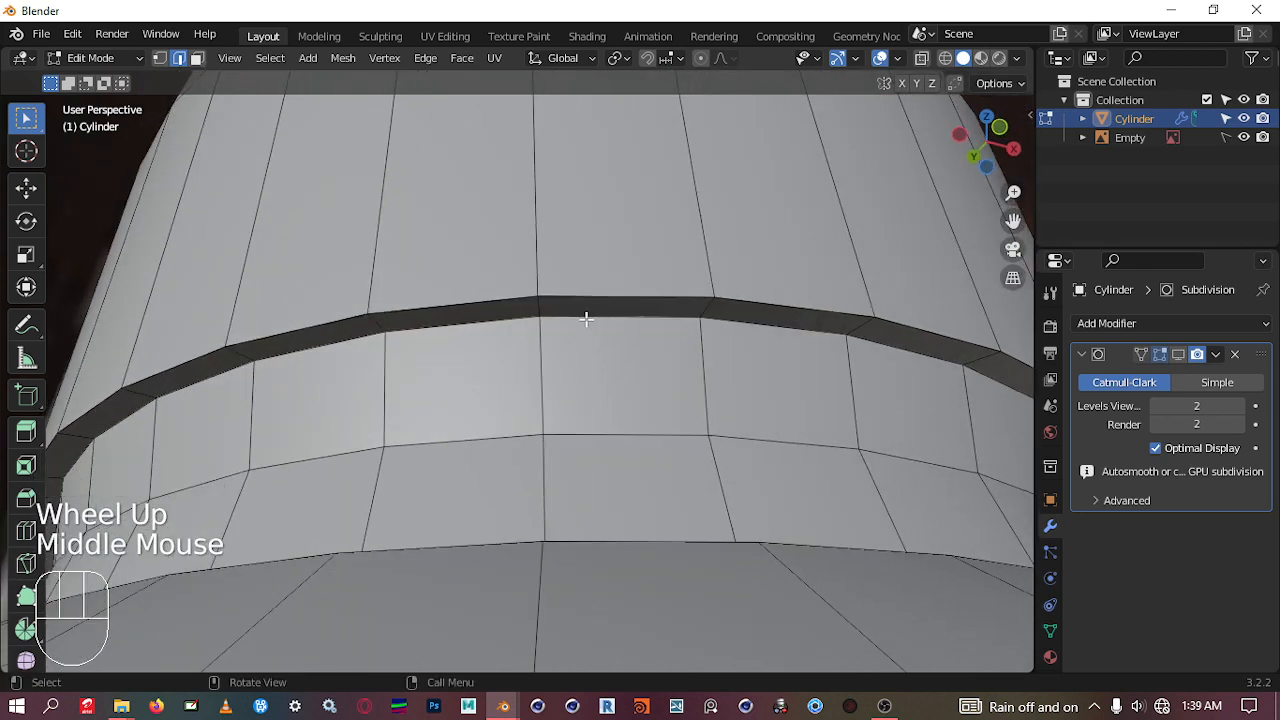
click(590, 295)
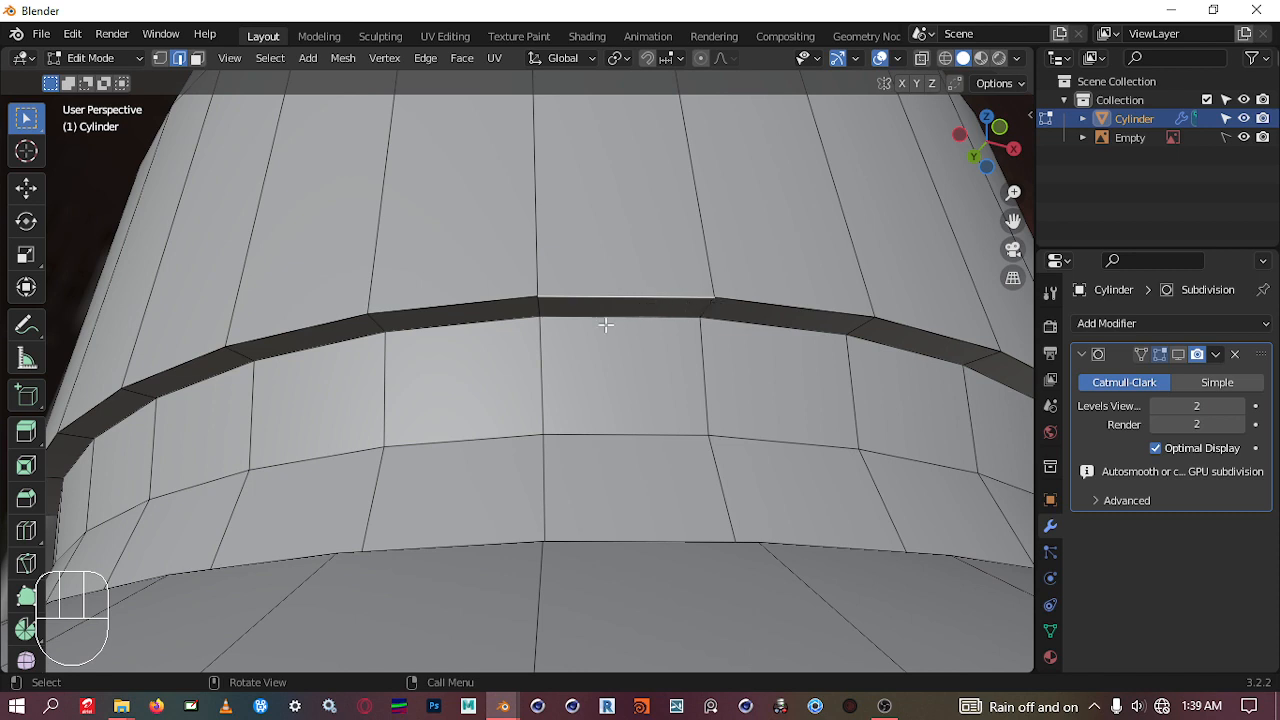
middle_drag(603, 329, 594, 360)
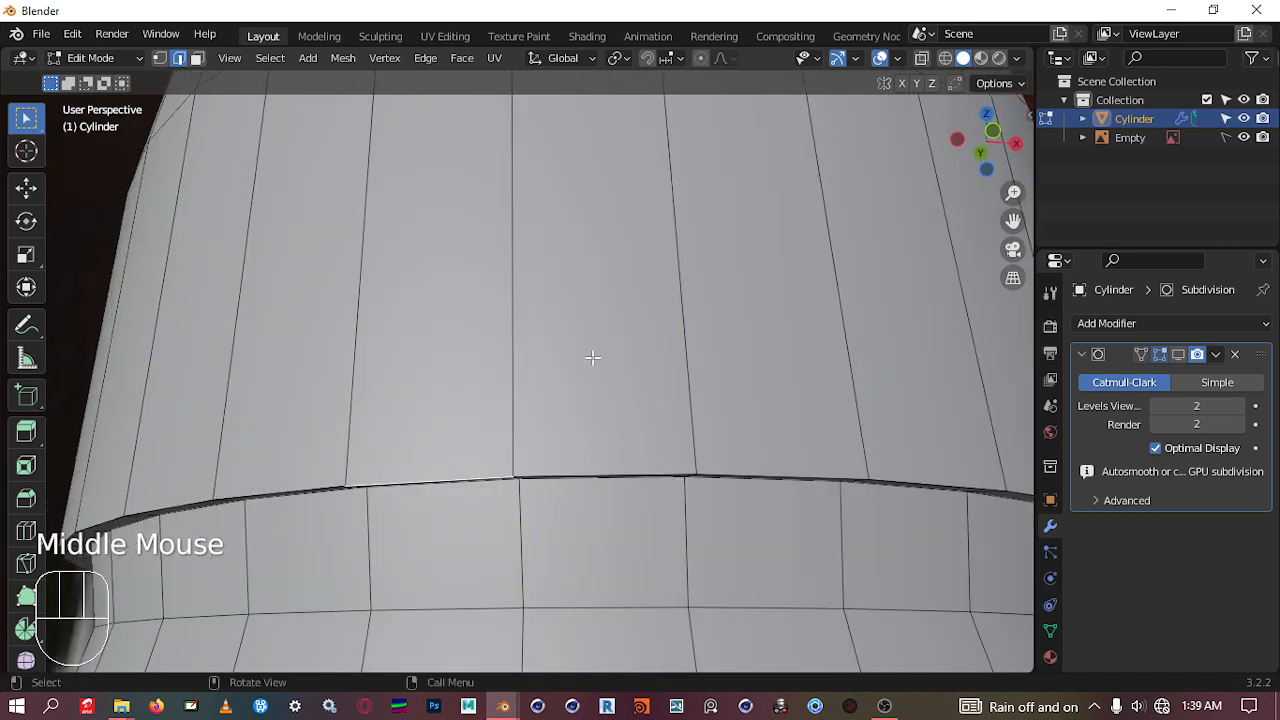
scroll(491, 424, down, 2)
scroll(491, 434, up, 2)
middle_drag(491, 434, 508, 426)
click(504, 420)
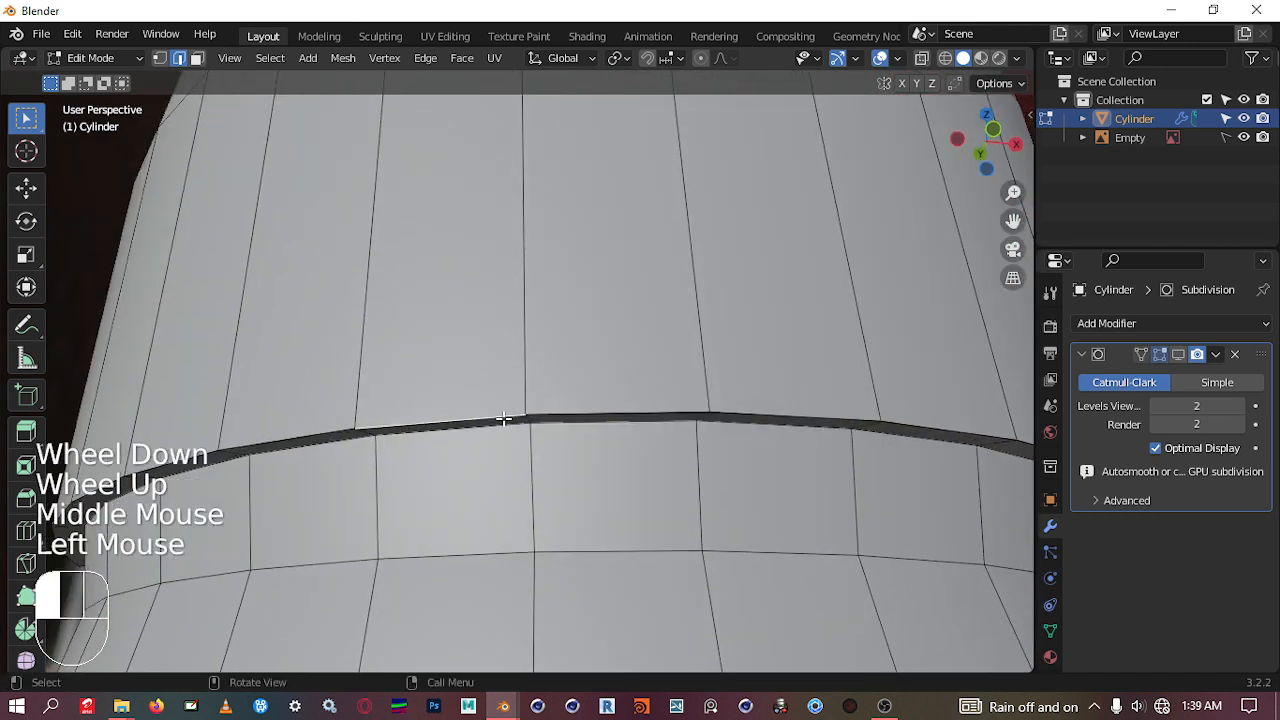
alt+click(562, 406)
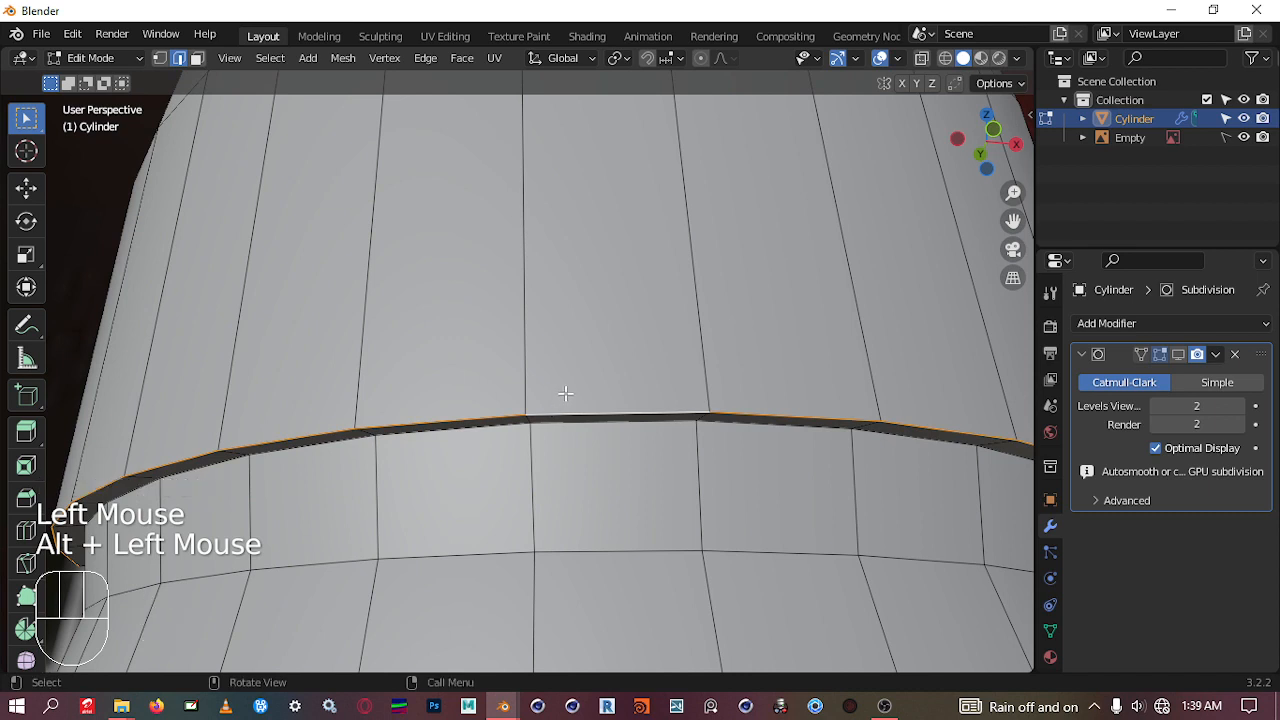
key(g)
key(z)
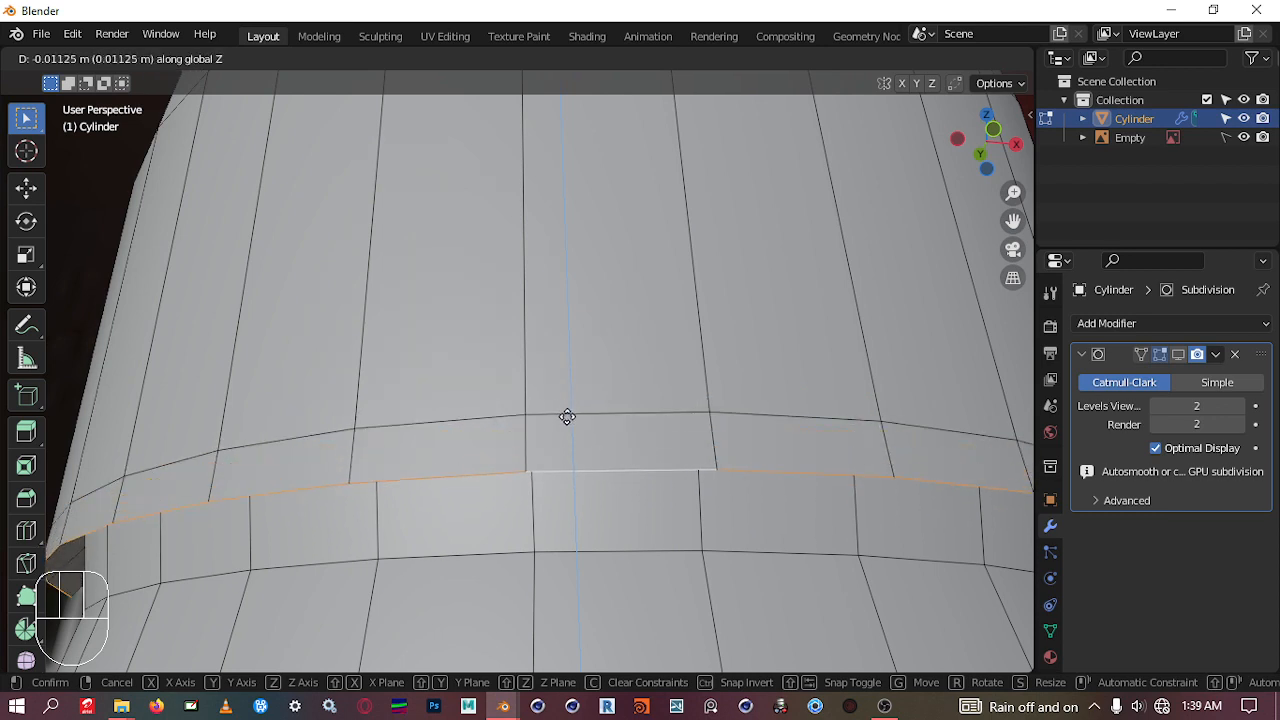
click(566, 416)
middle_drag(566, 417, 563, 374)
scroll(416, 416, down, 2)
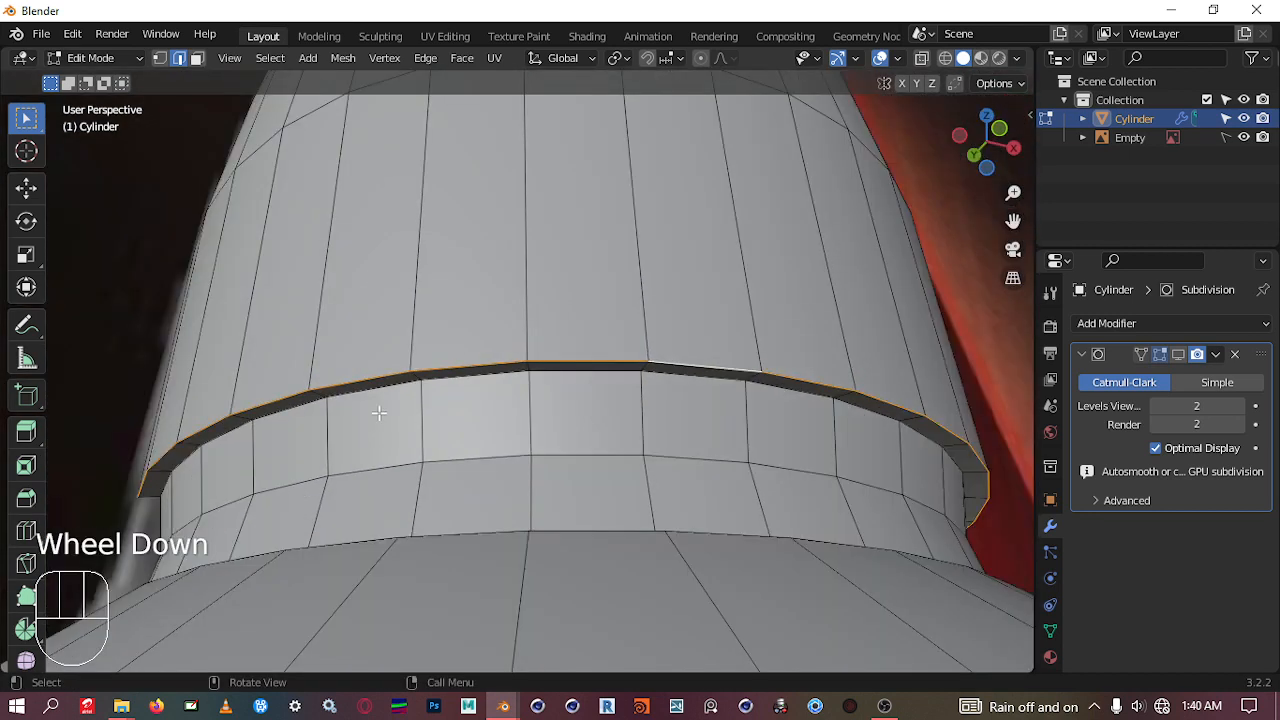
key(g)
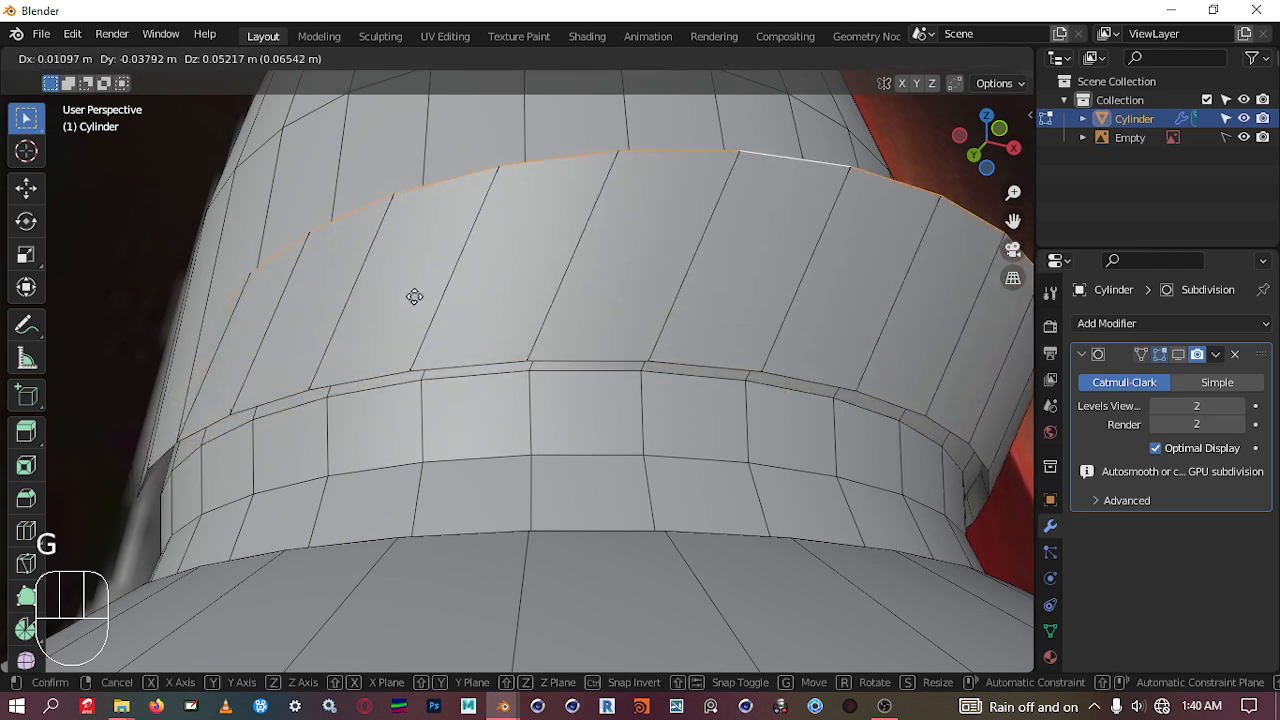
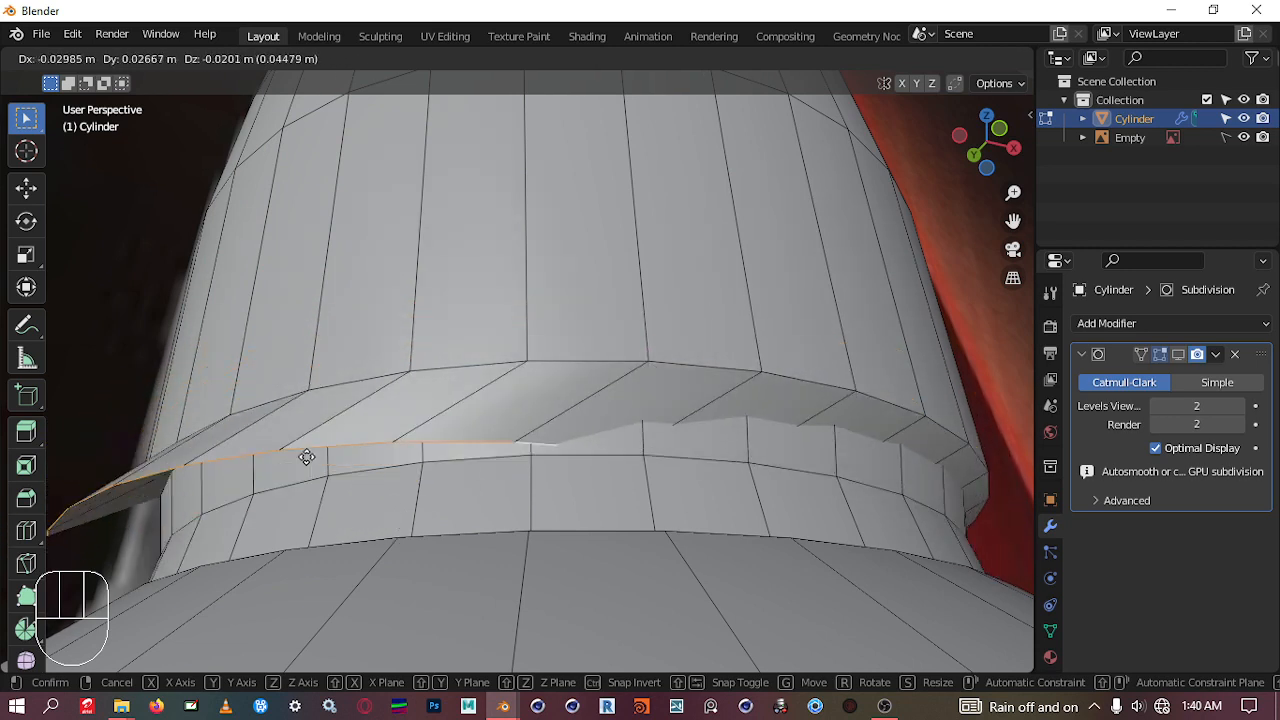
click(362, 427)
Step: Try lowering the groove's upper edge loop by about 0.0036 m along Z and undo the move
key(g)
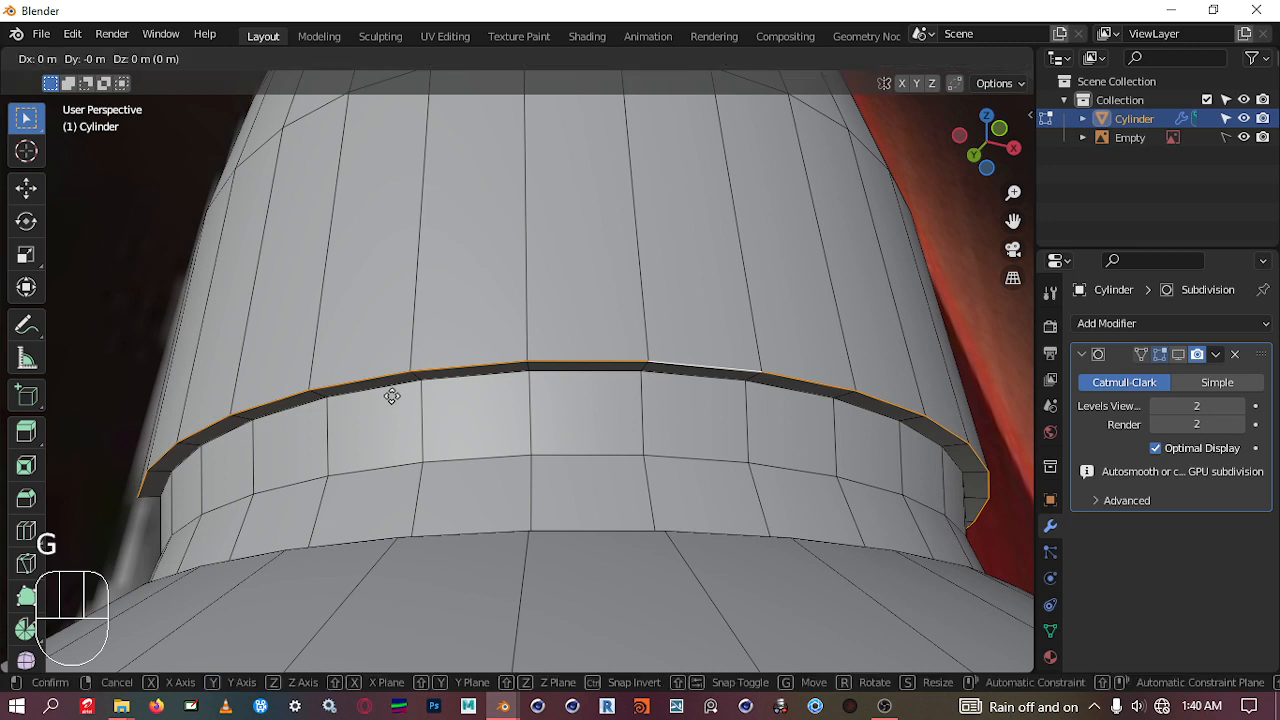
key(z)
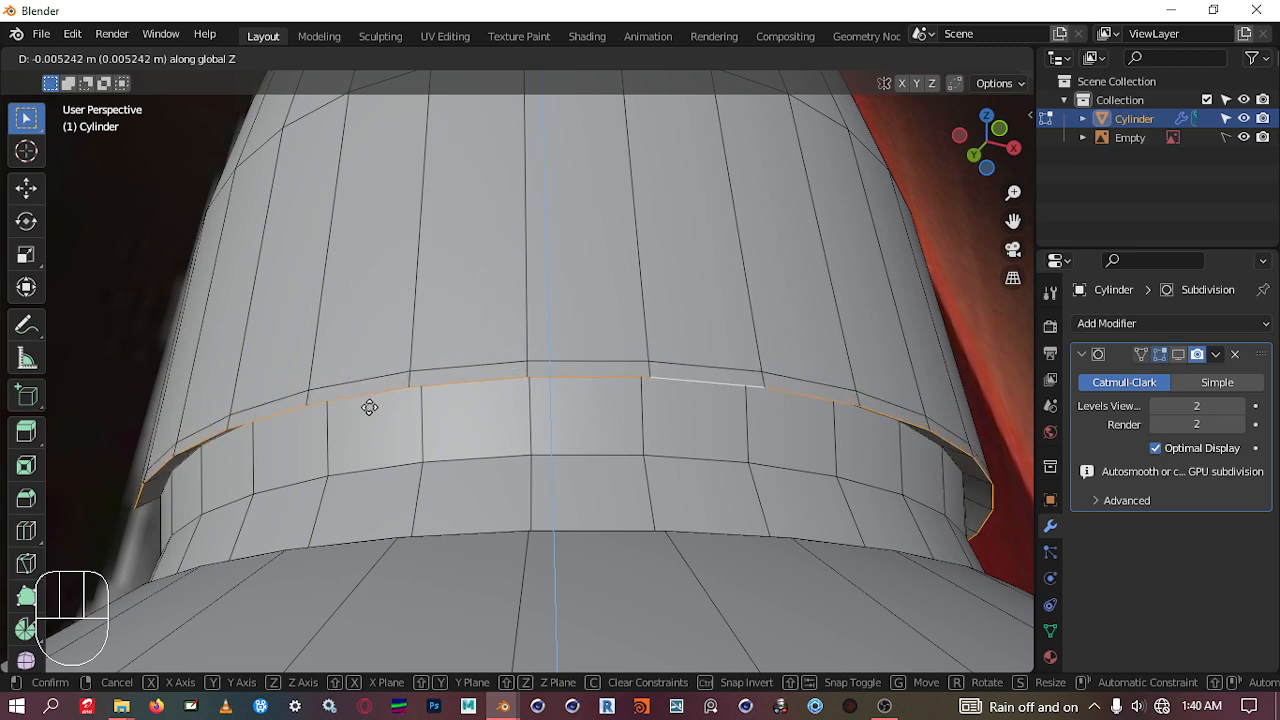
click(372, 402)
middle_drag(390, 382, 383, 376)
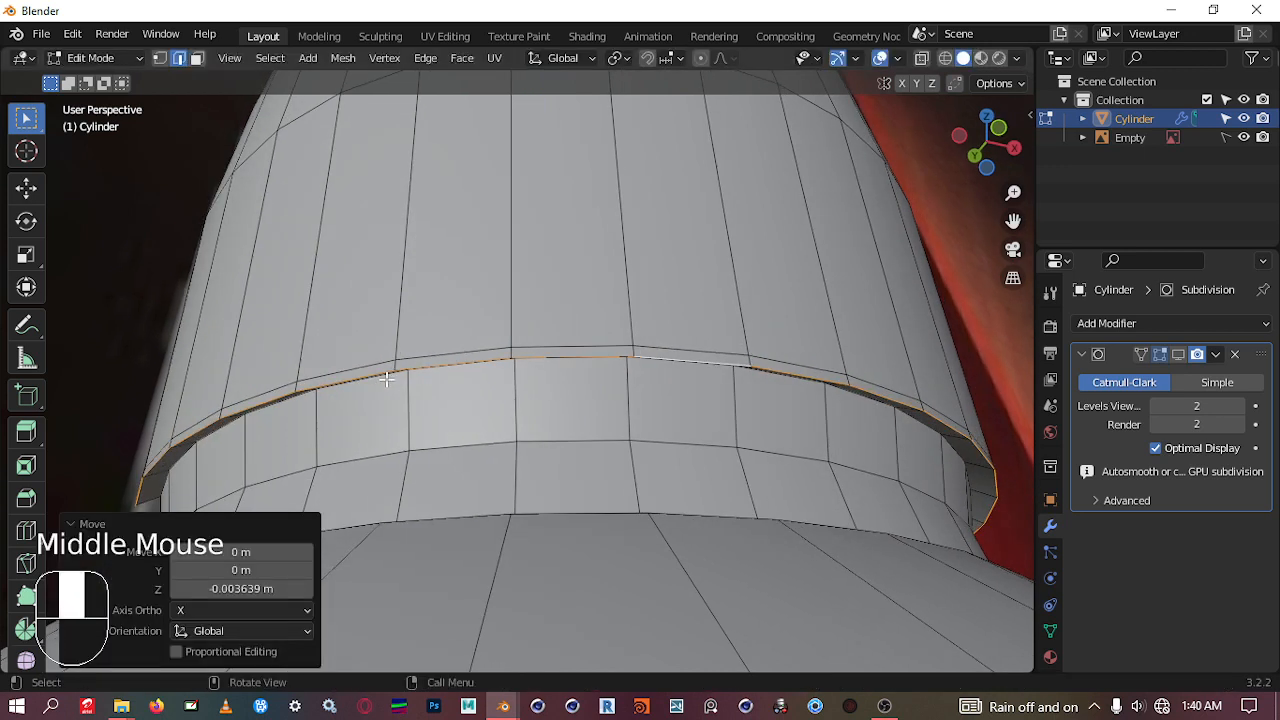
key(ctrl+z)
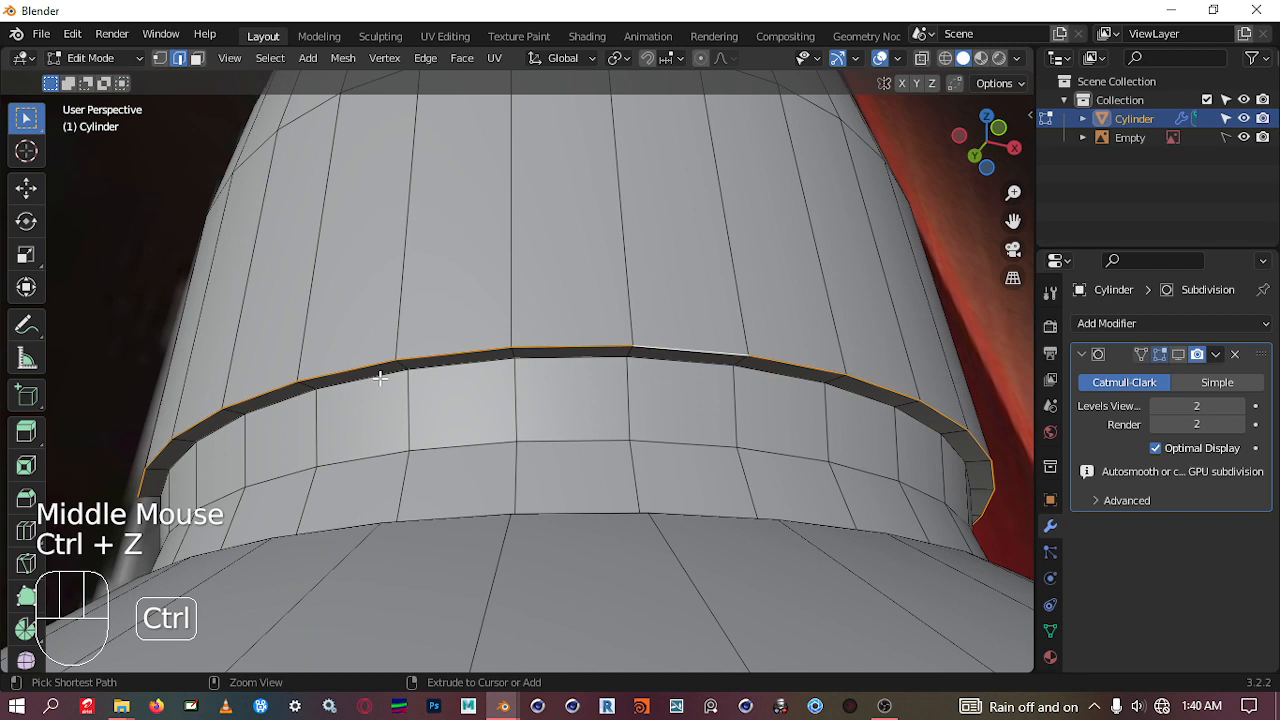
Step: Examine the groove's upper rim and the surrounding neck and shoulder from several distances and angles
scroll(414, 367, down, 2)
middle_drag(624, 315, 620, 325)
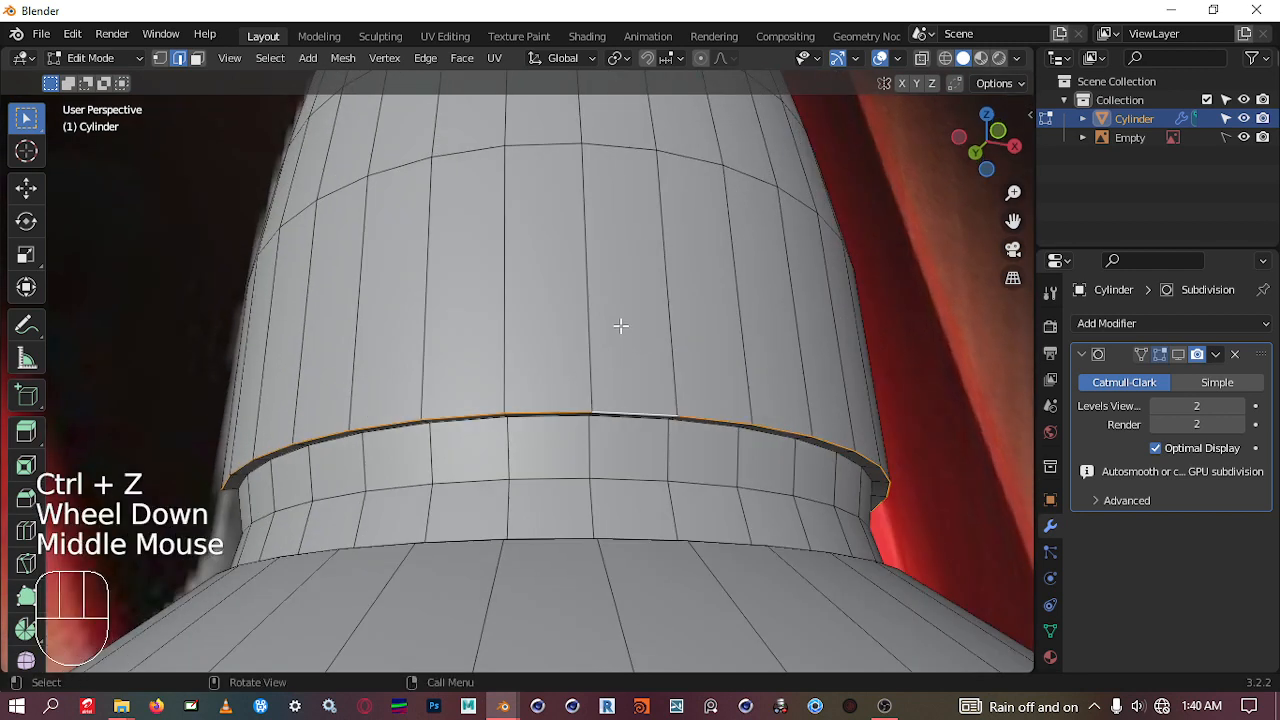
scroll(620, 325, down, 1)
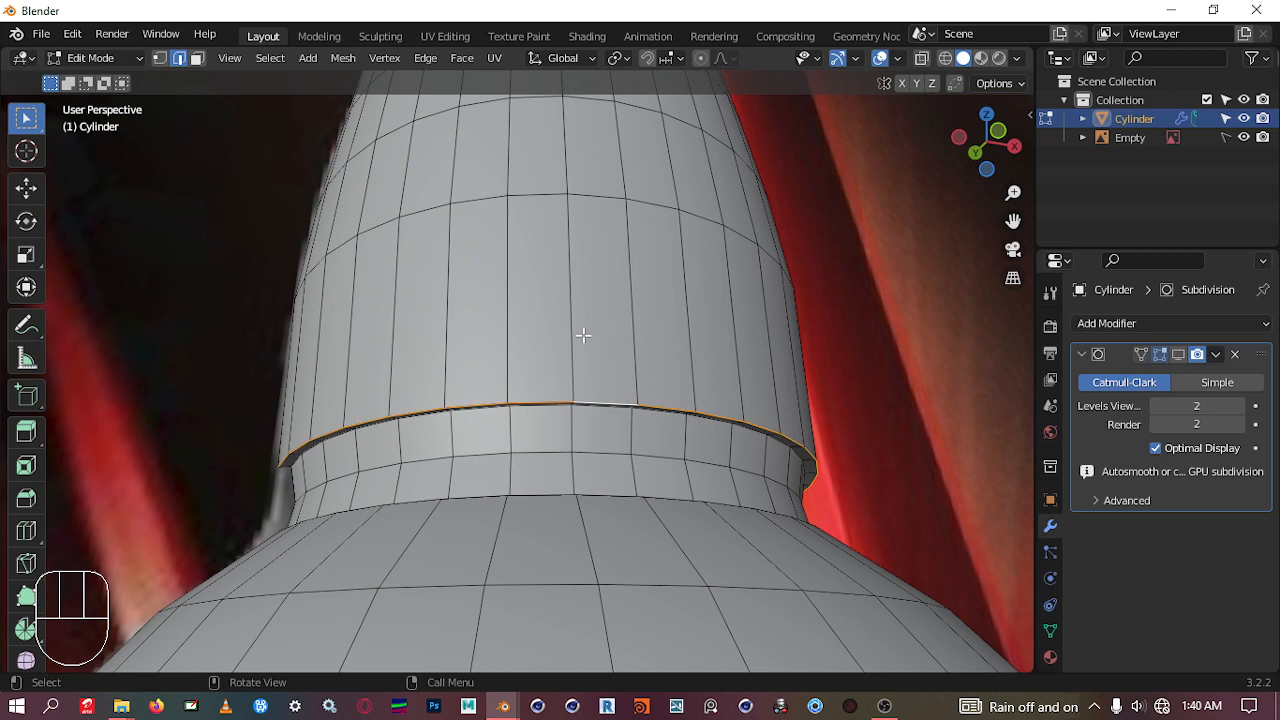
scroll(669, 416, up, 1)
middle_drag(671, 423, 631, 394)
scroll(772, 343, up, 2)
middle_drag(772, 343, 781, 380)
scroll(630, 356, down, 1)
scroll(630, 356, down, 2)
scroll(828, 326, down, 2)
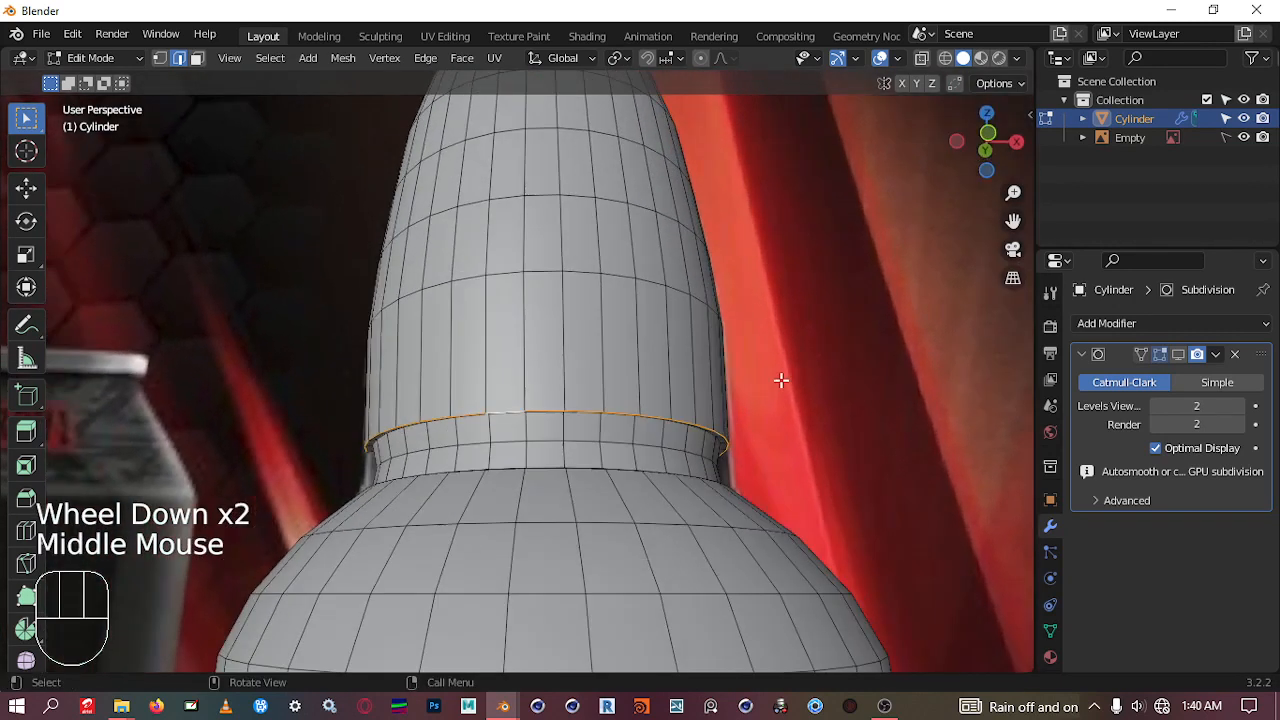
Step: Show the bottle in front-view wireframe and select the vertices along the groove's upper rim in vertex mode
key(KP_1)
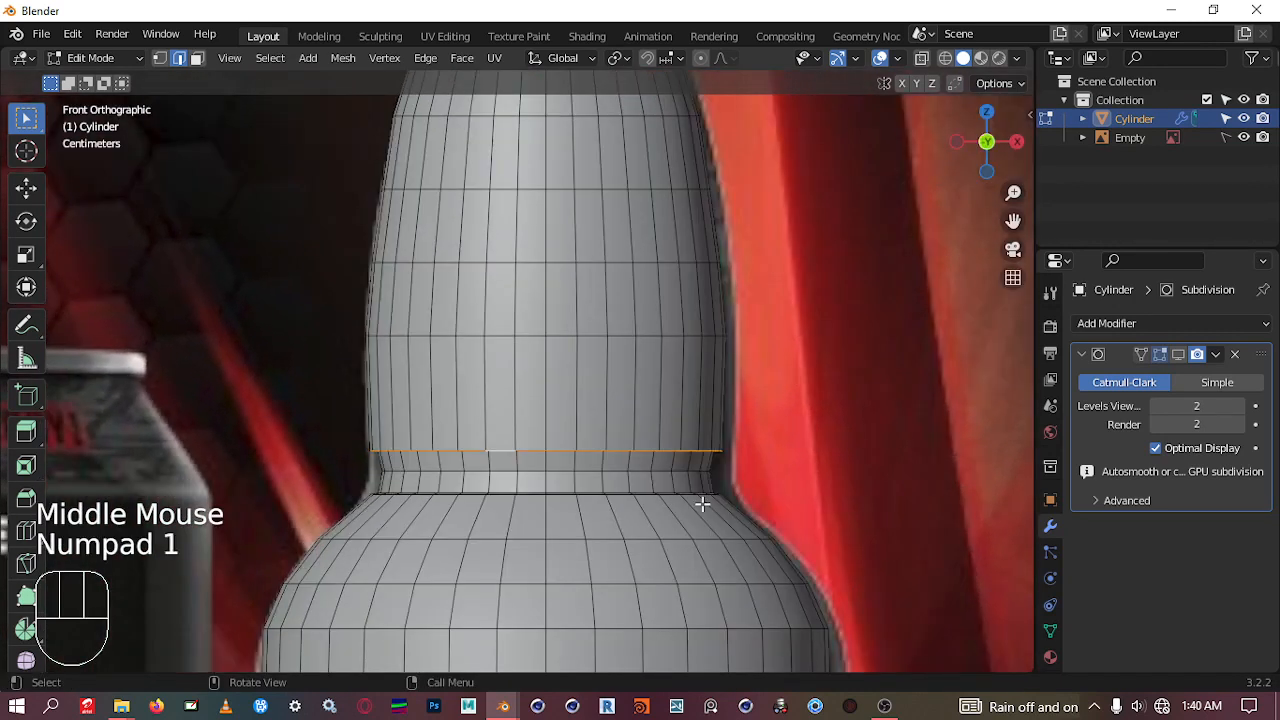
key(shift+a)
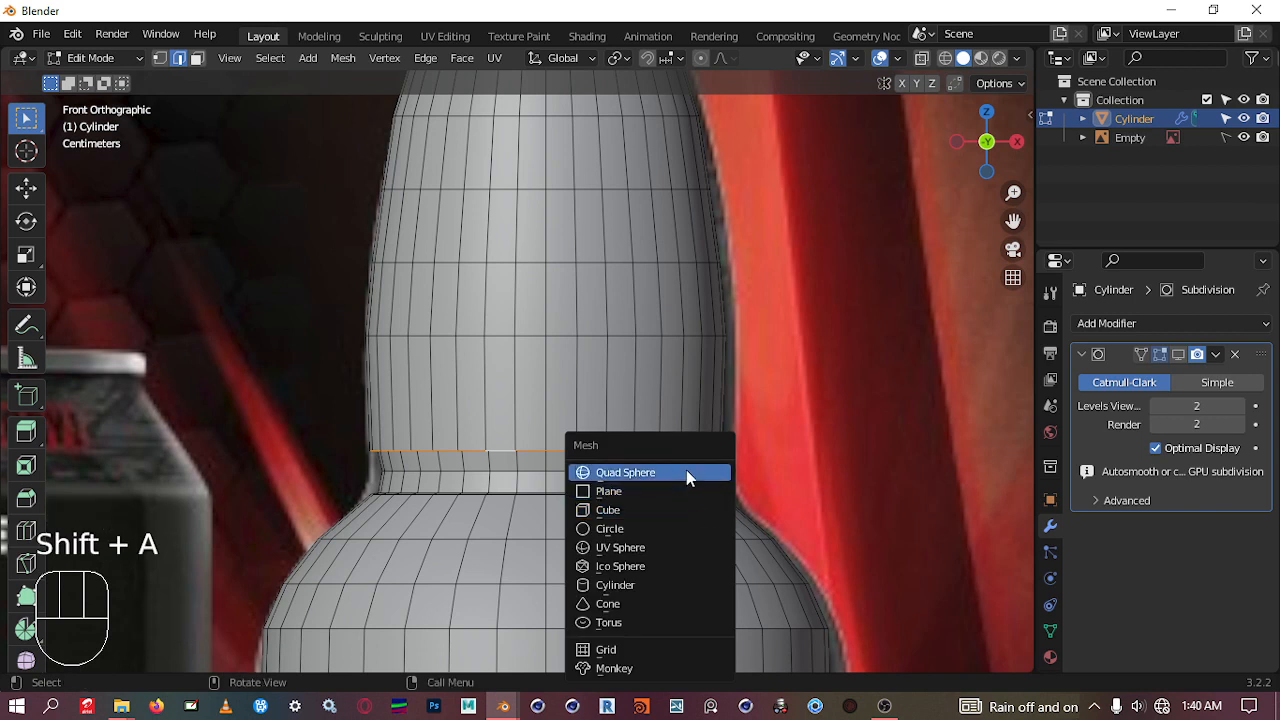
key(Escape)
key(shift+z)
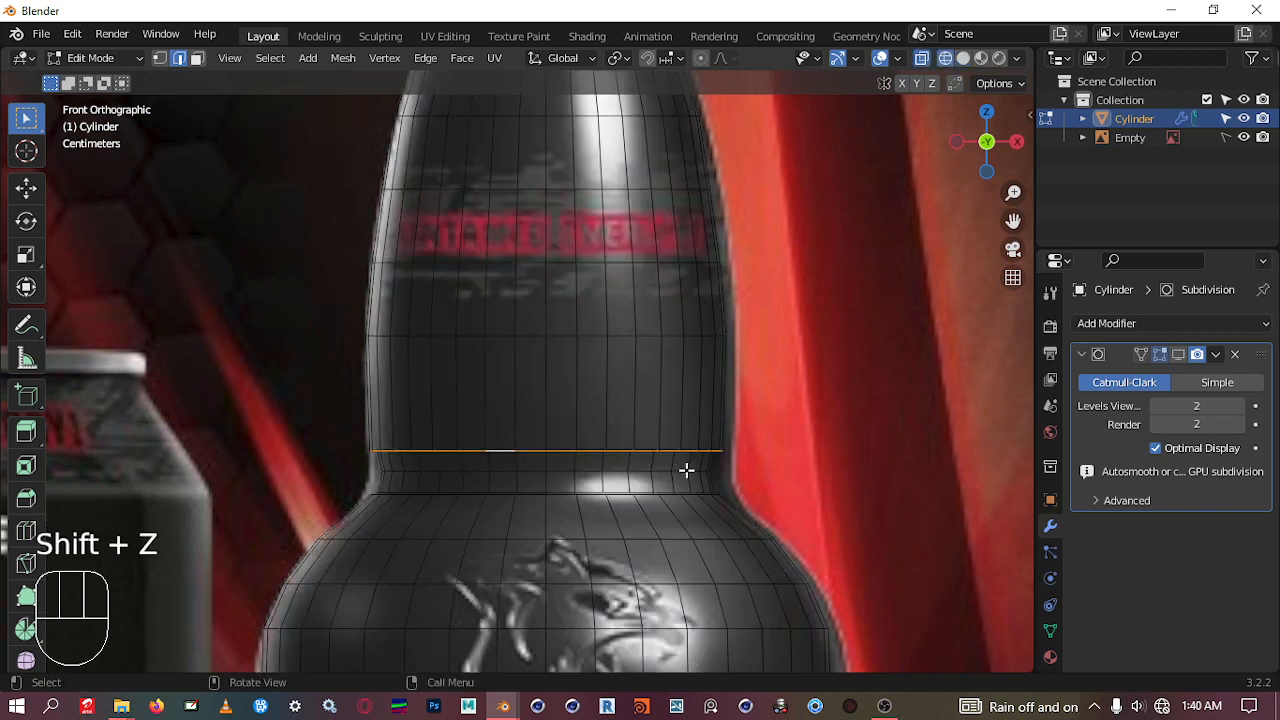
scroll(498, 509, up, 1)
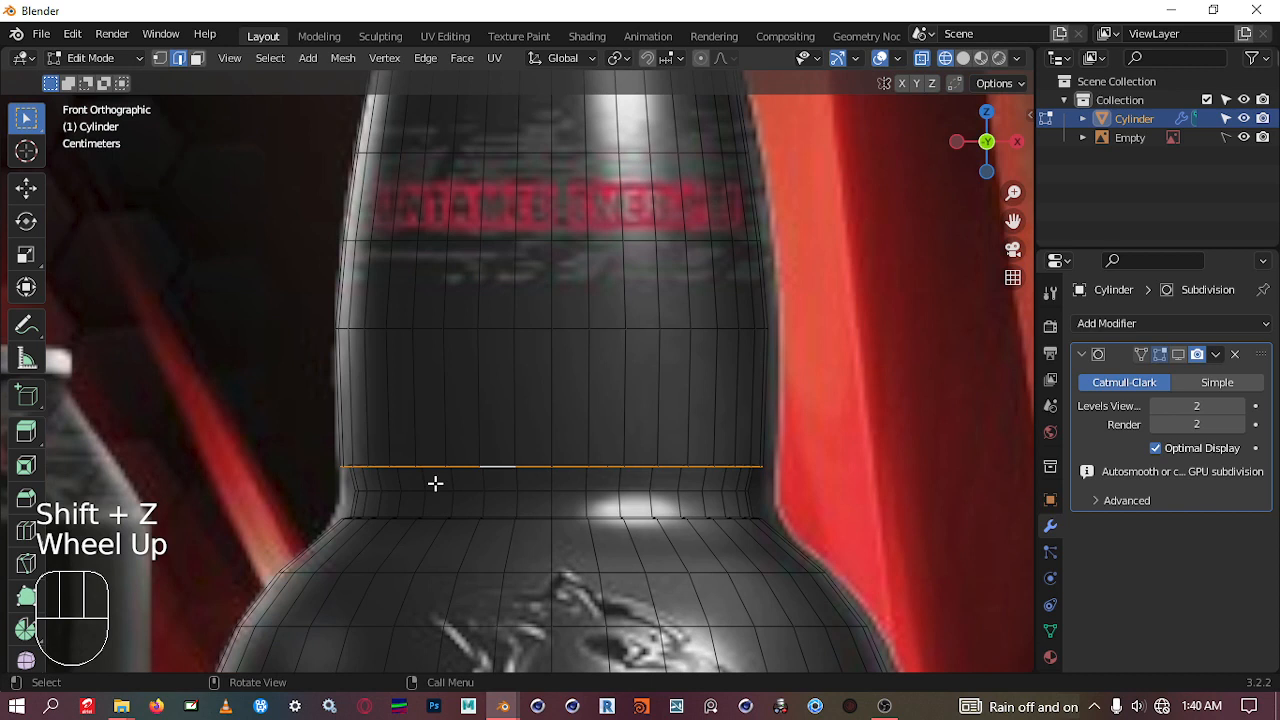
key(Tab)
drag(302, 435, 786, 480)
scroll(601, 504, up, 3)
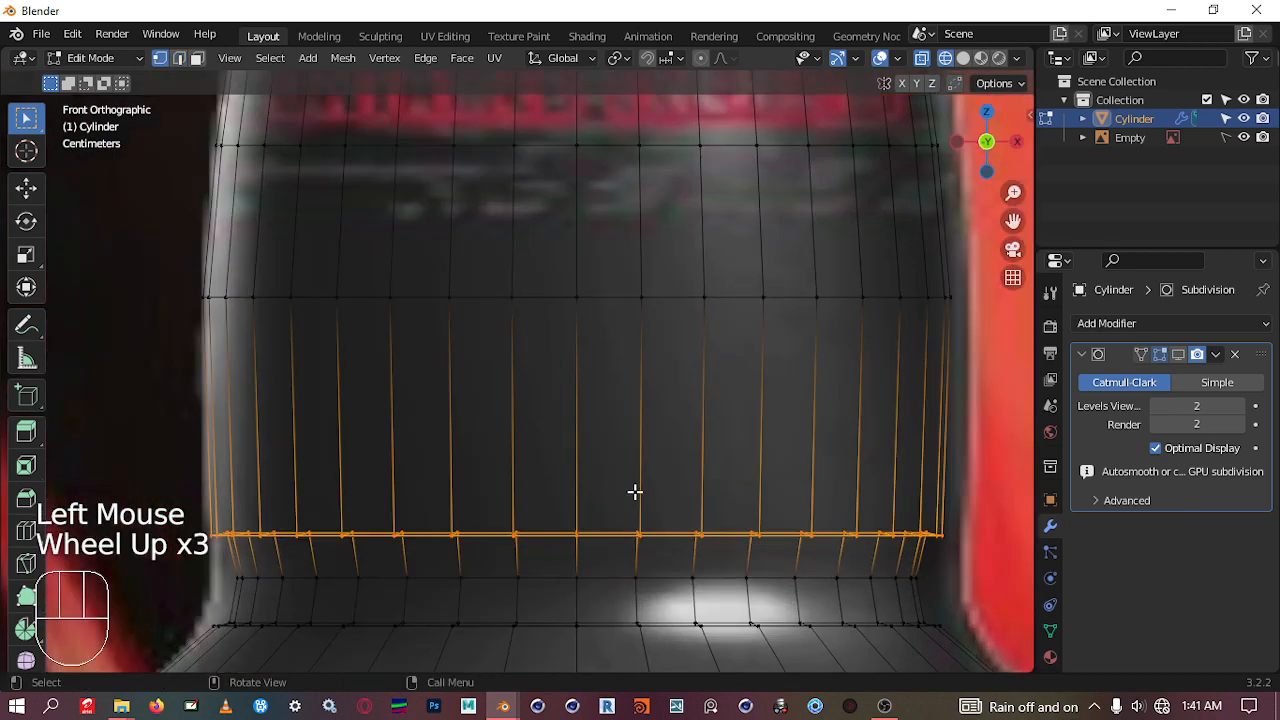
Step: Clear the selection and try to move a single inner vertex of the groove's upper rim
shift+middle_drag(629, 496, 623, 291)
click(537, 306)
scroll(535, 360, up, 3)
shift+middle_drag(541, 365, 689, 398)
scroll(391, 406, up, 2)
scroll(511, 394, up, 5)
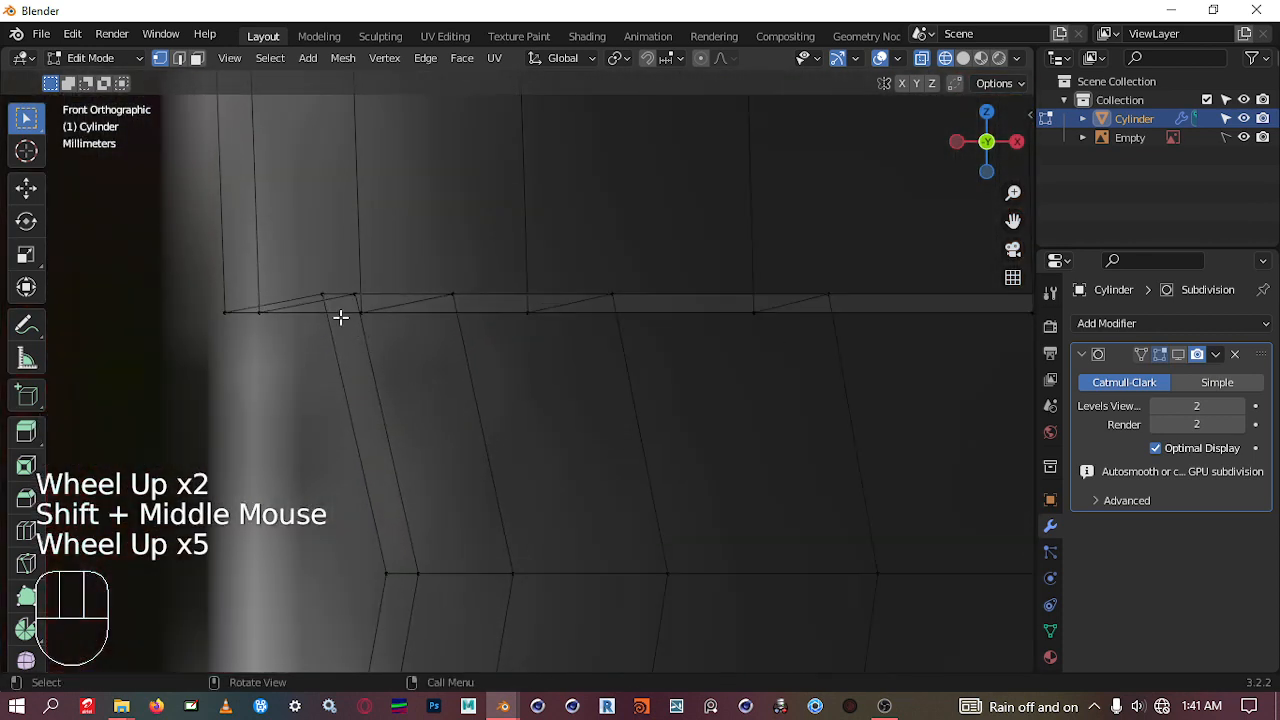
scroll(340, 312, up, 2)
click(449, 275)
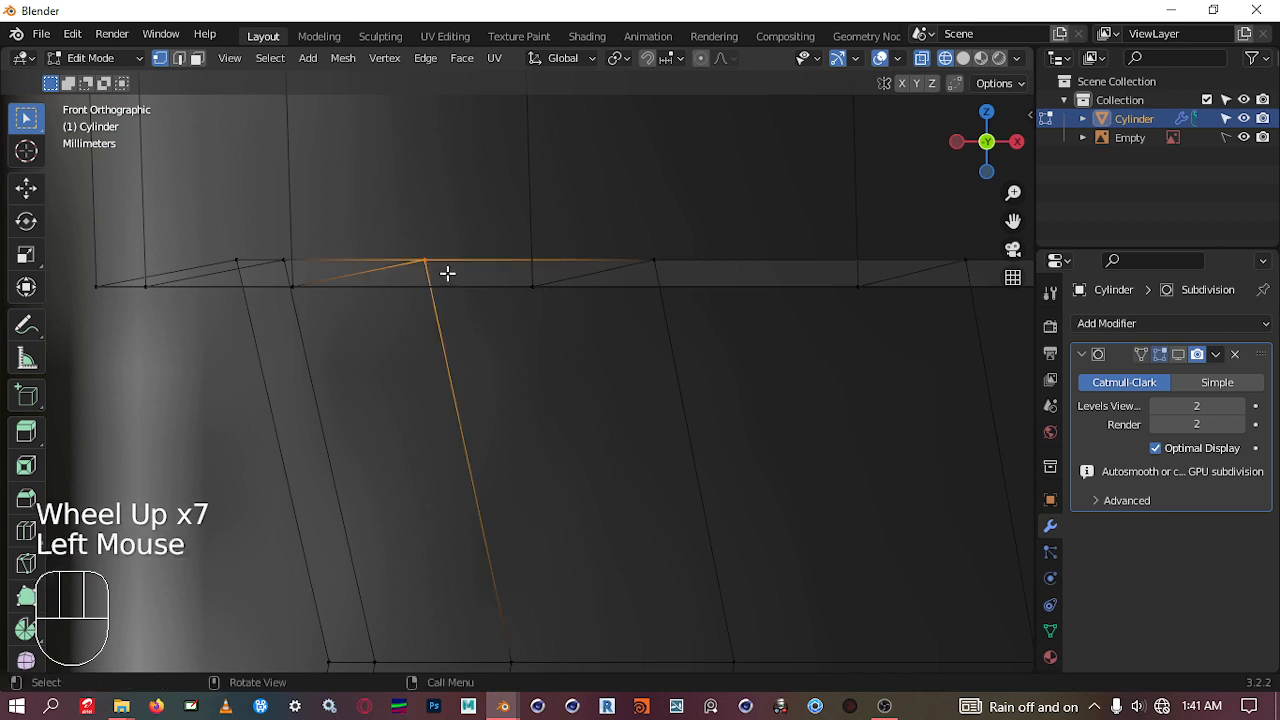
key(g)
right_click(426, 283)
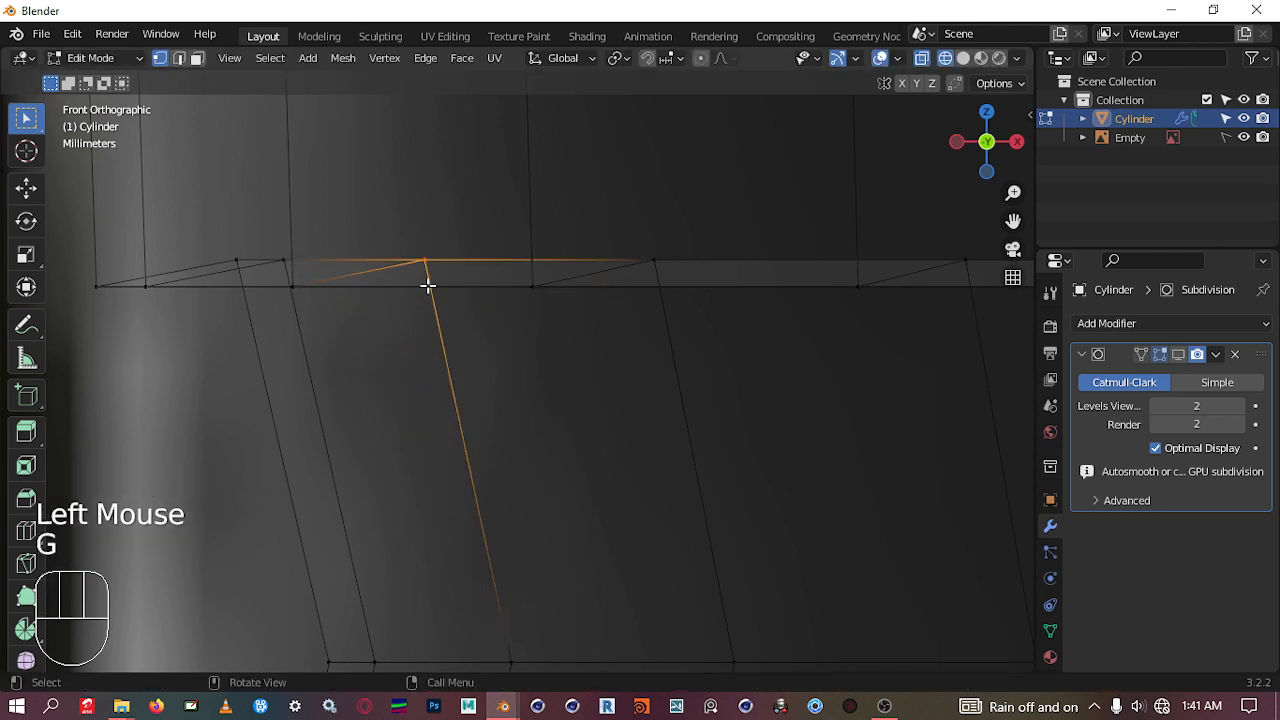
Step: Try to move a single vertex on the outer, lower loop of the groove's upper rim
scroll(266, 306, up, 2)
shift+middle_drag(266, 306, 797, 454)
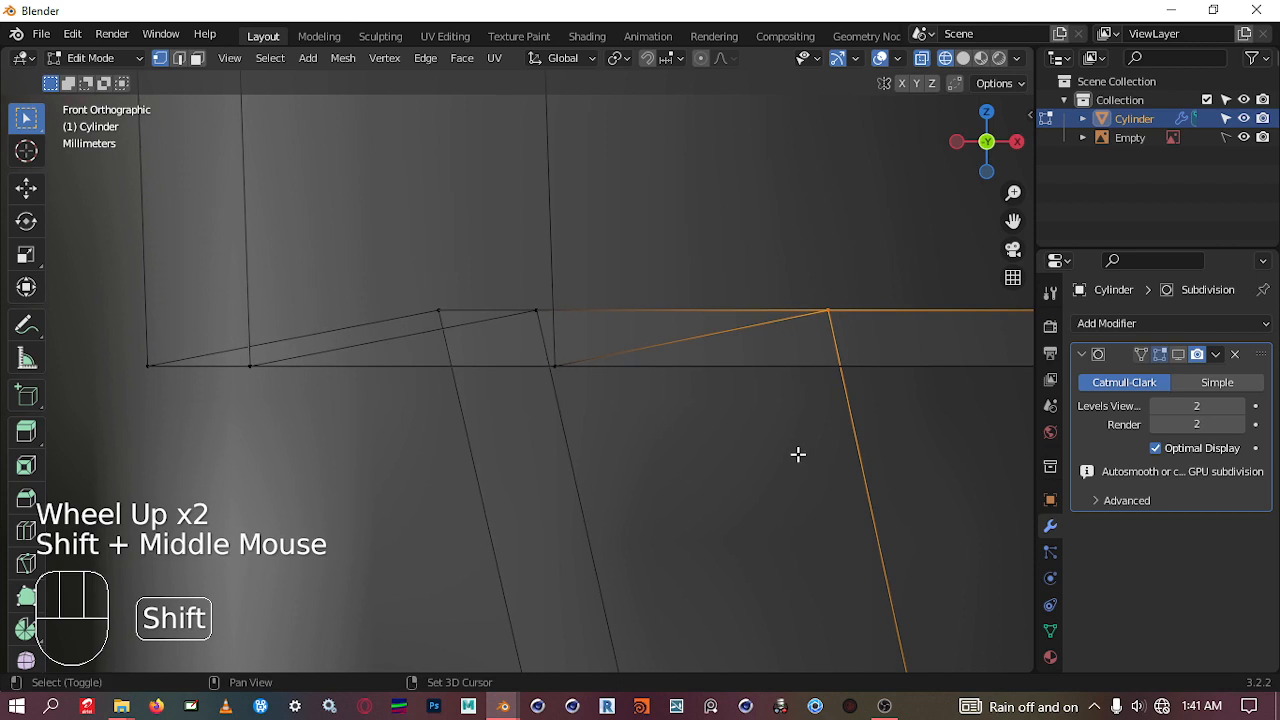
scroll(592, 387, up, 2)
scroll(592, 387, up, 2)
drag(628, 392, 582, 360)
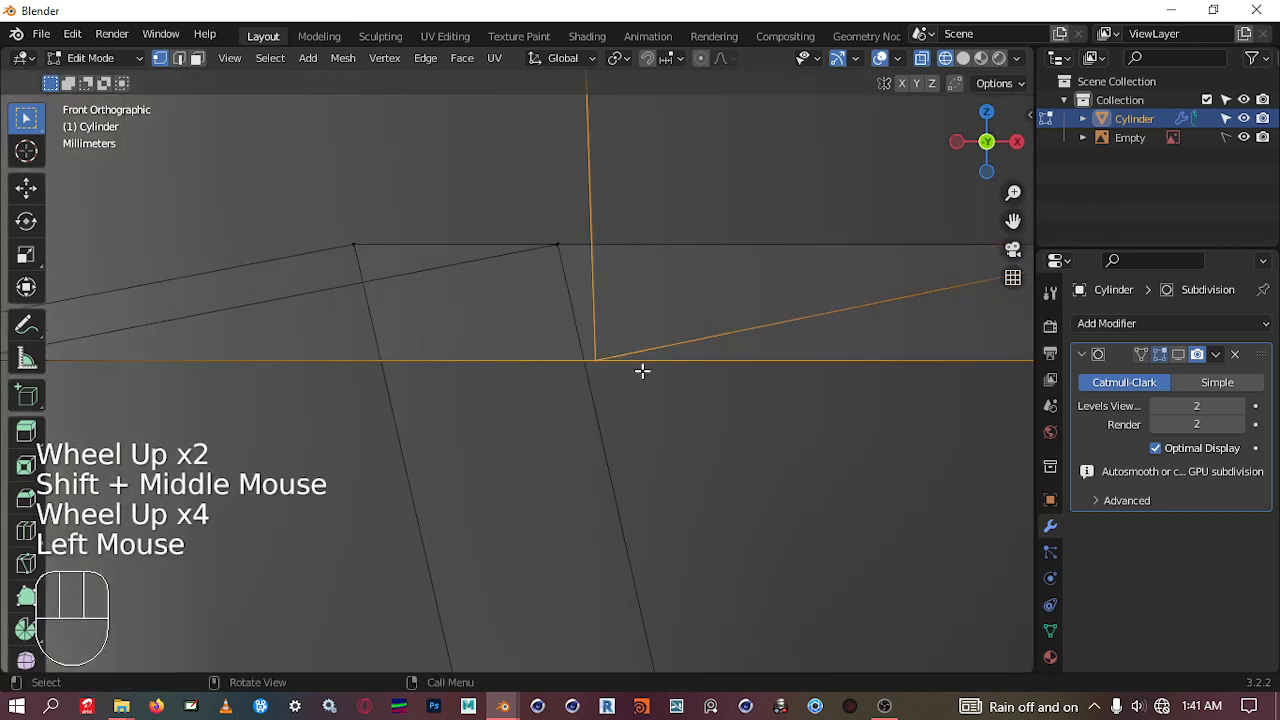
key(g)
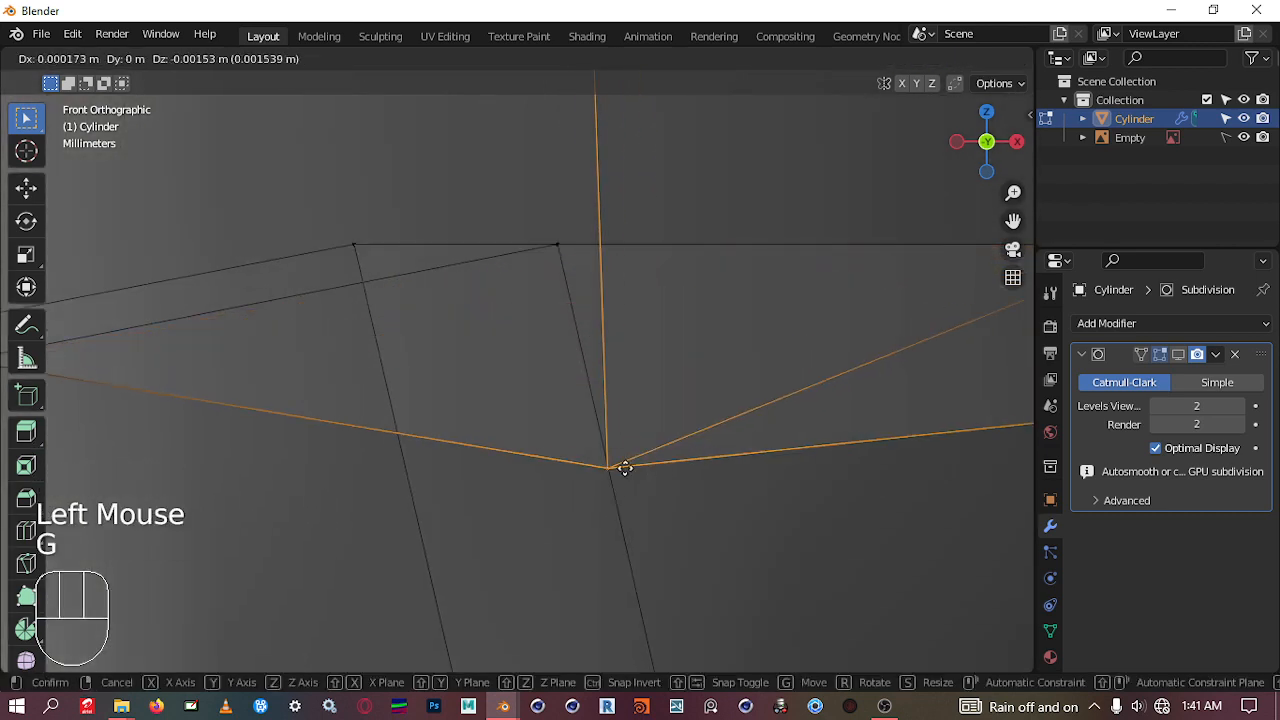
click(618, 396)
Step: Switch from vertex to edge selection for working on the groove's upper rim
scroll(617, 394, down, 1)
scroll(466, 386, down, 2)
middle_drag(466, 386, 488, 423)
scroll(522, 351, down, 2)
scroll(522, 351, down, 1)
scroll(491, 360, down, 2)
scroll(463, 423, down, 1)
scroll(457, 429, up, 2)
key(2)
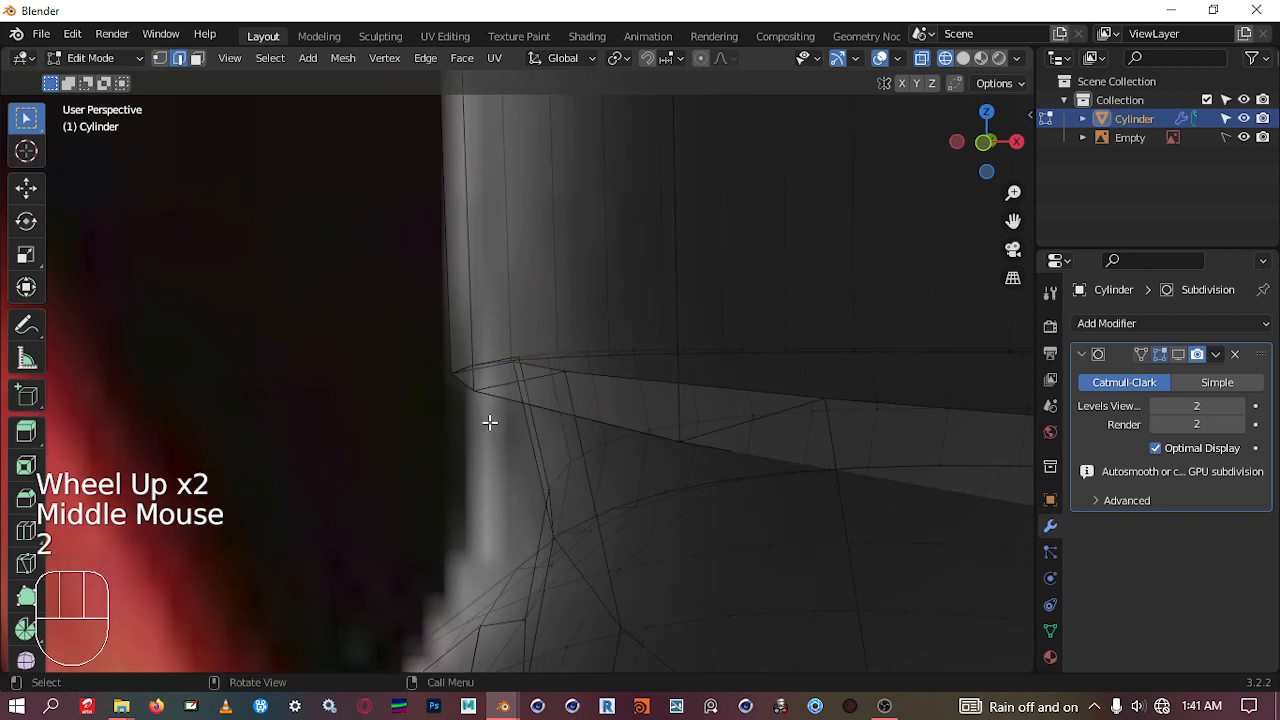
Step: Select a single edge on the outer loop of the groove's upper rim and try to move it
click(528, 401)
click(543, 409)
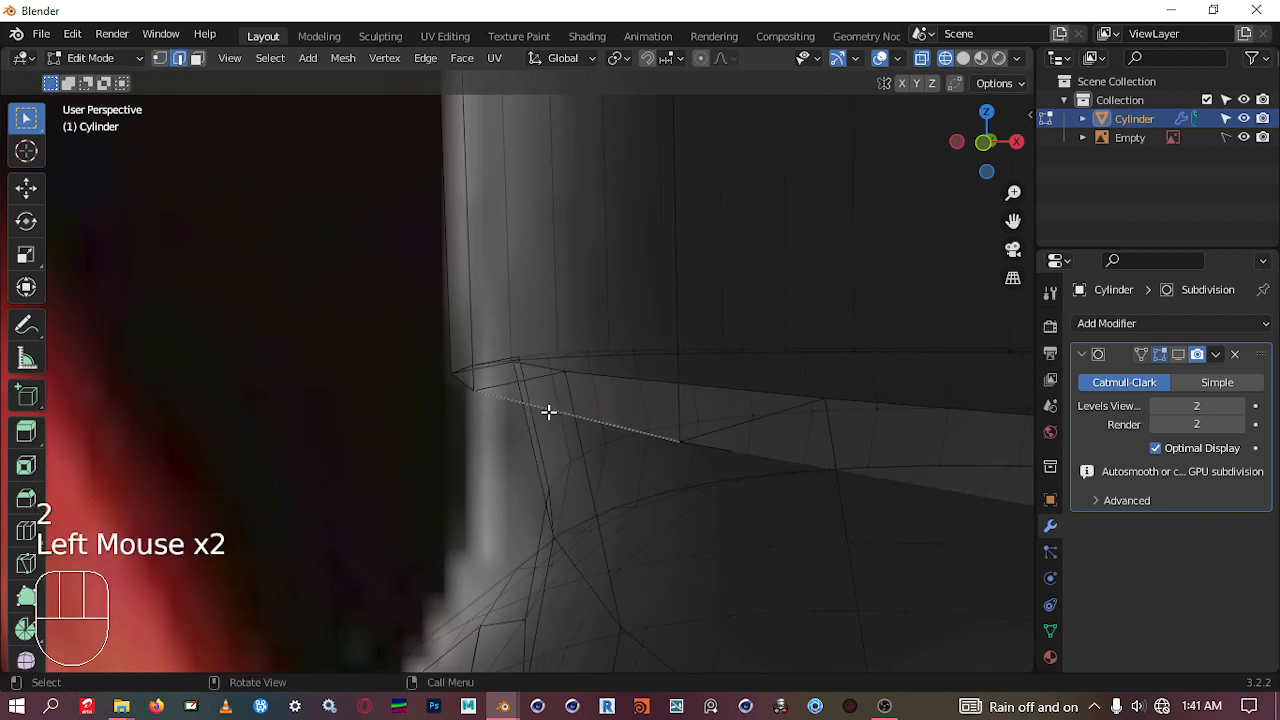
key(g)
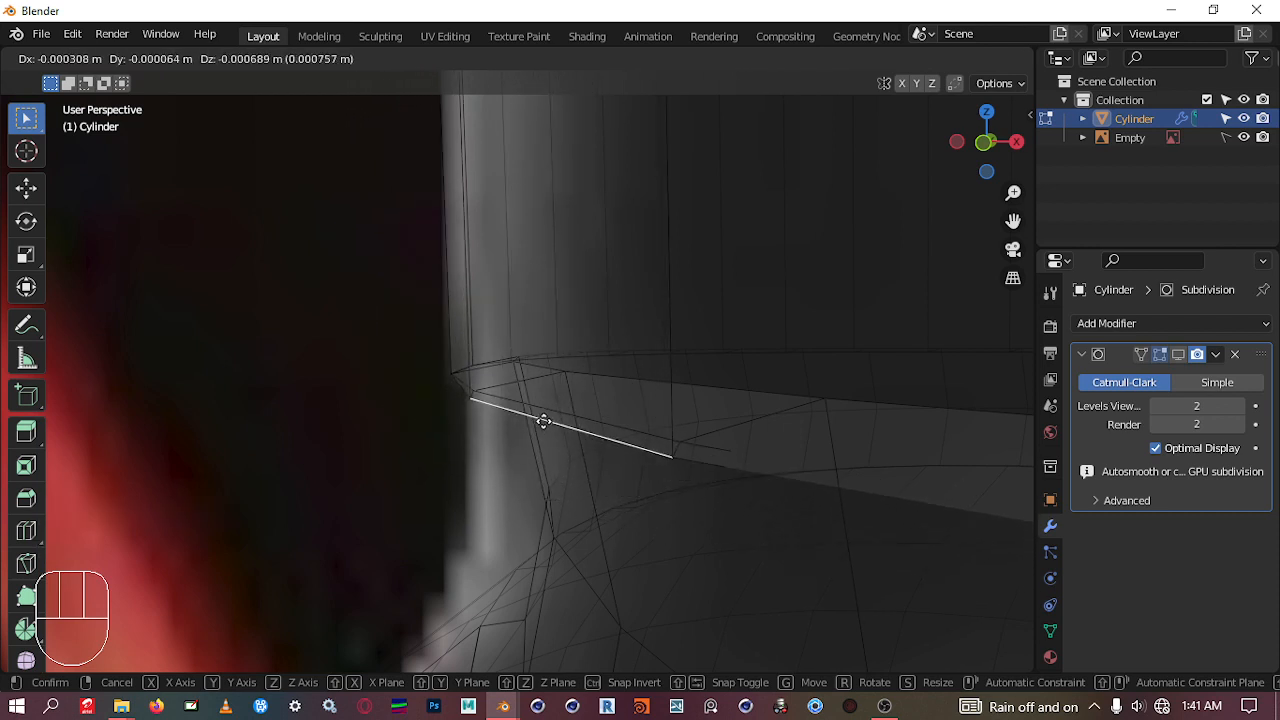
right_click(504, 432)
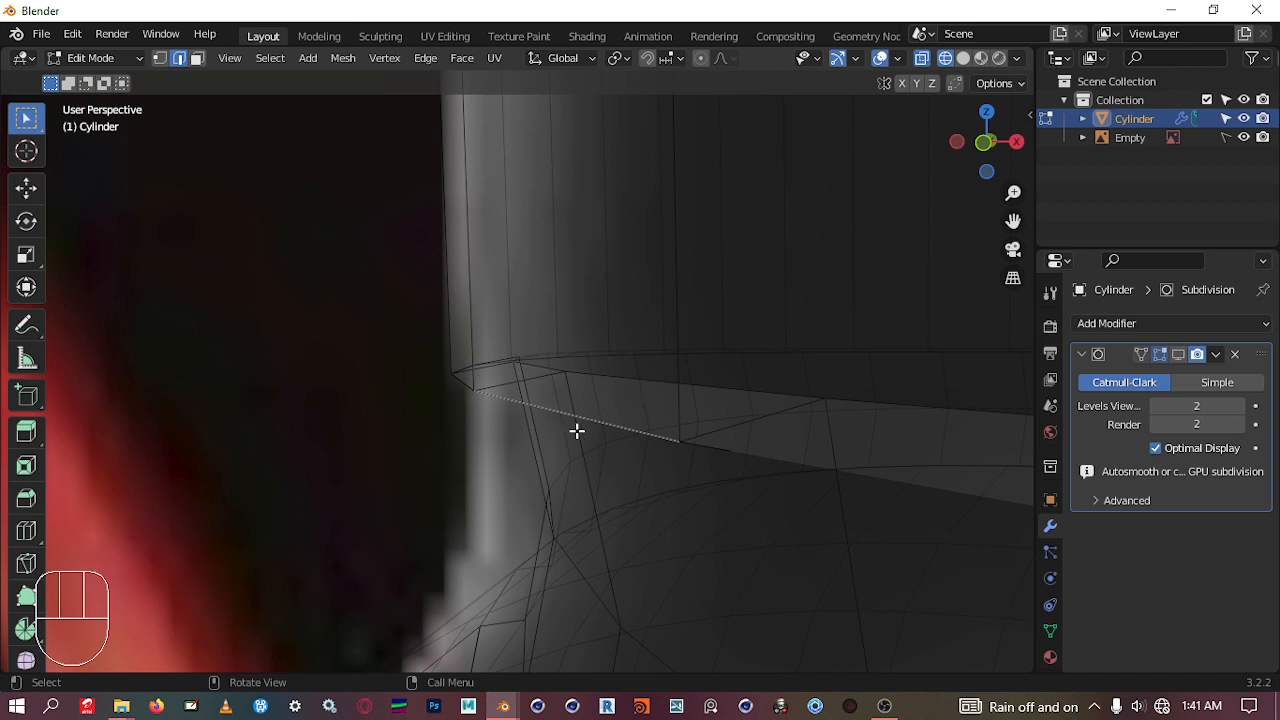
key(g)
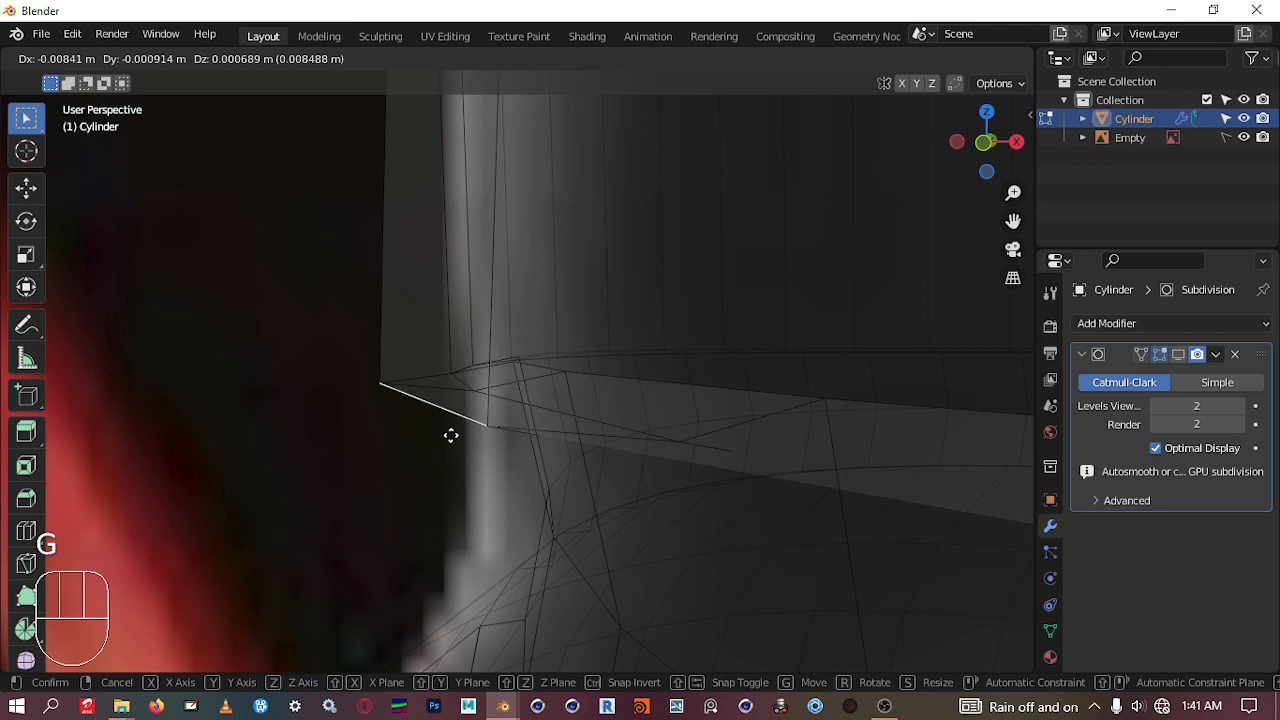
click(585, 433)
Step: Select the neighbouring edge further along the outer loop of the groove's upper rim
scroll(575, 428, down, 2)
middle_click(586, 417)
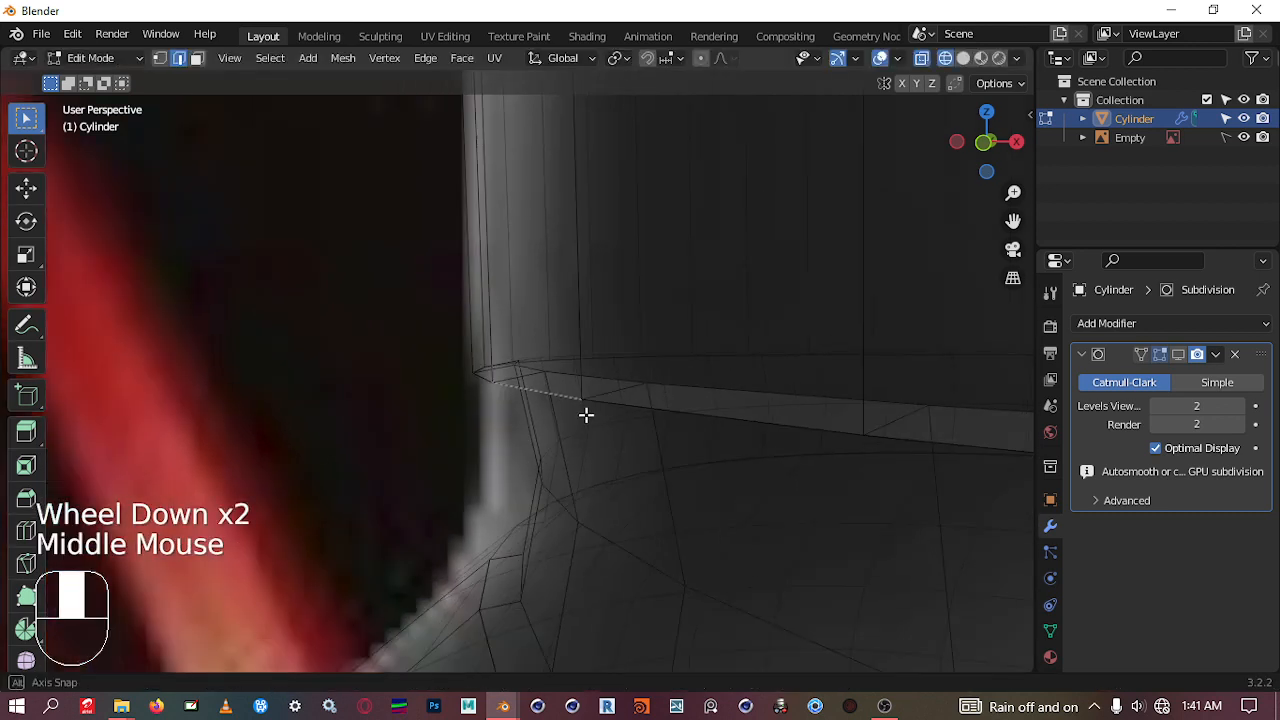
click(583, 400)
click(601, 404)
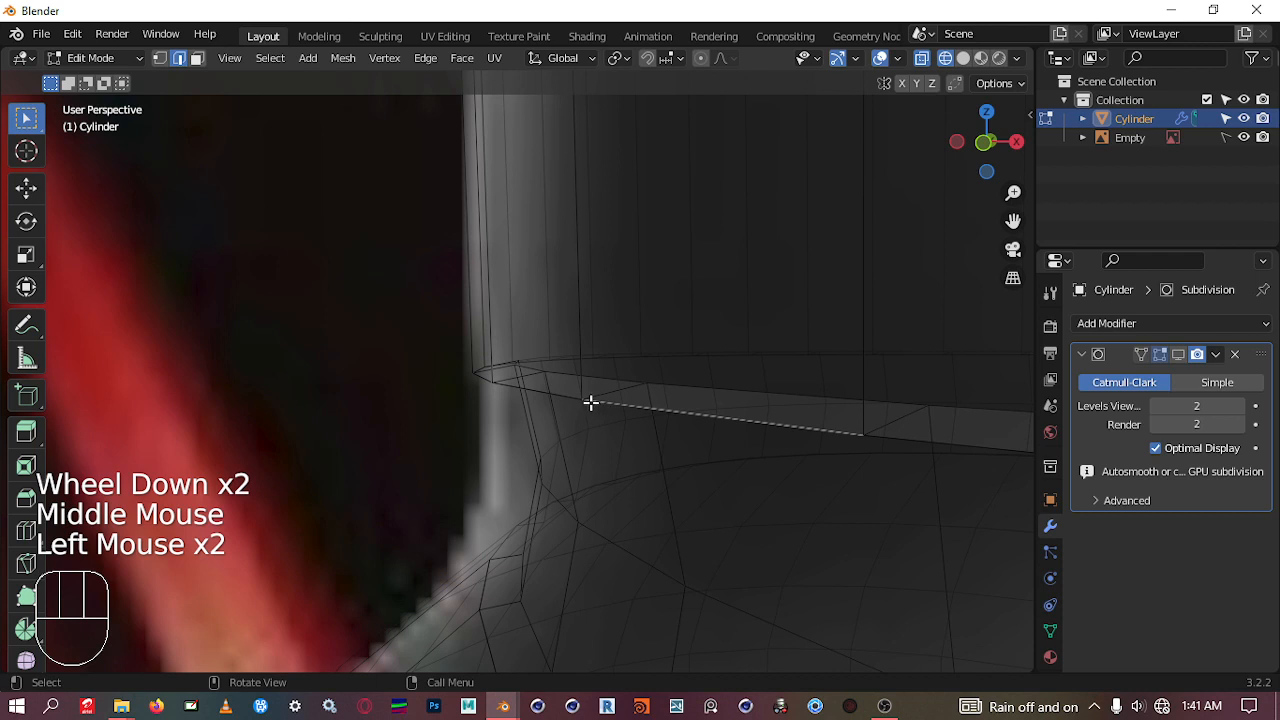
Step: Select the edge loop along the groove's upper rim in front view and turn on Auto Merge Vertices
mouse_move(589, 400)
middle_down()
mouse_move(575, 359)
mouse_move(534, 431)
mouse_move(537, 380)
mouse_move(594, 398)
mouse_move(575, 409)
middle_up()
scroll(576, 366, down, 7)
key(KP_1)
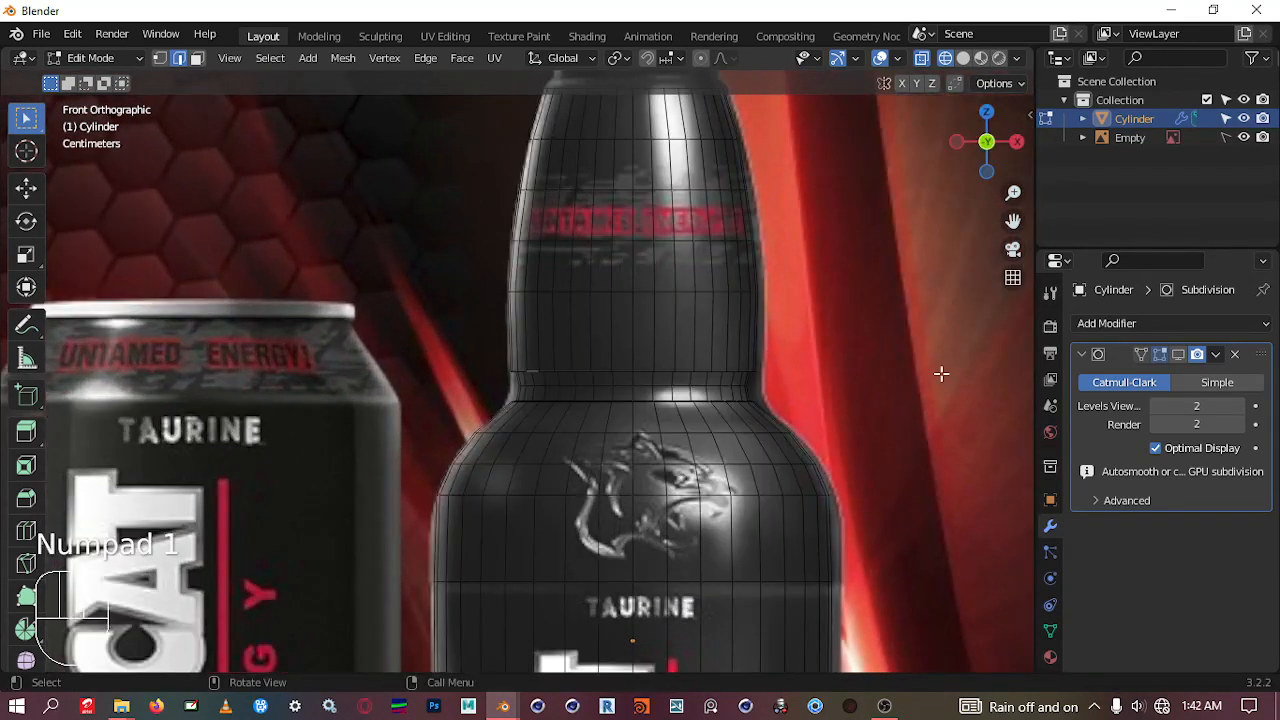
scroll(941, 374, up, 4)
shift+middle_drag(889, 400, 817, 434)
scroll(501, 441, up, 2)
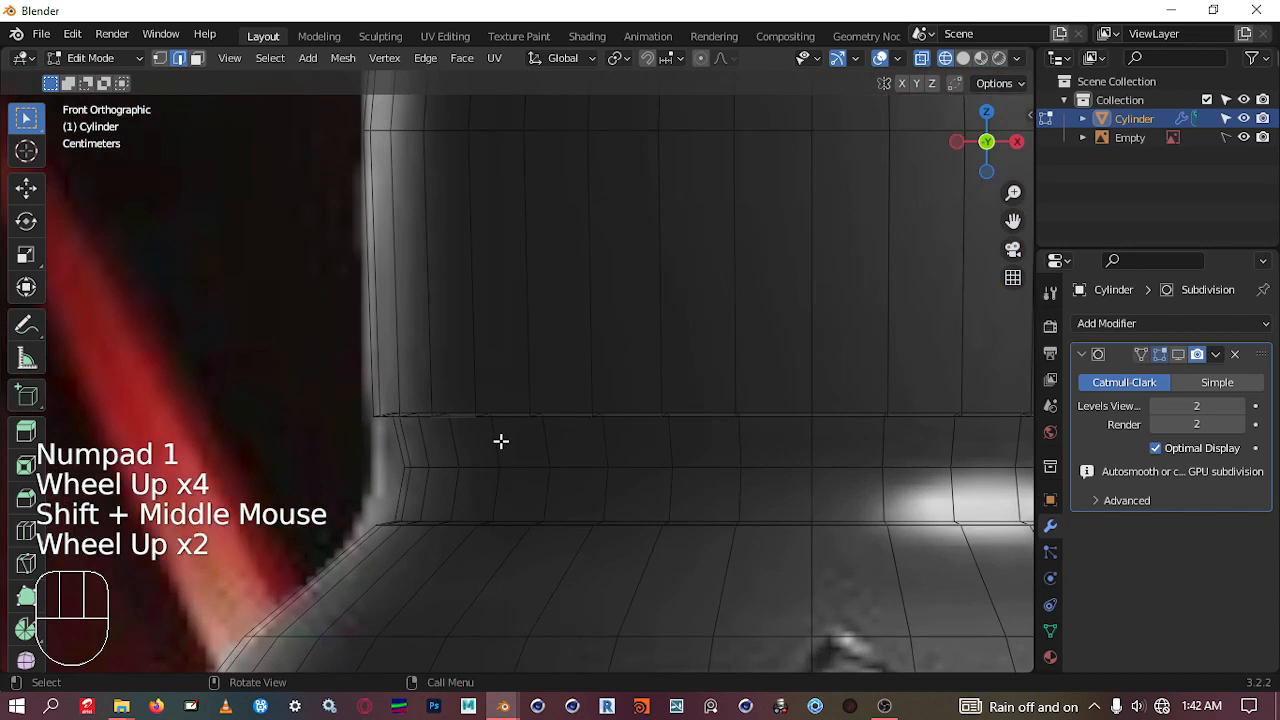
scroll(505, 445, up, 2)
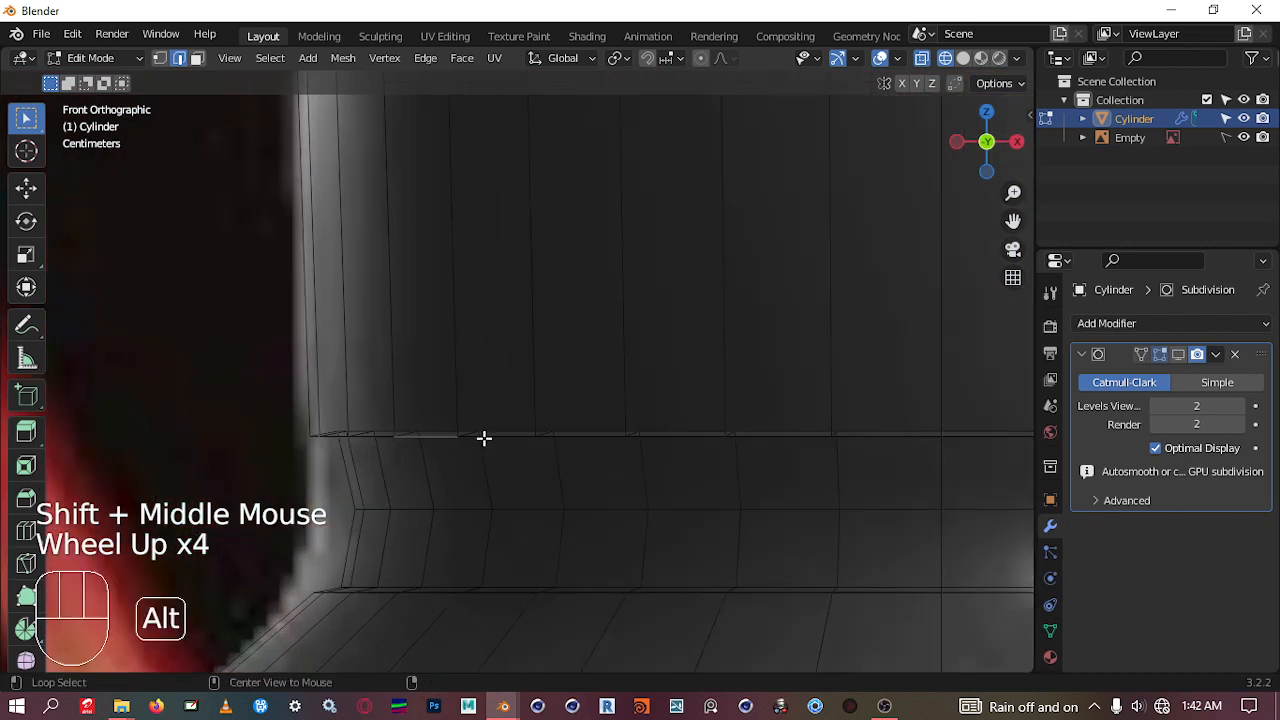
alt+click(484, 437)
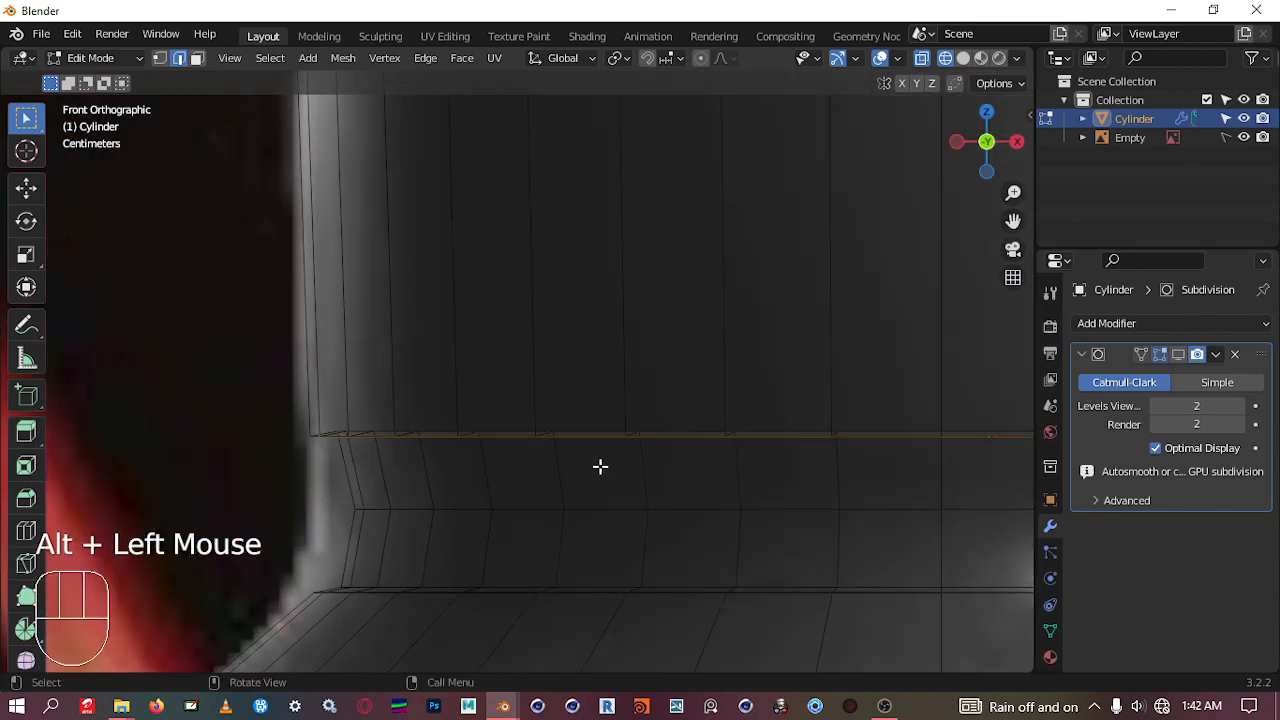
scroll(600, 466, down, 2)
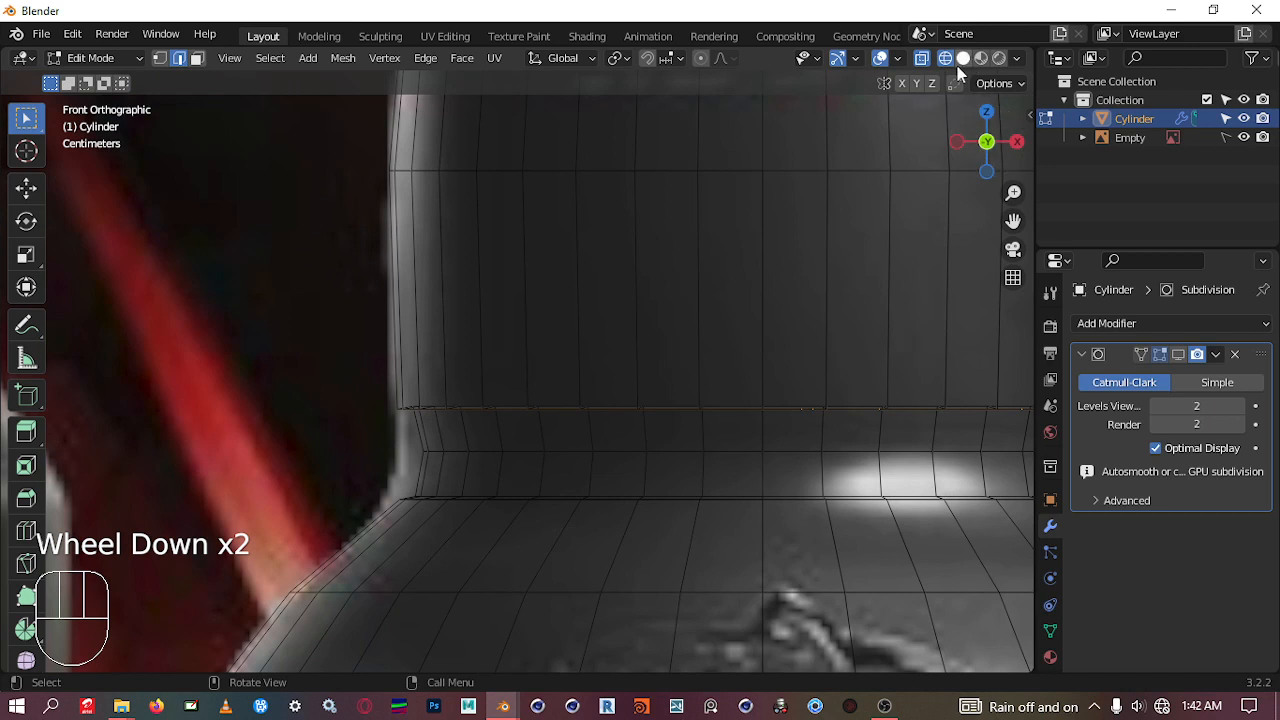
click(955, 84)
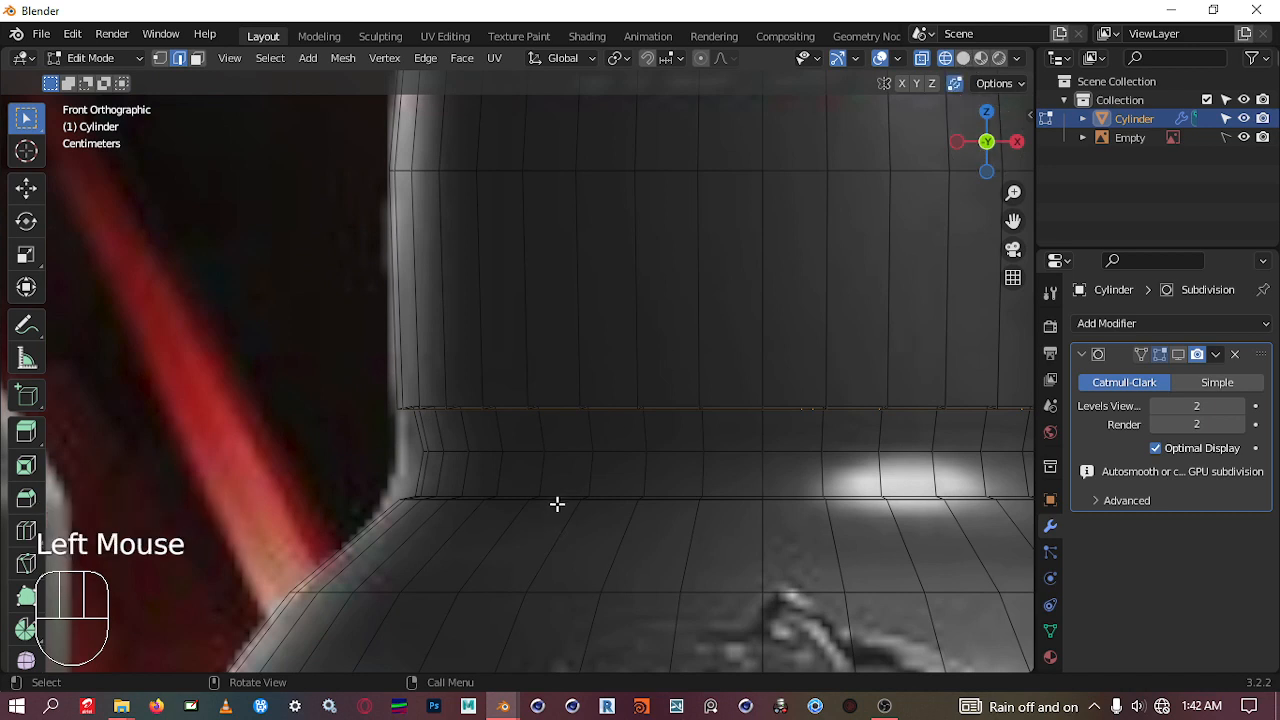
Step: Keep Auto Merge Vertices on and merge the selected upper-rim edge loop of the groove by distance
click(955, 85)
double_click(955, 85)
double_click(955, 85)
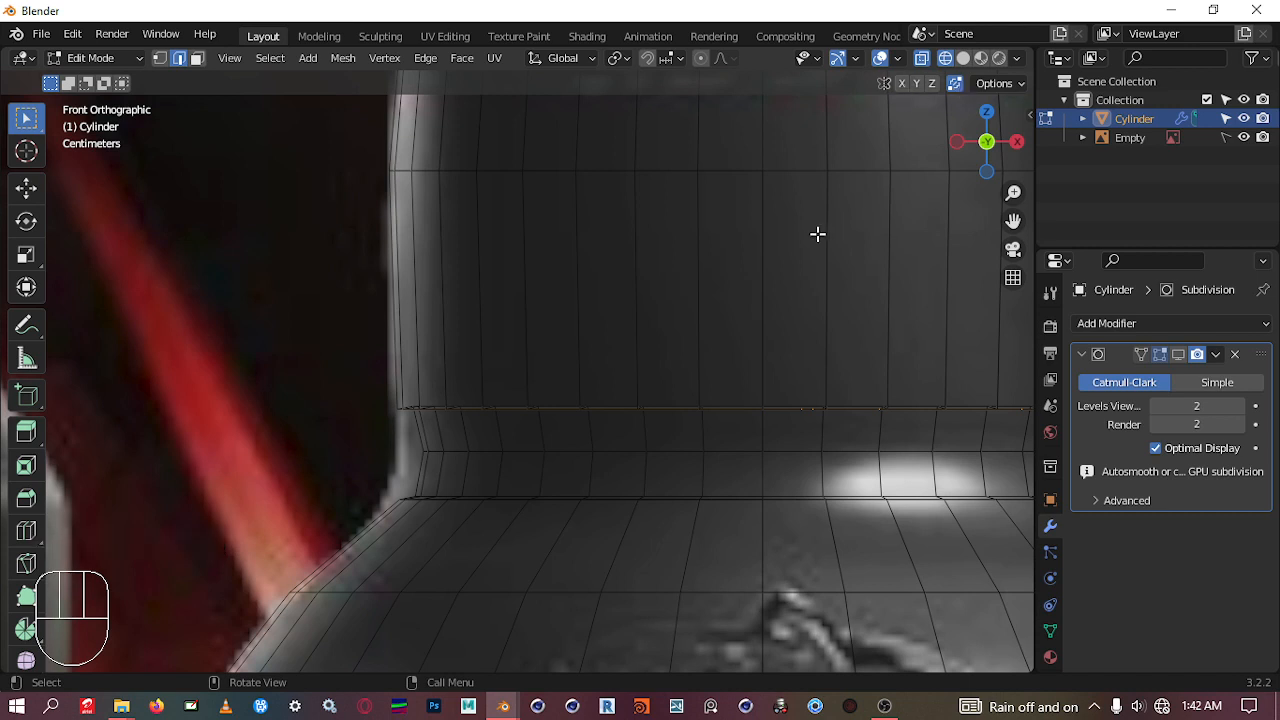
key(m)
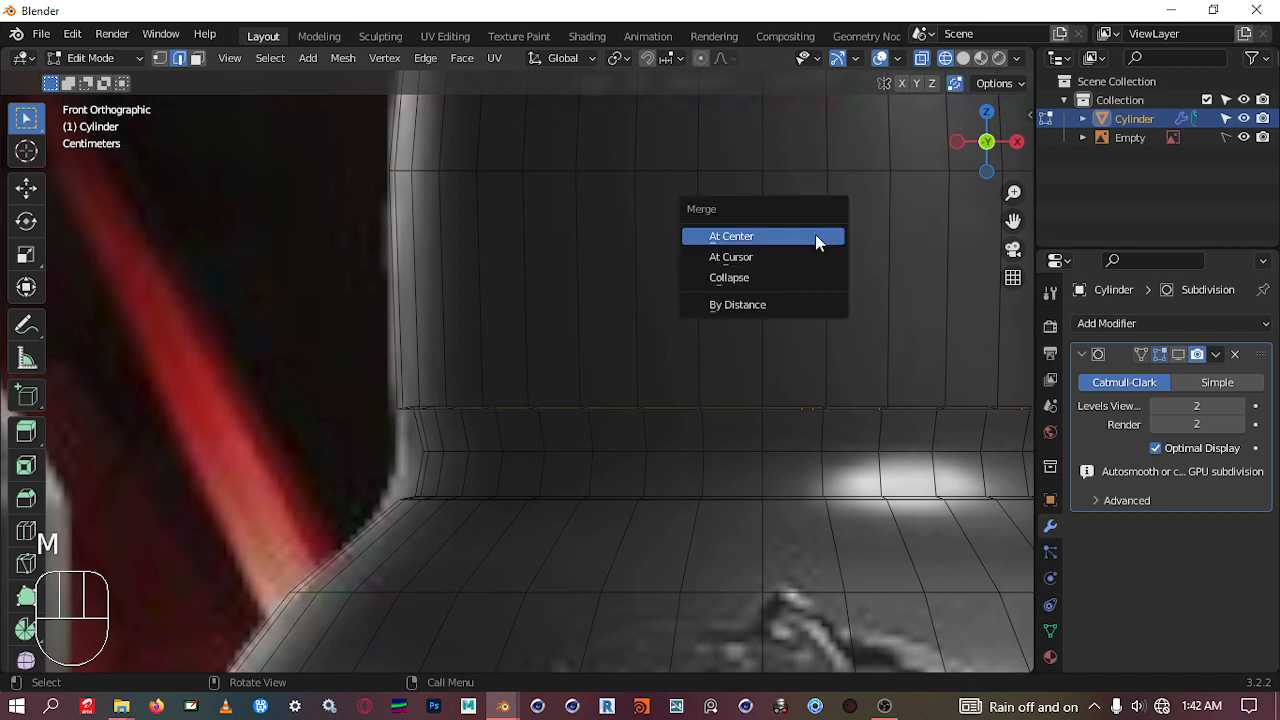
click(757, 305)
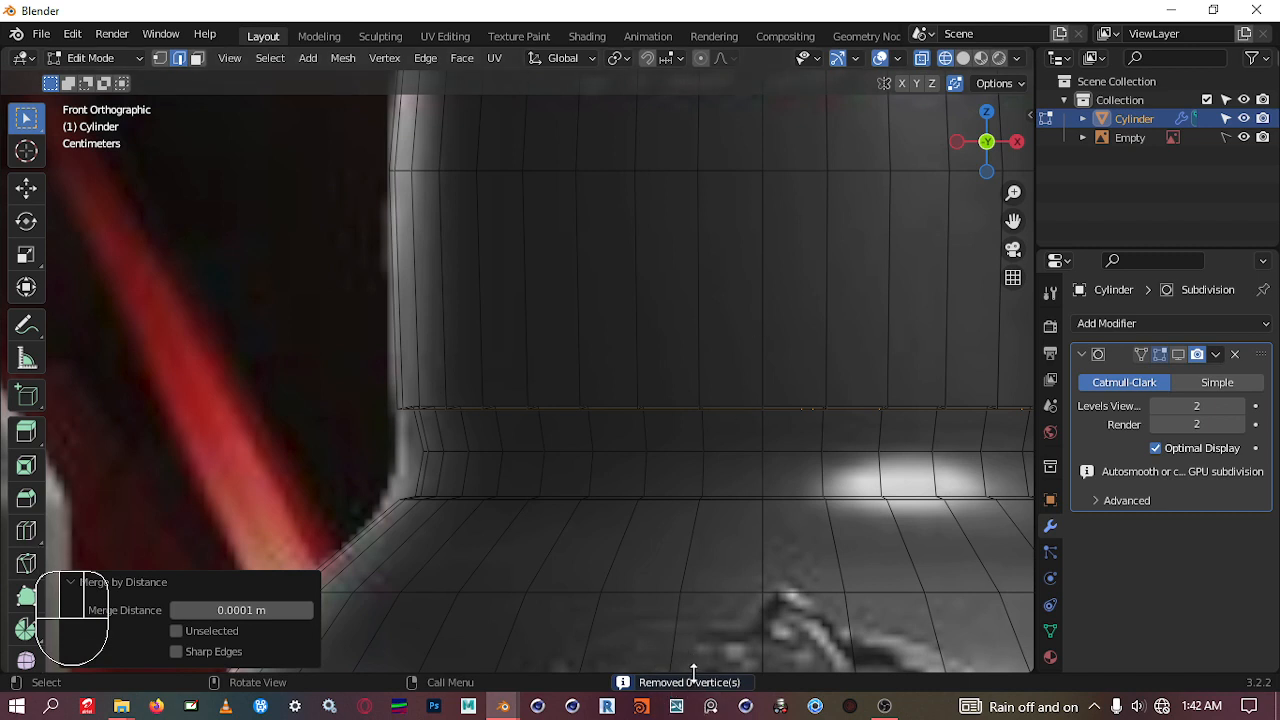
Step: Select all vertices of the groove's upper rim in front view and merge them by distance at 0.0001 m
drag(355, 357, 757, 451)
shift+middle_drag(757, 451, 591, 437)
scroll(504, 449, down, 1)
drag(200, 360, 898, 421)
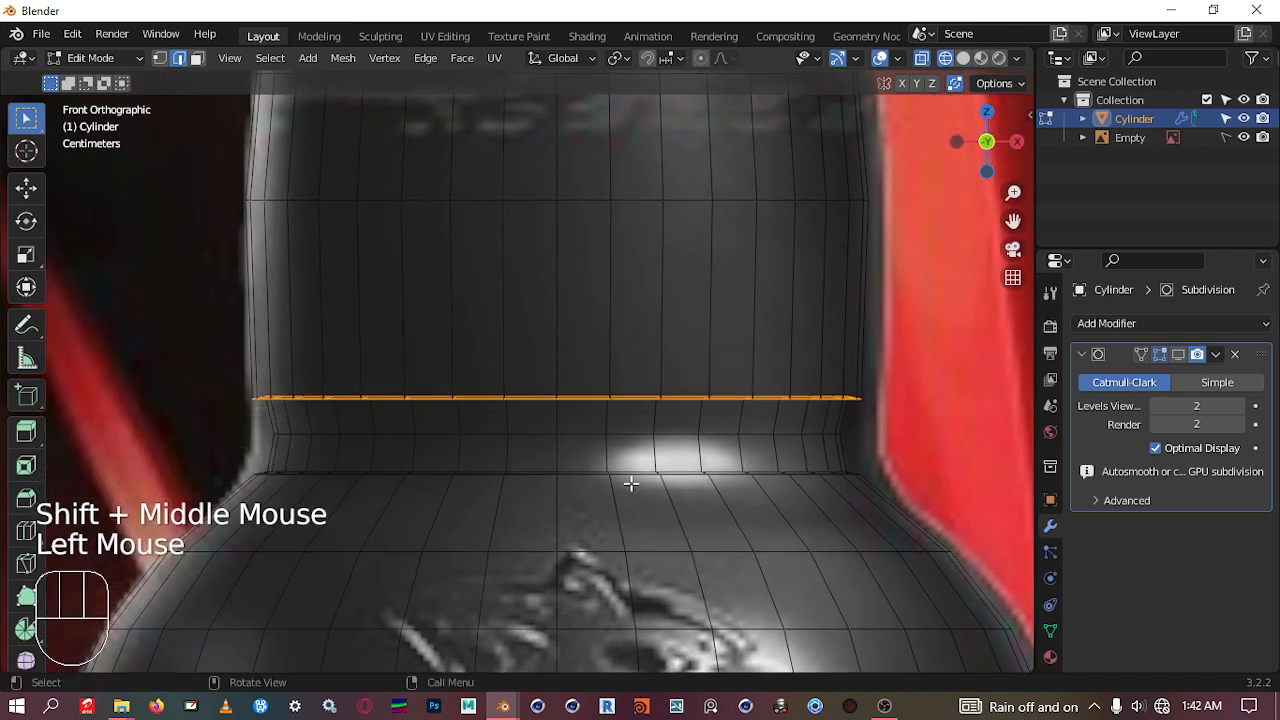
key(1)
drag(203, 354, 966, 429)
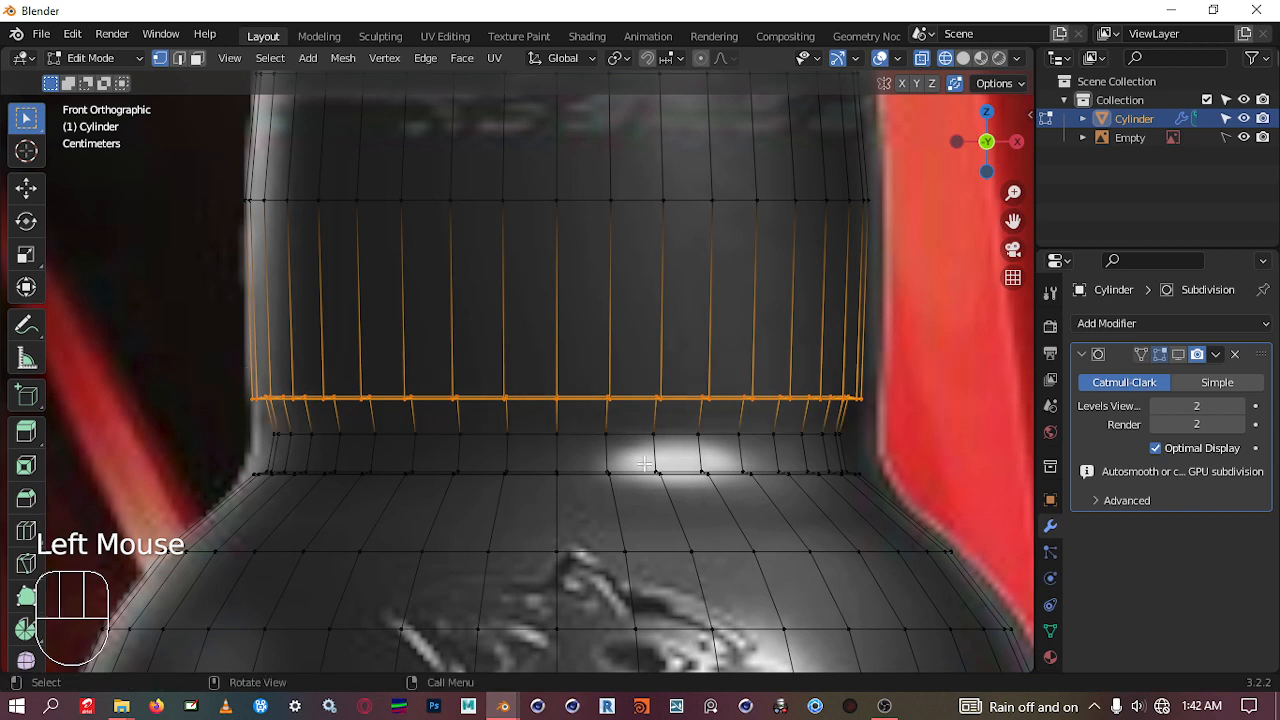
key(m)
click(642, 463)
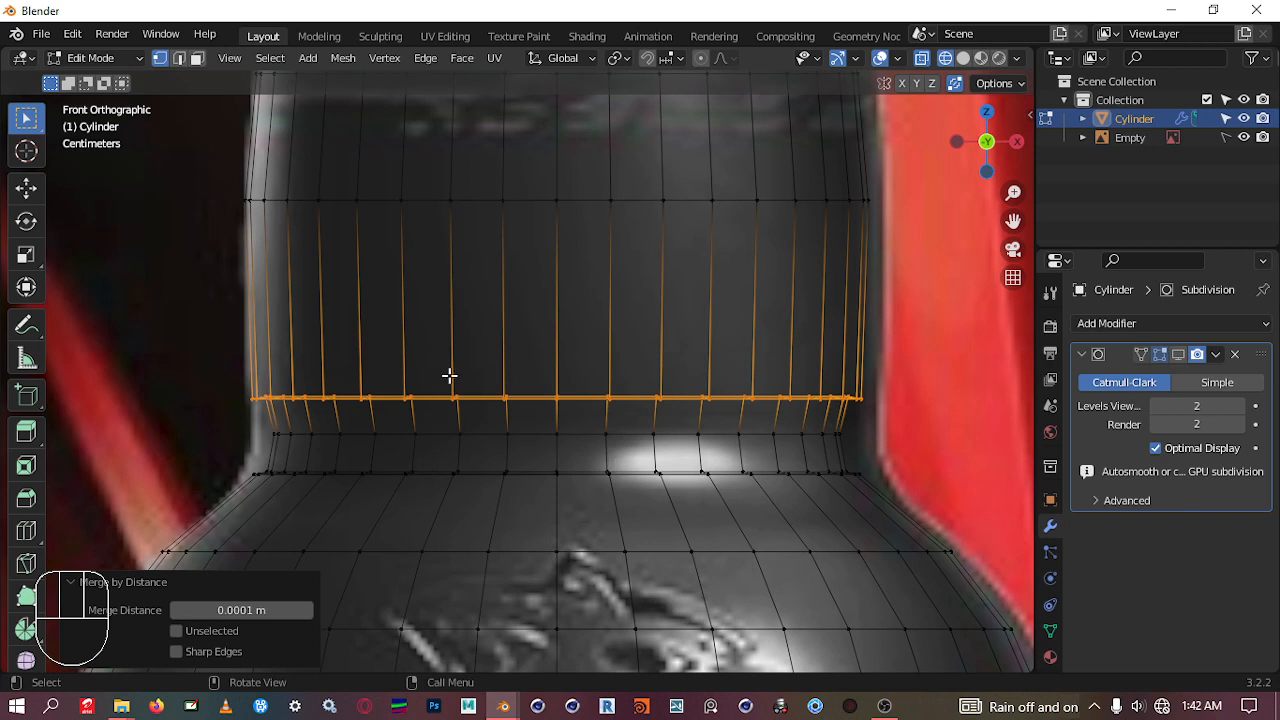
Step: Return to solid shading and clear the selection with the underside of the groove's upper rim in view
middle_drag(449, 375, 454, 374)
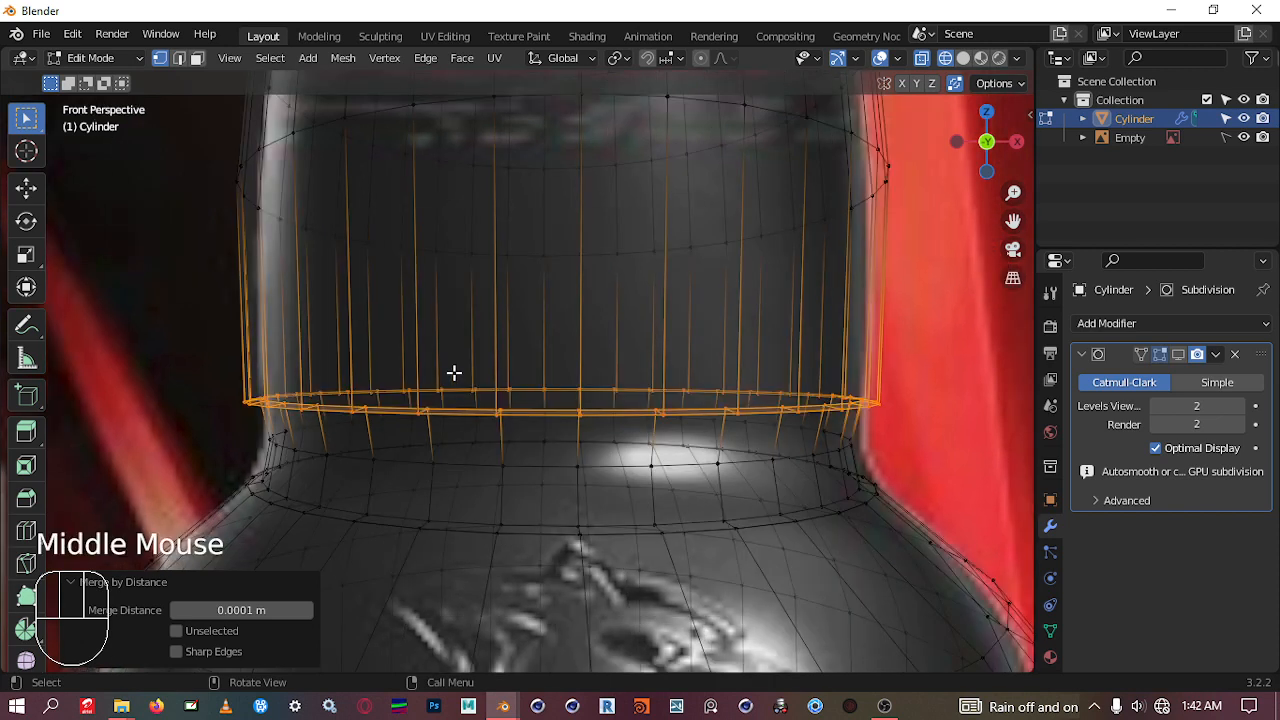
key(shift+z)
middle_drag(367, 388, 410, 330)
click(586, 221)
shift+middle_drag(586, 221, 557, 300)
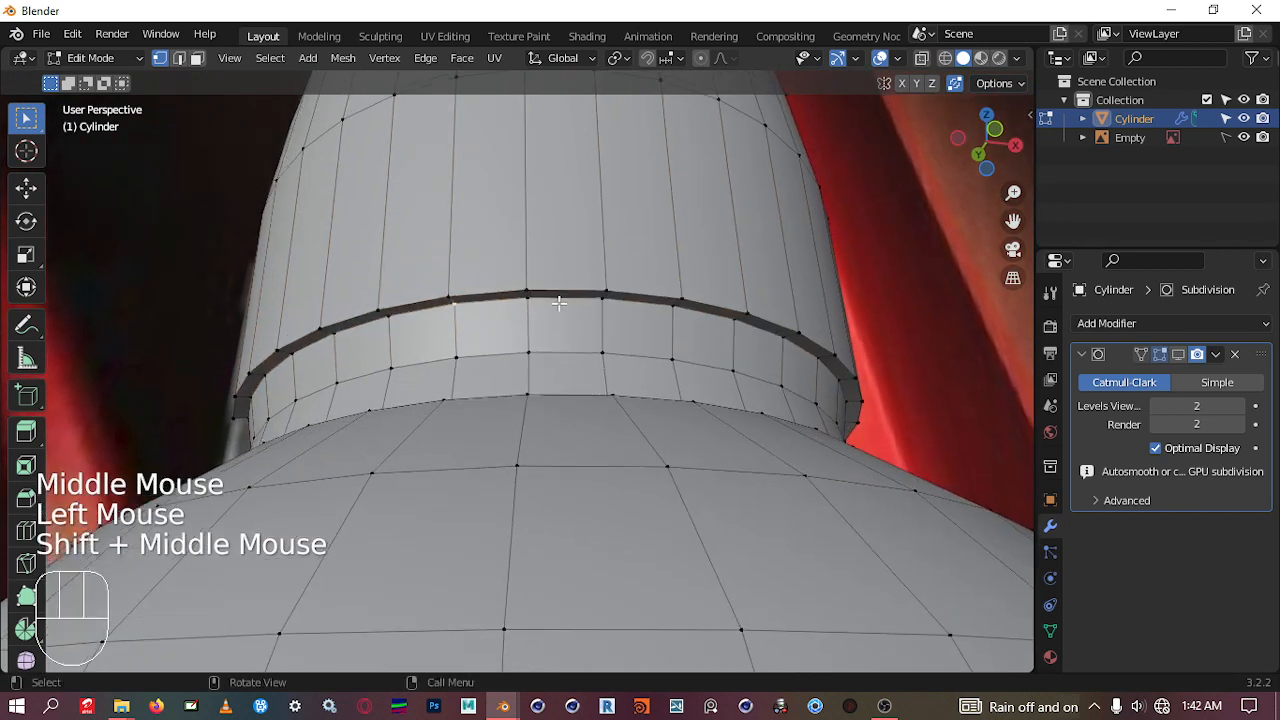
Step: Try to move a single vertex on the outer edge of the groove's upper rim
scroll(571, 346, up, 2)
shift+middle_drag(571, 346, 550, 388)
click(495, 307)
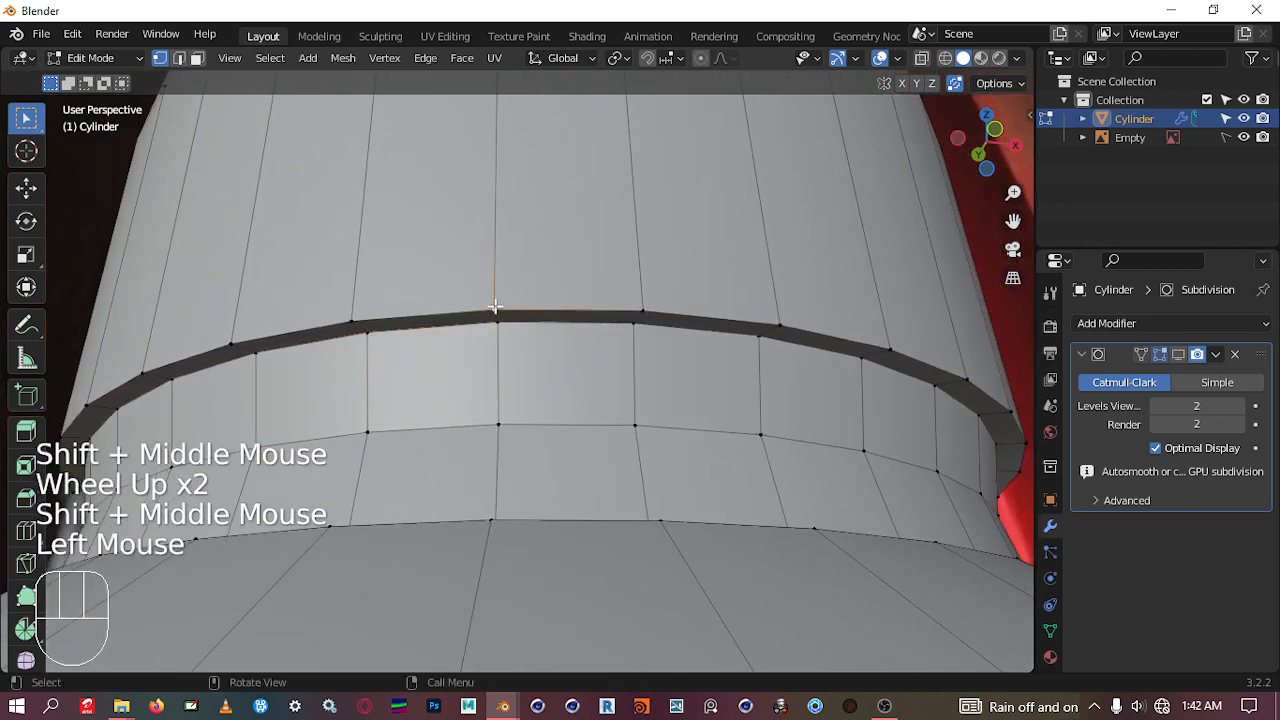
key(g)
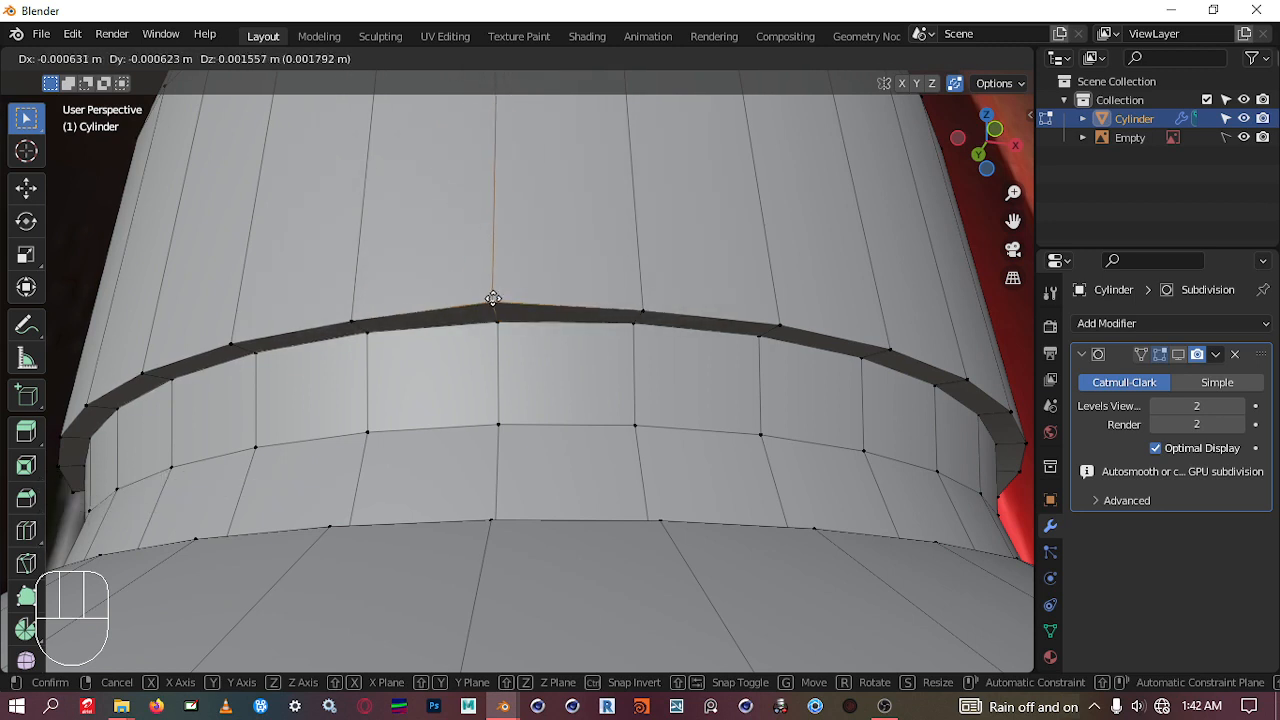
right_click(529, 305)
Step: Switch to edge selection and try to move one edge on the outer loop of the groove's upper rim
key(2)
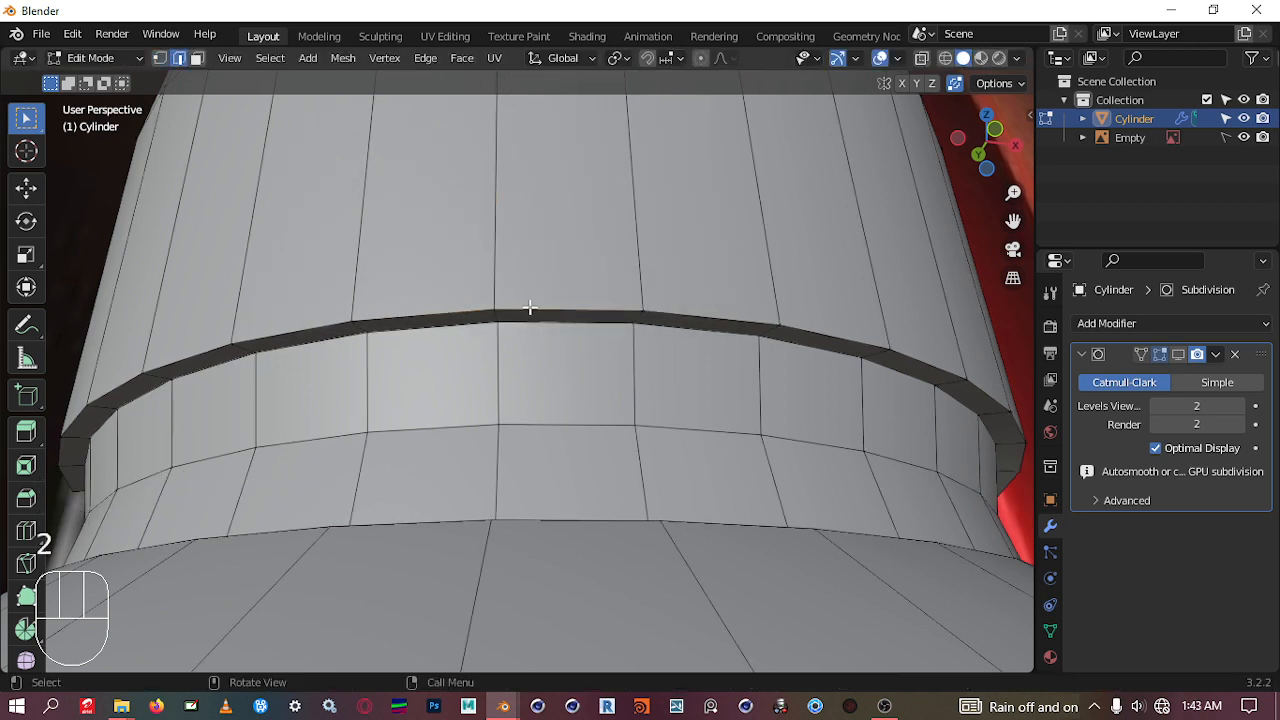
click(529, 308)
key(g)
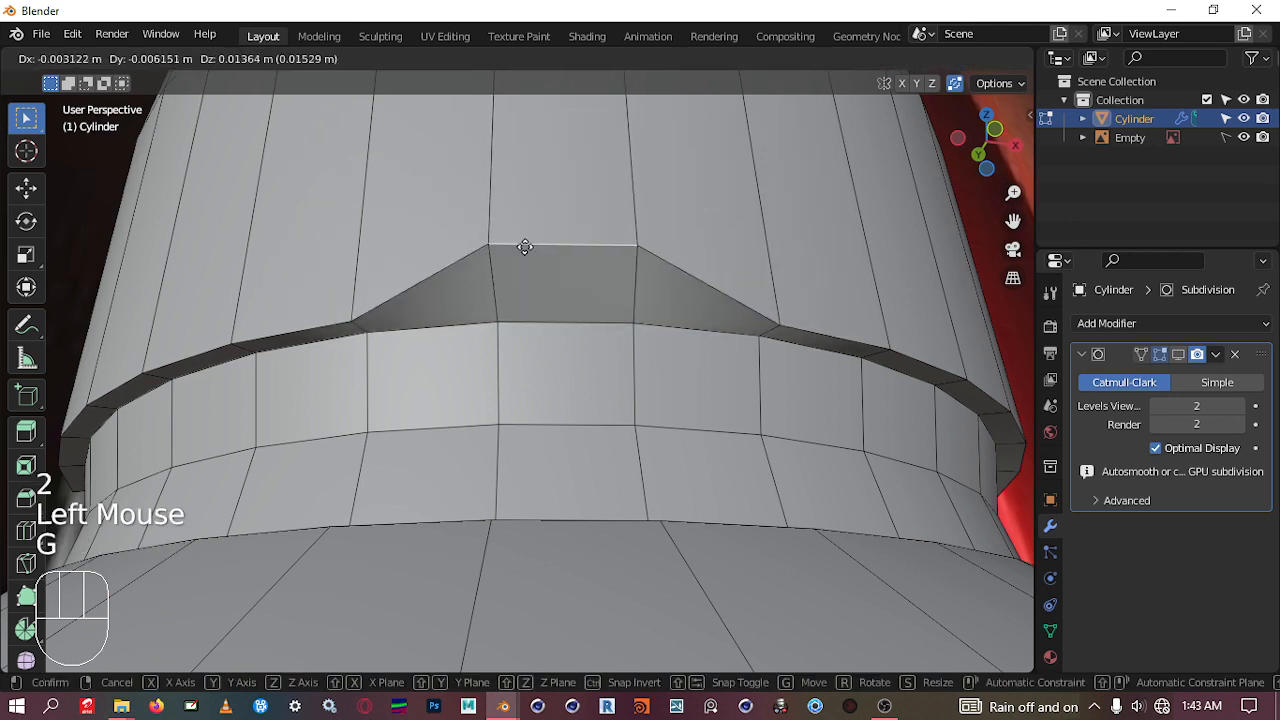
right_click(525, 255)
Step: Examine the edges and narrow underside of the groove's upper rim from several angles
click(620, 358)
middle_drag(620, 358, 583, 369)
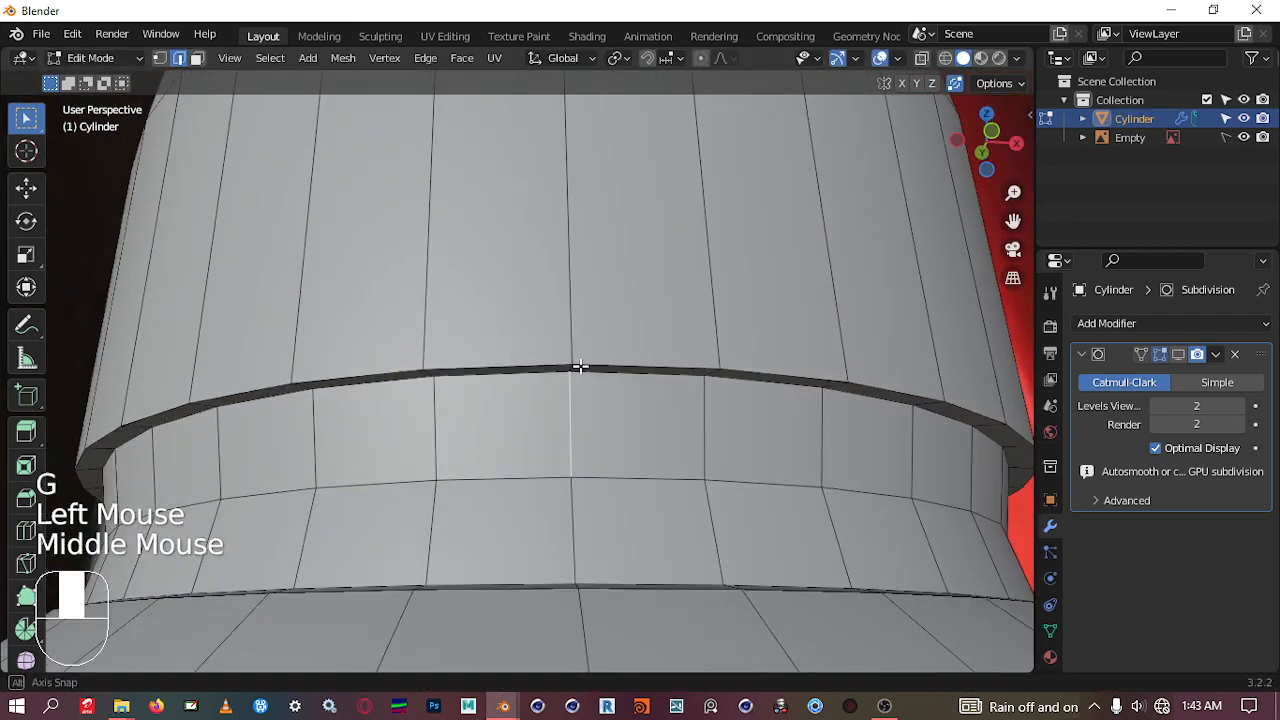
scroll(574, 379, down, 1)
click(574, 379)
middle_drag(600, 418, 580, 394)
scroll(580, 394, down, 1)
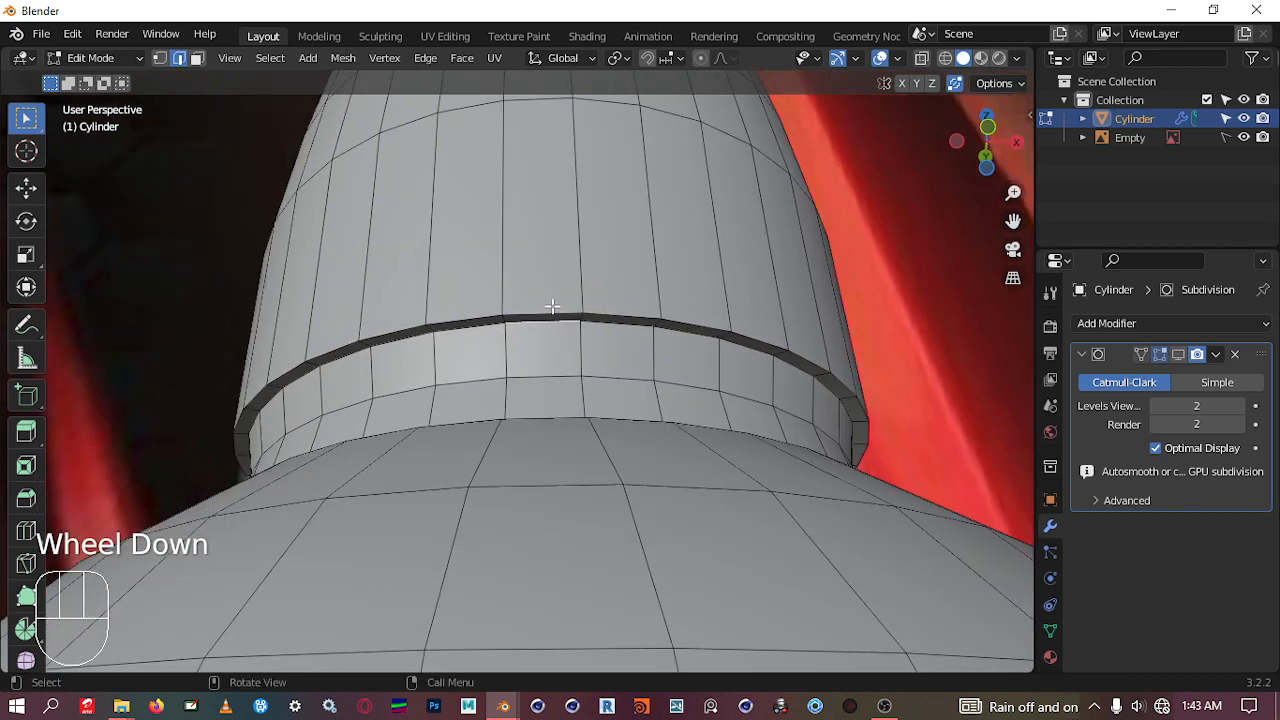
middle_drag(642, 306, 689, 289)
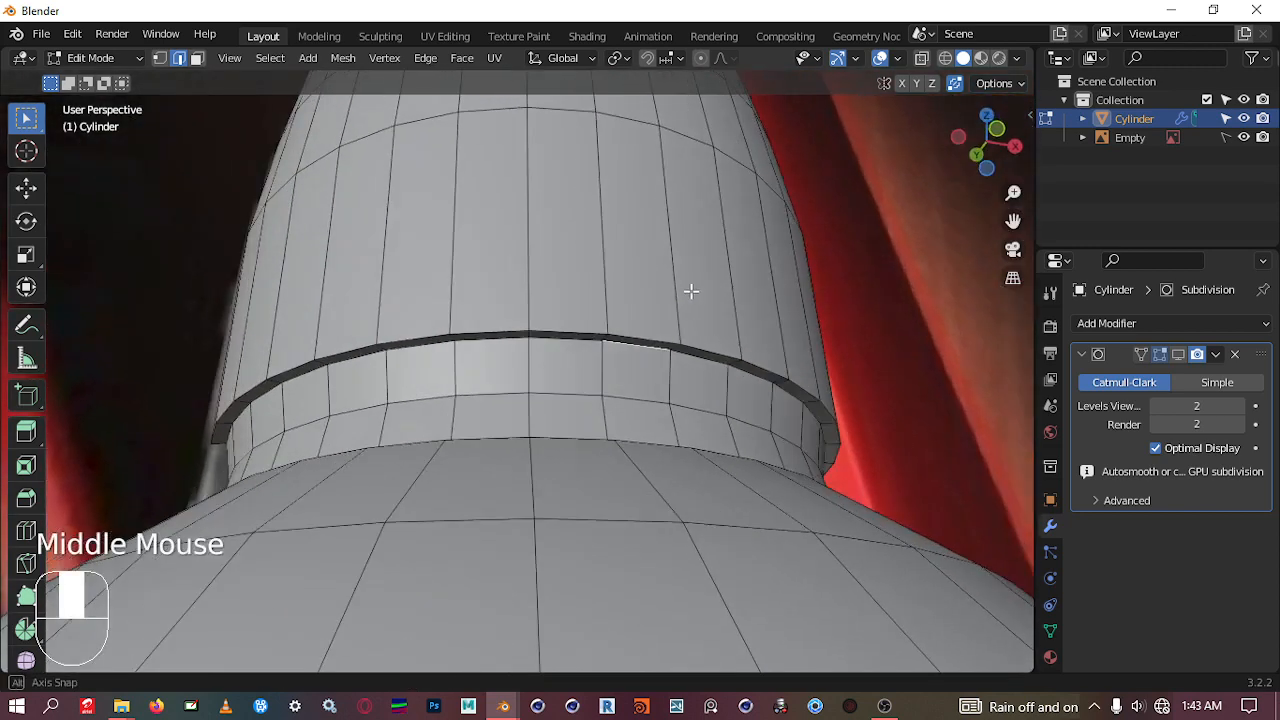
Step: Turn on the Subdivision modifier's viewport display to smooth the groove while editing
click(1178, 355)
middle_drag(508, 322, 388, 345)
scroll(385, 353, up, 1)
scroll(500, 343, up, 1)
middle_drag(500, 343, 617, 395)
scroll(560, 357, down, 1)
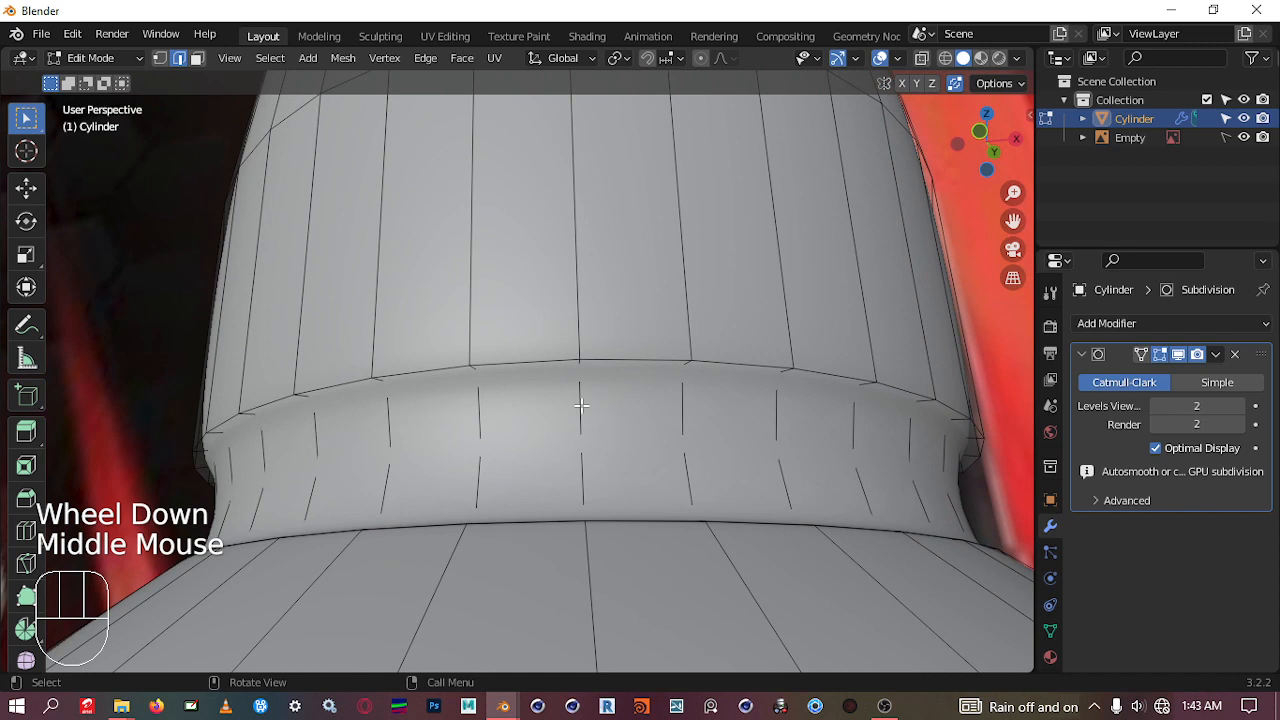
Step: Add one edge loop around the groove wall, slid towards the upper rim with a factor of -0.286
key(ctrl+r)
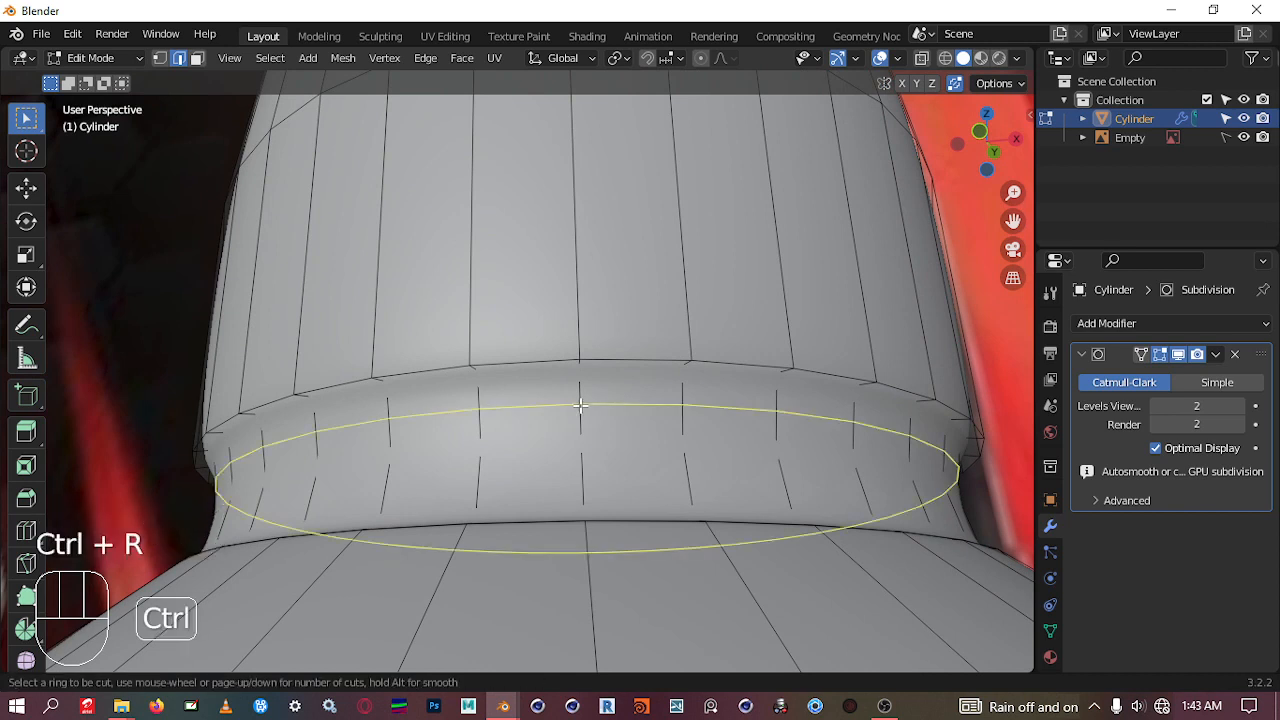
click(580, 403)
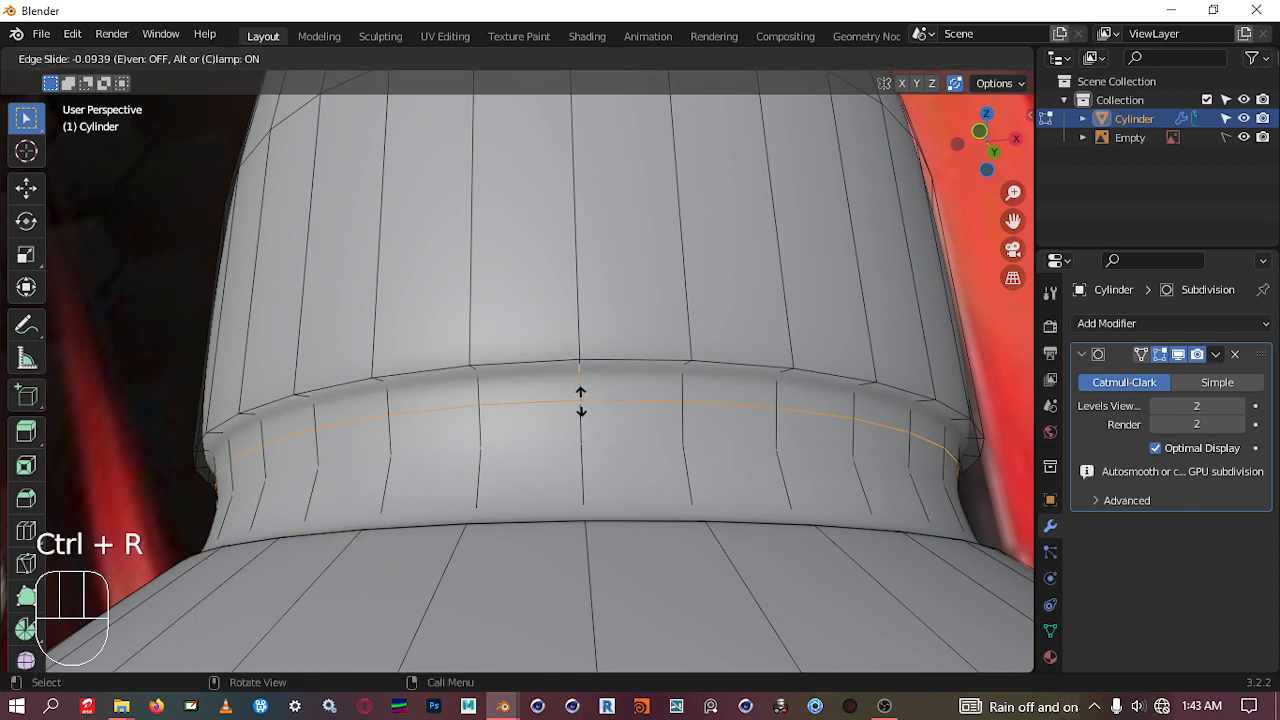
click(579, 393)
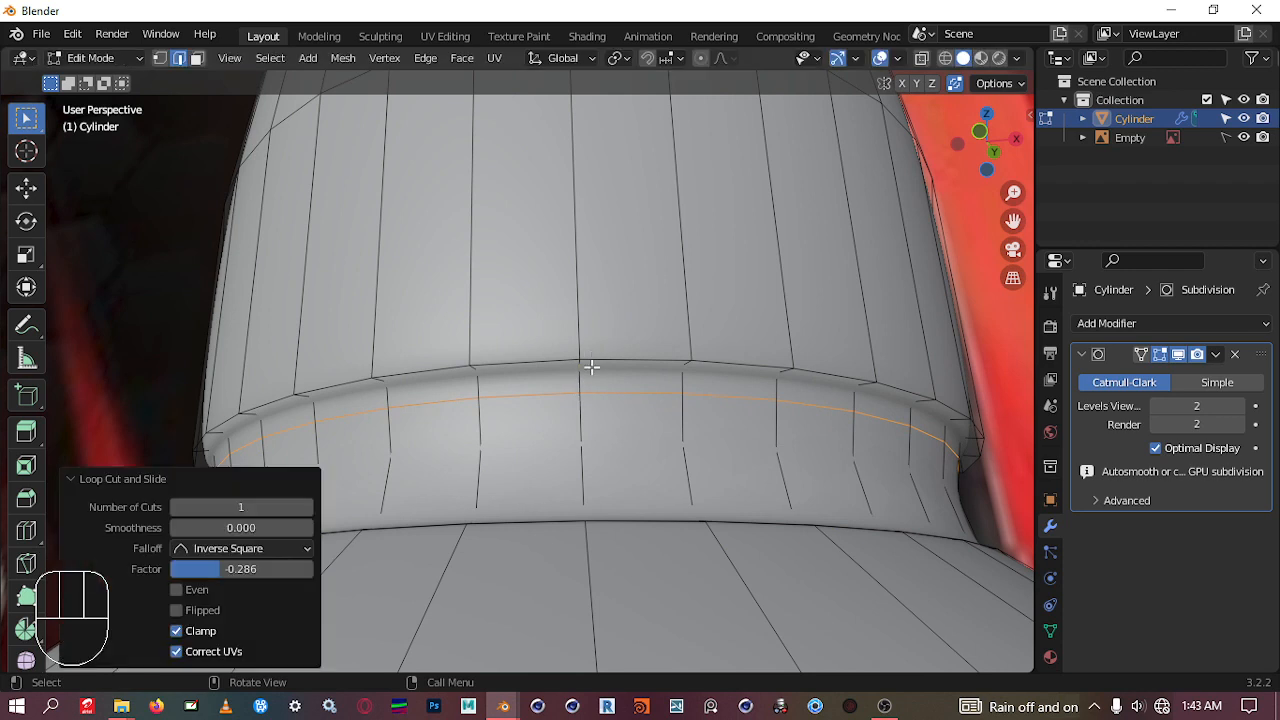
Step: Switch the bottle to Object Mode with its smoothed neck and shoulder in view
middle_drag(591, 341, 634, 357)
scroll(659, 383, down, 2)
scroll(659, 383, down, 1)
key(Tab)
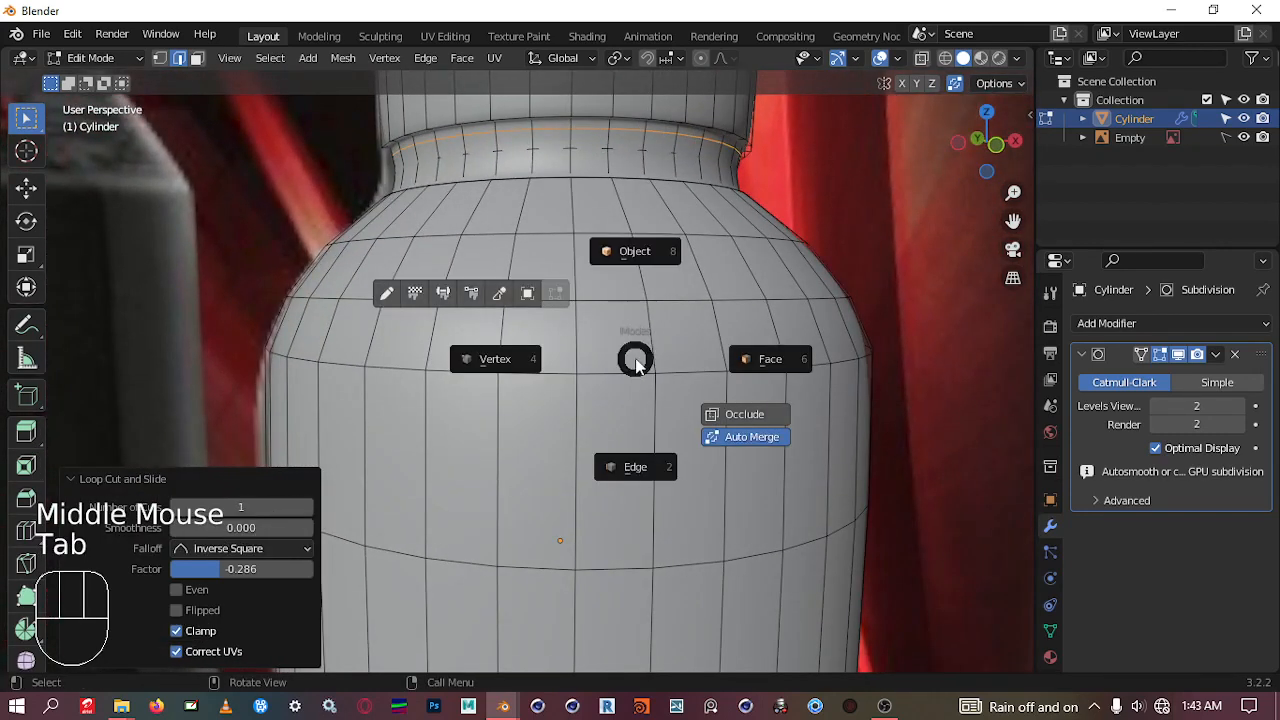
click(619, 254)
scroll(626, 277, down, 2)
middle_drag(626, 277, 601, 406)
scroll(660, 380, down, 1)
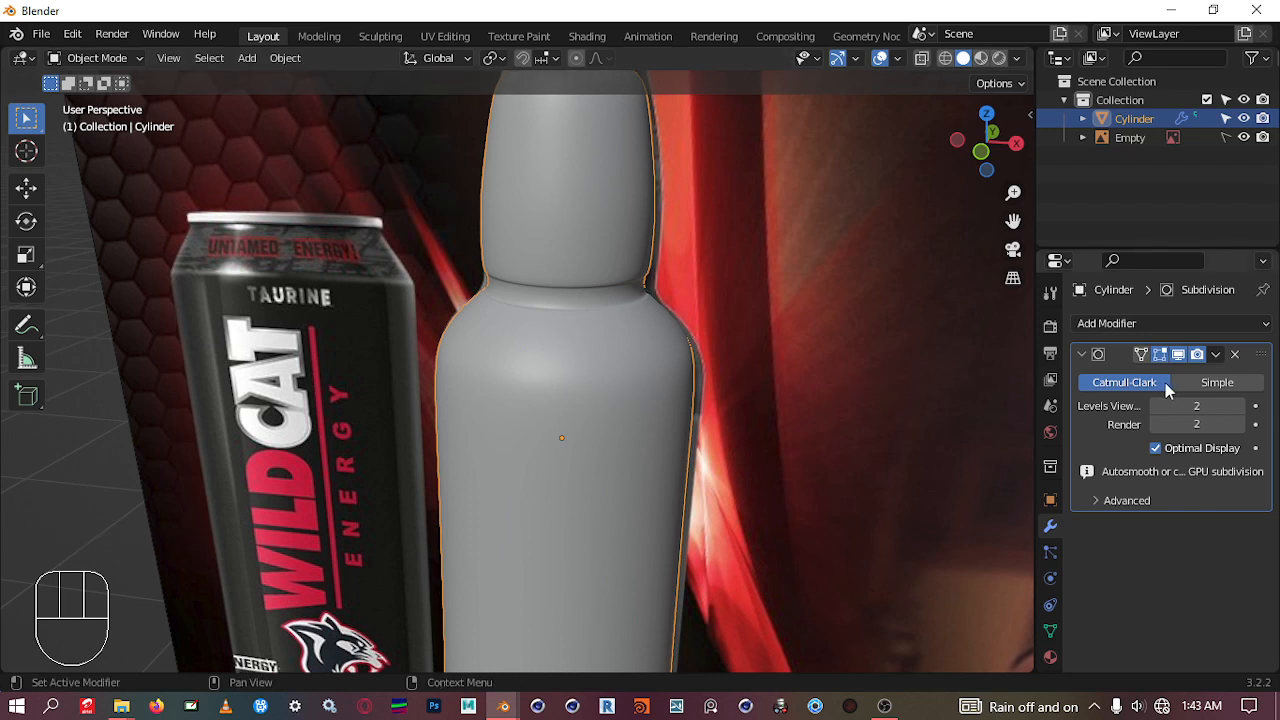
Step: Examine the smoothed groove, neck and shoulder of the bottle up close and from a distance
scroll(869, 437, down, 2)
middle_drag(559, 313, 621, 368)
scroll(517, 236, up, 1)
scroll(517, 241, up, 1)
scroll(610, 405, up, 2)
scroll(630, 370, up, 2)
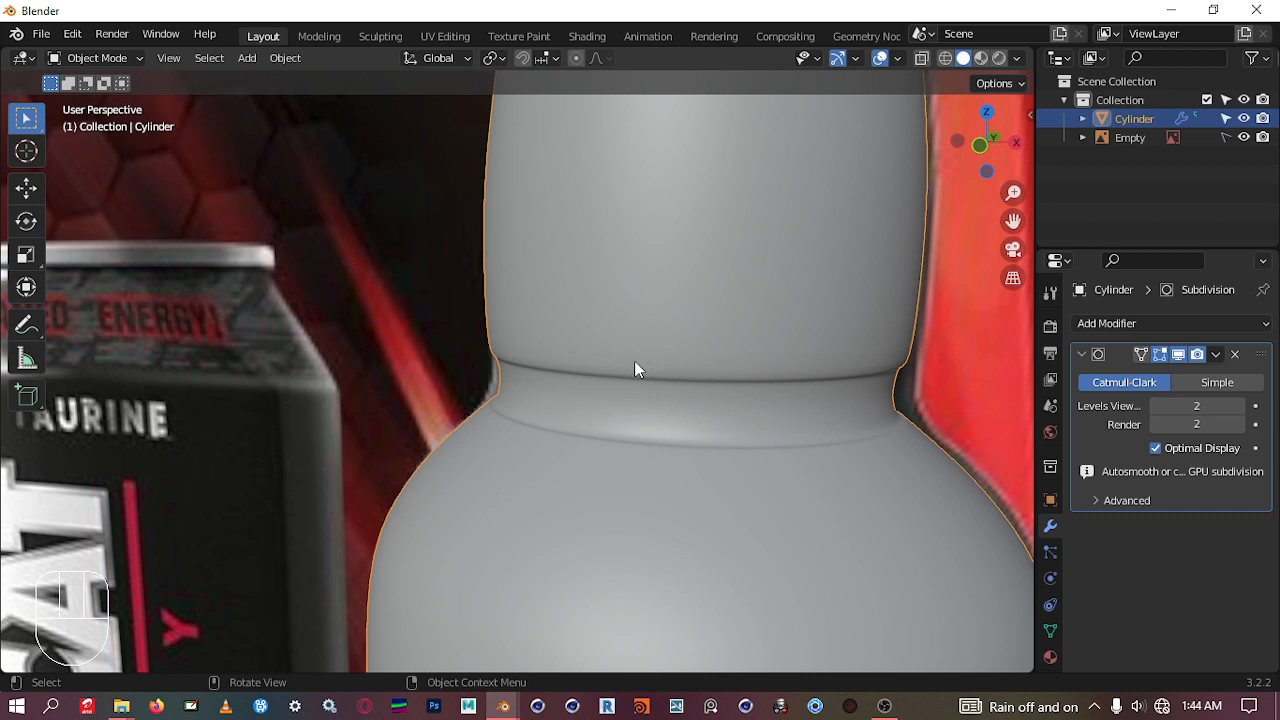
scroll(638, 360, up, 2)
middle_drag(674, 374, 699, 386)
scroll(702, 380, down, 2)
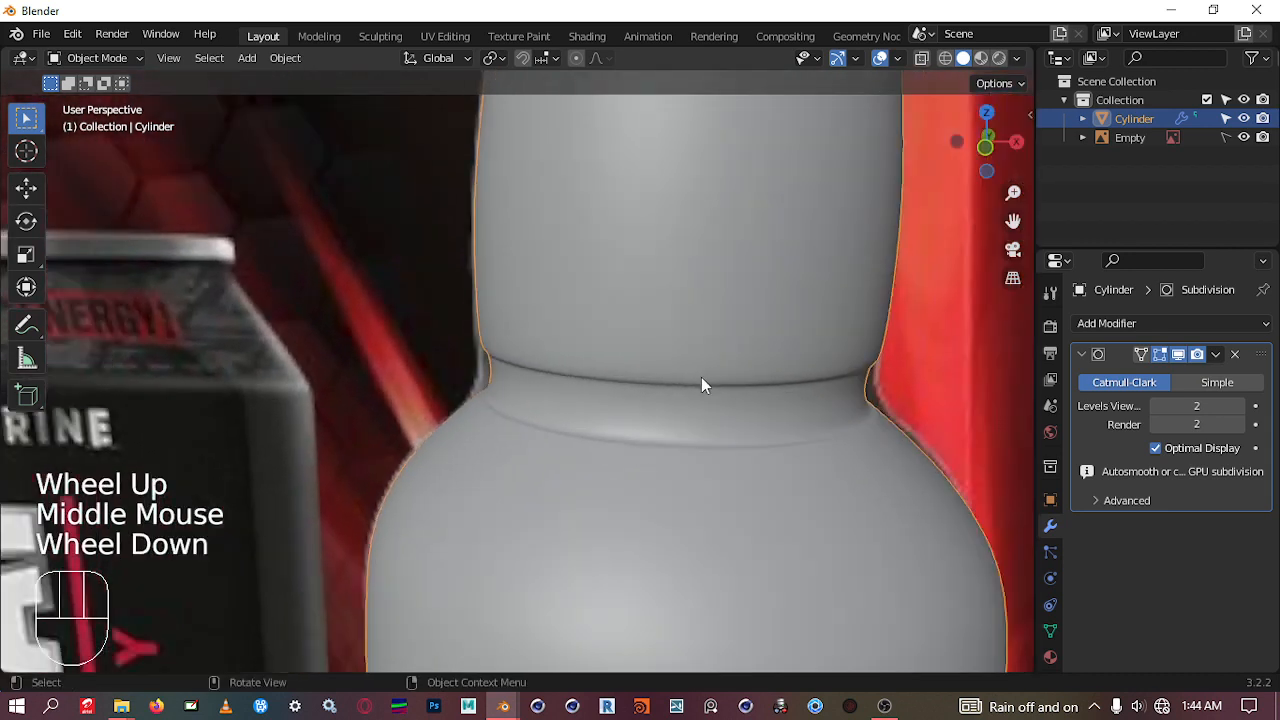
middle_drag(706, 443, 668, 440)
scroll(749, 463, down, 2)
middle_drag(749, 463, 829, 477)
scroll(719, 420, down, 2)
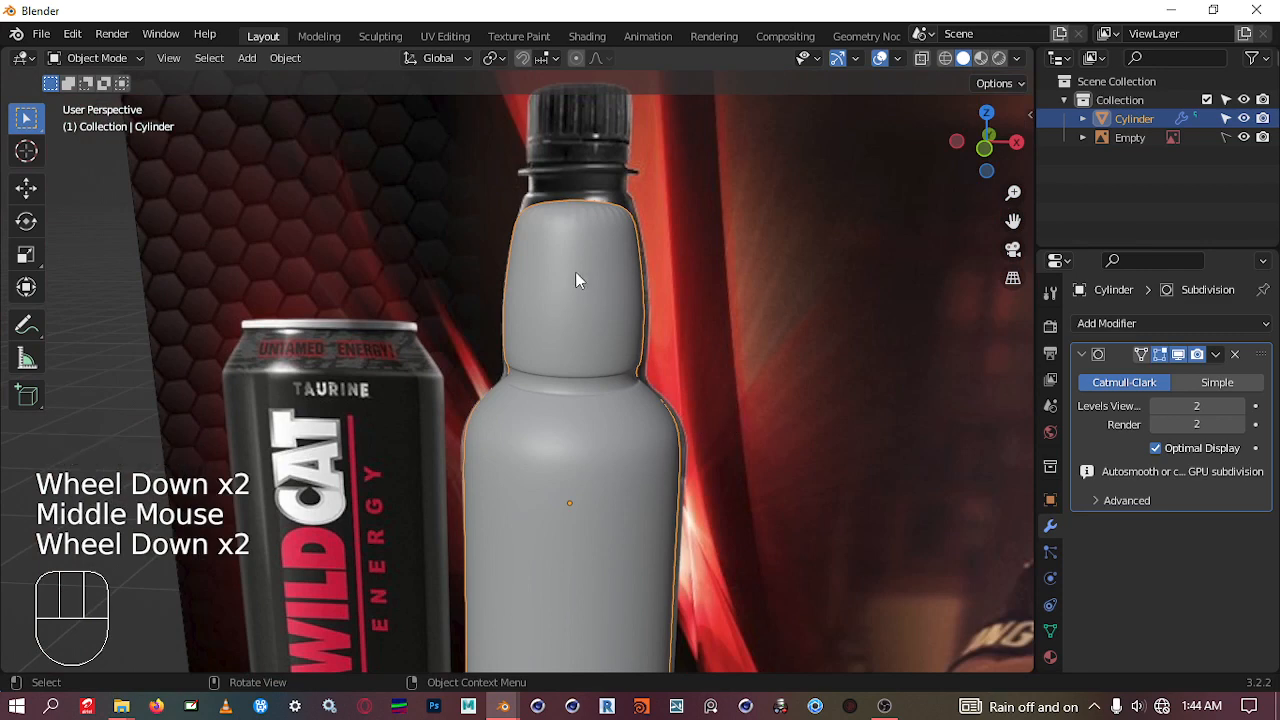
scroll(561, 251, up, 1)
scroll(563, 300, down, 3)
scroll(585, 410, up, 3)
mouse_move(600, 465)
shift+middle_down()
mouse_move(603, 294)
mouse_move(551, 271)
mouse_move(610, 236)
mouse_move(605, 323)
mouse_move(543, 343)
mouse_move(586, 291)
mouse_move(607, 457)
shift+middle_up()
scroll(586, 291, up, 2)
scroll(621, 334, down, 2)
shift+middle_drag(621, 334, 618, 403)
Step: Turn off the Subdivision modifier's viewport display and frame the neck's top edge in front view
key(KP_1)
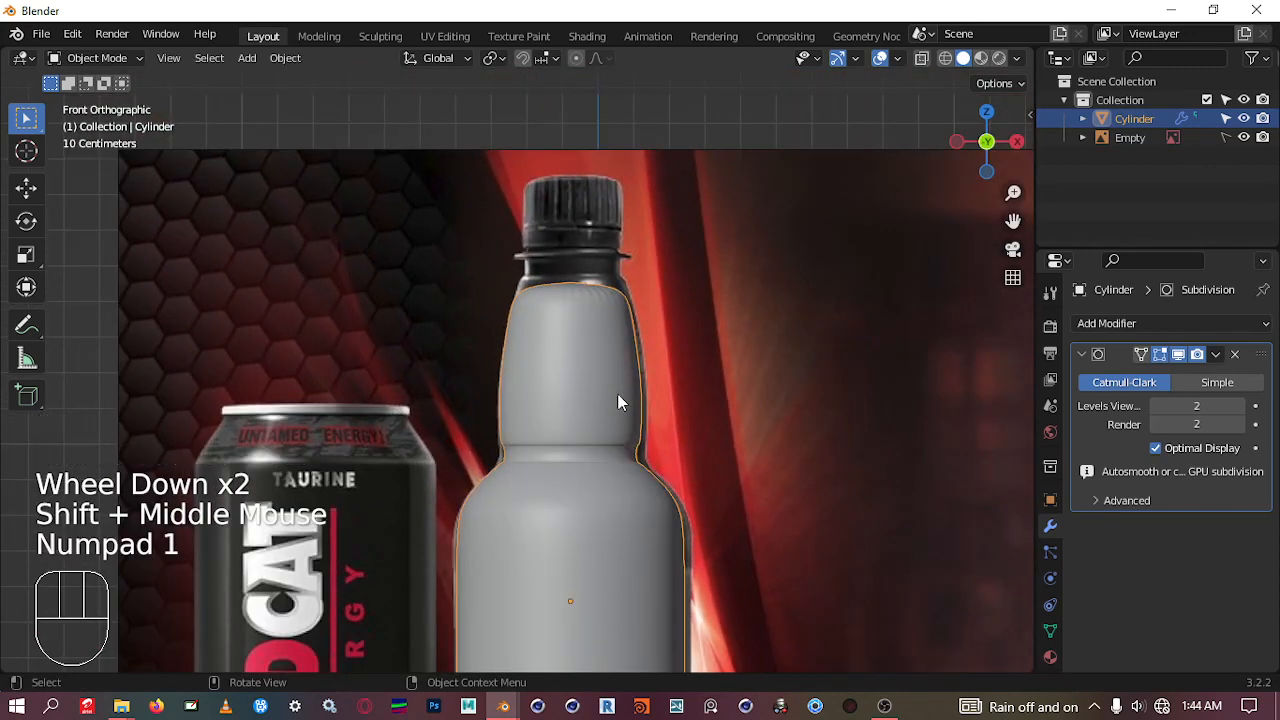
scroll(620, 396, up, 2)
shift+middle_drag(623, 360, 575, 443)
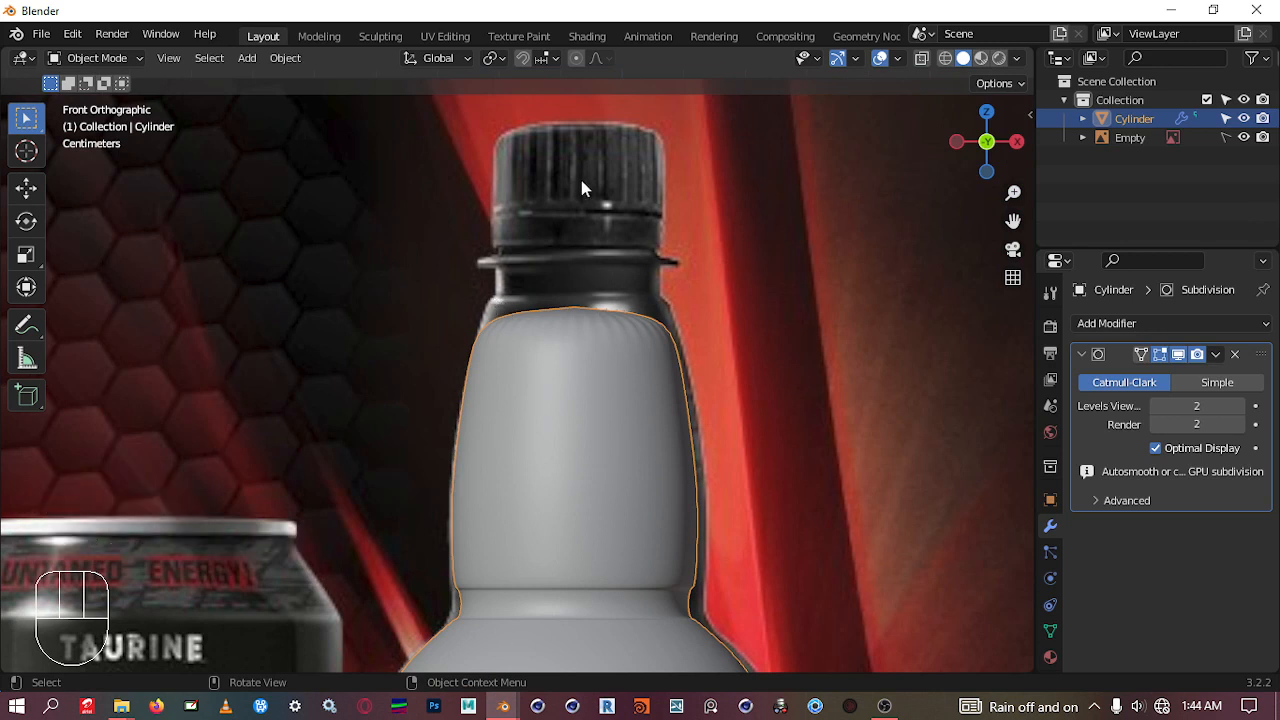
click(1178, 355)
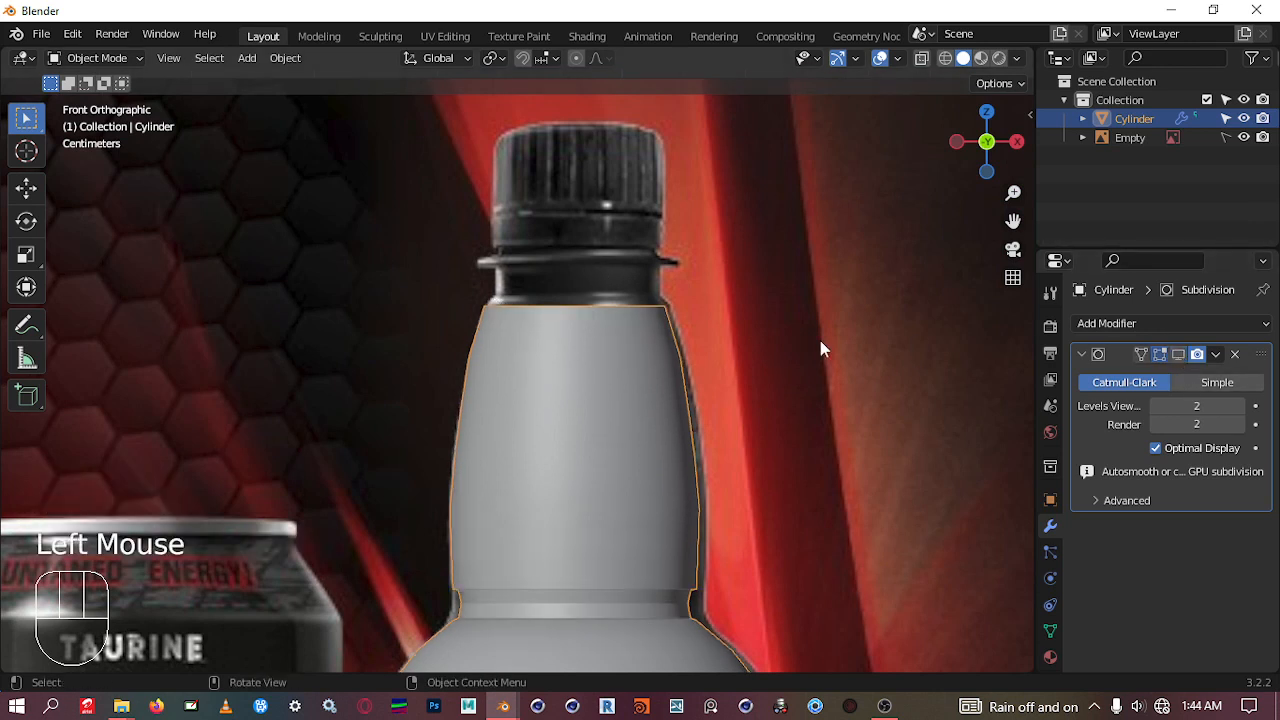
scroll(668, 341, up, 3)
shift+middle_drag(668, 341, 466, 428)
scroll(461, 428, up, 1)
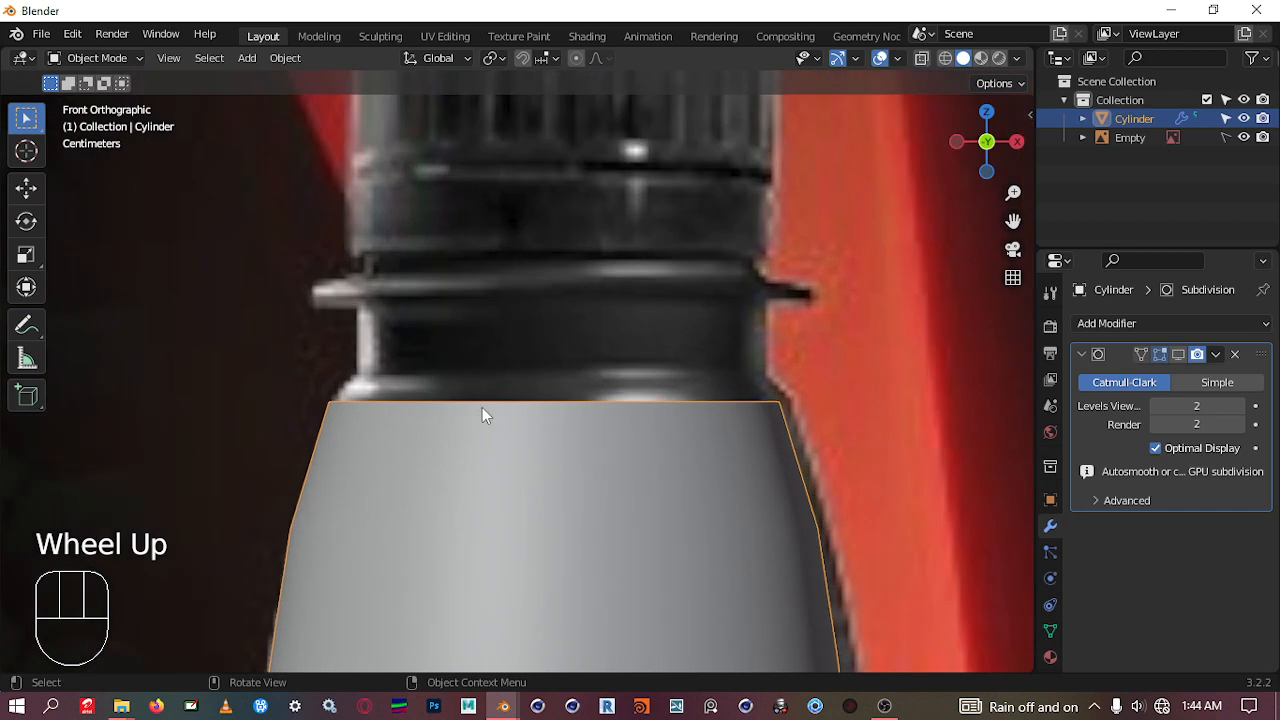
Step: In wireframe Edit Mode, select the neck's top vertex ring and extrude it up about 0.0178 m
key(Tab)
click(376, 411)
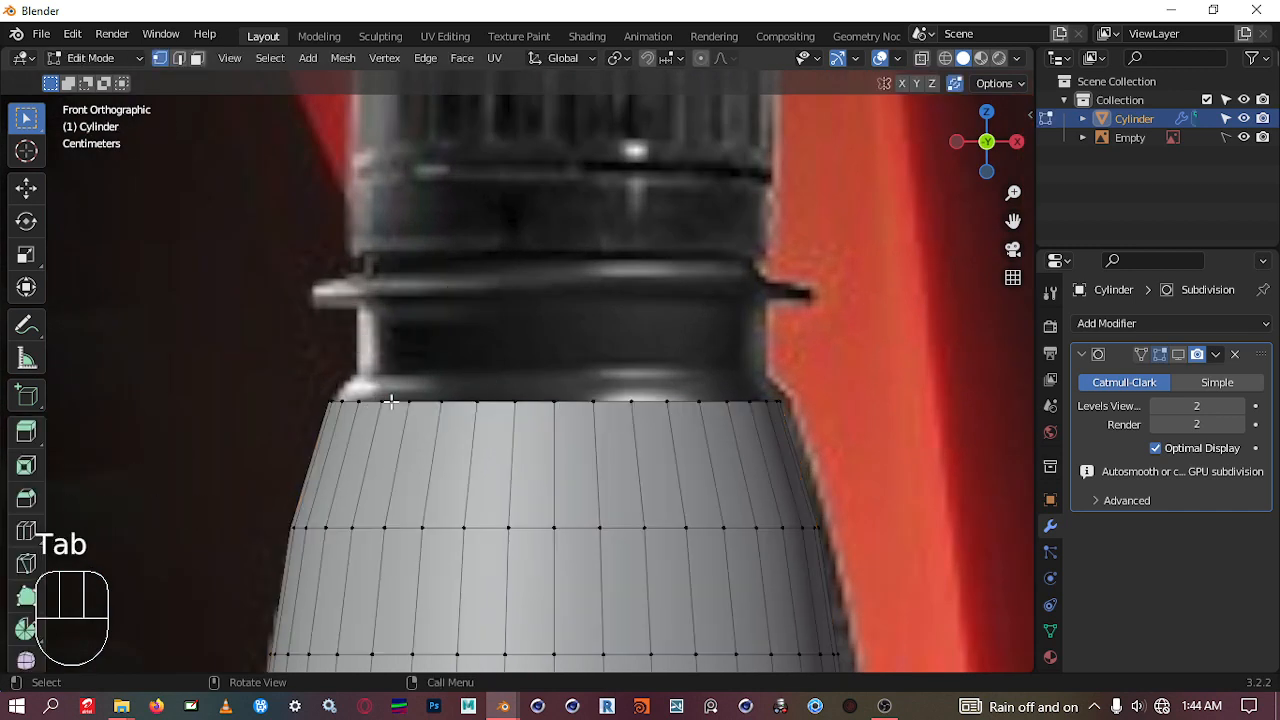
key(shift+z)
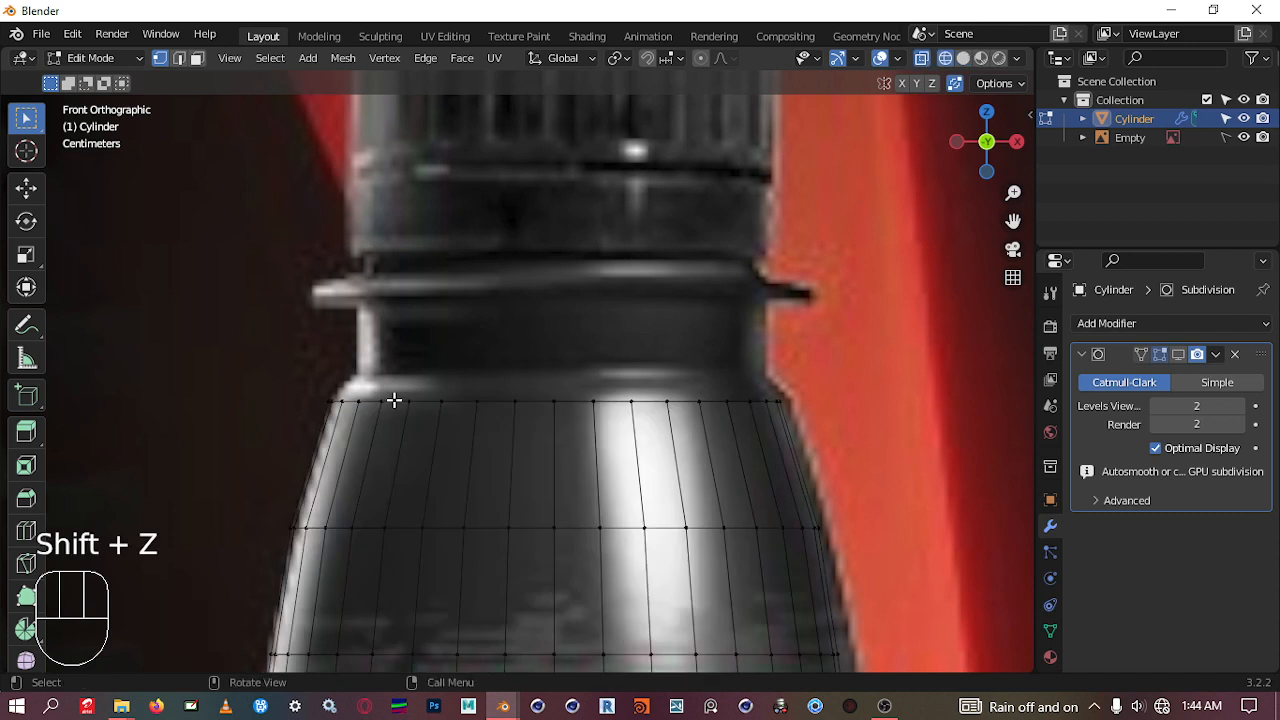
scroll(394, 400, up, 1)
drag(283, 361, 890, 430)
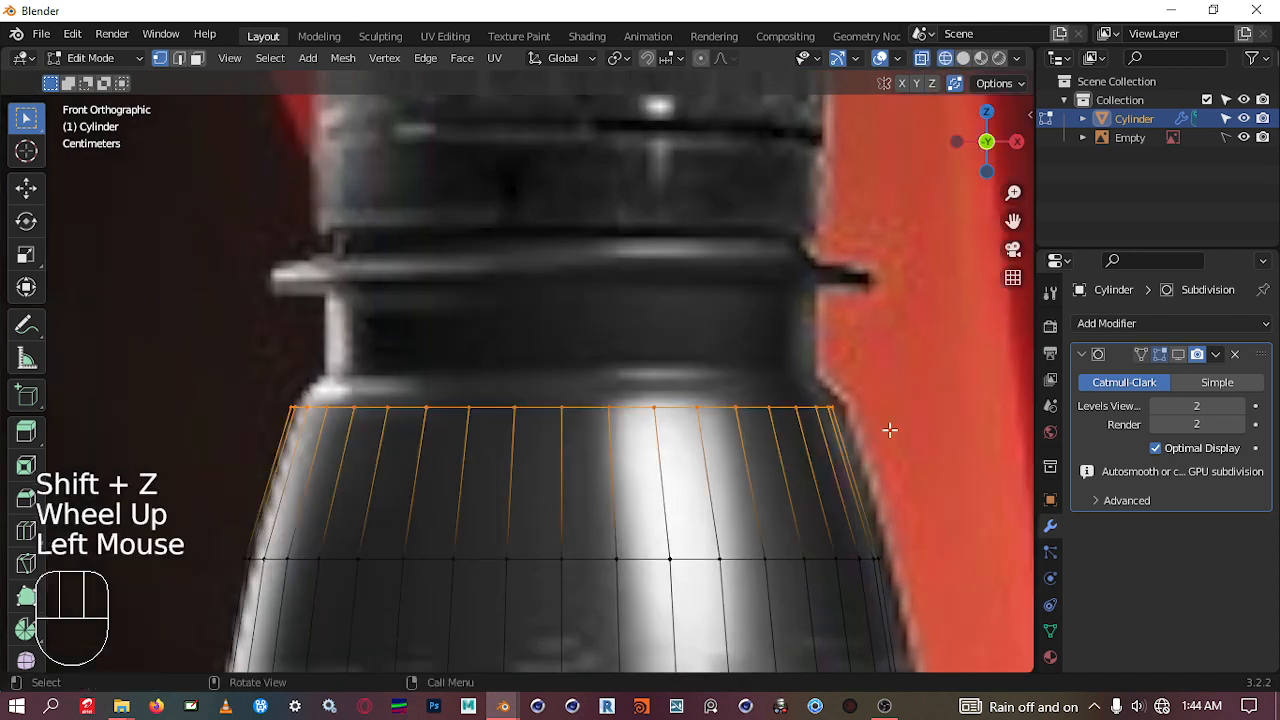
key(e)
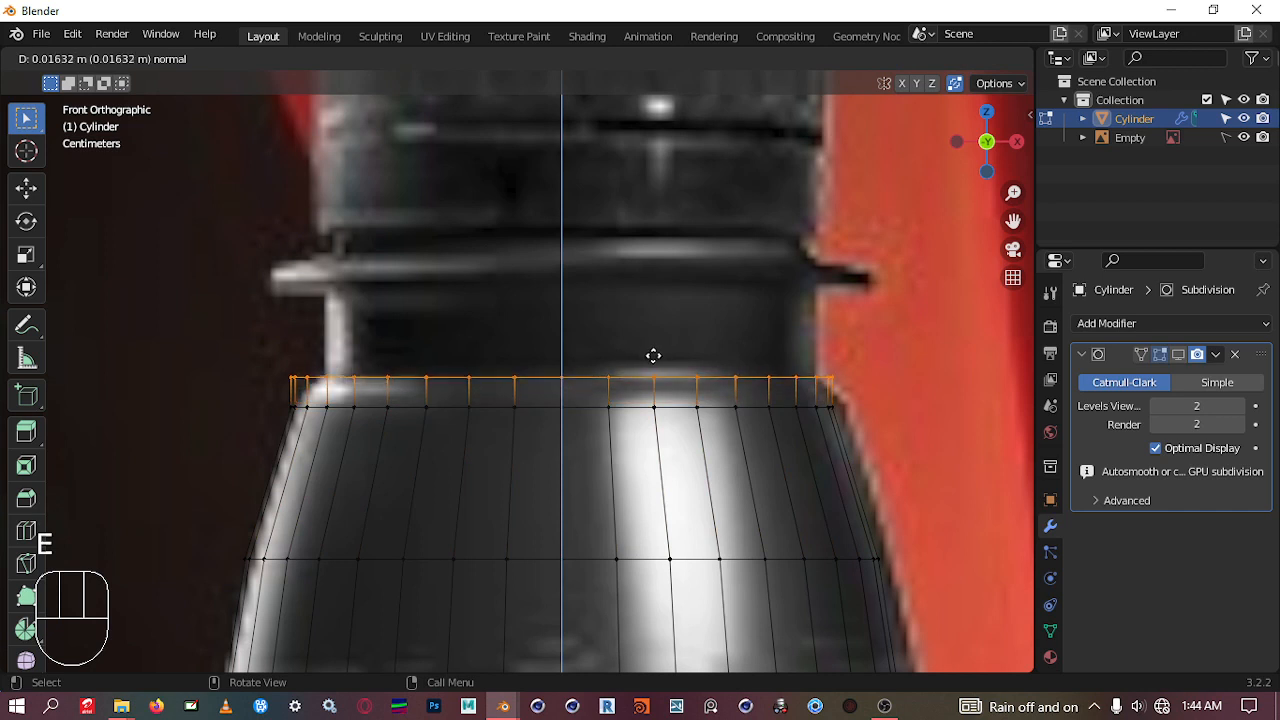
click(654, 352)
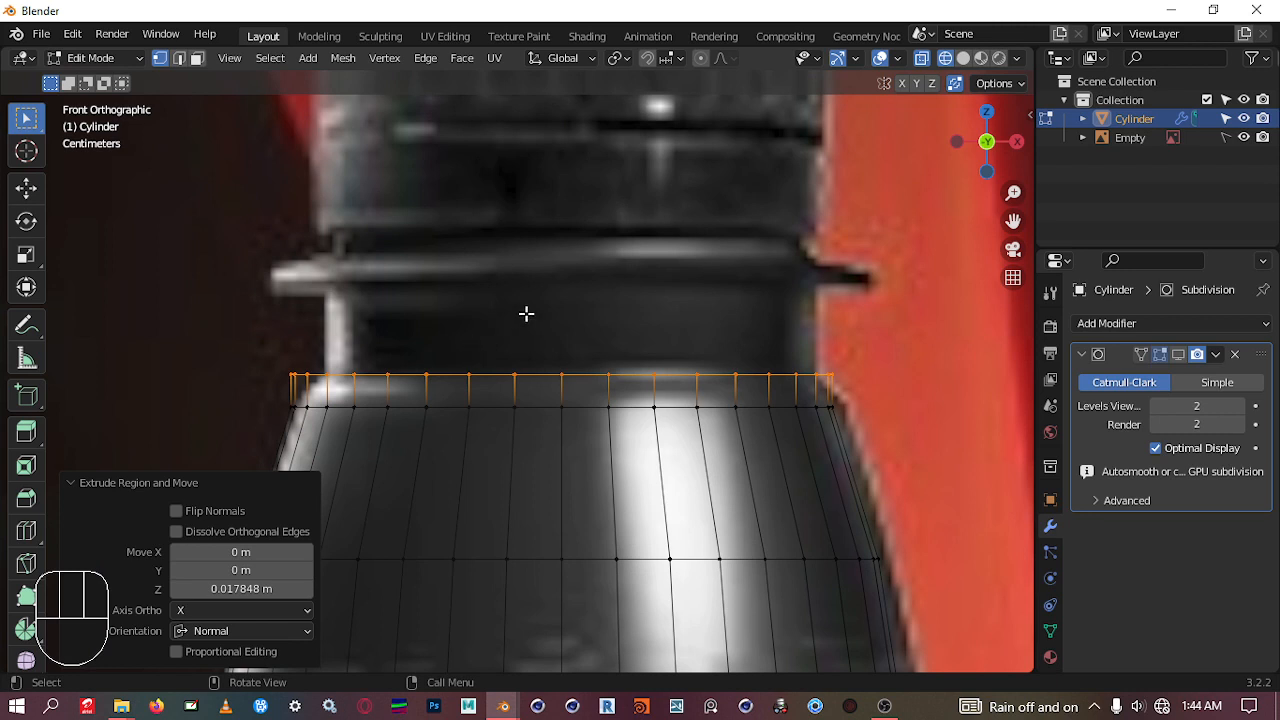
Step: In face selection, select the cap face at the top of the neck and inset it about 0.0198 m
middle_drag(530, 313, 597, 369)
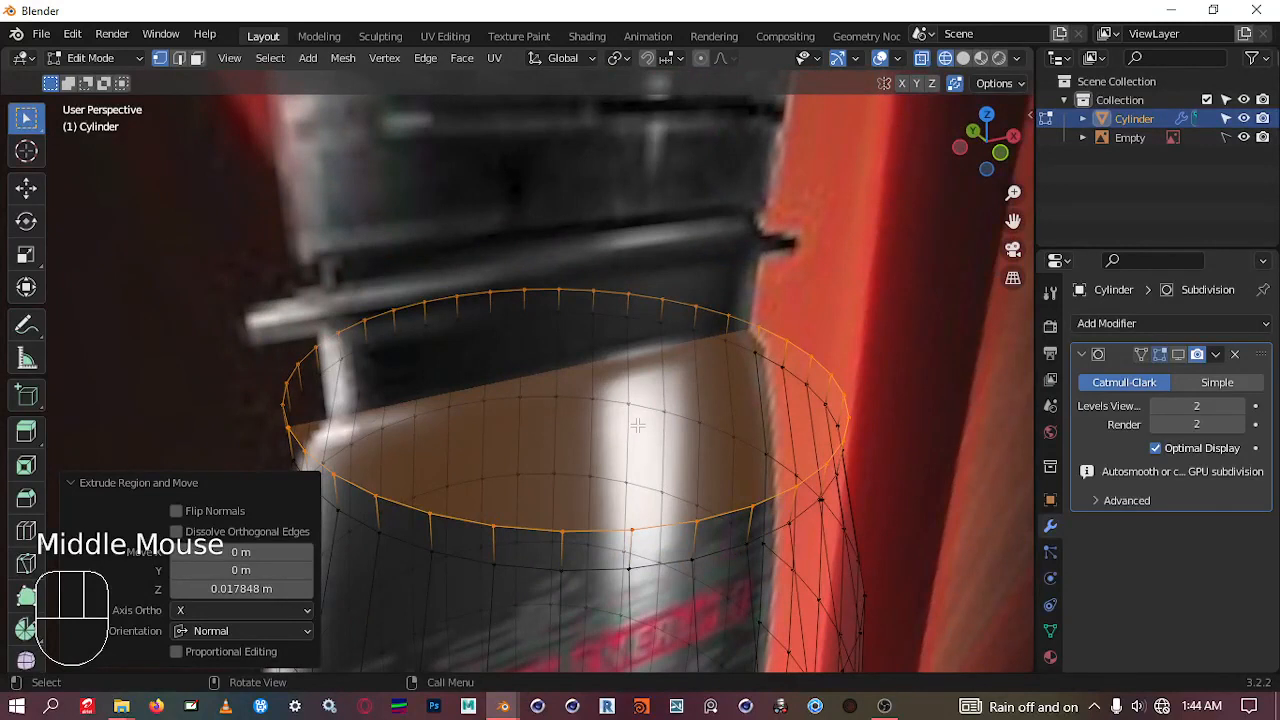
key(Tab)
click(762, 421)
click(543, 394)
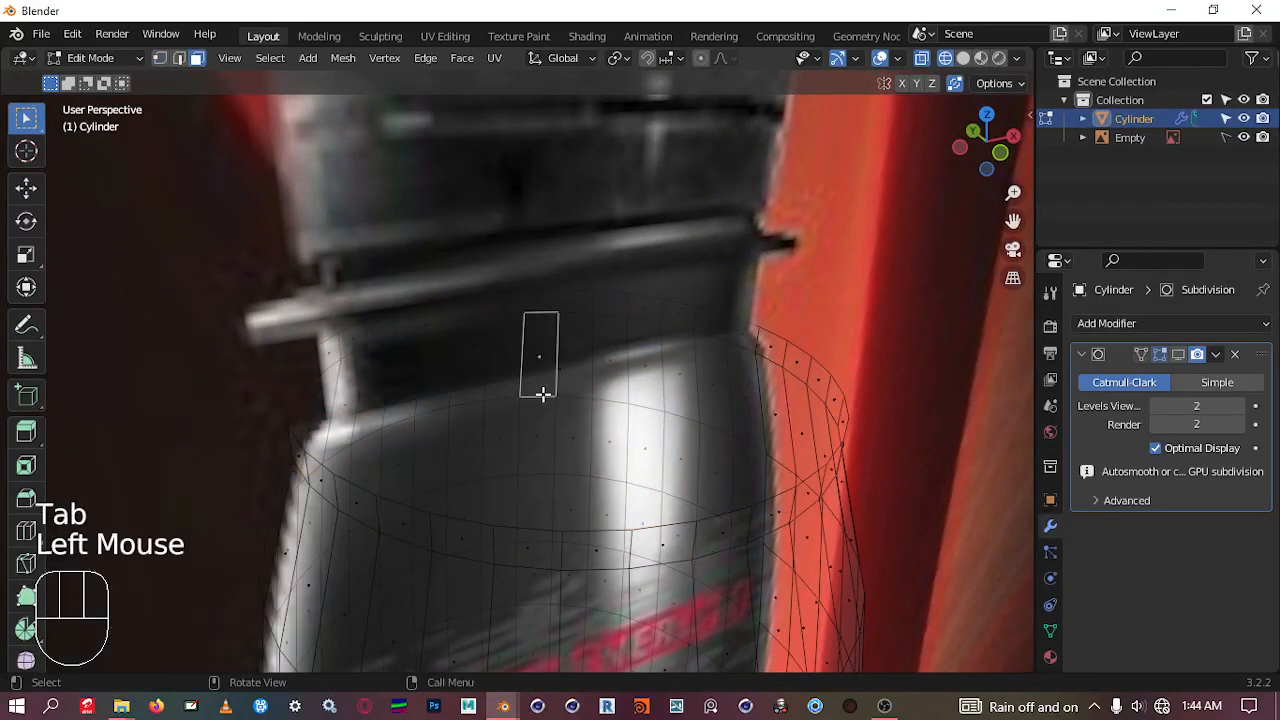
click(634, 436)
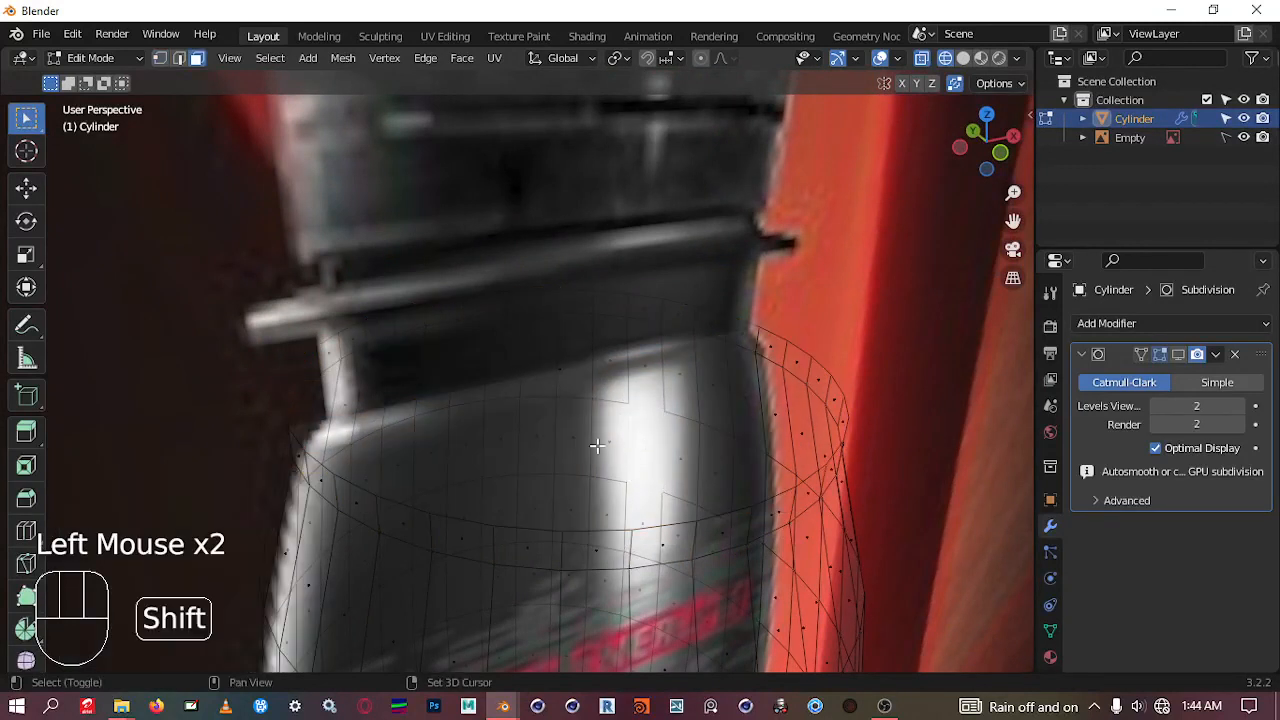
key(shift+z)
click(595, 441)
key(shift+z)
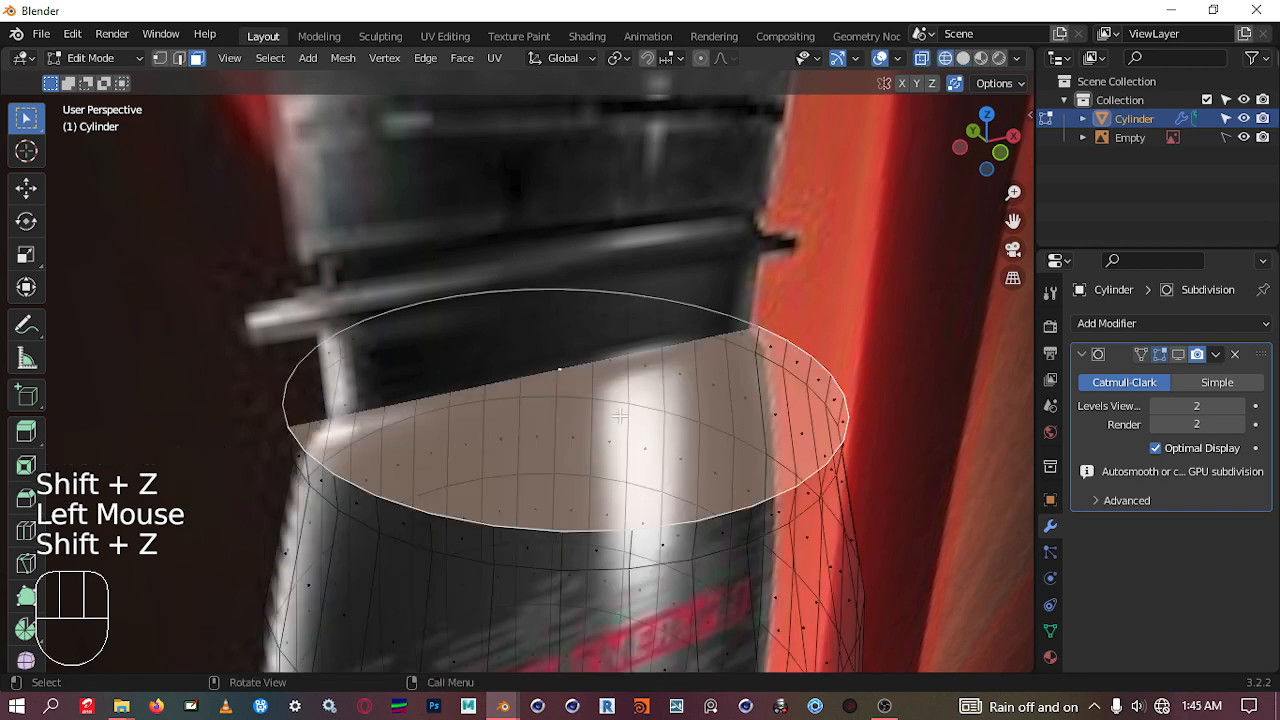
middle_drag(600, 422, 565, 409)
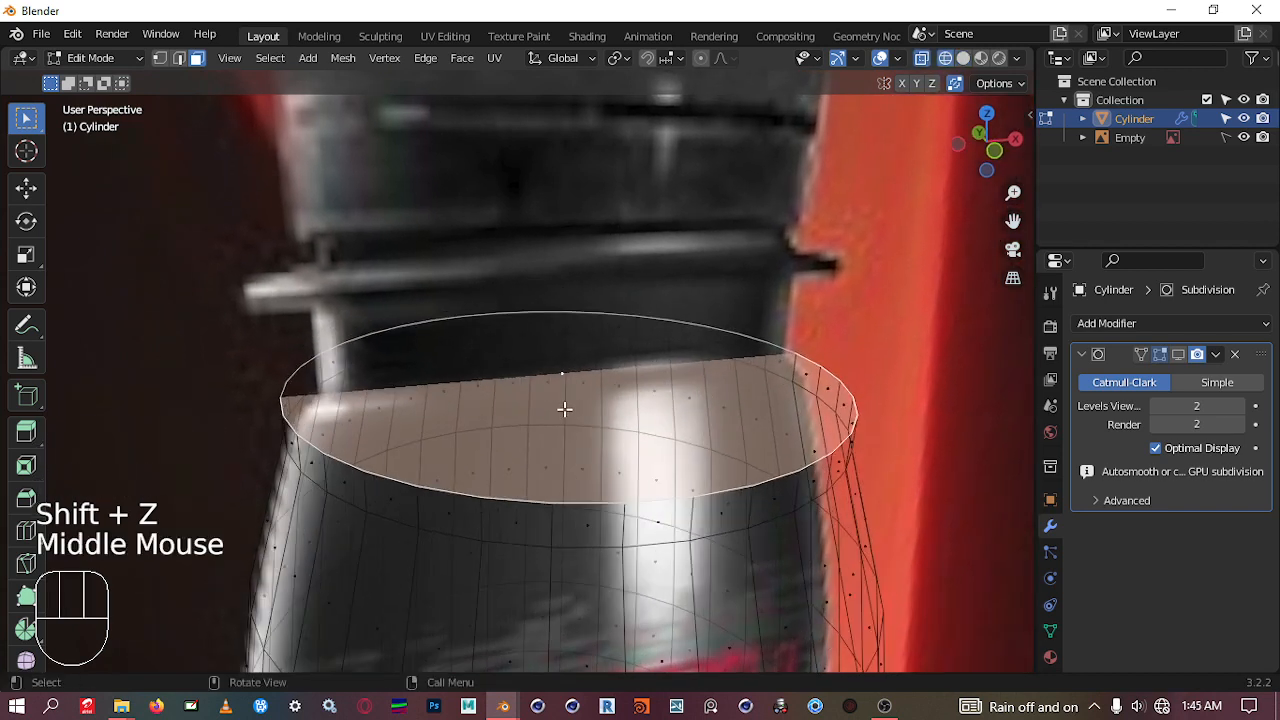
key(i)
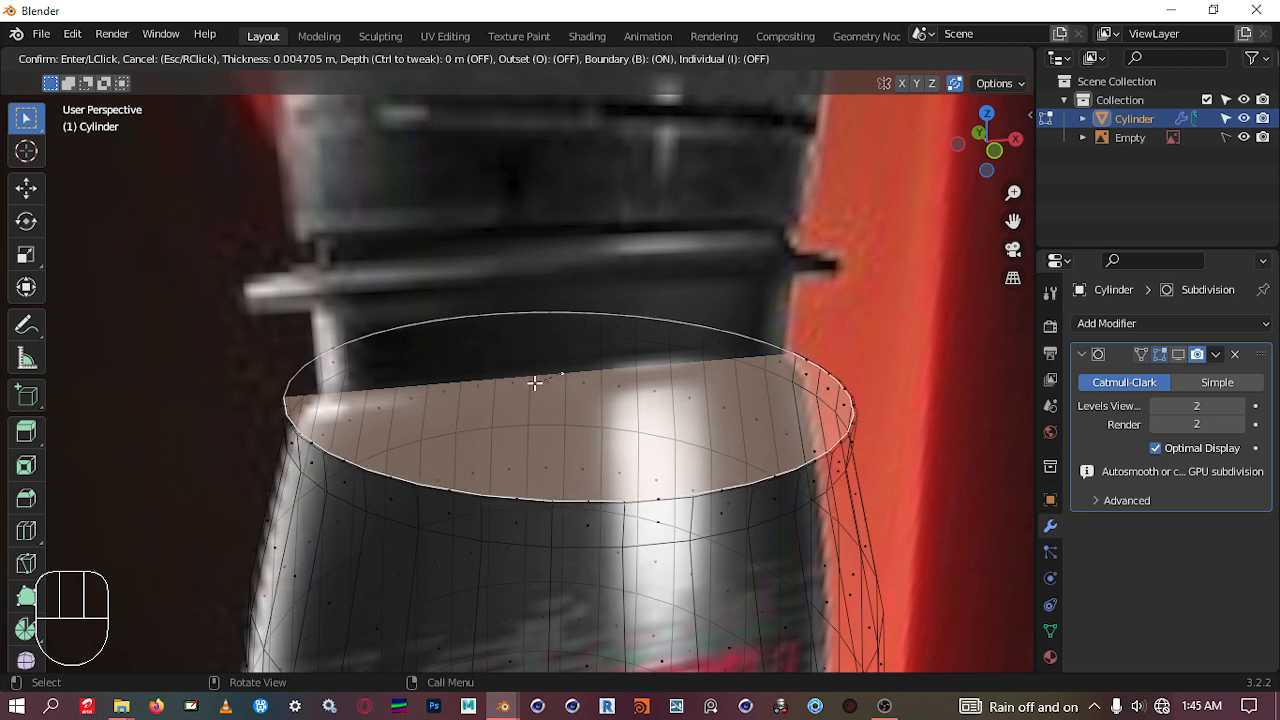
click(550, 368)
Step: Scale the inset top face uniformly to about 0.917 to match the narrower neck in the reference
middle_drag(551, 369, 482, 402)
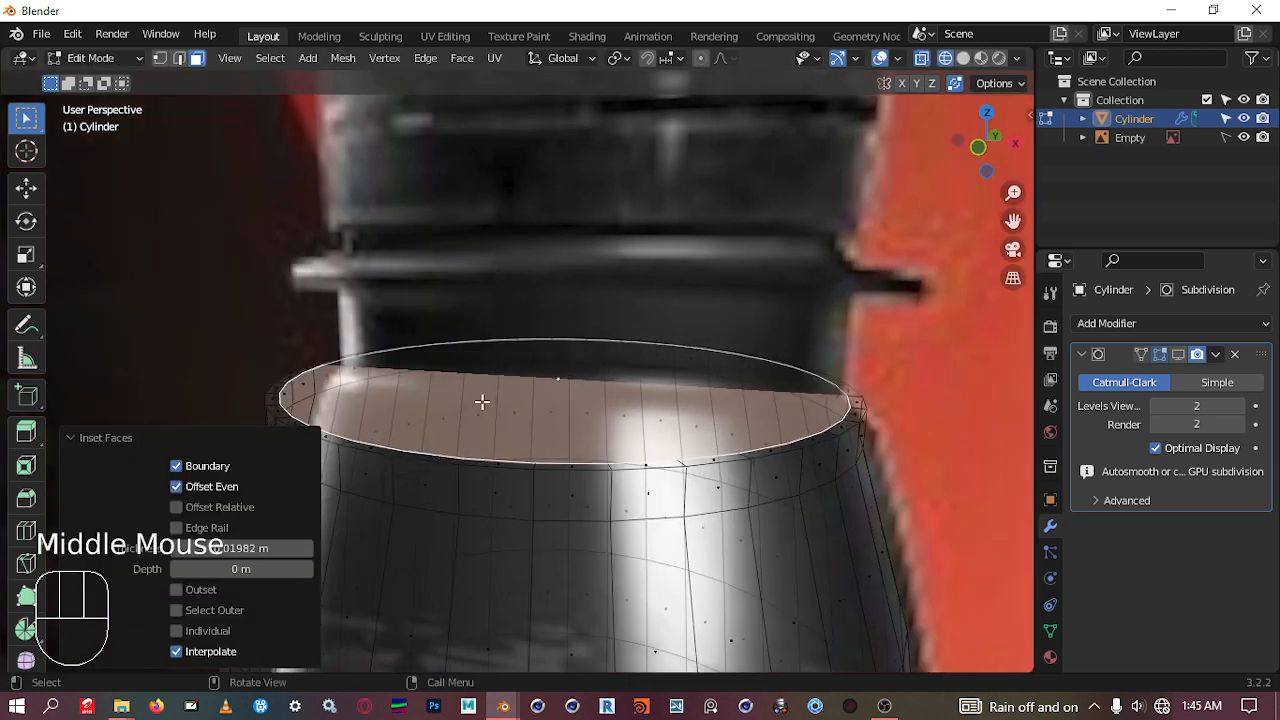
key(KP_1)
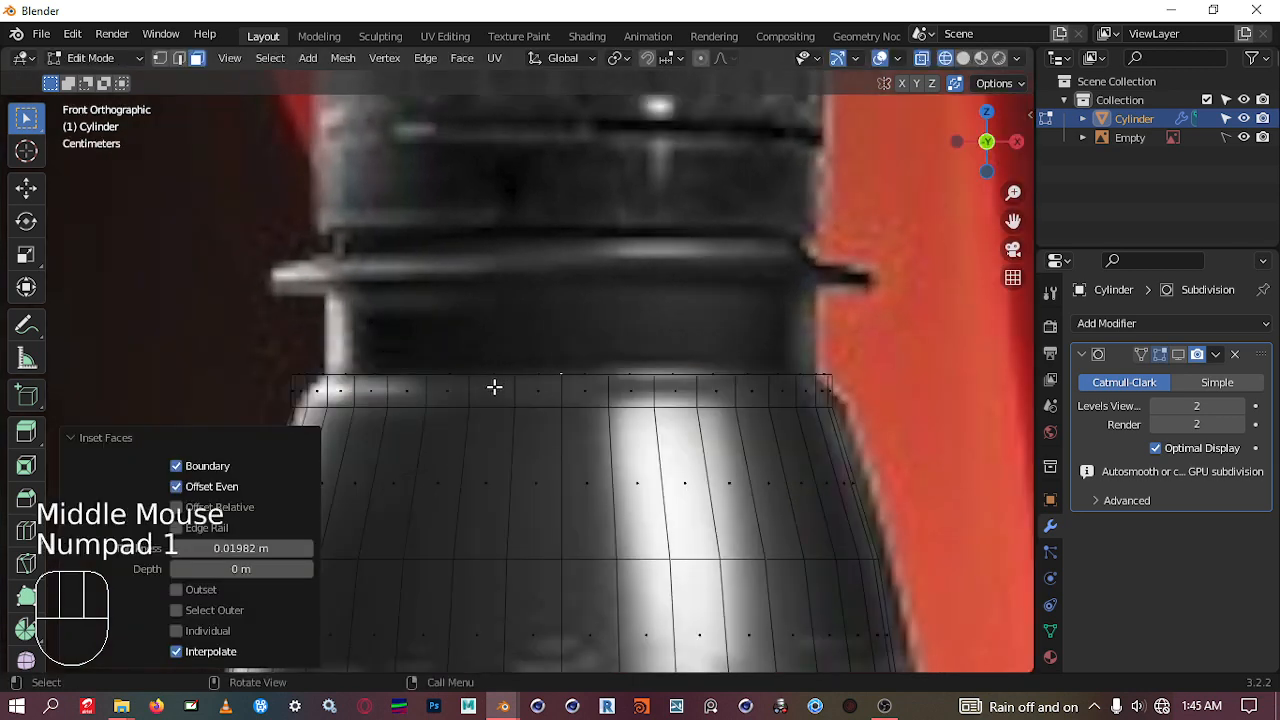
middle_drag(434, 362, 520, 319)
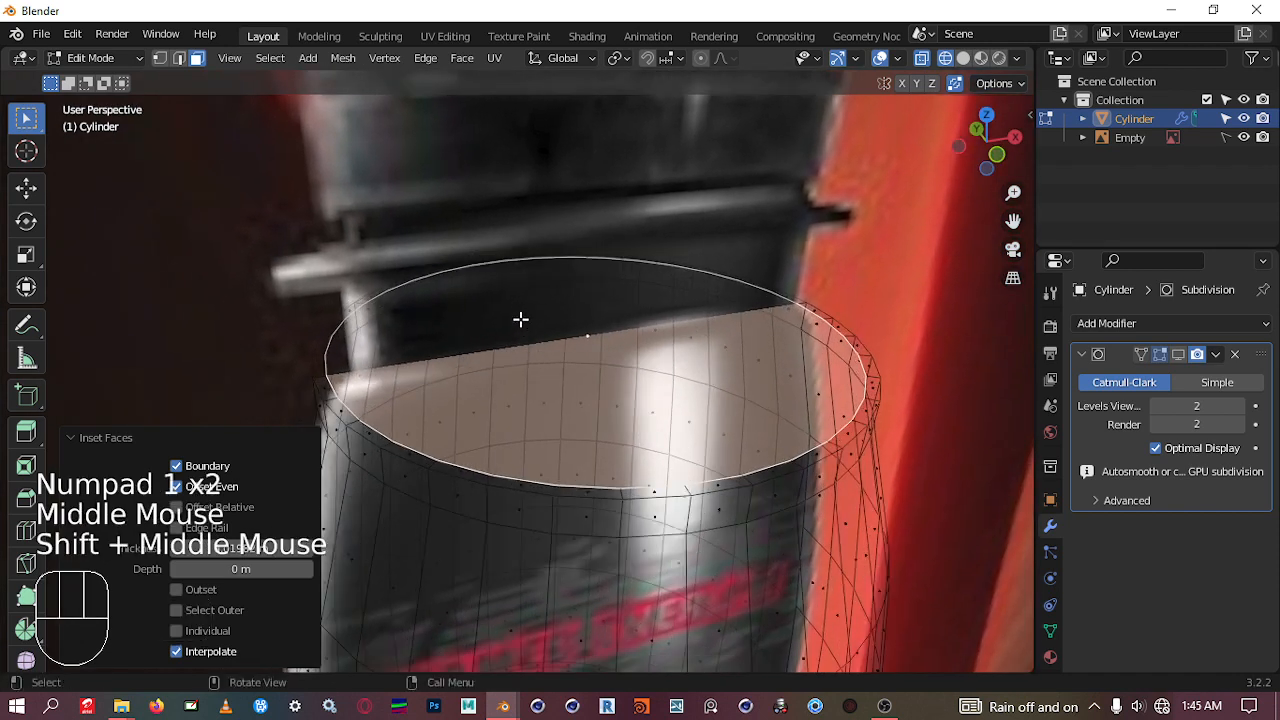
key(s)
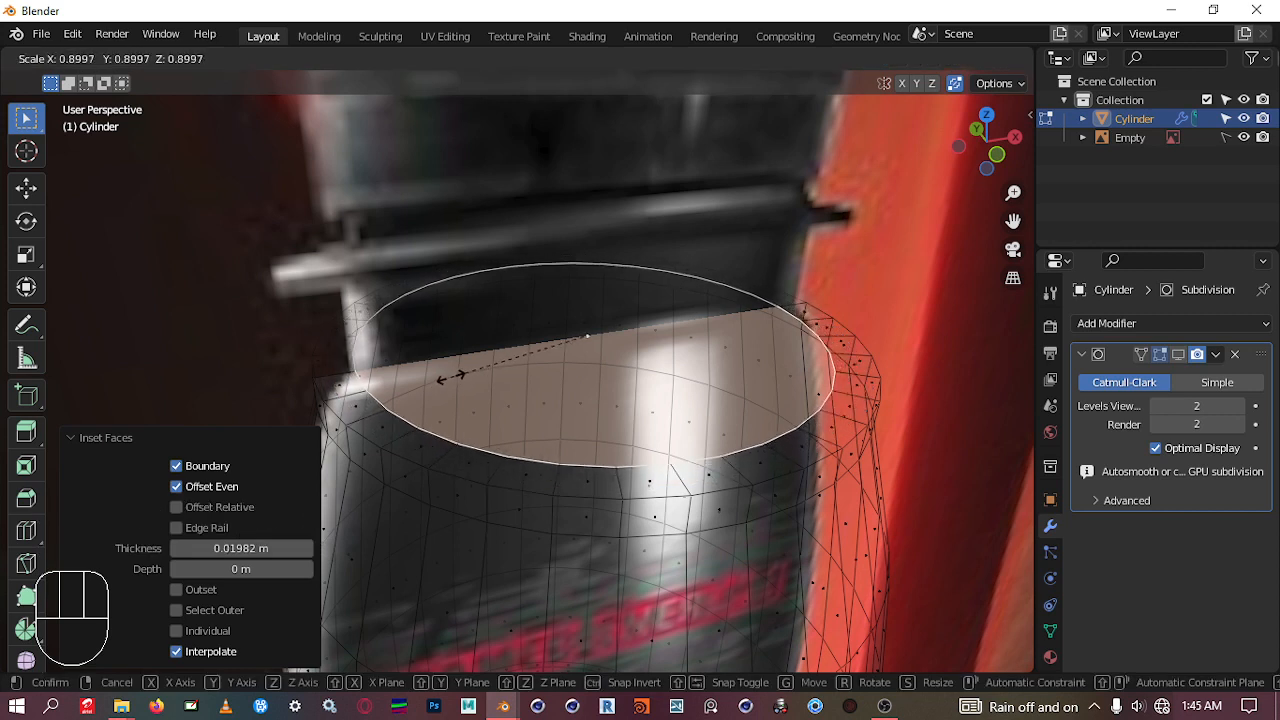
click(448, 377)
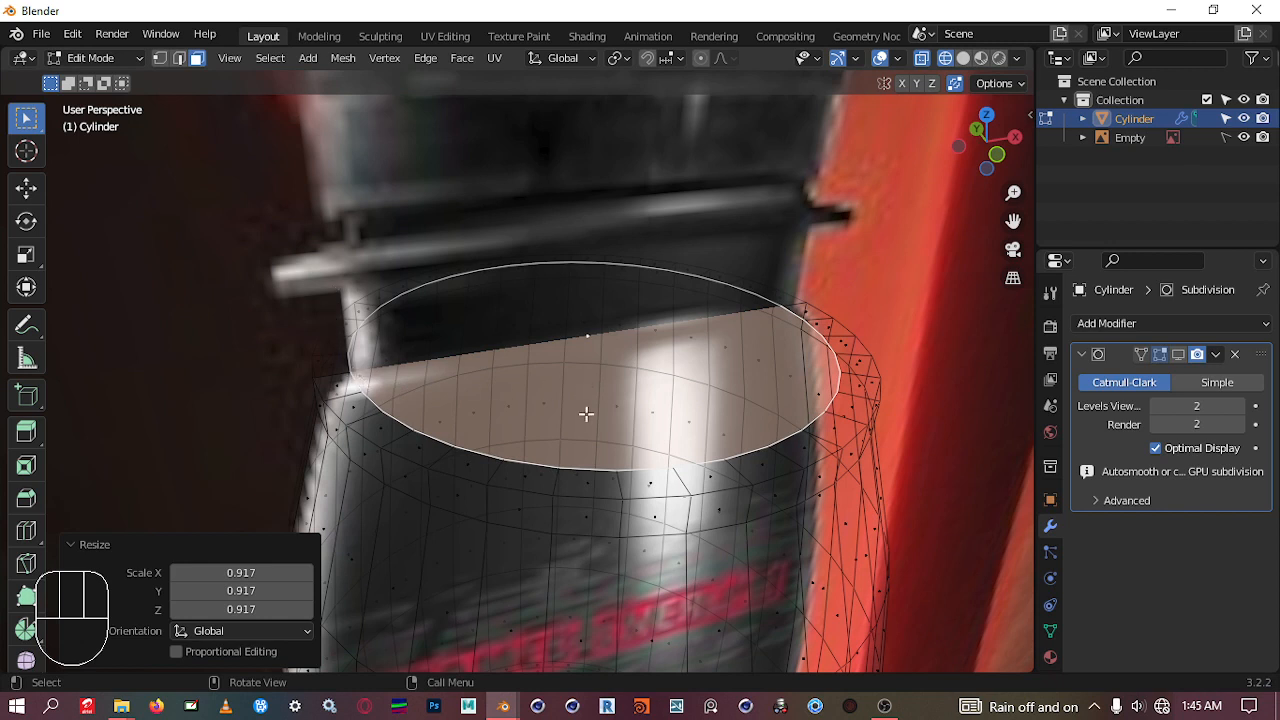
Step: Extrude the inset top face up about 0.0432 m to just below the reference's neck ring, and show the mesh in solid shading
scroll(586, 413, down, 2)
middle_drag(586, 413, 567, 363)
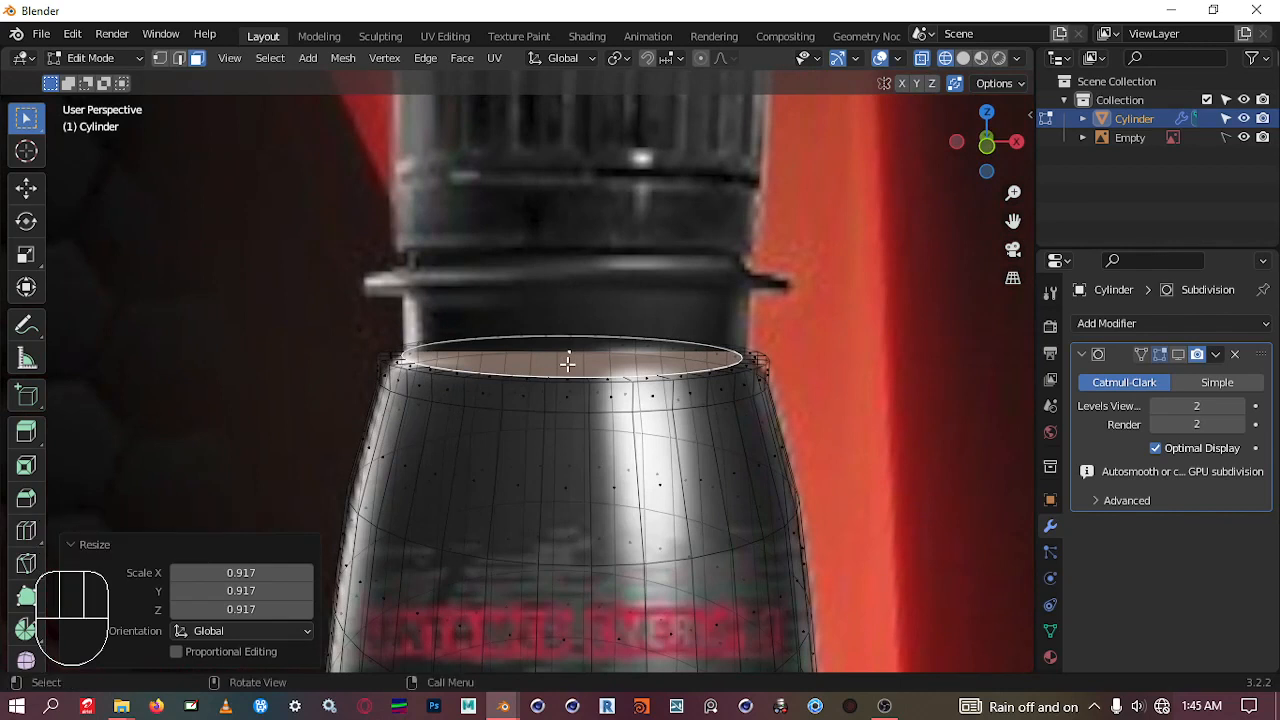
key(e)
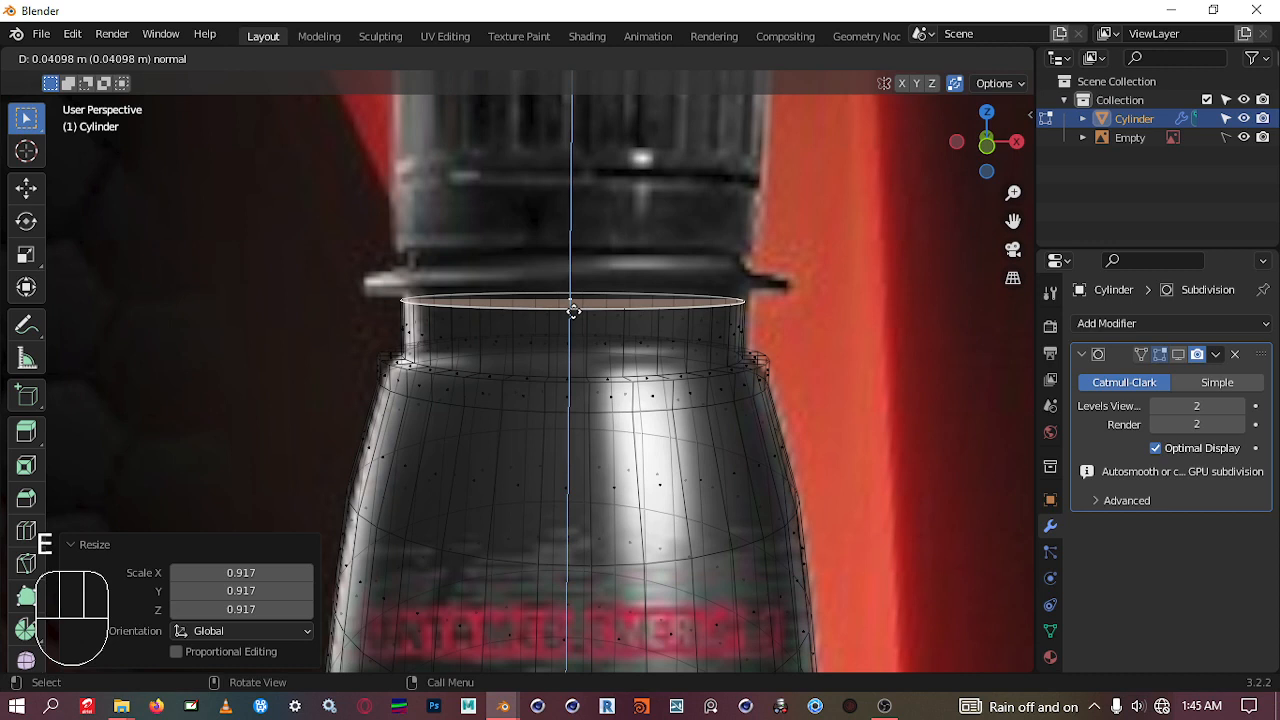
click(573, 309)
key(shift+z)
mouse_move(594, 342)
middle_down()
mouse_move(514, 366)
mouse_move(589, 343)
mouse_move(614, 366)
mouse_move(574, 371)
mouse_move(617, 349)
mouse_move(597, 349)
middle_up()
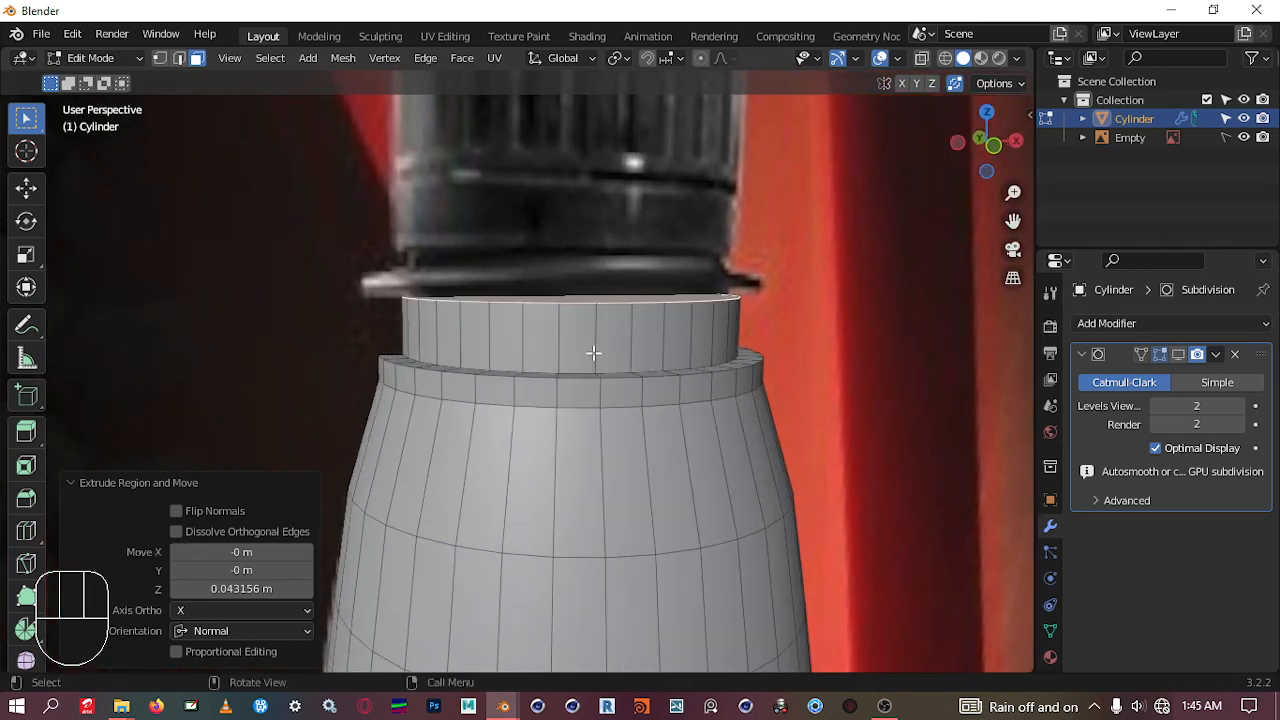
Step: Select the outer edge loop of the ledge at the neck's base and scale it to about 0.951
scroll(591, 417, up, 2)
middle_drag(591, 417, 508, 420)
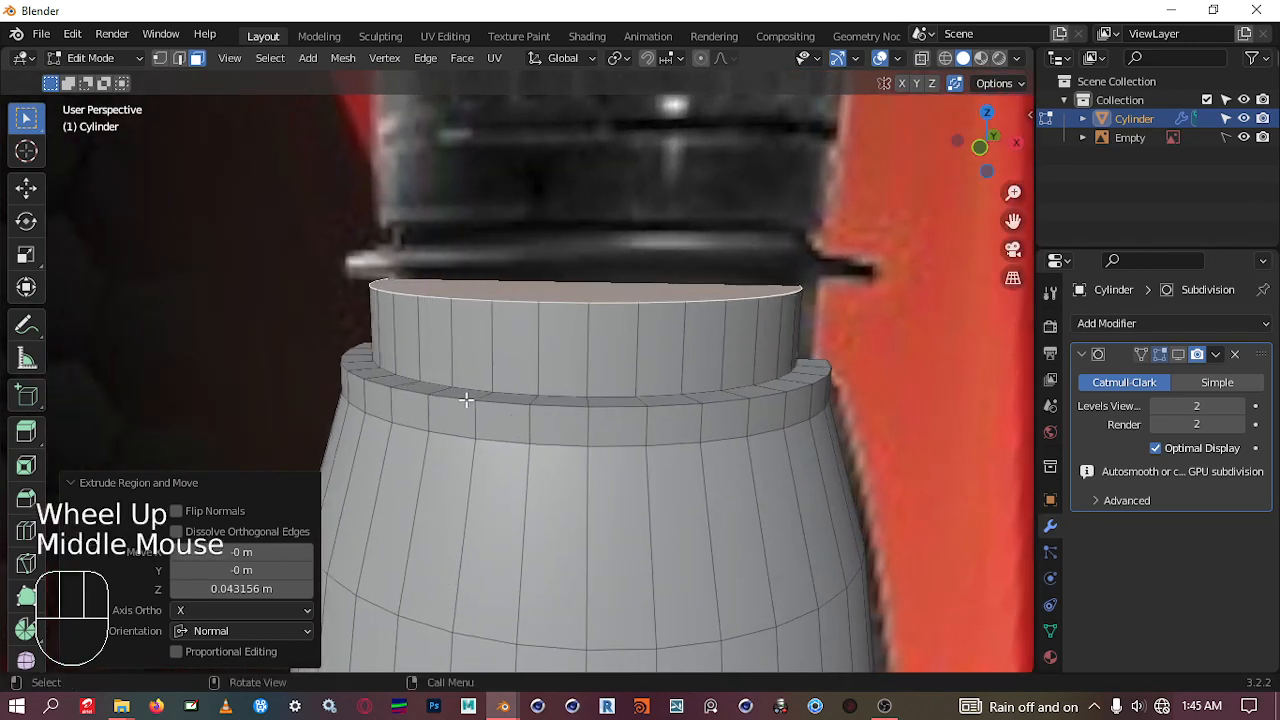
click(466, 399)
double_click(489, 399)
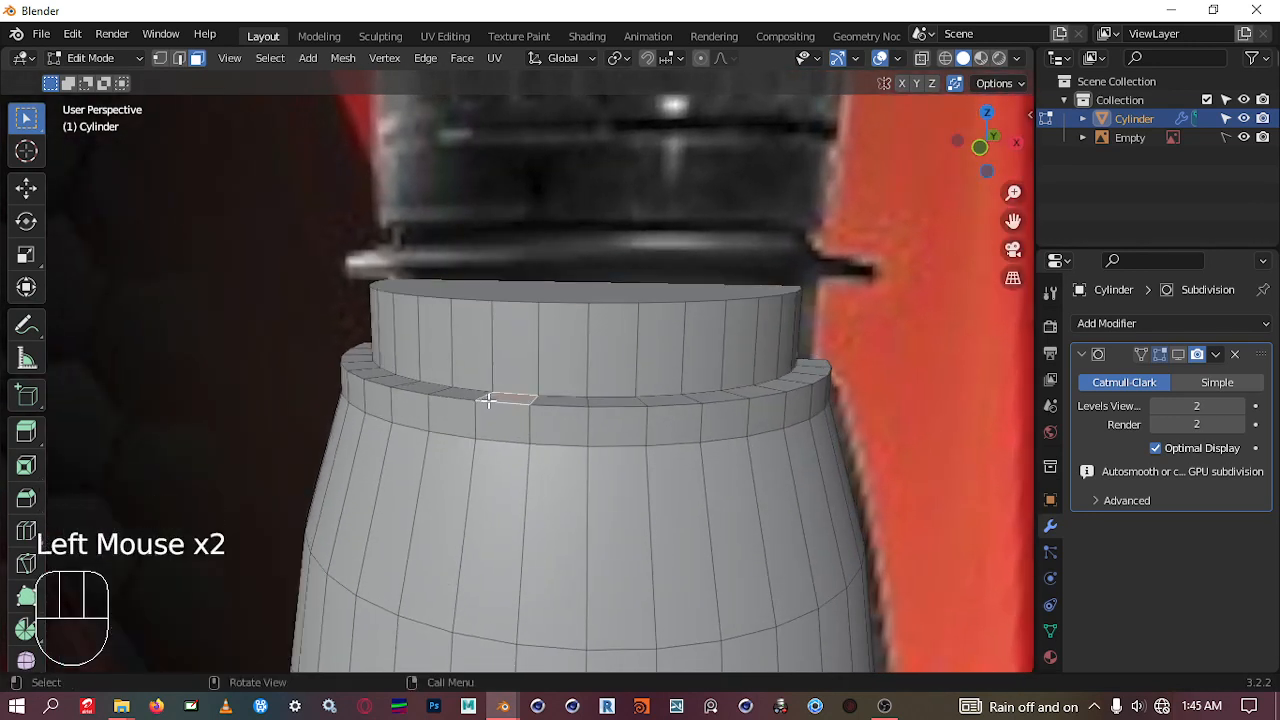
key(2)
alt+click(470, 400)
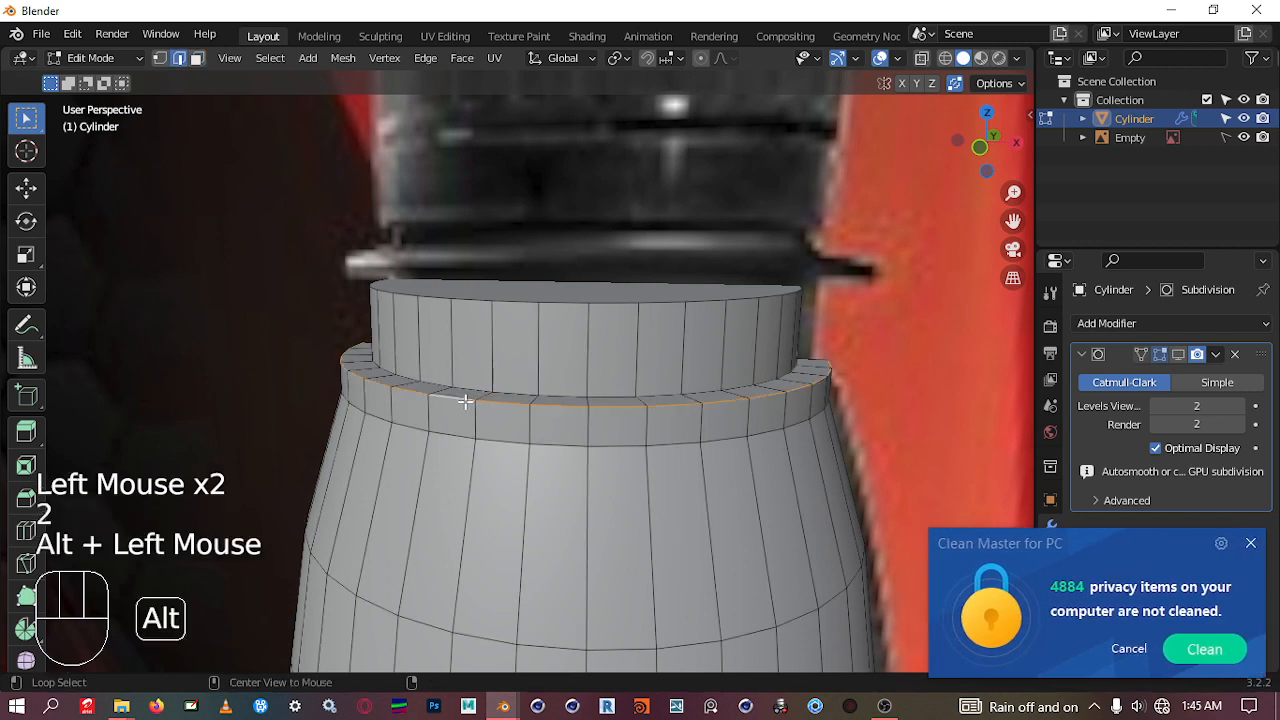
middle_drag(516, 411, 499, 440)
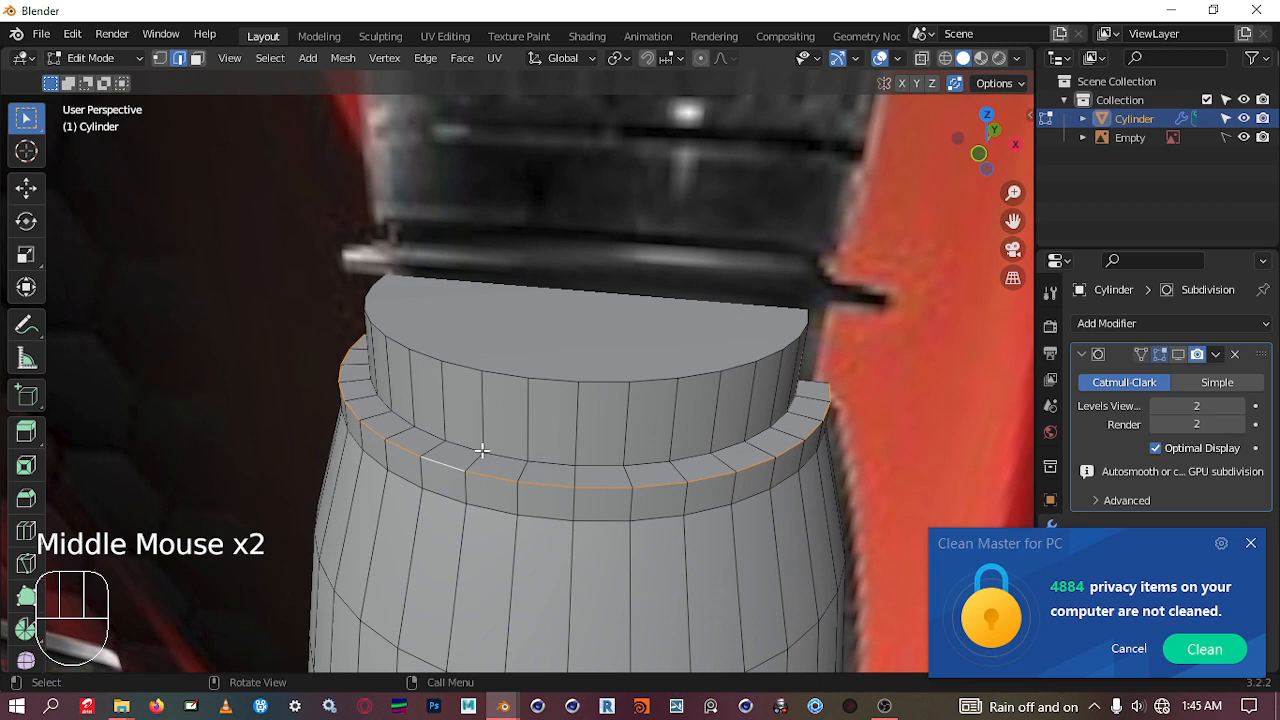
key(s)
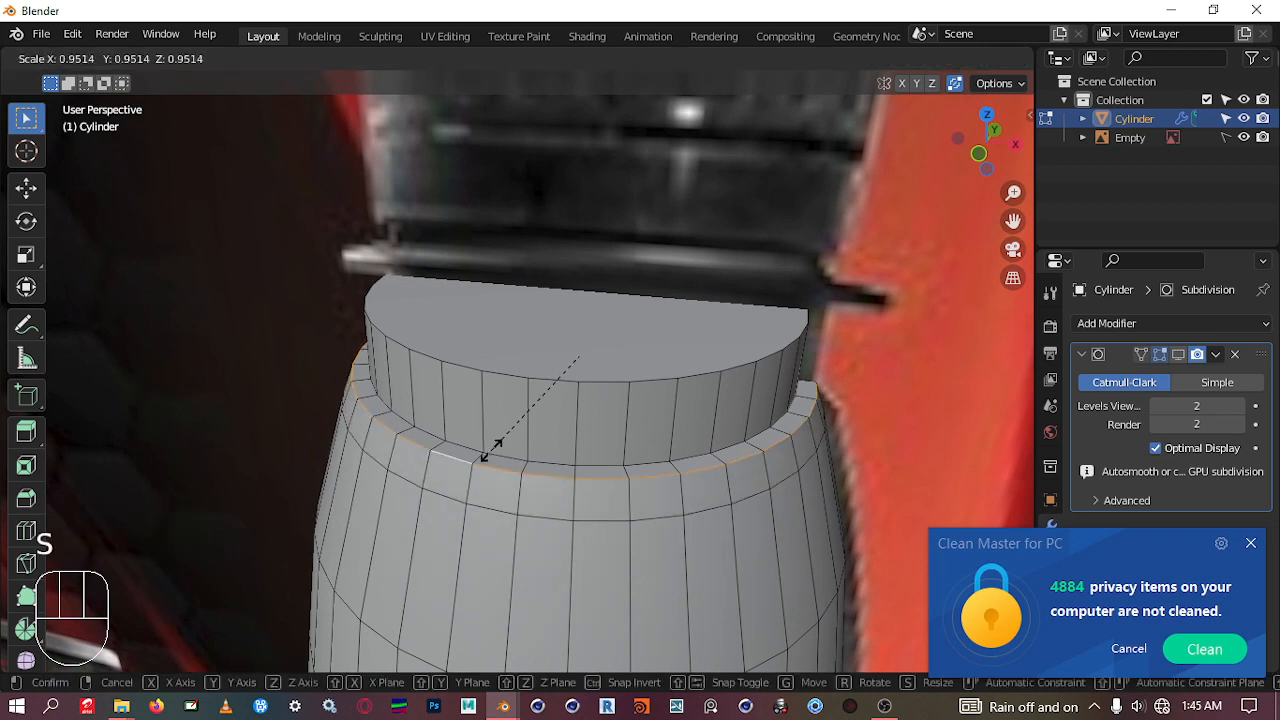
click(490, 450)
middle_drag(660, 480, 620, 426)
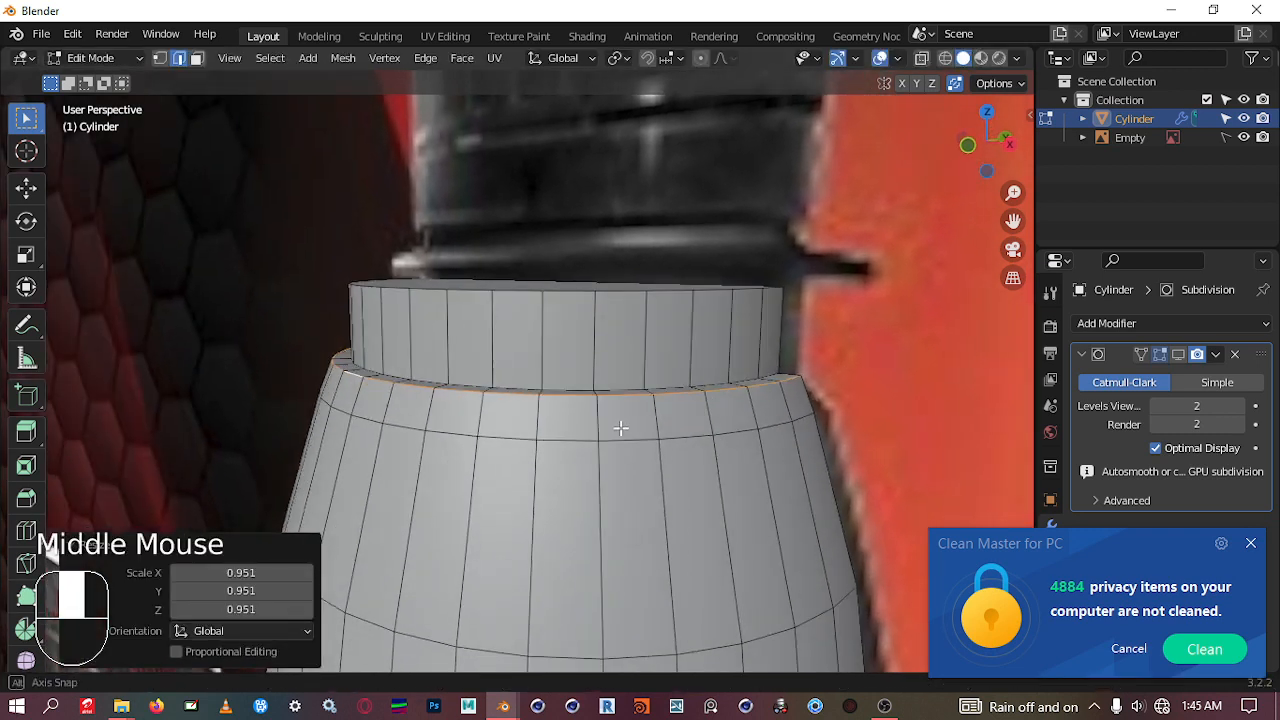
middle_drag(436, 347, 454, 248)
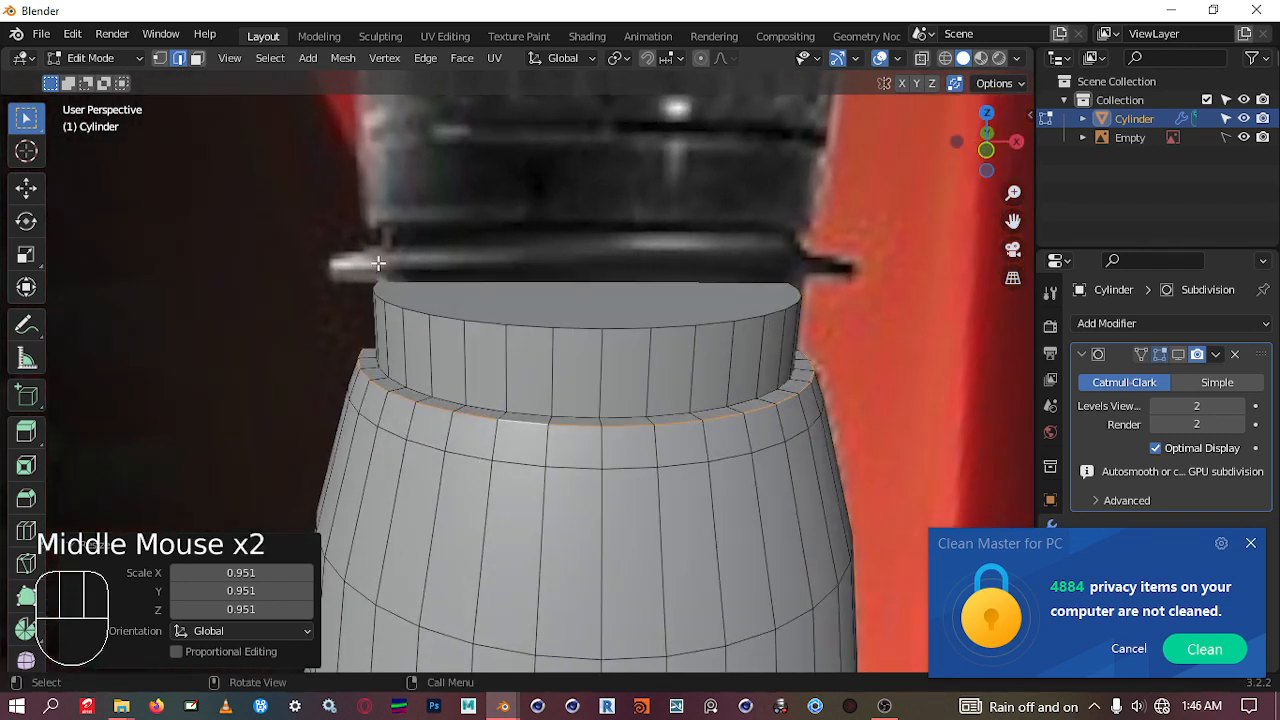
Step: Select the neck's top face and extrude it up about 0.0058 m
scroll(627, 279, down, 2)
shift+middle_drag(627, 279, 576, 404)
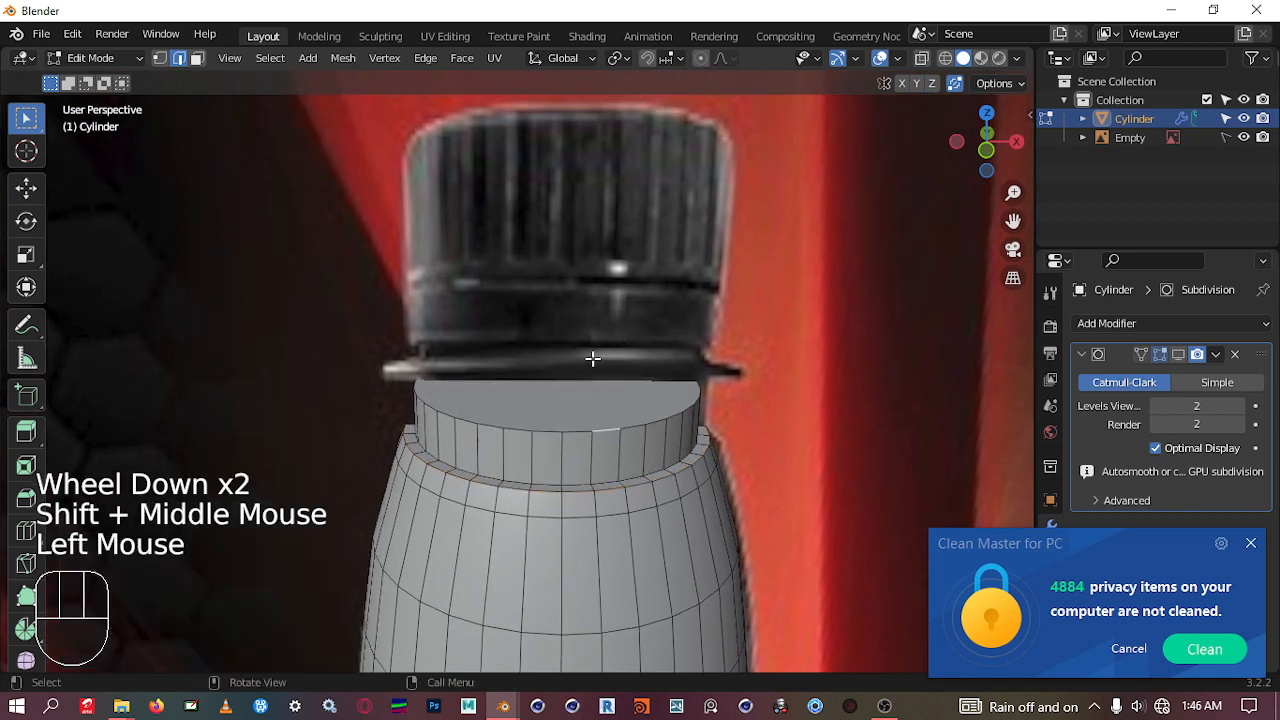
key(2)
click(536, 403)
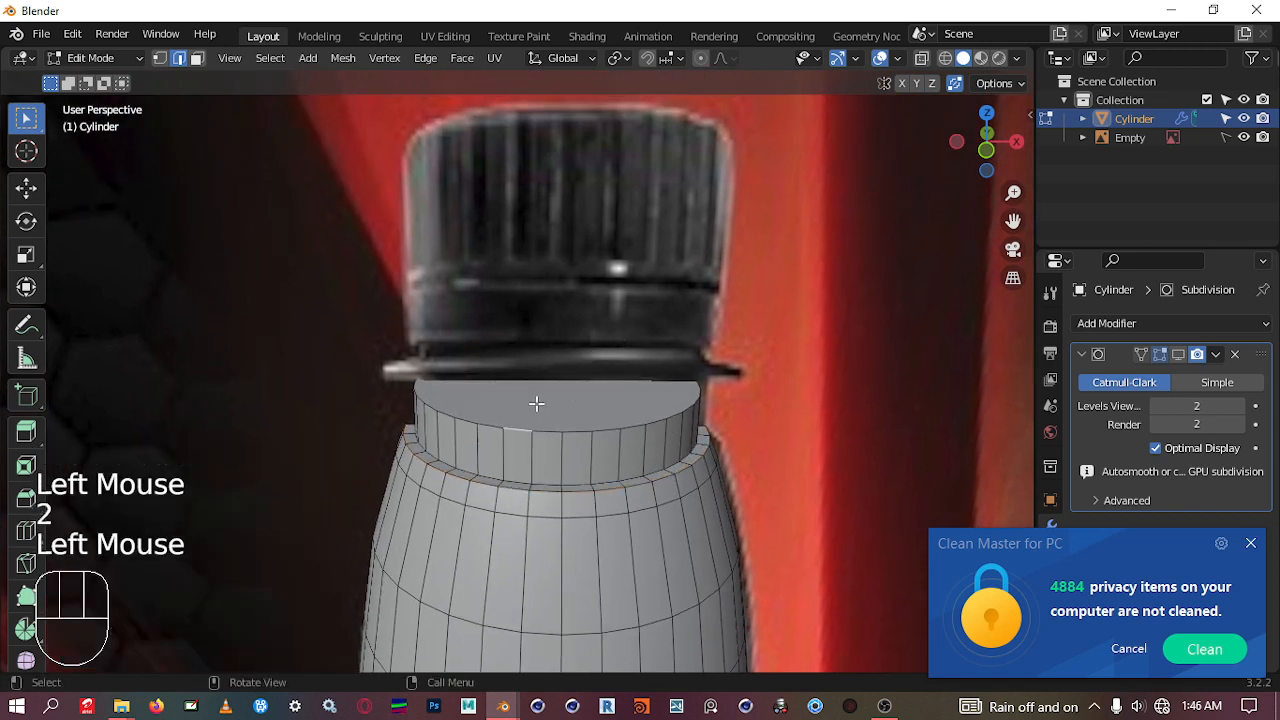
key(Tab)
click(571, 400)
middle_drag(571, 400, 557, 430)
scroll(550, 396, up, 2)
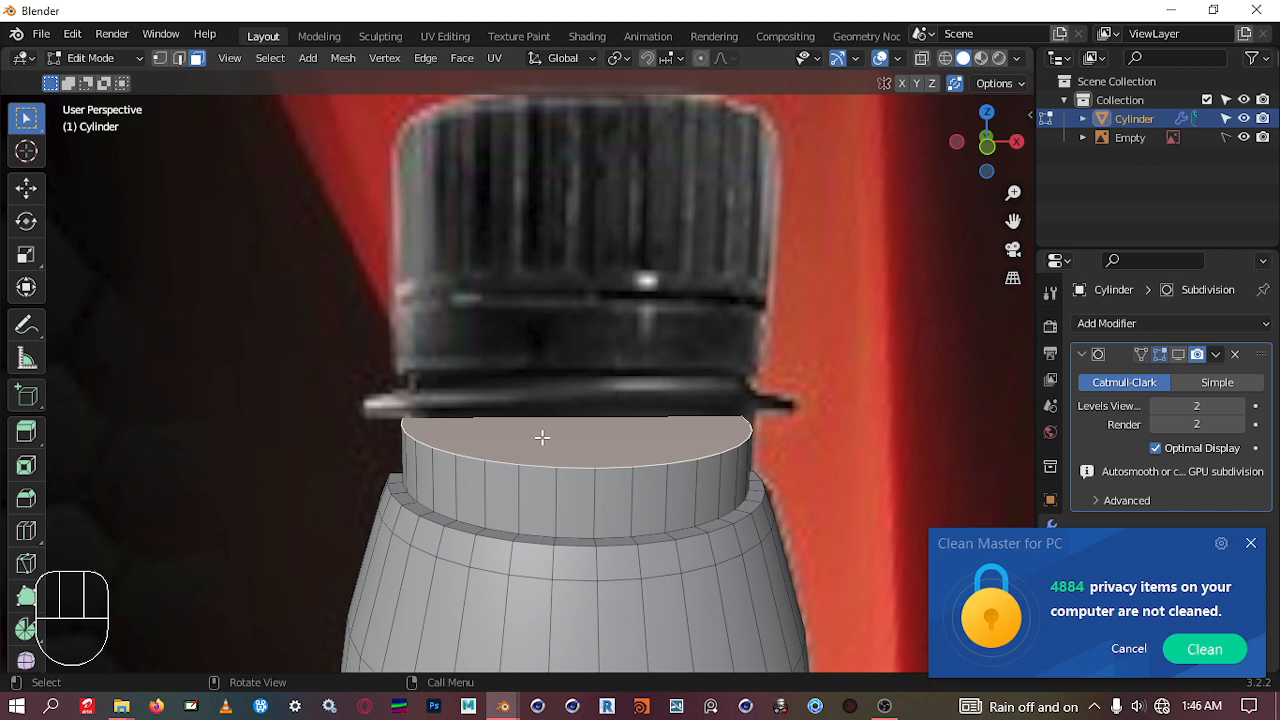
key(e)
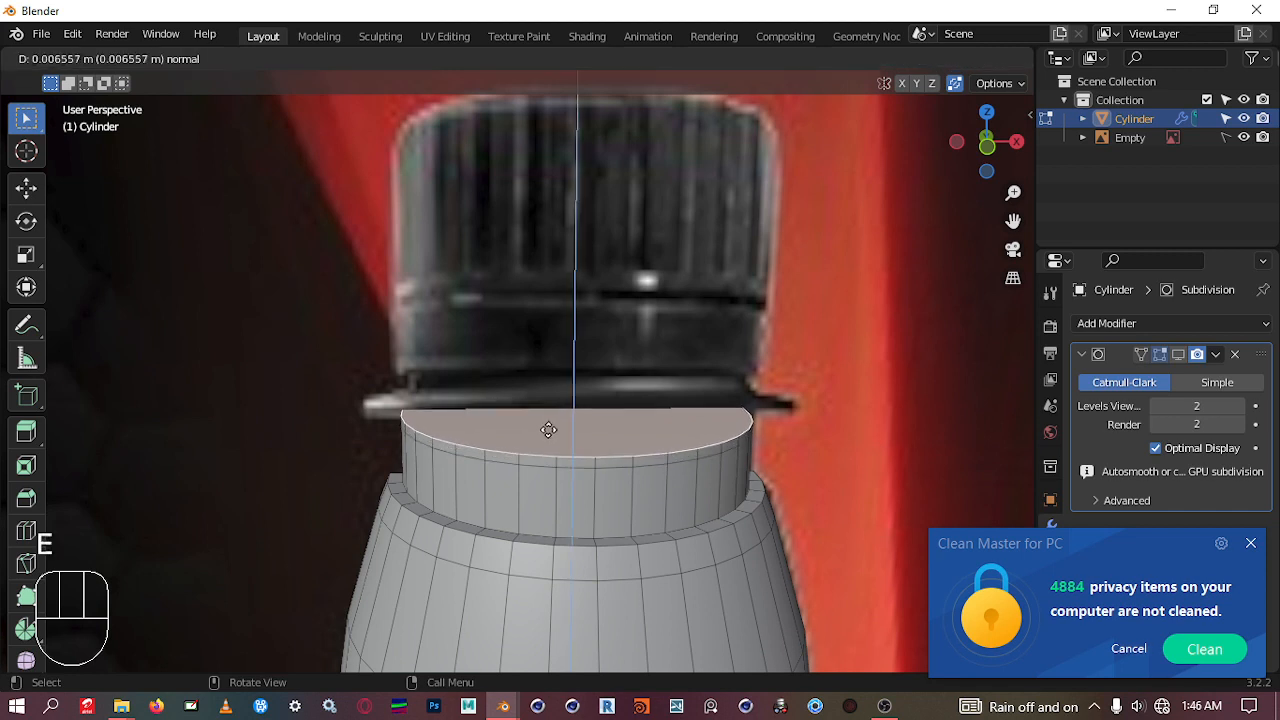
click(548, 426)
Step: Scale the extruded top face to about 1.222 so it flares out to the width of the reference's neck ring
key(s)
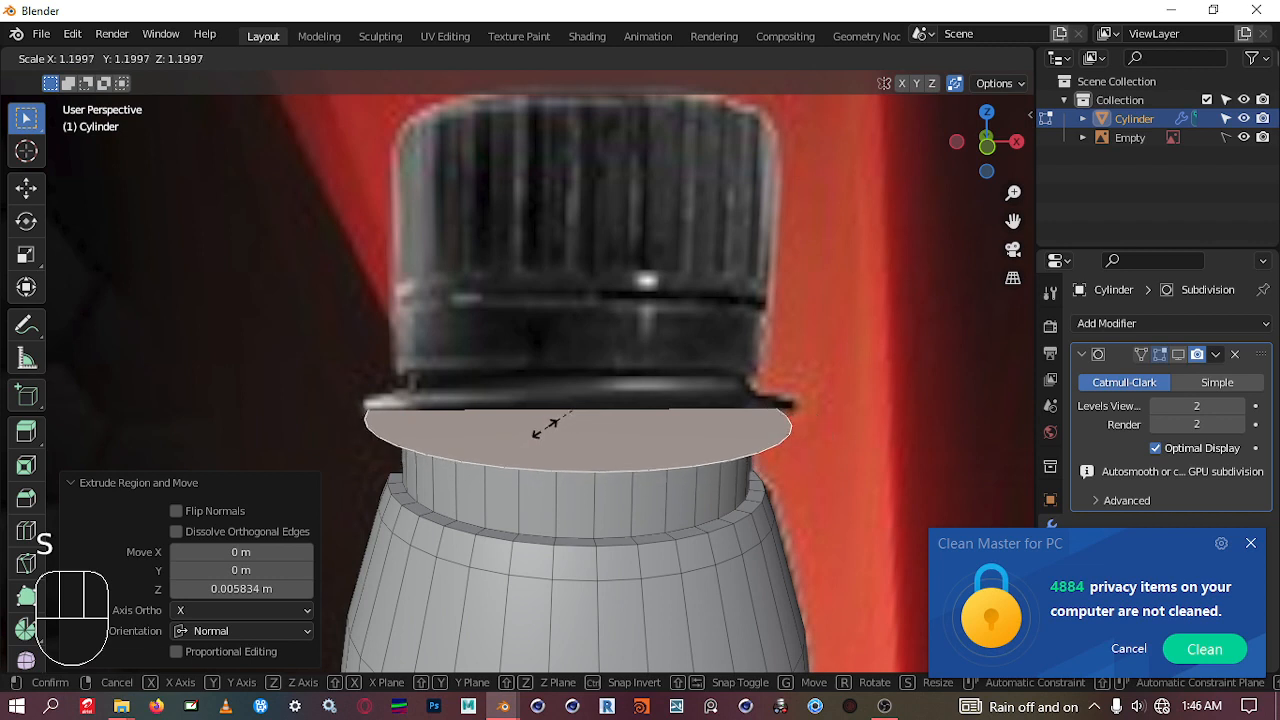
key(shift)
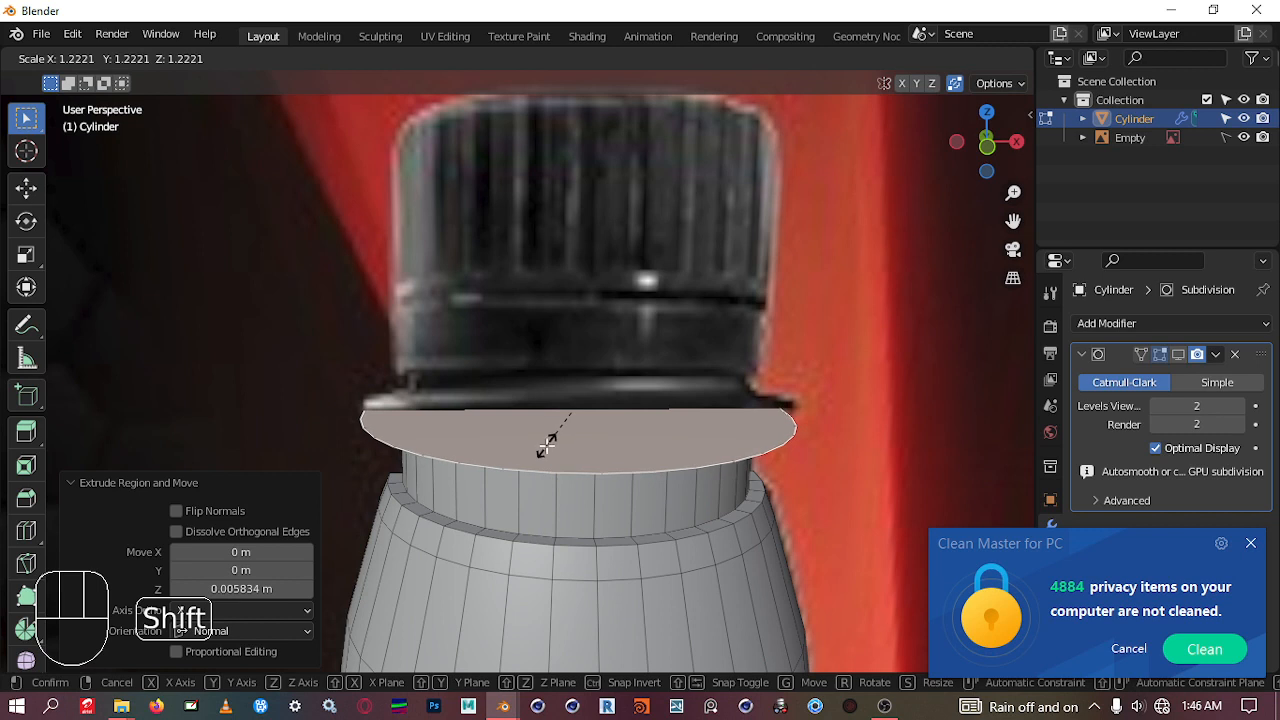
click(548, 440)
Step: Extrude the flared top face up about 0.0051 m to give the neck ring its thickness
middle_drag(631, 420, 482, 444)
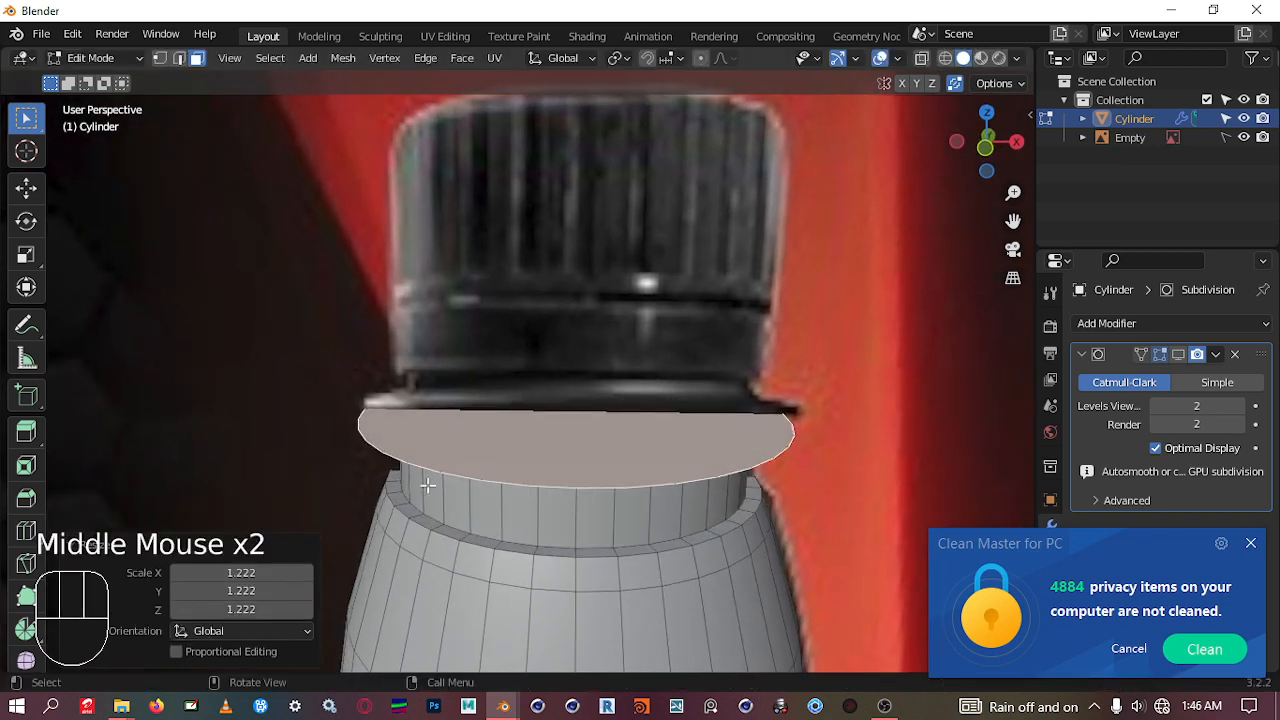
key(e)
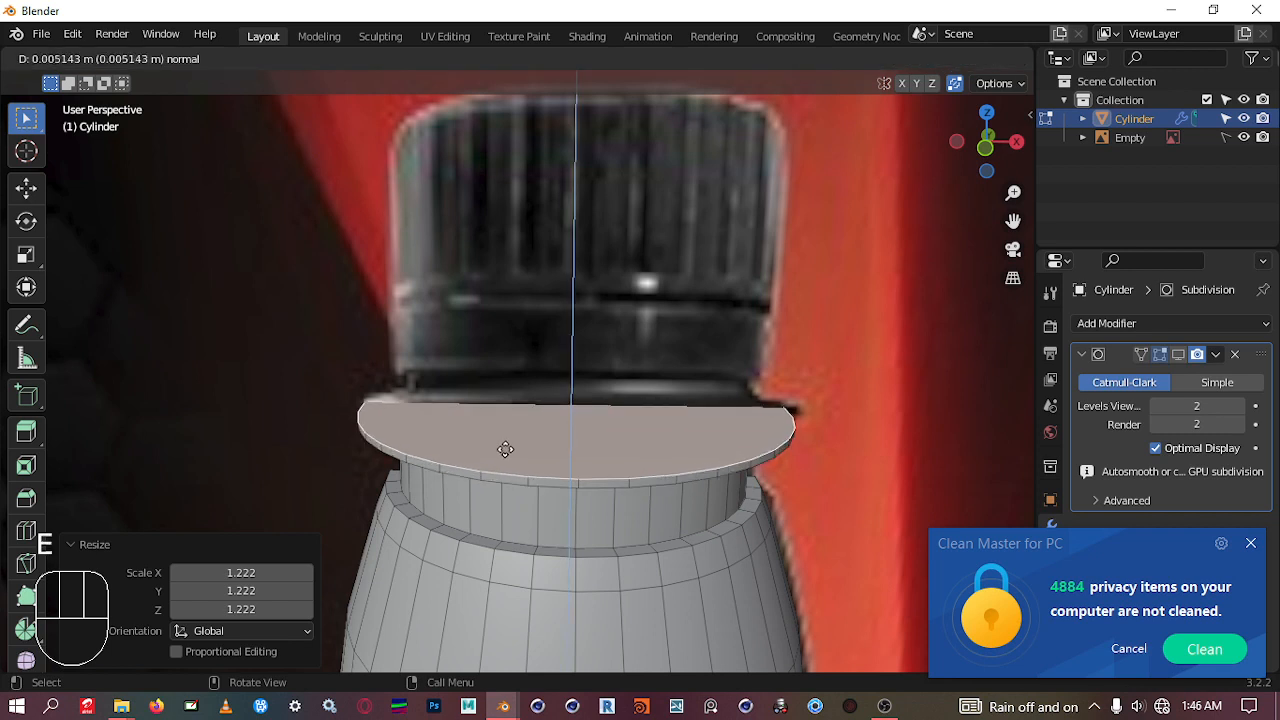
click(507, 449)
Step: Inset the neck ring's top face about 0.0542 m and scale the inner face to about 0.889
mouse_move(524, 460)
middle_down()
mouse_move(524, 420)
mouse_move(520, 464)
middle_up()
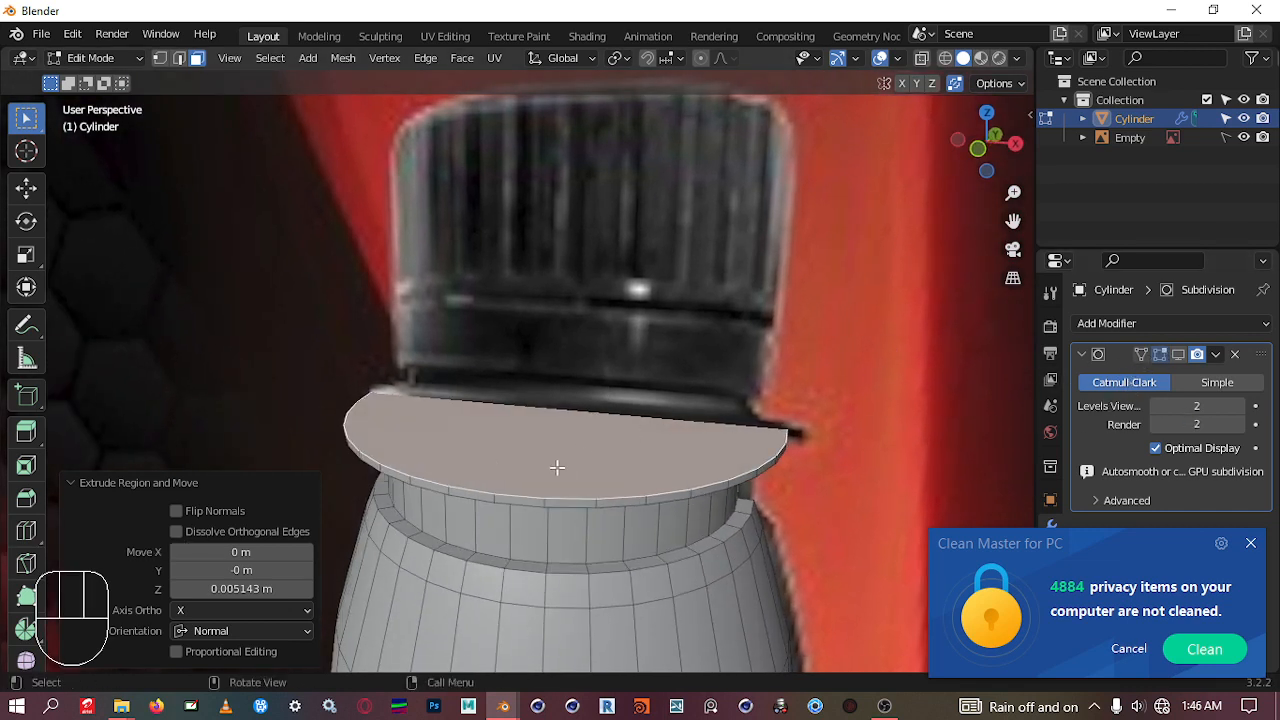
key(i)
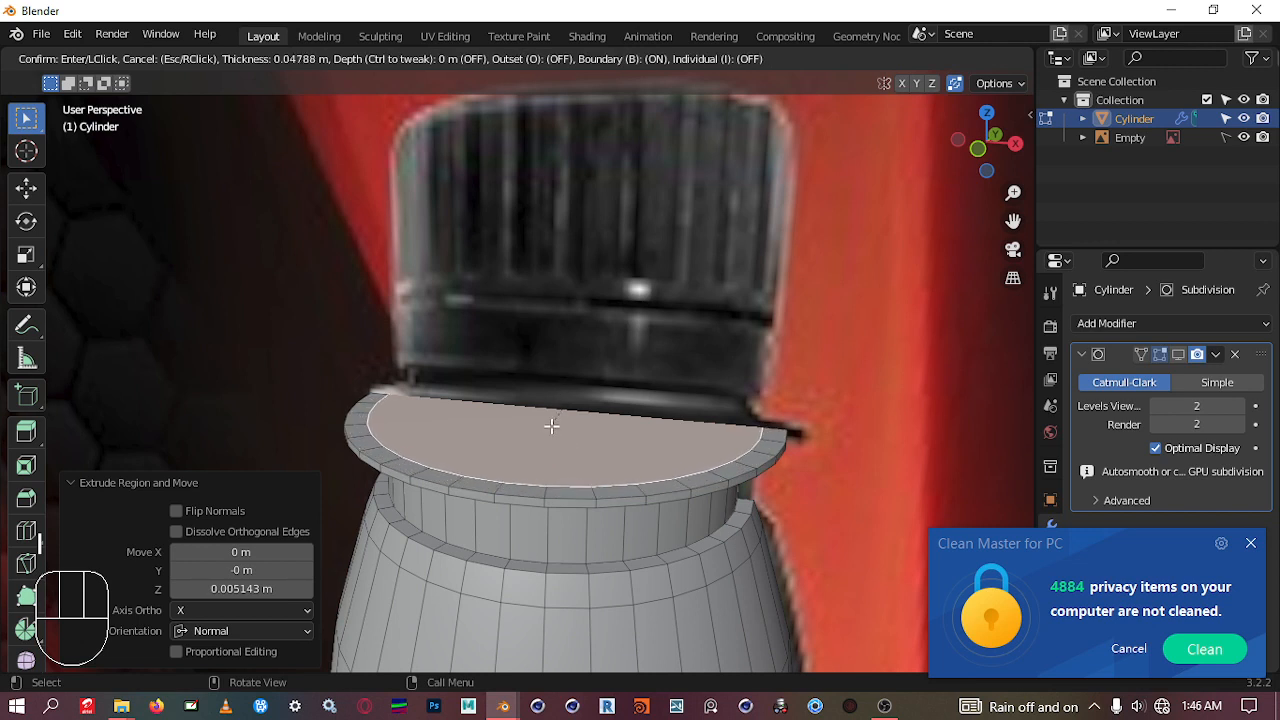
click(560, 397)
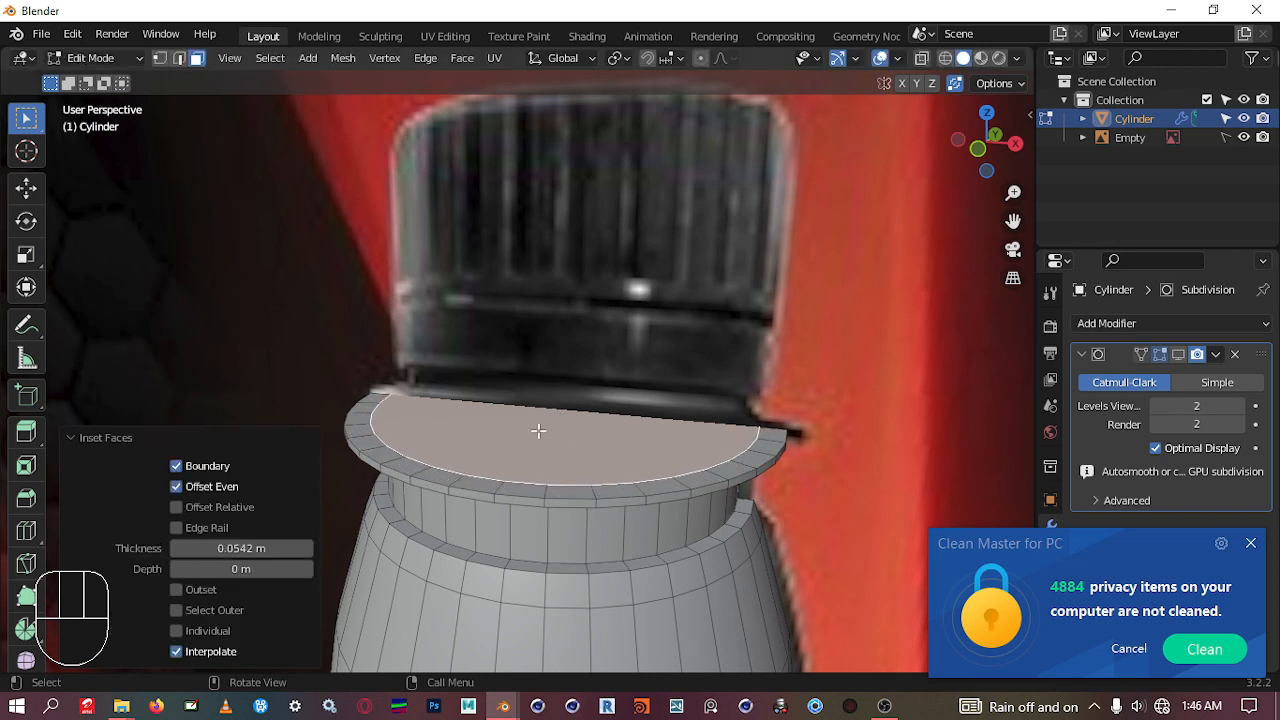
key(s)
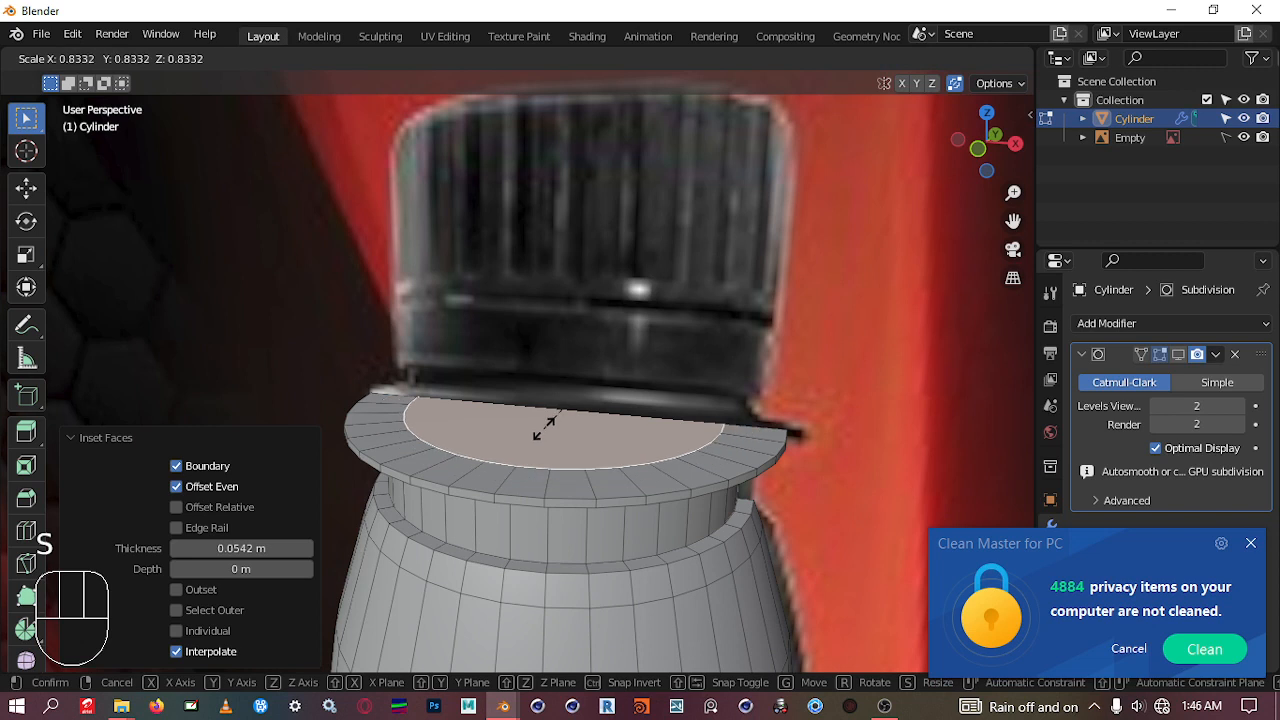
key(shift)
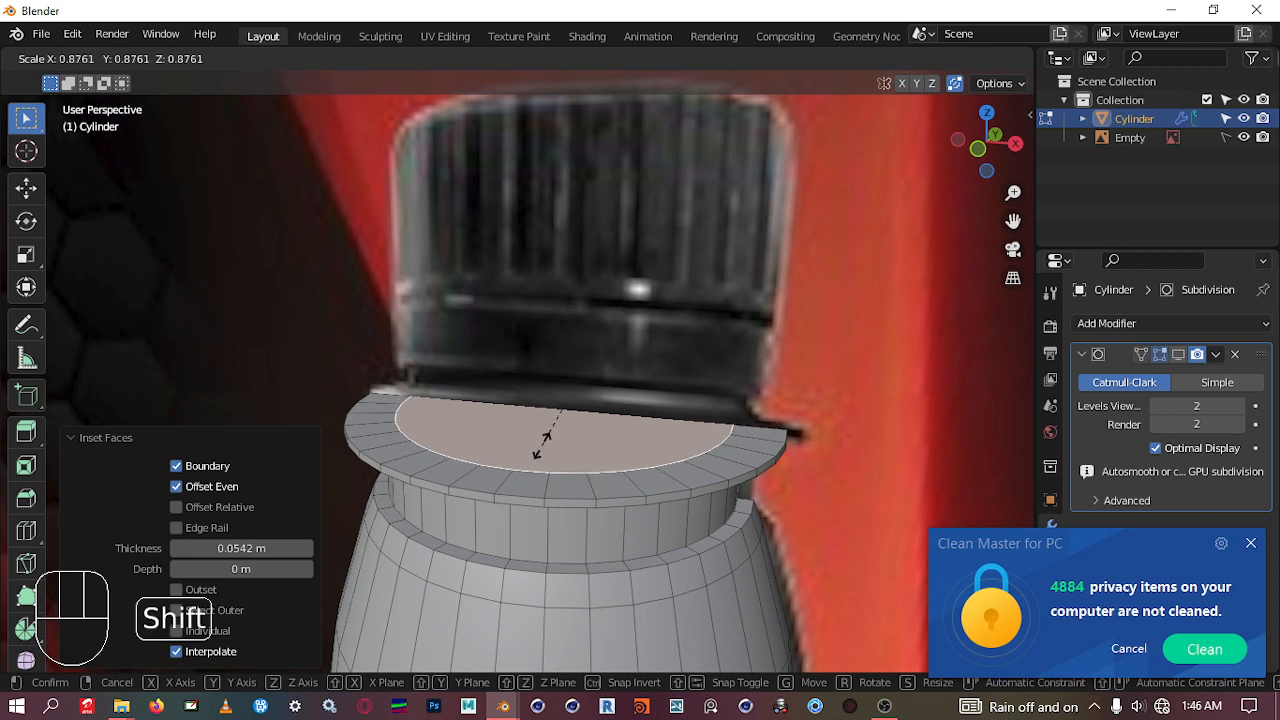
click(546, 450)
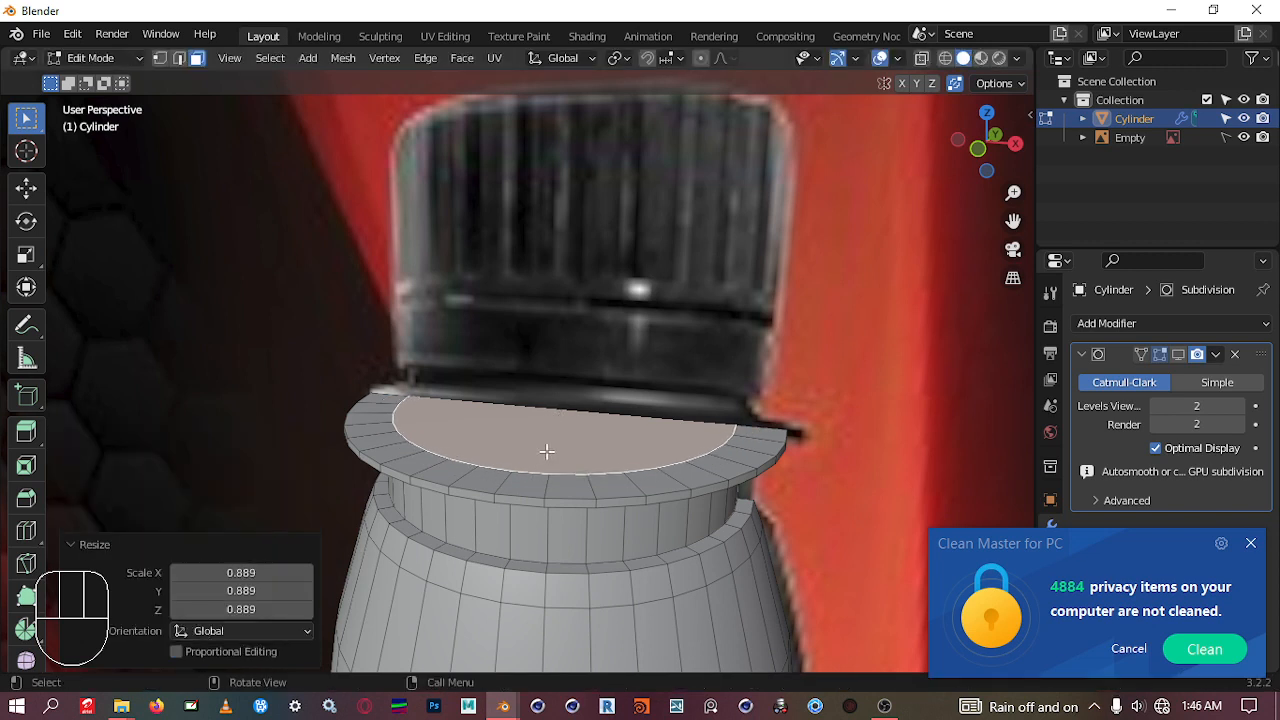
Step: Raise the neck ring's inner top face about 0.0108 m along Z
key(g)
key(z)
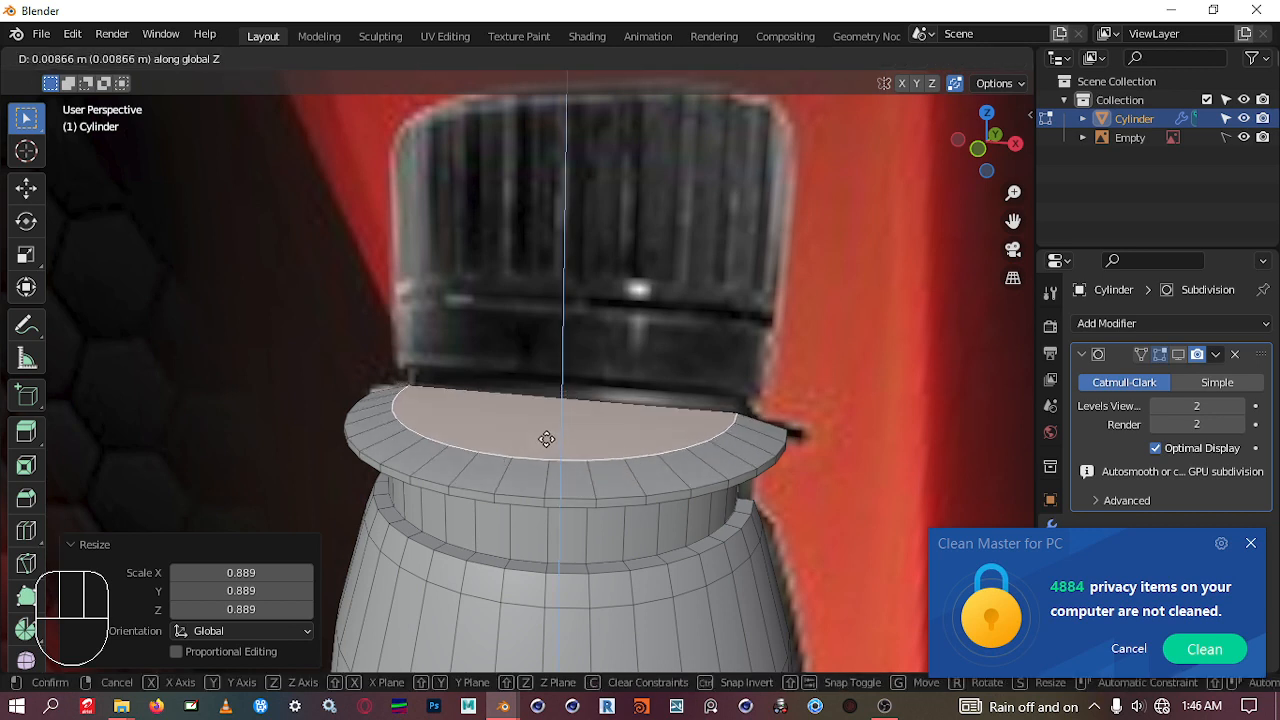
click(546, 438)
Step: Extrude the raised inner face up about 0.153 m to form the bottle's mouth section within the reference cap
middle_drag(578, 436, 646, 404)
key(e)
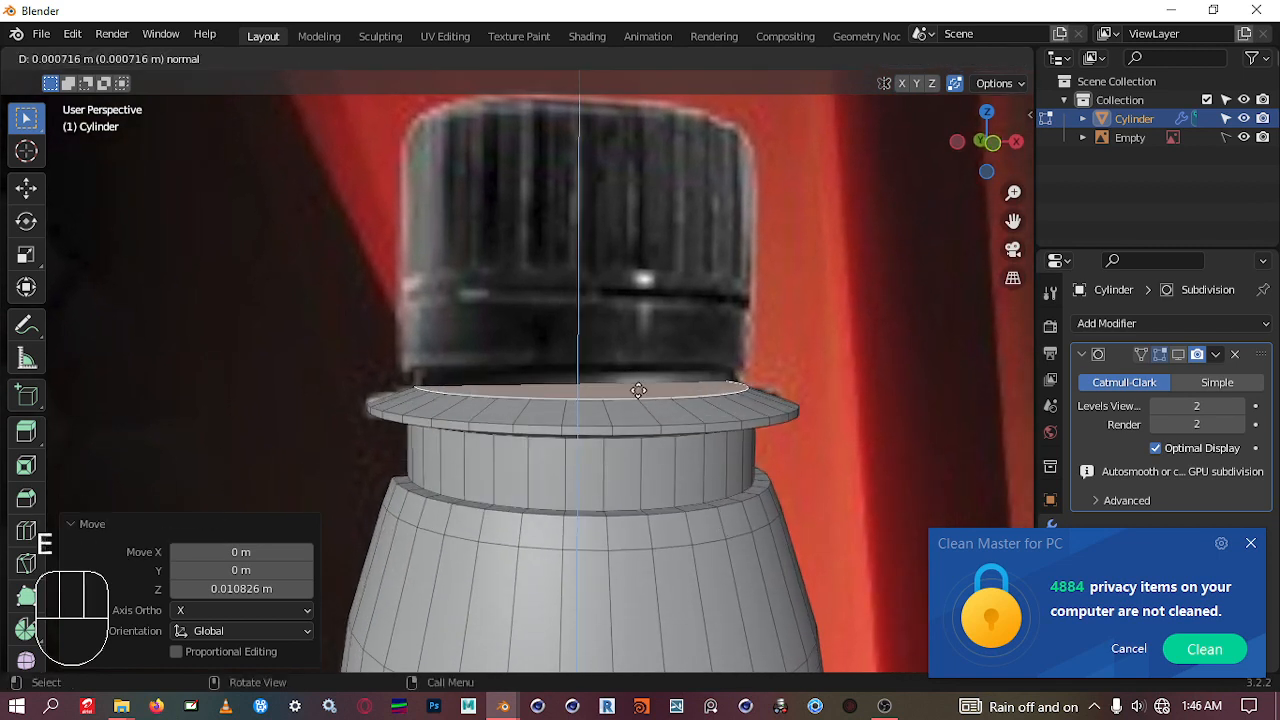
click(636, 191)
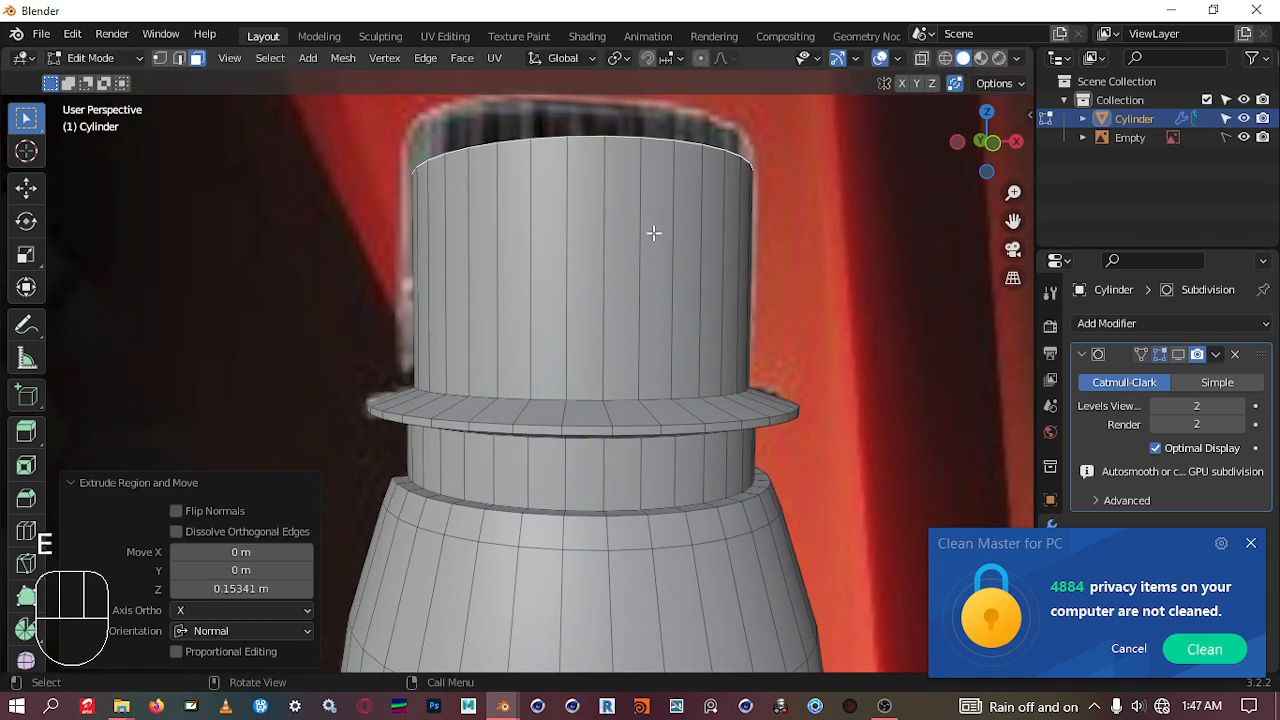
key(KP_1)
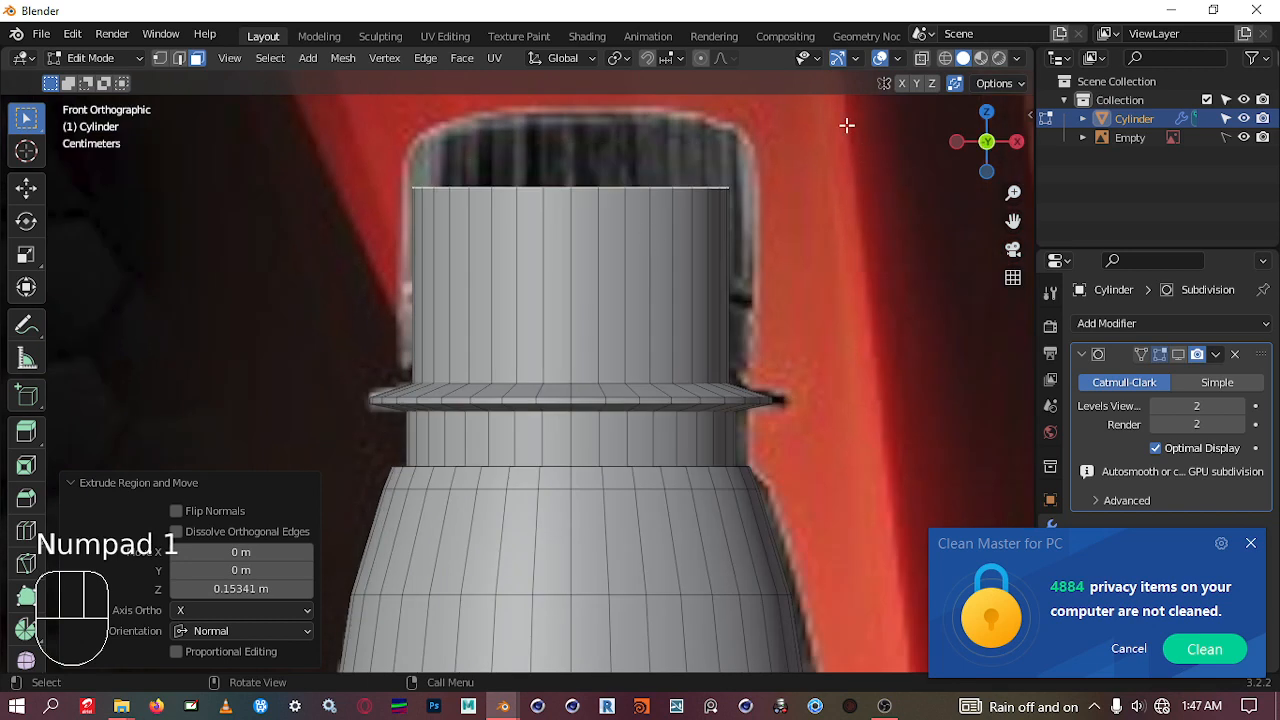
scroll(529, 174, down, 2)
scroll(520, 212, up, 1)
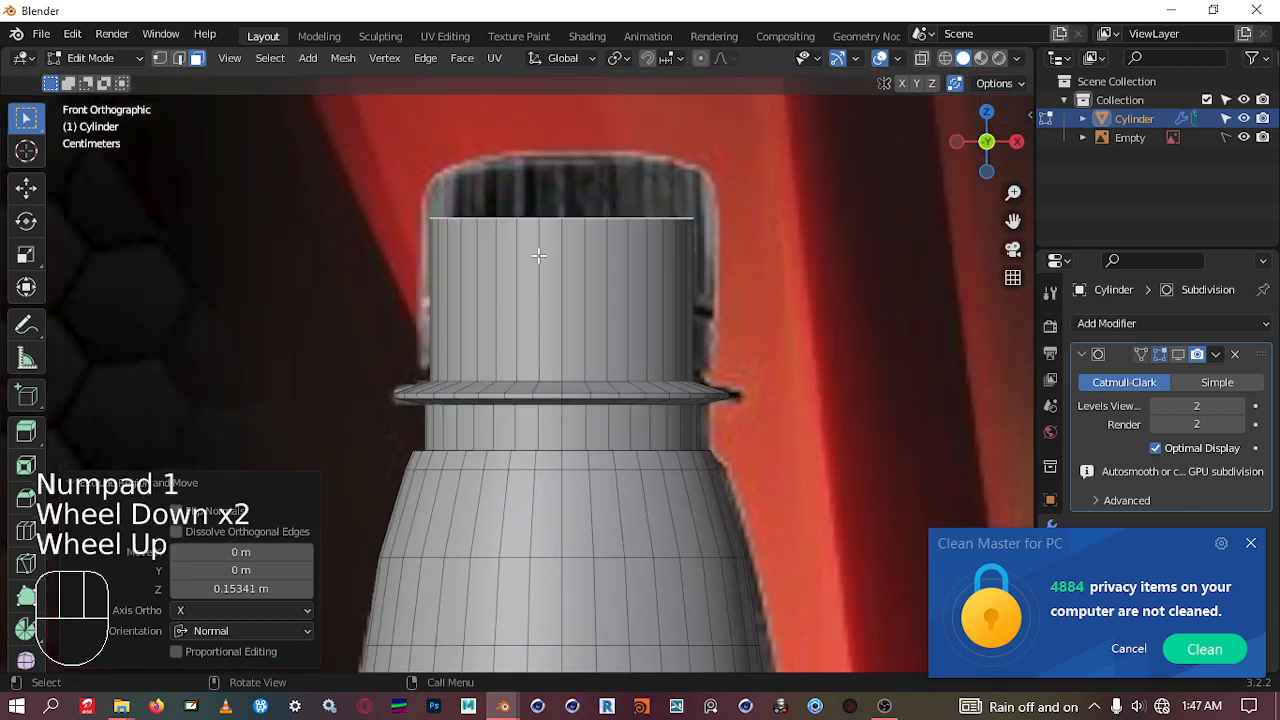
middle_drag(615, 380, 540, 403)
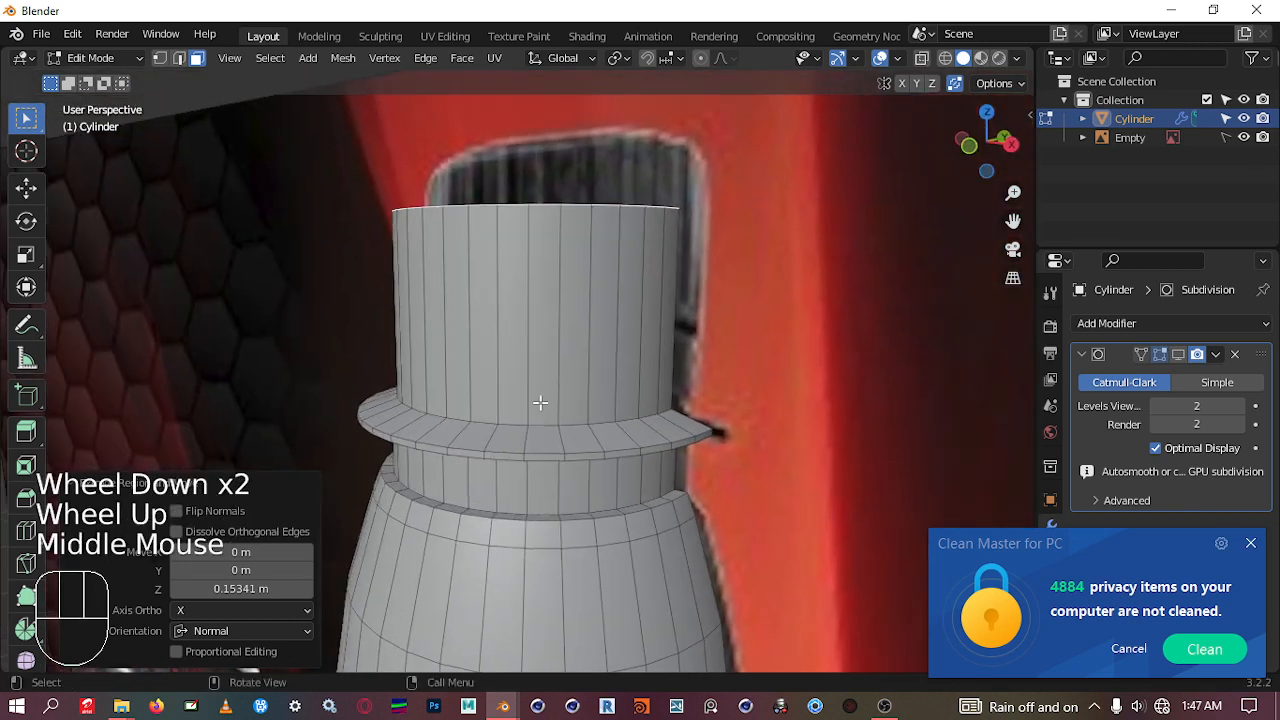
scroll(542, 397, down, 2)
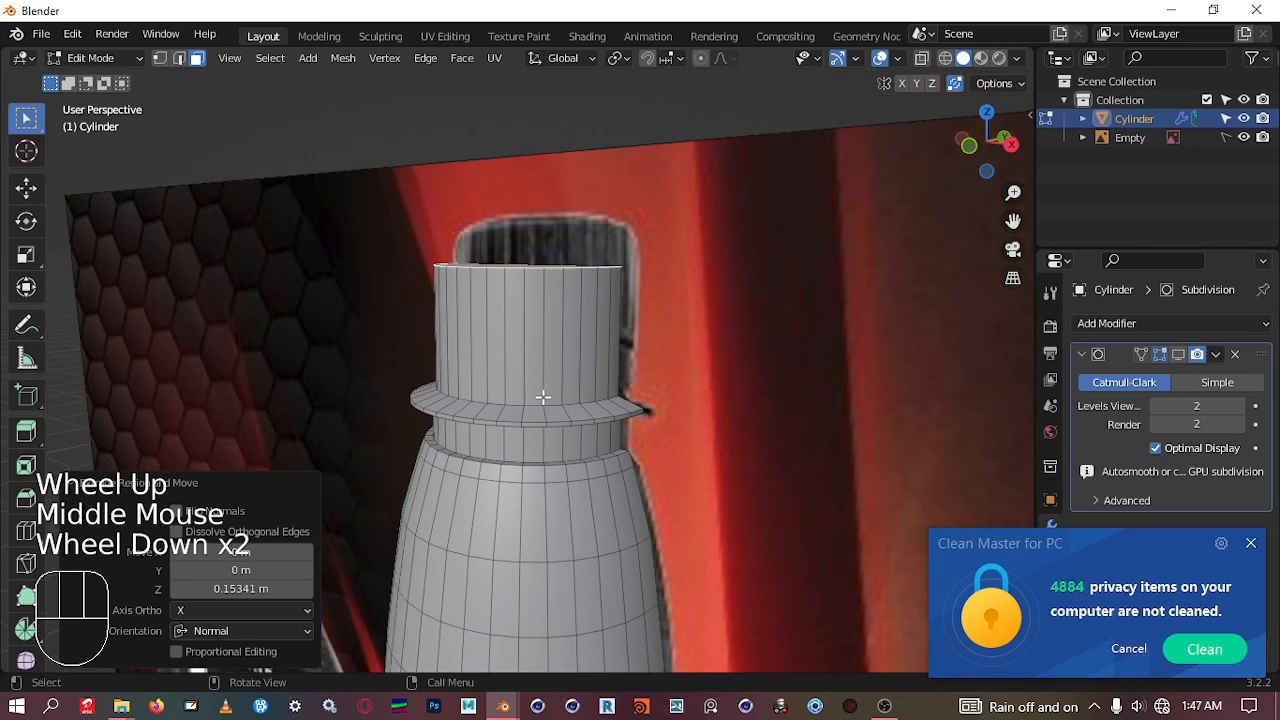
Step: Enable the Subdivision modifier's viewport display to preview the smoothed mouth section
click(1179, 356)
scroll(512, 462, up, 2)
middle_drag(491, 471, 514, 339)
scroll(577, 263, up, 1)
middle_drag(577, 263, 597, 243)
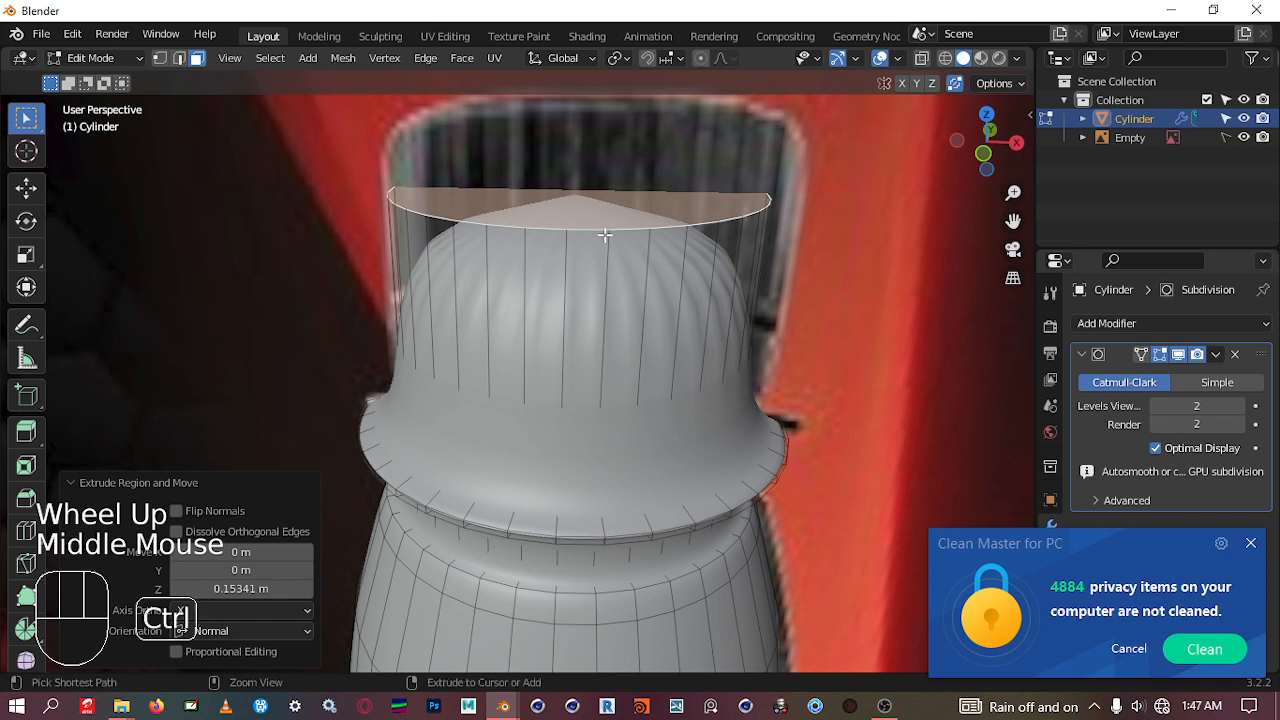
Step: Add one edge loop around the mouth section and slide it fully to the top edge, factor -1.000
key(ctrl+r)
click(600, 300)
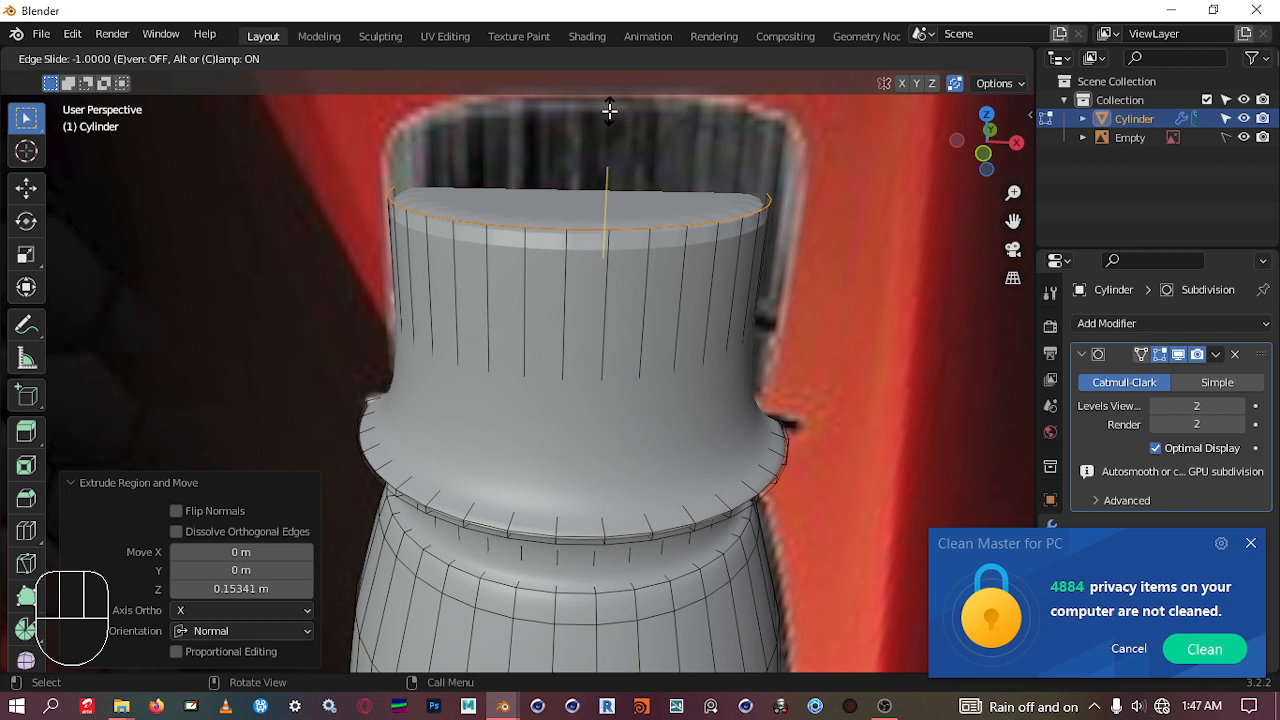
click(615, 175)
Step: Add a supporting edge loop just below the mouth's top rim, with a slide factor of about -0.905
scroll(600, 250, down, 2)
middle_drag(597, 234, 663, 366)
scroll(620, 283, up, 2)
scroll(663, 409, up, 1)
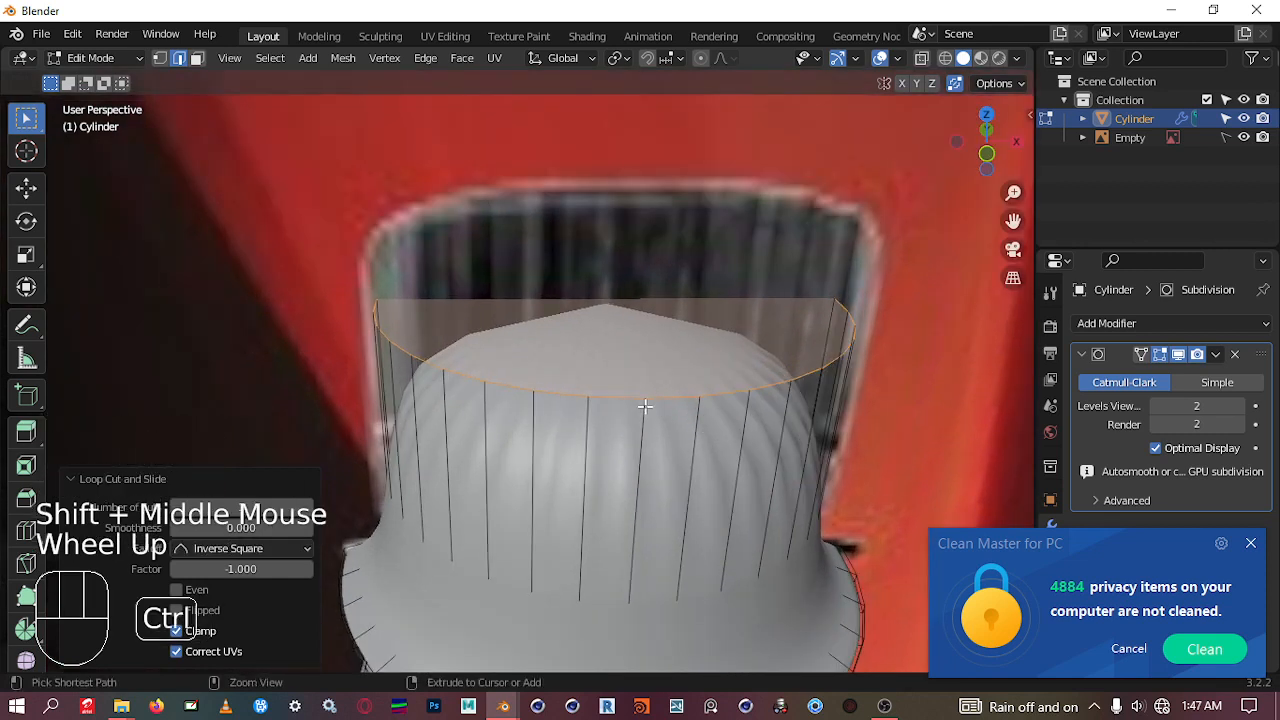
key(ctrl+r)
click(643, 373)
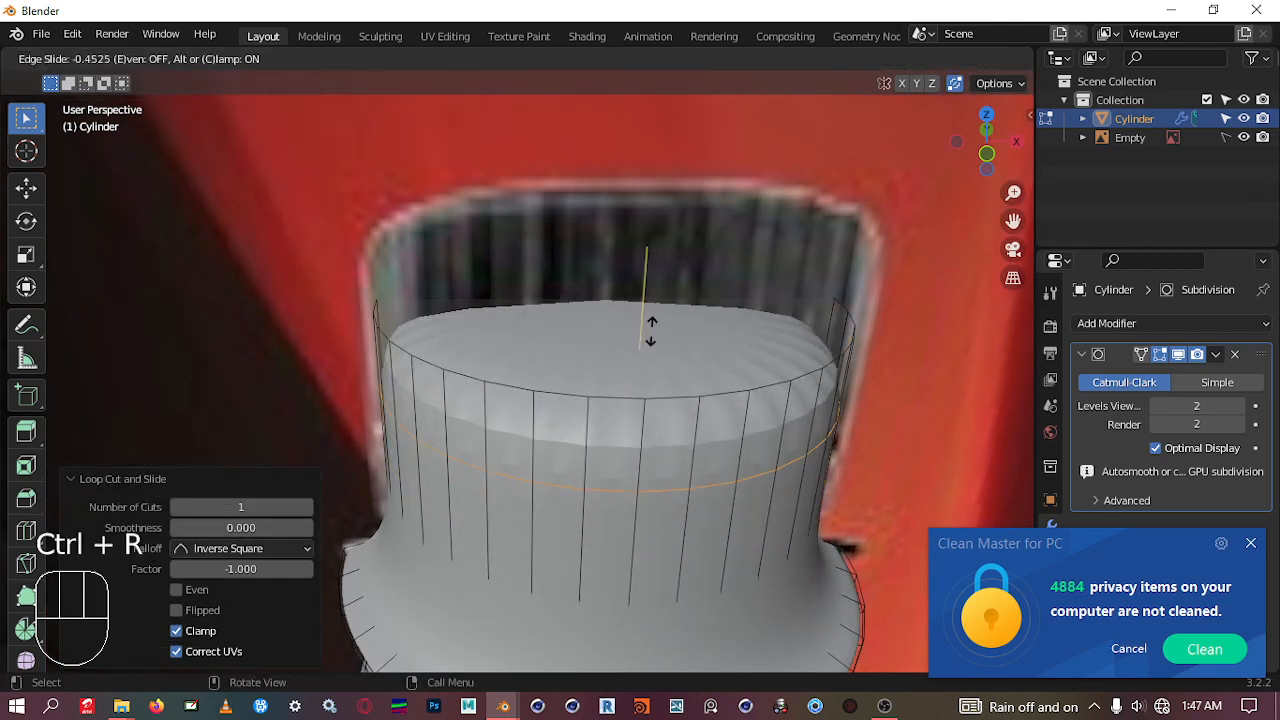
click(656, 273)
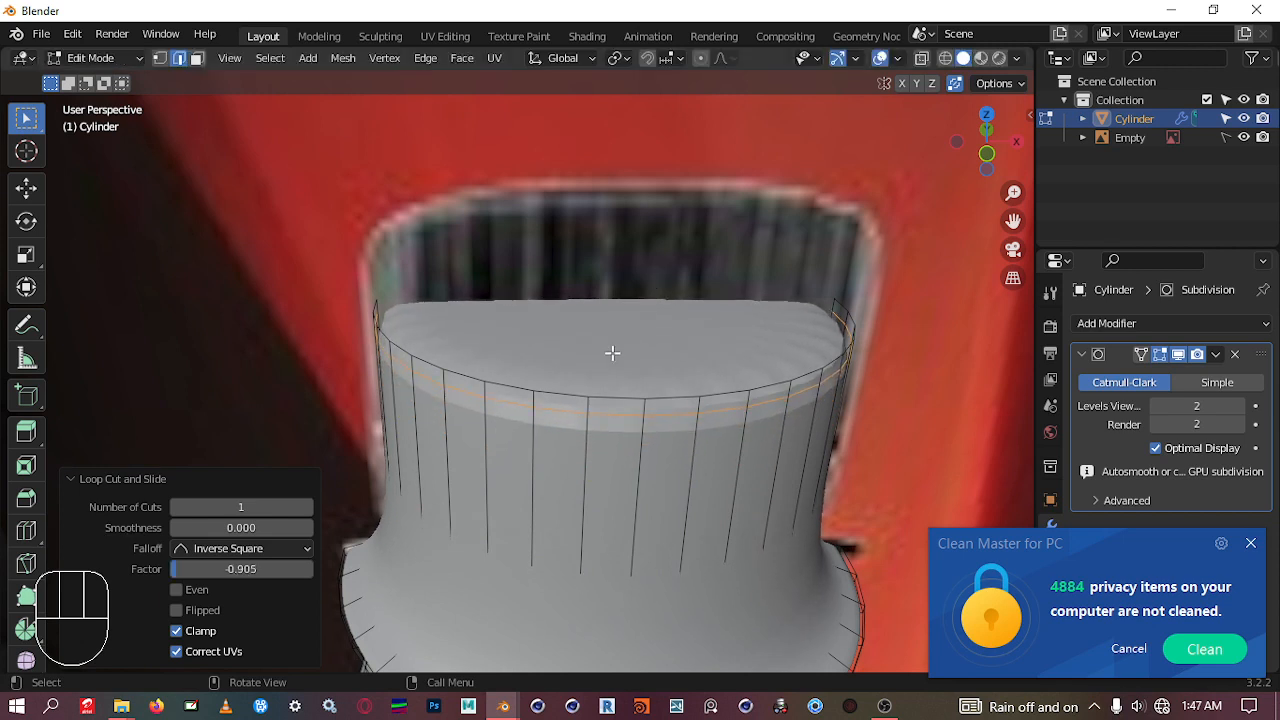
Step: Try marking the mouth's top rim edge loop as sharp, and undo the marking
click(523, 380)
alt+click(523, 381)
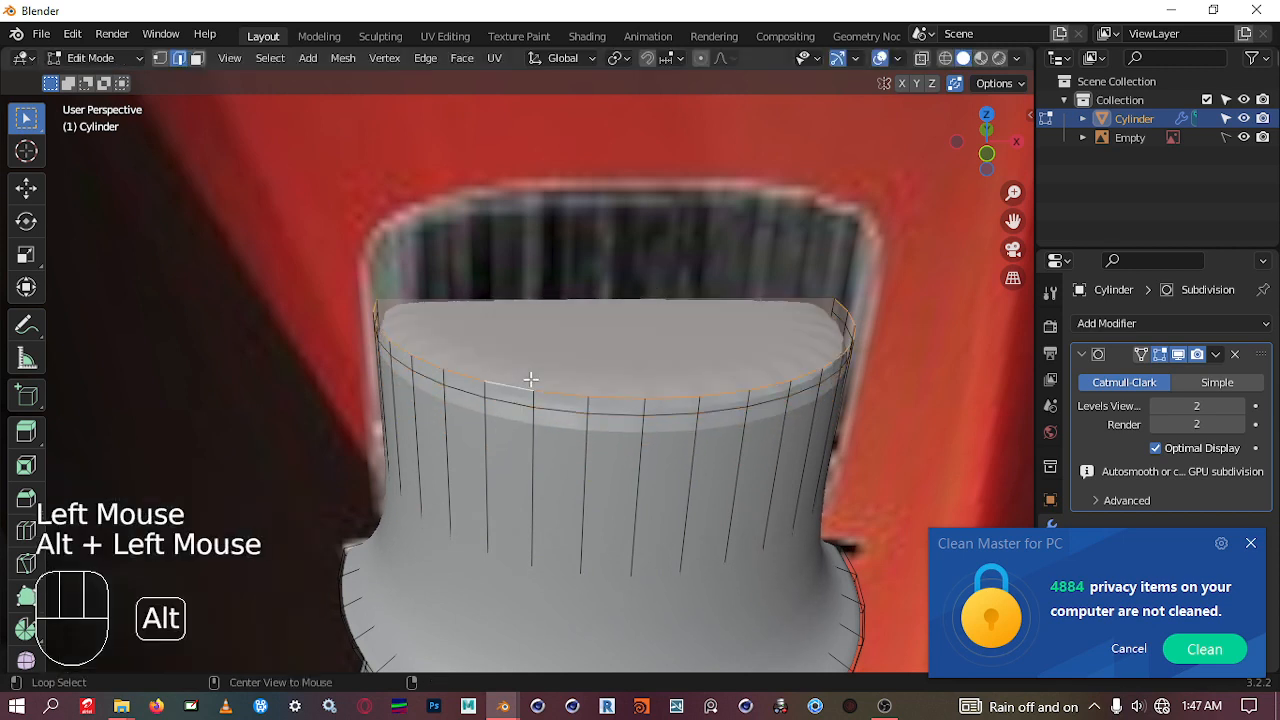
click(523, 381)
alt+click(540, 387)
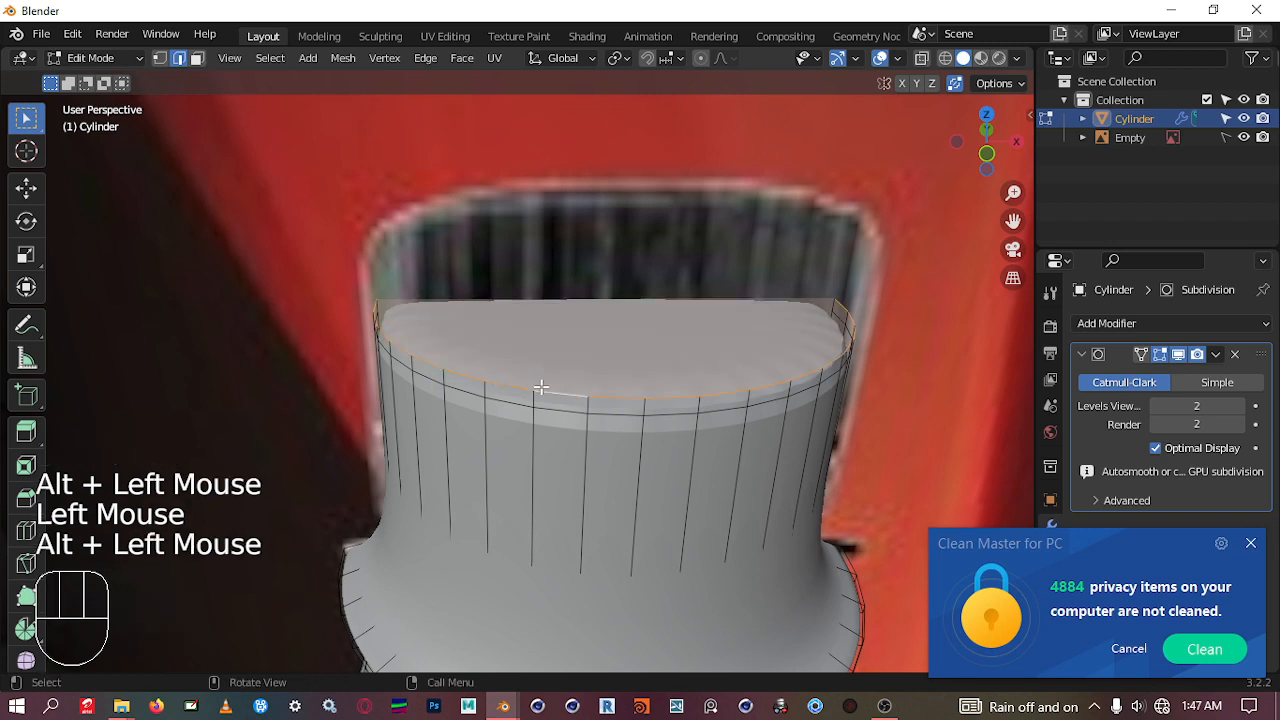
right_click(540, 387)
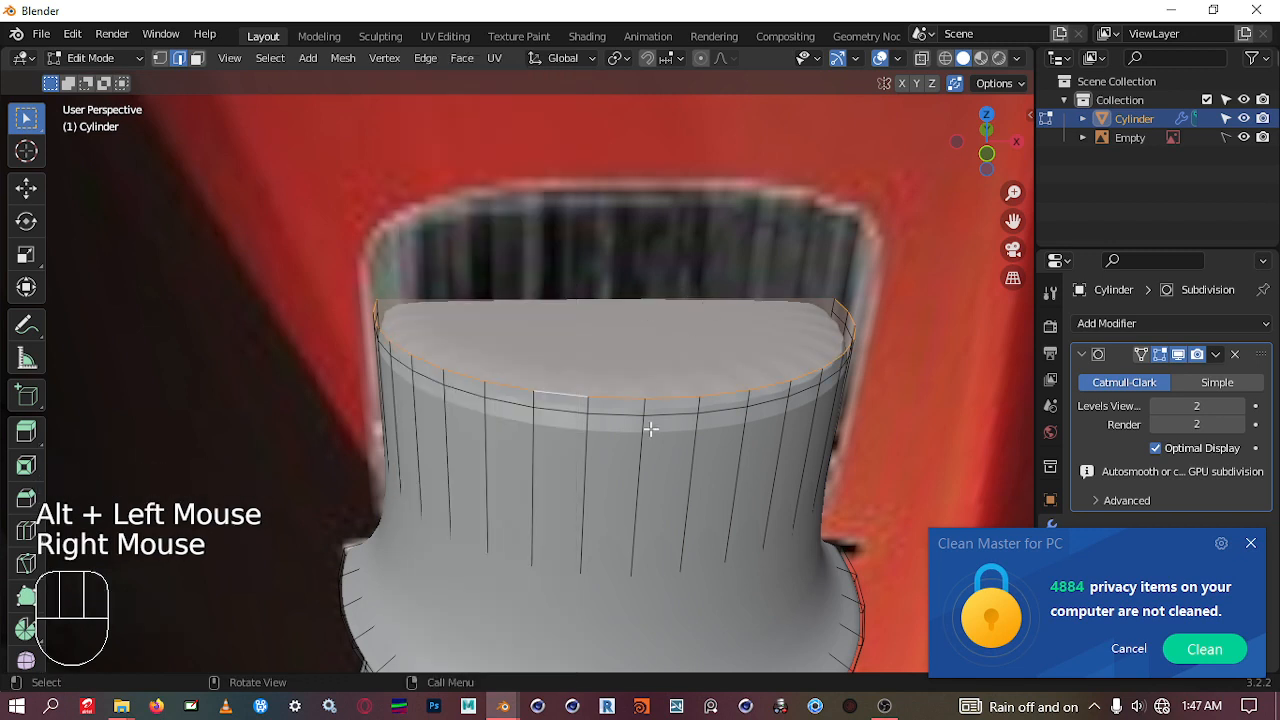
right_click(573, 397)
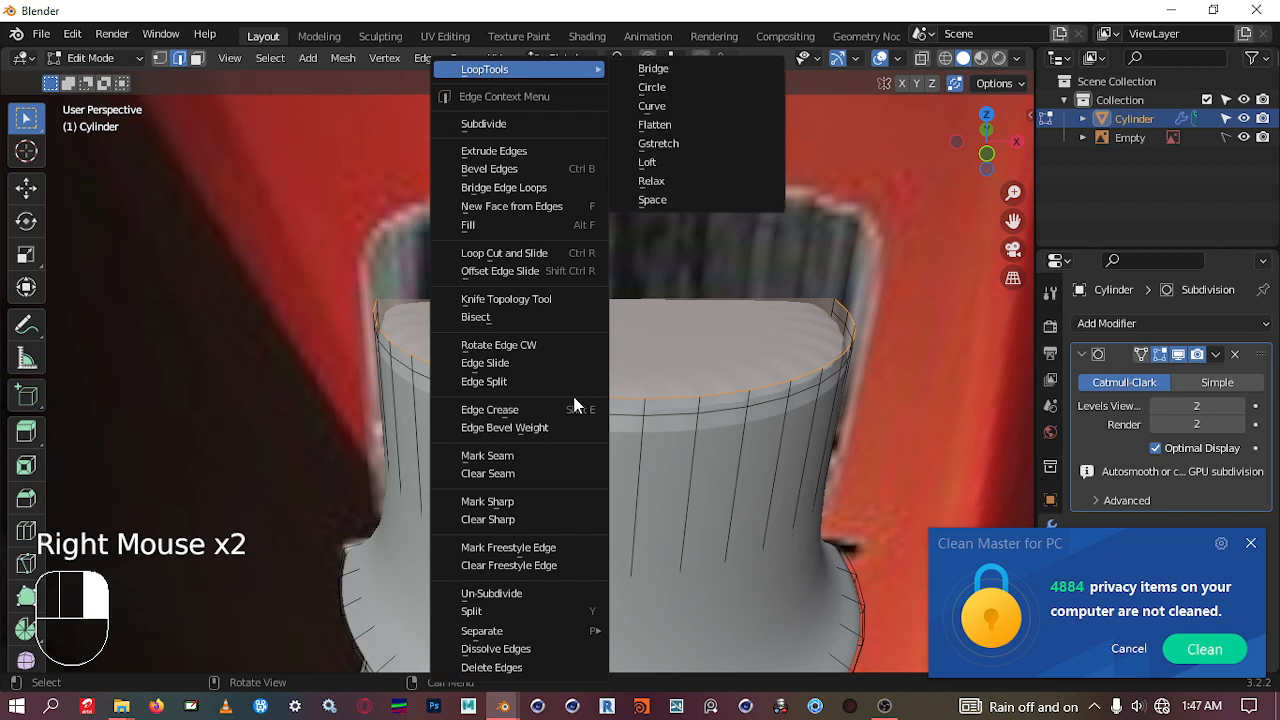
click(527, 501)
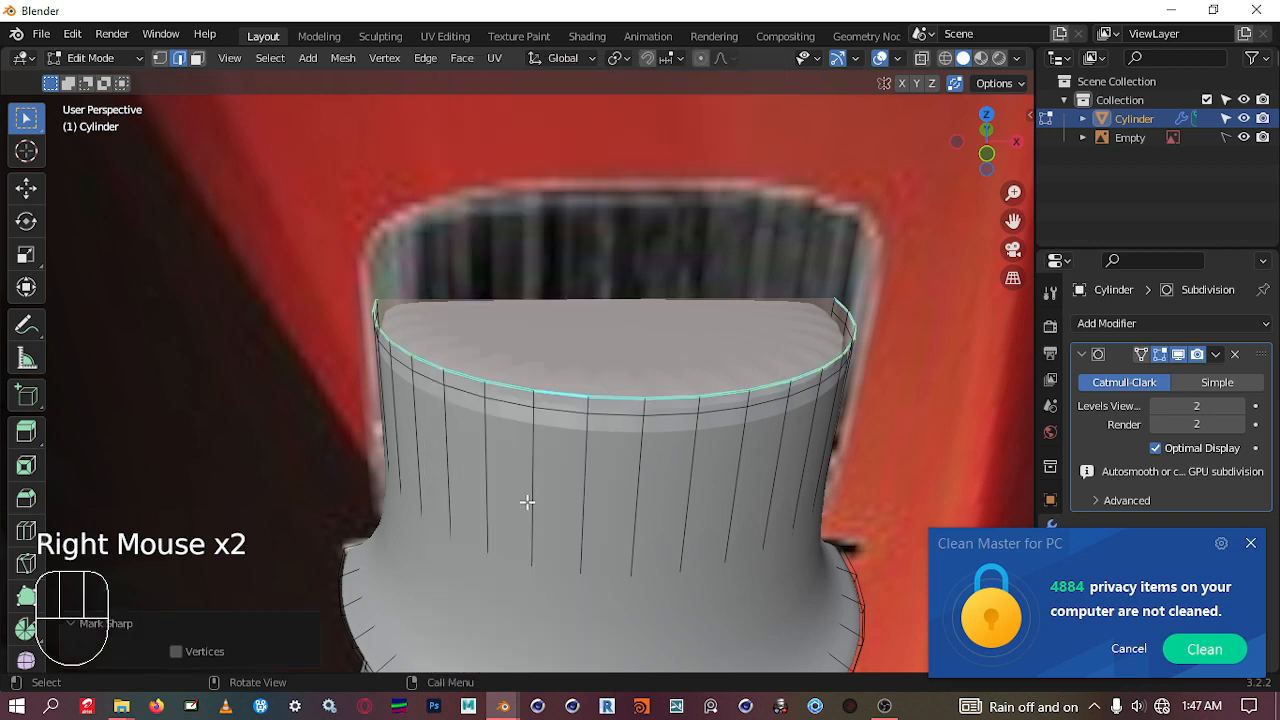
click(771, 374)
middle_drag(771, 374, 731, 358)
key(ctrl+z)
key(ctrl+z)
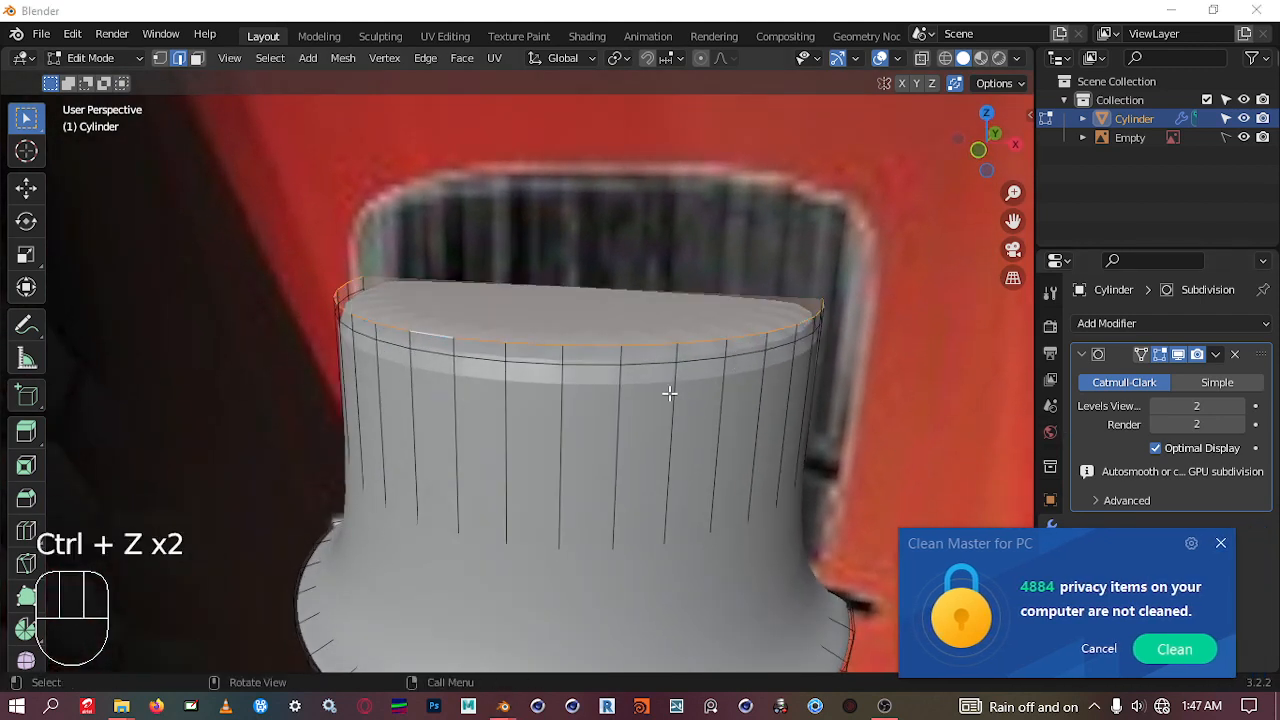
Step: Dismiss the cleanup notification and try applying an edge crease to the mouth's top rim loop
click(1247, 545)
right_click(466, 341)
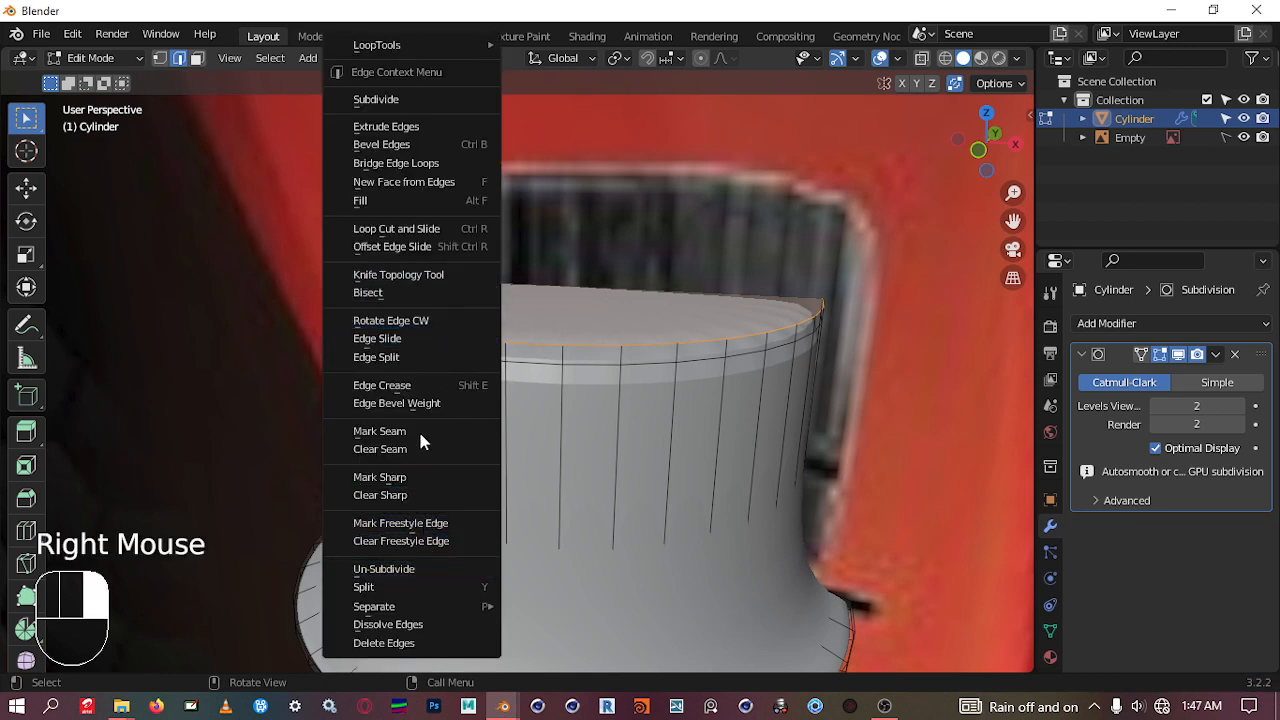
click(426, 386)
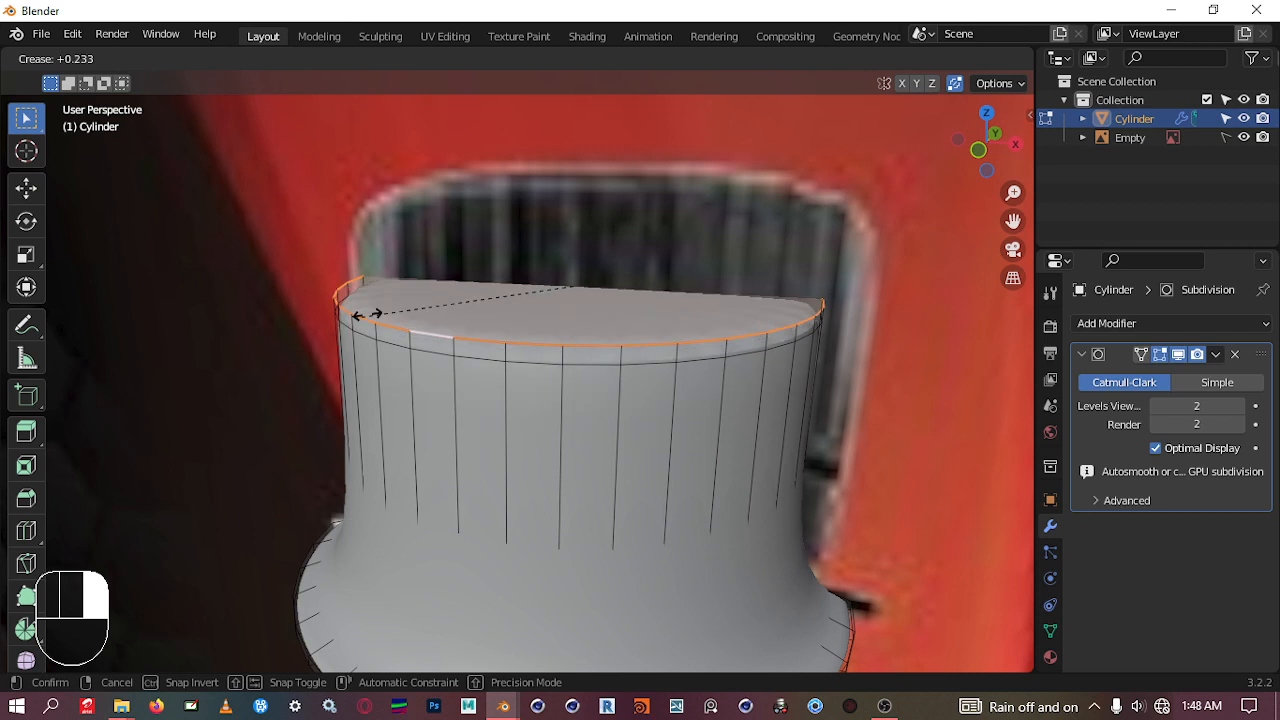
click(378, 311)
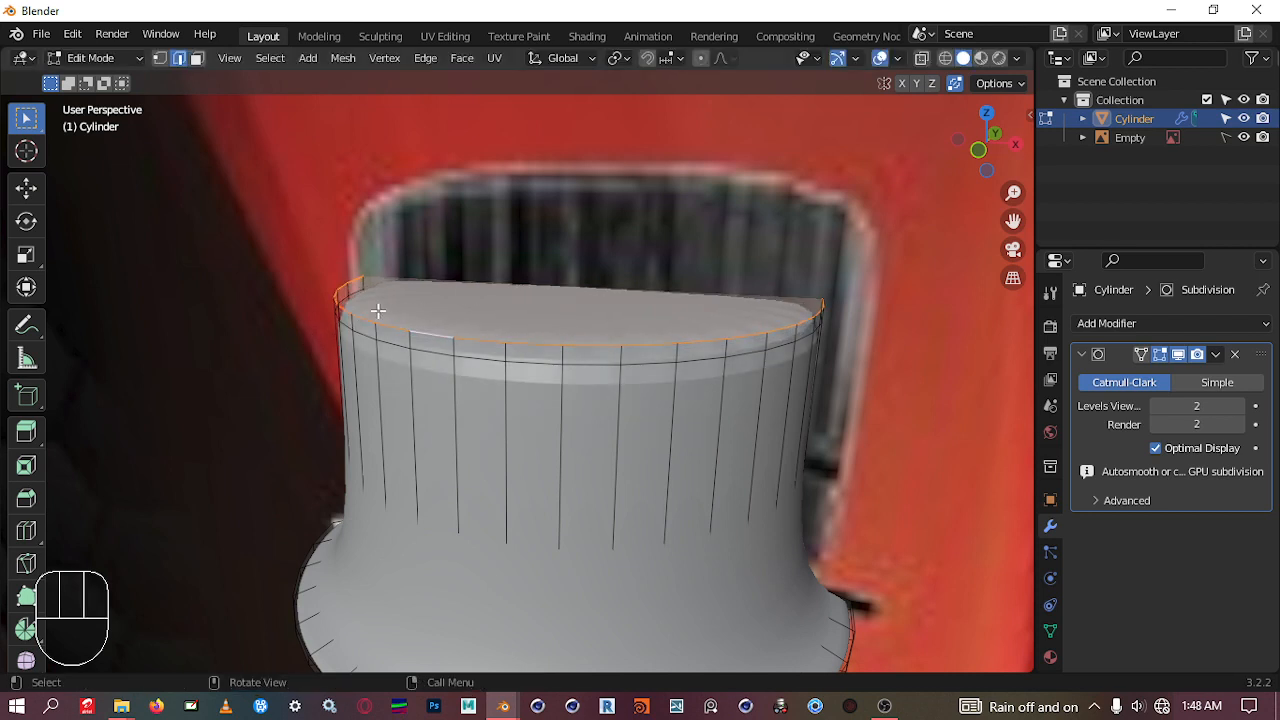
Step: Try moving the supporting edge loop below the mouth's rim upward along Z
click(494, 360)
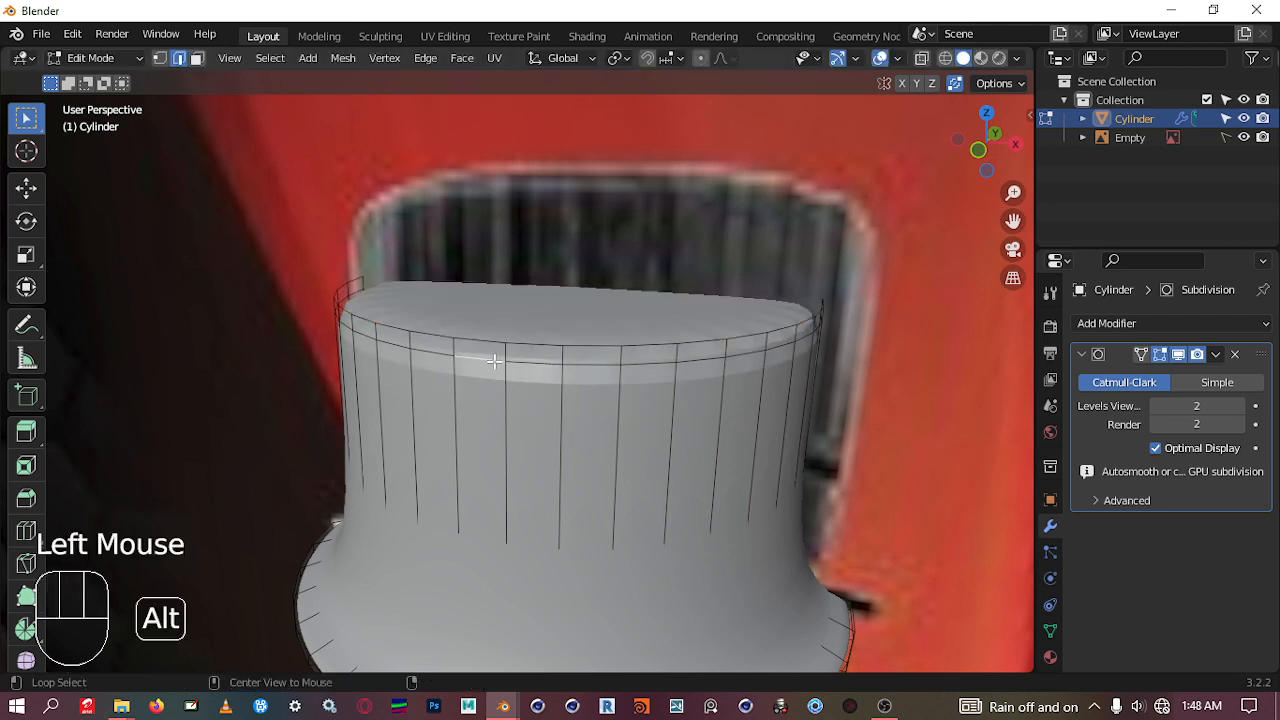
alt+click(494, 360)
key(g)
key(z)
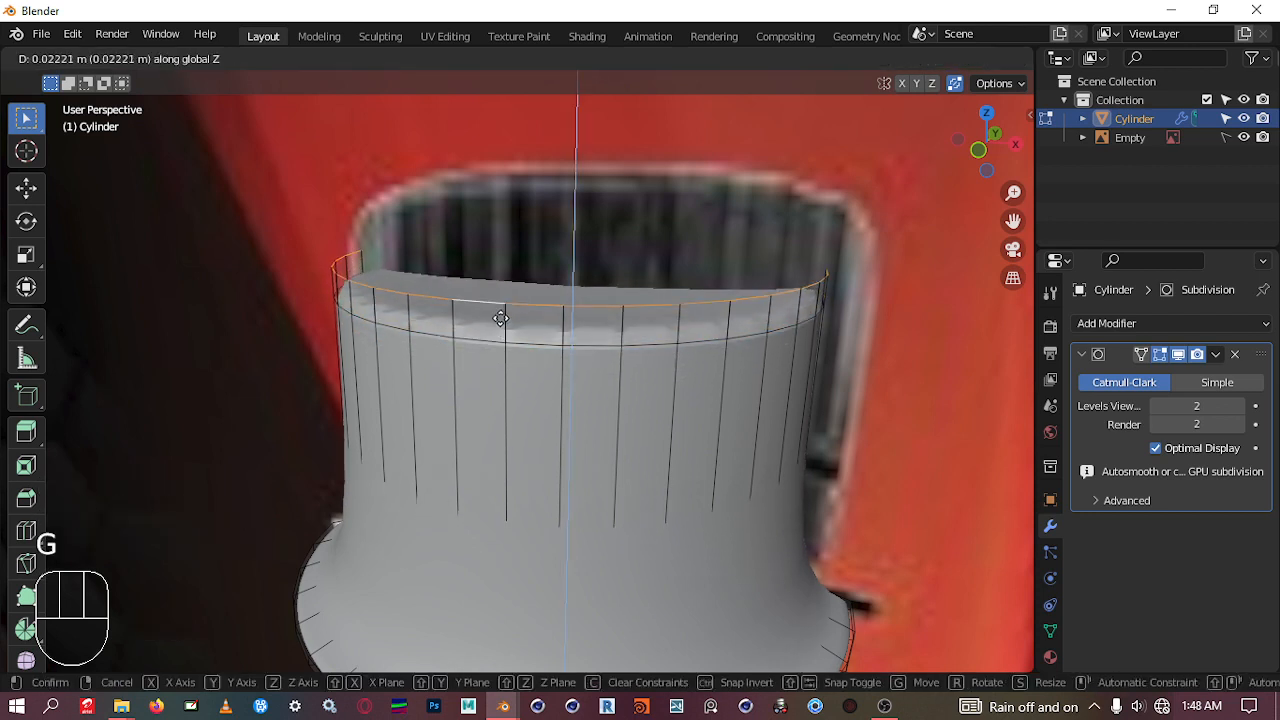
right_click(499, 342)
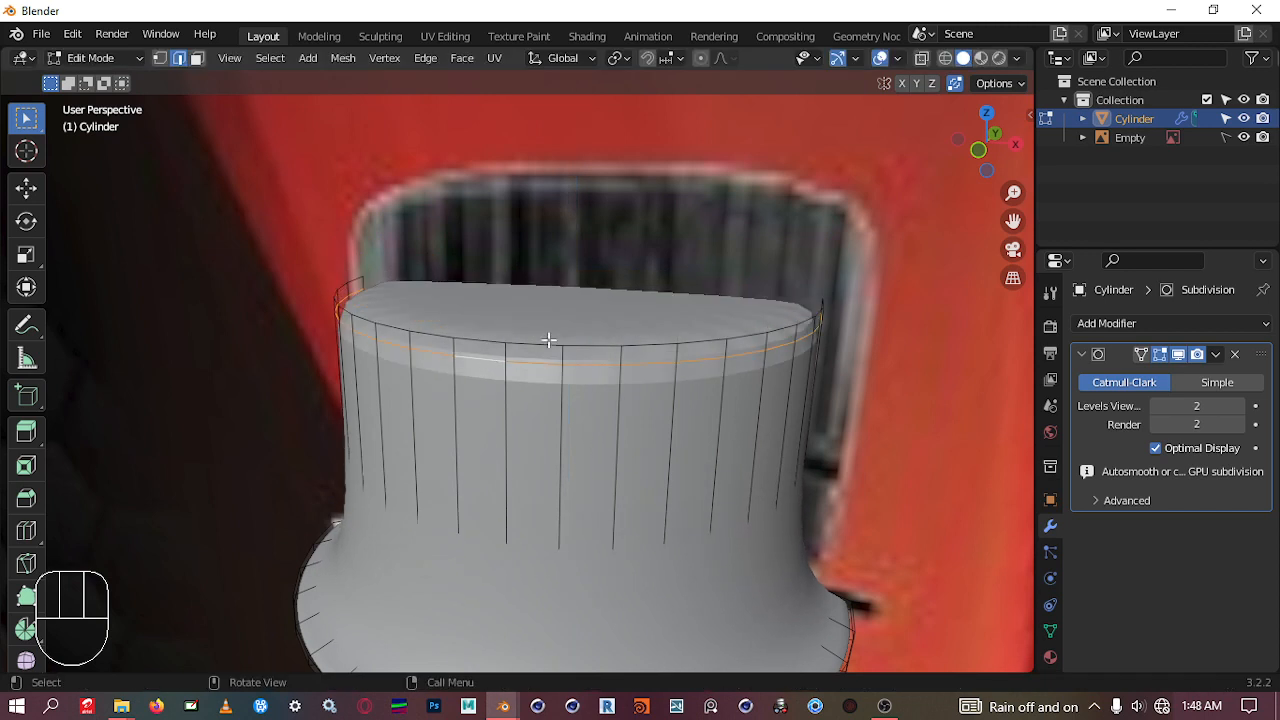
Step: Select the mouth's top face, try insetting it about 0.0194 m, and delete the face to open the bottle
click(875, 302)
middle_drag(875, 302, 757, 443)
scroll(846, 351, down, 1)
click(609, 420)
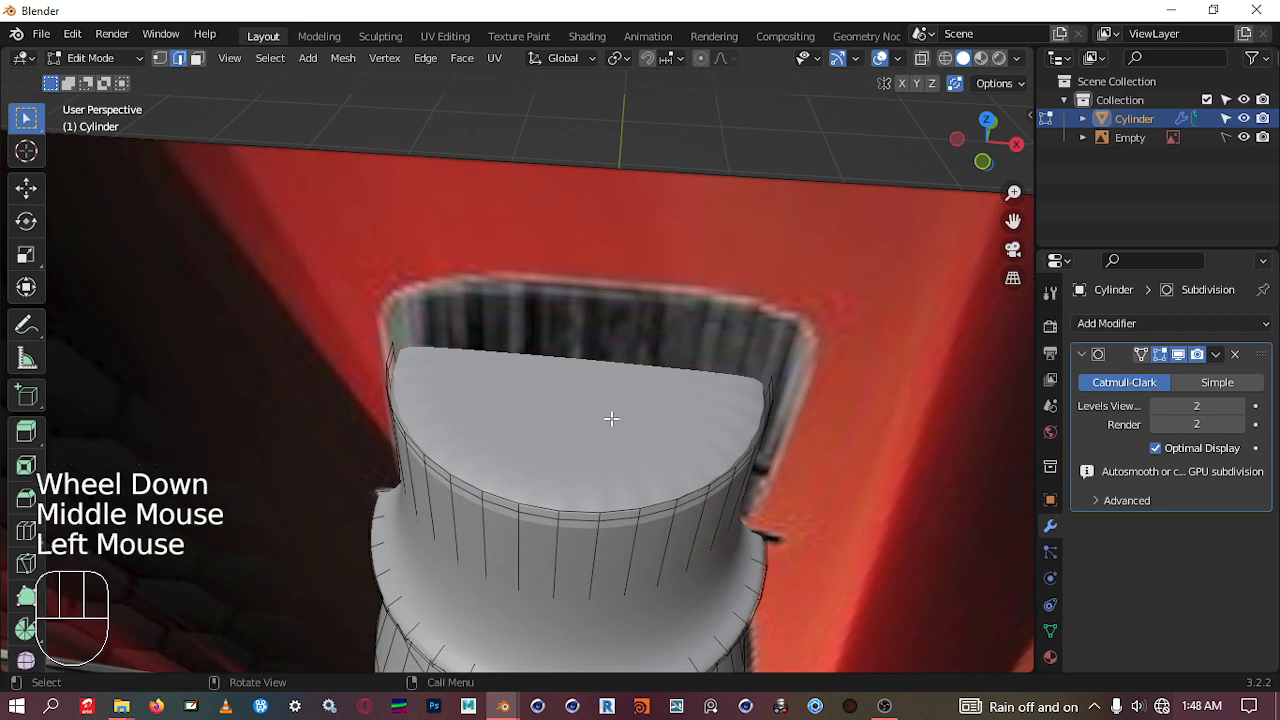
key(3)
click(612, 413)
middle_drag(614, 409, 651, 343)
scroll(621, 357, up, 1)
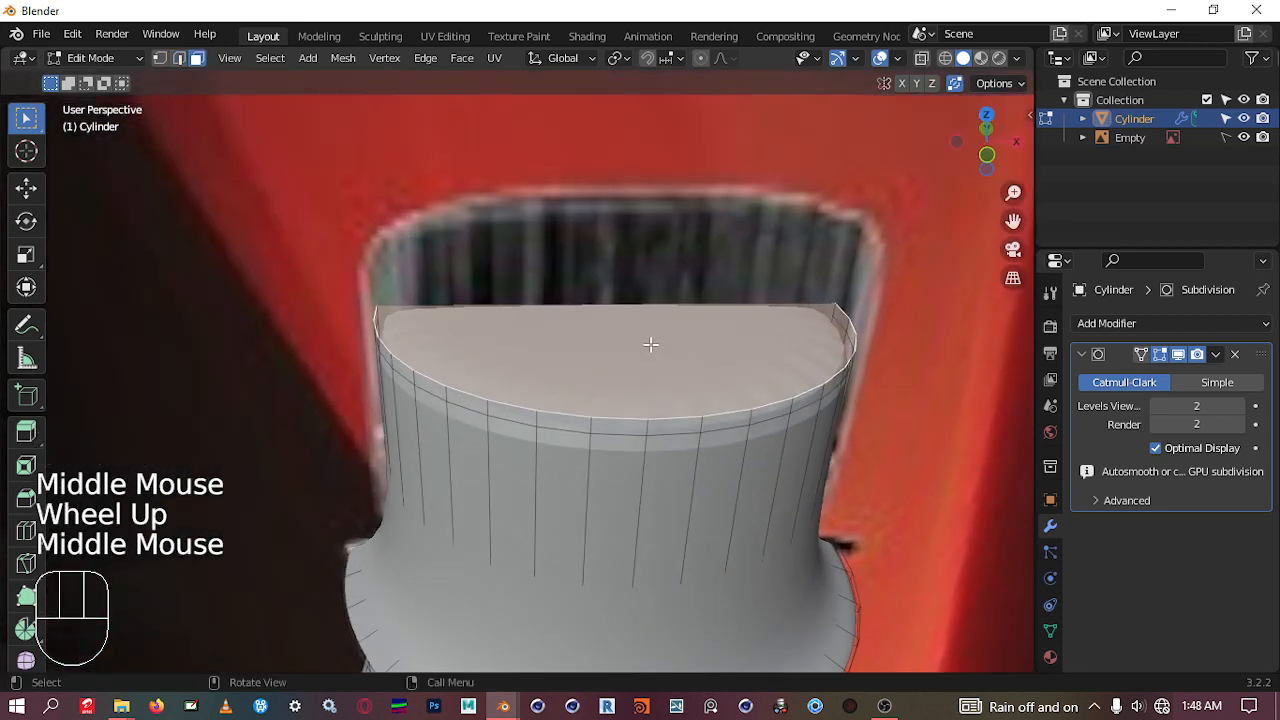
key(i)
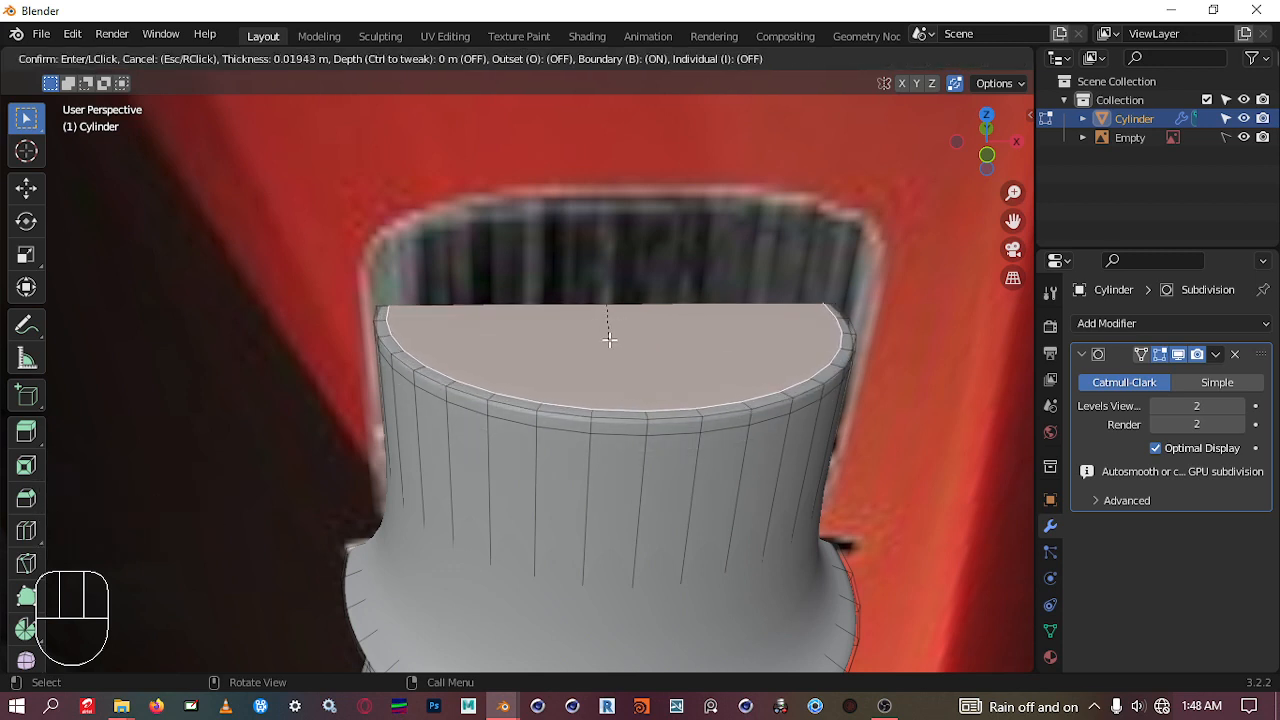
click(609, 339)
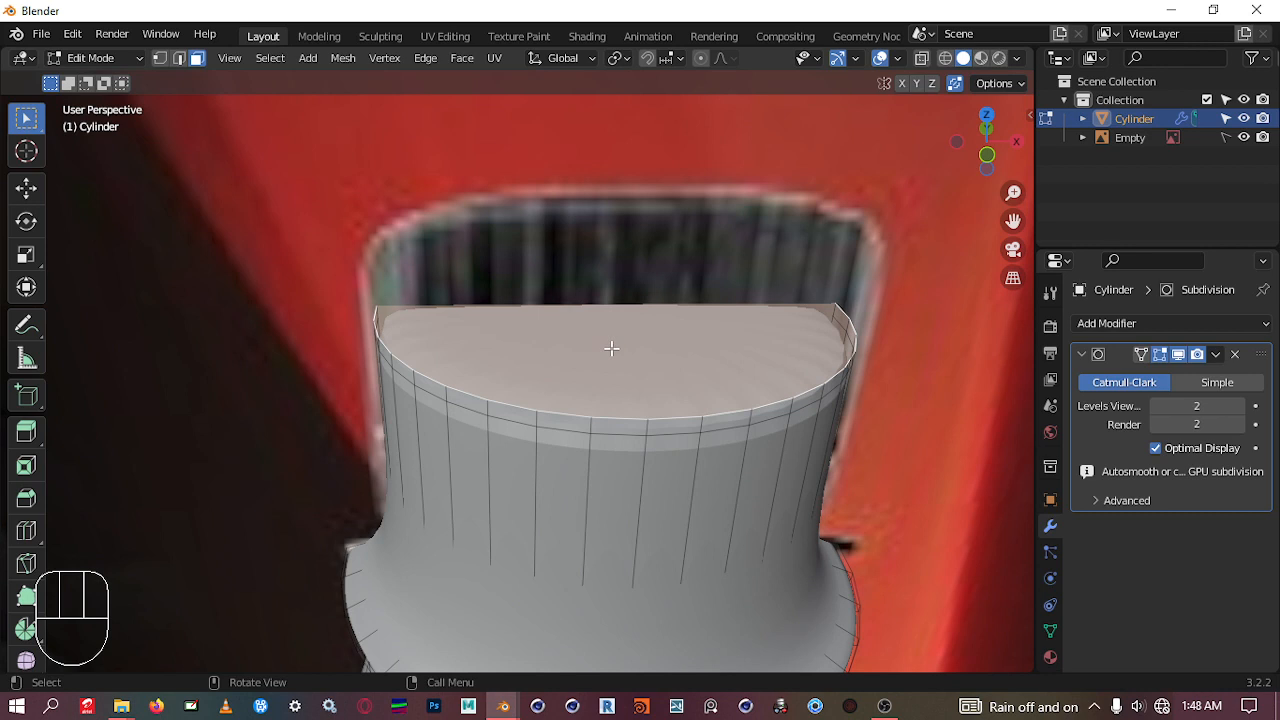
key(x)
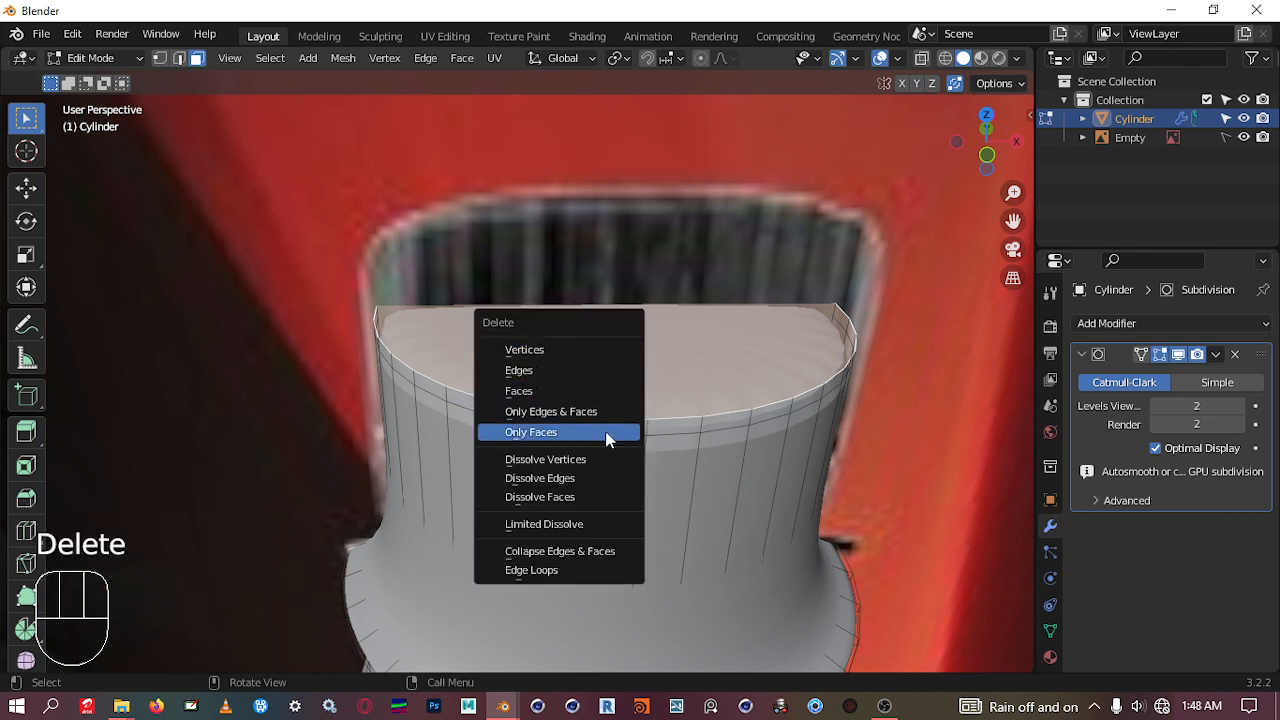
click(545, 391)
Step: Add an edge loop at the base of the mouth section just above the neck ring, slide factor about 0.715
scroll(694, 363, down, 2)
middle_drag(694, 386, 646, 404)
scroll(646, 404, down, 1)
middle_drag(677, 454, 540, 388)
scroll(543, 386, down, 1)
scroll(571, 483, up, 2)
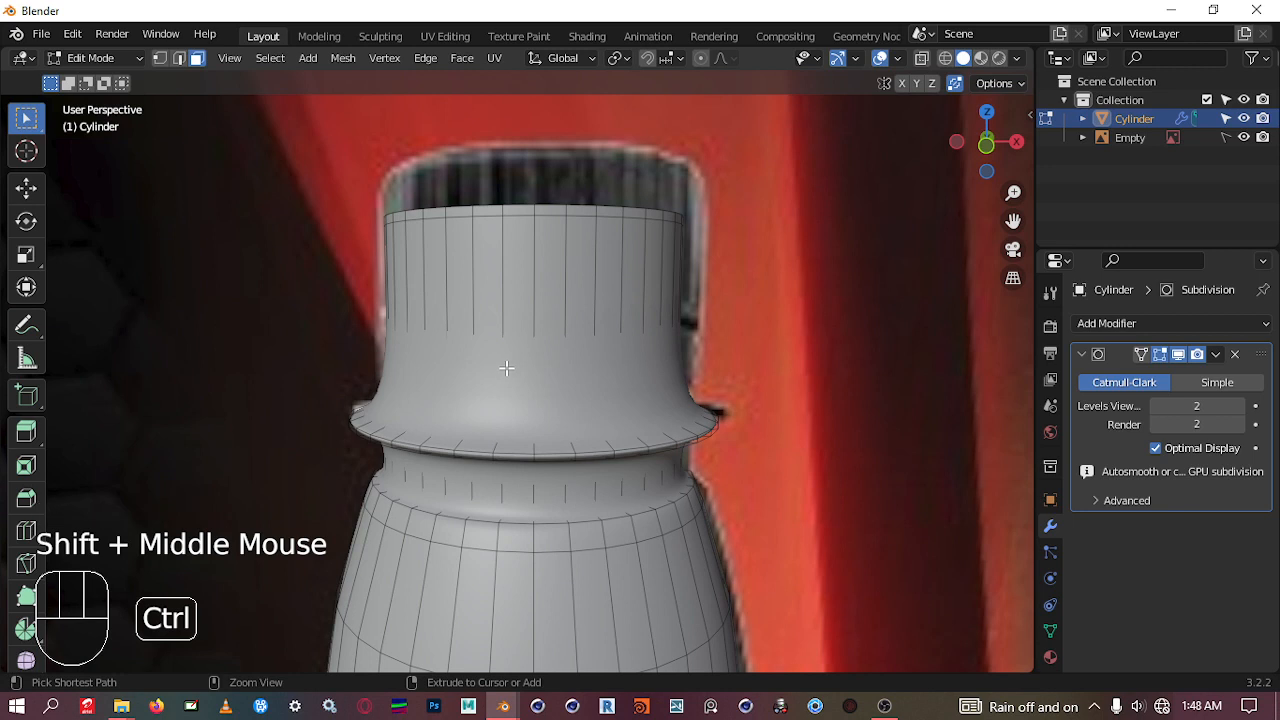
key(ctrl+r)
click(510, 360)
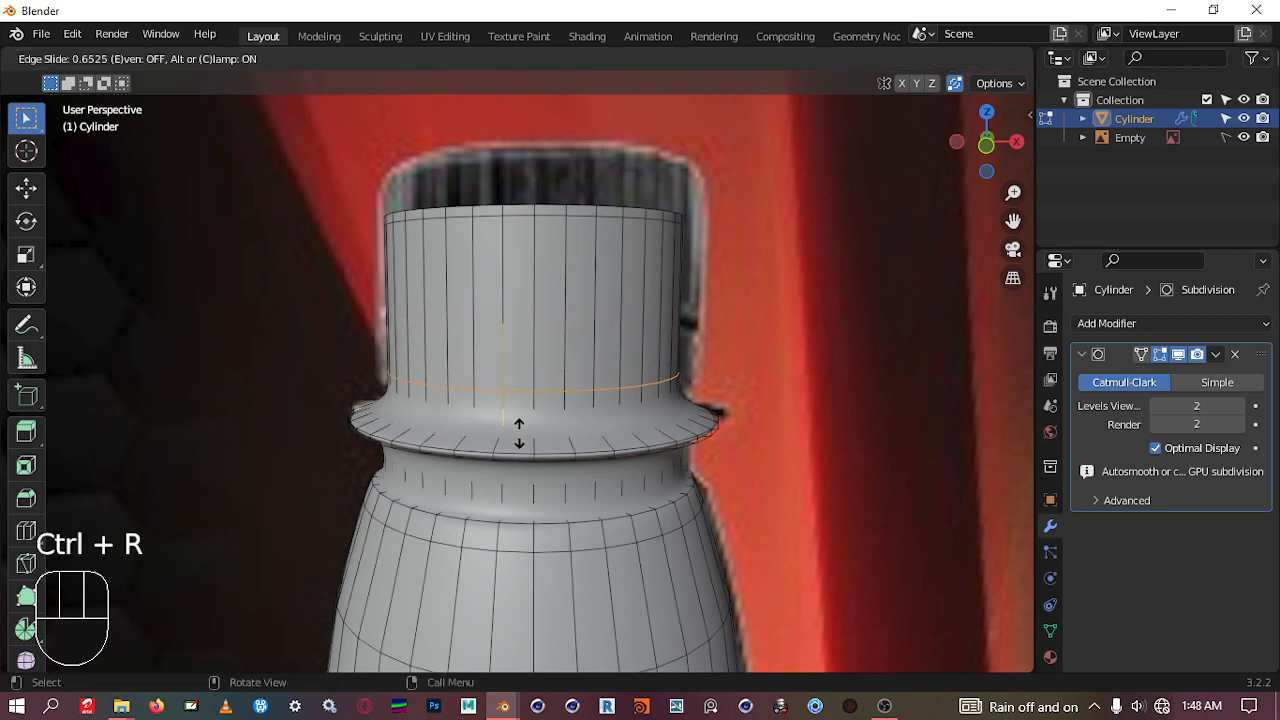
click(519, 434)
Step: Add an edge loop around the short neck just under the flared ring, with a slide factor of about -0.608
middle_drag(519, 434, 541, 347)
scroll(541, 347, up, 2)
key(ctrl)
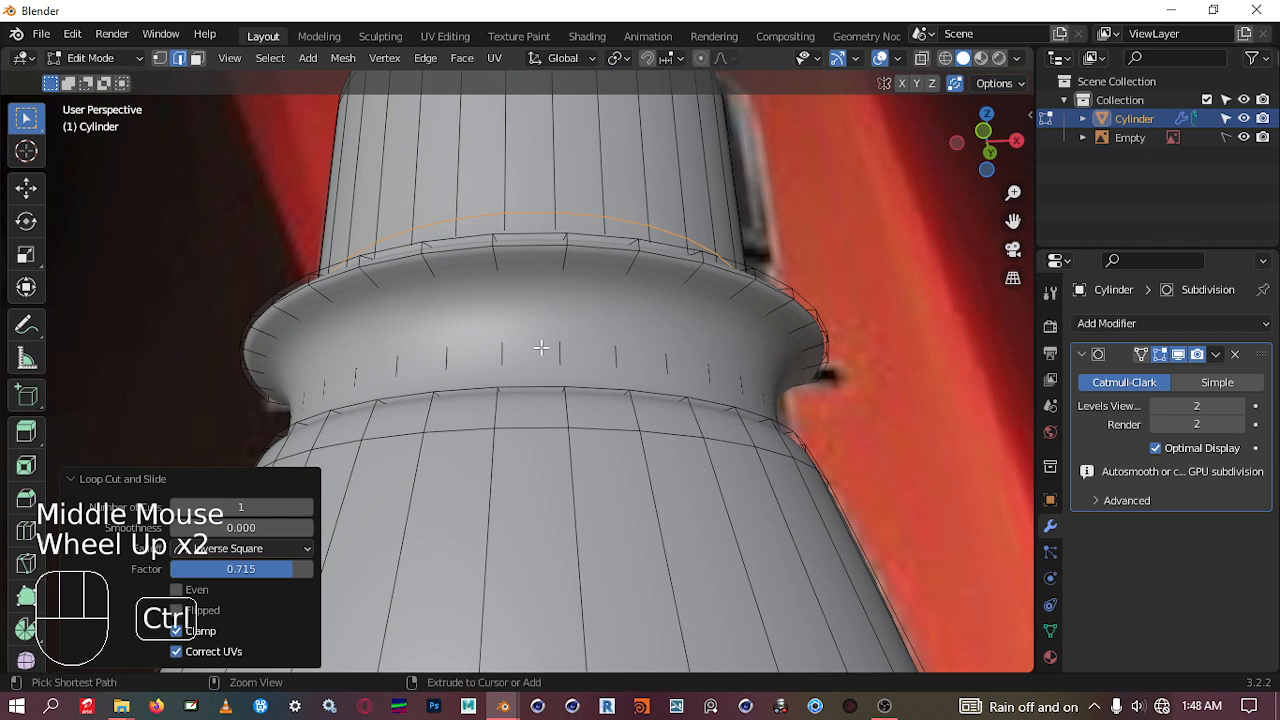
key(ctrl+r)
click(548, 352)
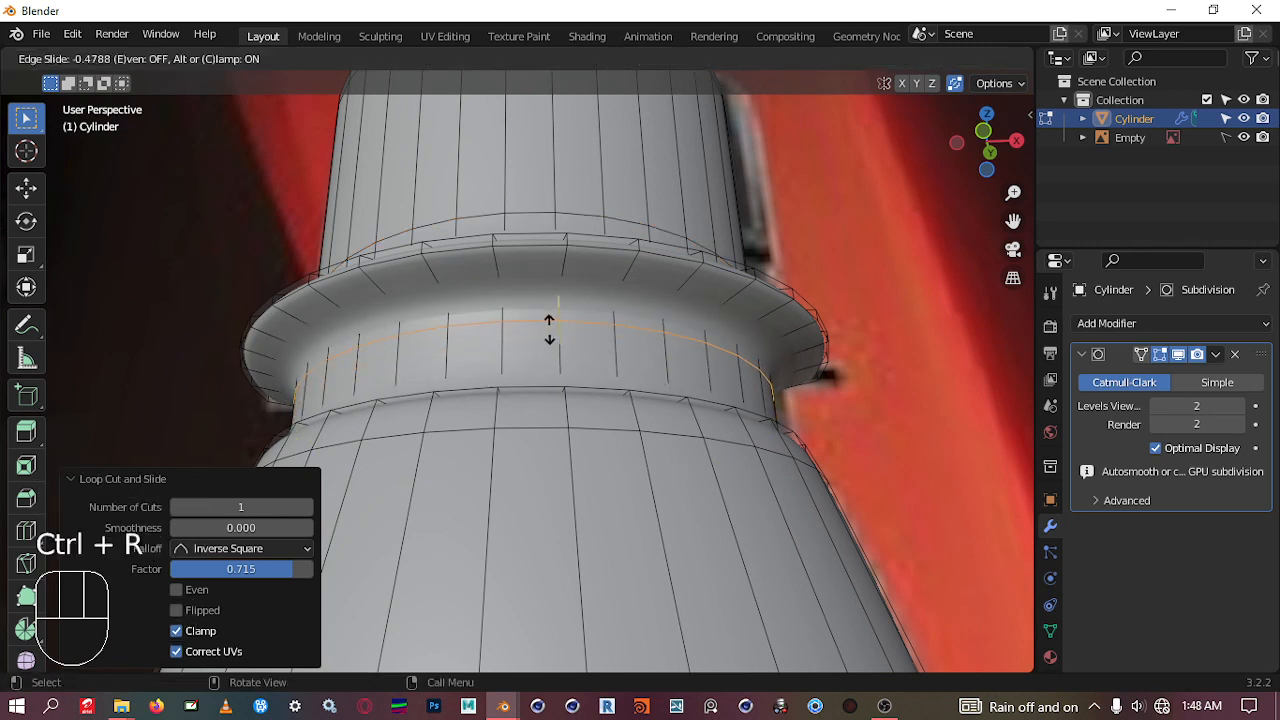
click(548, 330)
Step: Add an edge loop around the upper slope of the flared neck ring, with a slide factor of about 0.31
scroll(670, 305, down, 2)
middle_drag(671, 300, 558, 470)
scroll(546, 503, up, 1)
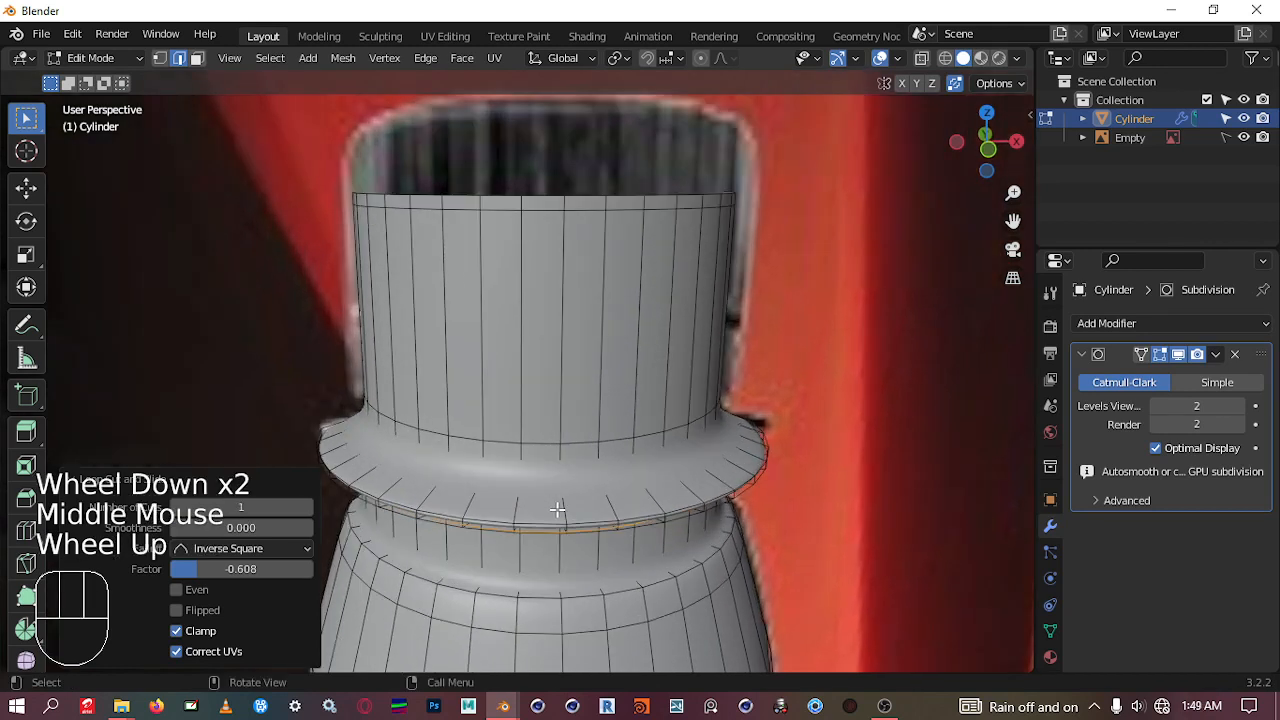
key(ctrl+r)
click(559, 502)
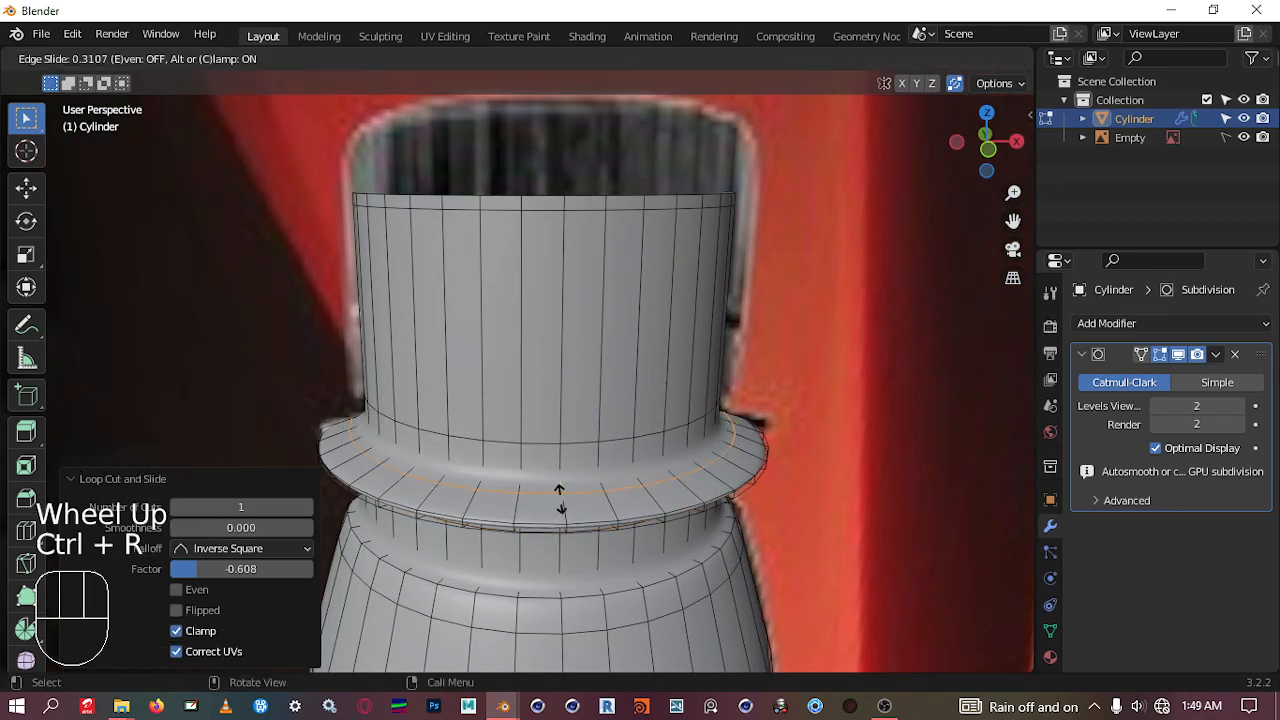
click(559, 496)
Step: Examine the neck ring up close, leave Edit Mode, deselect the bottle and review its smoothed overall shape against the reference
scroll(800, 394, down, 2)
middle_drag(800, 394, 524, 335)
scroll(525, 484, up, 1)
scroll(525, 484, up, 1)
scroll(446, 500, up, 1)
scroll(446, 500, up, 1)
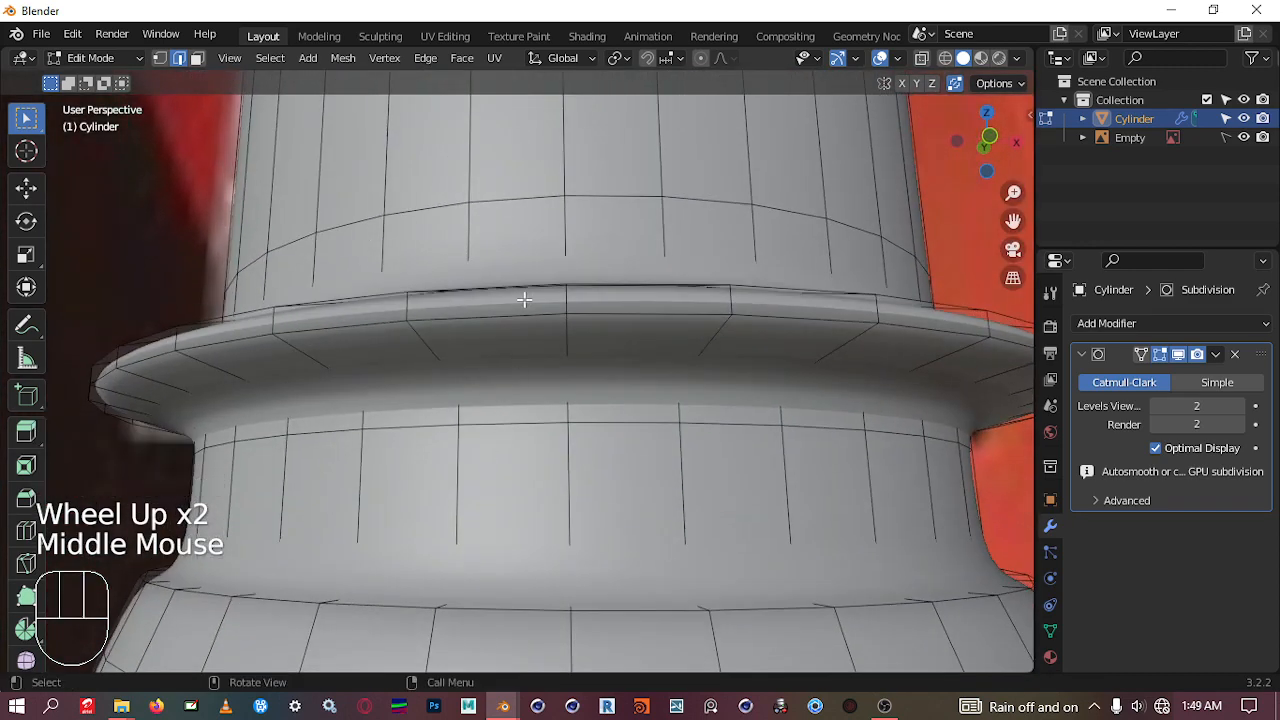
scroll(524, 298, down, 8)
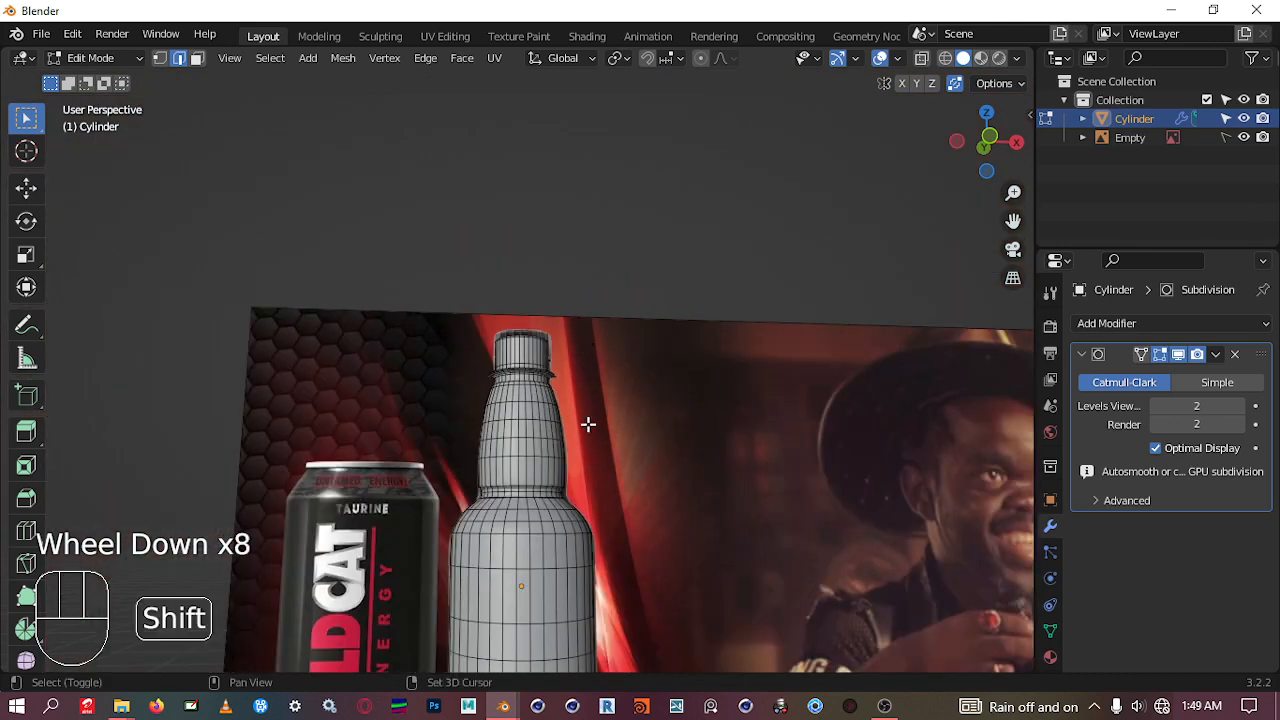
shift+middle_drag(583, 375, 603, 289)
scroll(590, 300, up, 2)
scroll(560, 318, down, 1)
key(Tab)
click(705, 283)
middle_drag(713, 289, 734, 346)
scroll(819, 266, down, 2)
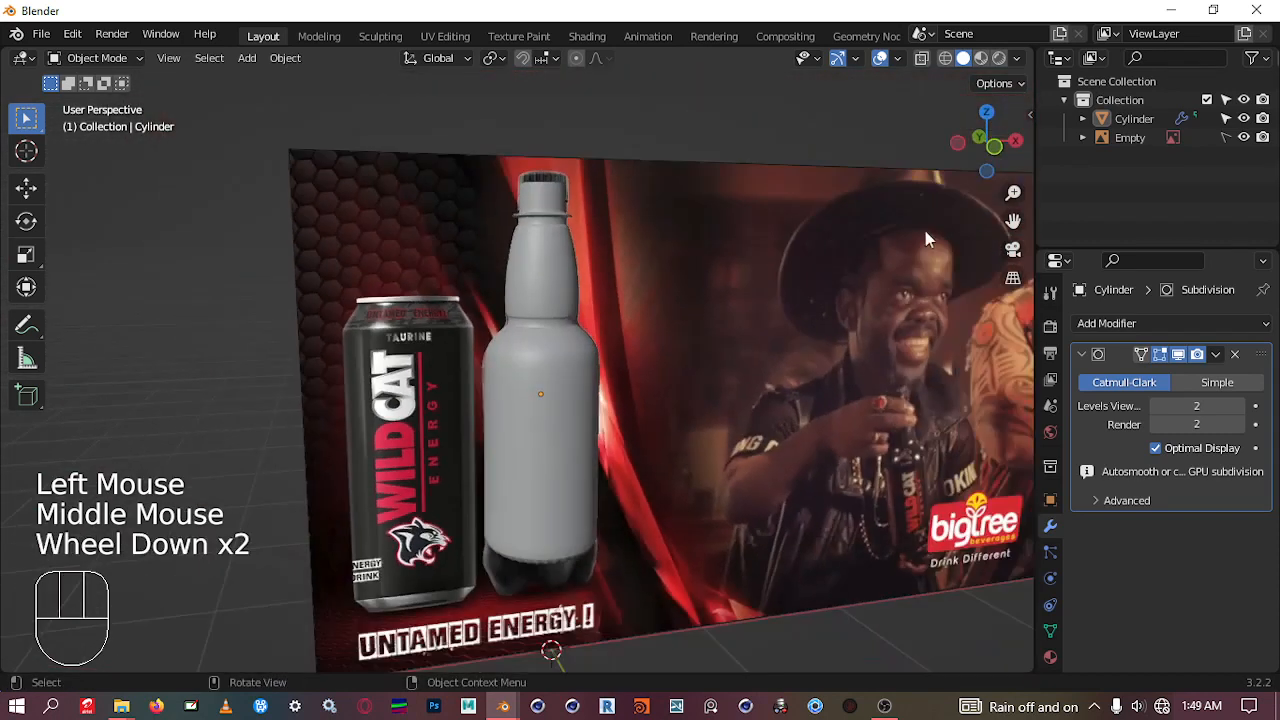
Step: Toggle the viewport visibility of the bottle and the reference image, and disable the reference image in renders
click(1244, 118)
click(1244, 118)
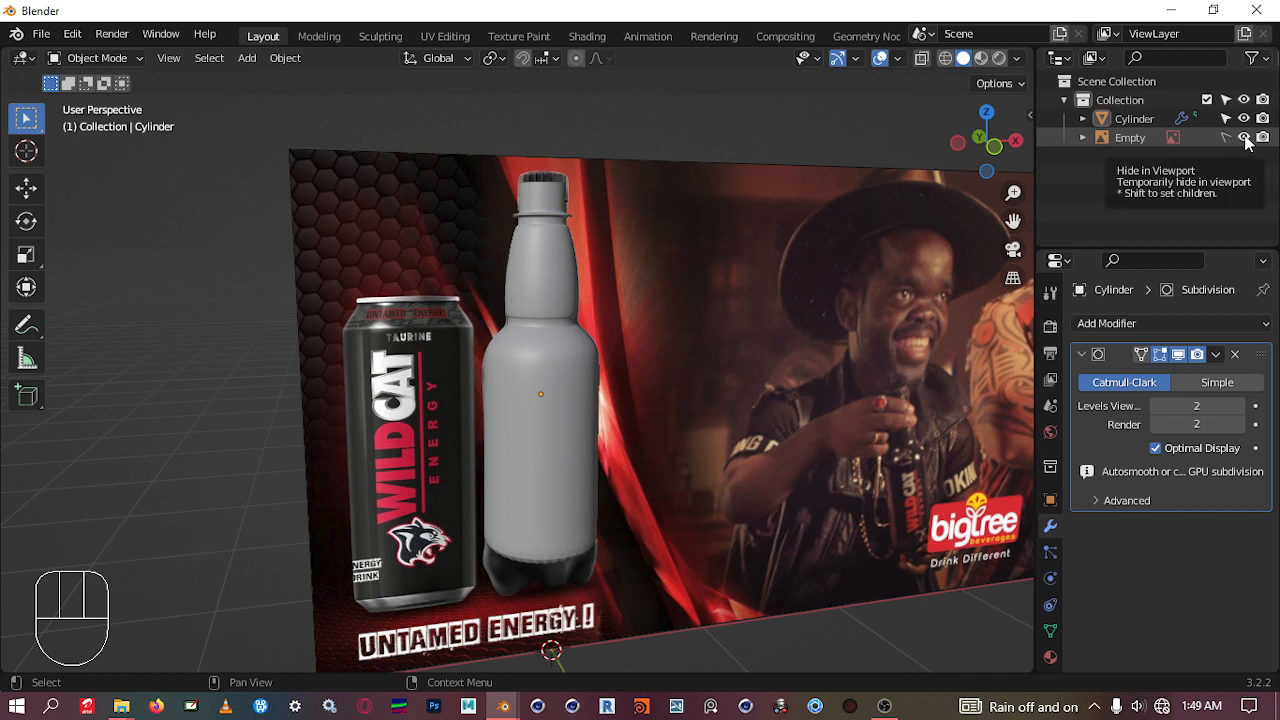
click(1243, 139)
click(1243, 139)
click(1243, 139)
click(1243, 139)
click(1243, 139)
click(1243, 139)
click(1243, 139)
click(1243, 139)
click(1243, 139)
click(1243, 139)
click(1262, 139)
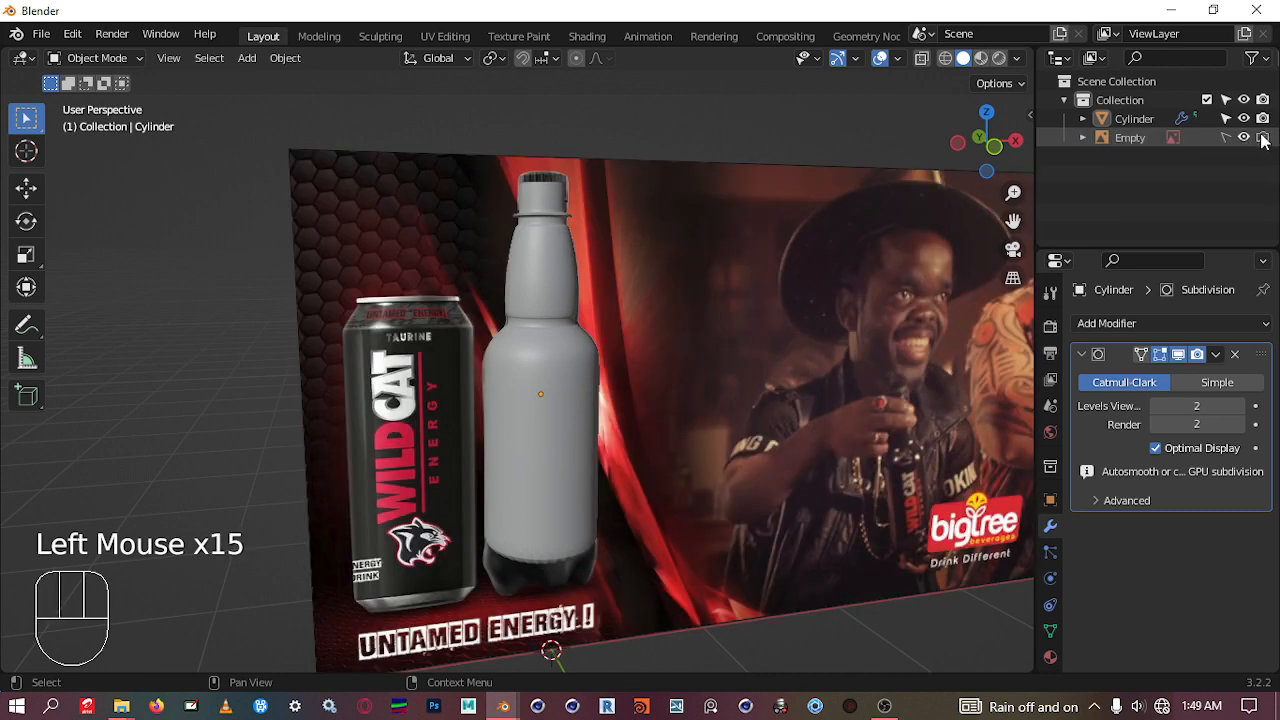
Step: Hide the reference image to examine the bottle's smoothed form on its own, and show the image again
click(1243, 139)
scroll(551, 324, down, 1)
mouse_move(551, 324)
middle_down()
mouse_move(651, 234)
mouse_move(703, 323)
mouse_move(574, 371)
mouse_move(506, 291)
mouse_move(605, 304)
mouse_move(543, 340)
middle_up()
scroll(614, 289, up, 3)
shift+middle_drag(614, 289, 551, 437)
scroll(548, 418, down, 1)
scroll(548, 418, up, 2)
scroll(548, 424, down, 2)
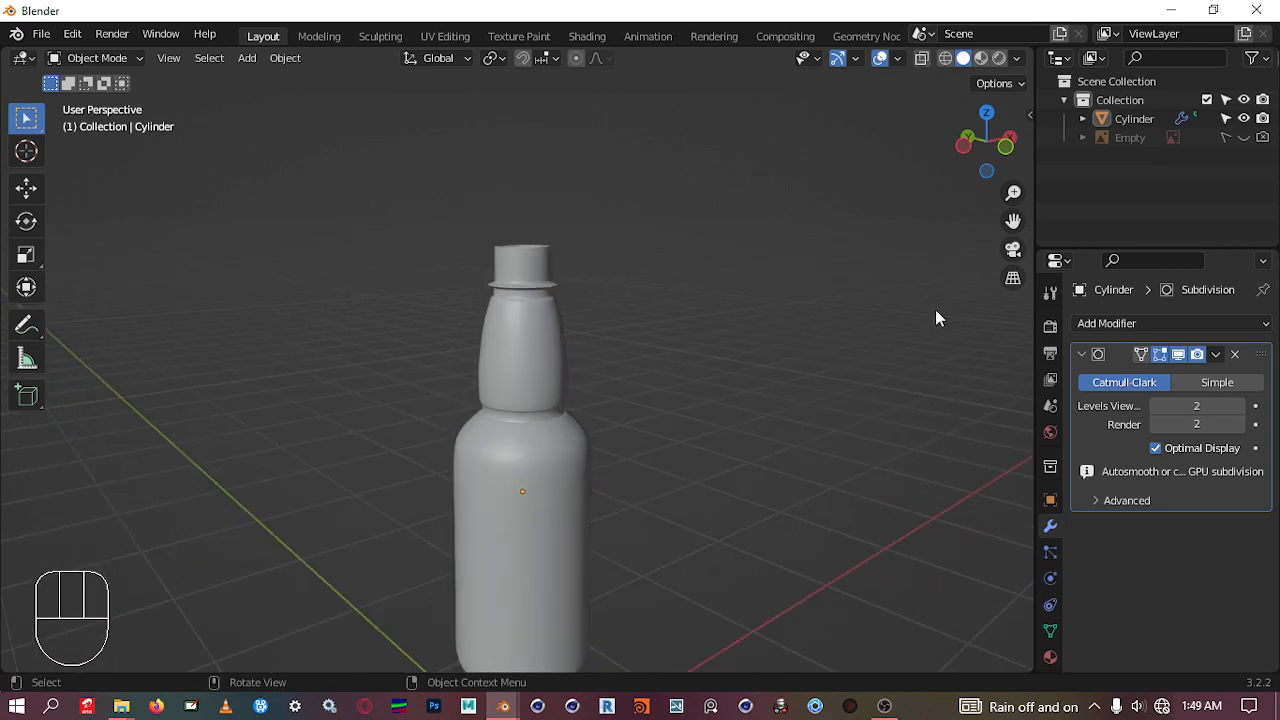
click(1244, 138)
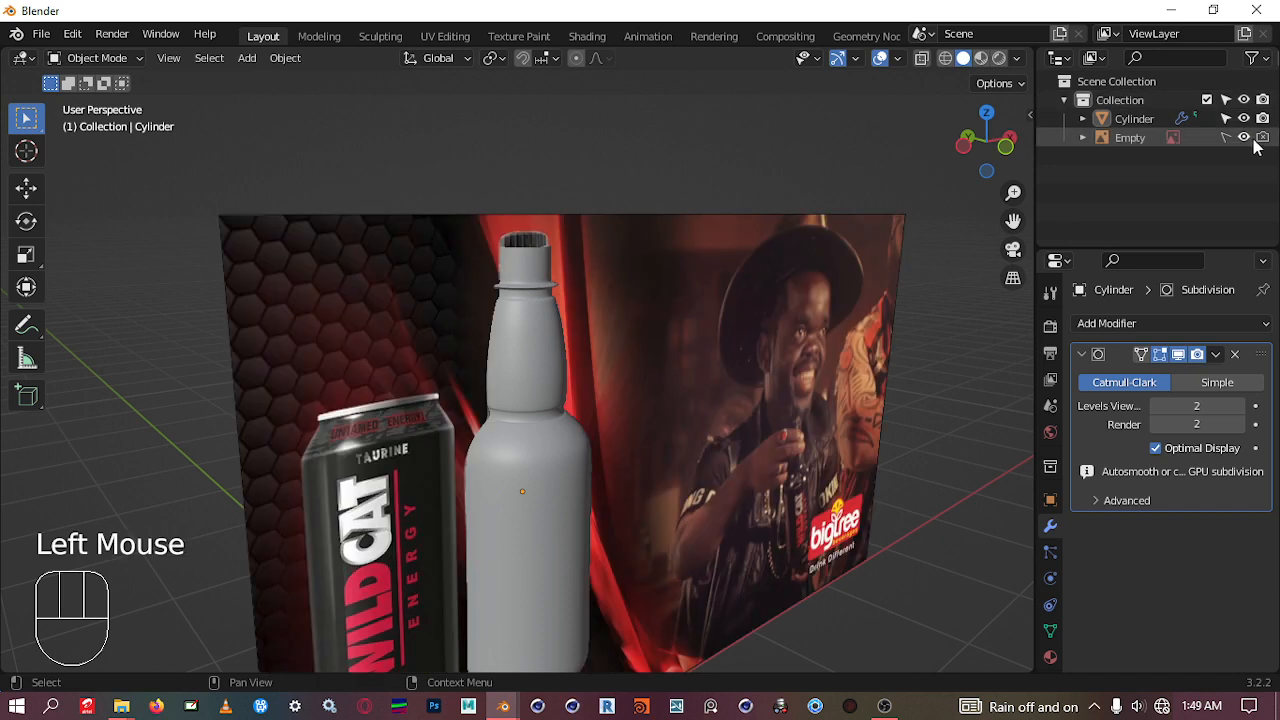
Step: Turn off the Subdivision modifier's viewport display and enter Edit Mode on the bottle
scroll(784, 258, down, 1)
shift+middle_drag(618, 468, 528, 336)
scroll(558, 362, up, 2)
scroll(570, 368, up, 1)
shift+middle_drag(612, 331, 608, 445)
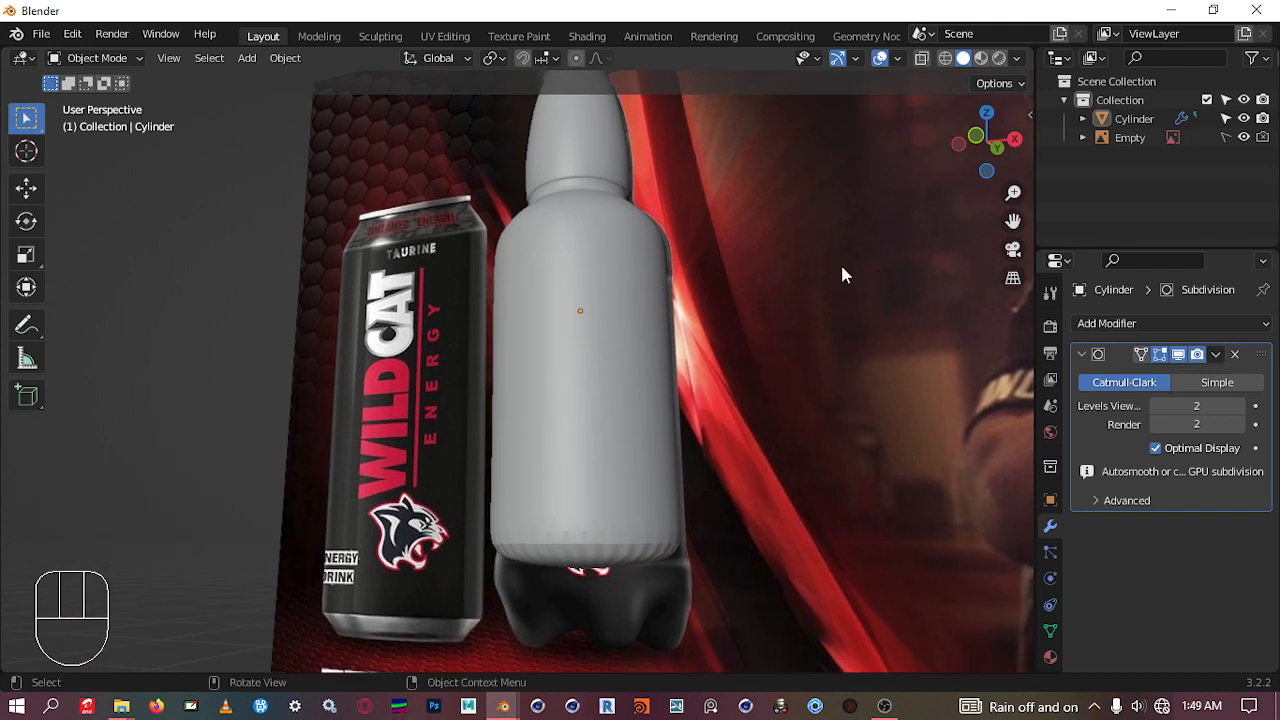
click(1178, 354)
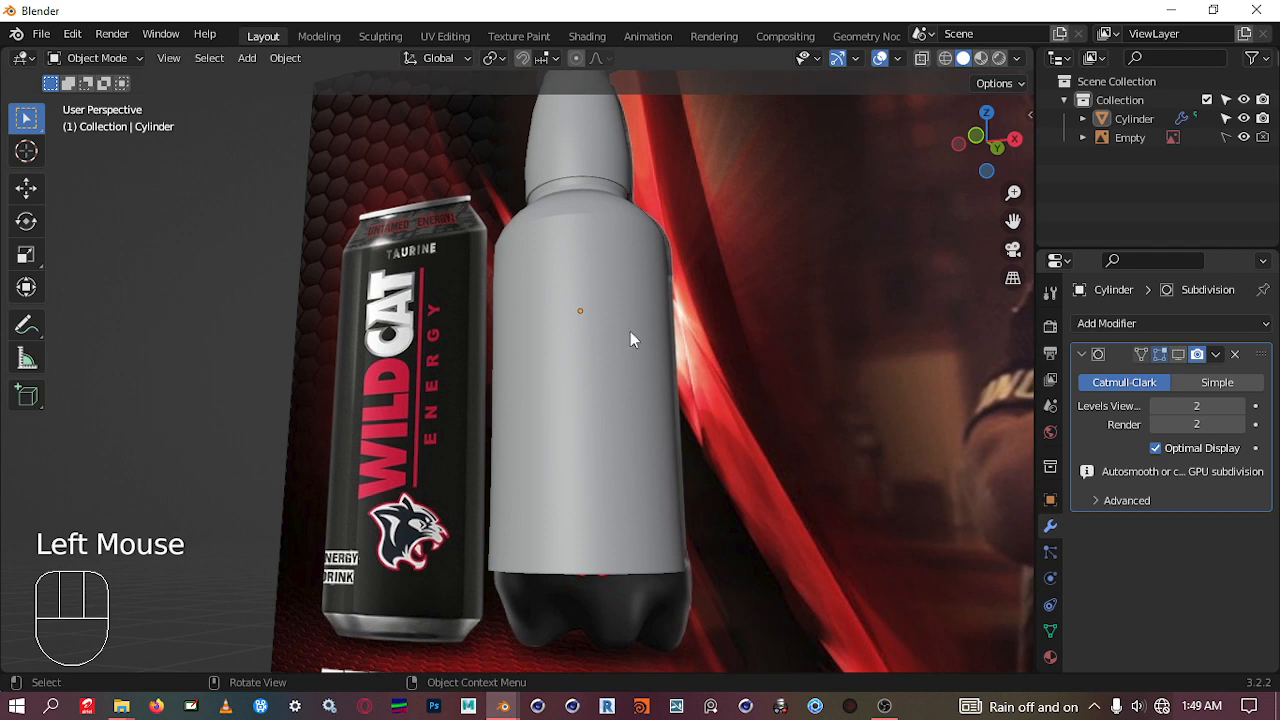
middle_drag(475, 340, 684, 380)
click(678, 366)
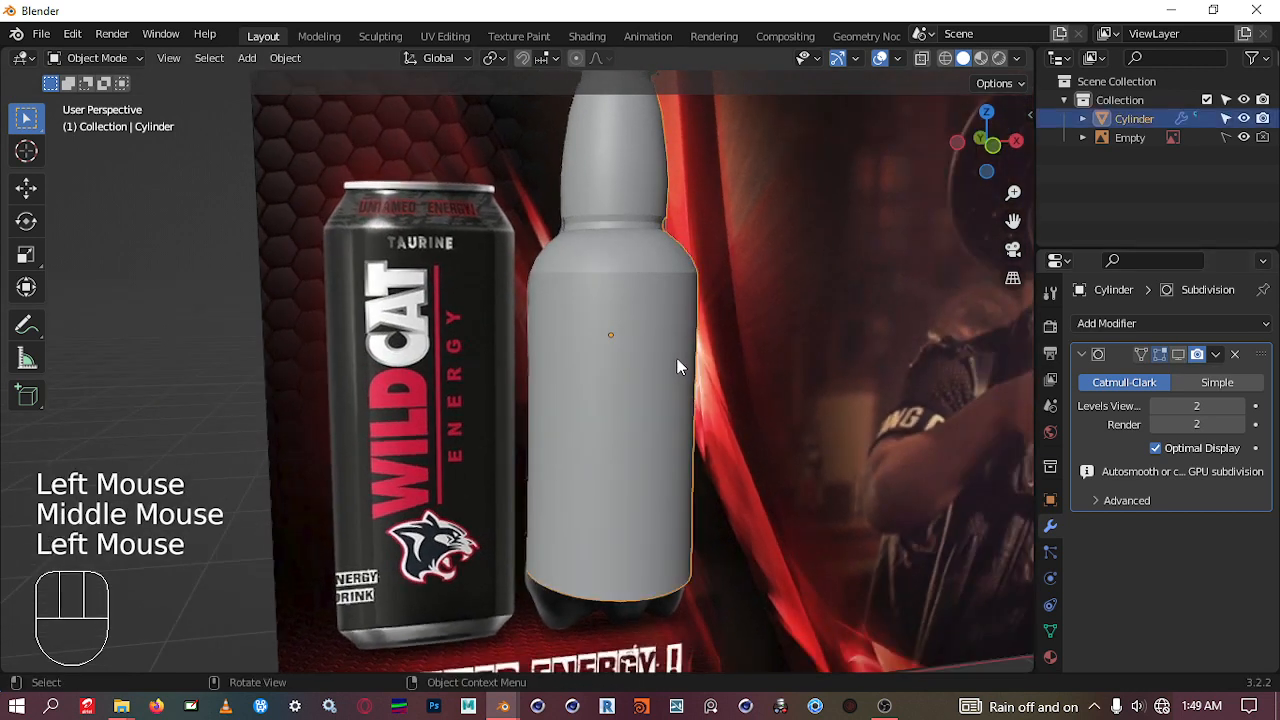
key(Tab)
scroll(651, 397, up, 2)
shift+middle_drag(651, 397, 560, 343)
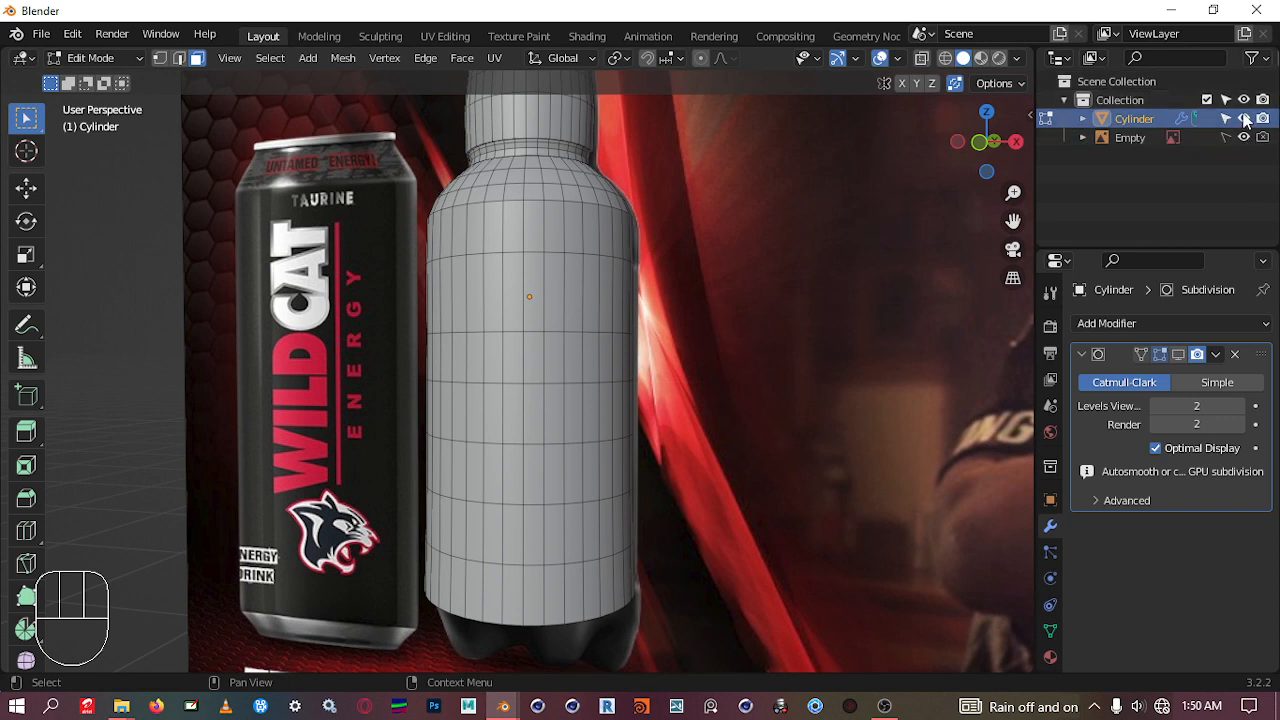
Step: Hide the bottle mesh to examine the seam line above the TAURINE text on the reference, and show the mesh again
click(1245, 119)
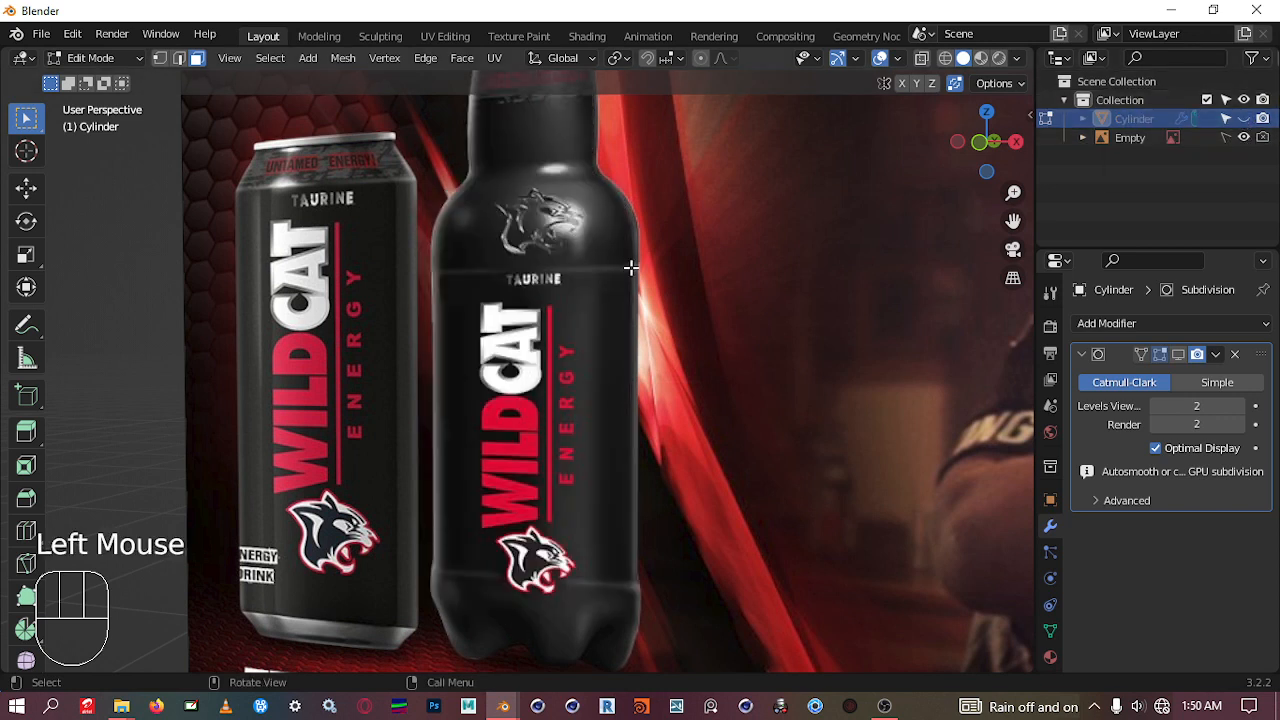
scroll(630, 279, up, 2)
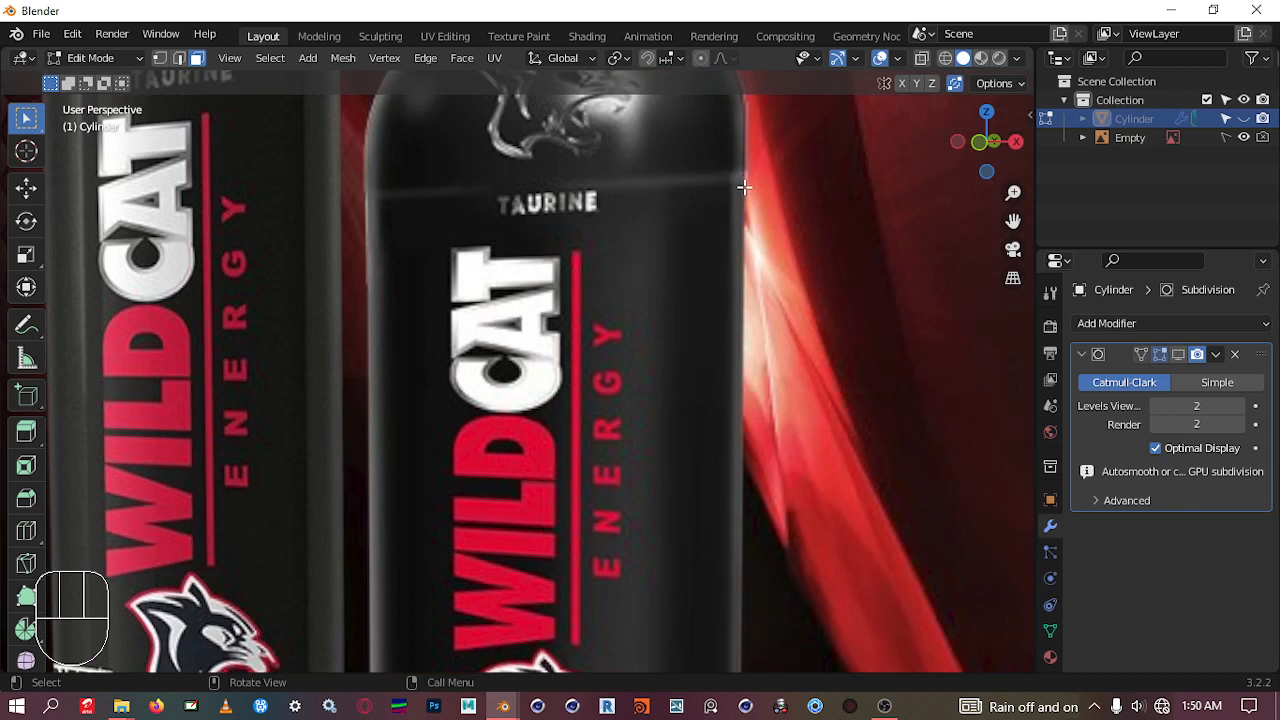
scroll(730, 198, down, 2)
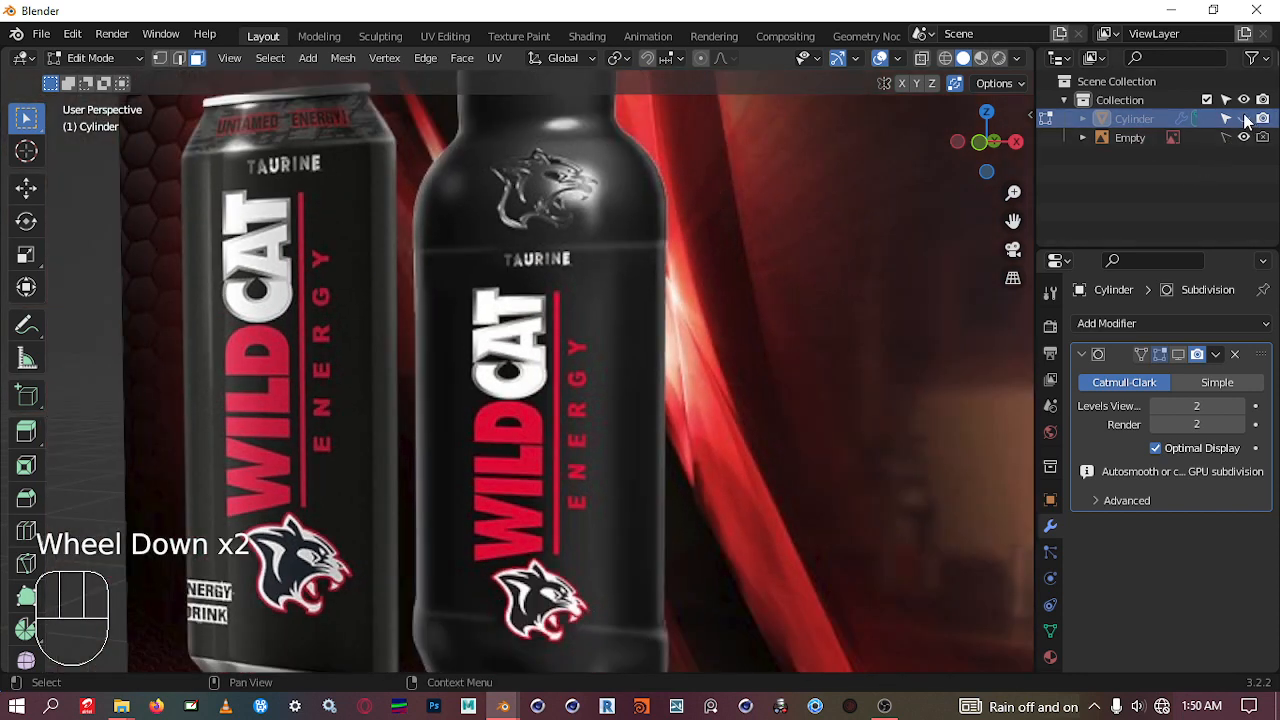
click(1245, 119)
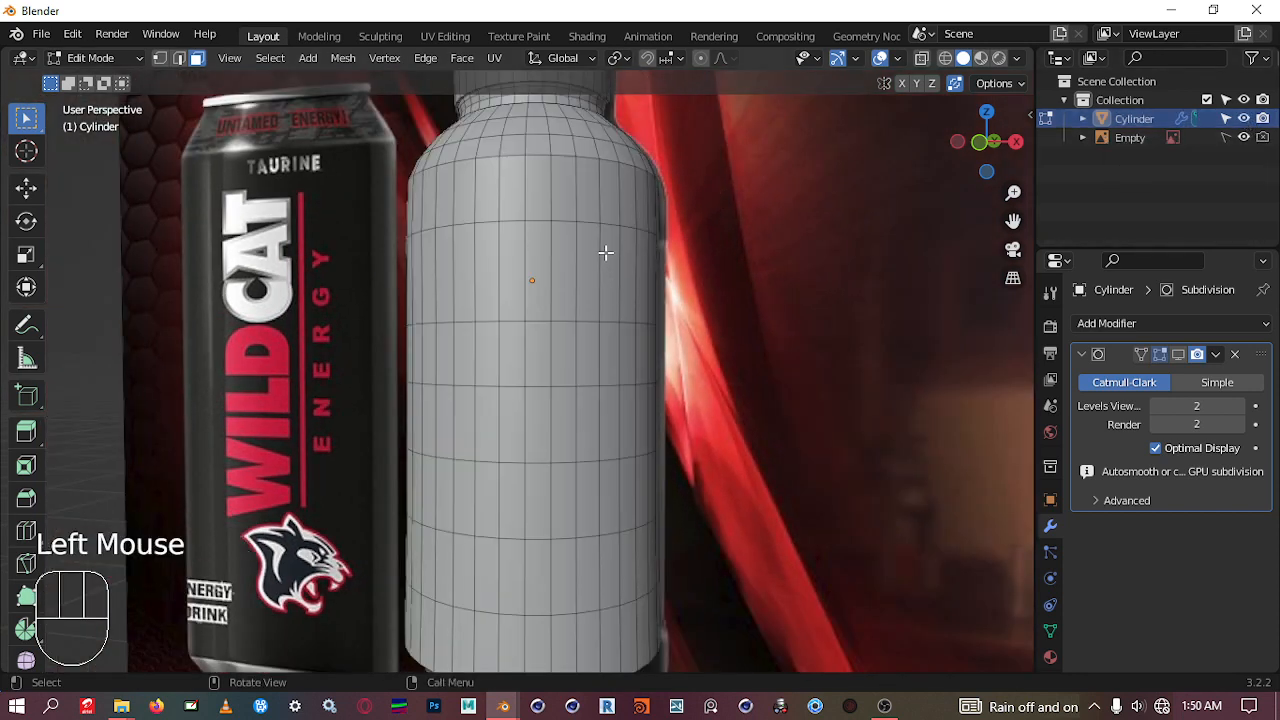
Step: In front wireframe view, add an edge loop around the body just below the TAURINE text, slide factor about -0.464
key(KP_1)
key(shift+z)
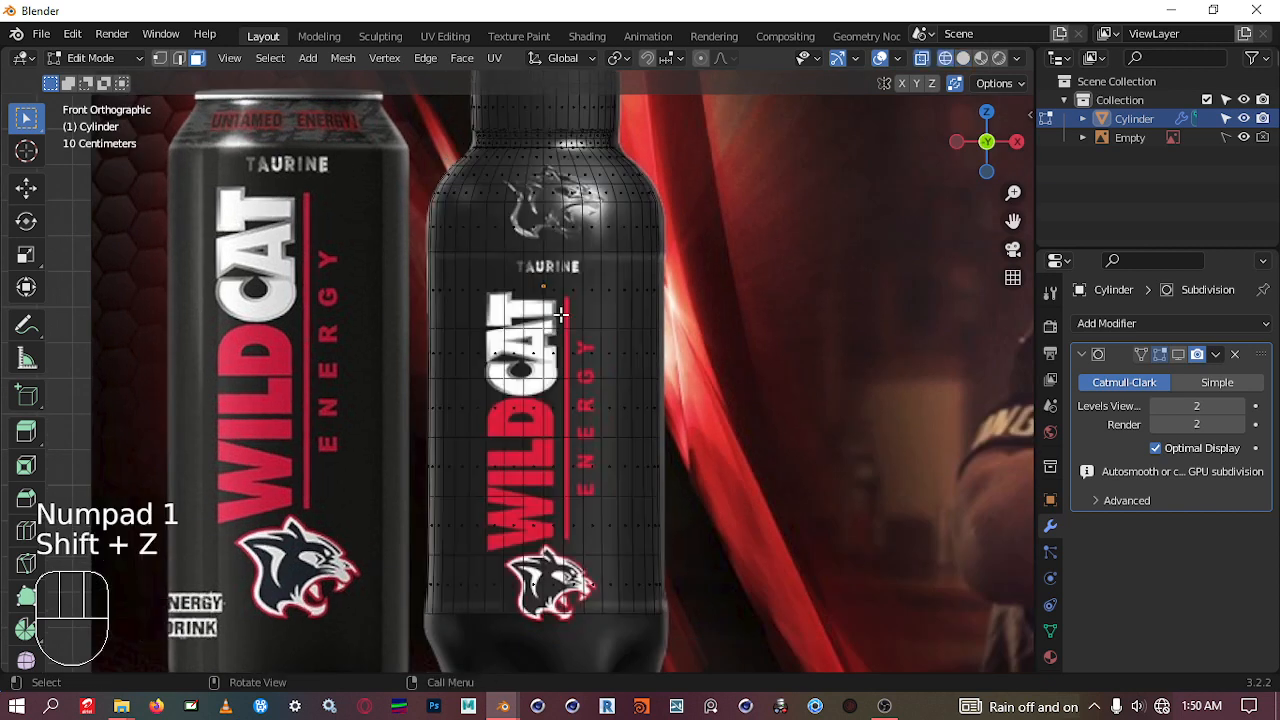
scroll(616, 289, up, 4)
shift+middle_drag(694, 200, 642, 349)
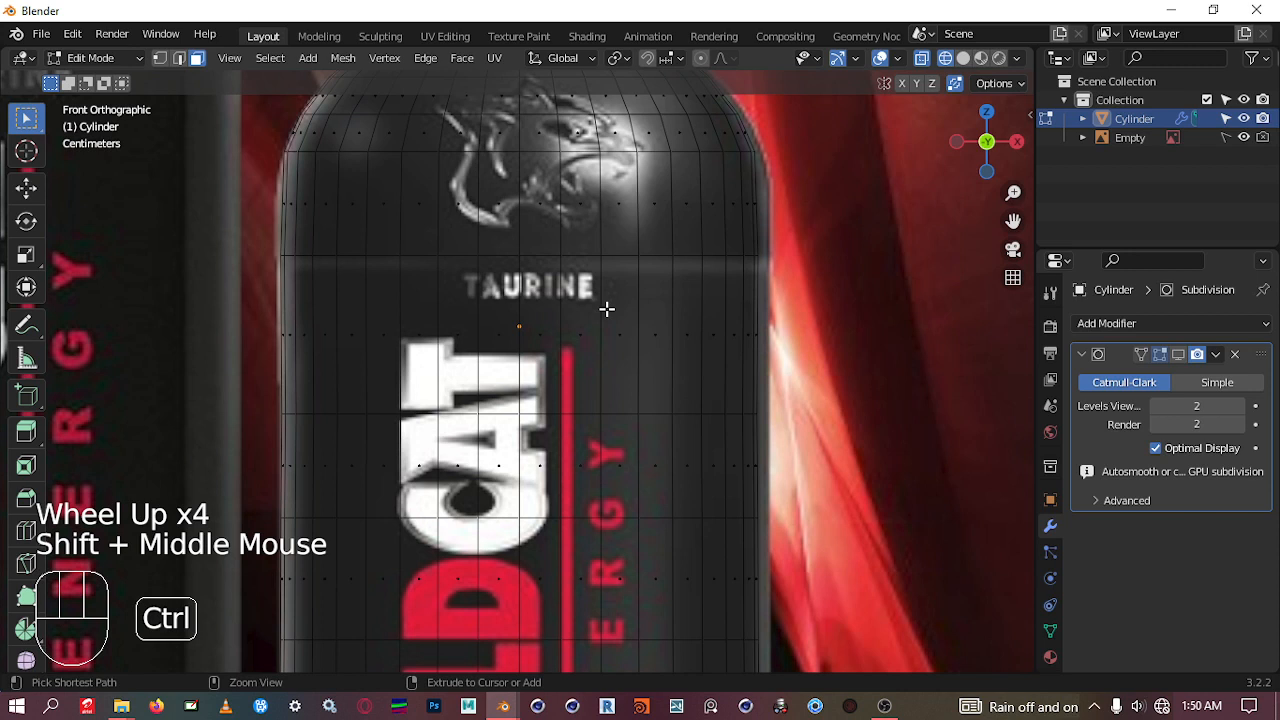
key(ctrl+t)
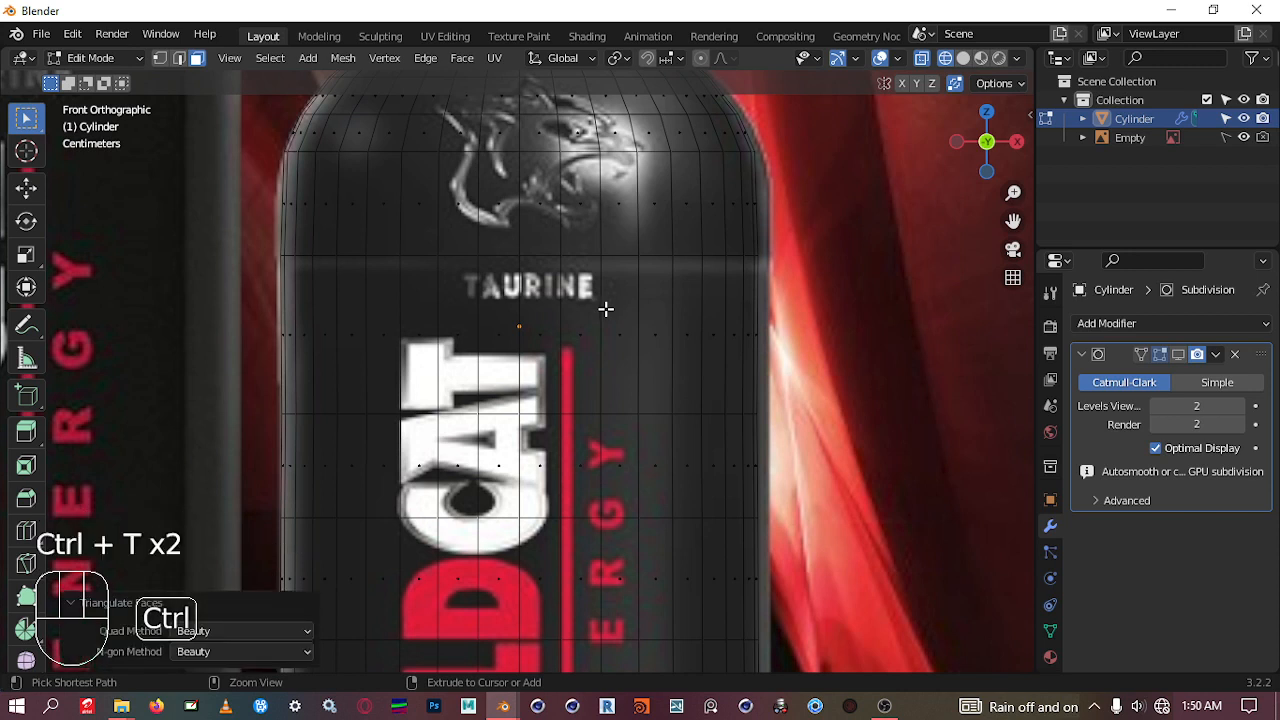
key(ctrl+r)
click(605, 308)
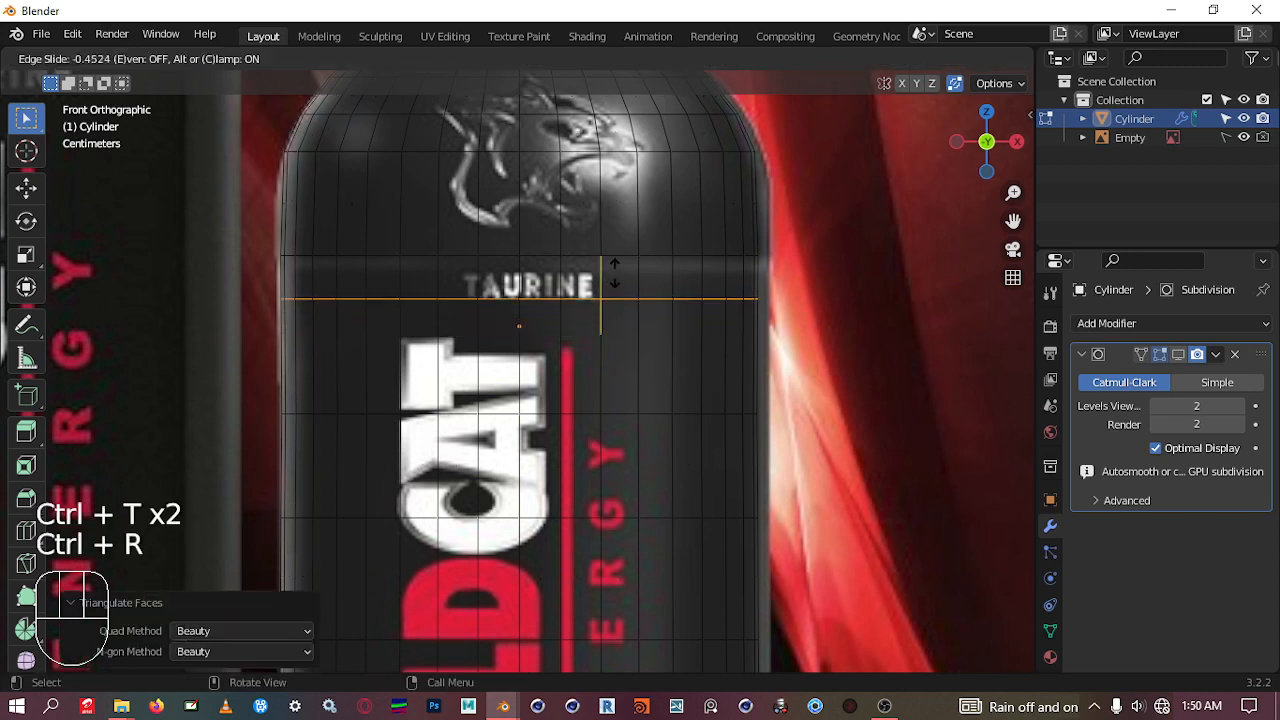
click(623, 274)
scroll(623, 274, down, 2)
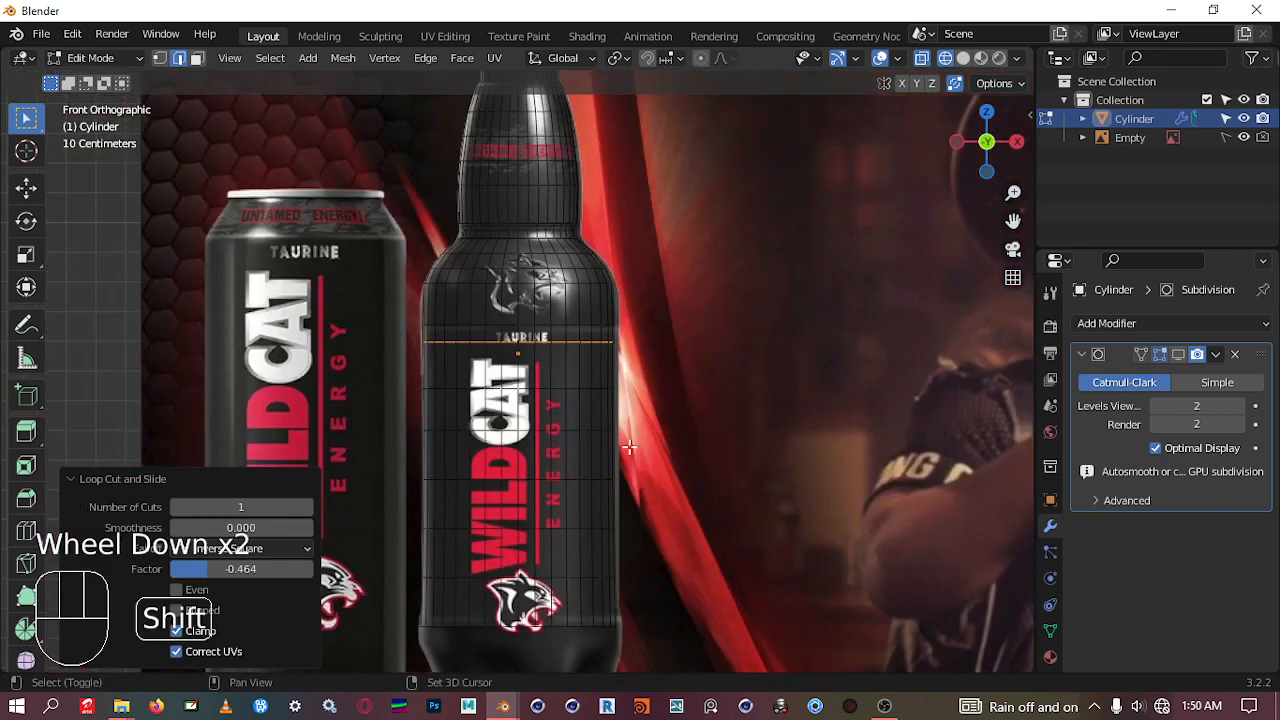
Step: Select the bottle's bottom ring of vertices and move it up about 0.0307 m along Z
shift+middle_drag(600, 460, 623, 302)
scroll(532, 421, up, 2)
scroll(512, 495, up, 1)
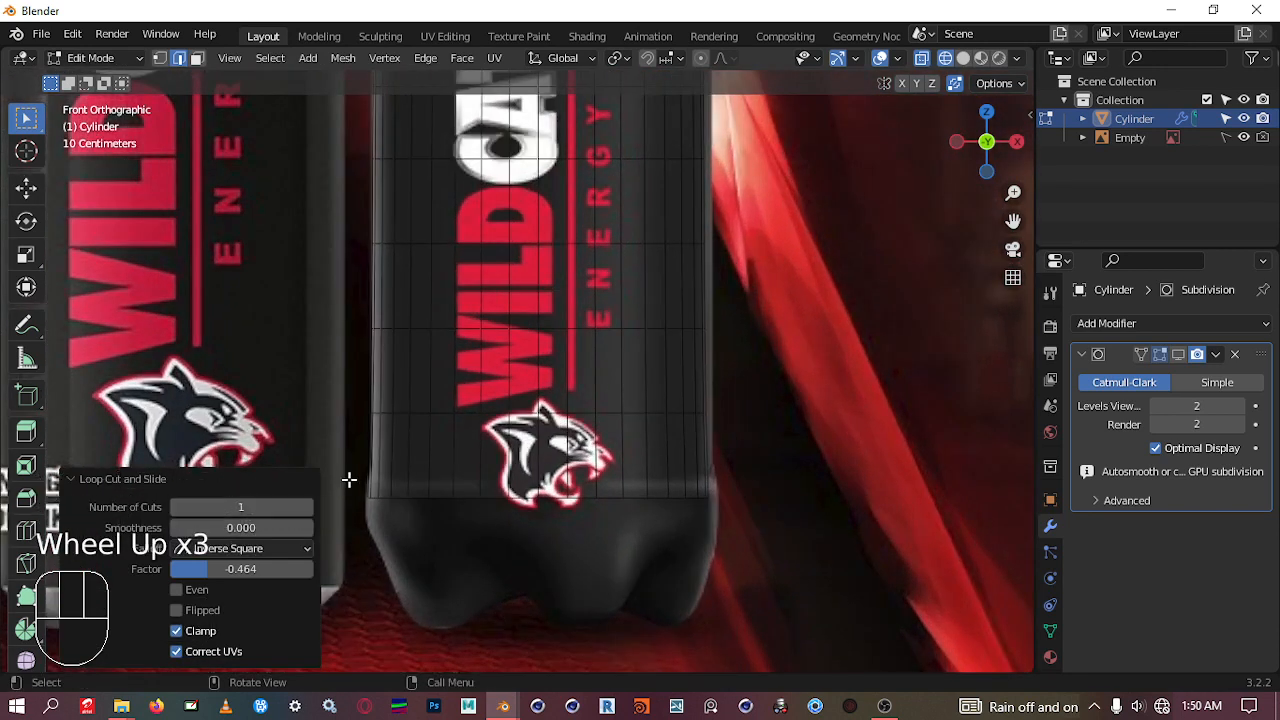
key(Tab)
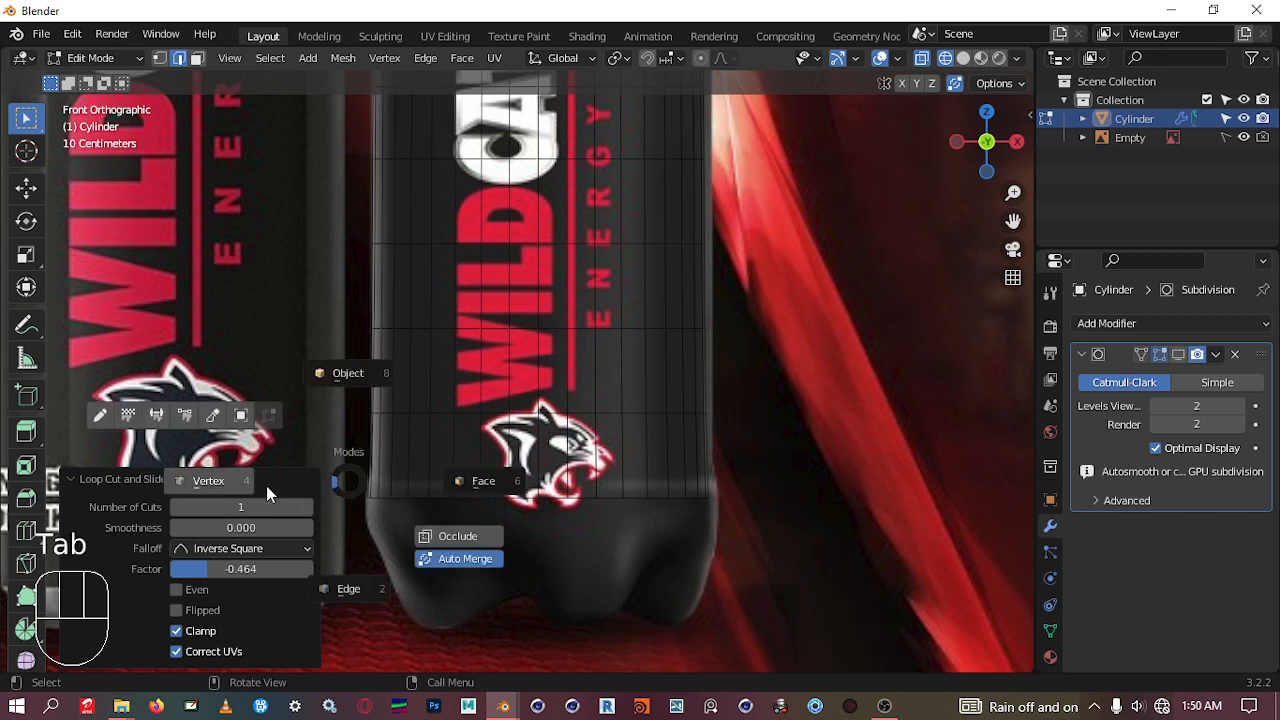
click(267, 486)
drag(353, 484, 748, 522)
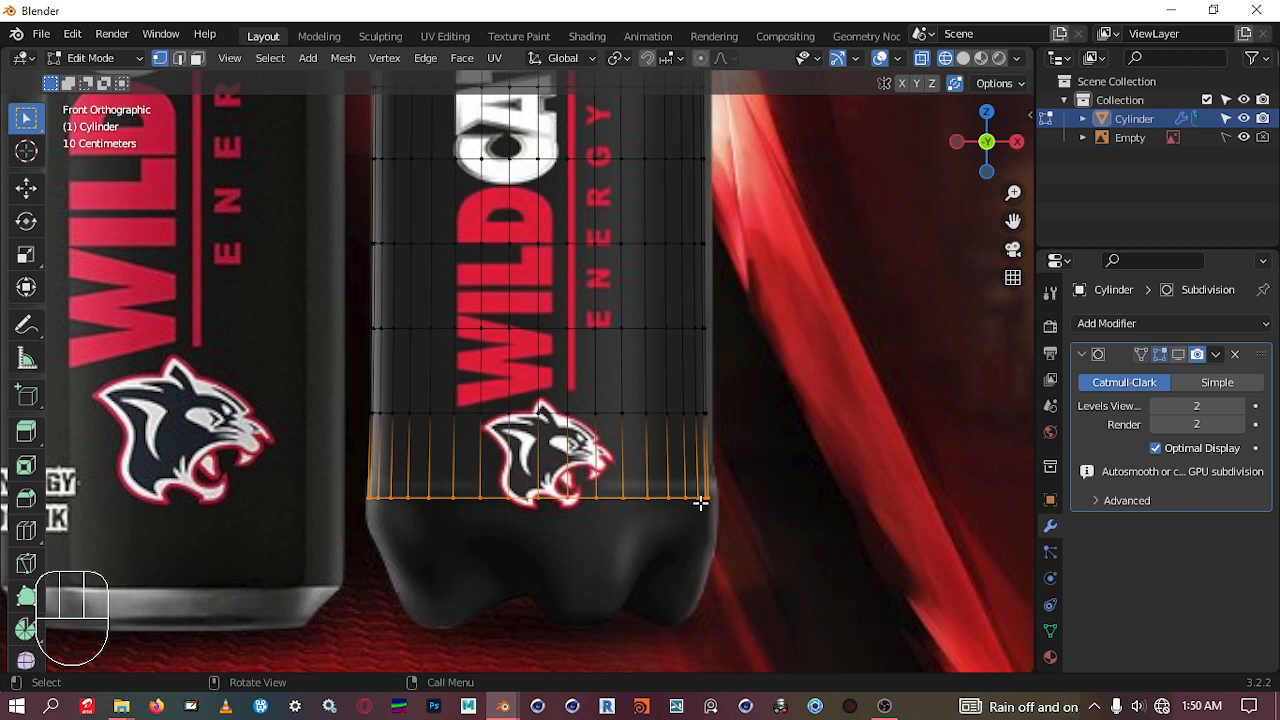
scroll(700, 503, down, 2)
shift+middle_drag(671, 451, 678, 556)
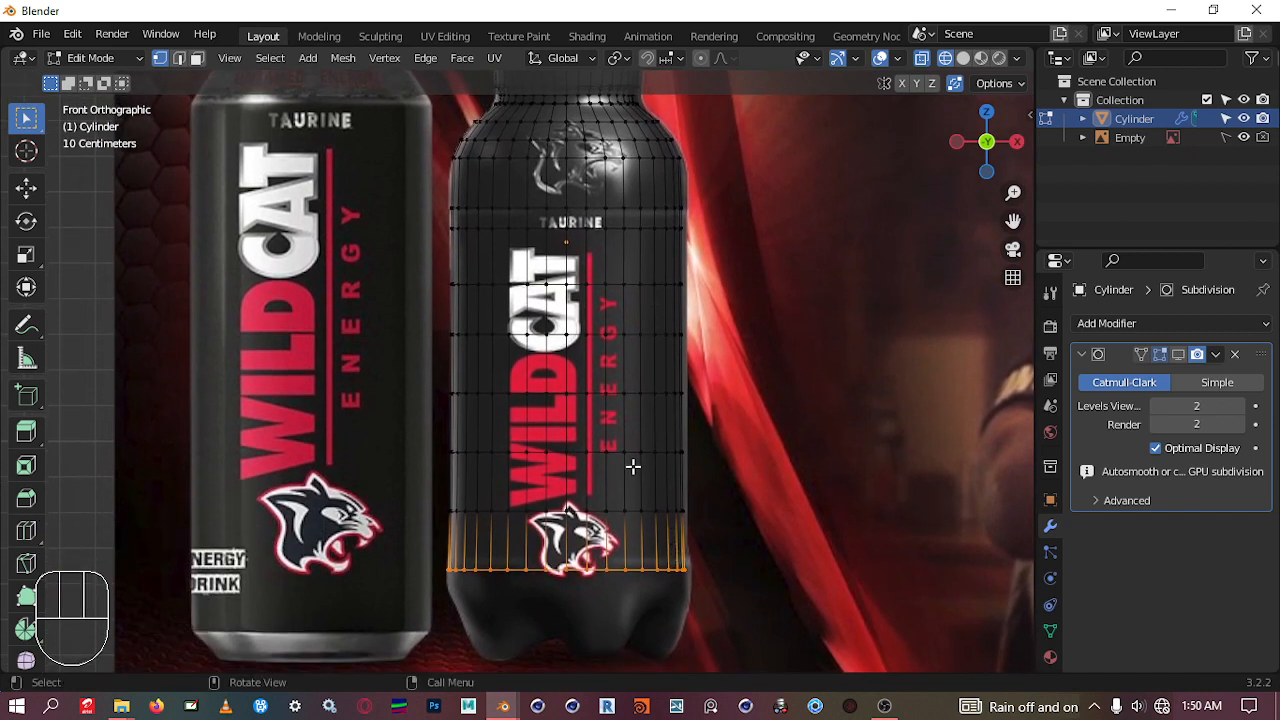
drag(446, 544, 765, 615)
scroll(534, 567, up, 1)
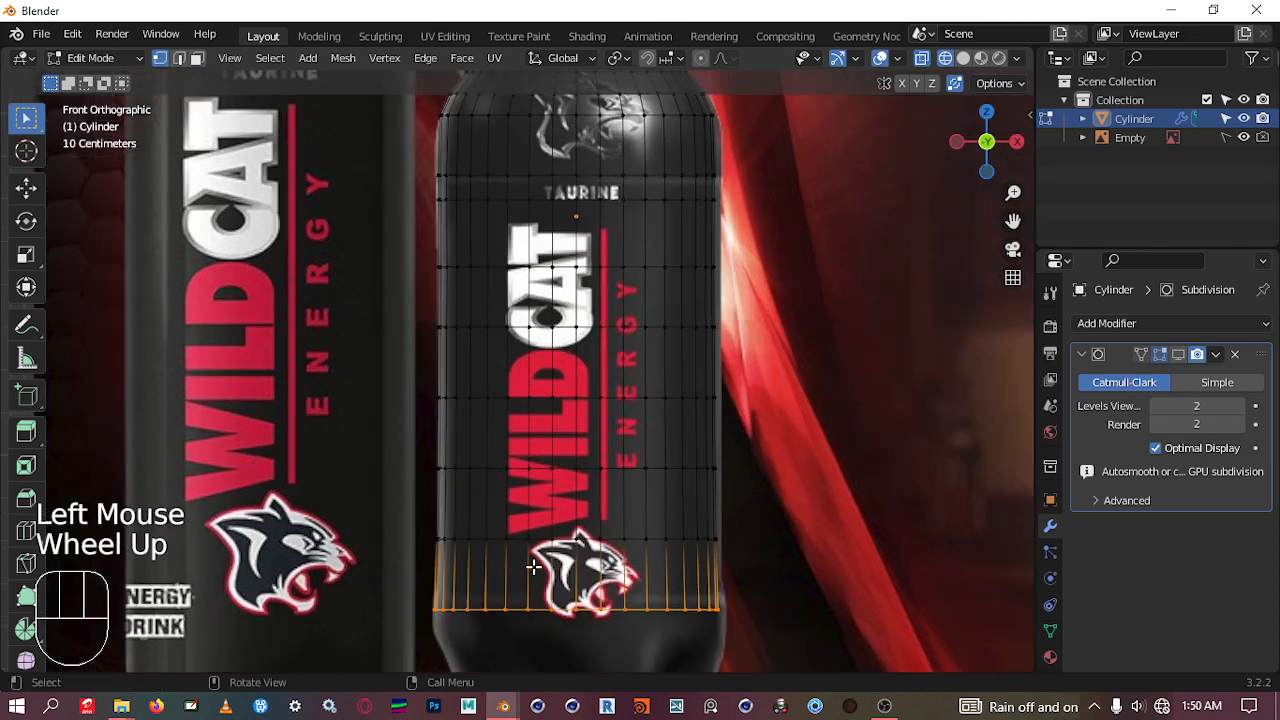
key(g)
key(z)
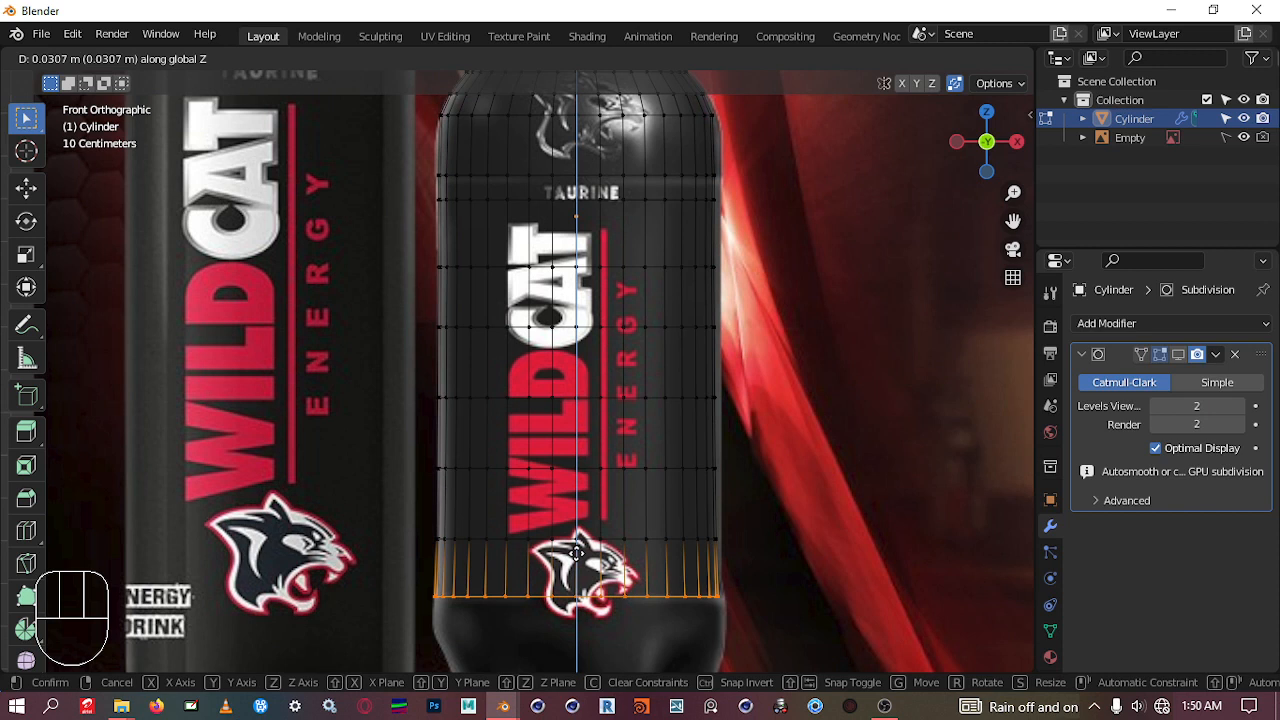
click(576, 553)
scroll(595, 540, down, 2)
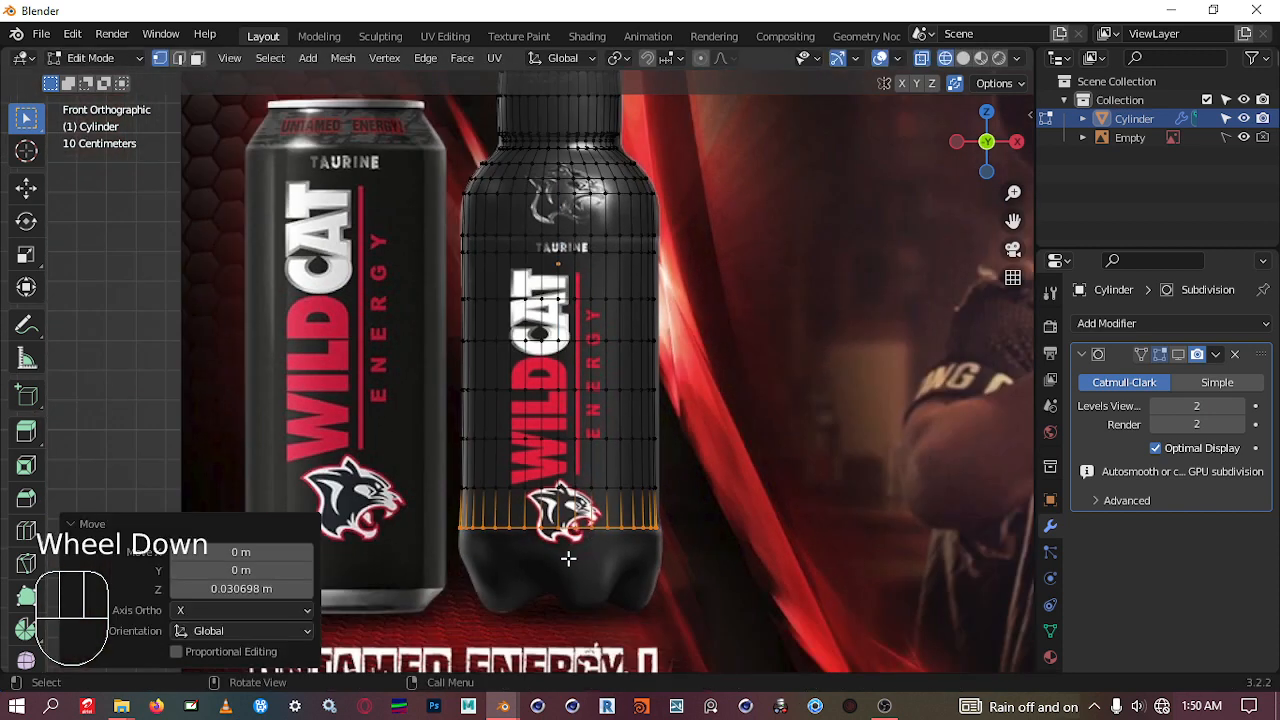
Step: Extrude the ring of faces around the body at the TAURINE text in place and fatten it outward by about 0.042 m
scroll(557, 300, up, 1)
shift+middle_drag(595, 100, 506, 360)
scroll(600, 423, up, 2)
scroll(478, 240, up, 1)
scroll(480, 240, down, 3)
scroll(485, 245, up, 2)
key(Tab)
key(Tab)
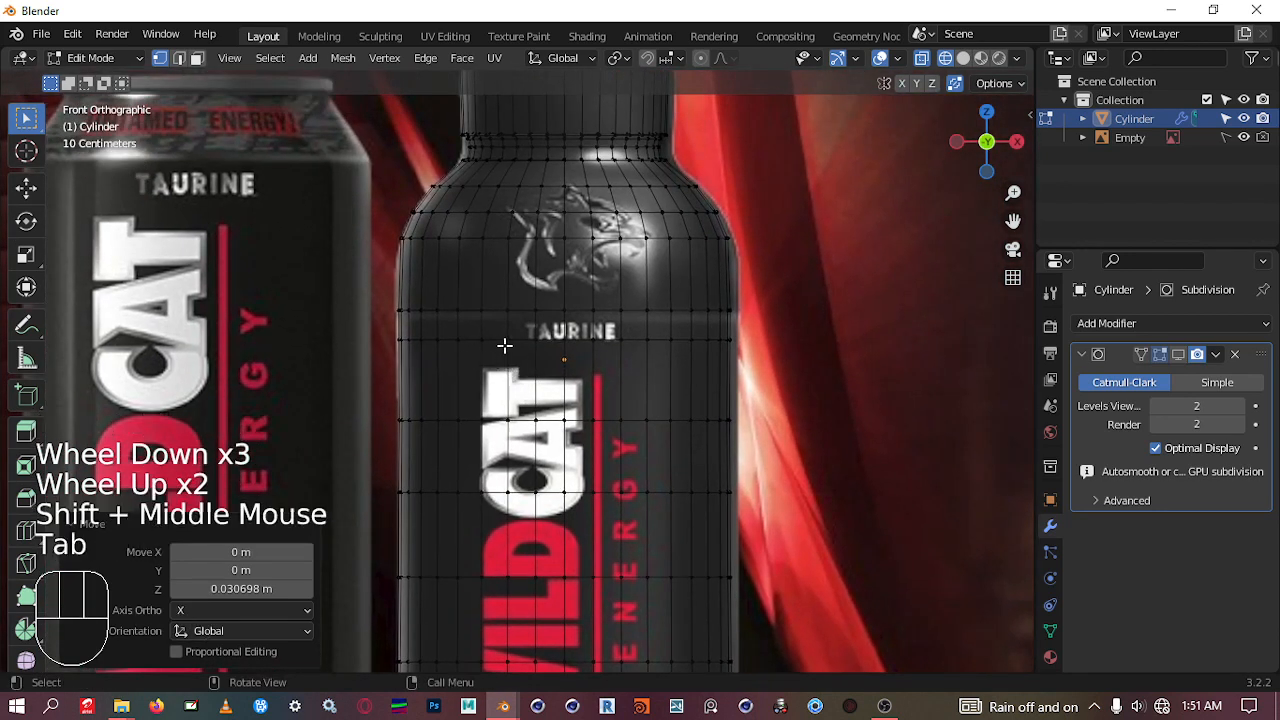
click(637, 346)
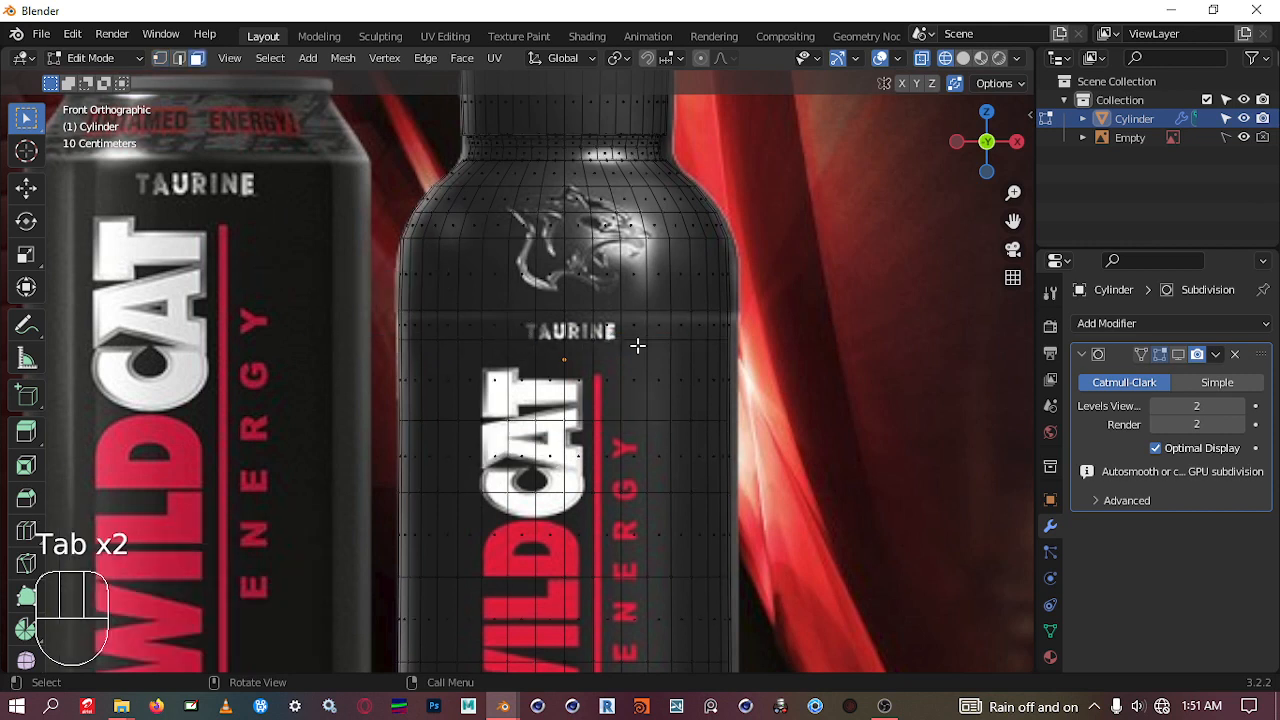
alt+click(551, 325)
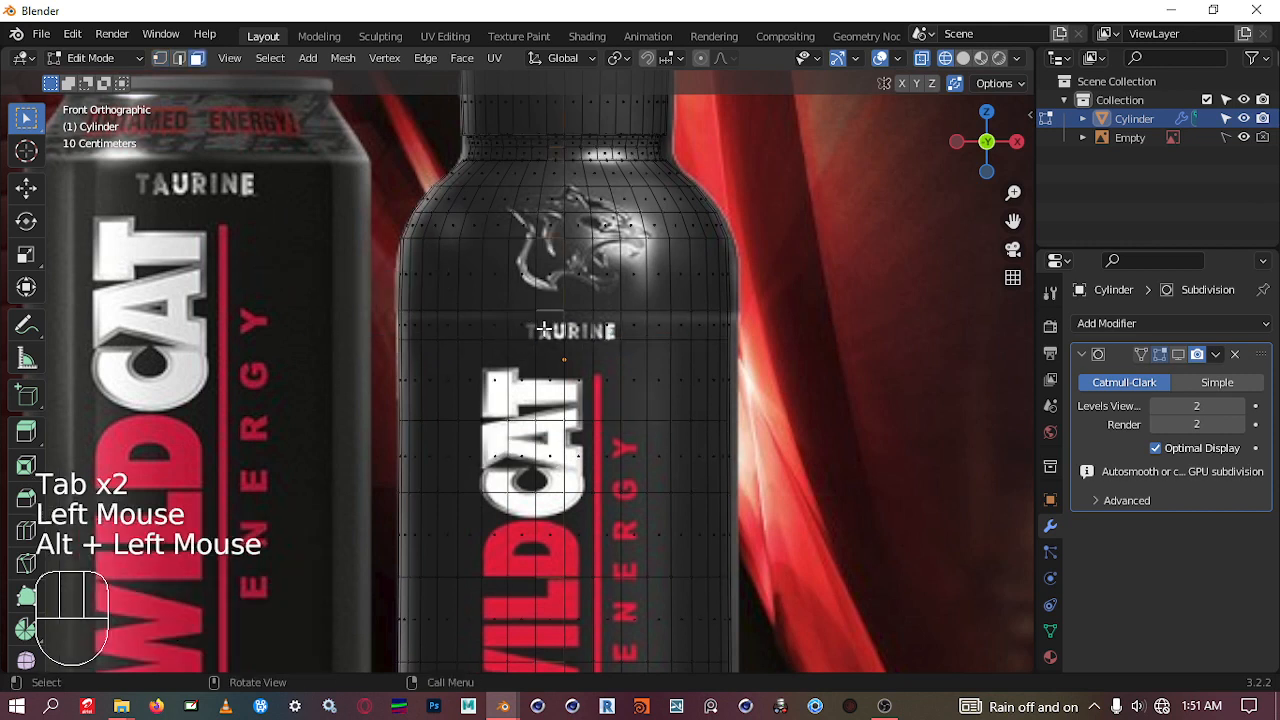
click(545, 324)
alt+click(538, 329)
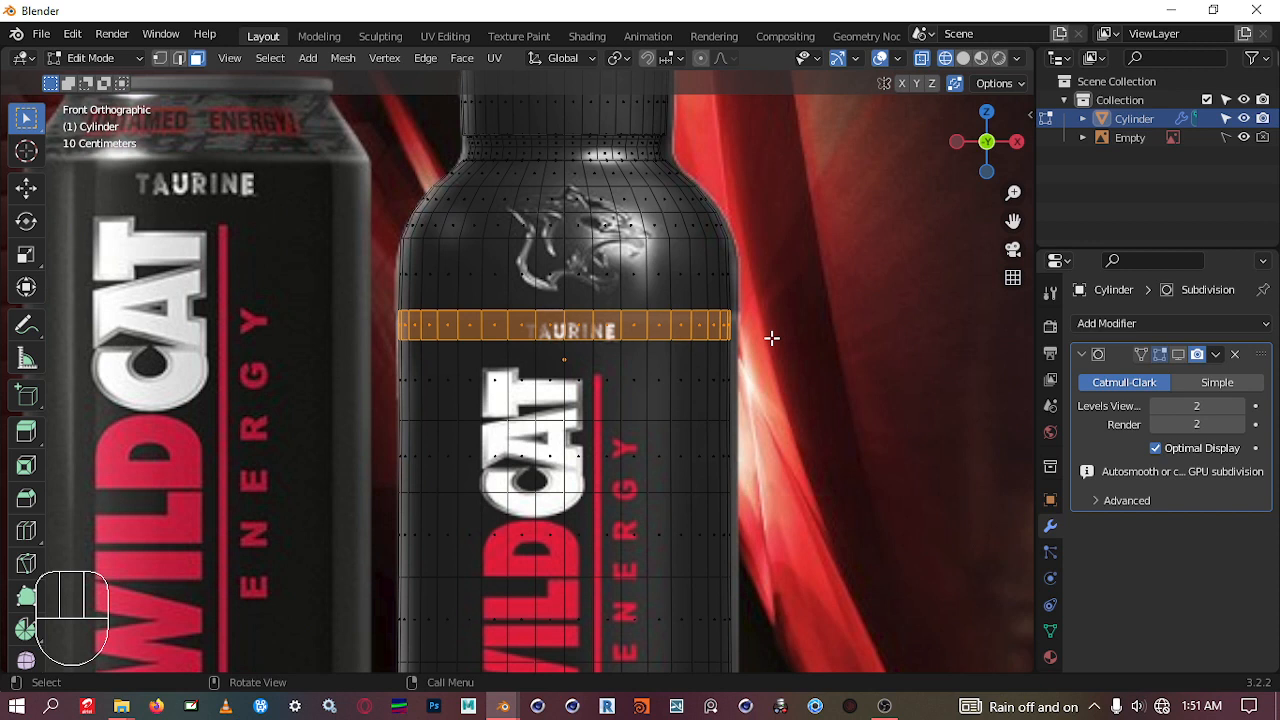
key(e)
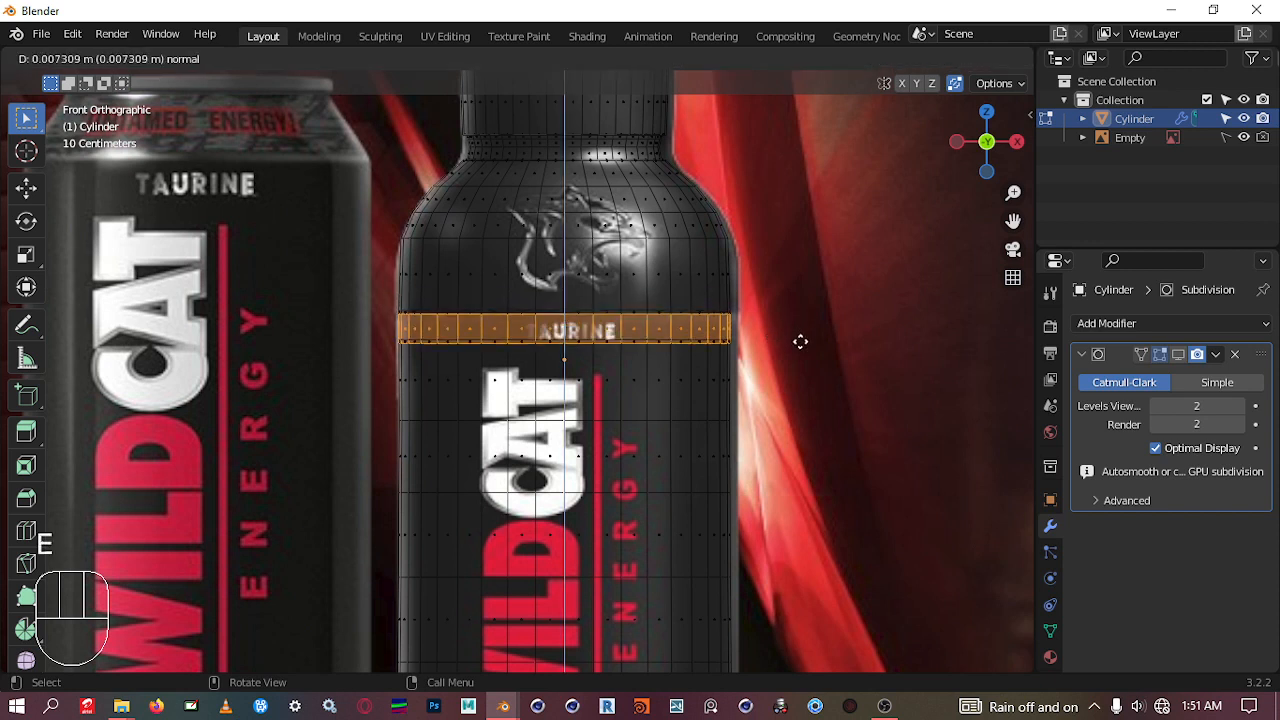
right_click(800, 341)
key(alt+s)
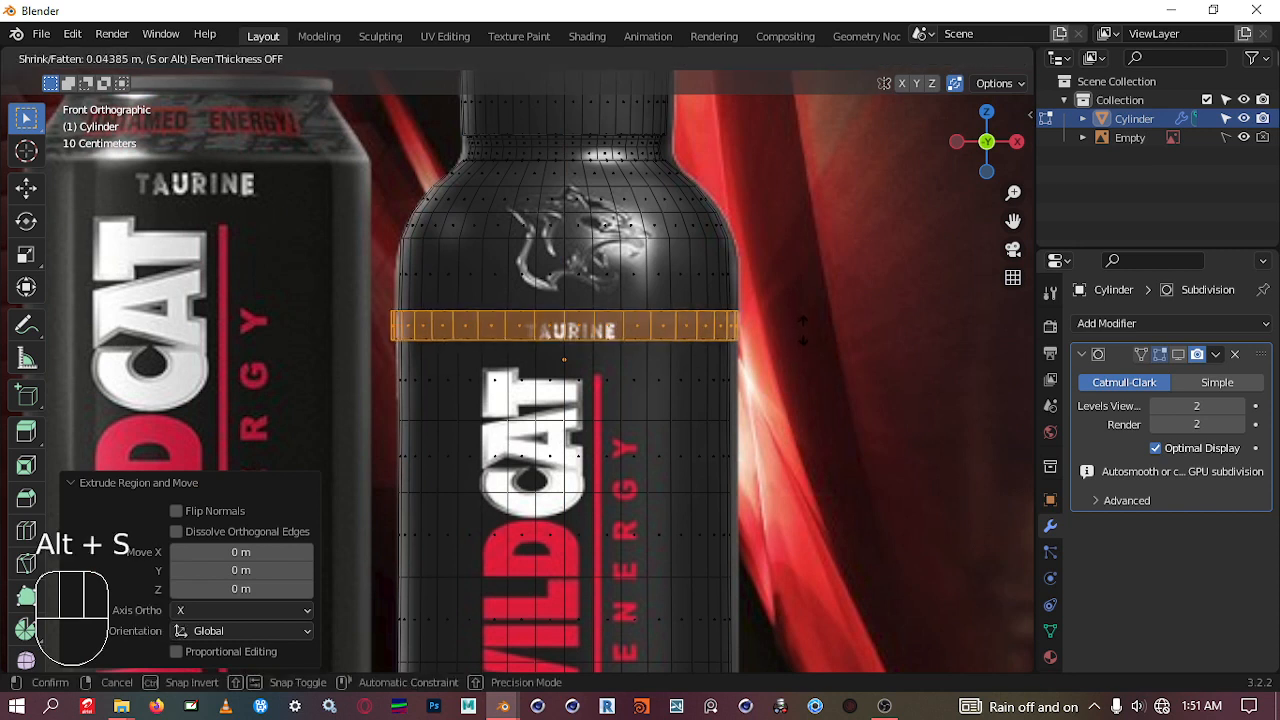
key(shift)
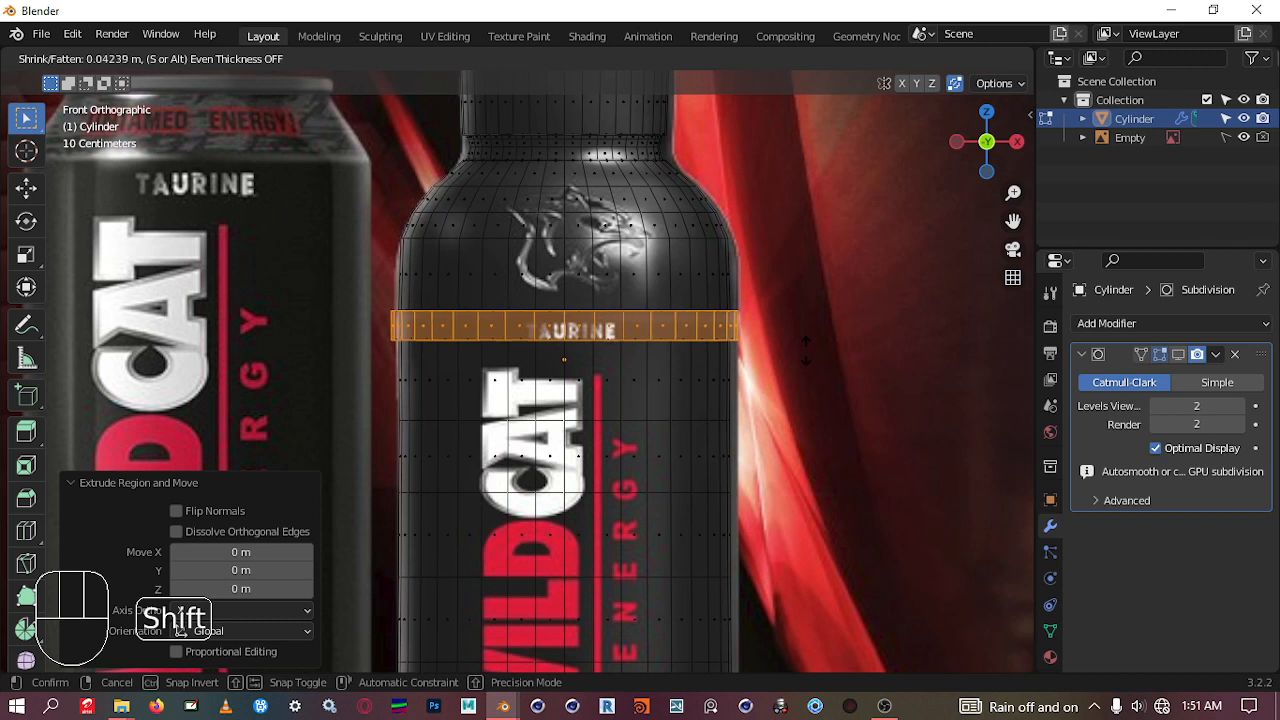
click(807, 352)
Step: Examine the bottle's lower end against the reference, comparing the mesh's bottom edge with the ribbed base
scroll(829, 306, down, 3)
shift+middle_drag(829, 306, 705, 392)
scroll(665, 468, up, 3)
shift+middle_drag(663, 466, 647, 345)
scroll(615, 395, up, 1)
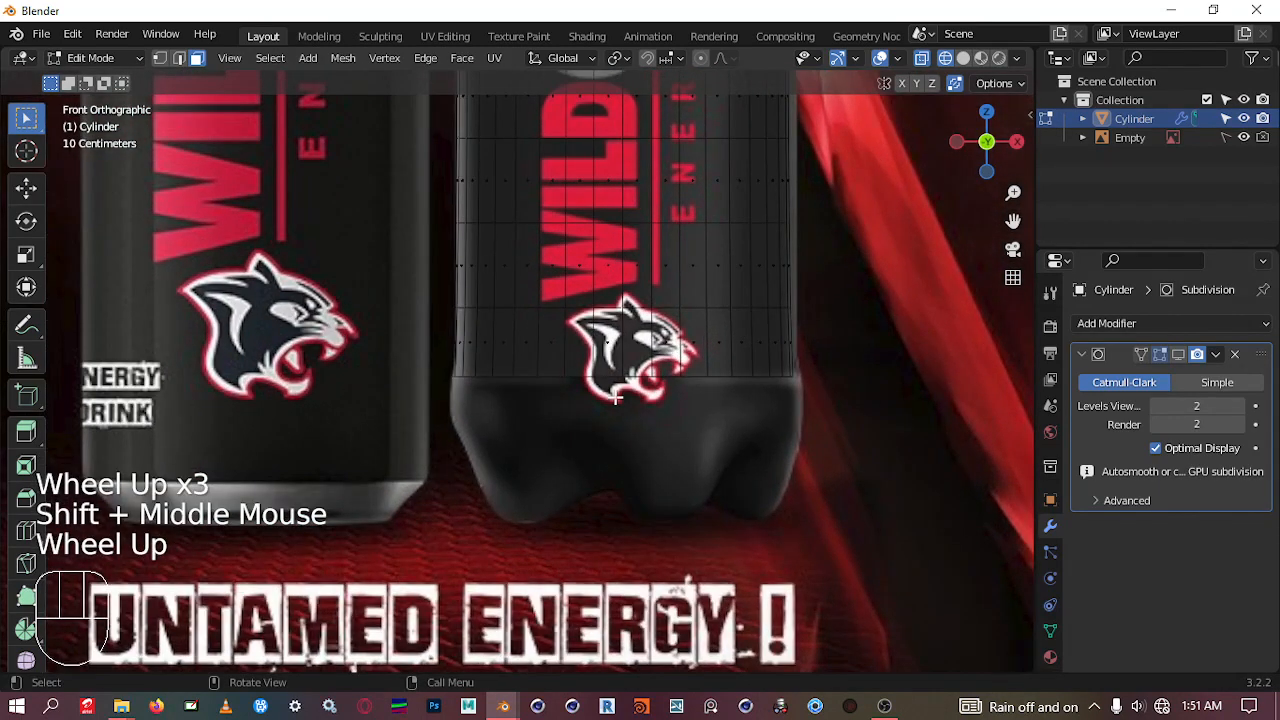
scroll(617, 397, down, 1)
shift+middle_drag(663, 322, 643, 294)
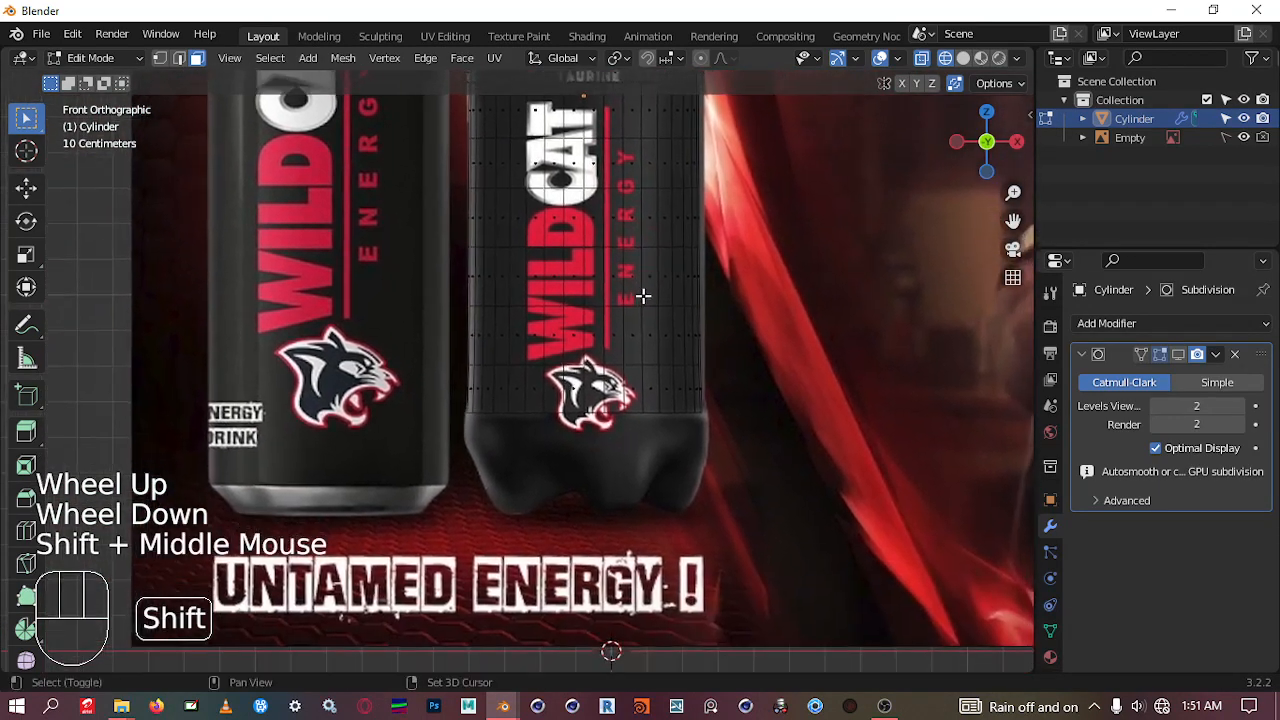
scroll(647, 443, up, 1)
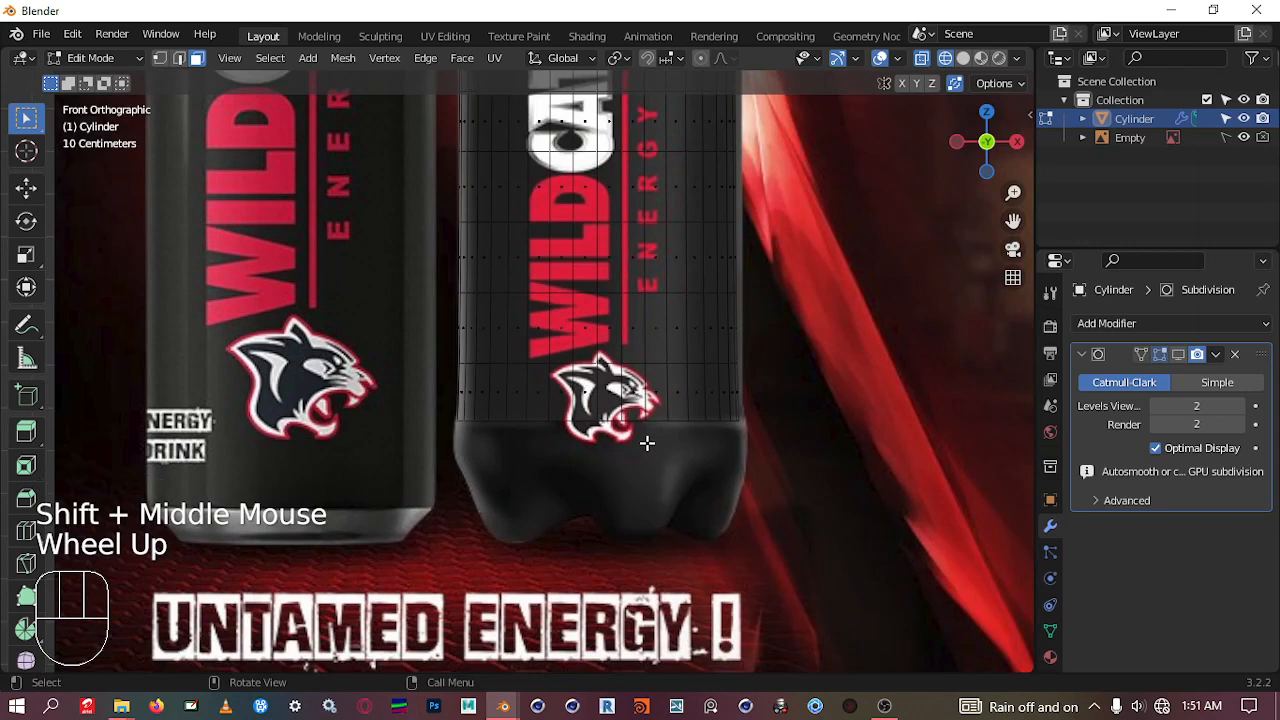
Step: Switch the viewport to solid shading to view the bottle with its raised band in perspective
key(shift+z)
scroll(657, 349, down, 1)
middle_drag(657, 349, 699, 411)
scroll(699, 411, down, 1)
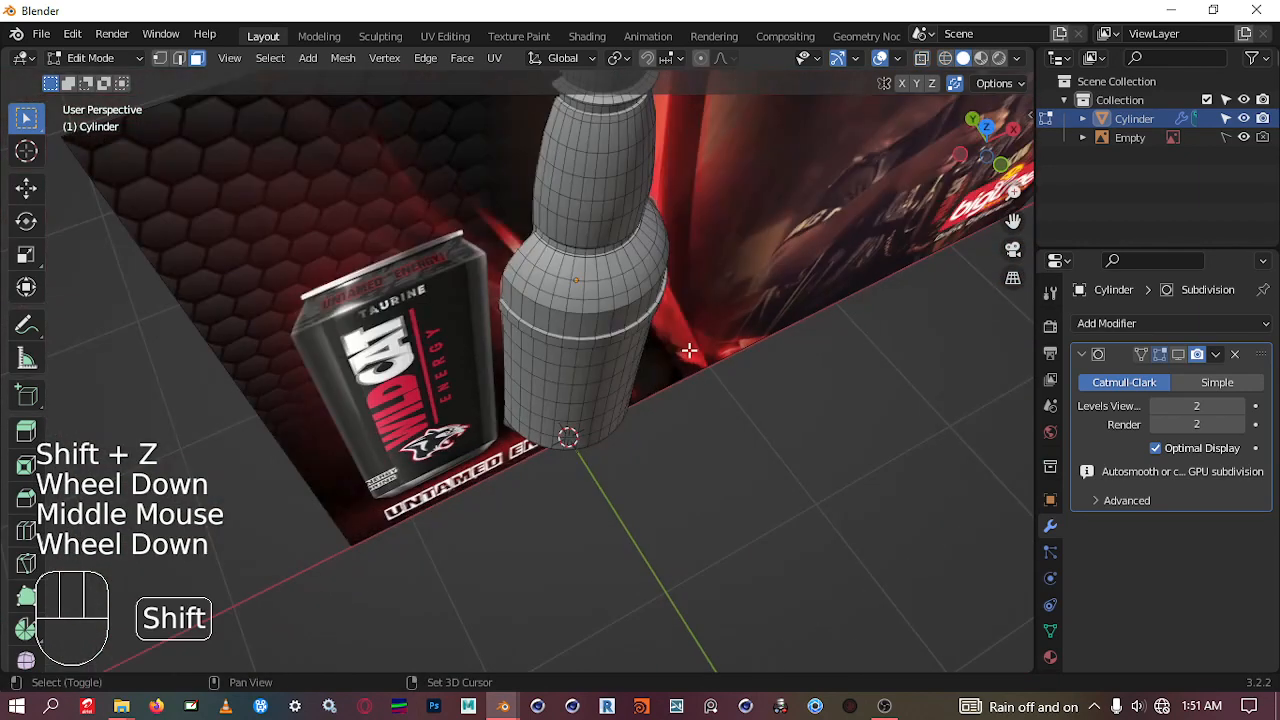
mouse_move(690, 354)
middle_down()
mouse_move(654, 246)
mouse_move(663, 398)
mouse_move(678, 313)
middle_up()
Step: Preview the bottle in Material Preview shading and return to solid shading
key(z)
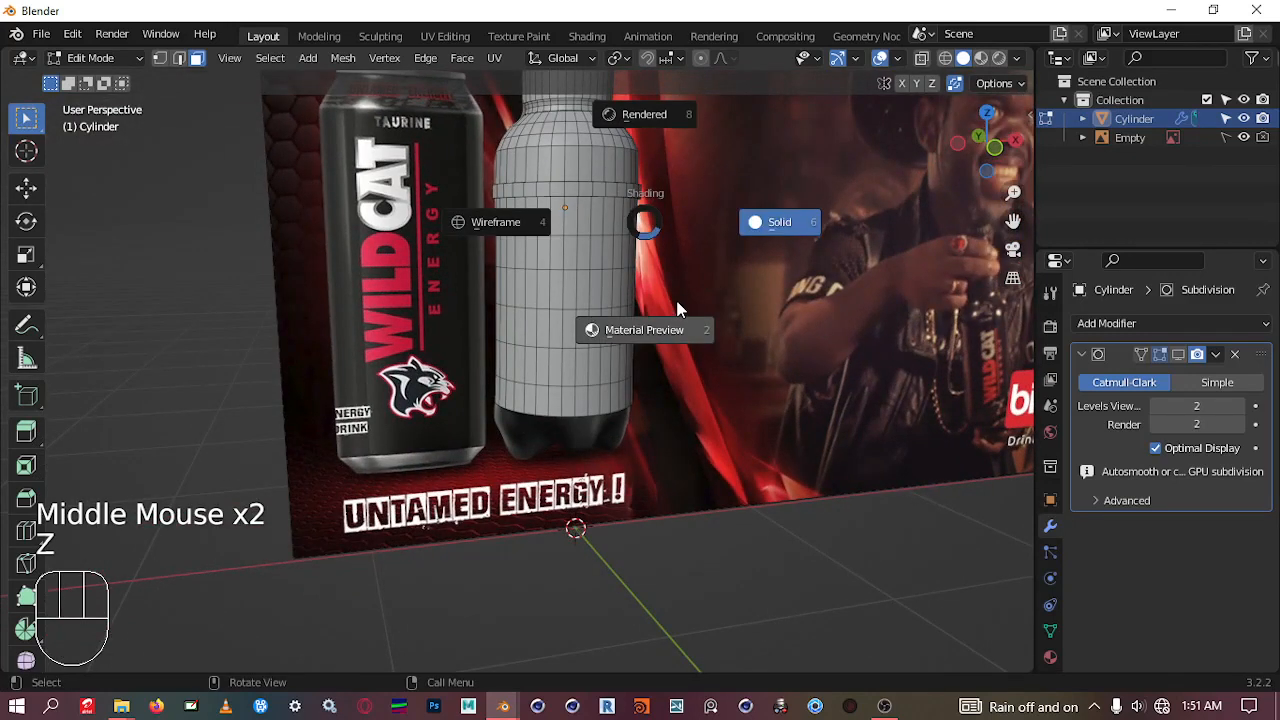
click(685, 325)
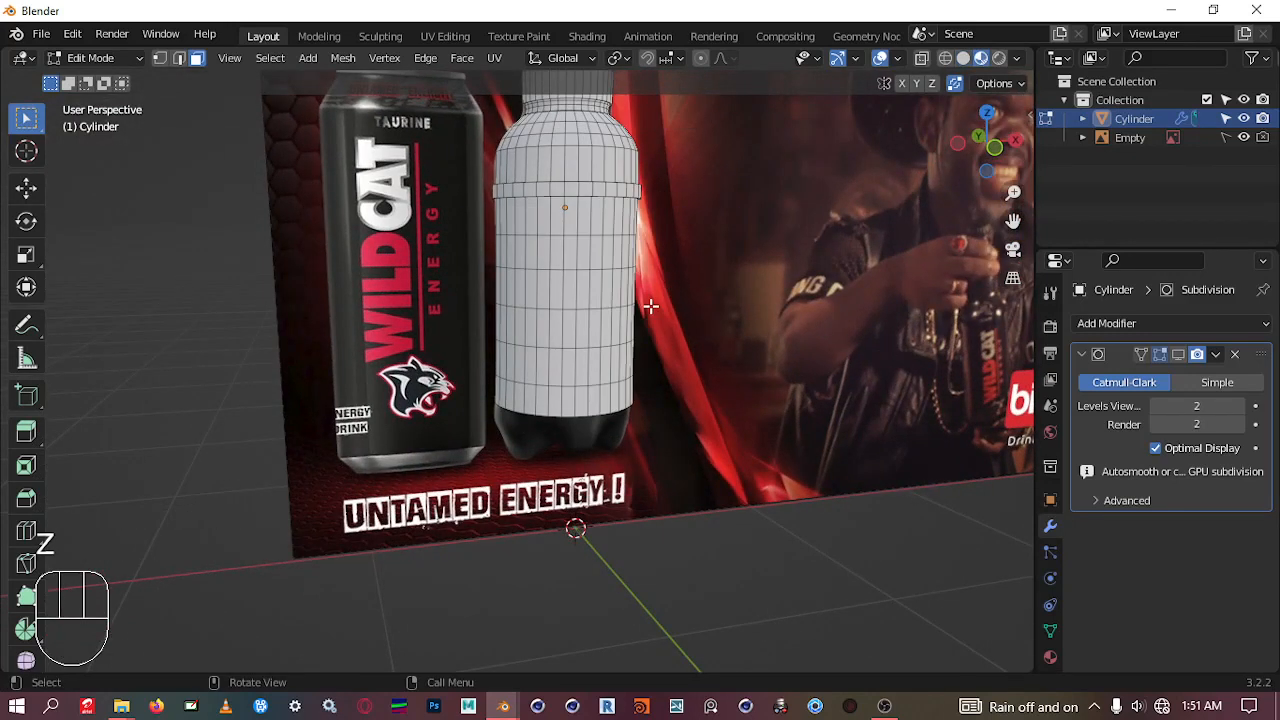
key(z)
click(785, 310)
Step: Turn on the Subdivision modifier's viewport display to show the raised band smoothed
shift+middle_drag(547, 262, 609, 455)
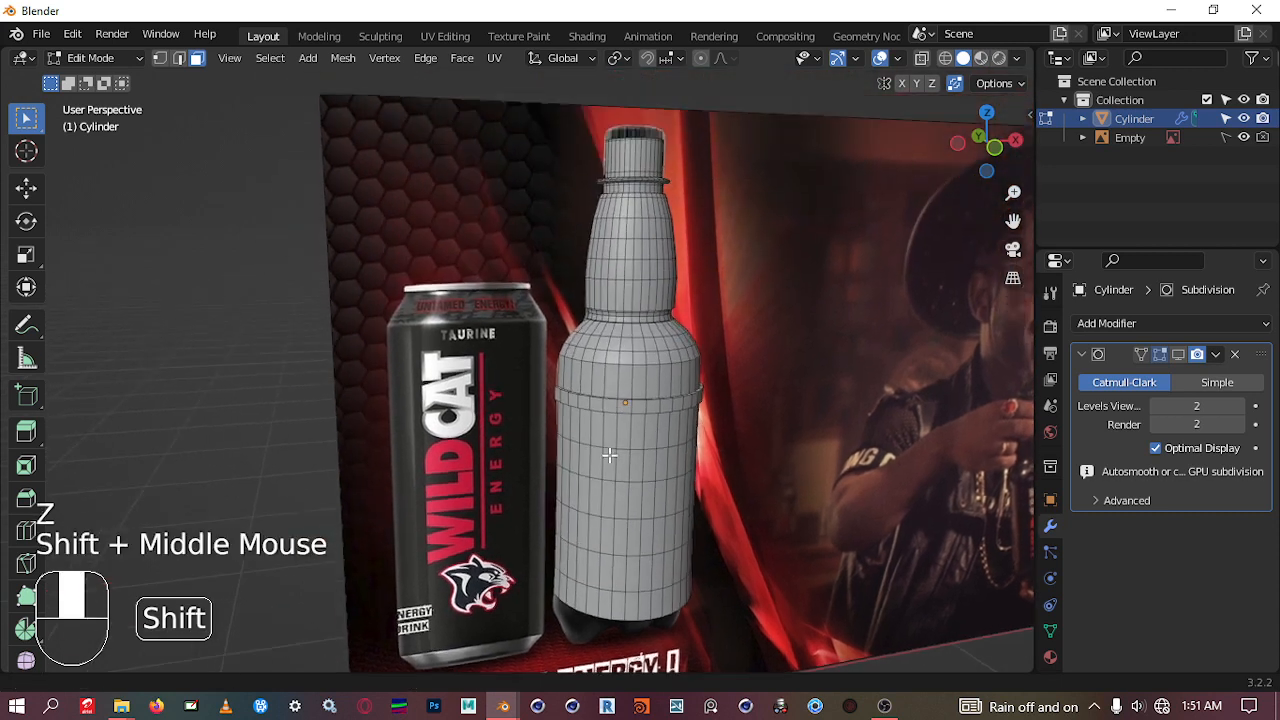
scroll(609, 455, up, 3)
shift+middle_drag(643, 380, 563, 414)
scroll(586, 463, up, 1)
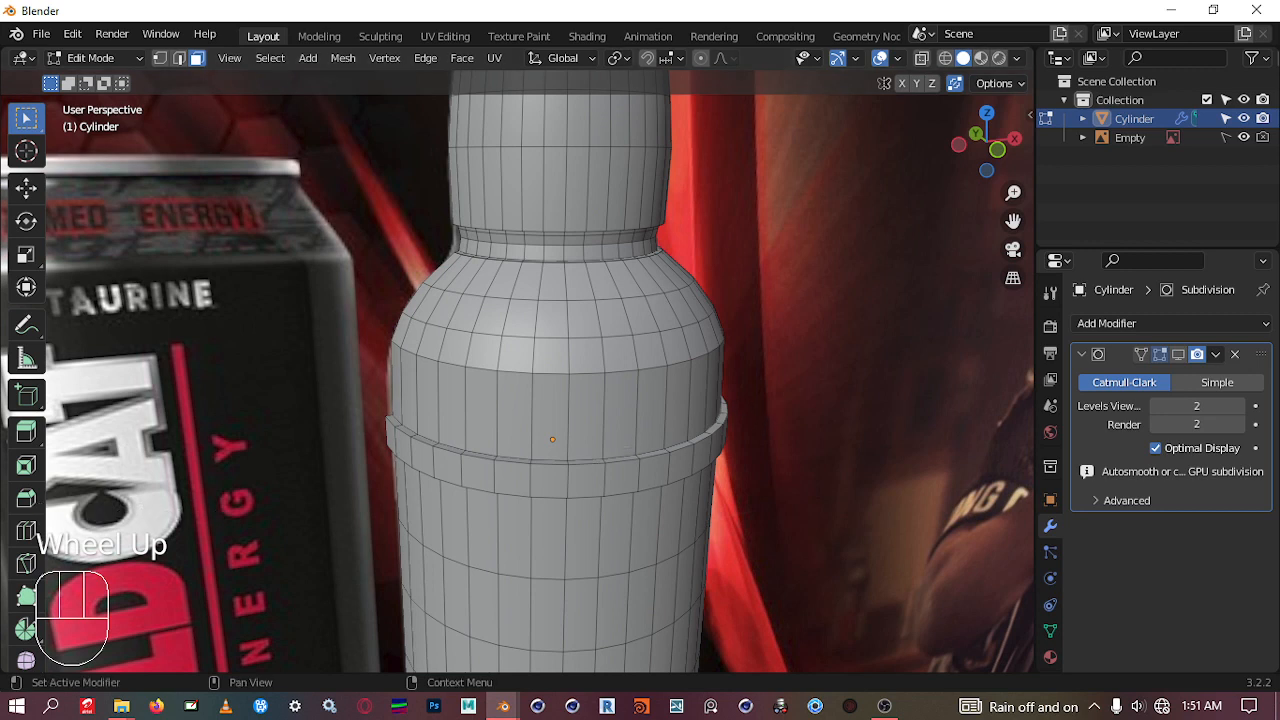
click(1179, 354)
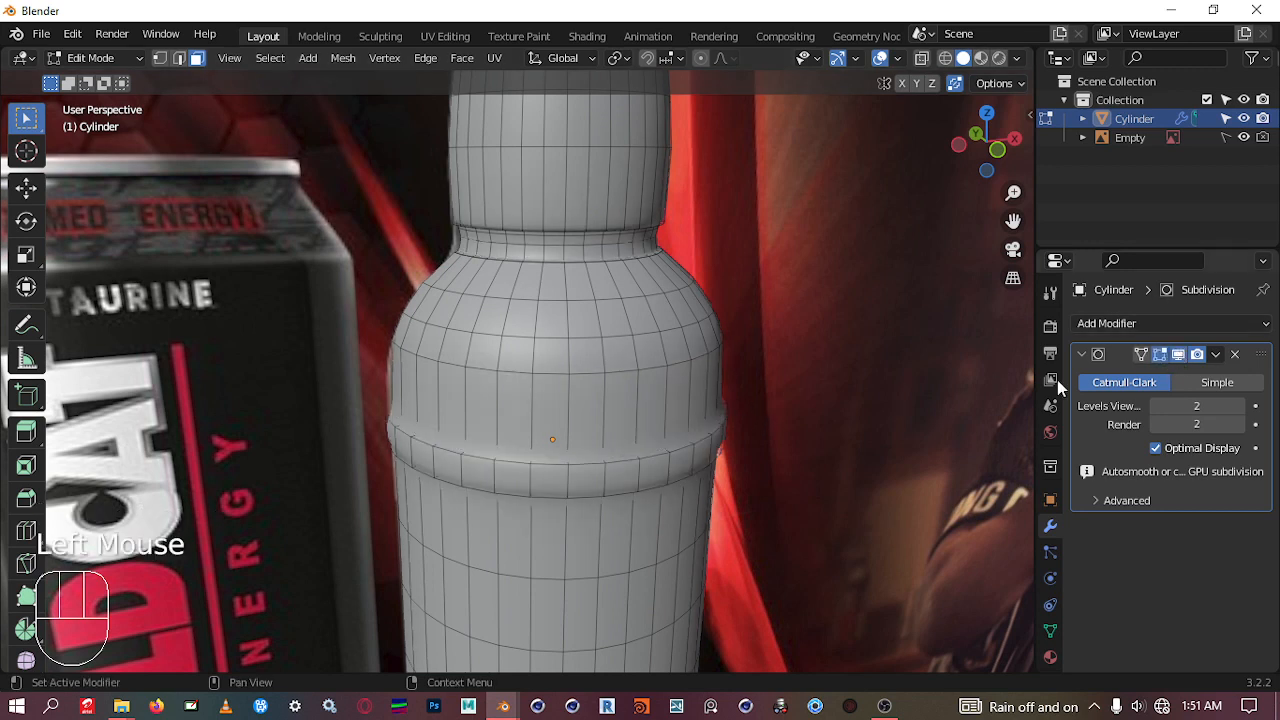
Step: Add support edge loops around the body just above and below the raised band, slide factors about 0.594 and -0.401
middle_drag(700, 443, 629, 423)
scroll(380, 428, up, 1)
shift+middle_drag(374, 428, 486, 411)
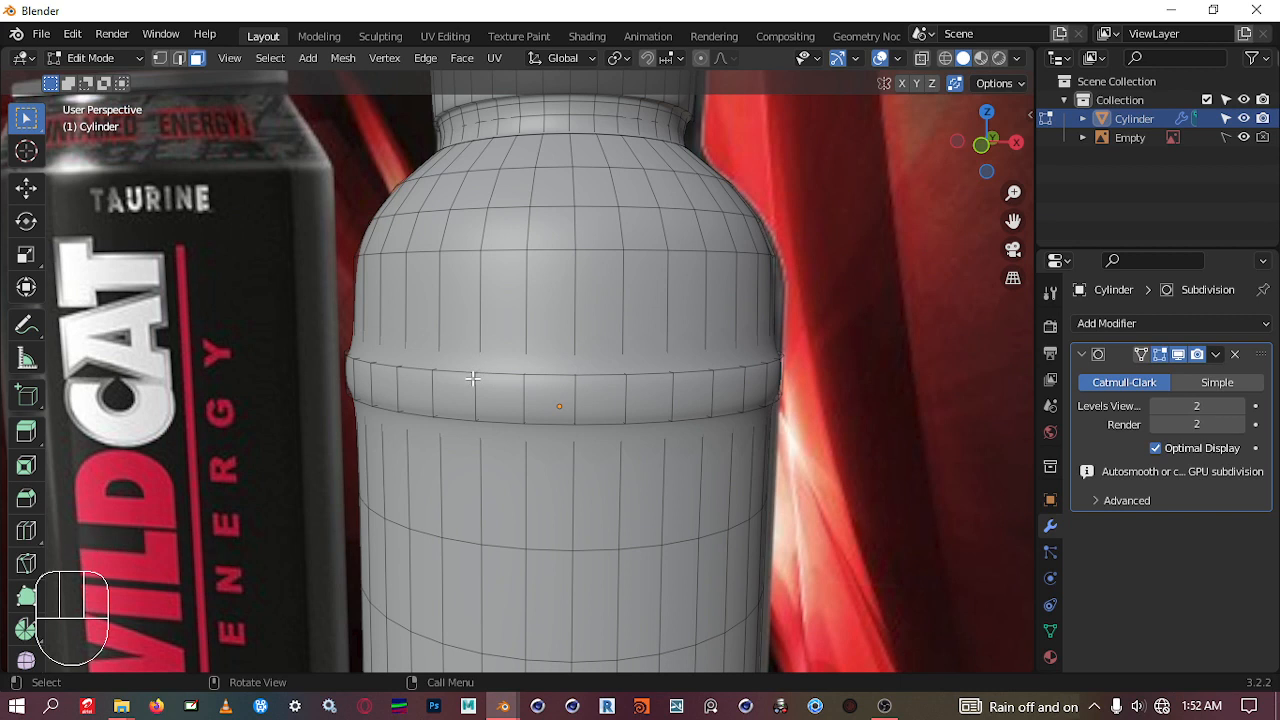
key(ctrl)
key(ctrl+r)
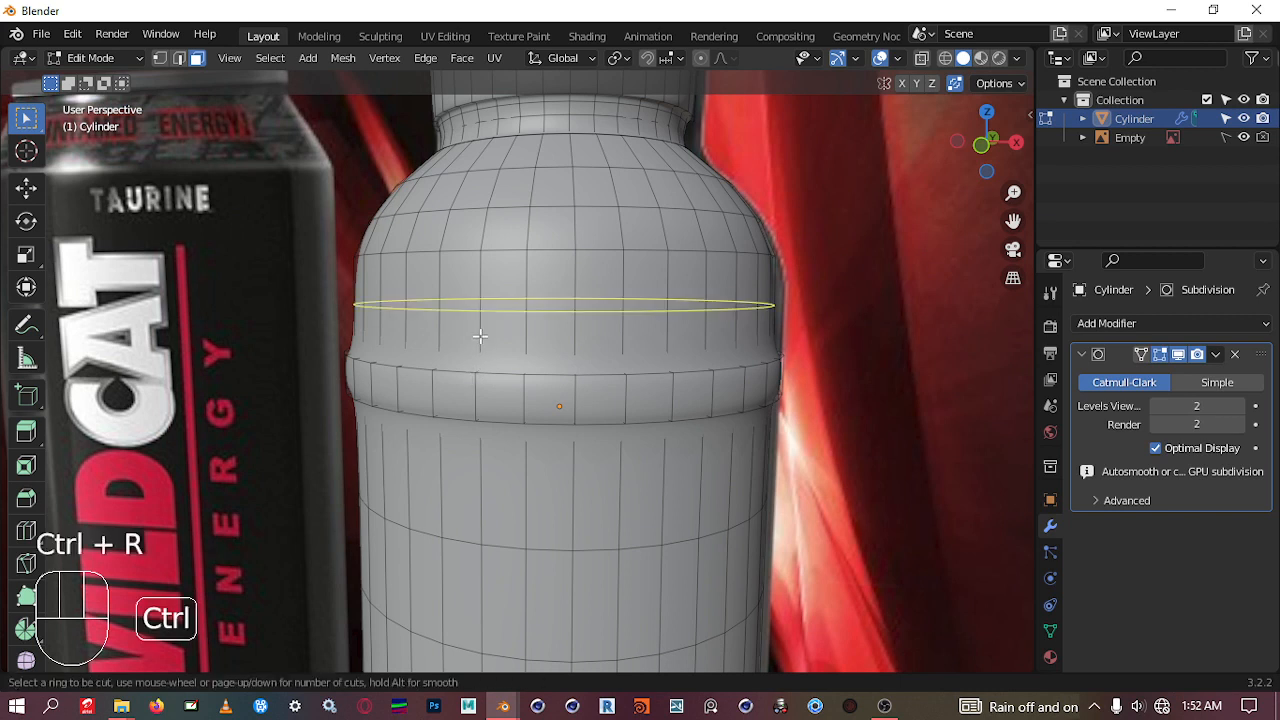
click(480, 340)
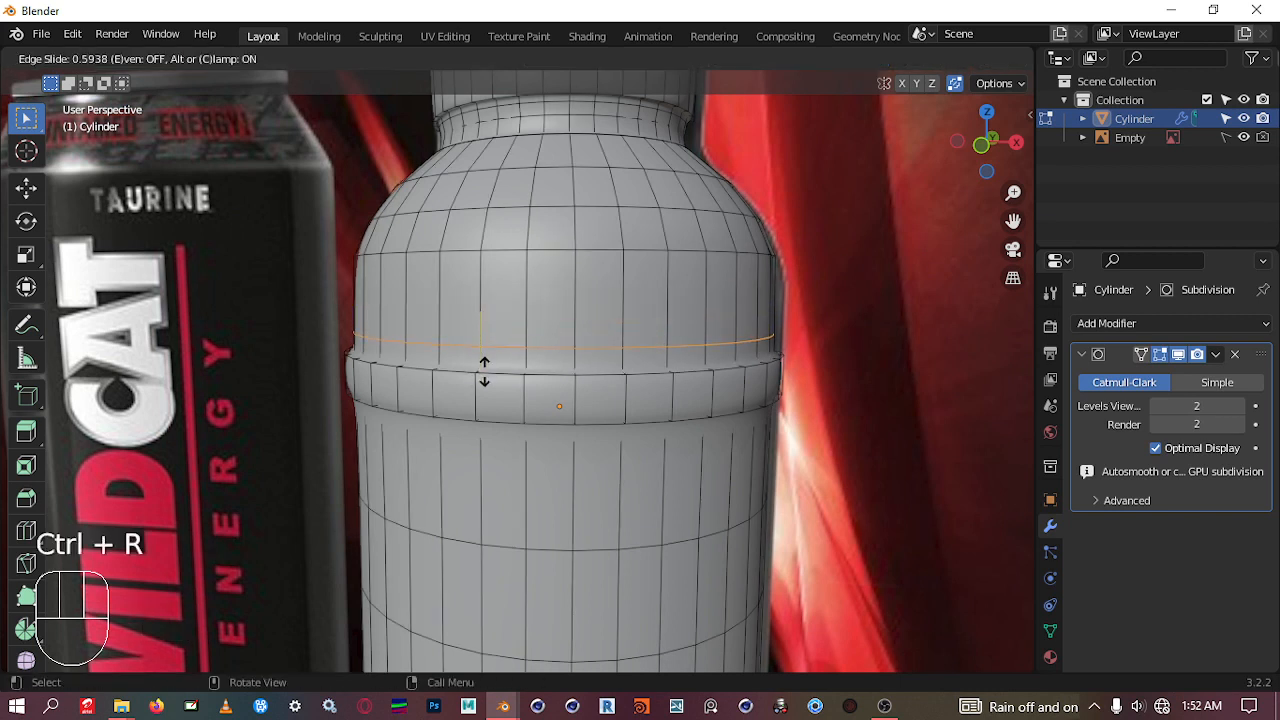
click(484, 373)
key(ctrl+r)
click(480, 460)
click(486, 453)
Step: Examine the smoothed raised band and the open bottom of the bottle against the reference's ribbed base
middle_drag(486, 453, 680, 440)
scroll(675, 430, up, 1)
scroll(663, 374, down, 3)
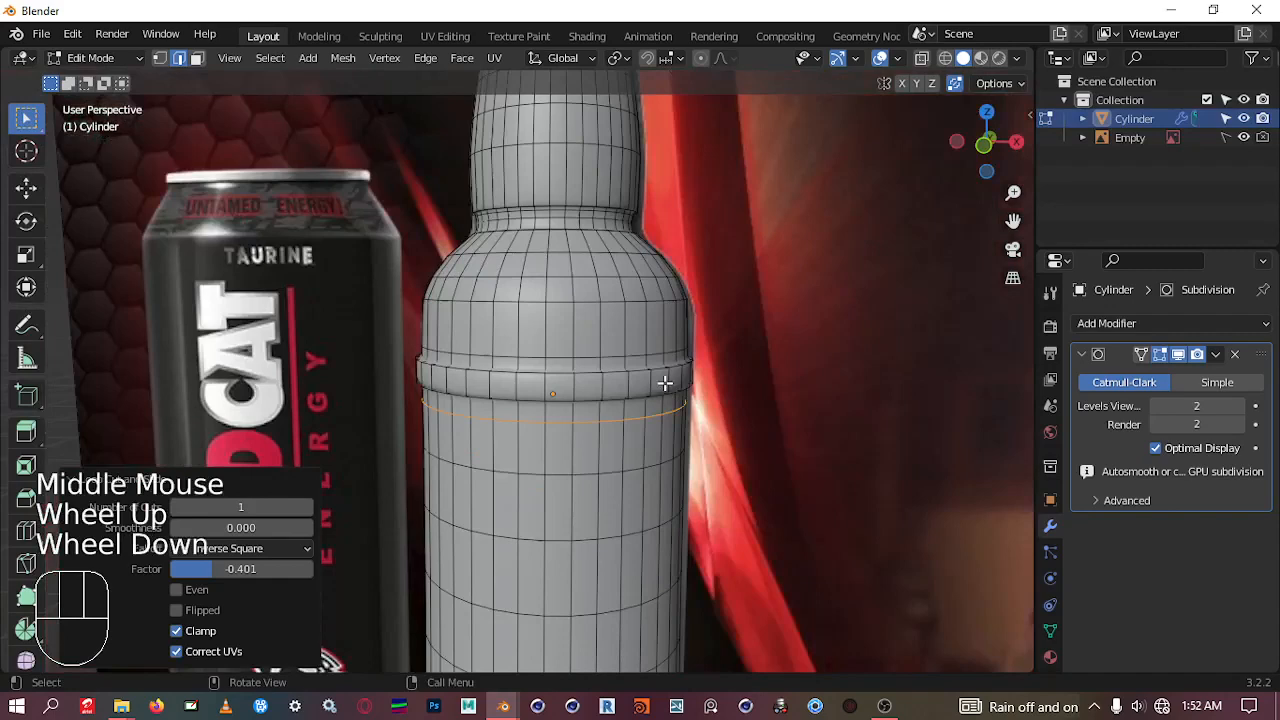
scroll(540, 374, up, 3)
scroll(537, 372, down, 2)
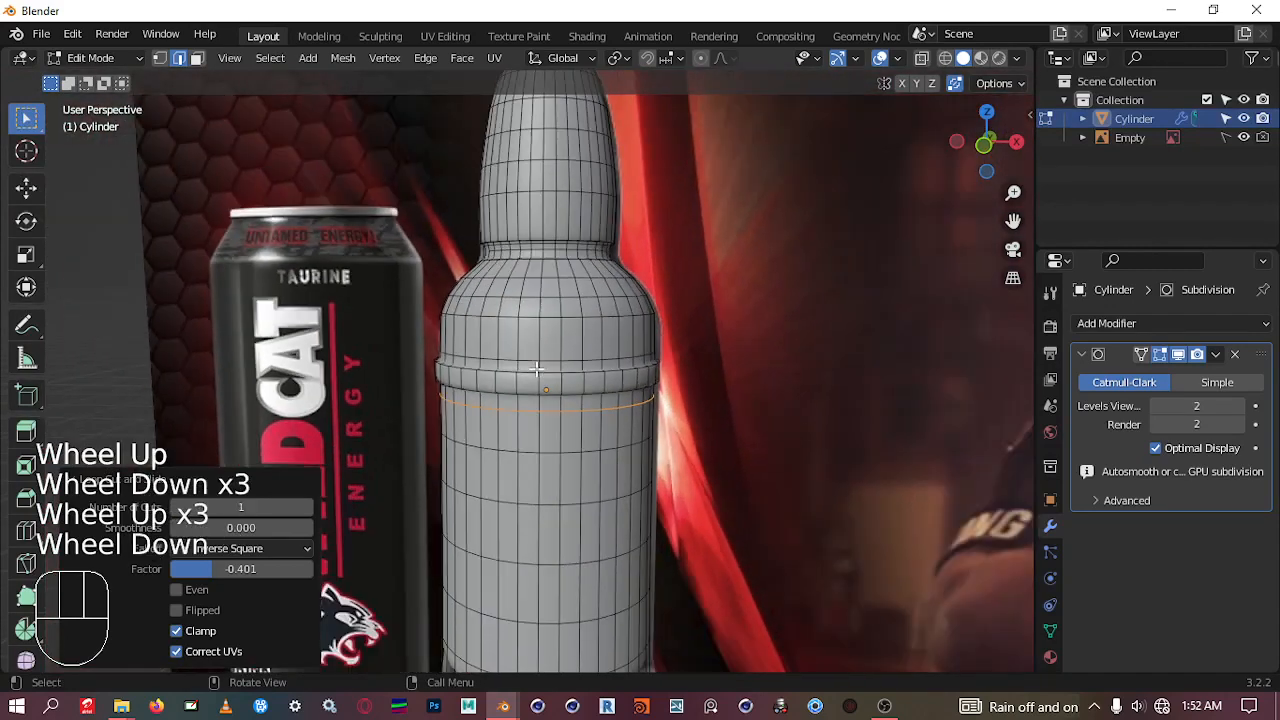
scroll(537, 372, up, 2)
shift+middle_drag(537, 372, 587, 242)
scroll(597, 386, down, 2)
mouse_move(597, 386)
shift+middle_down()
mouse_move(603, 340)
mouse_move(610, 394)
shift+middle_up()
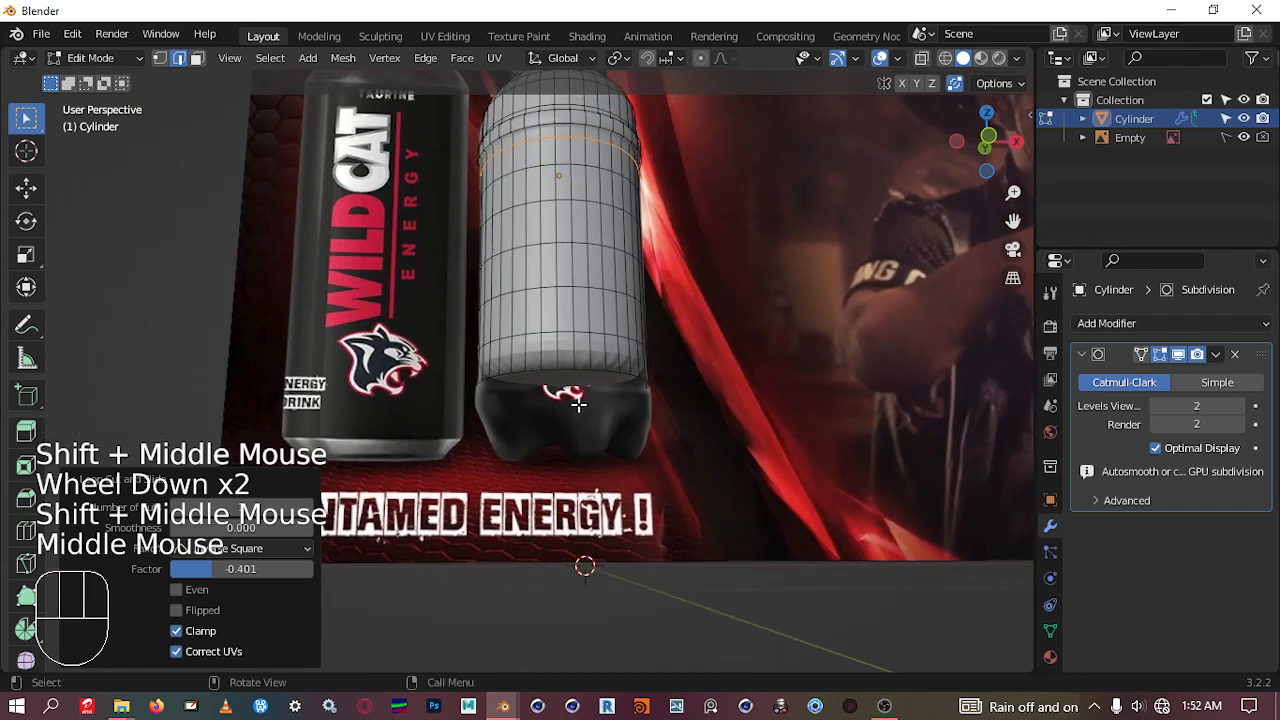
scroll(585, 399, up, 4)
scroll(595, 399, down, 1)
scroll(597, 398, down, 1)
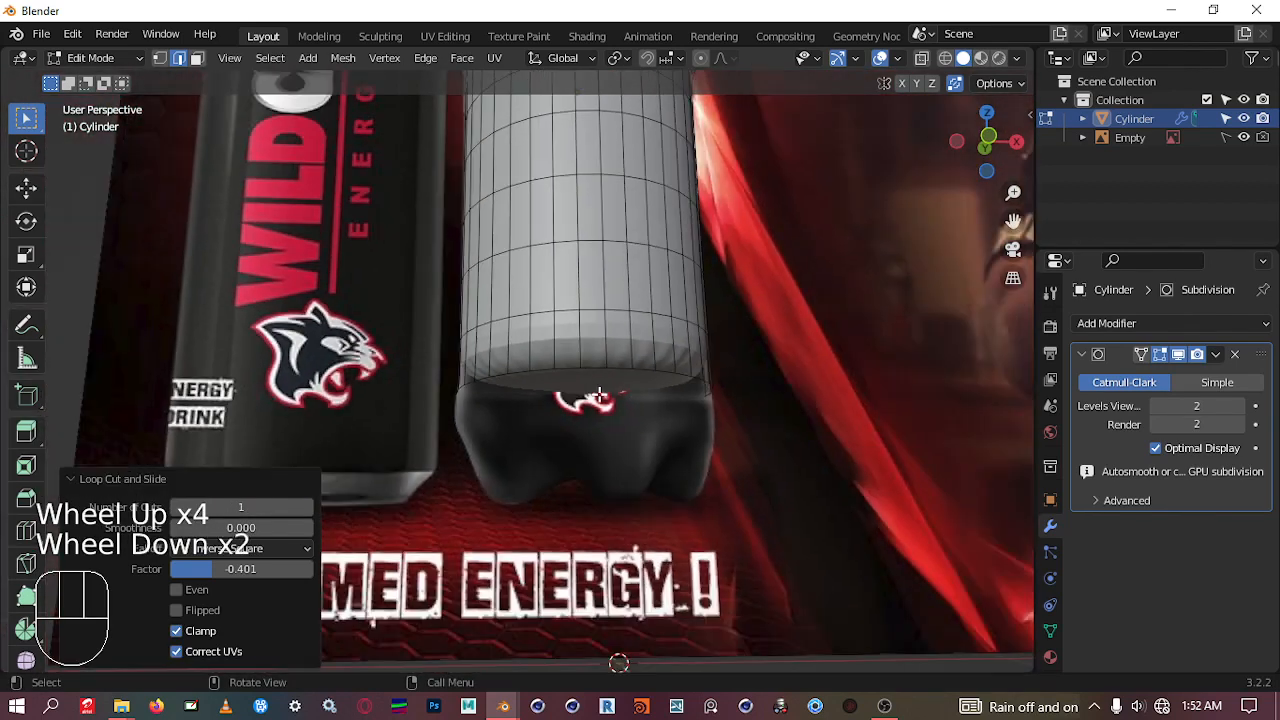